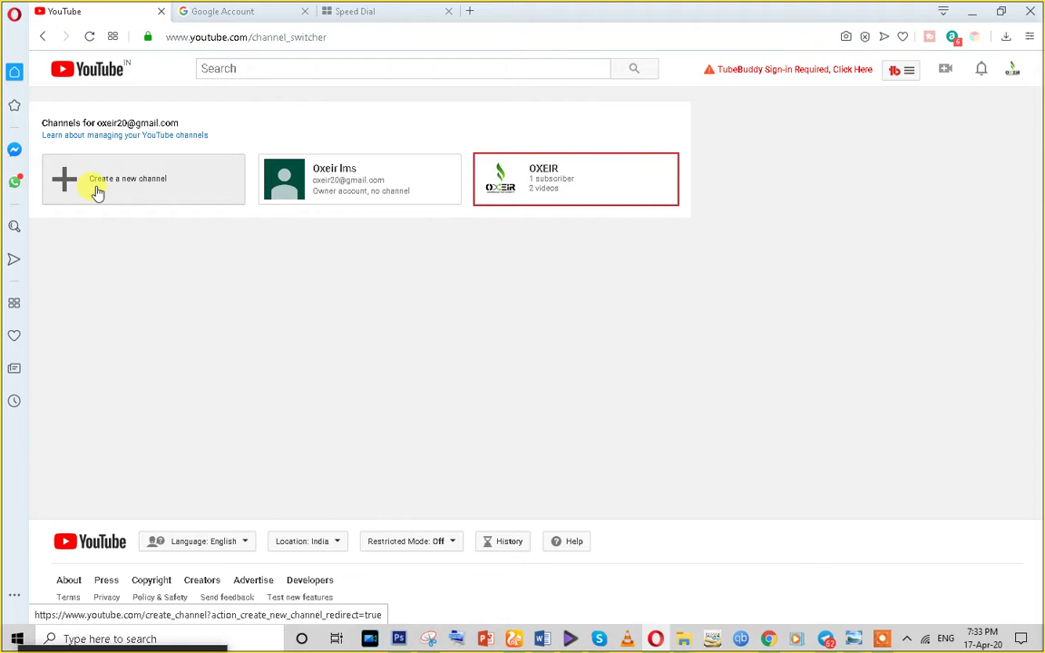
Open the form for creating a new channel, and return to the YouTube account settings
left_click(97, 192)
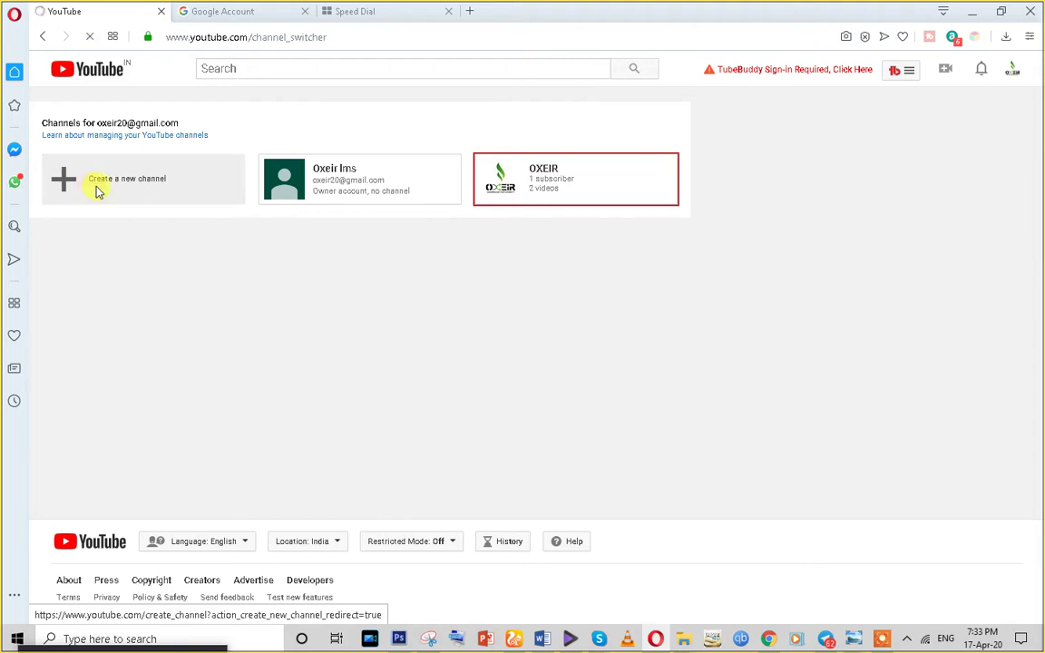
left_click(381, 300)
left_click(41, 38)
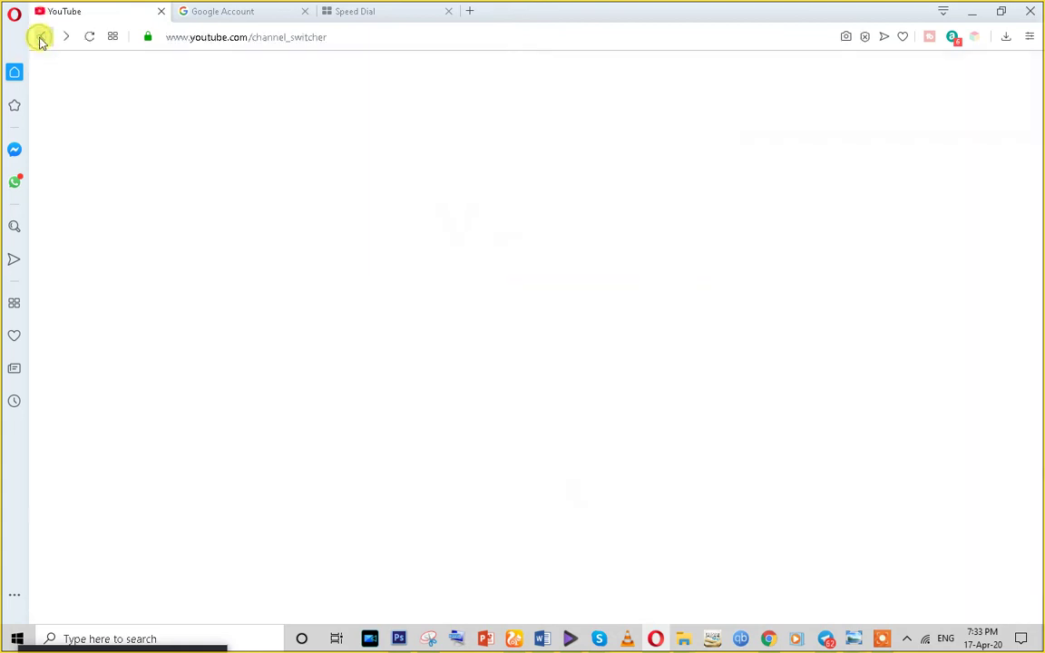
left_click(40, 38)
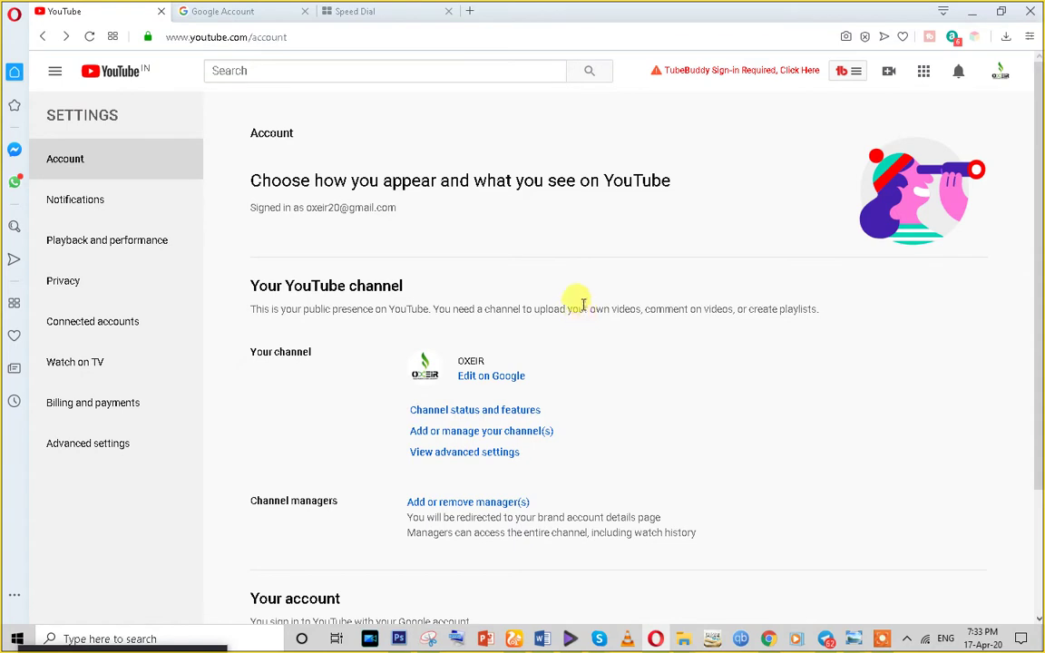
Open the profile photo picker from the OXEIR channel page, and close it without choosing a photo
left_click(999, 73)
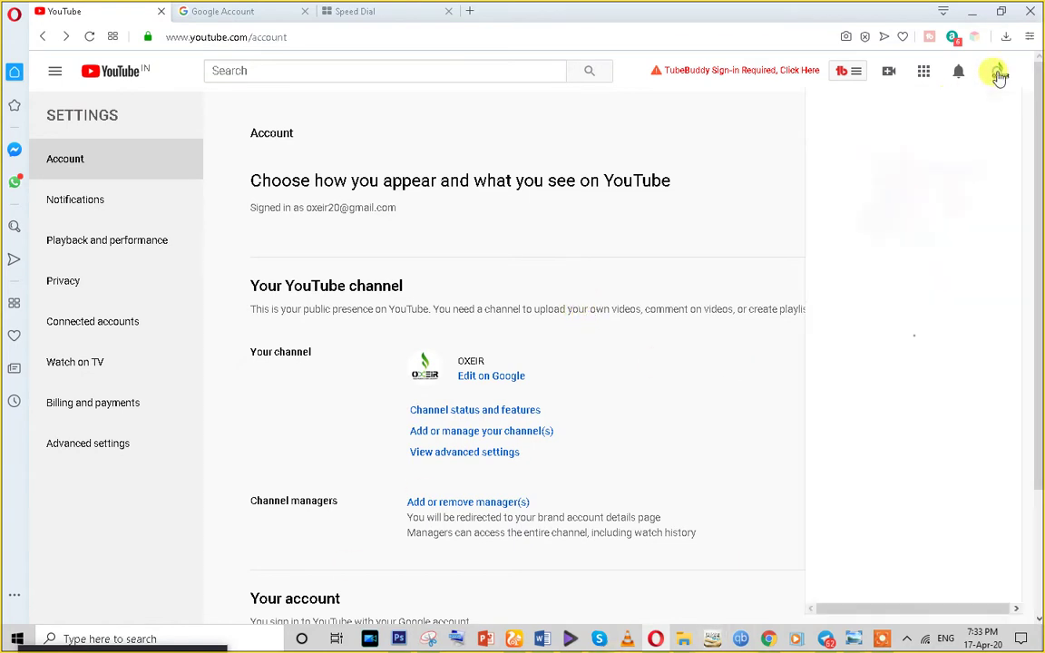
left_click(893, 169)
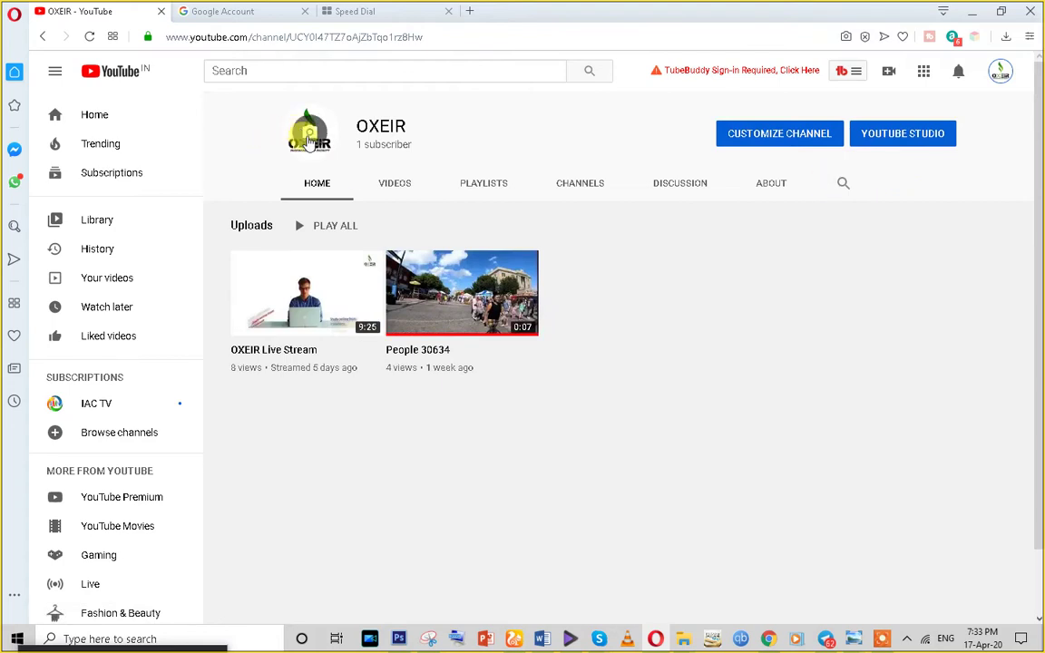
left_click(309, 137)
left_click(747, 381)
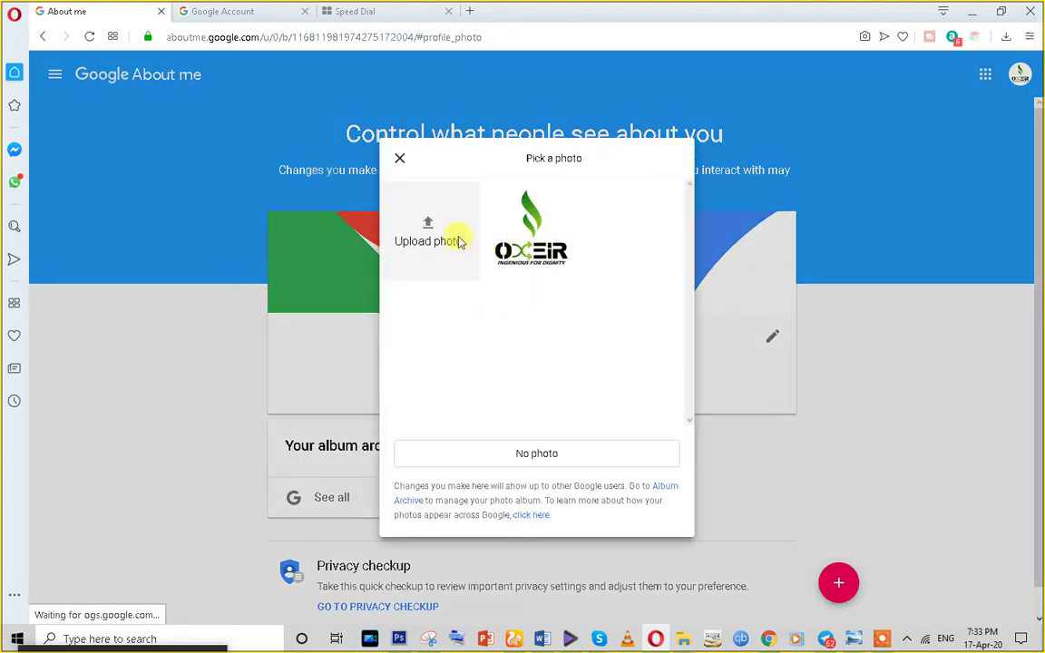
left_click(399, 160)
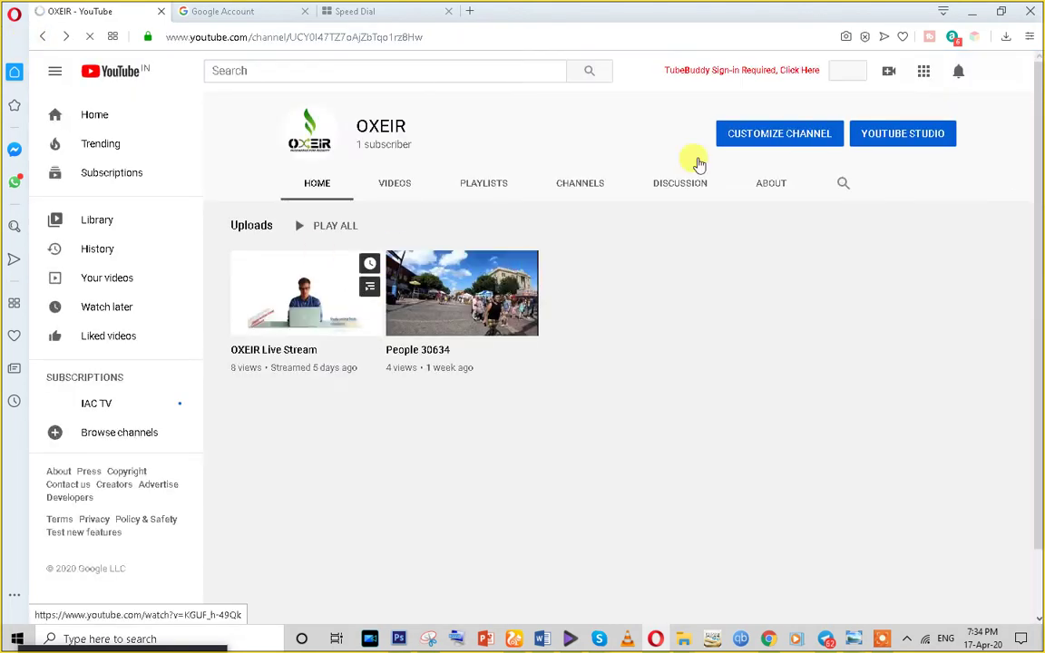
Start customizing the OXEIR channel and open its links for editing
left_click(761, 135)
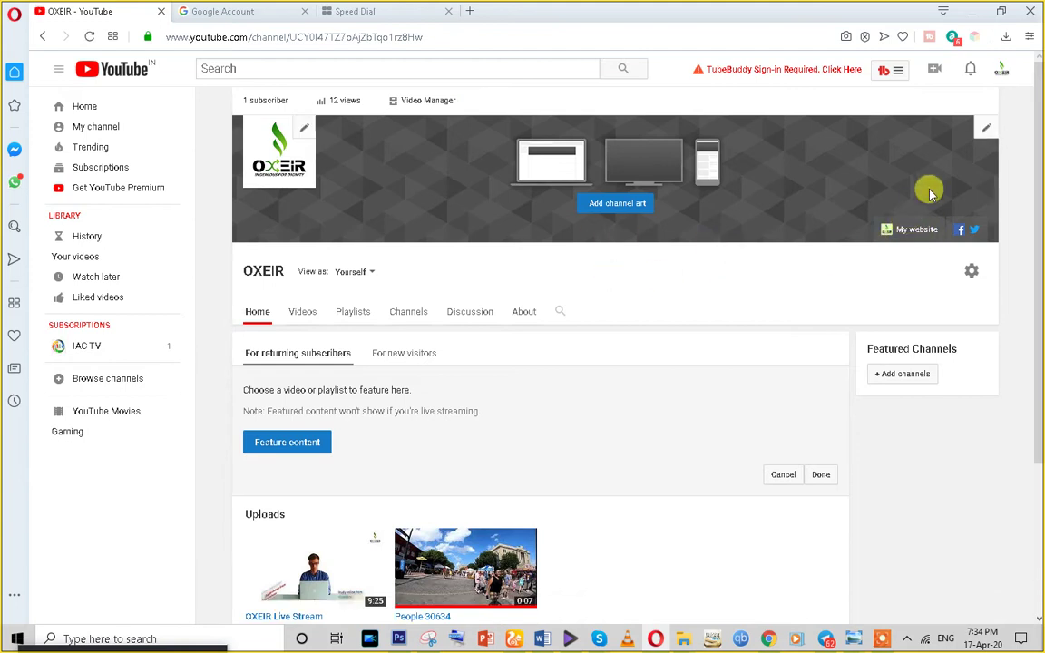
left_click(986, 128)
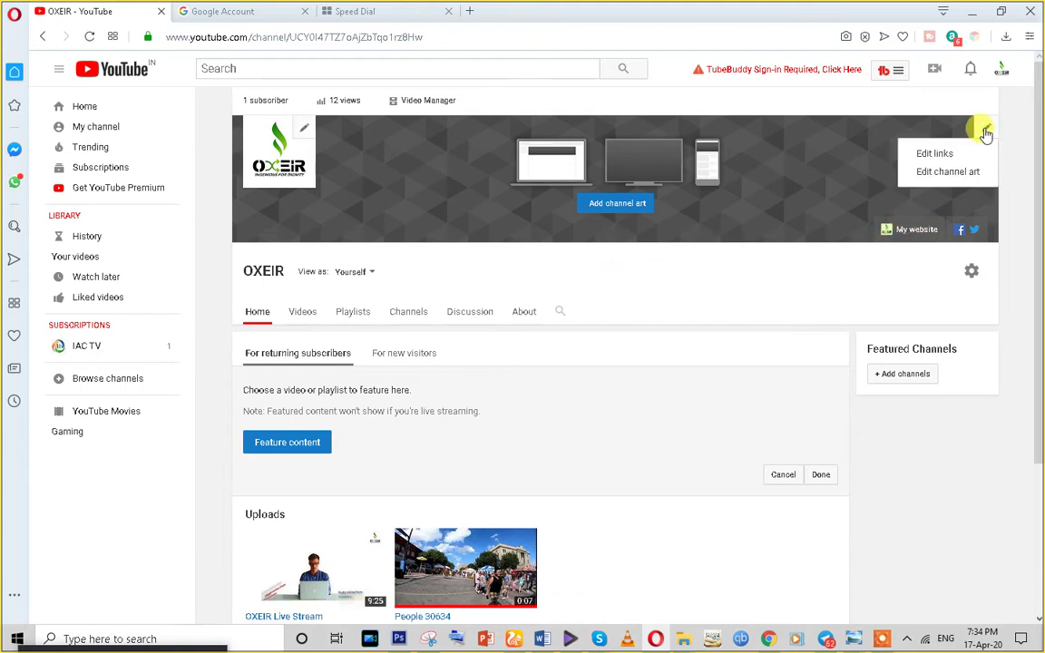
left_click(934, 156)
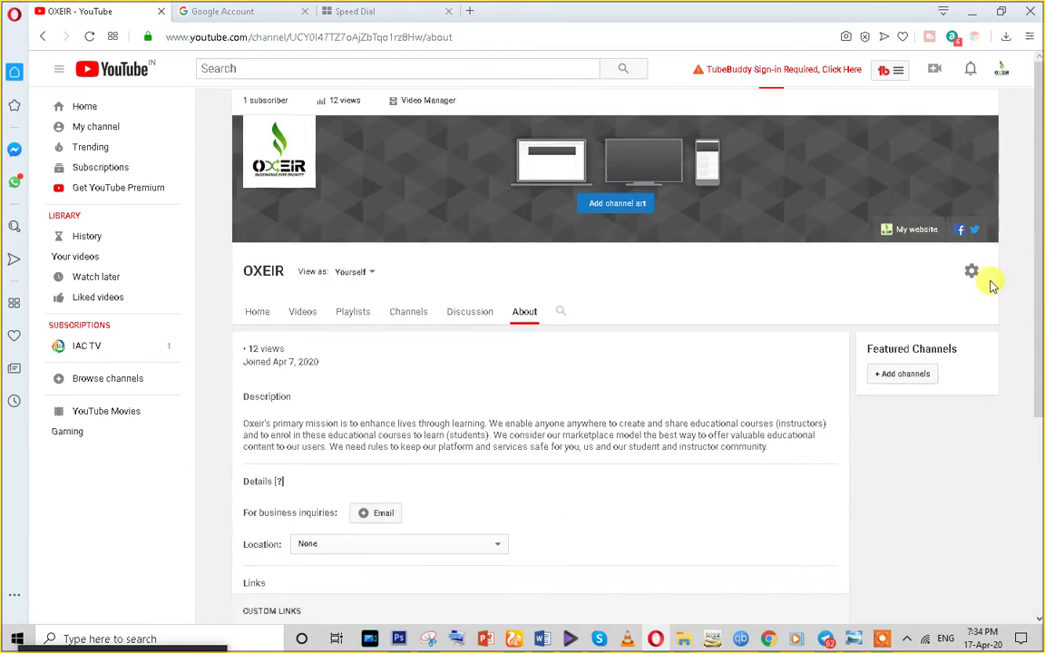
Open the channel art upload dialog to check the recommended image size, and switch to Photoshop
left_click(985, 128)
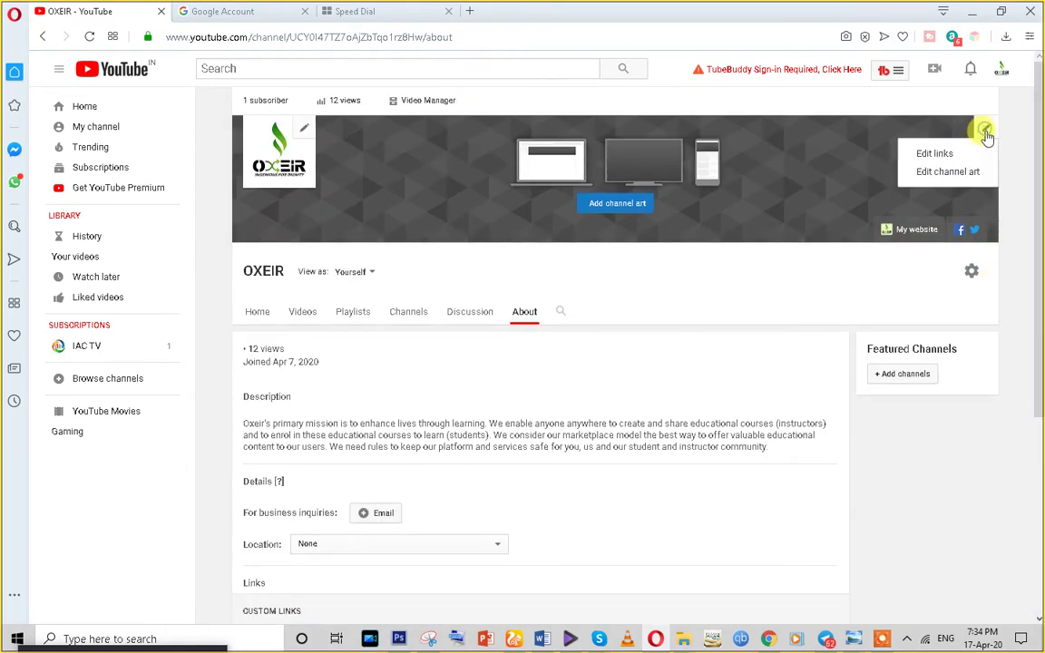
left_click(941, 172)
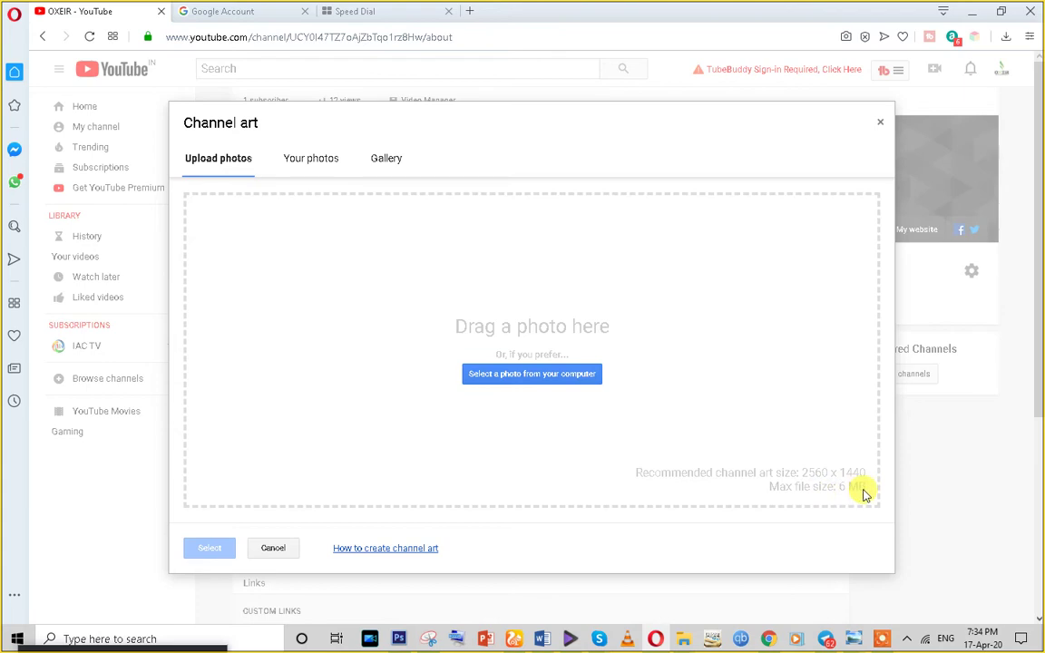
left_click(399, 639)
left_click(40, 11)
left_click(40, 13)
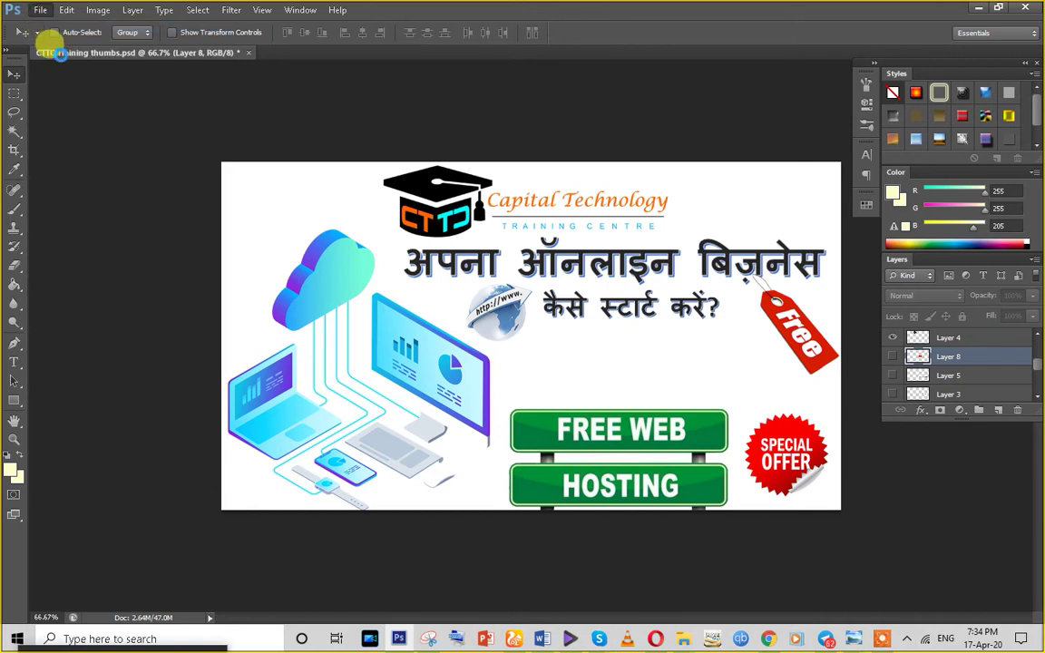
key("ctrl+n")
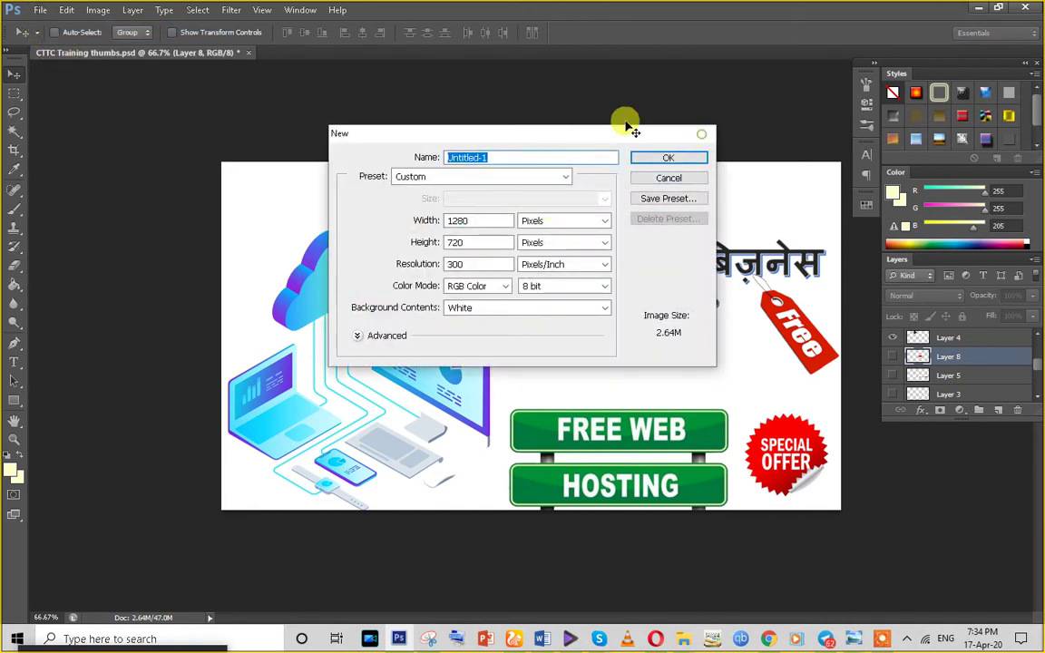
key("Escape")
Create a new blank document 2560 pixels wide and 1440 pixels high at 300 pixels/inch with a white background
left_click(40, 11)
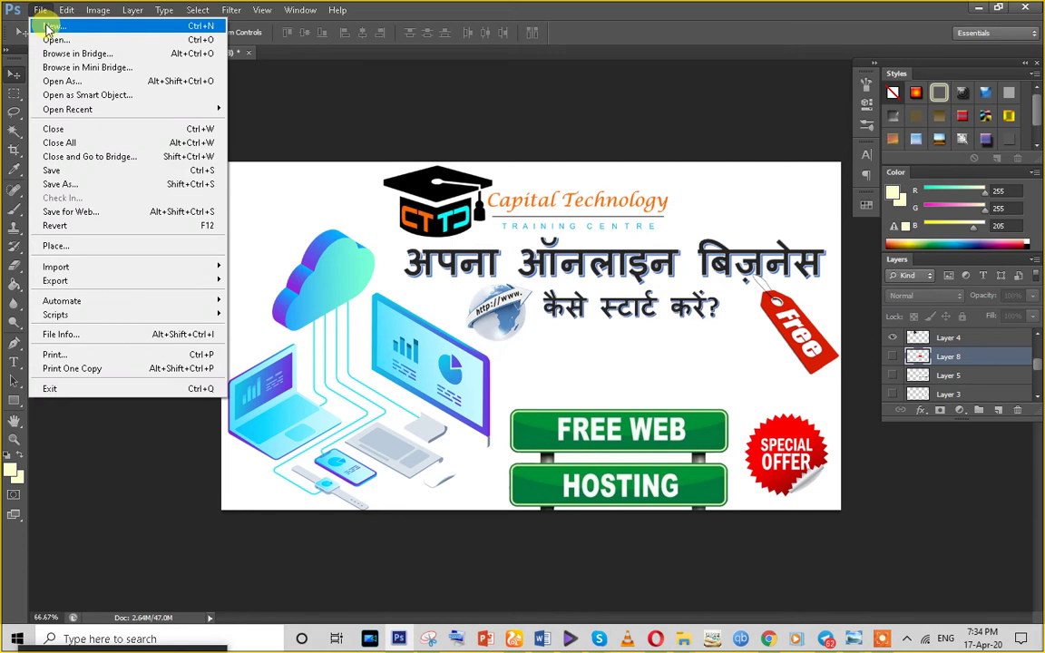
left_click(47, 27)
left_click(473, 221)
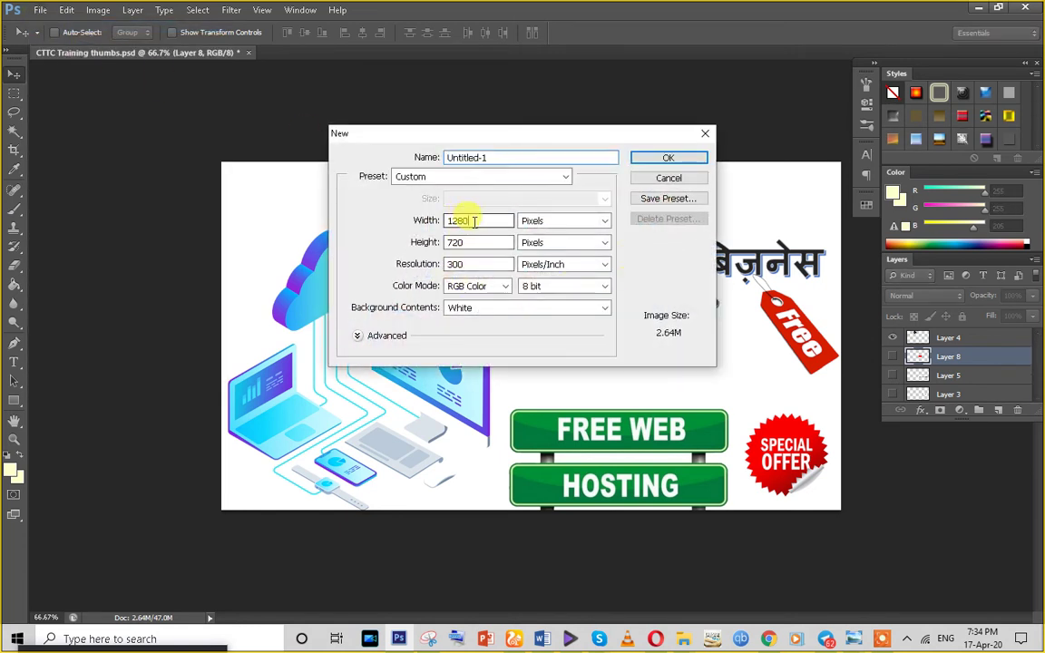
type("2")
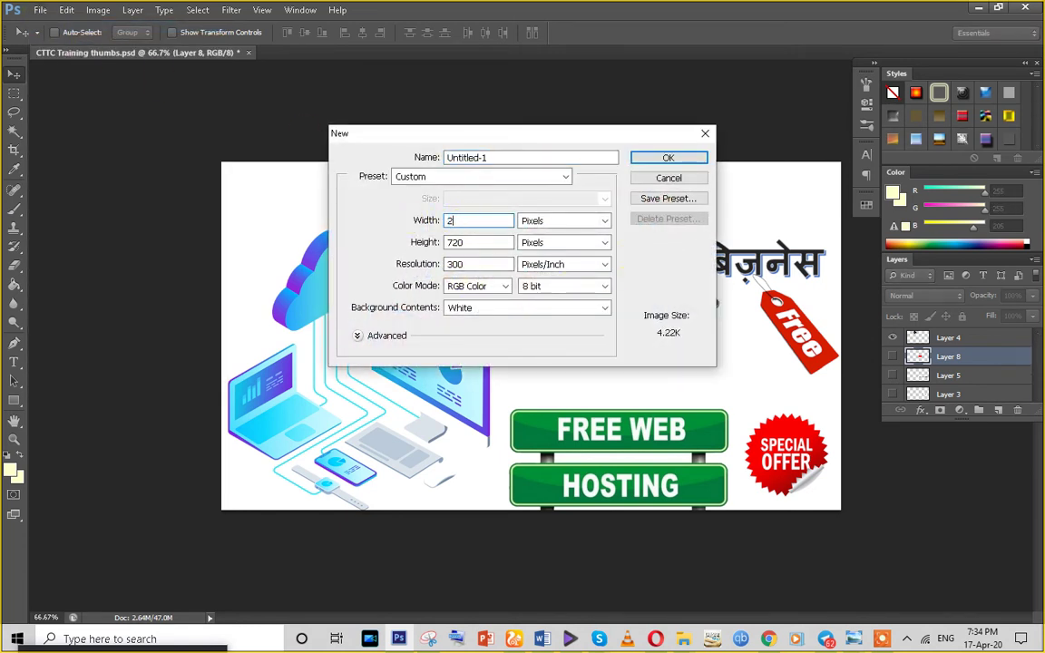
type("560")
left_click(465, 242)
type("1140")
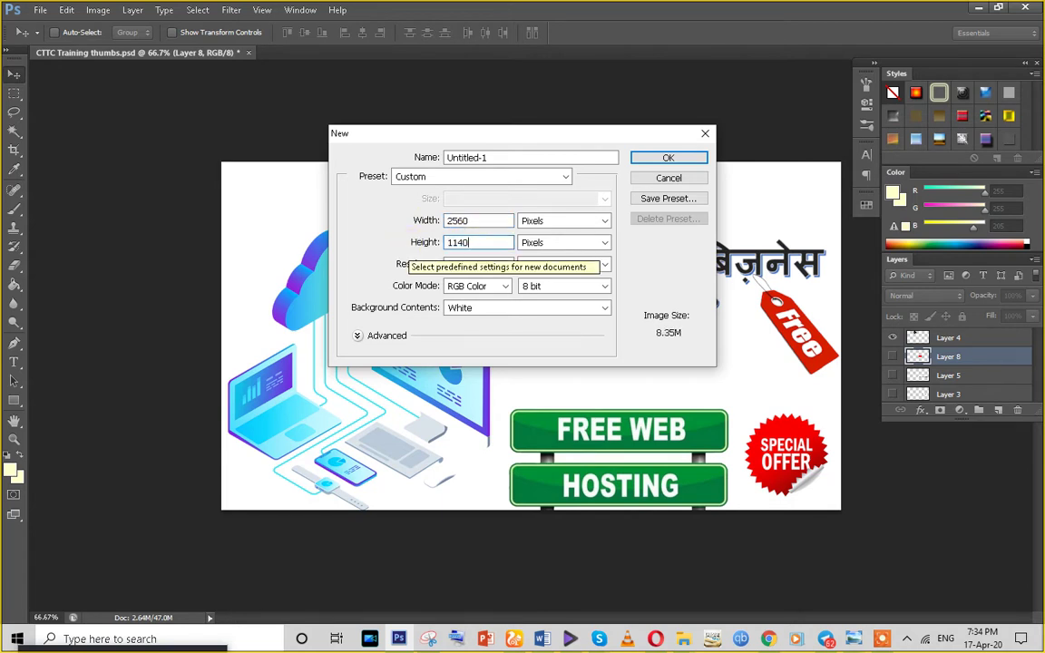
key("BackSpace")
key("BackSpace")
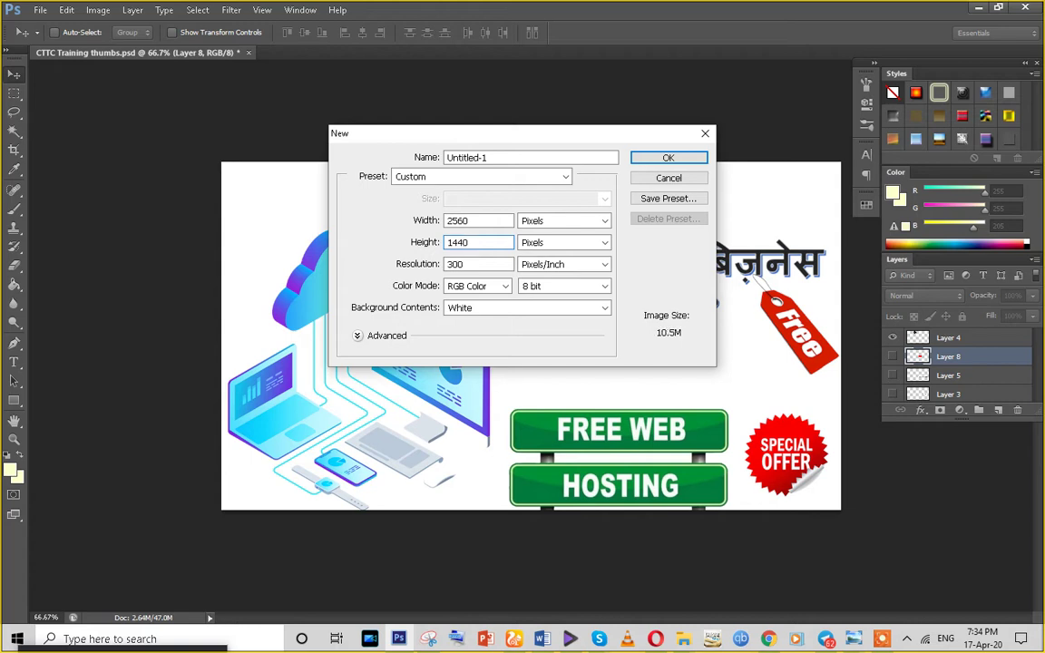
left_click(477, 264)
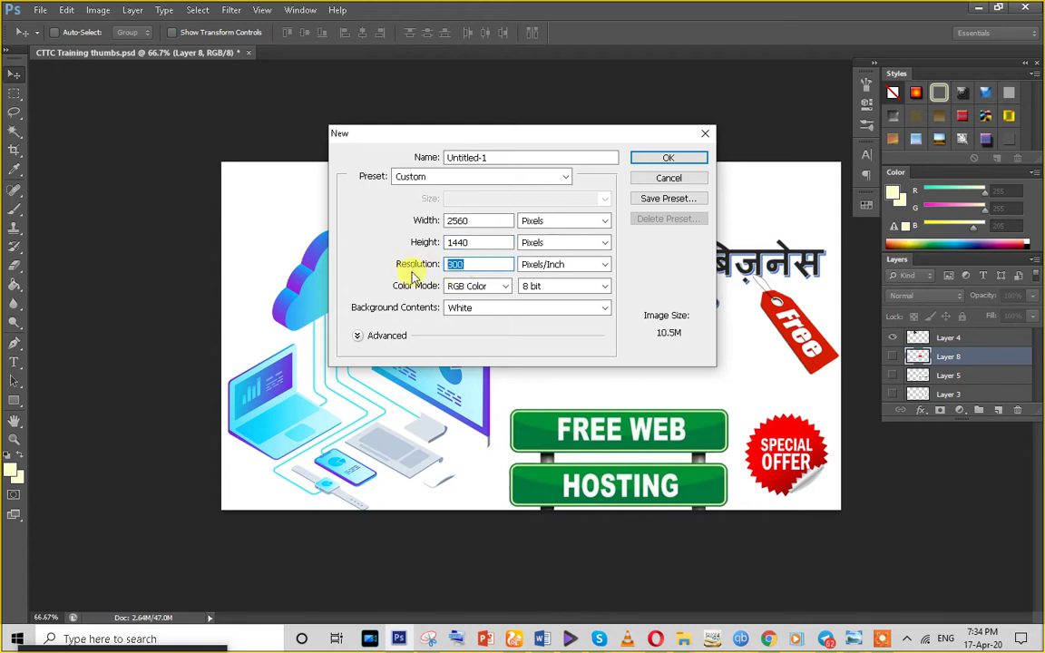
key("Return")
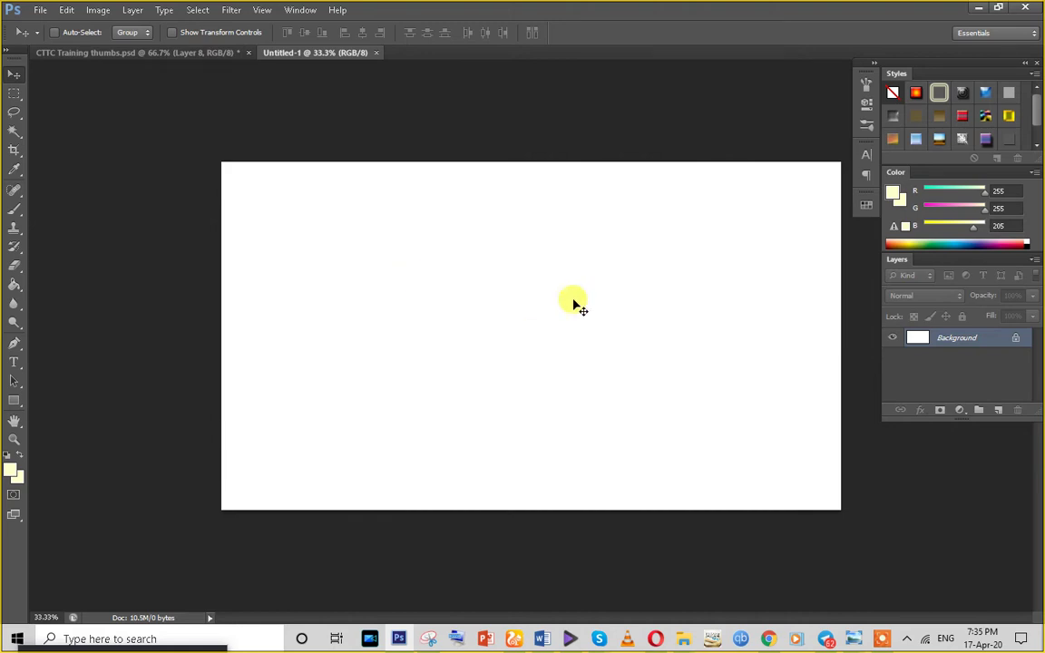
Switch to Chrome and search Google for "youtube channel art" in a new tab
left_click(769, 638)
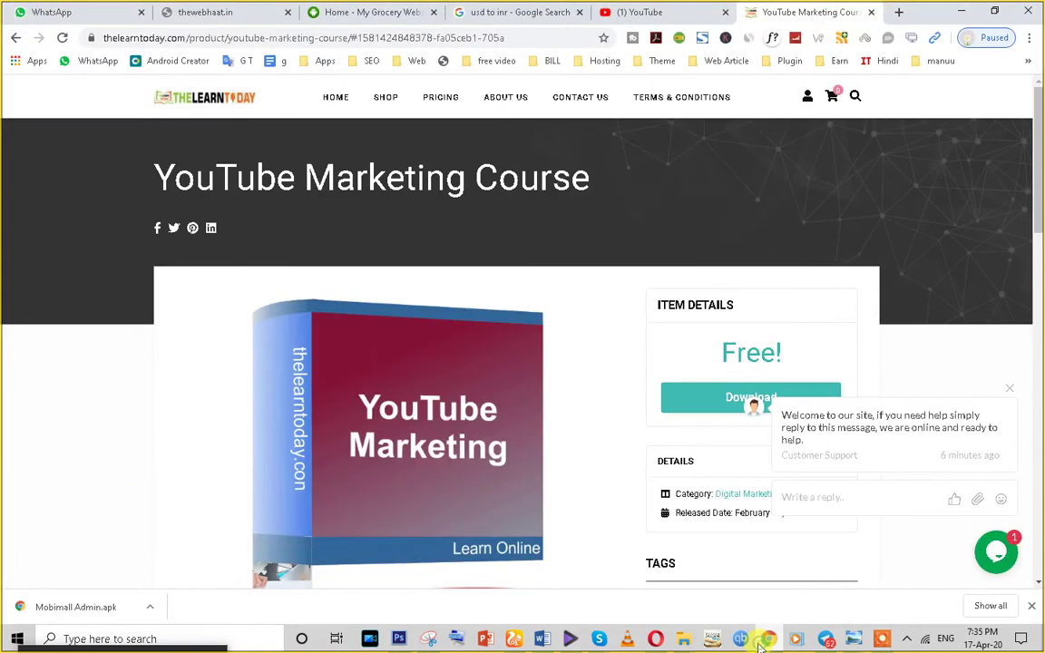
left_click(900, 11)
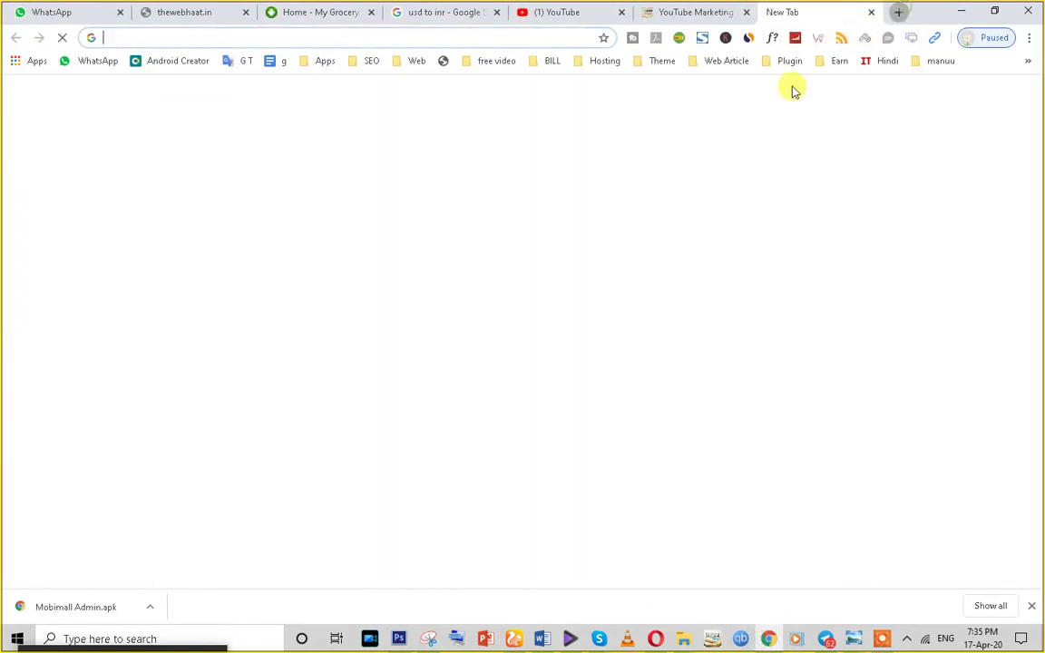
type("yo")
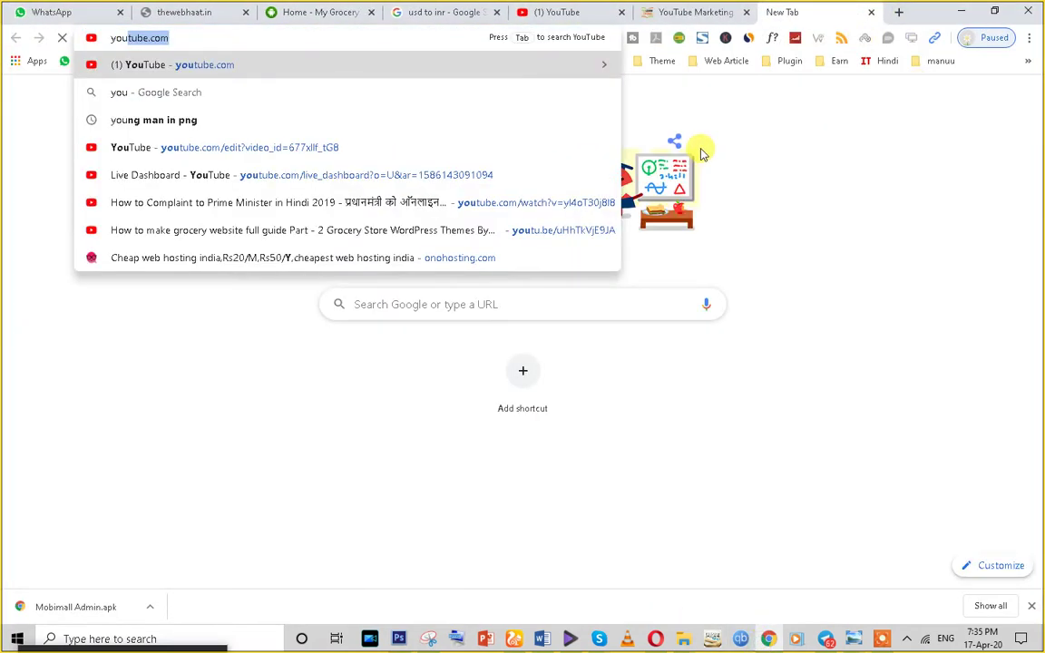
type("ut")
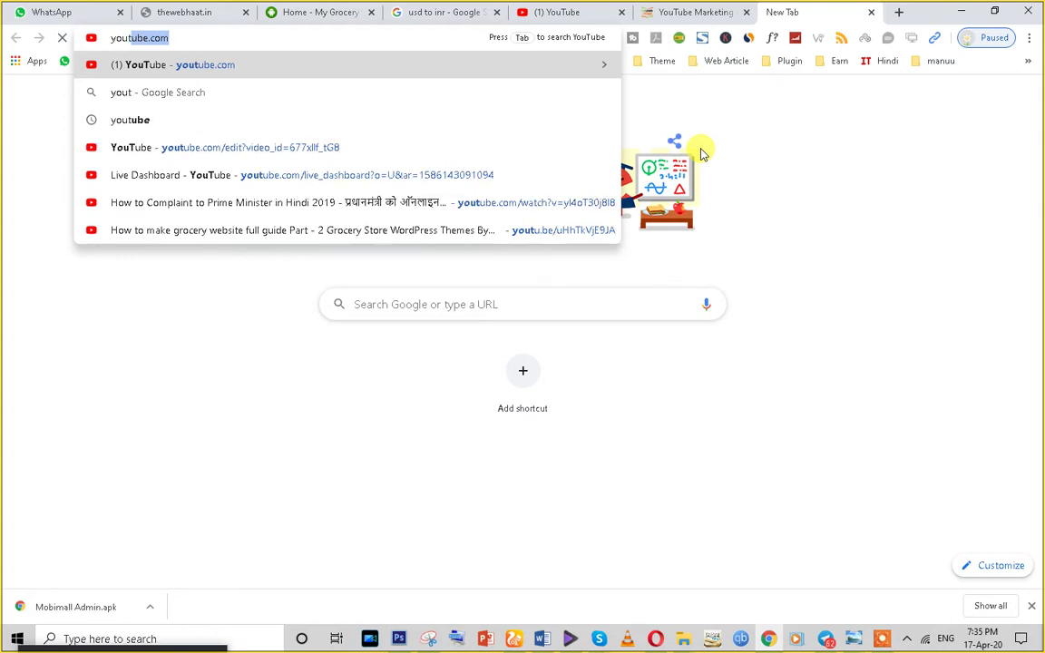
type("ube ")
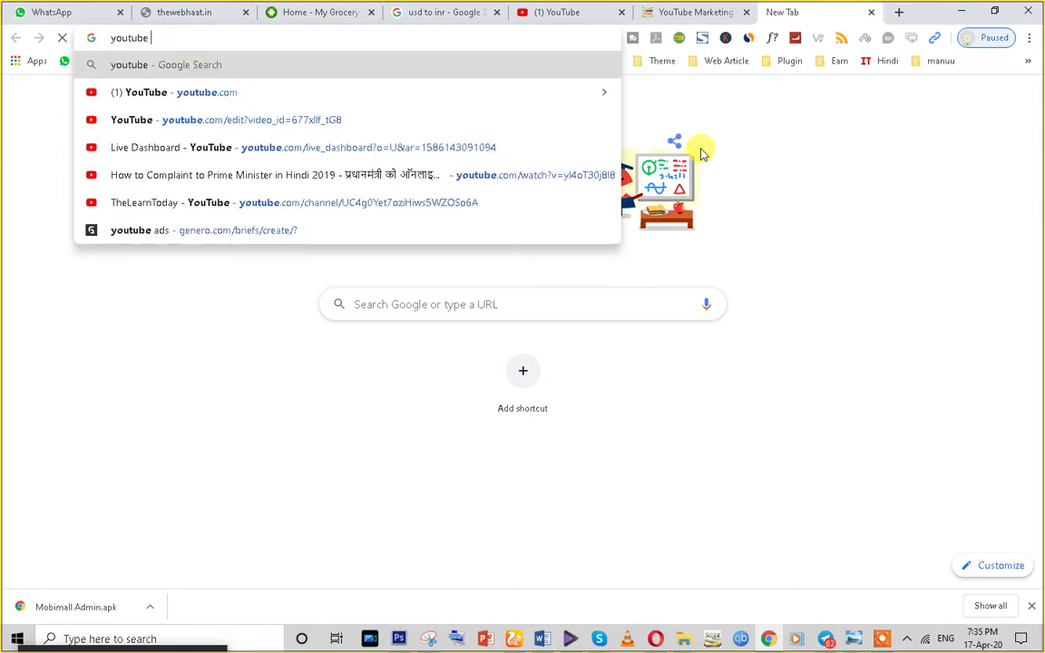
type("chan")
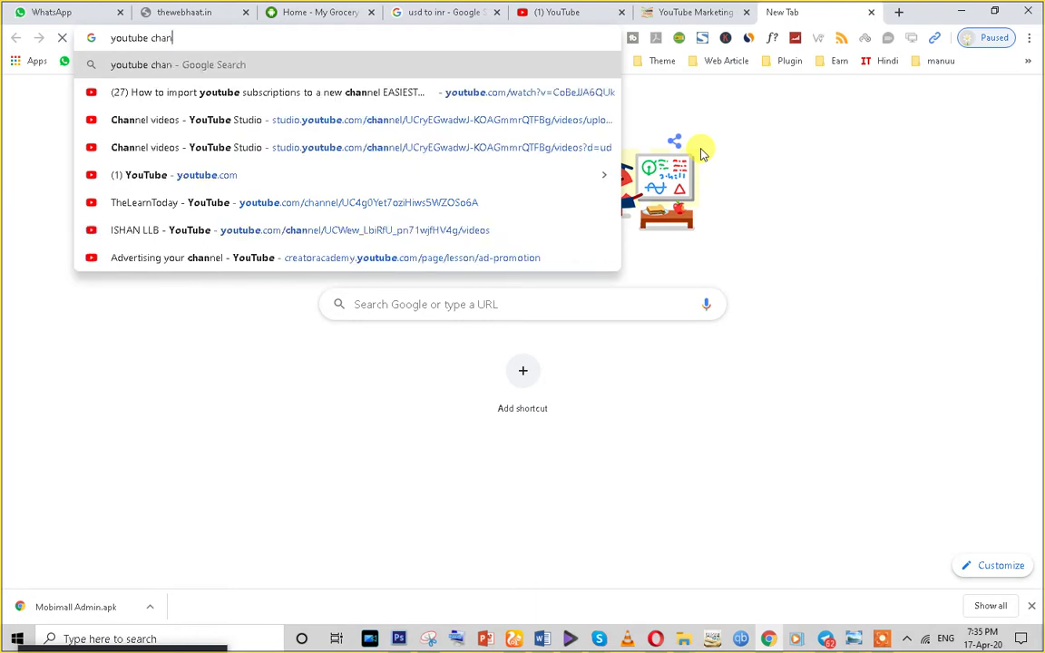
type("nel art")
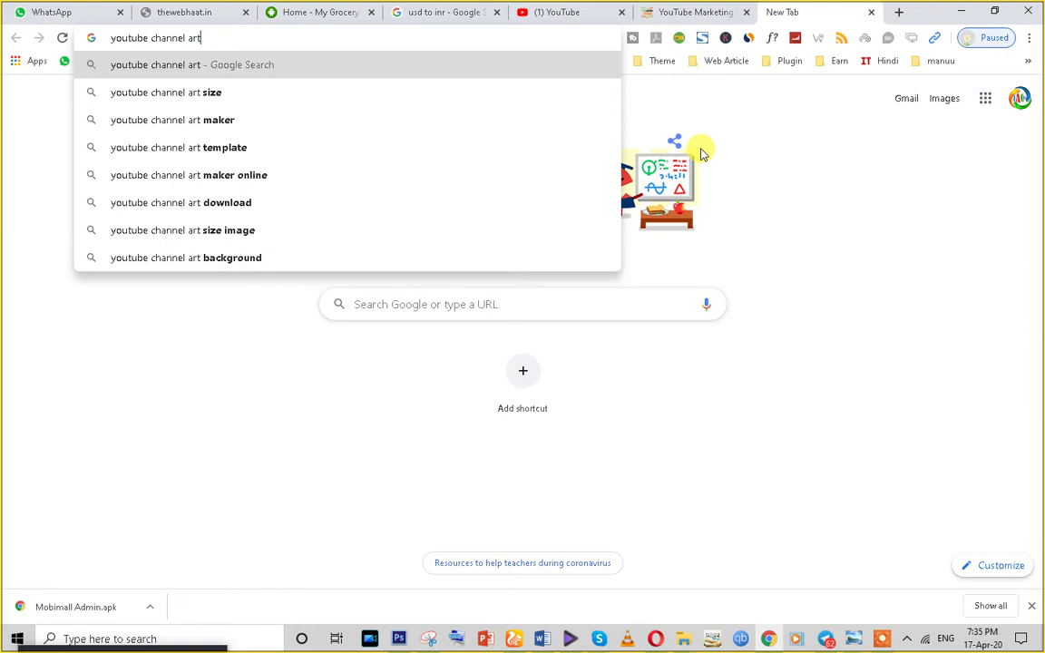
key("Return")
Open the Snappa, Bannersnack and Canva channel art results in separate new tabs
scroll(255, 488, "down", 5)
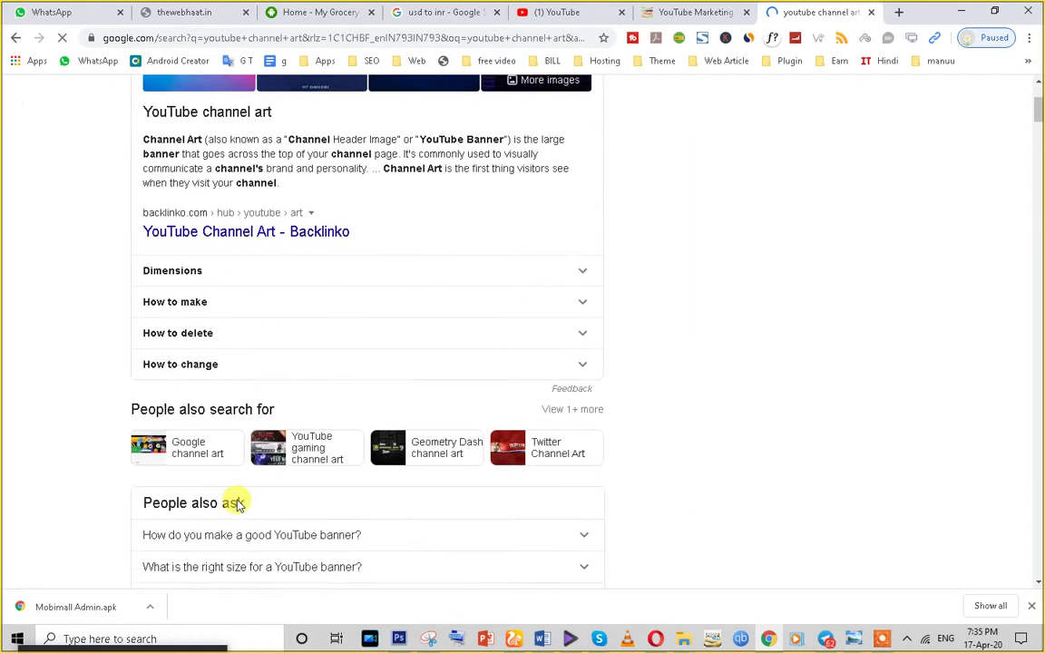
scroll(195, 524, "down", 5)
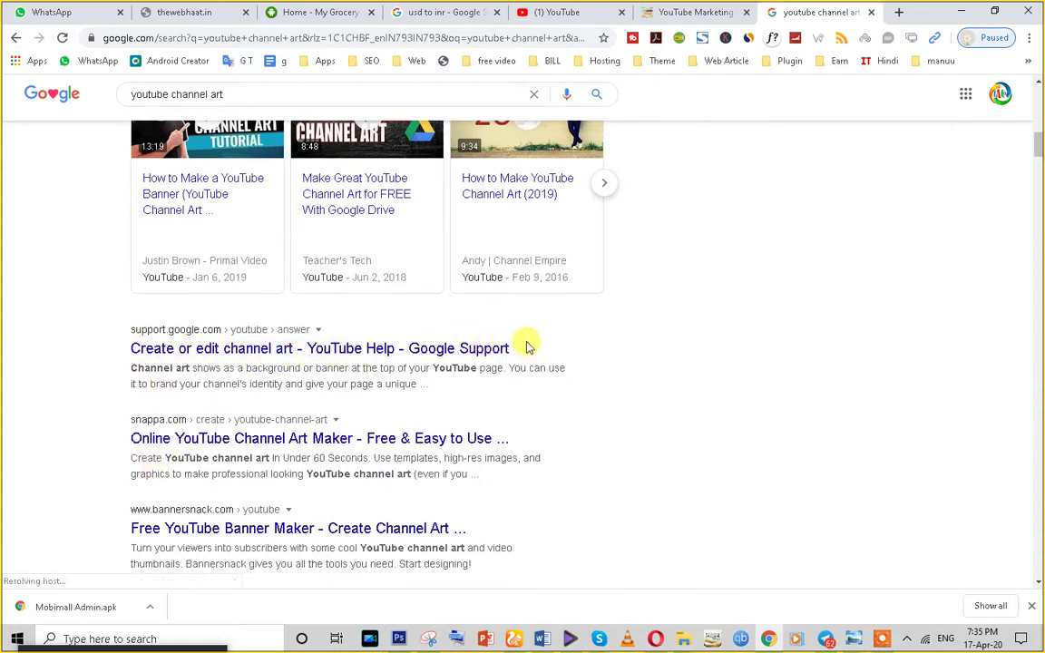
scroll(79, 474, "down", 1)
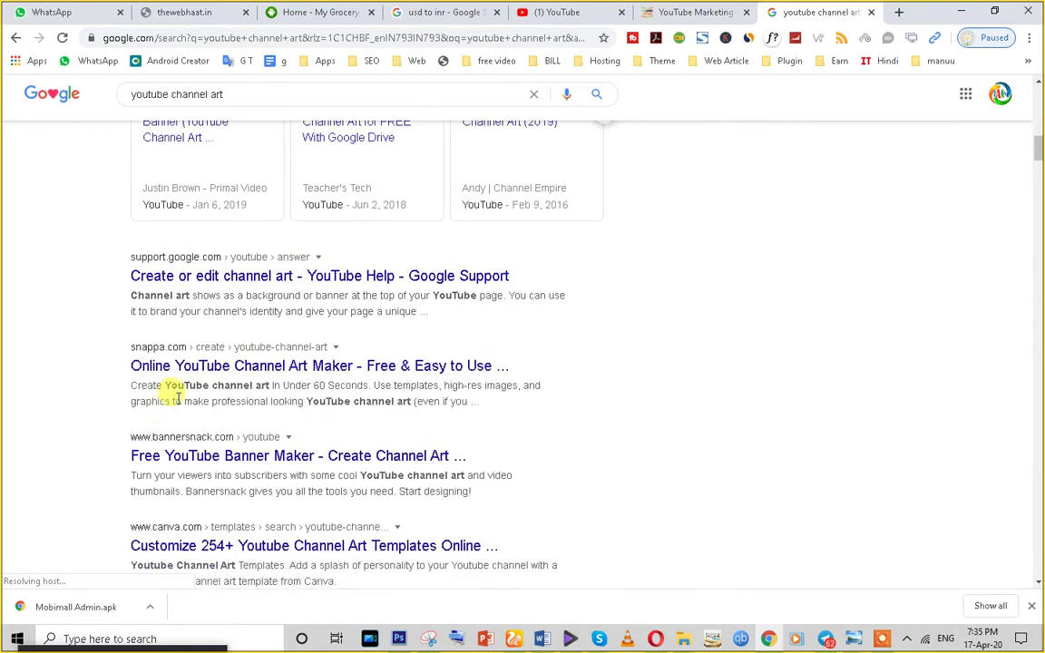
right_click(292, 374)
left_click(318, 380)
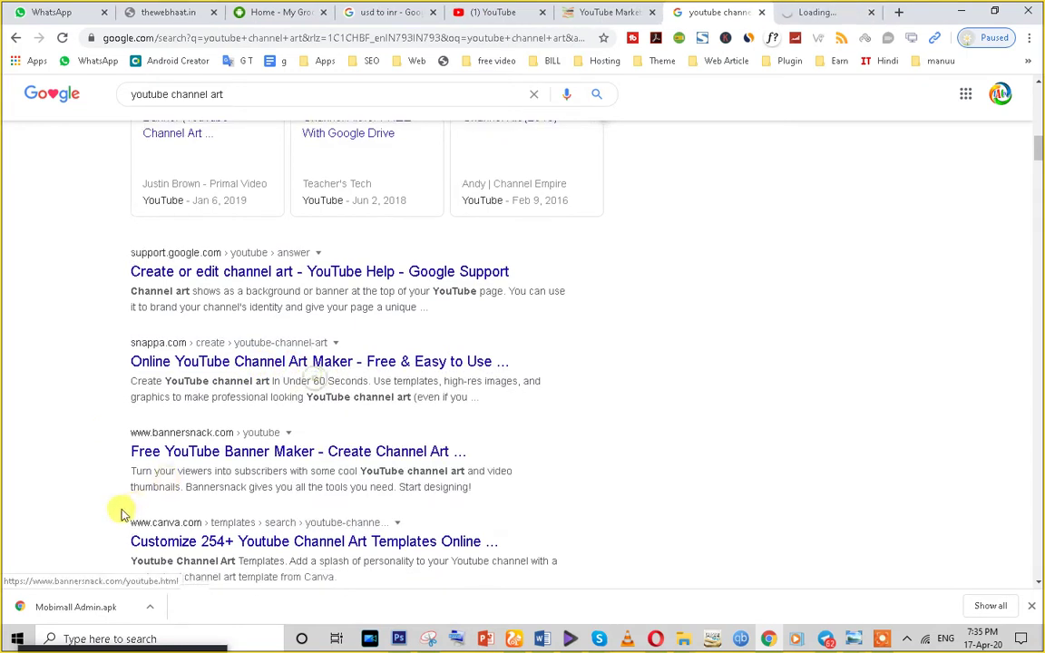
scroll(228, 322, "down", 2)
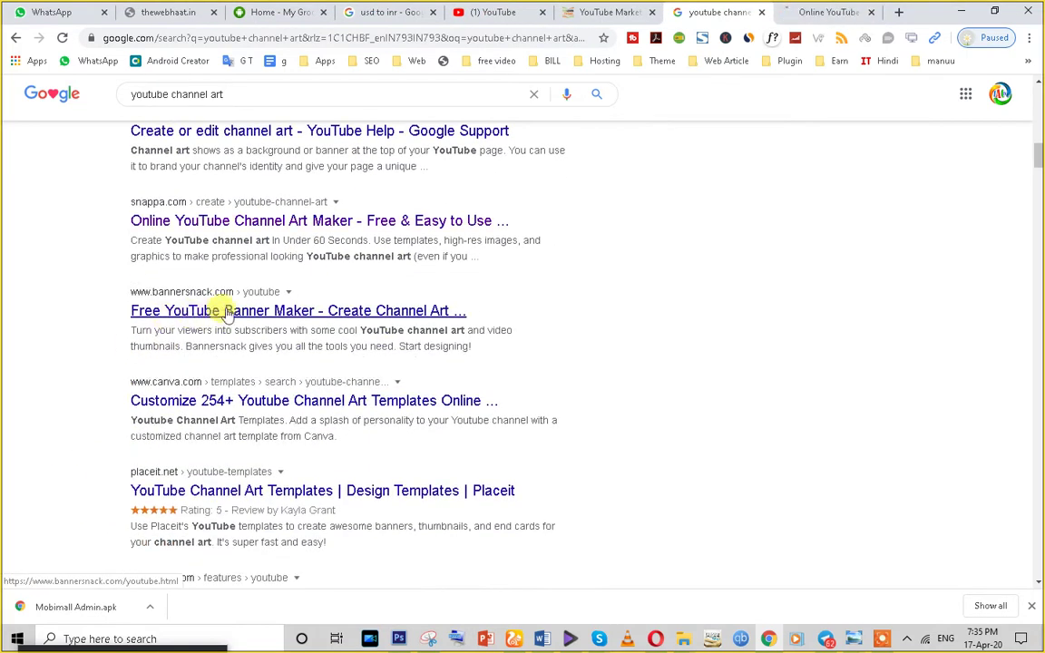
right_click(237, 315)
left_click(297, 322)
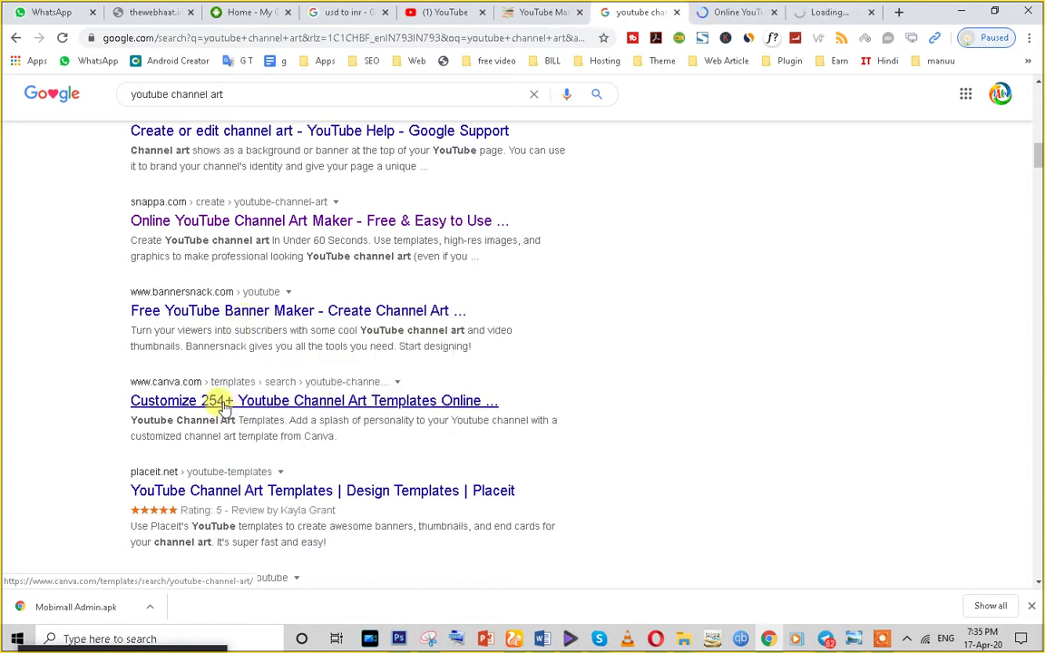
right_click(231, 403)
left_click(254, 411)
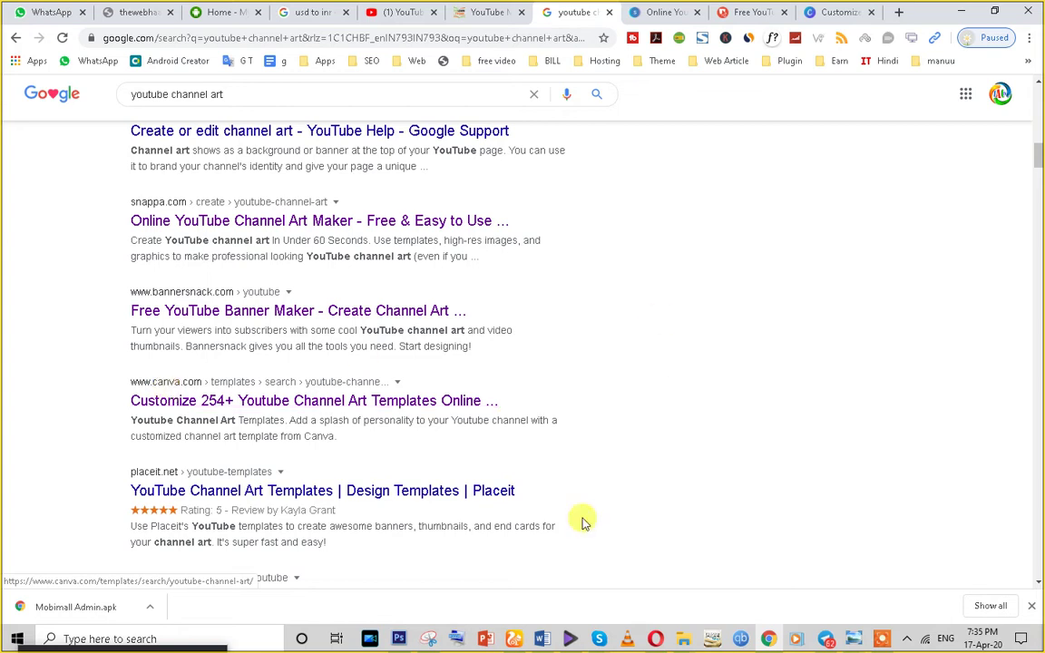
left_click(873, 636)
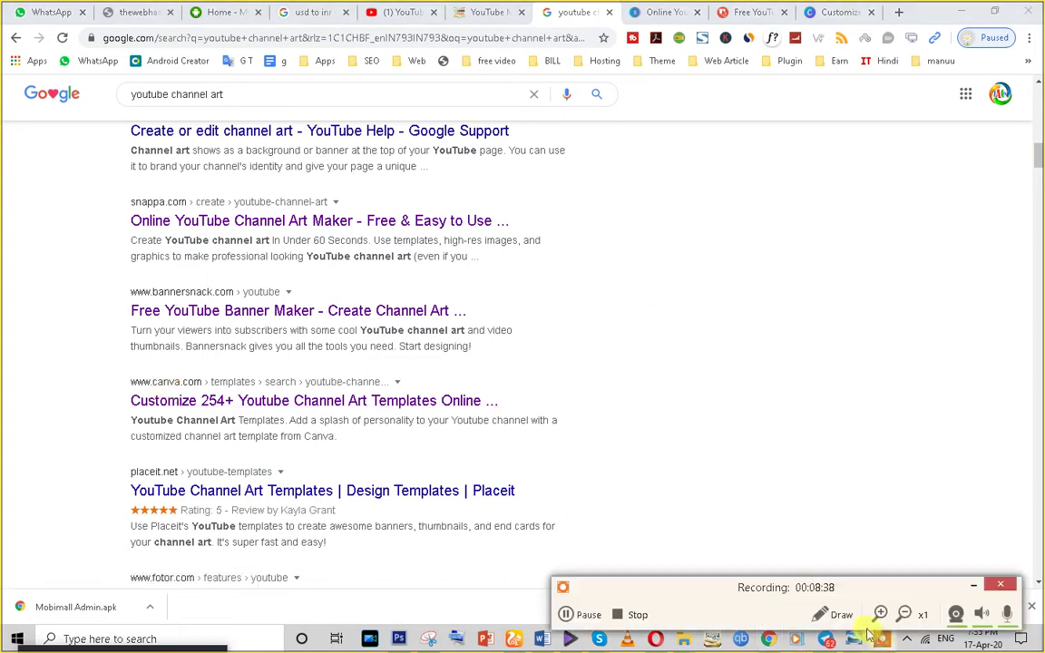
left_click(566, 615)
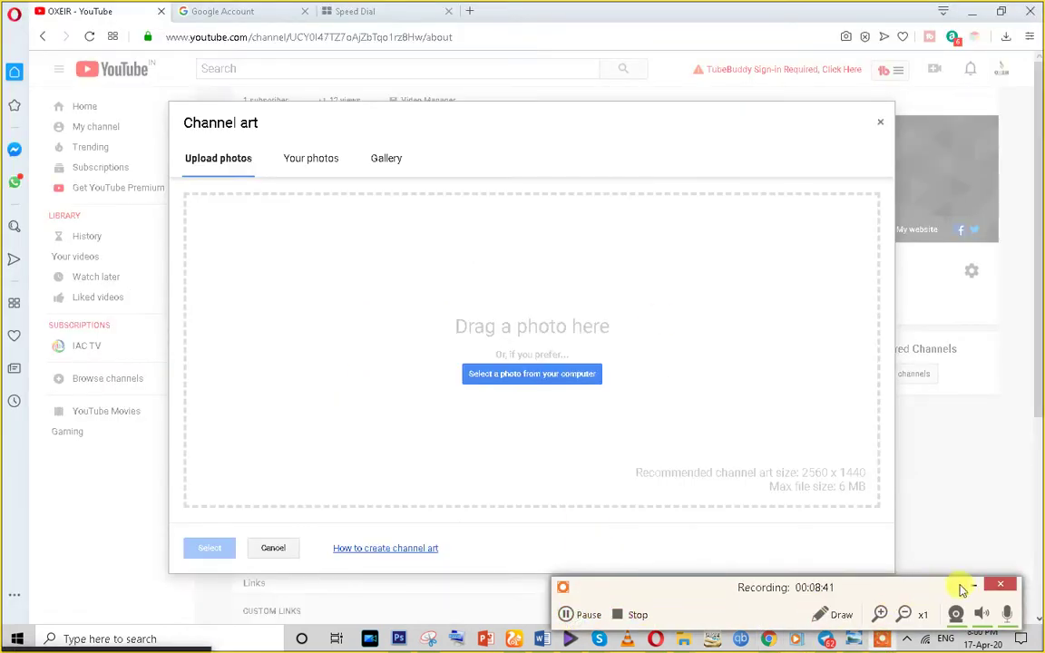
left_click(973, 587)
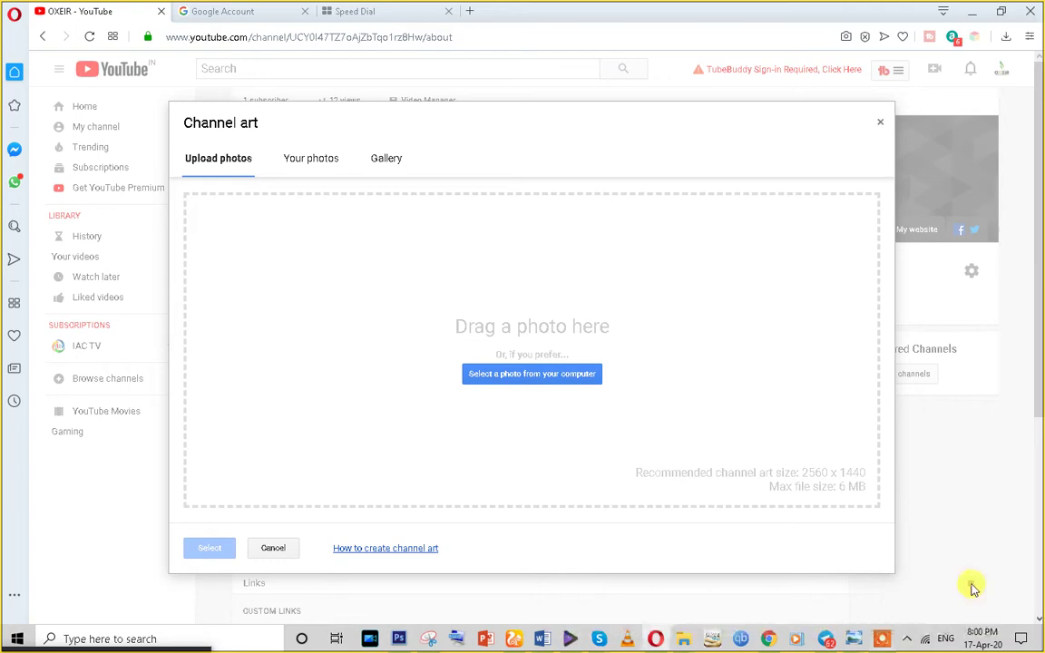
Switch to Photoshop and marquee-select a full-width horizontal band across the middle of the blank channel art canvas
left_click(399, 638)
left_click(399, 639)
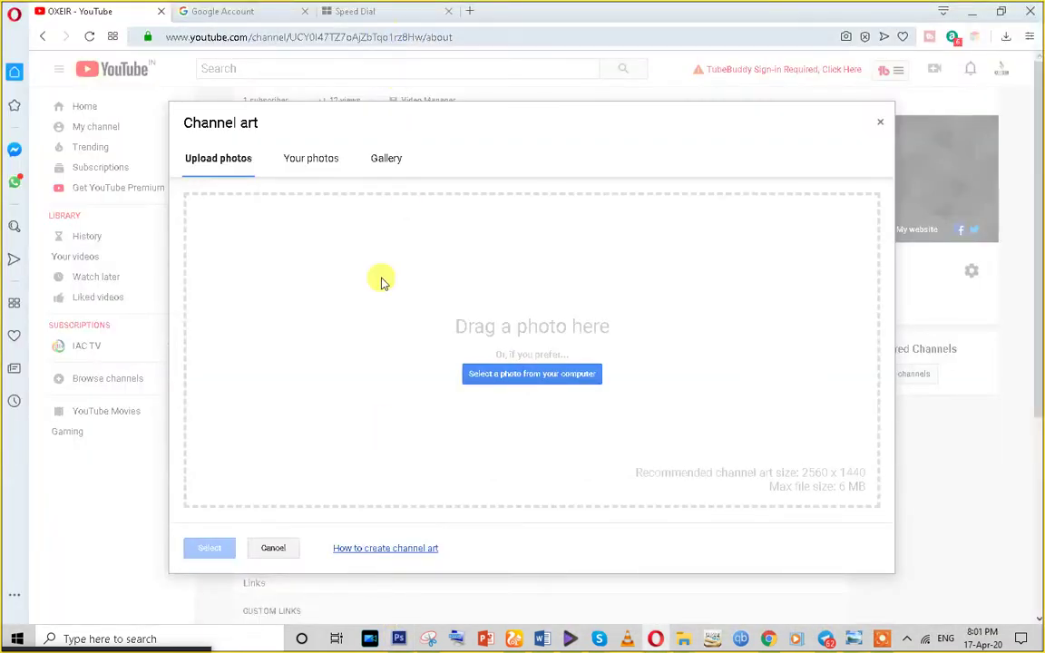
left_click(399, 639)
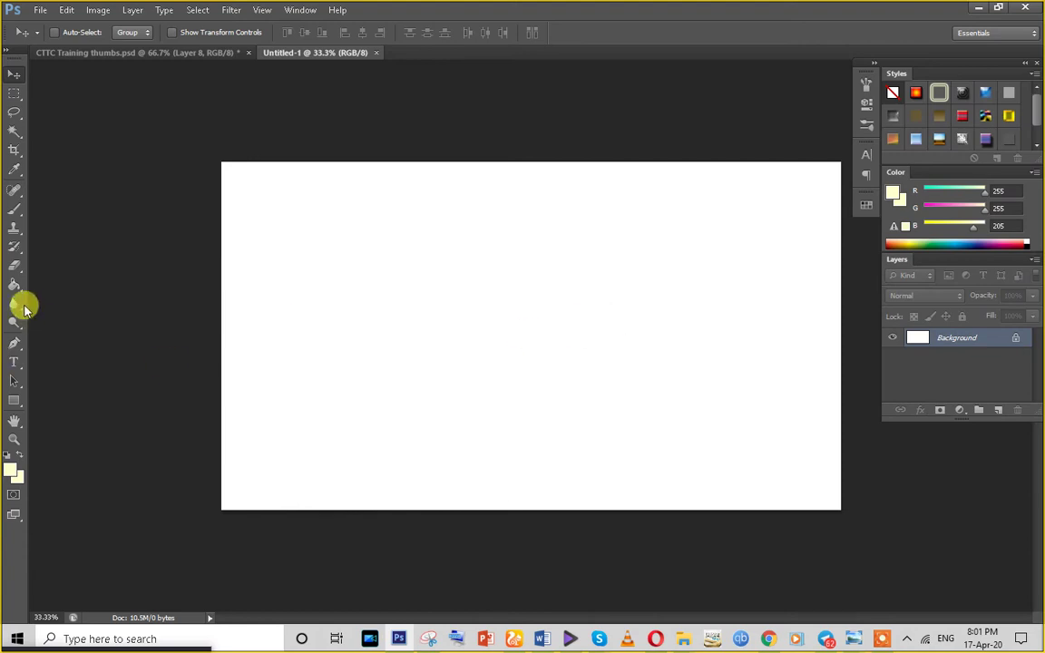
left_click(13, 93)
left_click_drag(215, 291, 833, 399)
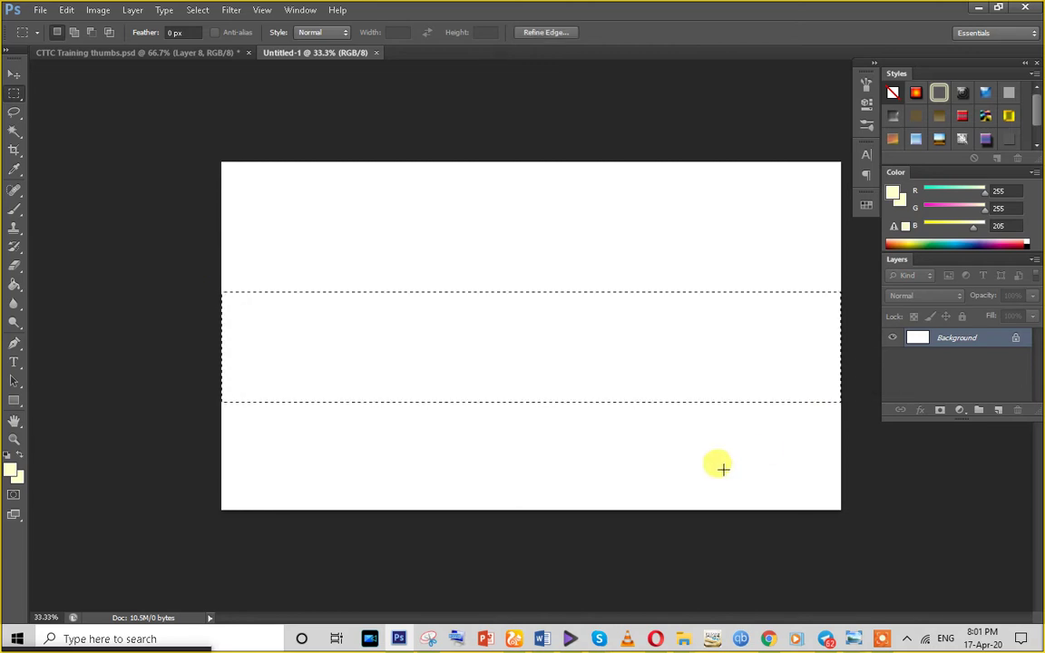
In CTTC Training thumbs.psd, marquee-select the area around the logo and headline text, then return to the blank Untitled-1 document
left_click(133, 53)
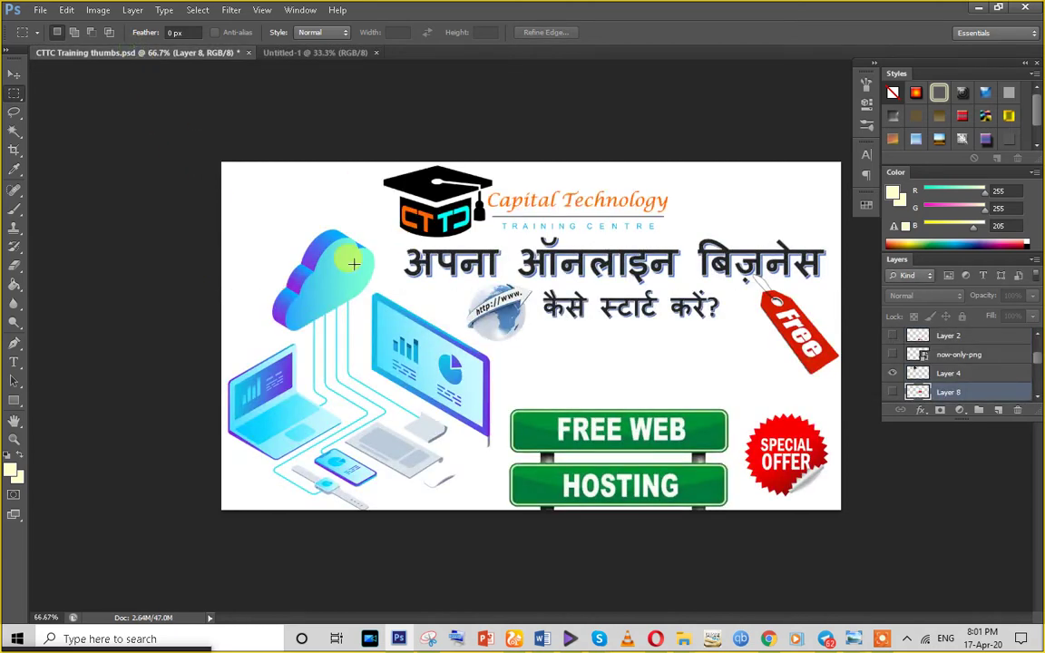
left_click_drag(363, 154, 850, 340)
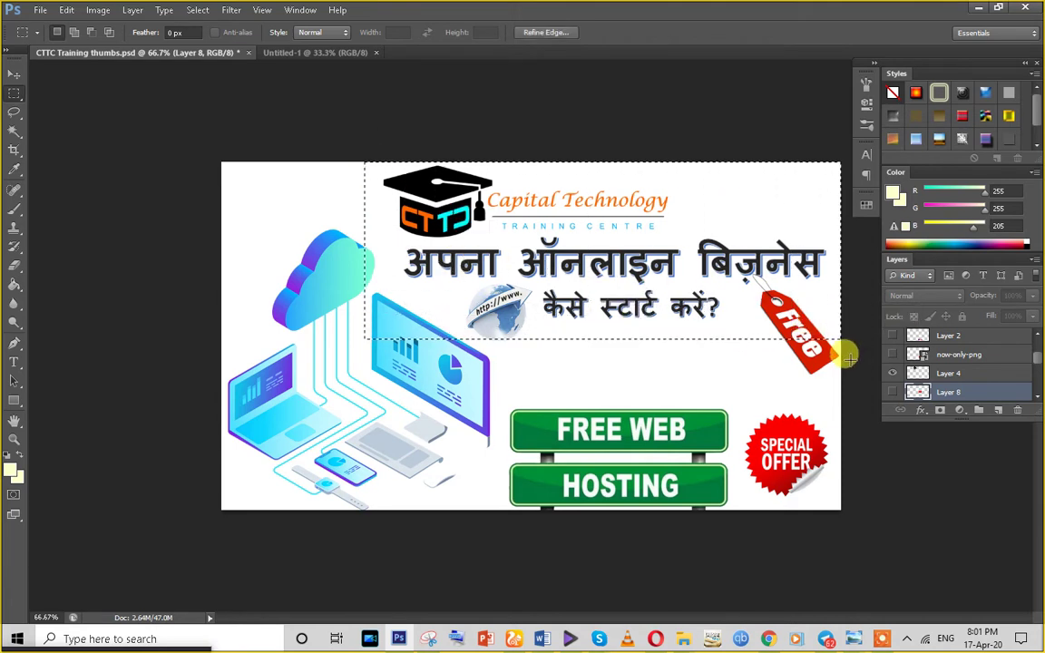
left_click(320, 53)
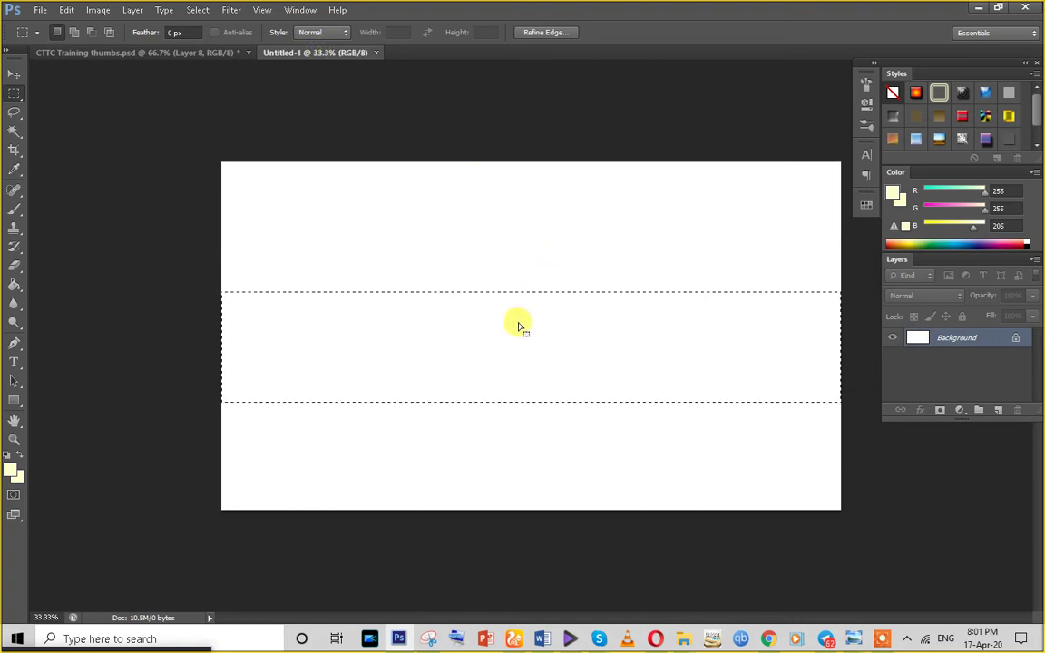
Replace the full-width selection with a shorter, narrow rectangular marquee selection near the centre of the canvas
left_click(495, 343)
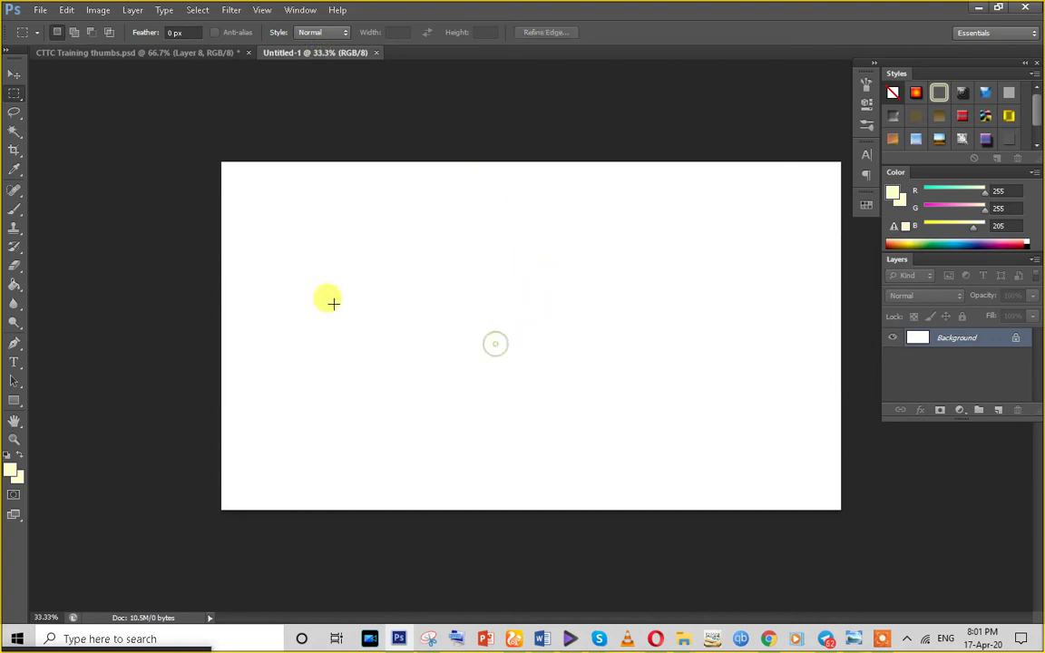
left_click(13, 75)
left_click(14, 94)
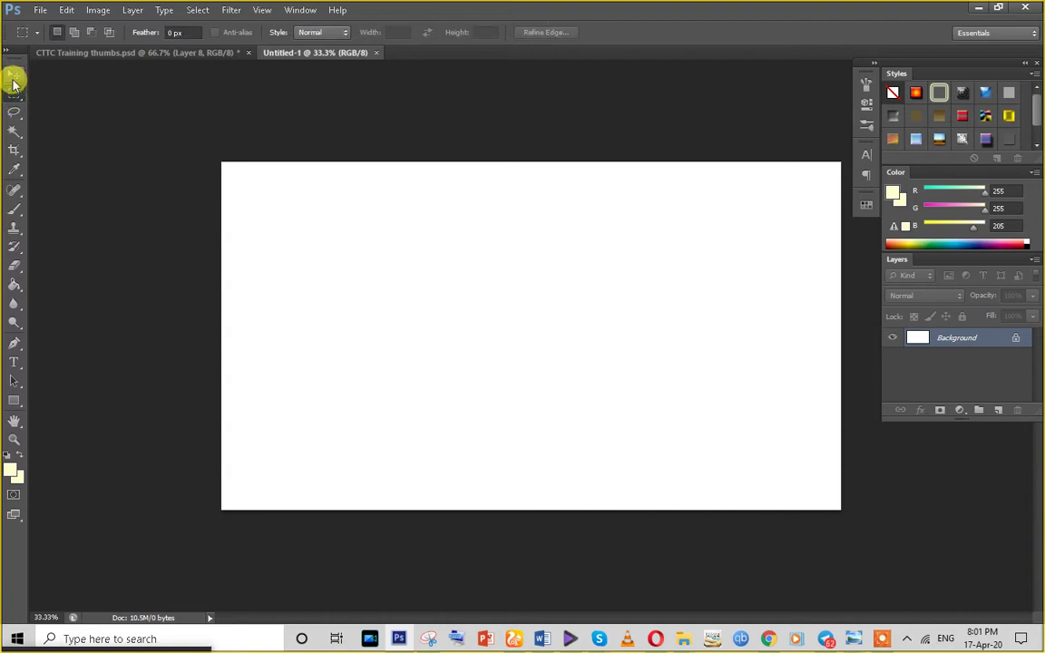
left_click_drag(315, 290, 714, 333)
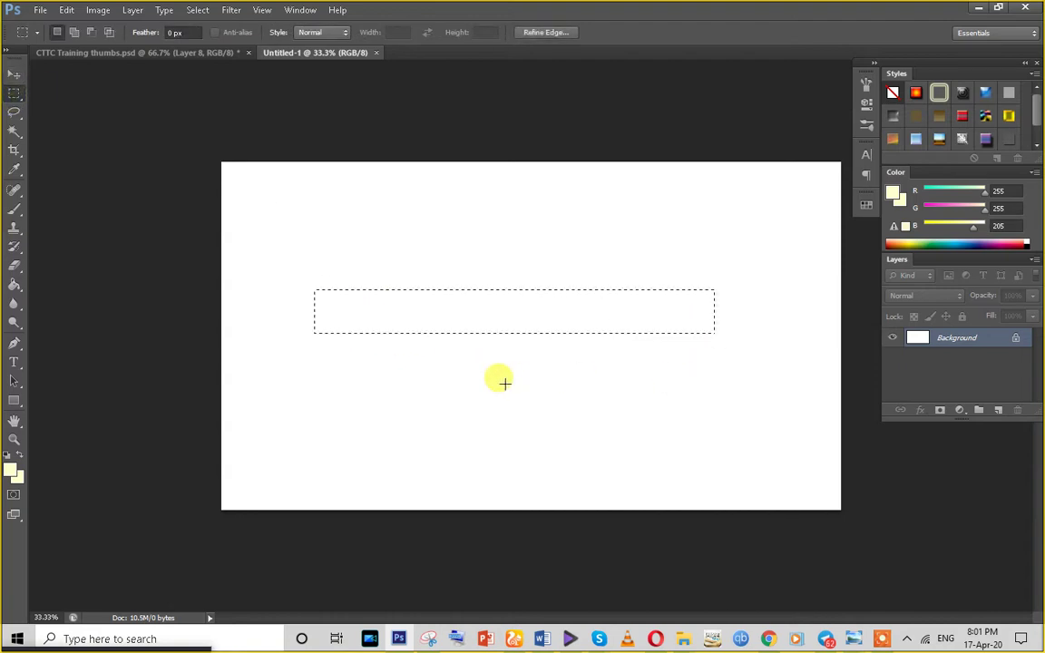
key("shift+F5")
left_click(602, 180)
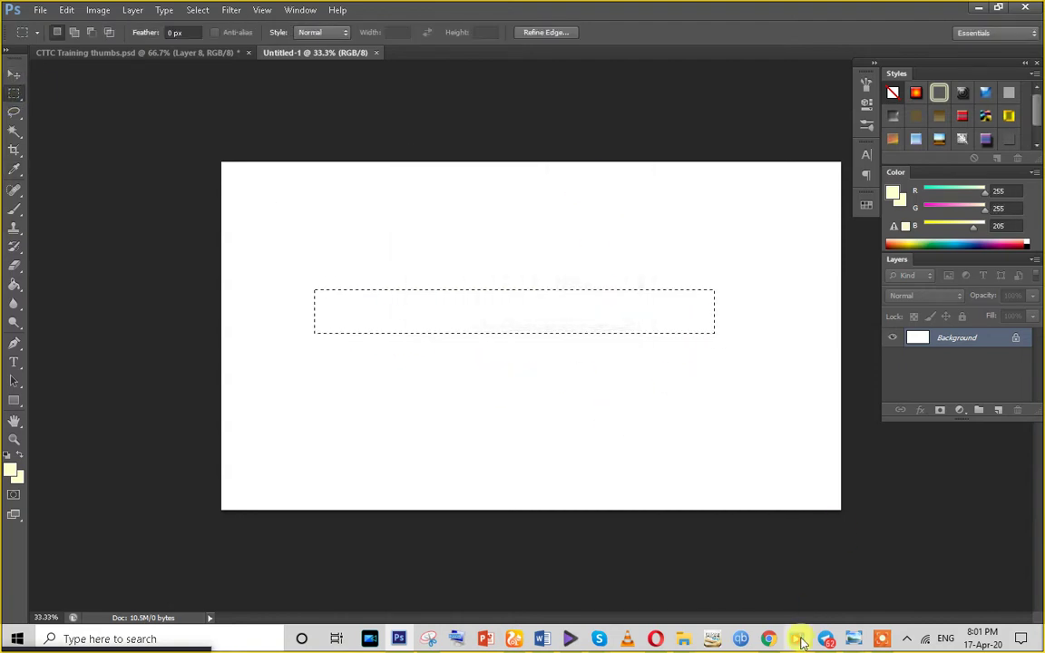
Switch to the OXEIR channel page in Opera and close the channel art upload dialog
left_click(768, 639)
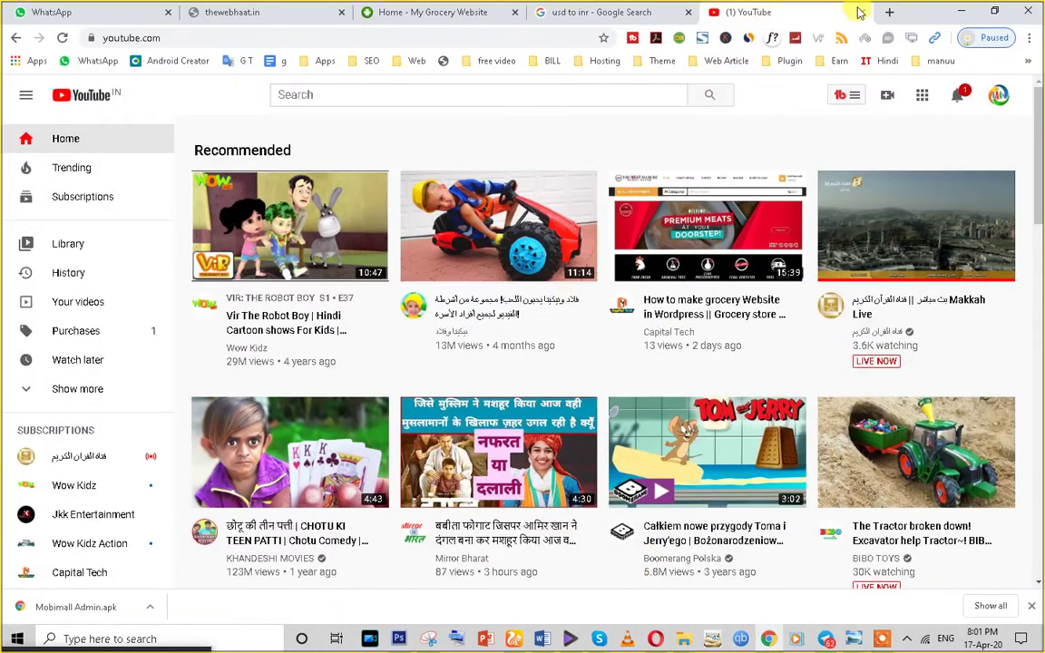
left_click(890, 12)
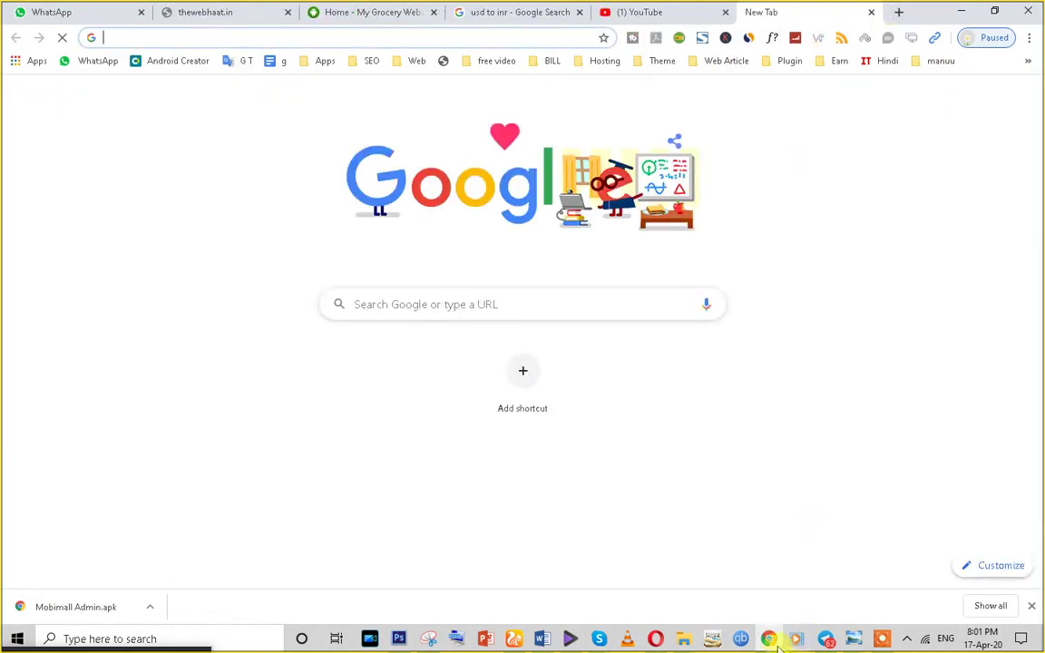
left_click(656, 639)
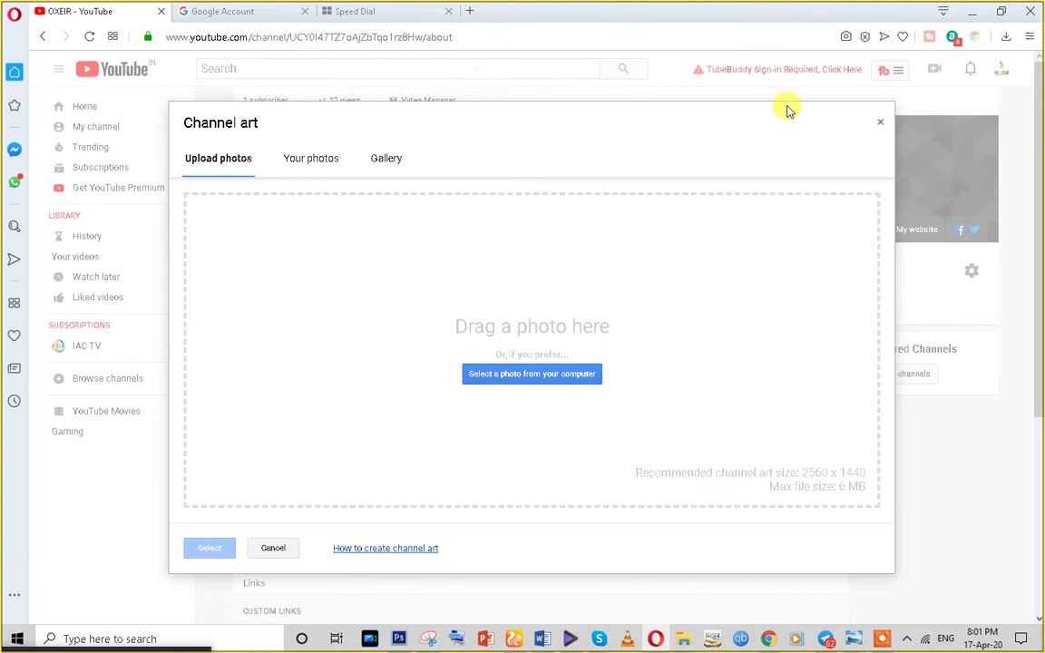
left_click(878, 123)
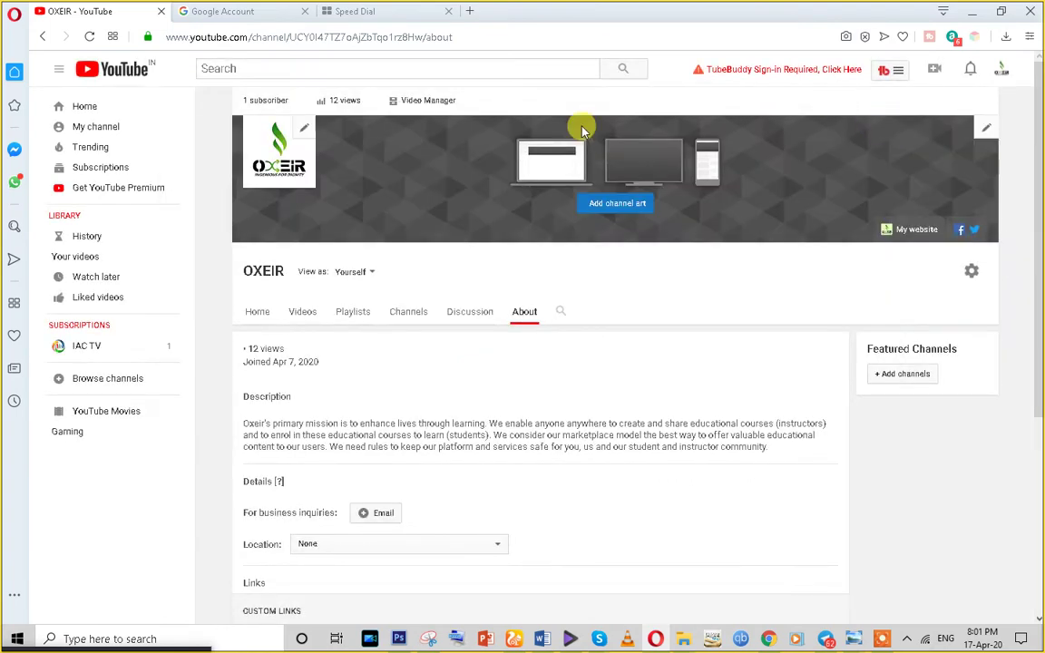
Search Google for "youtube channel art" in the Google Account tab
left_click(227, 11)
left_click(322, 38)
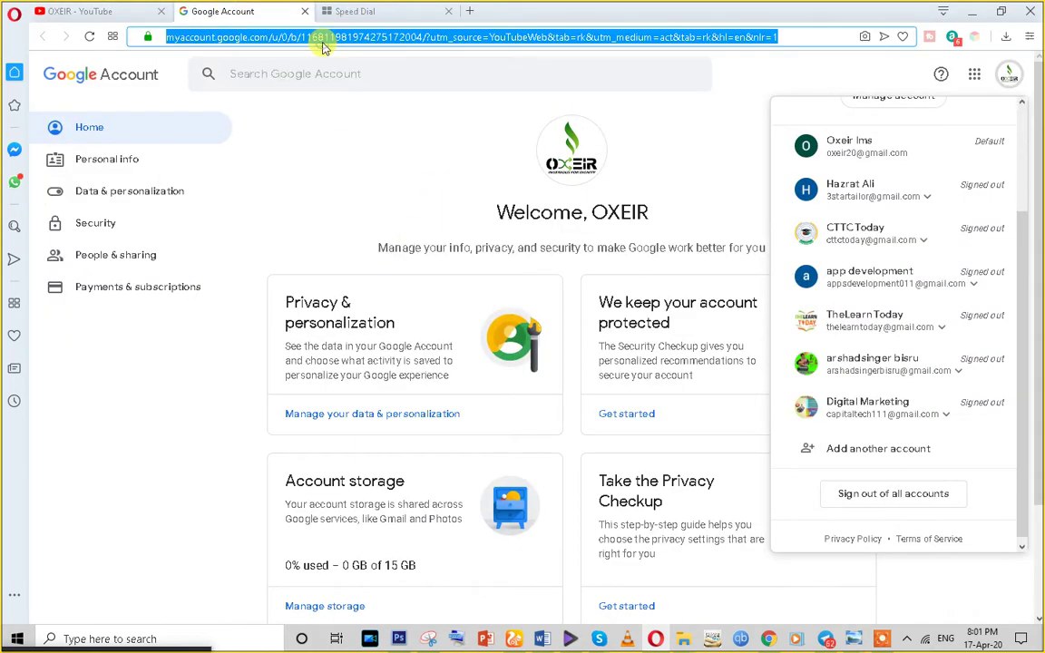
type("youy")
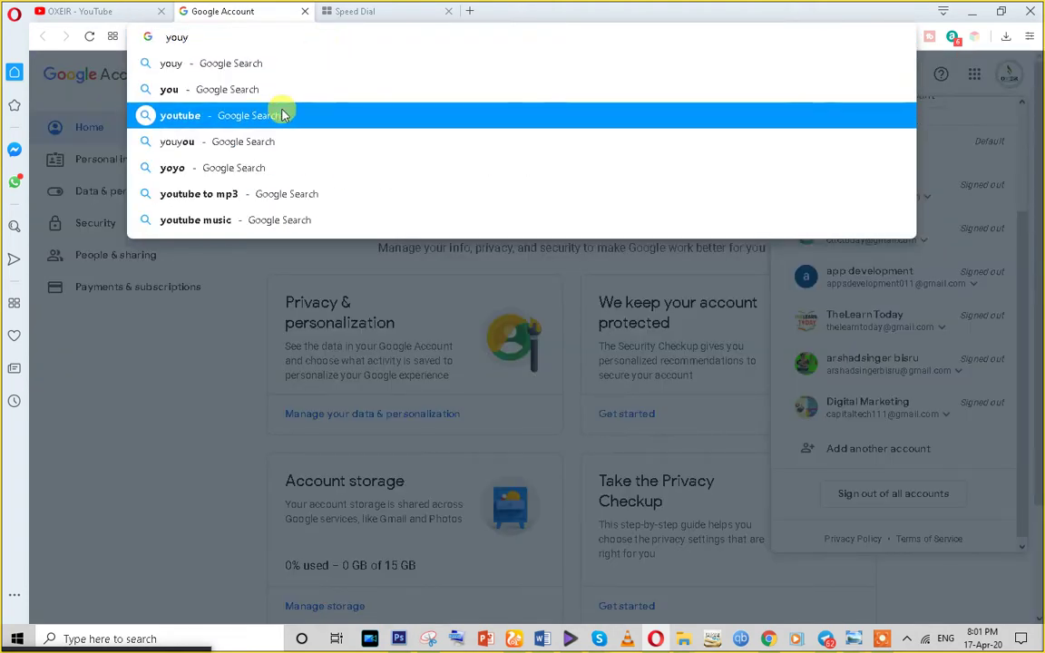
left_click(284, 115)
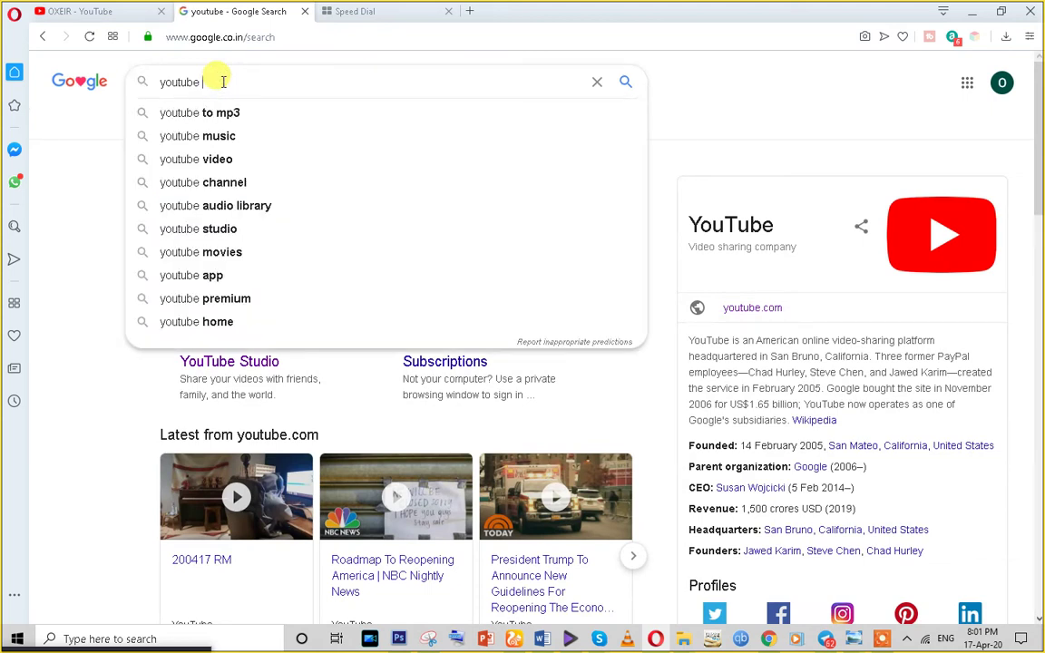
type("channe")
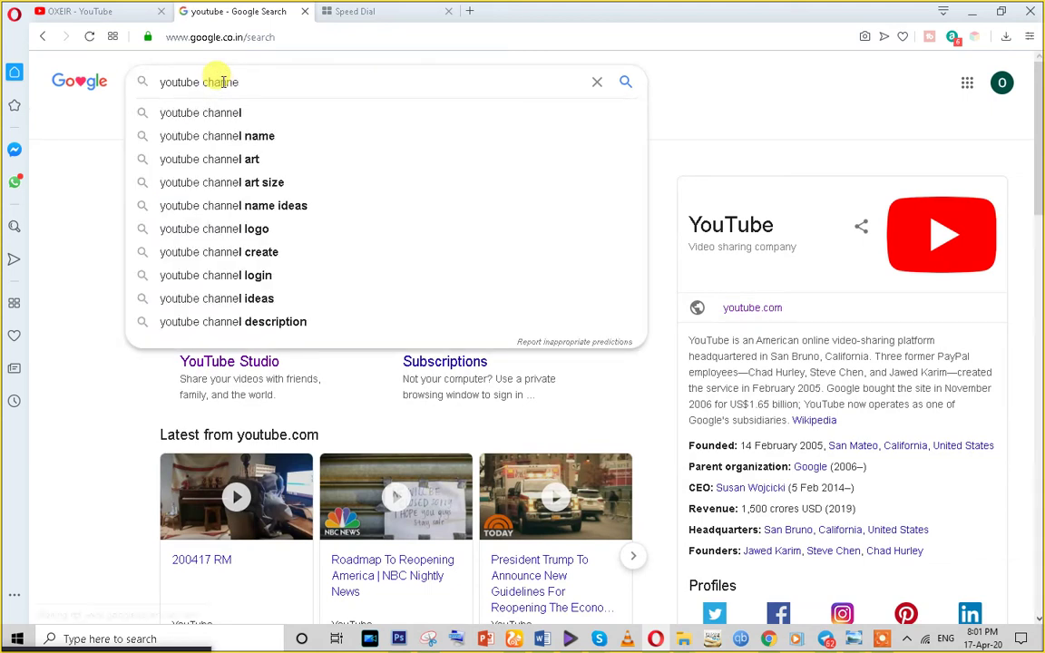
left_click(255, 156)
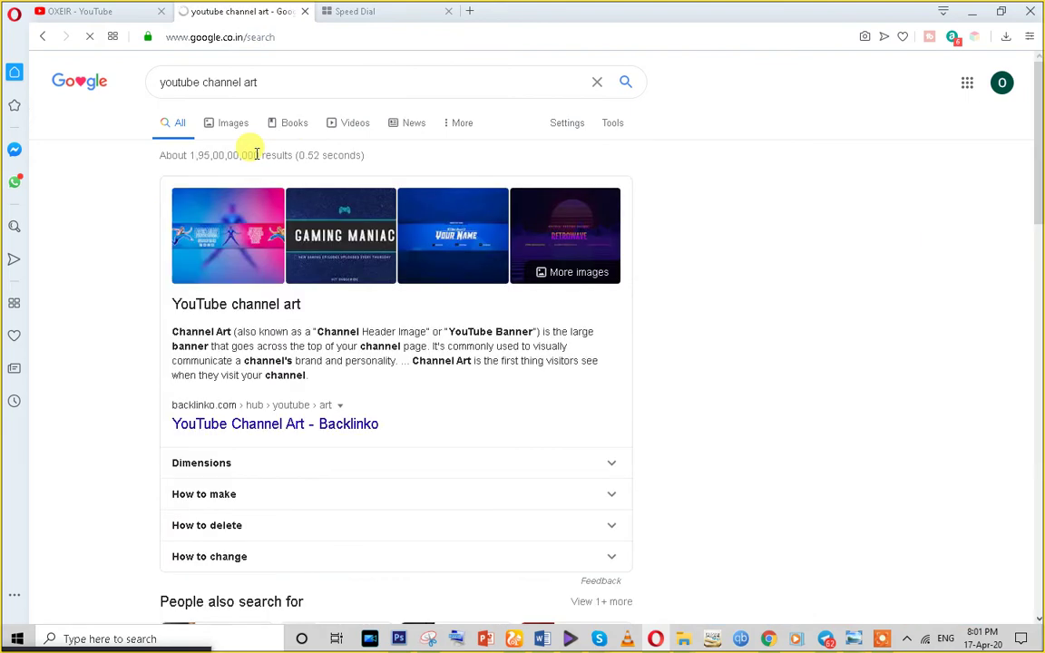
Open the Canva channel art templates result in a new tab and the Bannersnack banner maker result in the current tab
scroll(338, 297, "down", 6)
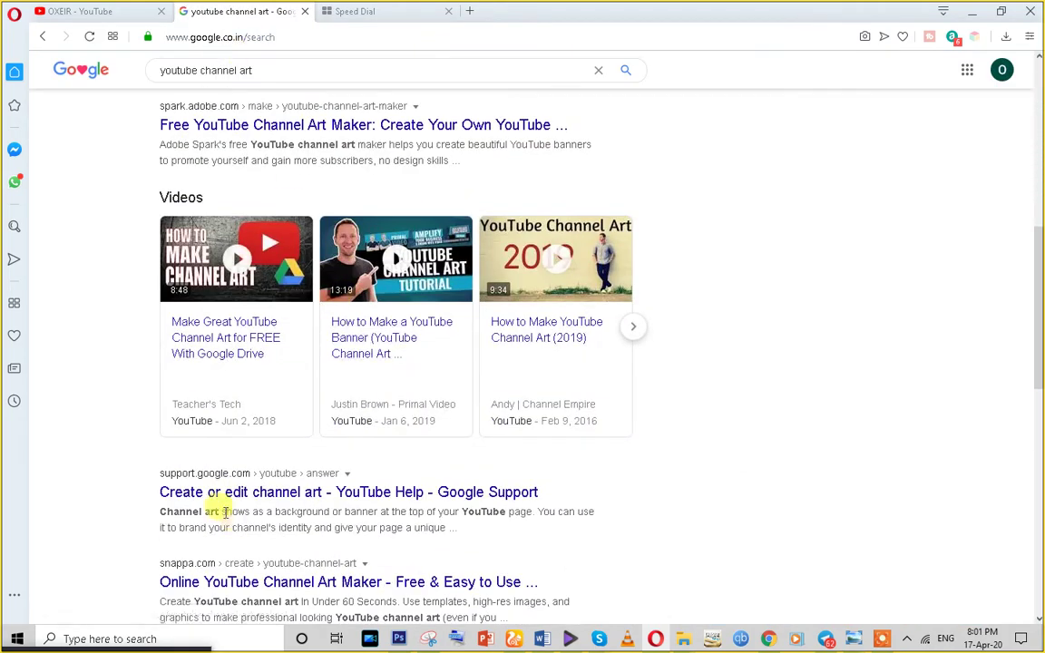
scroll(227, 499, "down", 3)
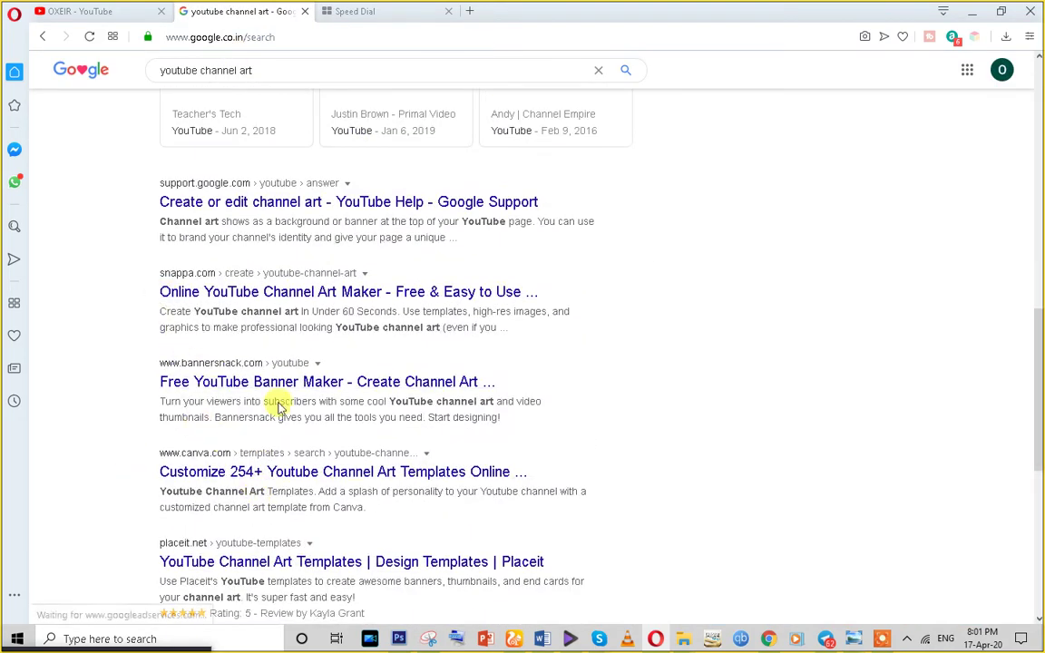
right_click(238, 483)
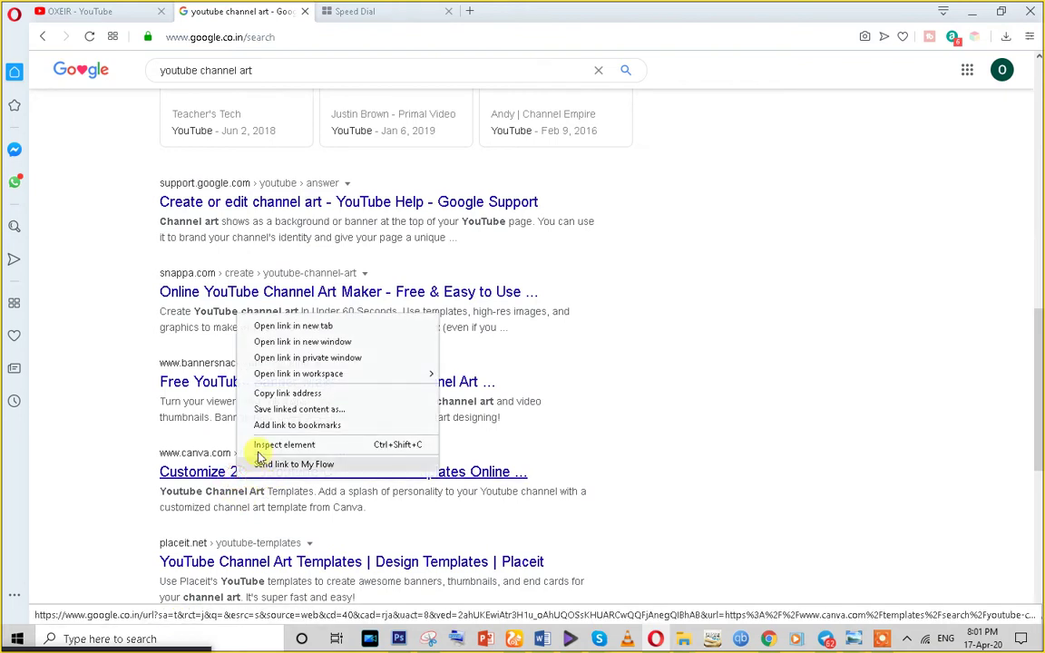
left_click(265, 324)
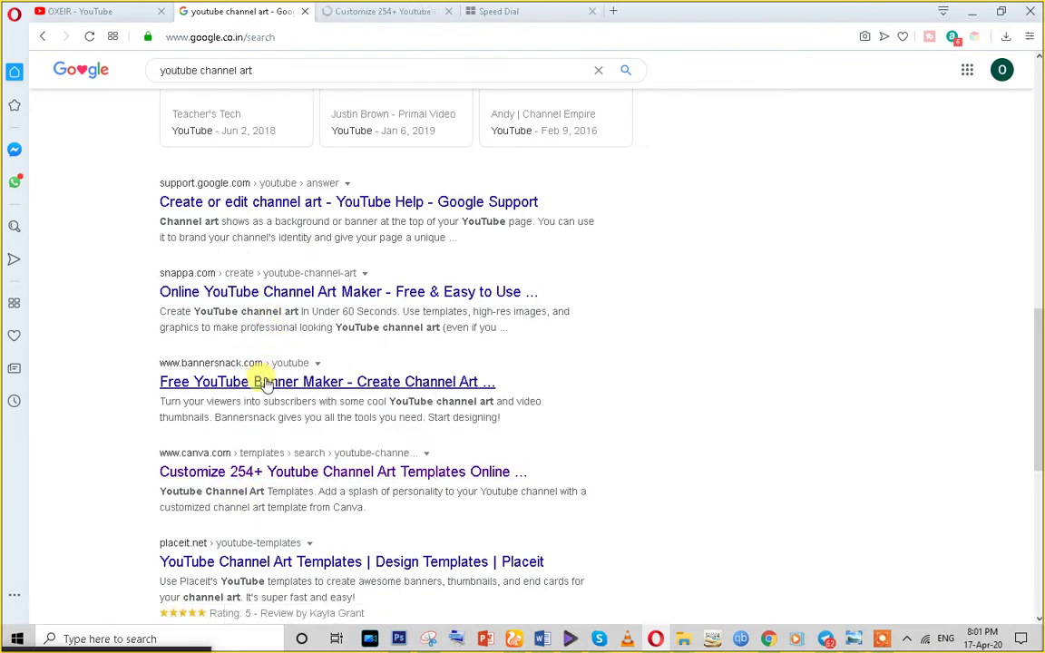
scroll(263, 377, "up", 1)
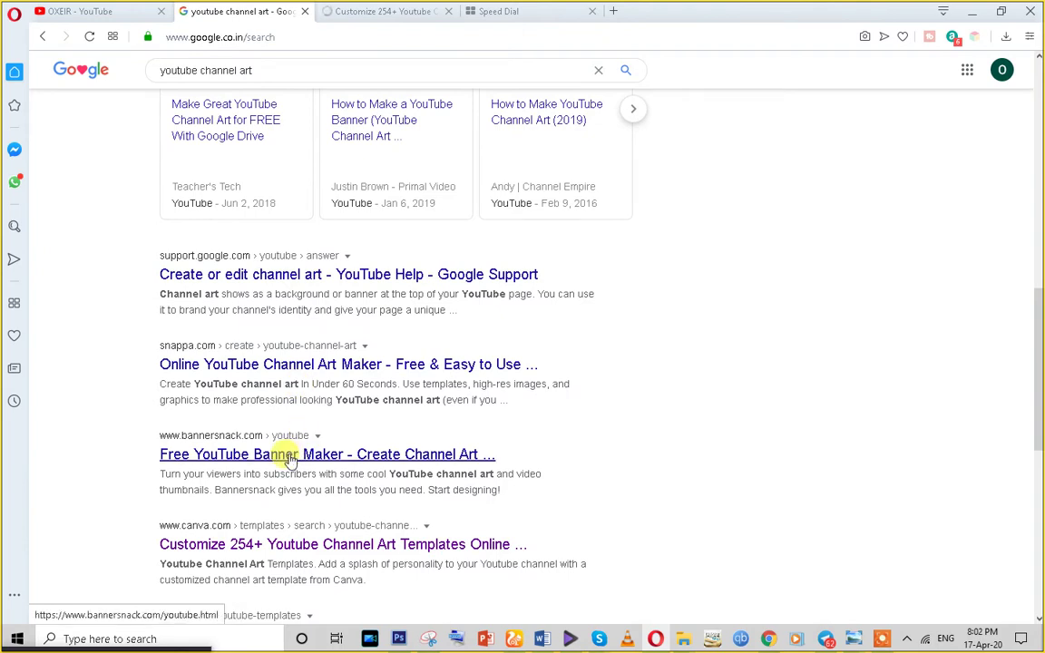
left_click(288, 457)
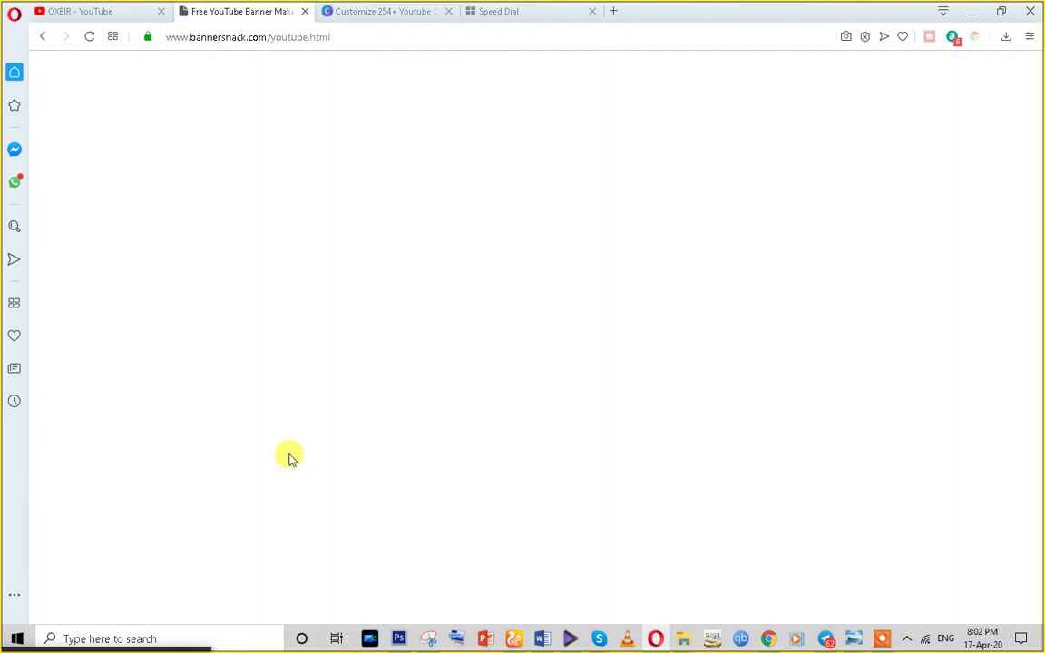
Browse Canva's YouTube channel art templates and open the Green and White Gaming Youtube Channel Art template
left_click(392, 15)
scroll(405, 373, "down", 10)
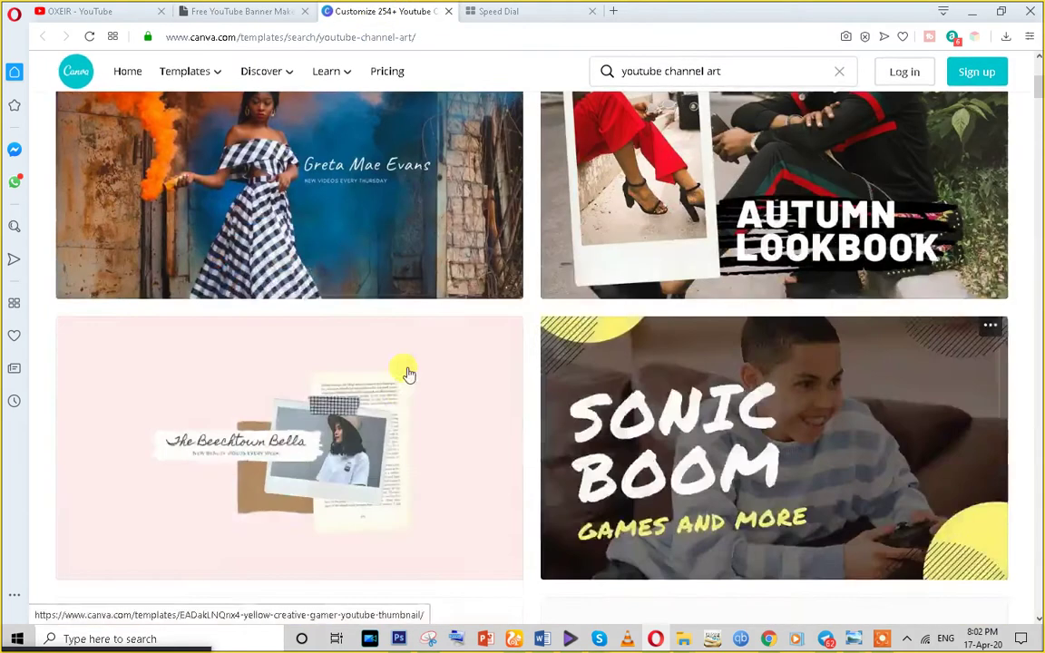
scroll(405, 374, "up", 4)
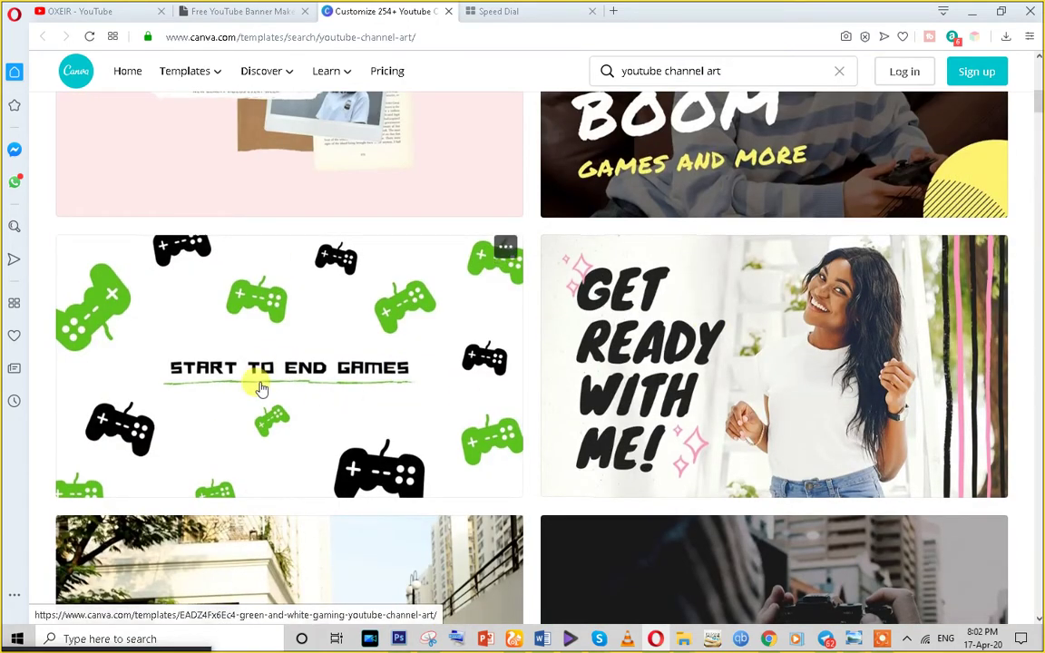
scroll(257, 380, "up", 5)
scroll(573, 327, "up", 3)
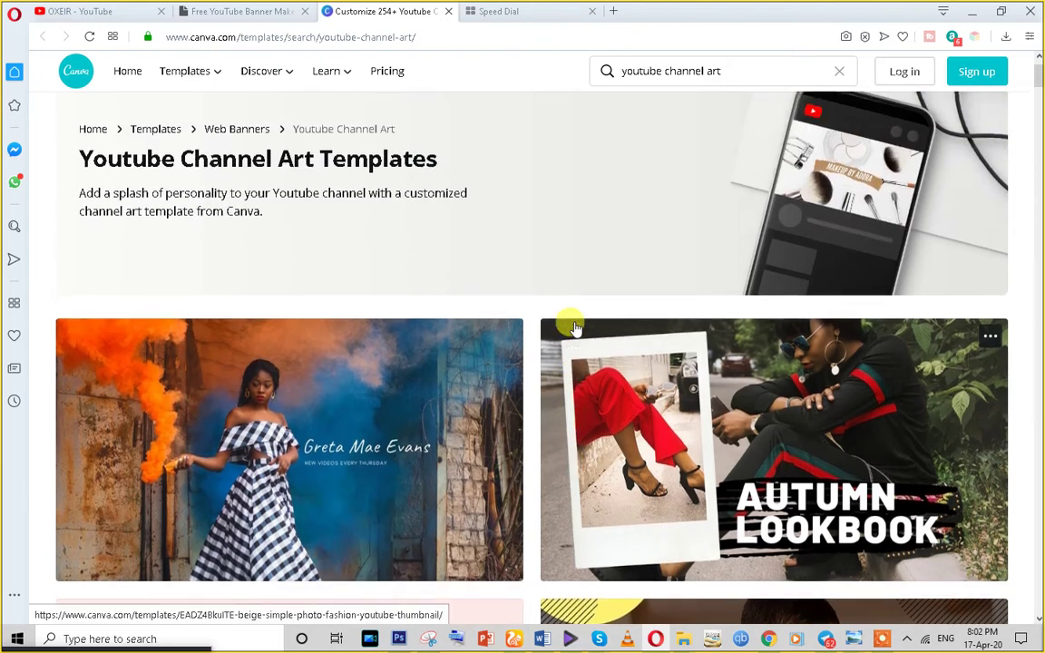
scroll(572, 328, "down", 6)
left_click(269, 464)
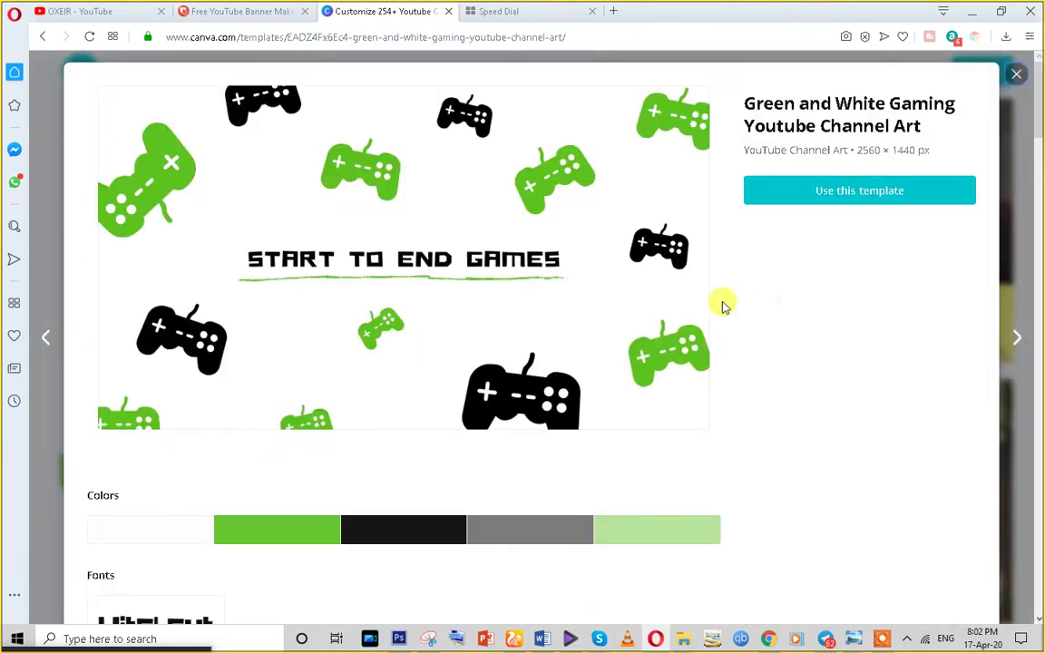
Start a design from the gaming template and advance through the editor's tips to the Publishing tip
left_click(844, 198)
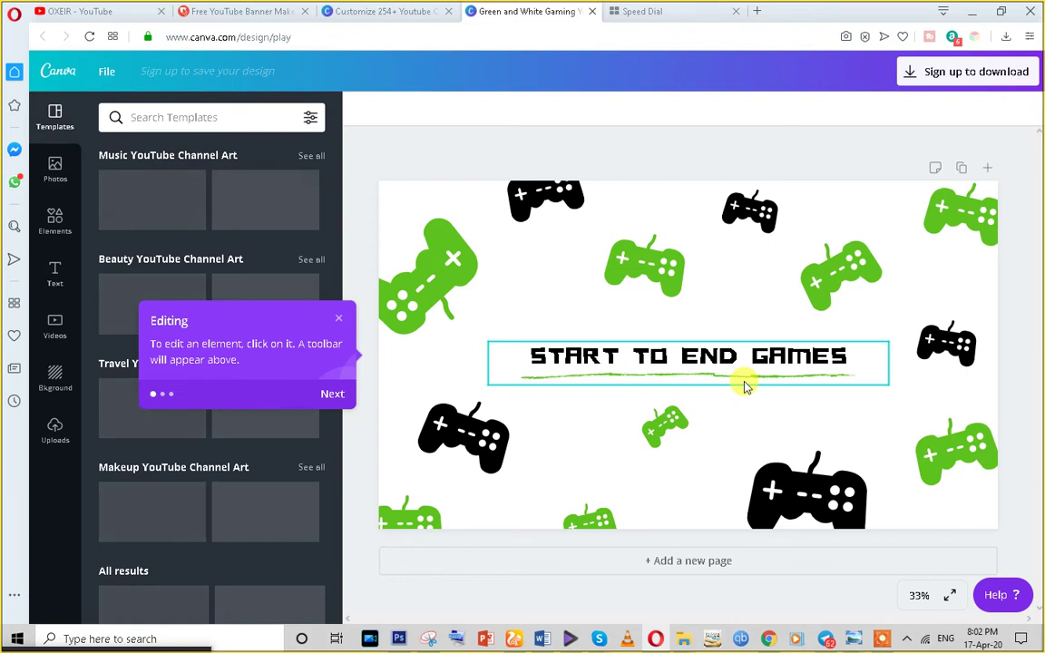
left_click(332, 393)
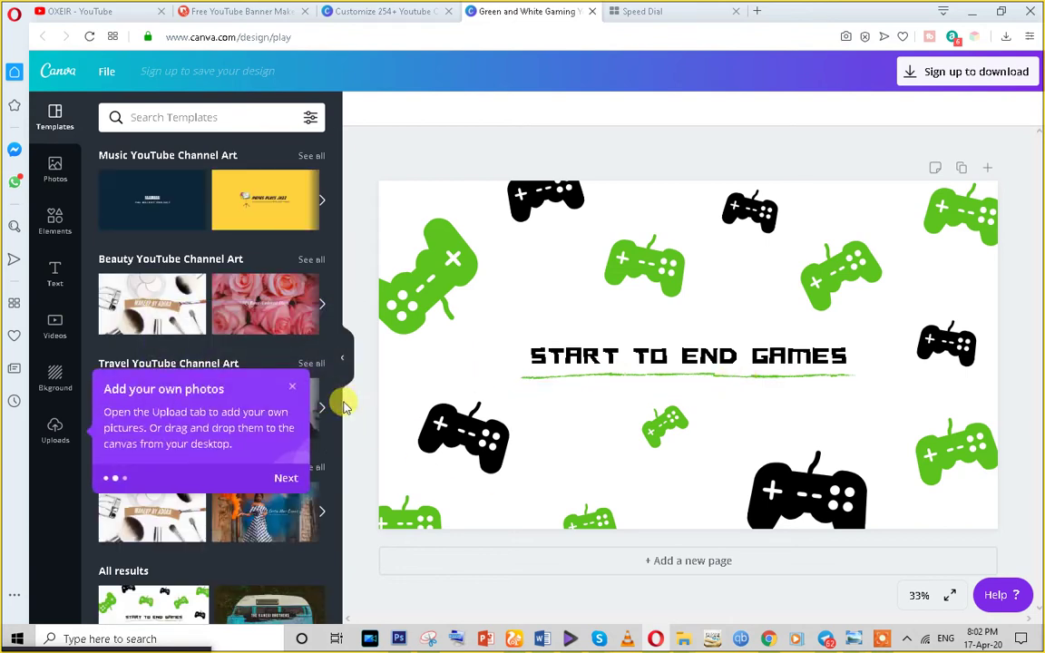
left_click(284, 476)
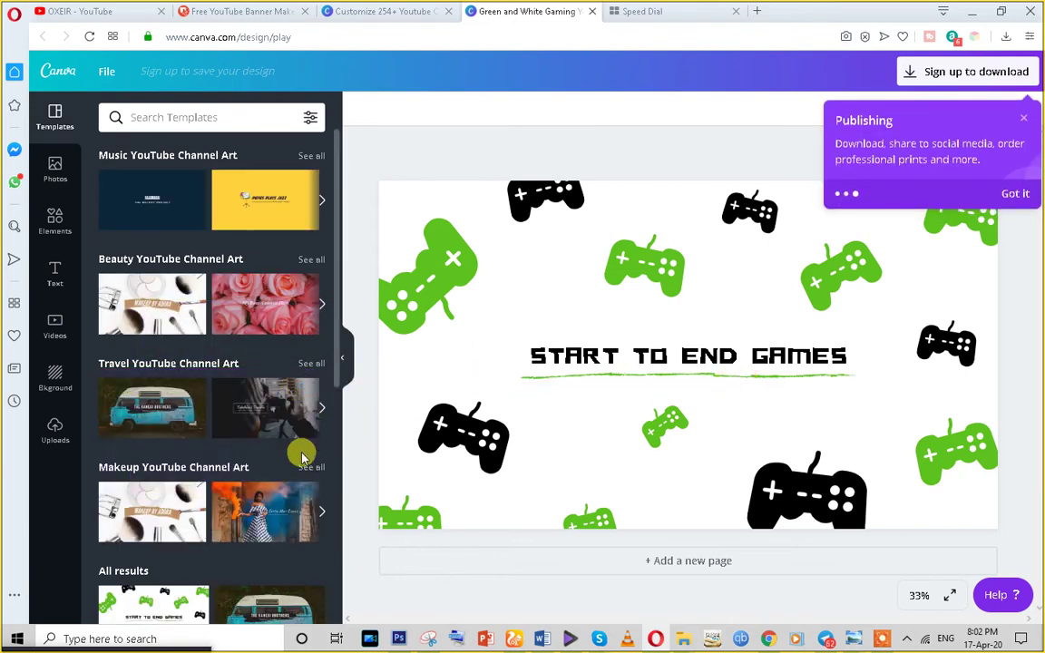
Dismiss the Publishing tip and reposition the three upper green game controllers slightly on the canvas
left_click(1023, 121)
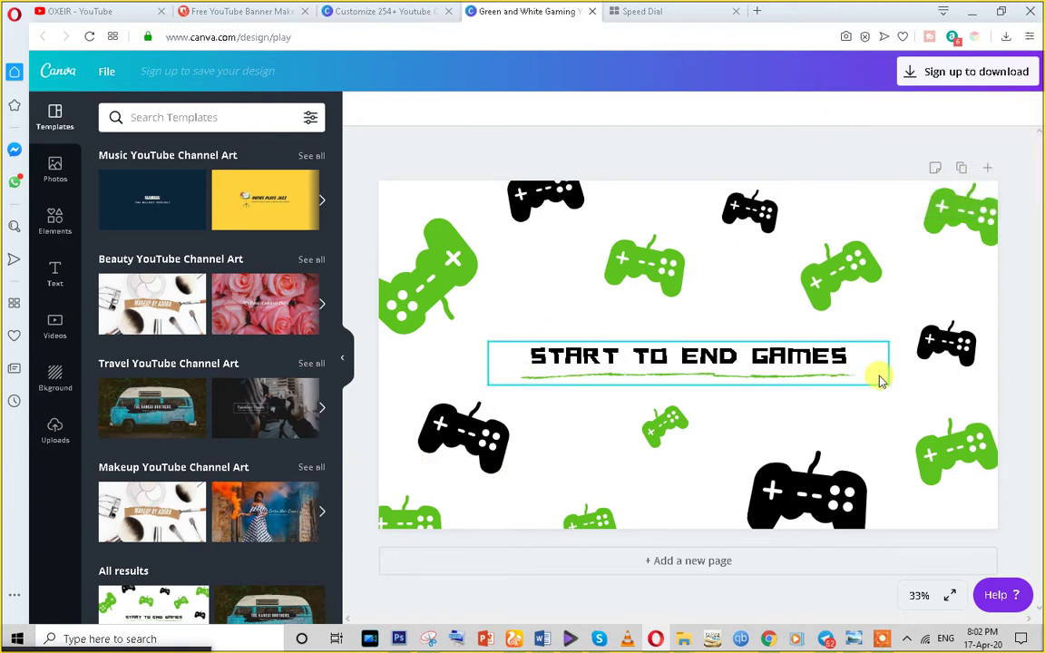
left_click(604, 367)
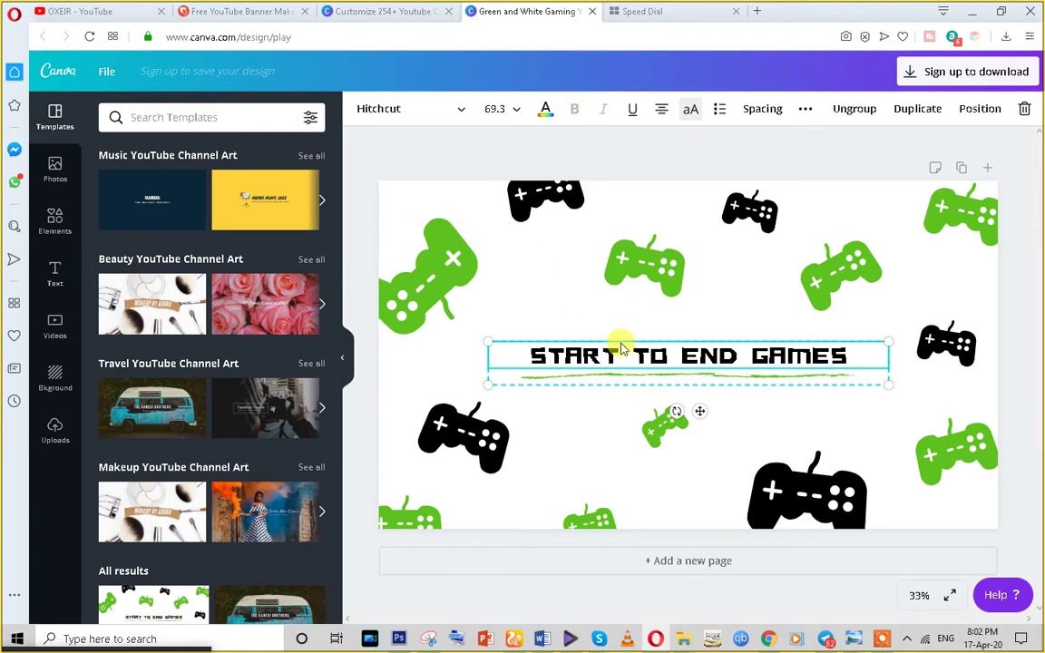
left_click(450, 265)
left_click_drag(472, 263, 476, 288)
left_click(625, 282)
left_click_drag(624, 281, 600, 297)
left_click_drag(829, 274, 811, 279)
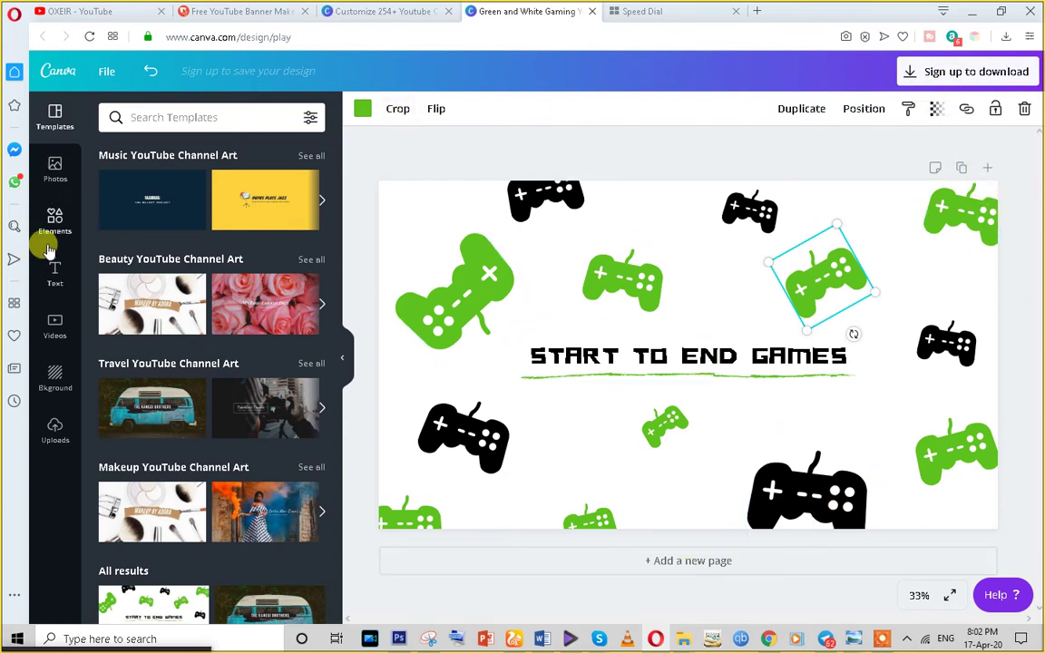
View the stock videos and the uploads area, and try to upload an own image or video
left_click(46, 336)
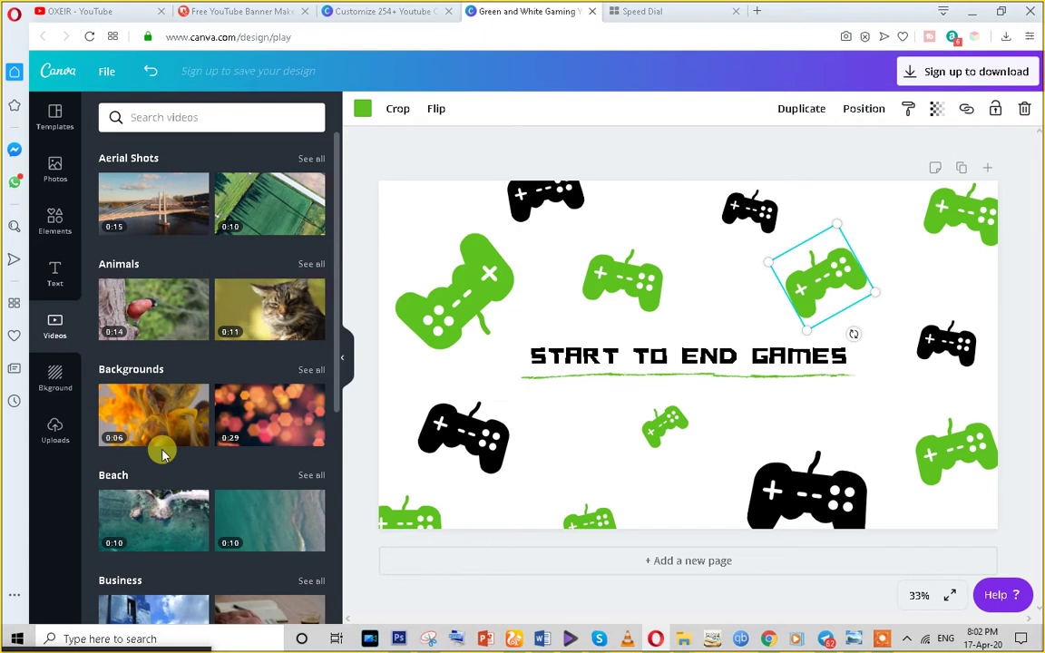
left_click(60, 441)
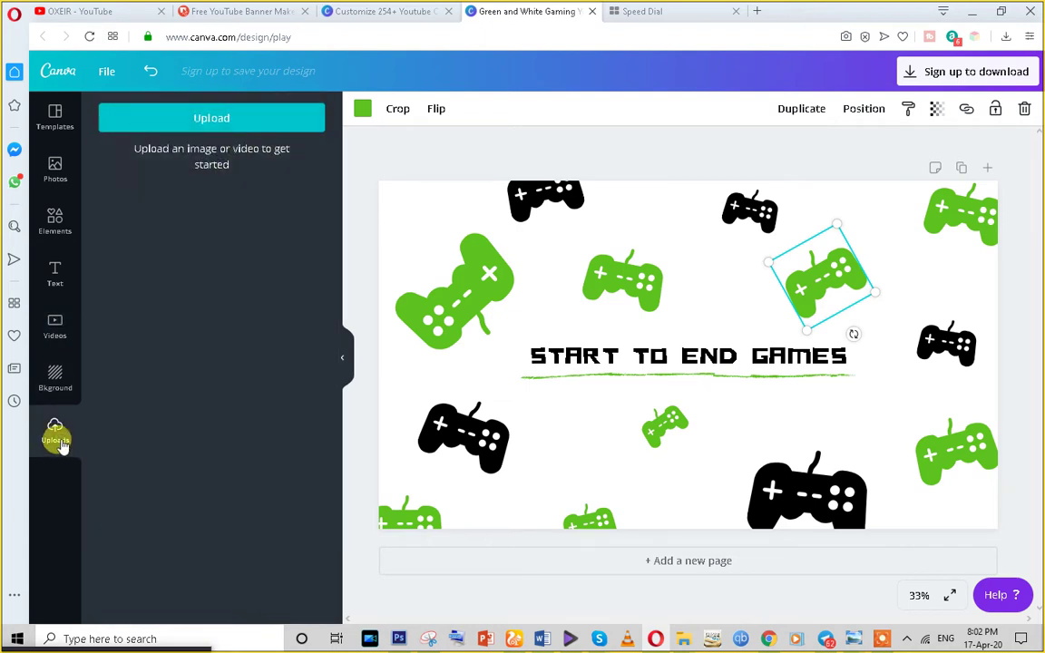
left_click(207, 122)
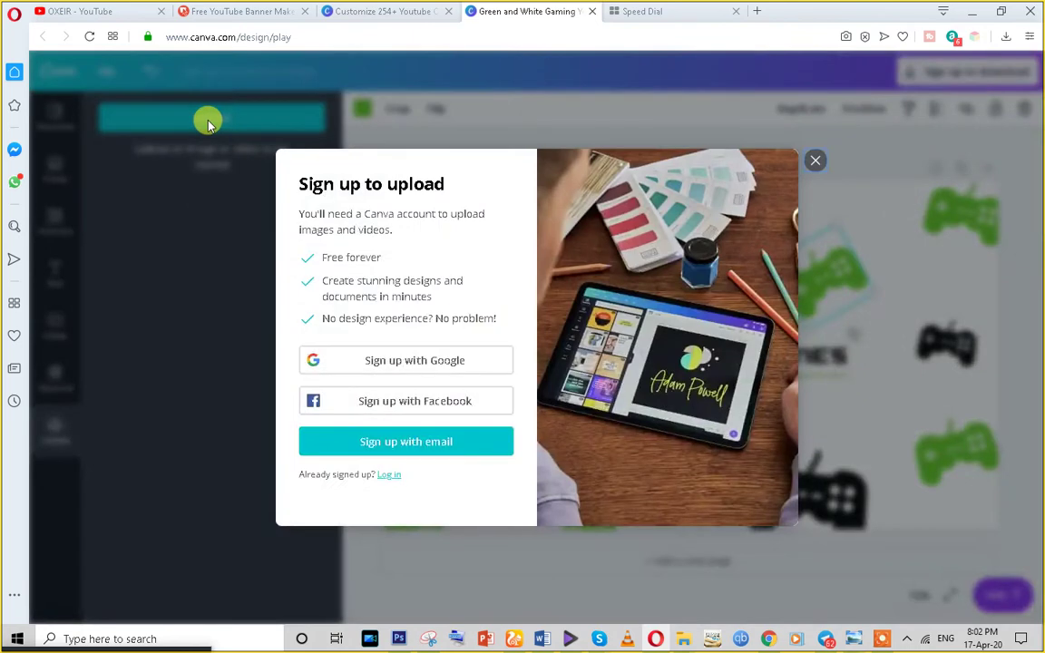
left_click(814, 162)
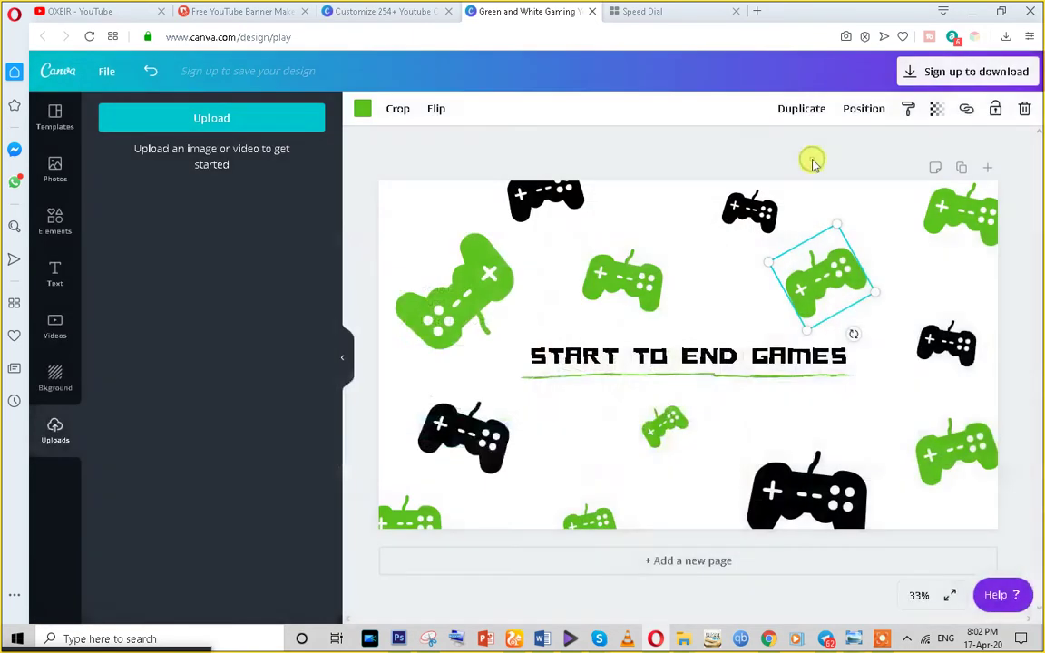
Sign up to Canva with Google for the design download, using the channel's Google account
left_click(951, 73)
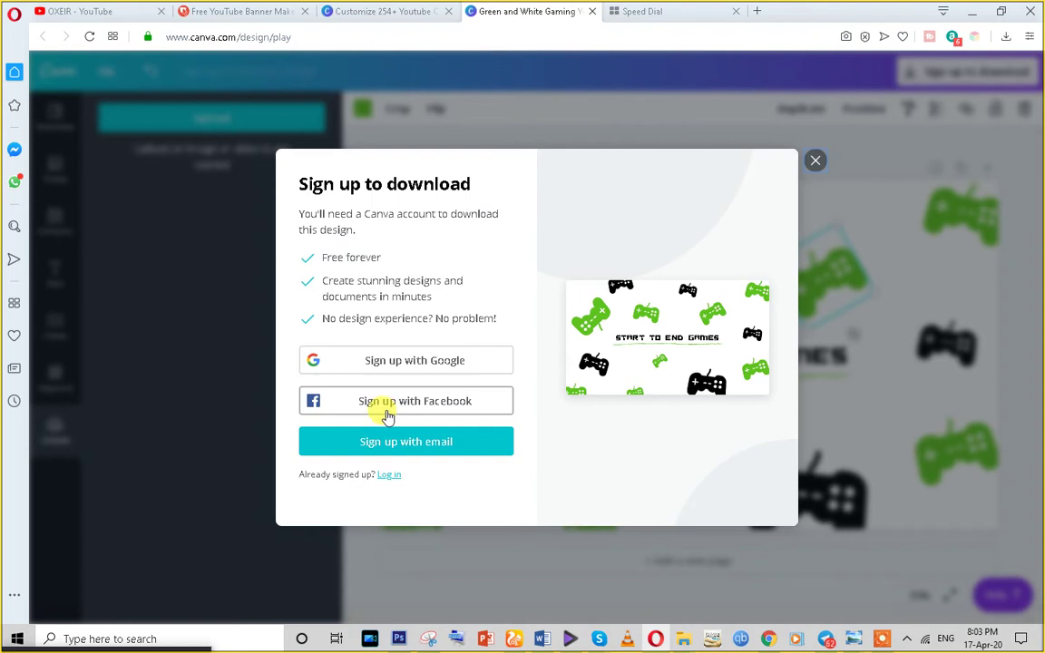
left_click(387, 365)
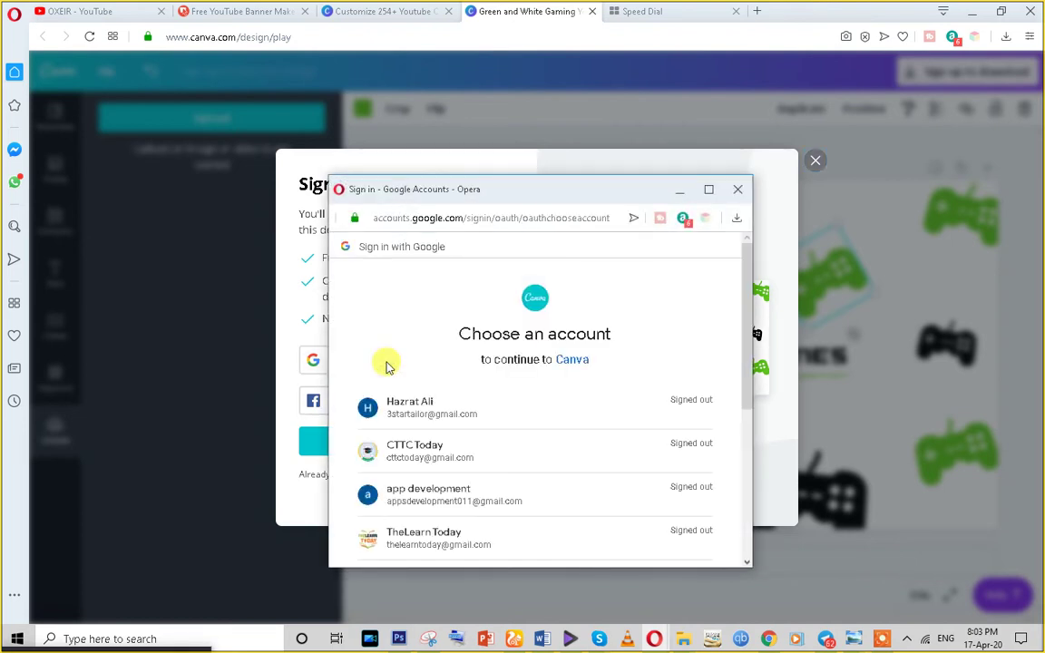
scroll(520, 459, "down", 3)
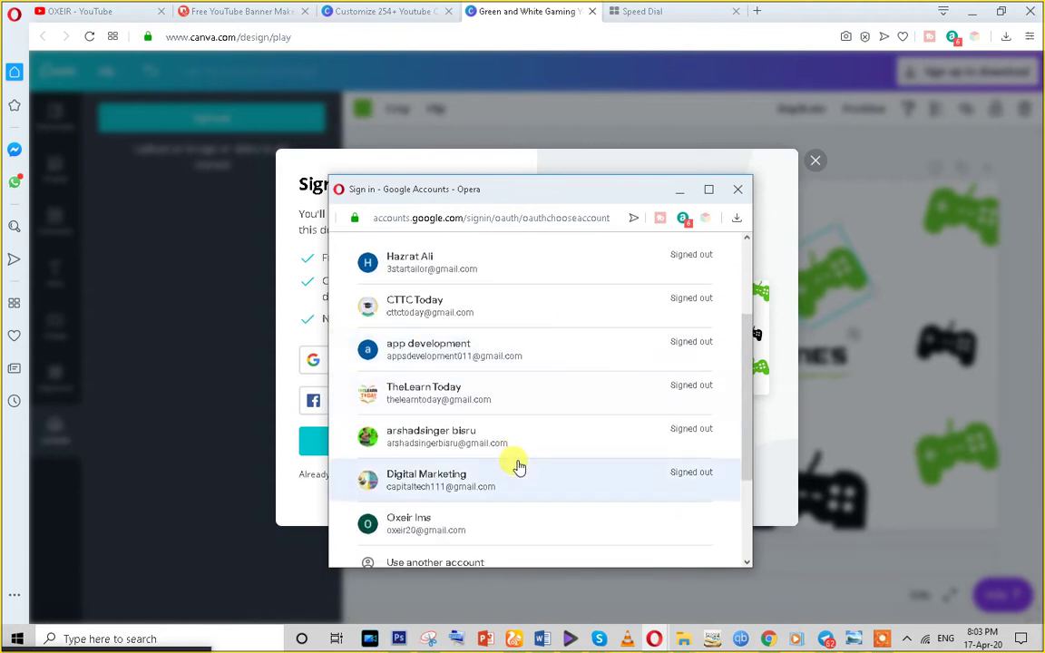
scroll(513, 475, "down", 2)
scroll(511, 474, "up", 3)
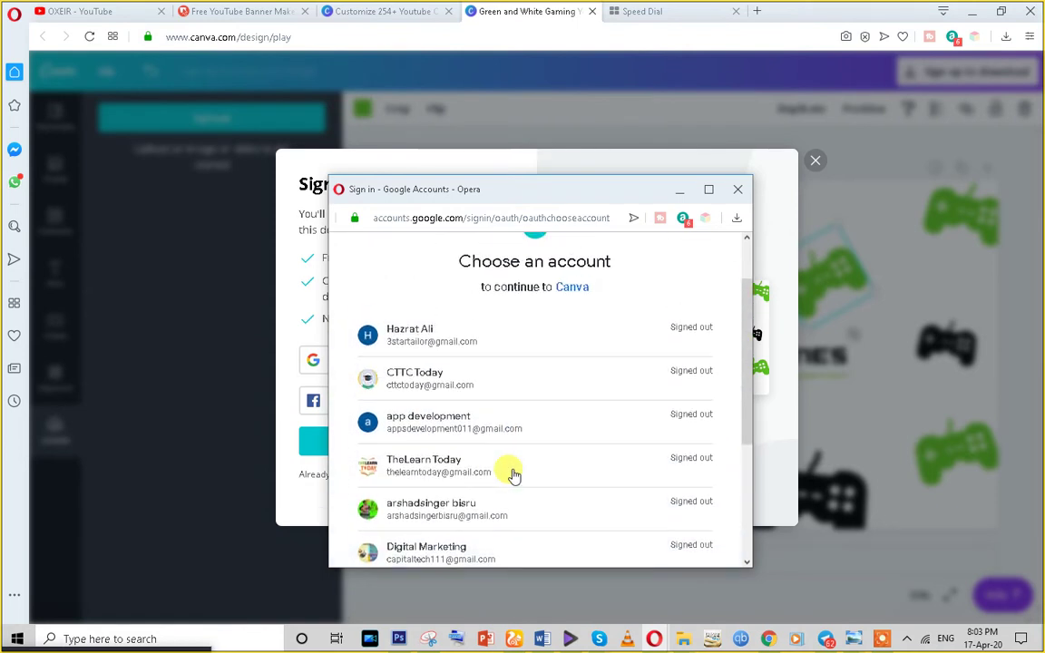
scroll(511, 481, "down", 5)
left_click(522, 387)
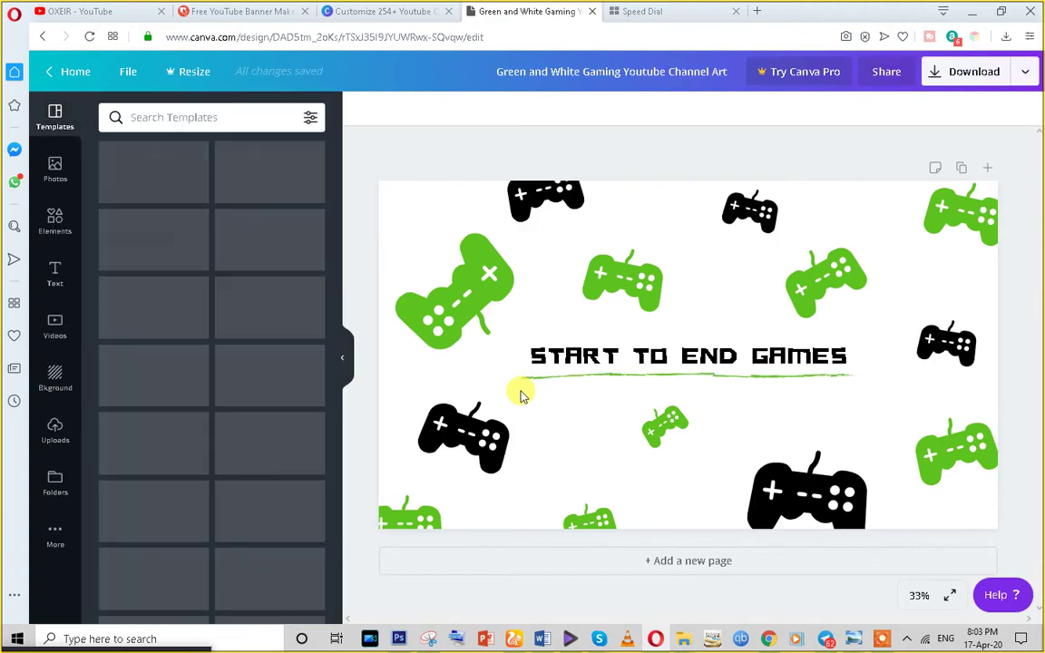
Replace "END GAMES" in the banner headline so that it reads "START TO LMS LEARNING"
left_click(758, 359)
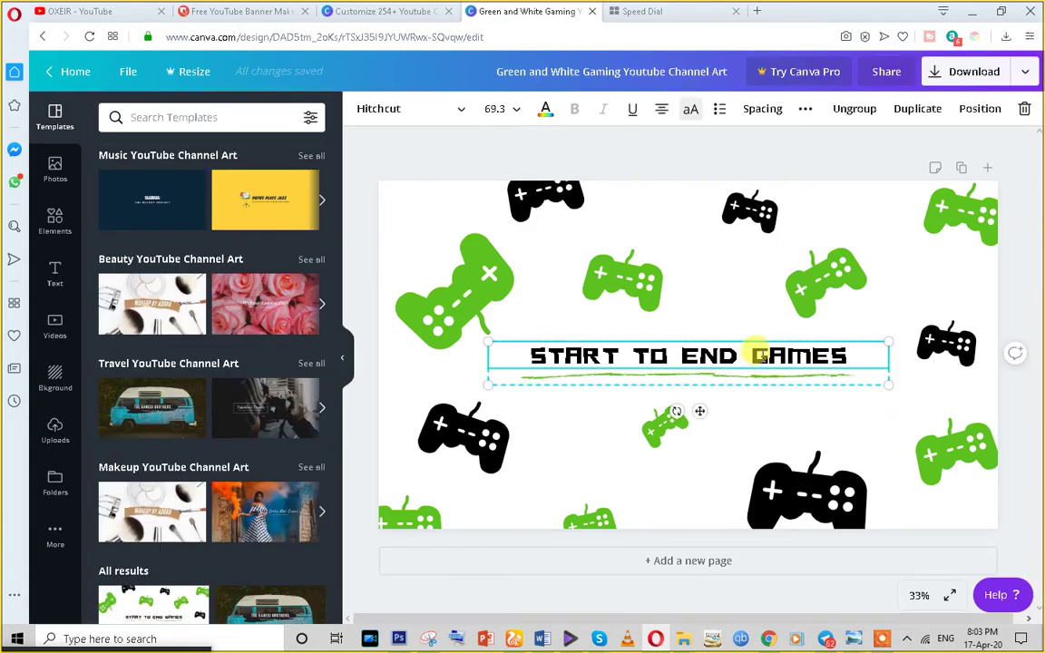
left_click_drag(757, 354, 852, 354)
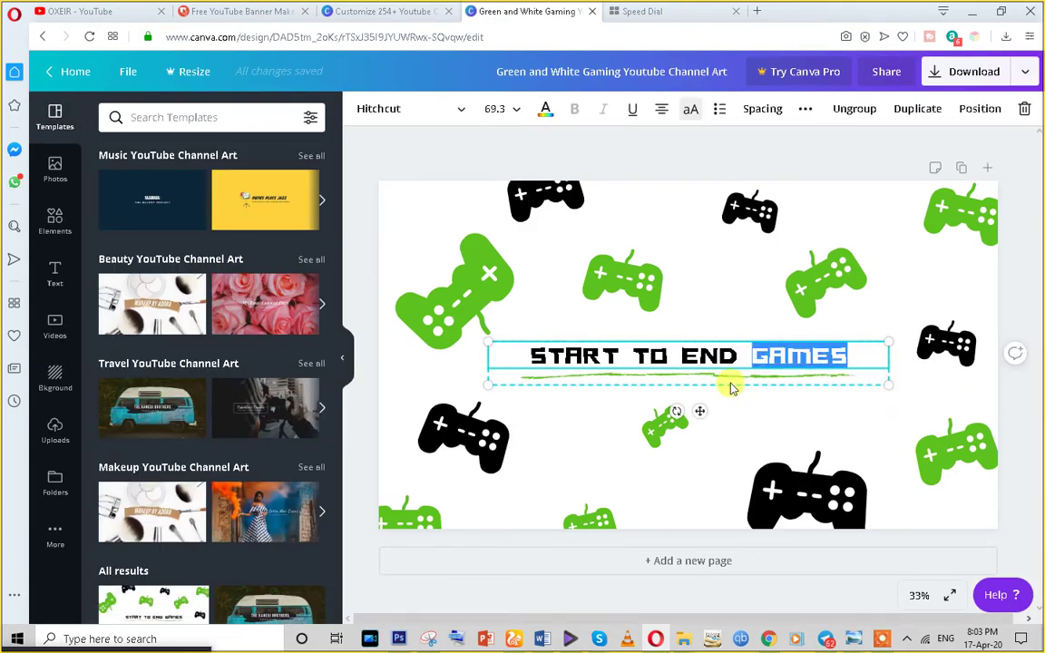
left_click(683, 349)
left_click_drag(689, 352, 847, 352)
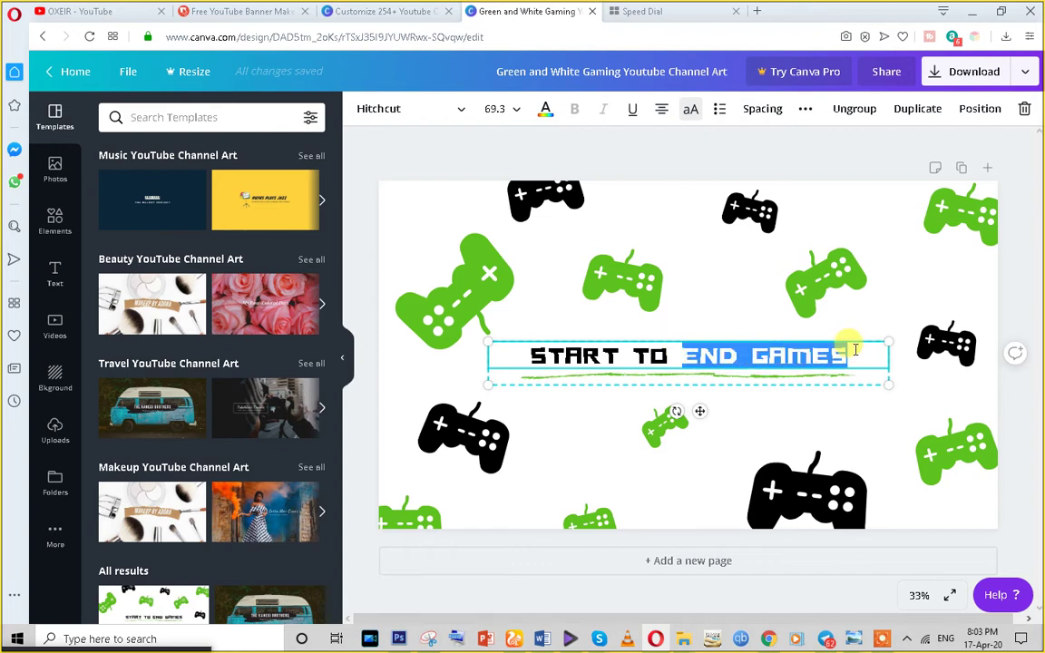
type("LMS")
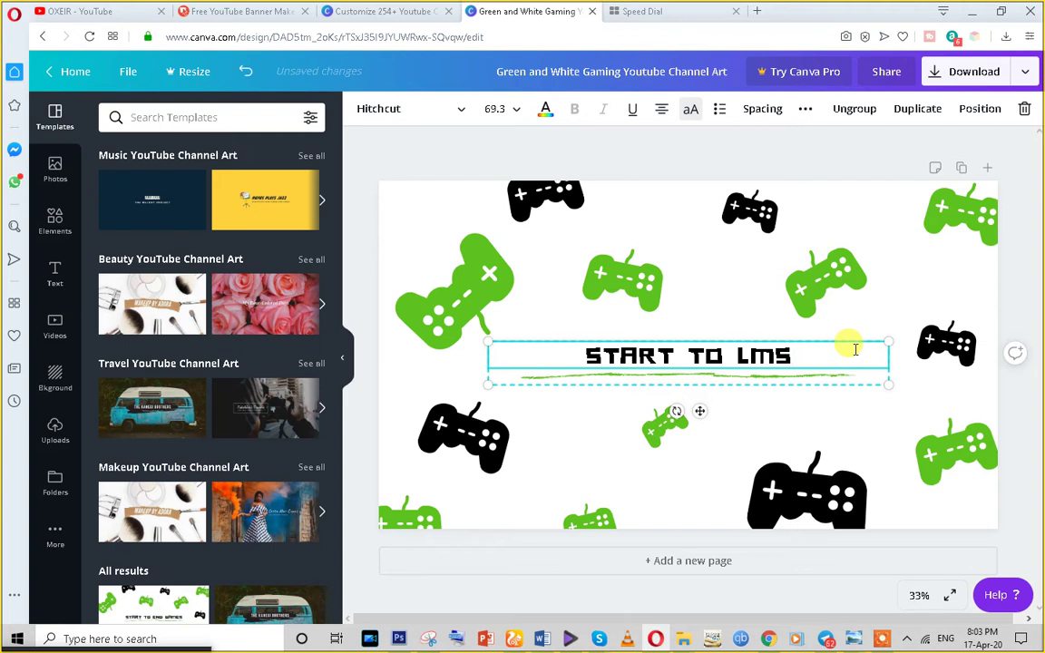
type(" LEAR")
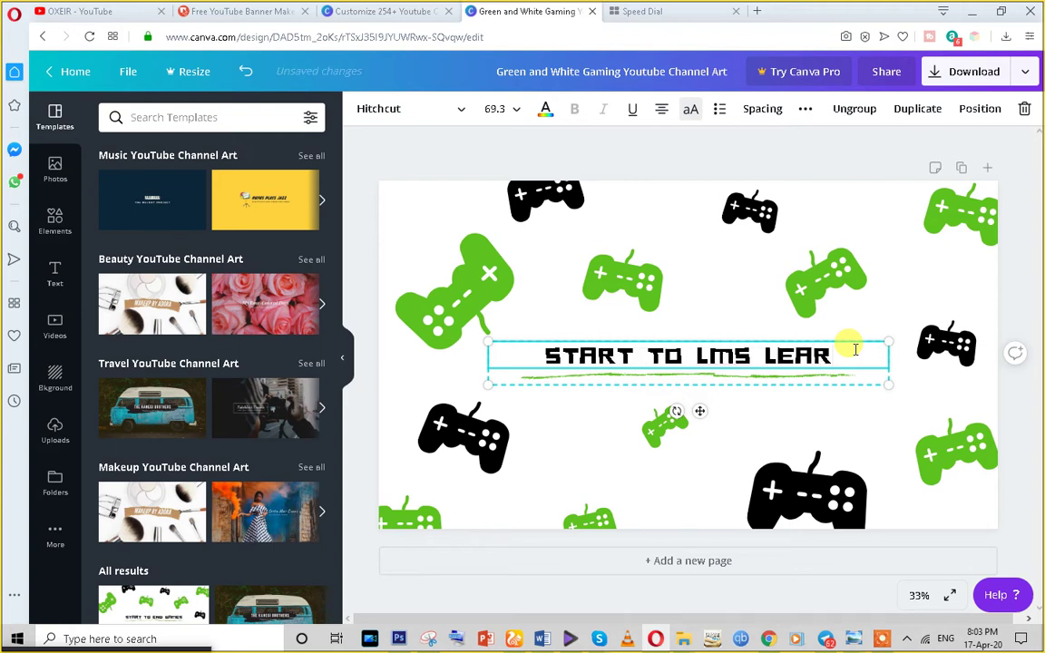
type("NING")
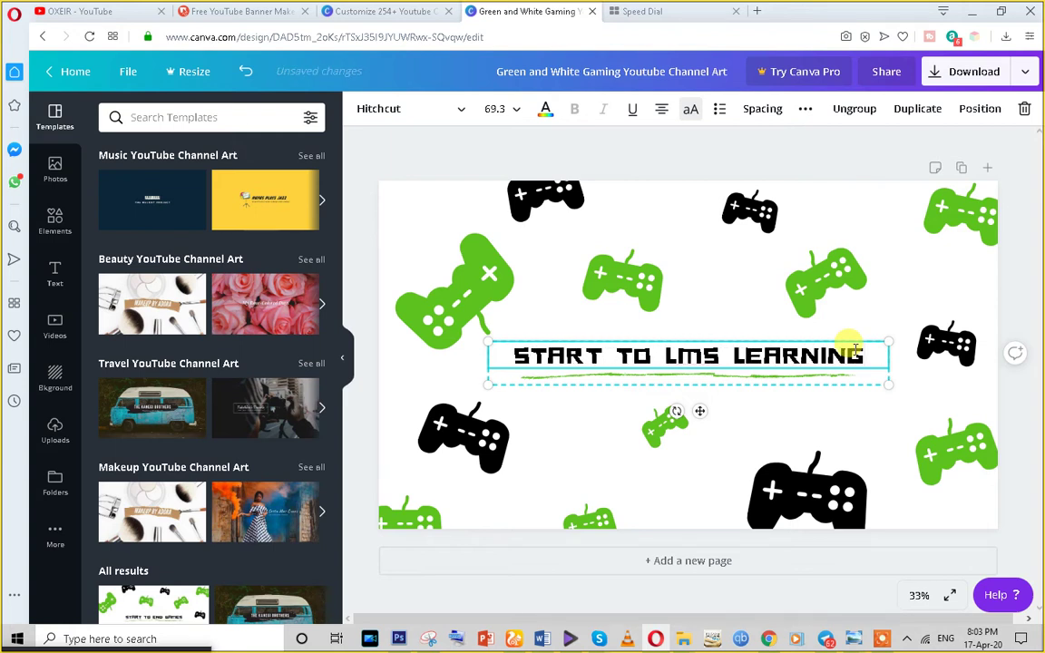
Review the available file types and download the channel art as a PNG
left_click(967, 77)
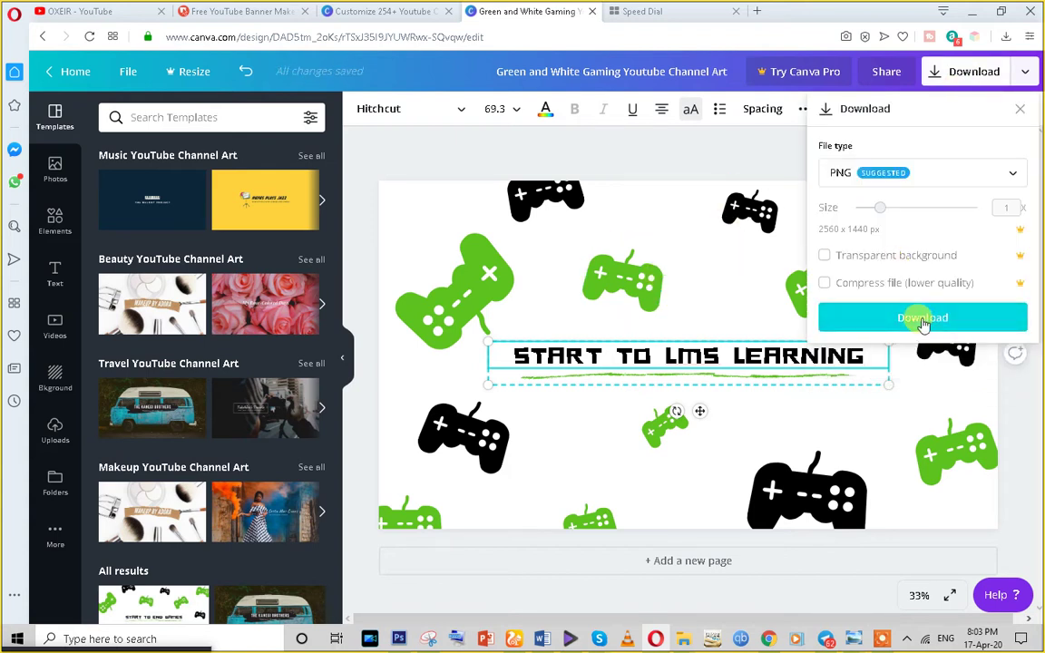
left_click(840, 174)
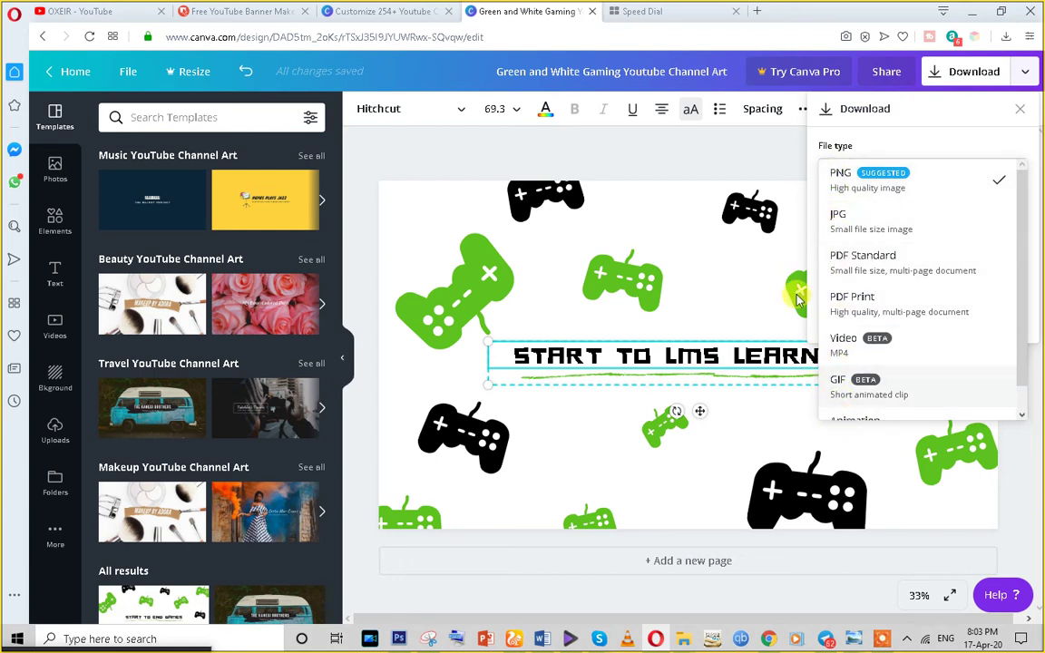
left_click(777, 193)
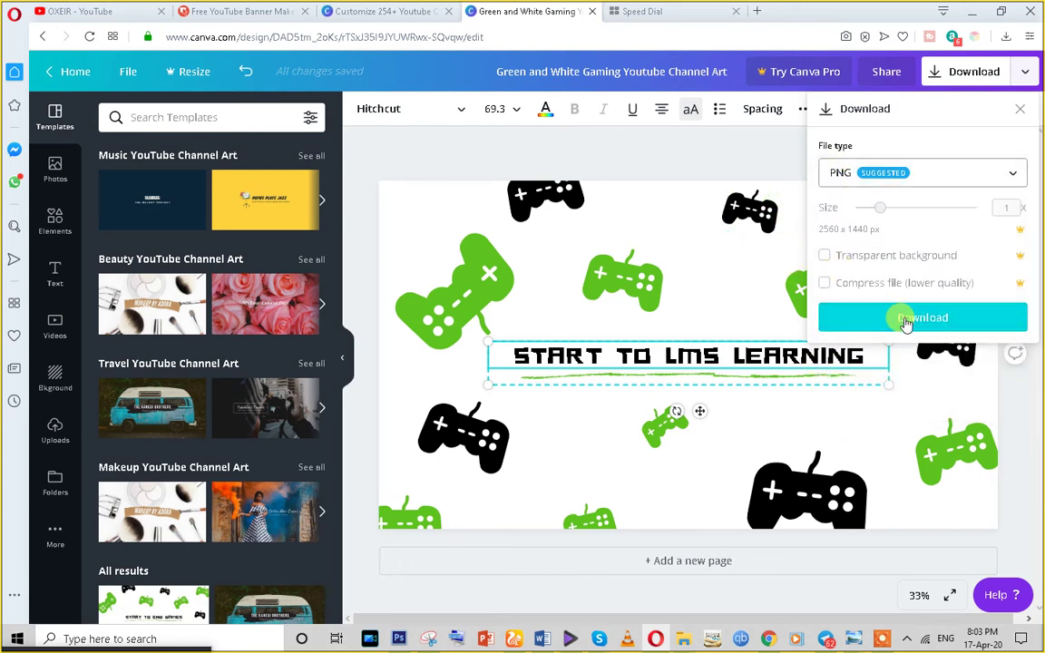
left_click(906, 320)
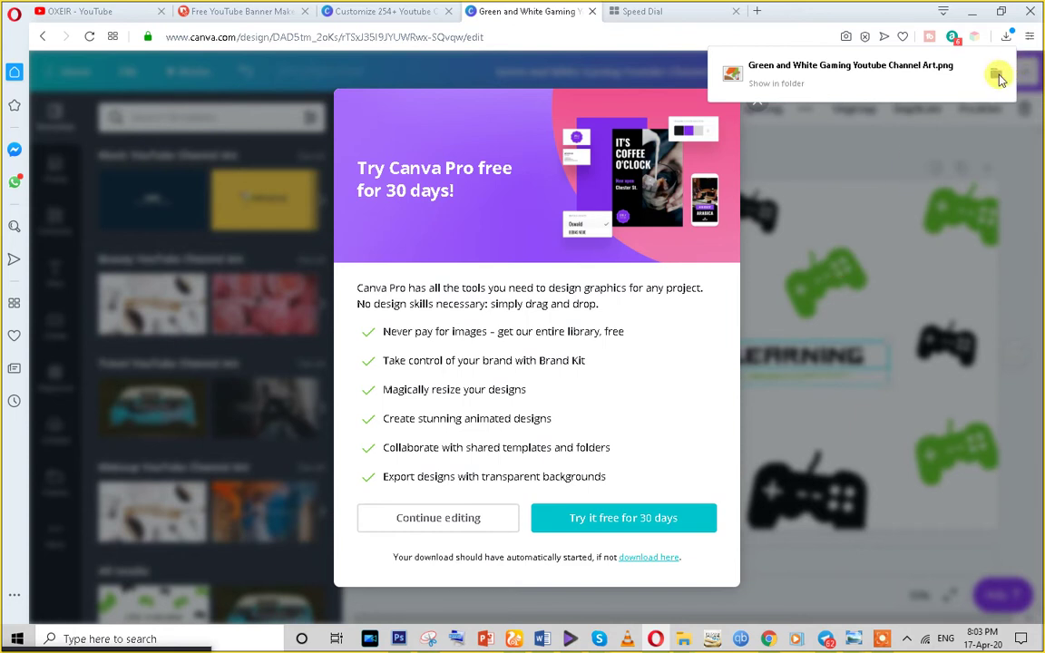
Return to the OXEIR YouTube channel page and open the photo upload area for editing the channel art
left_click(382, 10)
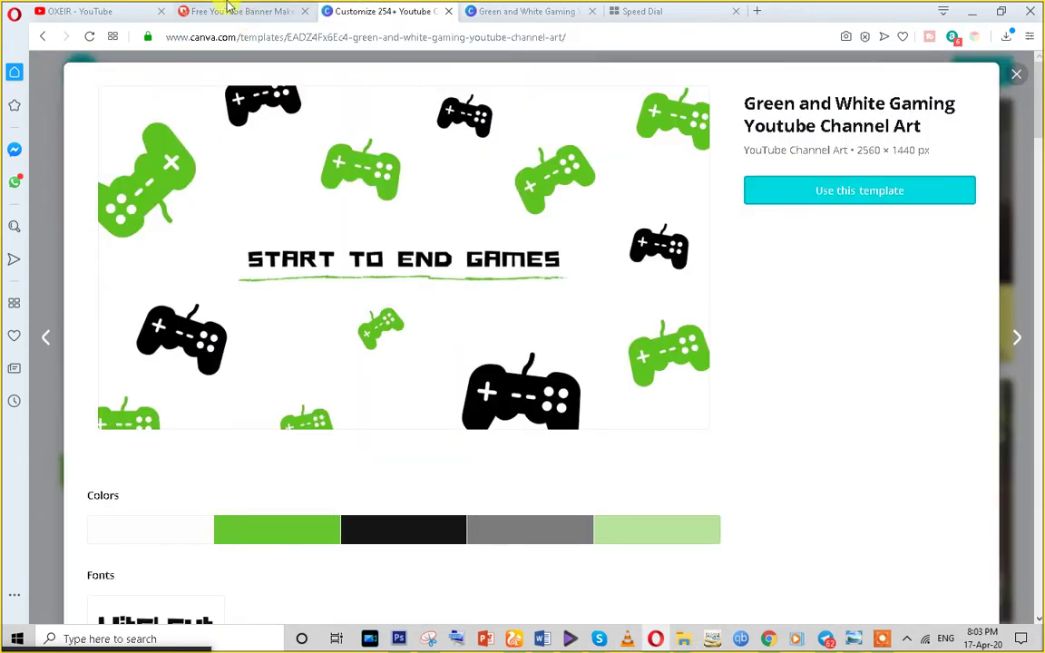
left_click(229, 8)
left_click(75, 9)
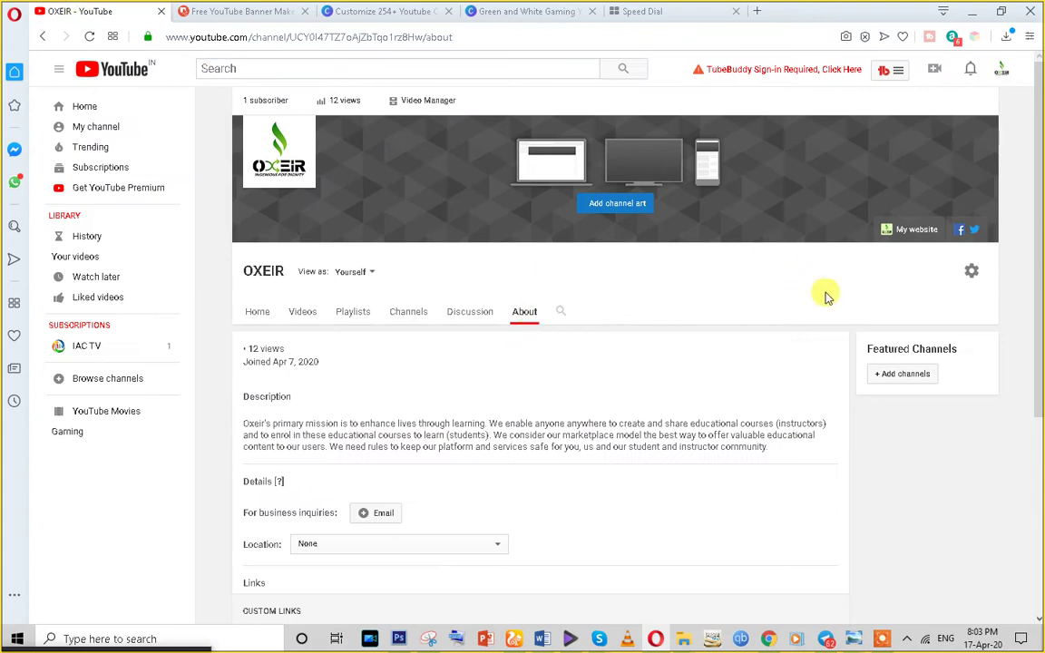
left_click(987, 128)
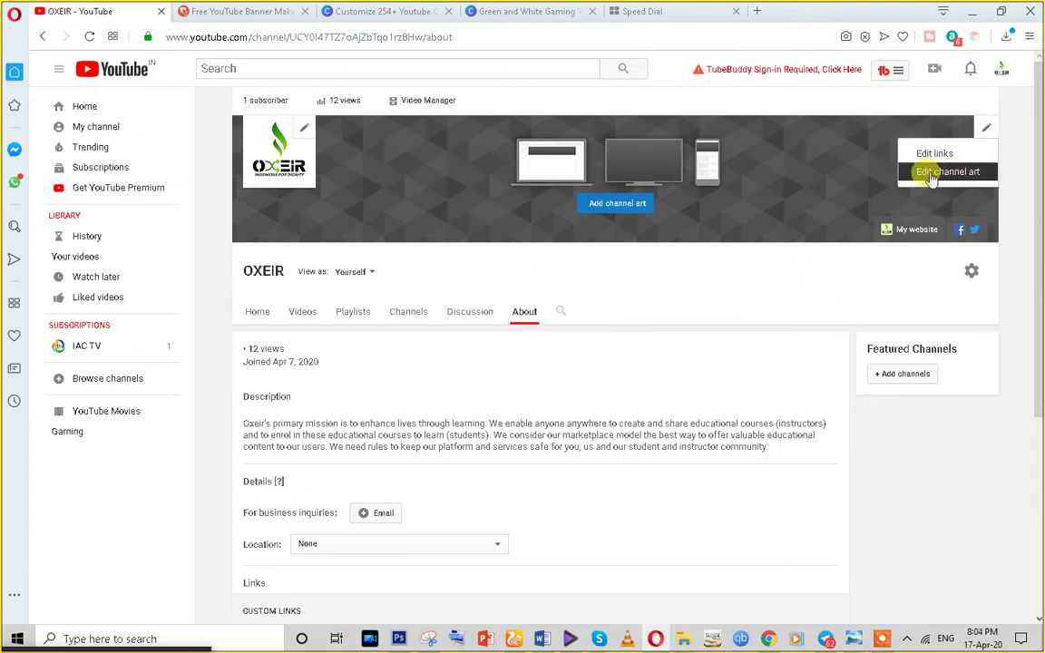
left_click(939, 174)
left_click(315, 159)
left_click(202, 159)
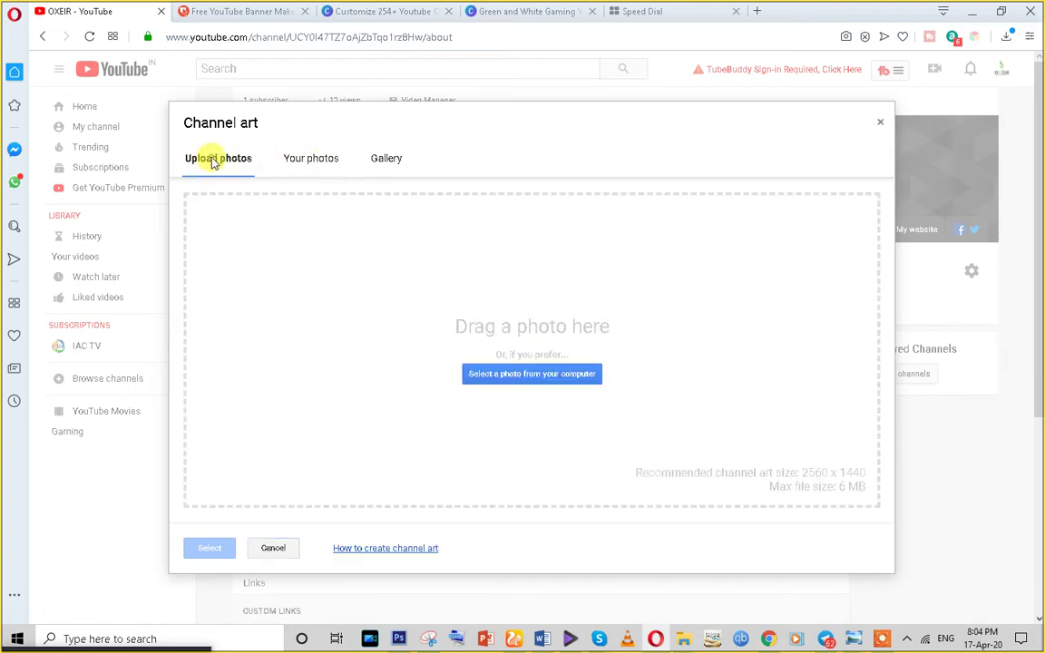
Upload "Green and White Gaming Youtube Channel Art.png" from the Downloads folder and apply it as the channel art
left_click(523, 375)
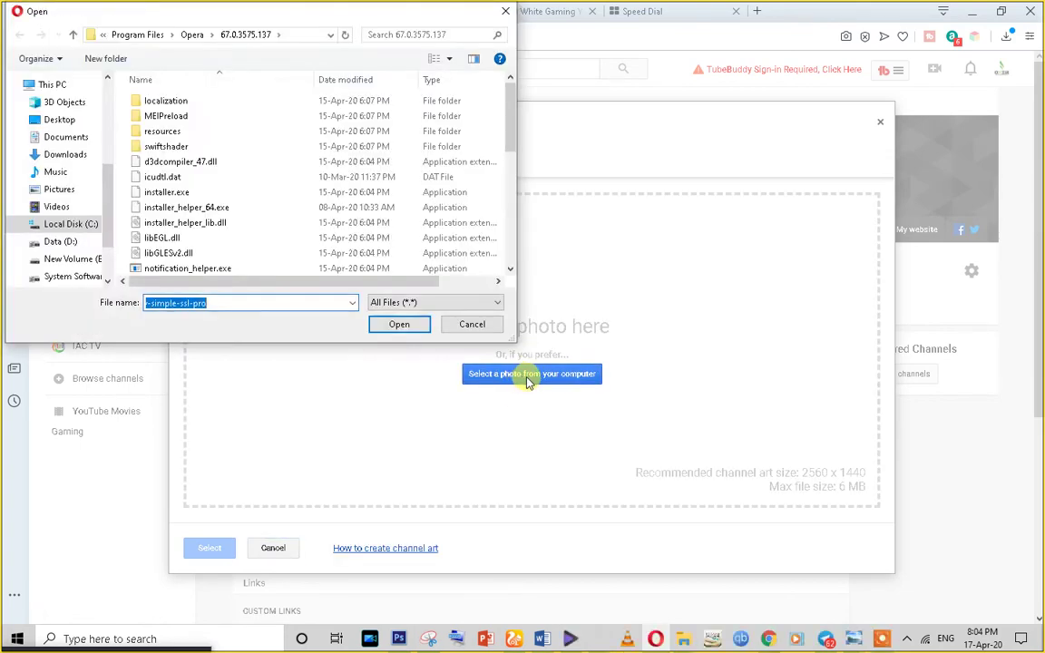
left_click(65, 154)
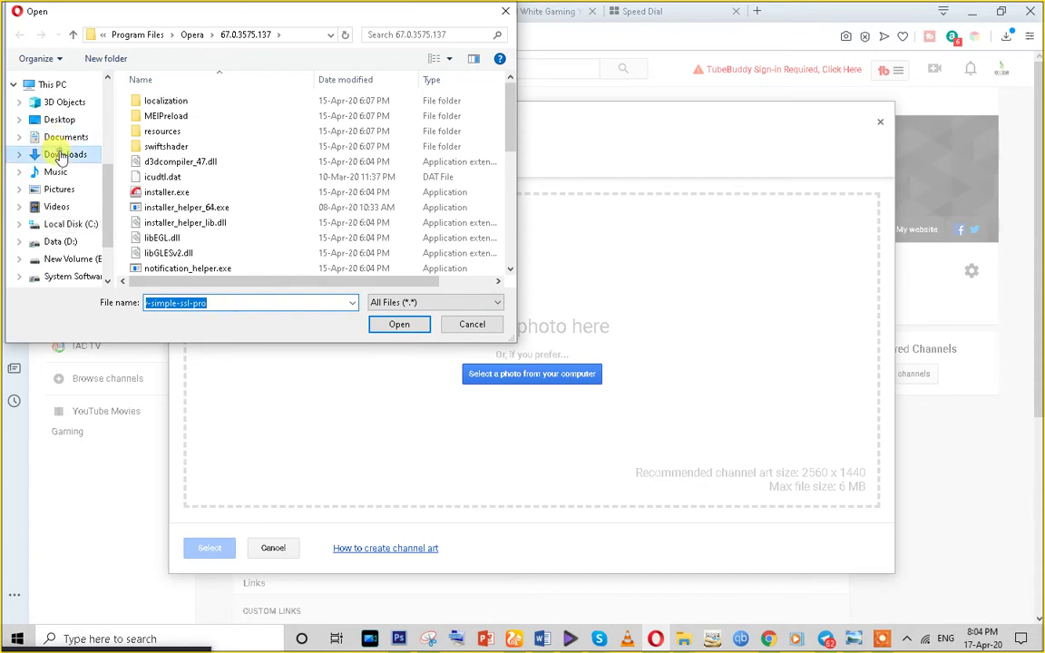
left_click(172, 160)
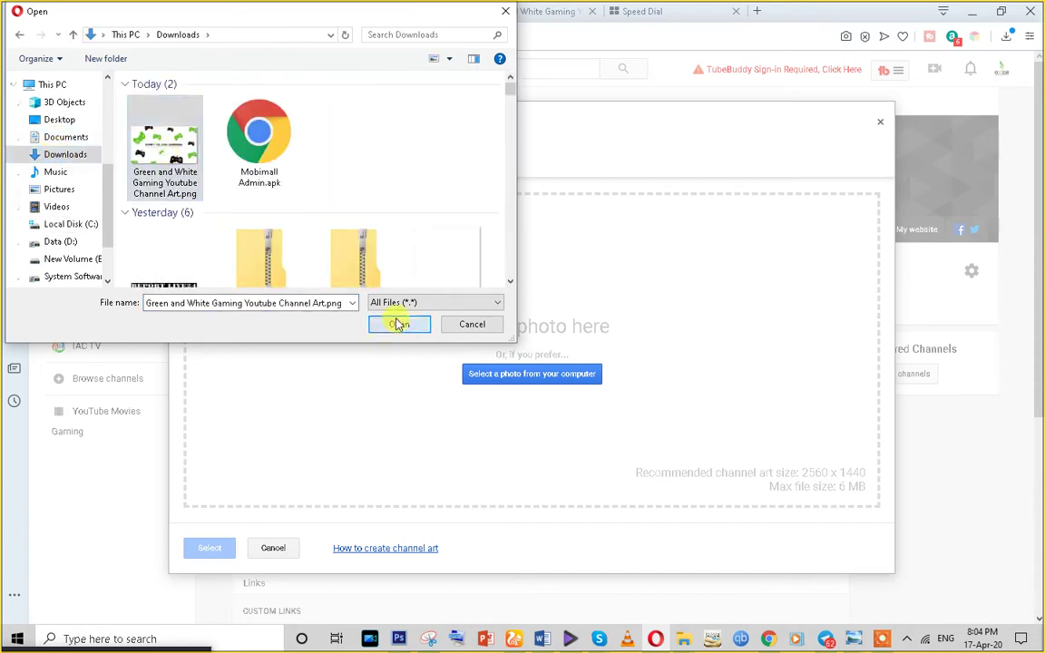
left_click(399, 324)
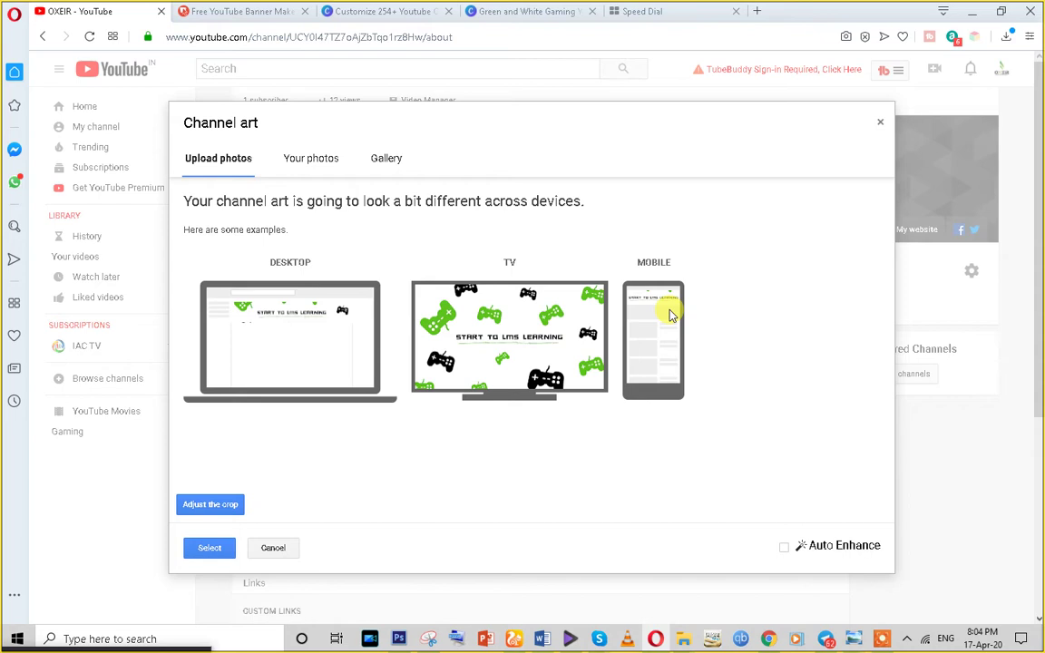
left_click(210, 548)
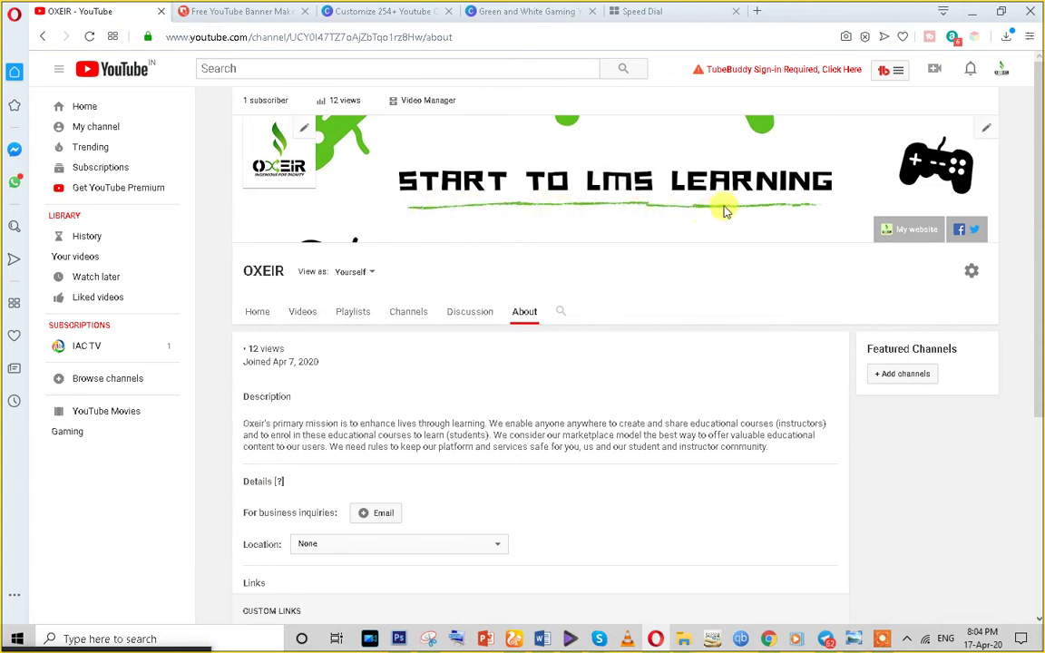
Look over the channel page with its new banner and open the channel description text for editing
scroll(679, 195, "down", 3)
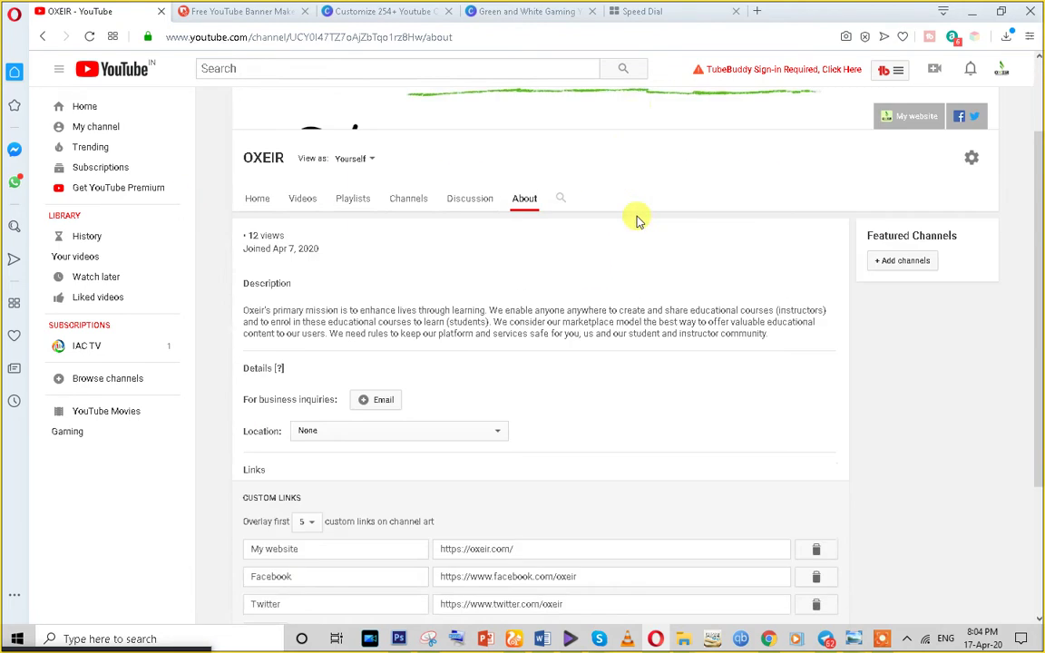
scroll(685, 343, "up", 3)
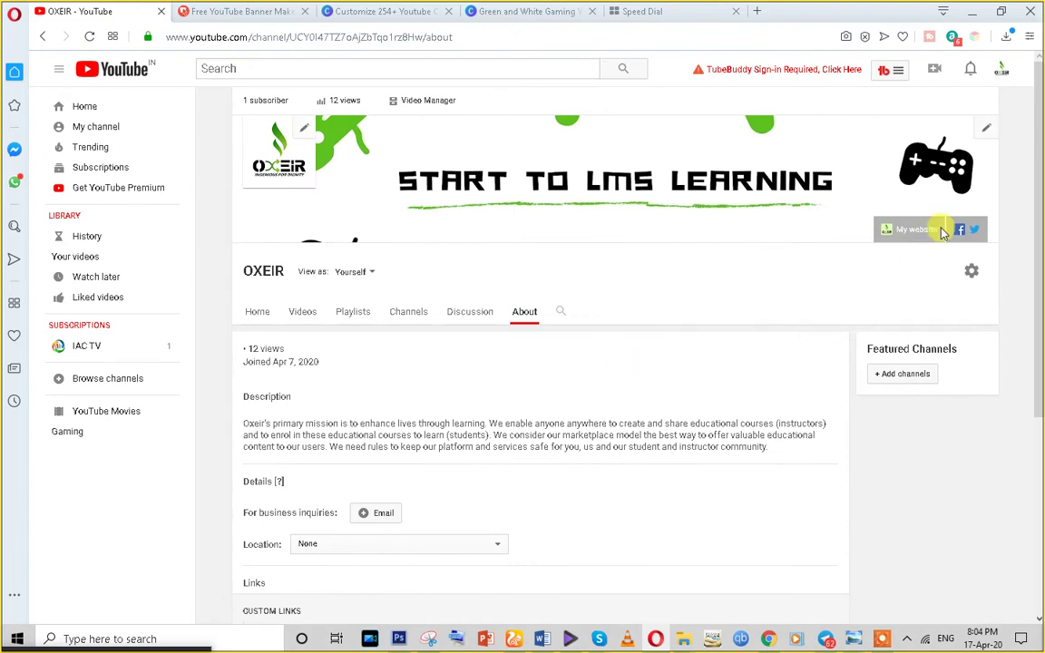
left_click(497, 427)
key("ctrl+a")
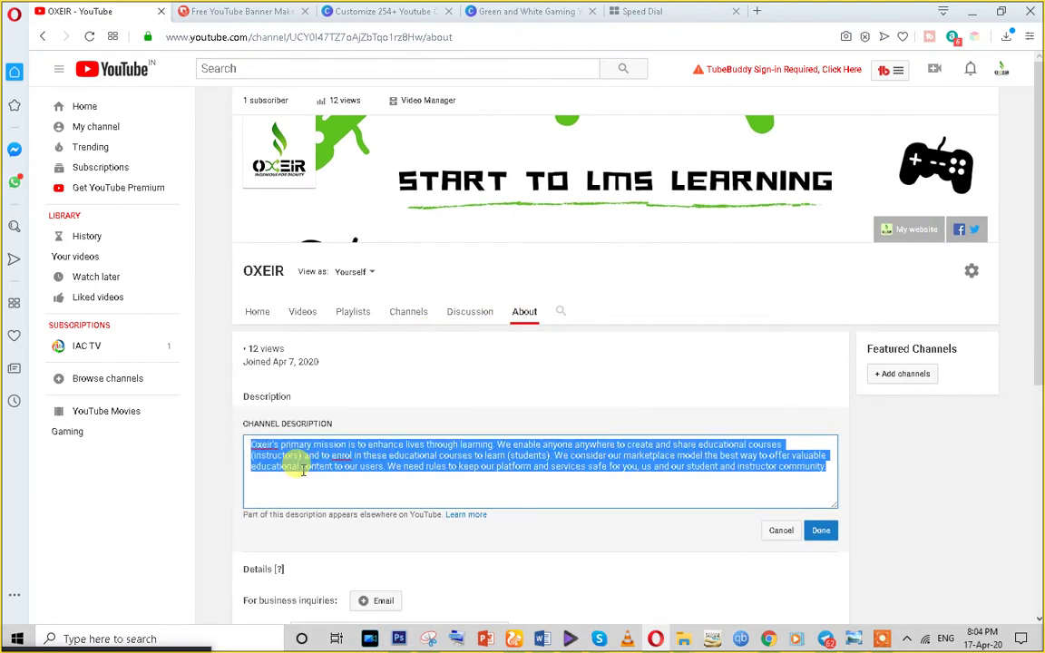
left_click(502, 465)
key("ctrl+a")
double_click(436, 466)
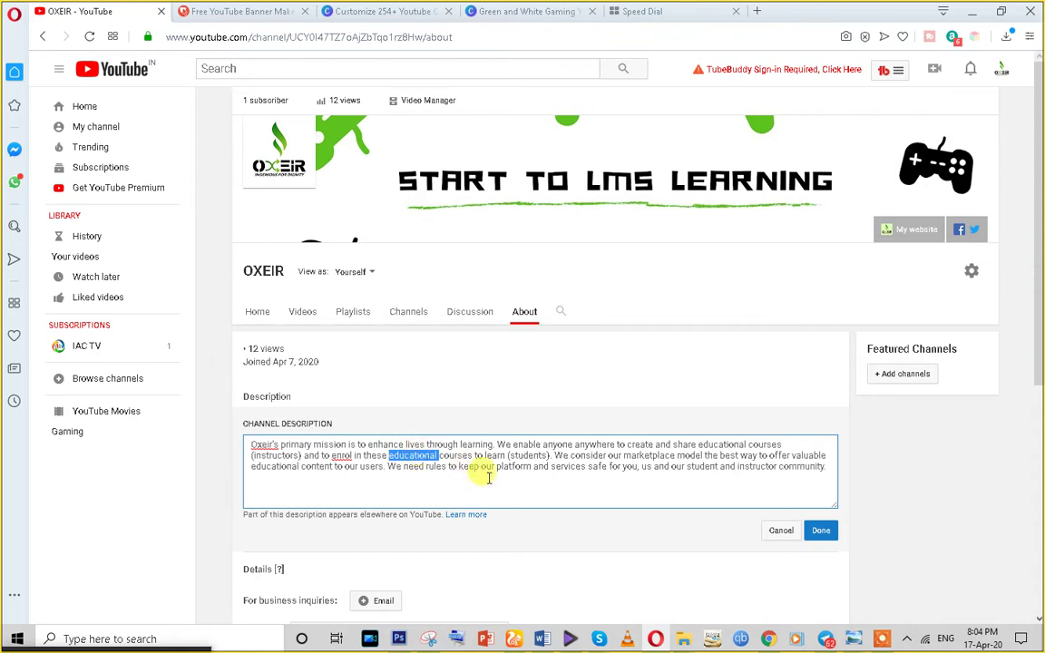
Add the contact e-mail address for business inquiries to the channel details and save it
scroll(478, 470, "down", 2)
left_click(378, 384)
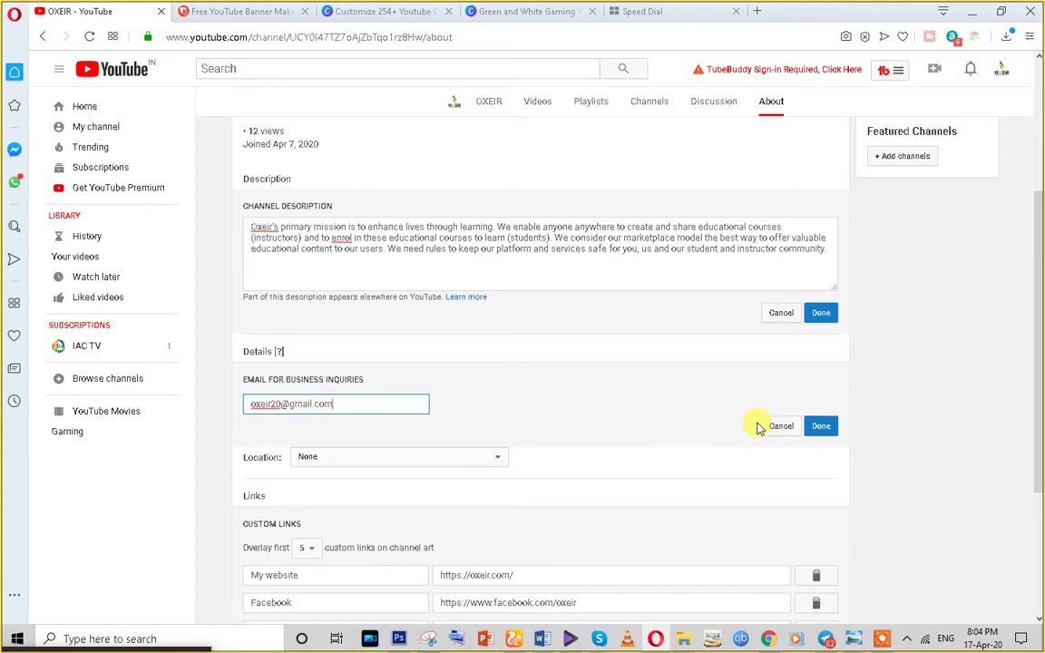
left_click(822, 429)
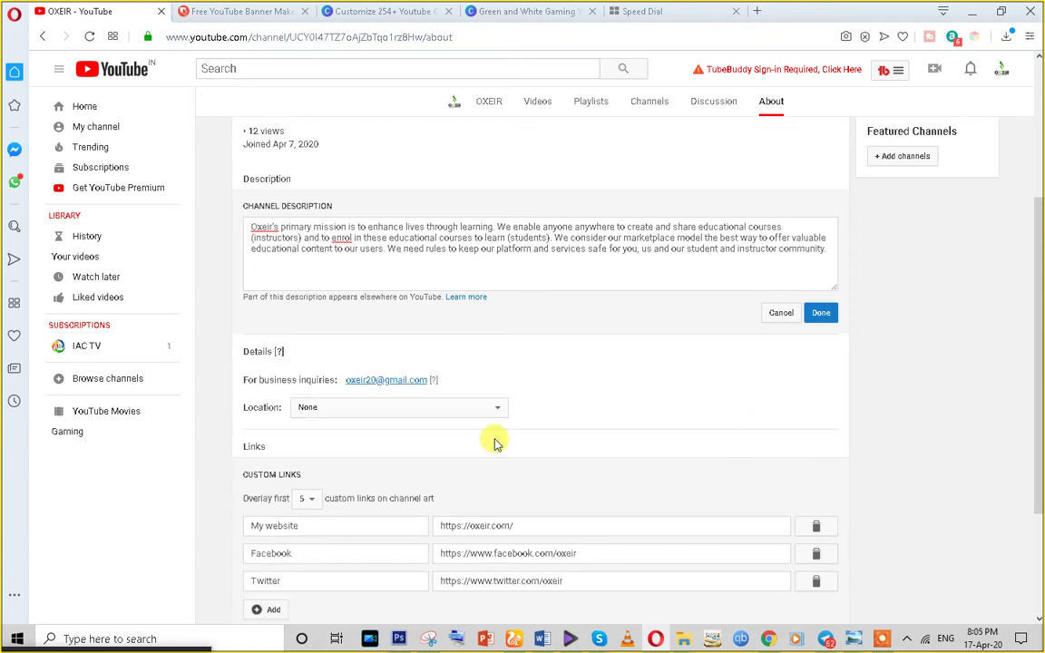
Set the location in the channel details to India
scroll(495, 443, "down", 1)
left_click(353, 337)
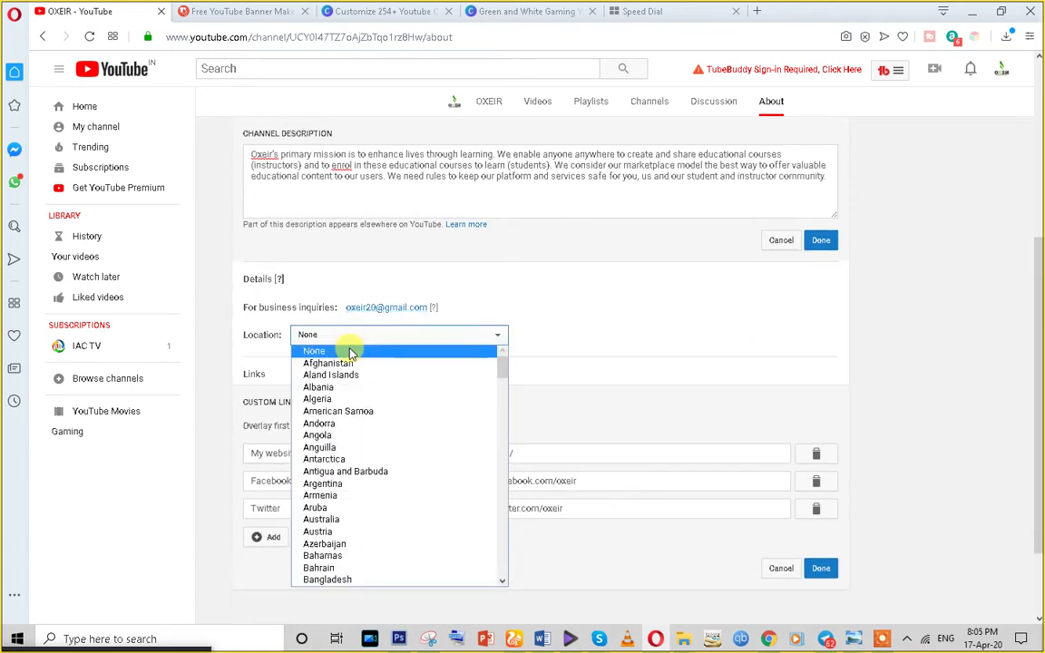
type("in")
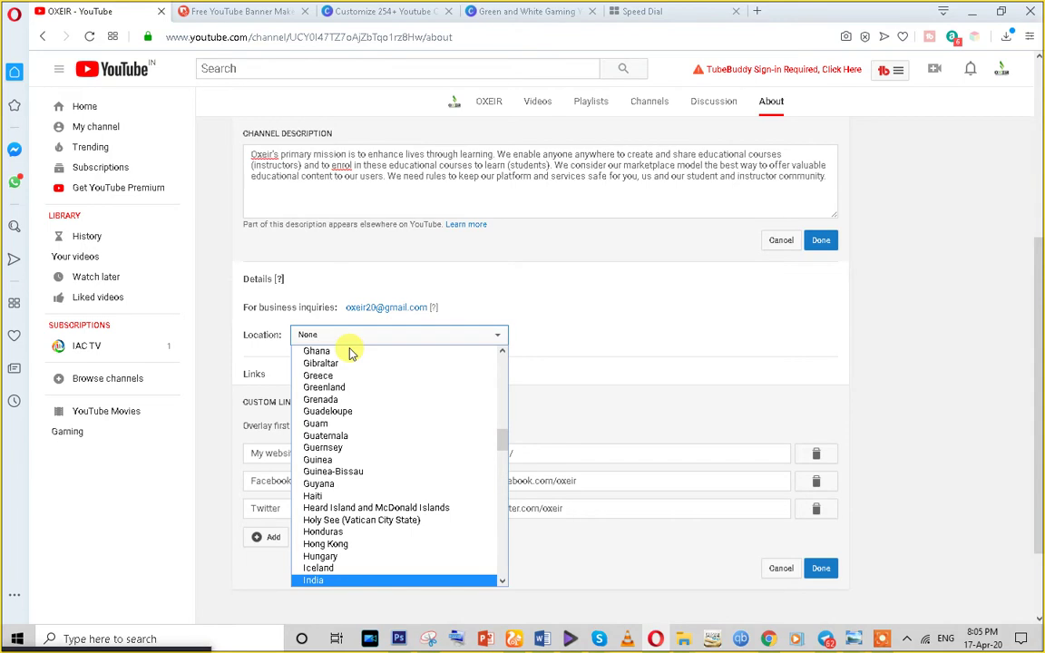
key("Return")
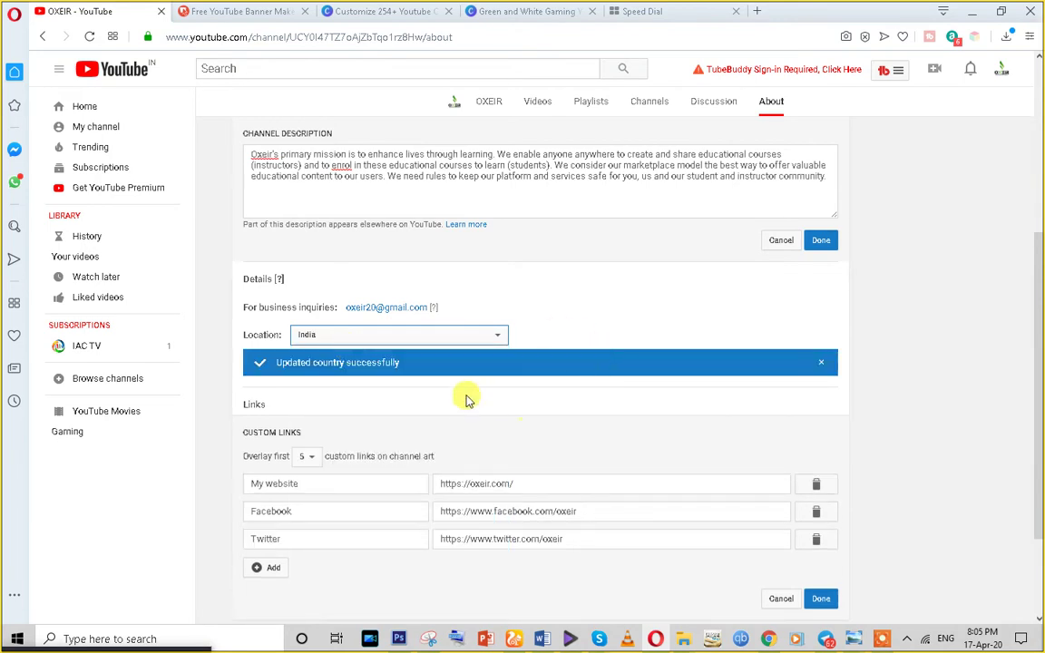
Add a blank row to the custom links, remove it again and save the links
scroll(903, 322, "up", 3)
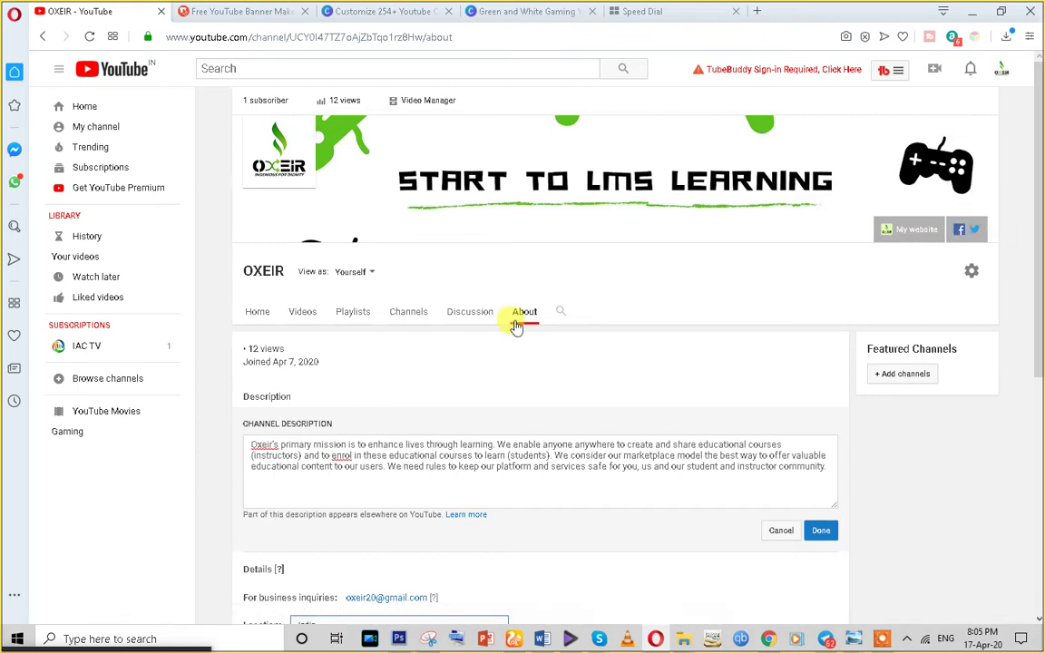
scroll(521, 382, "down", 5)
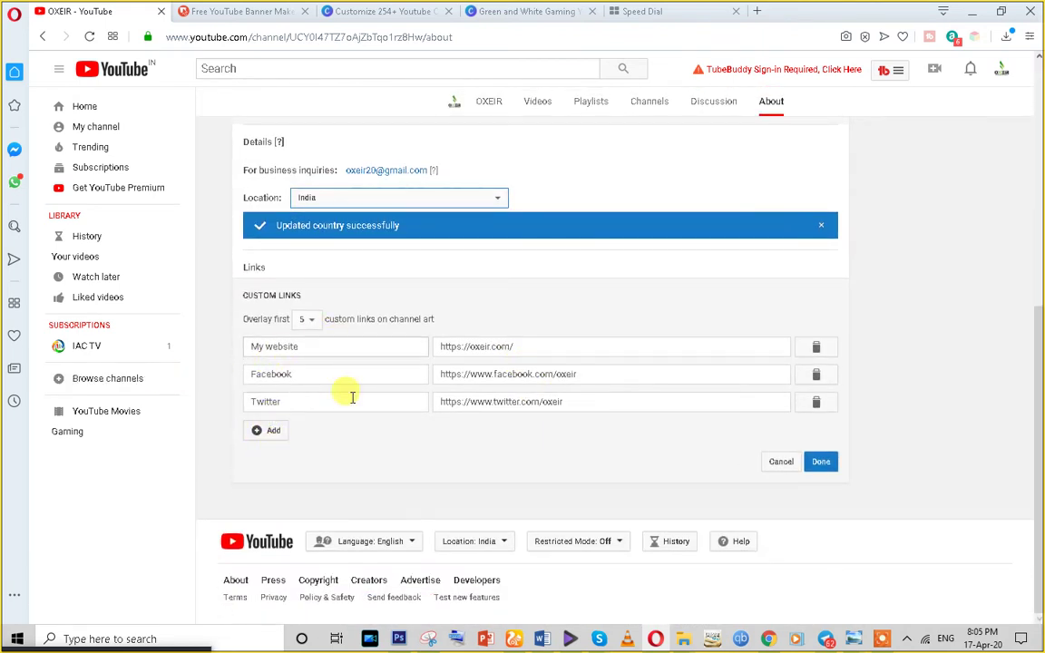
left_click(264, 433)
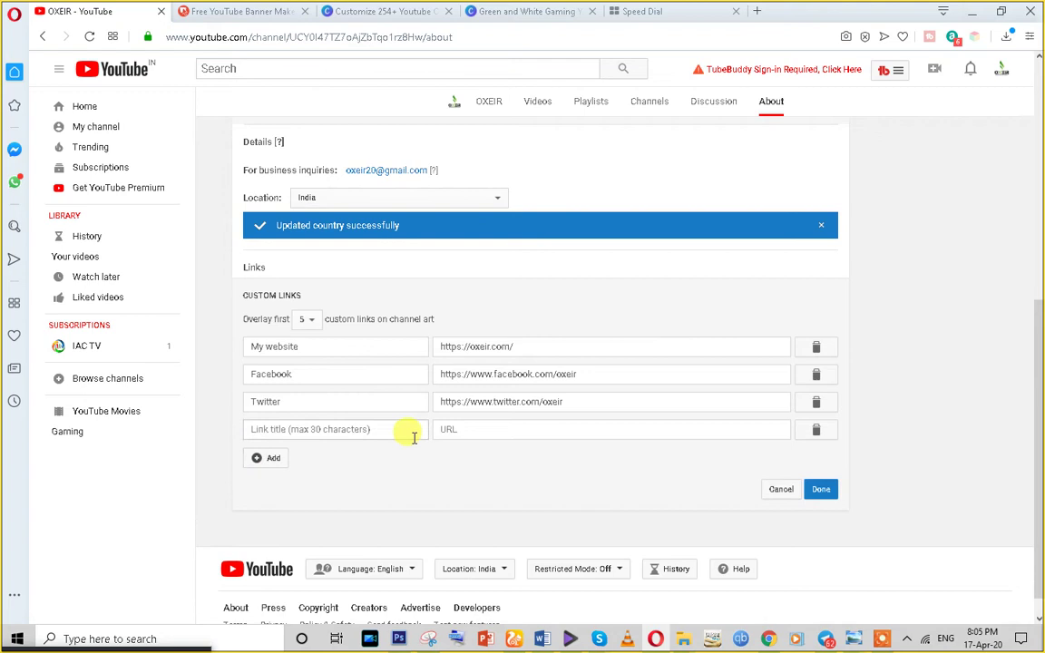
left_click(816, 431)
left_click(821, 464)
scroll(690, 454, "up", 5)
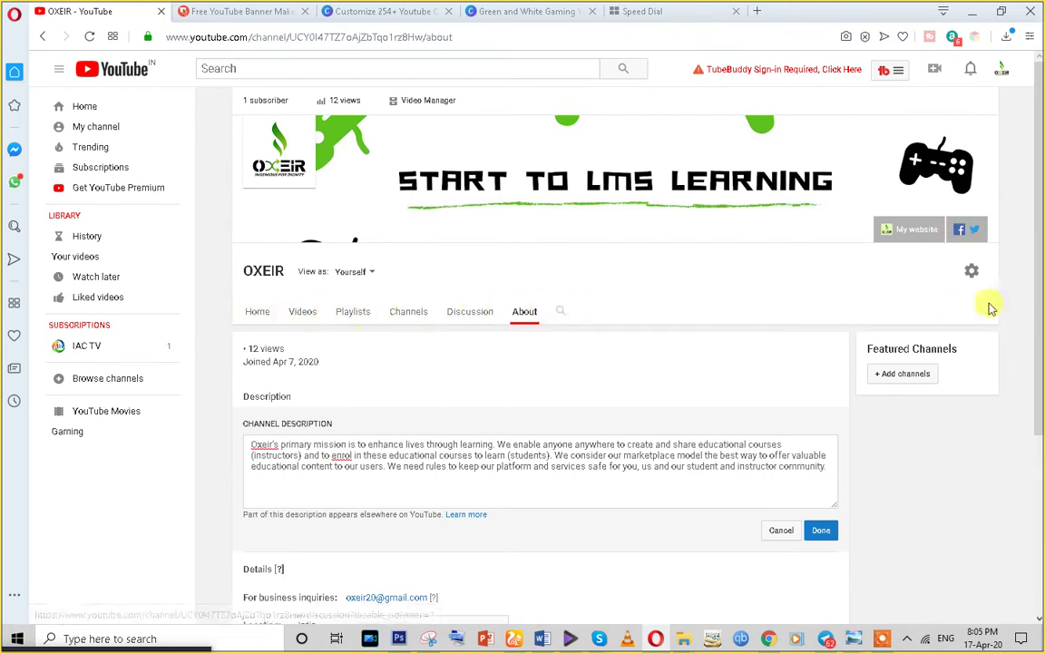
In the channel settings, turn off "Keep all my subscriptions private" and save the change
left_click(972, 274)
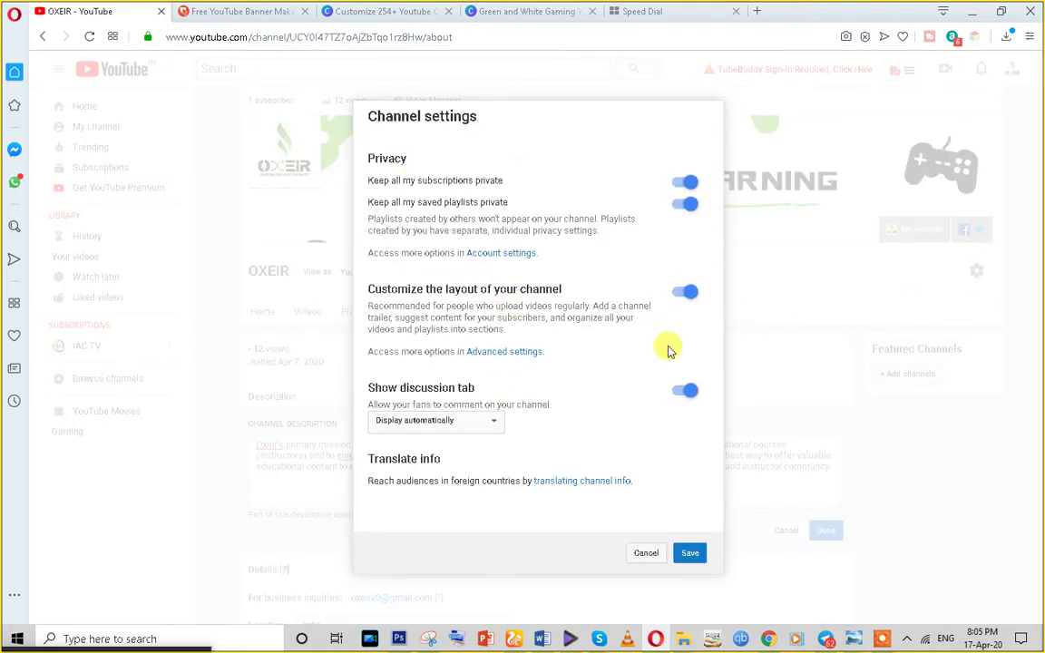
left_click(677, 399)
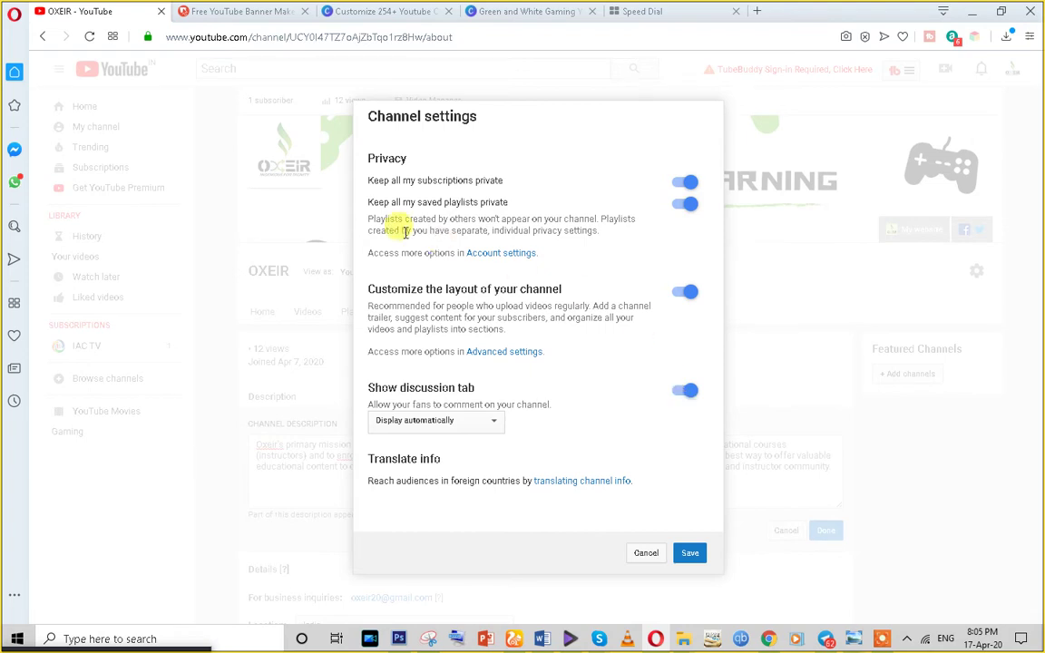
left_click(685, 183)
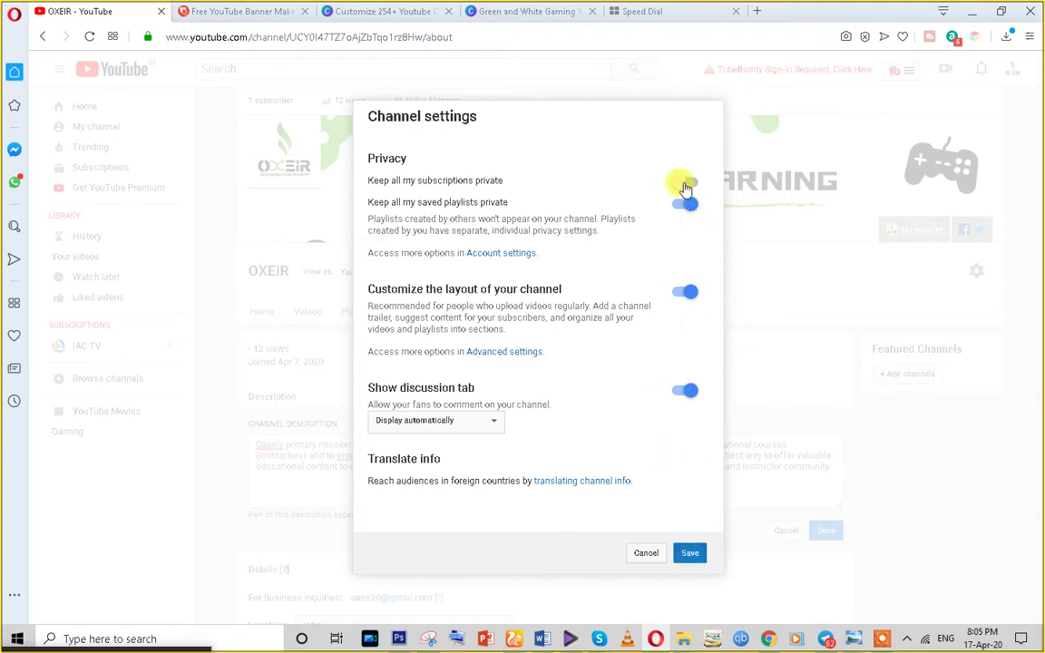
left_click(689, 554)
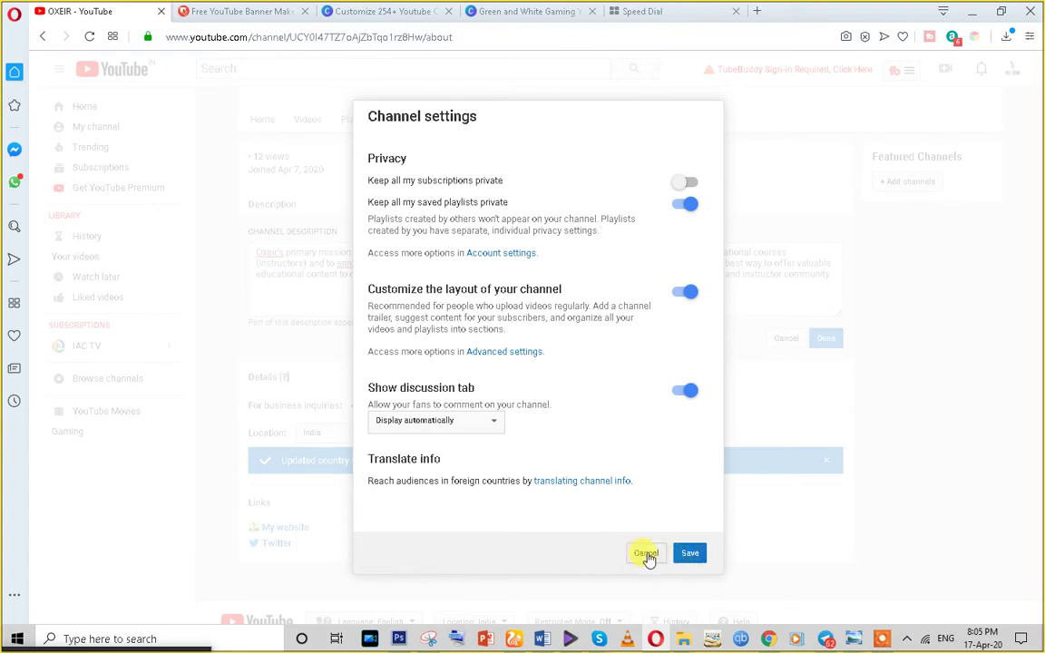
left_click(689, 556)
left_click(647, 554)
scroll(525, 392, "up", 2)
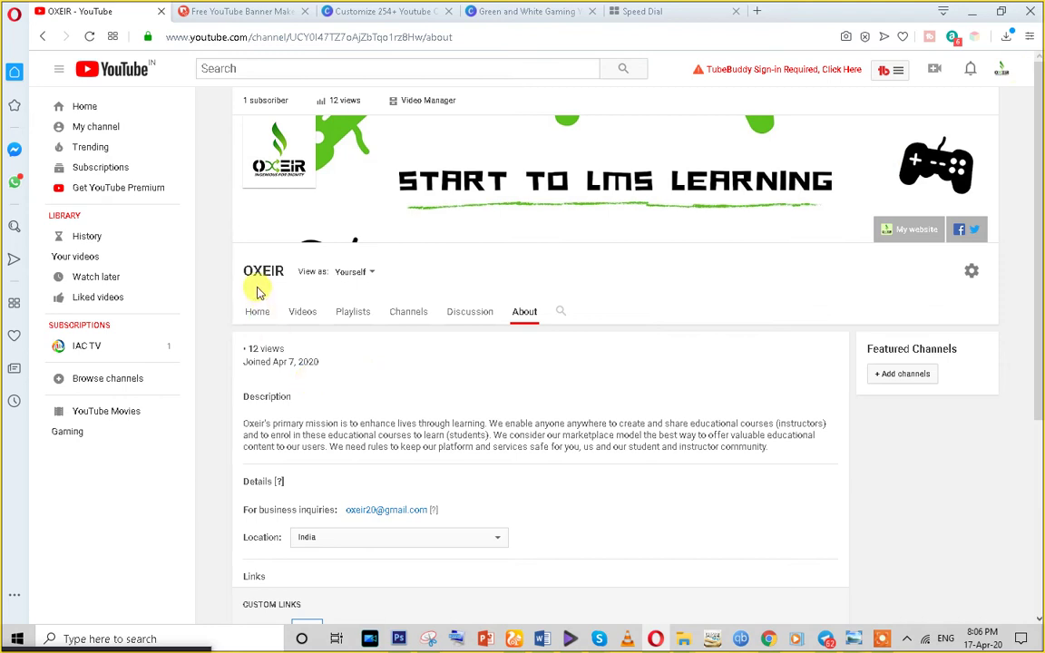
Start adding channels to the Featured Channels section and change the section title to "Capital Tceh"
scroll(502, 490, "down", 3)
scroll(502, 490, "up", 3)
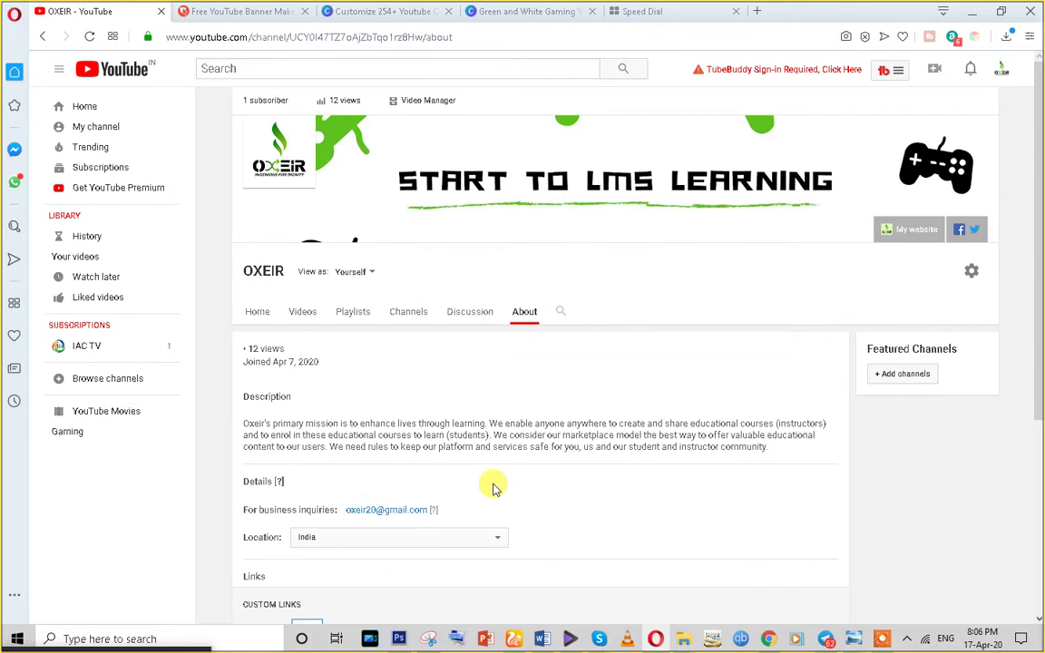
triple_click(885, 348)
left_click(900, 374)
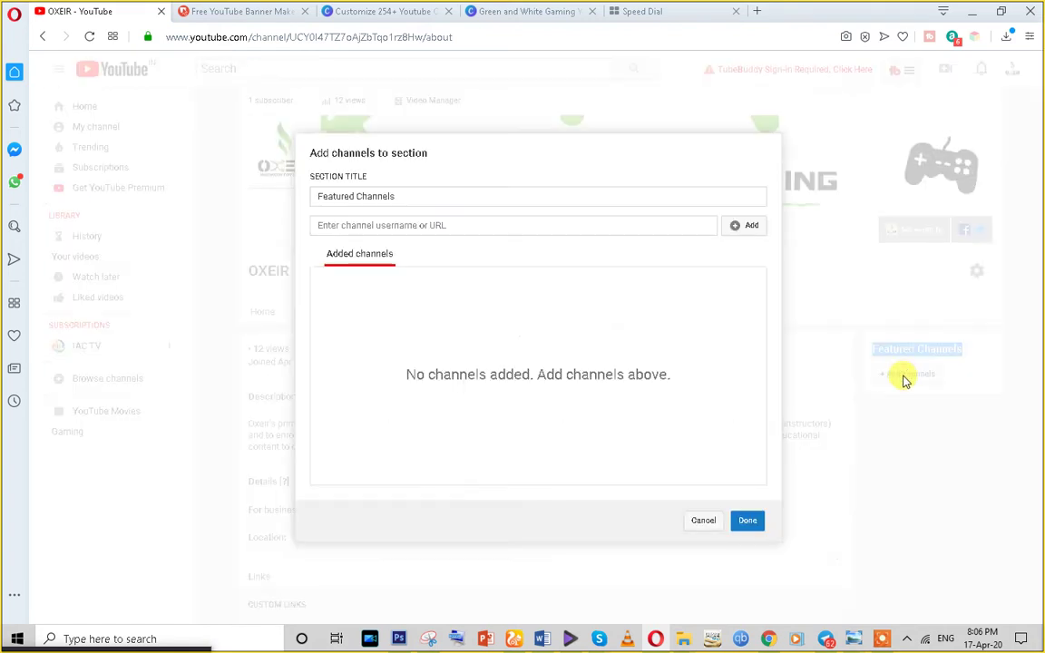
triple_click(403, 197)
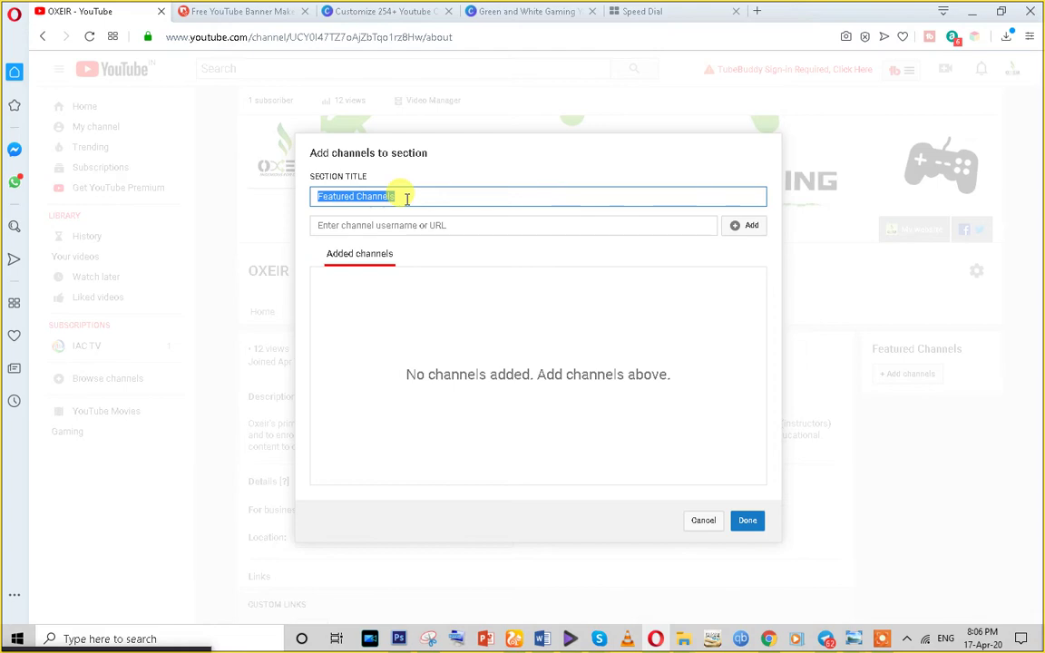
type("C")
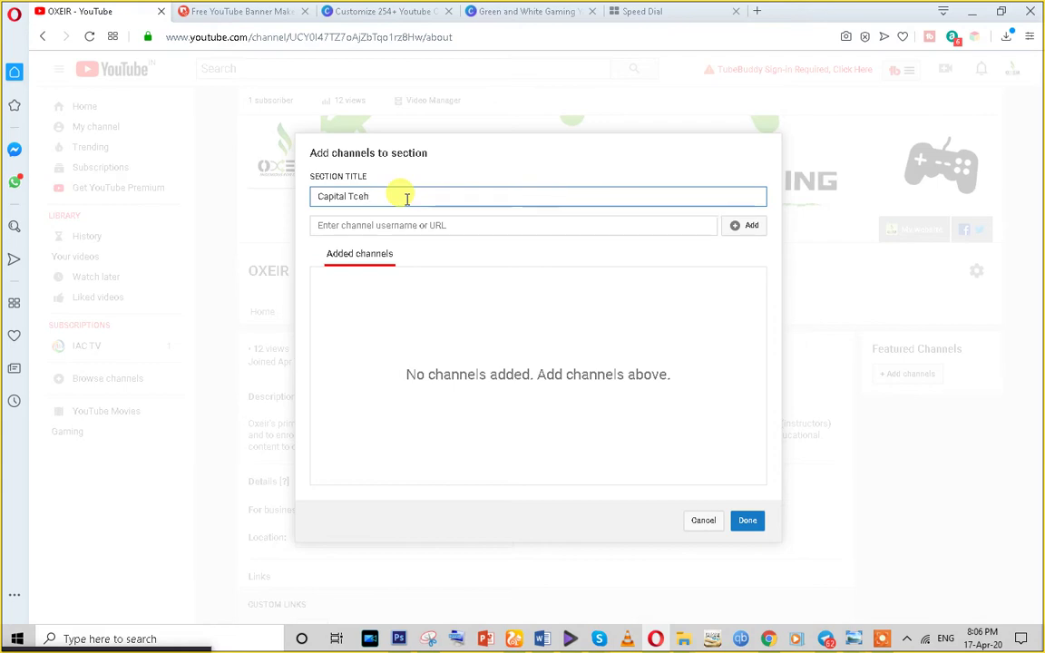
type("apital Tceh")
left_click(410, 222)
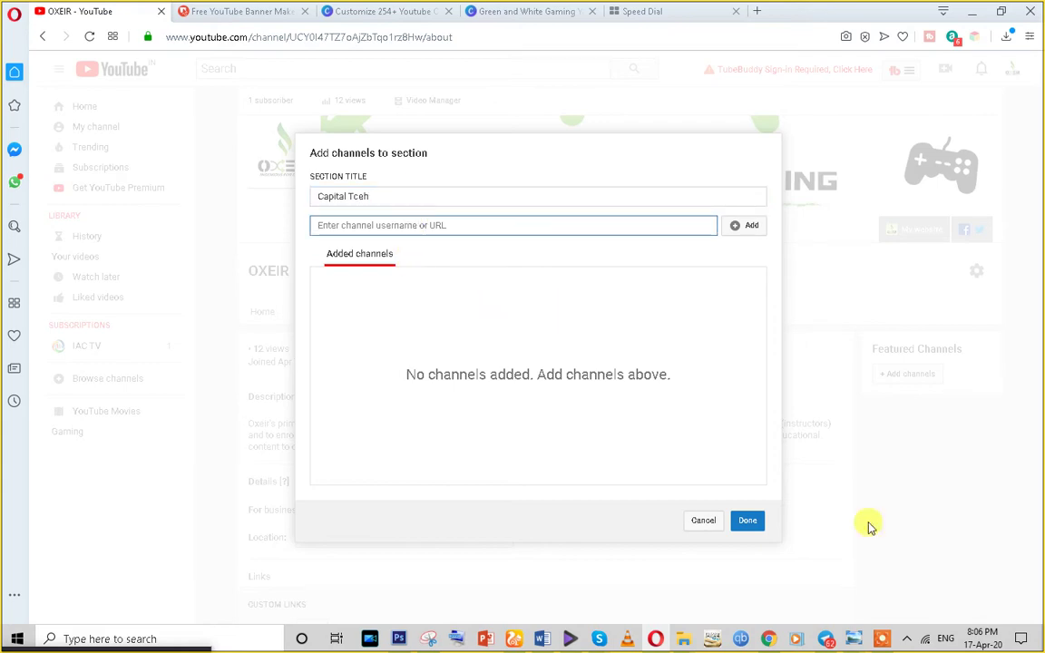
Switch to YouTube in Chrome and search for "capital tech"
left_click(770, 571)
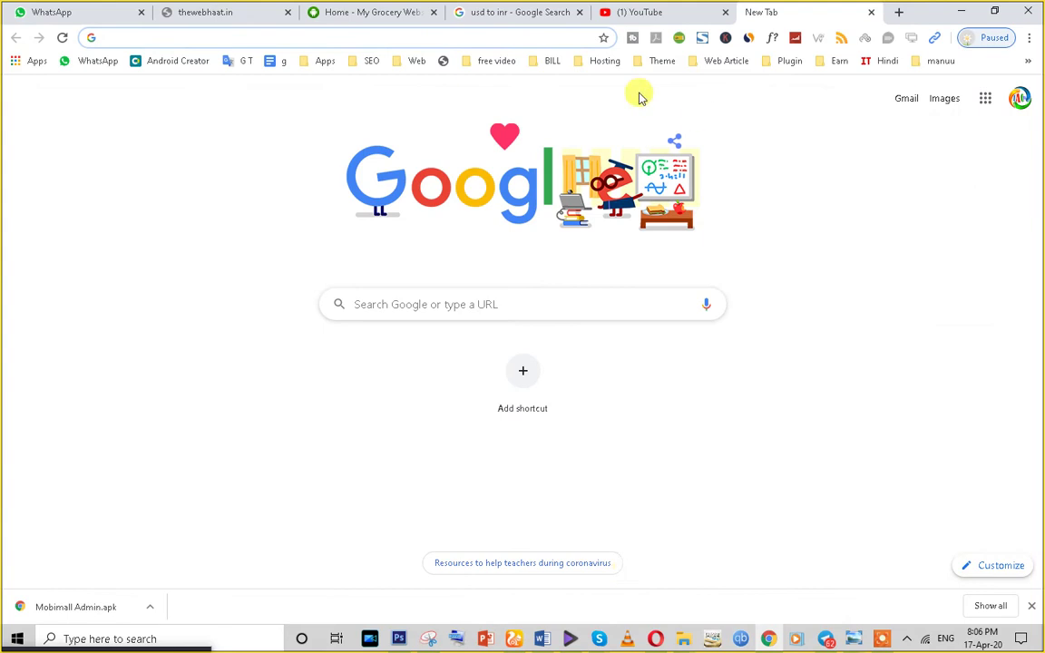
left_click(640, 11)
left_click(333, 97)
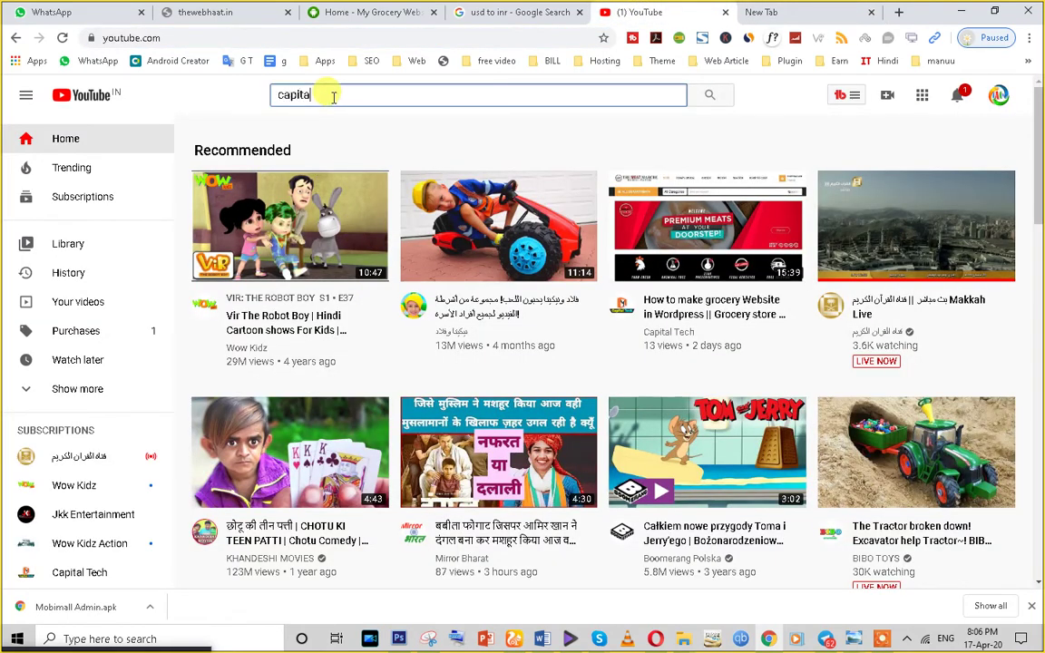
type("capital tech")
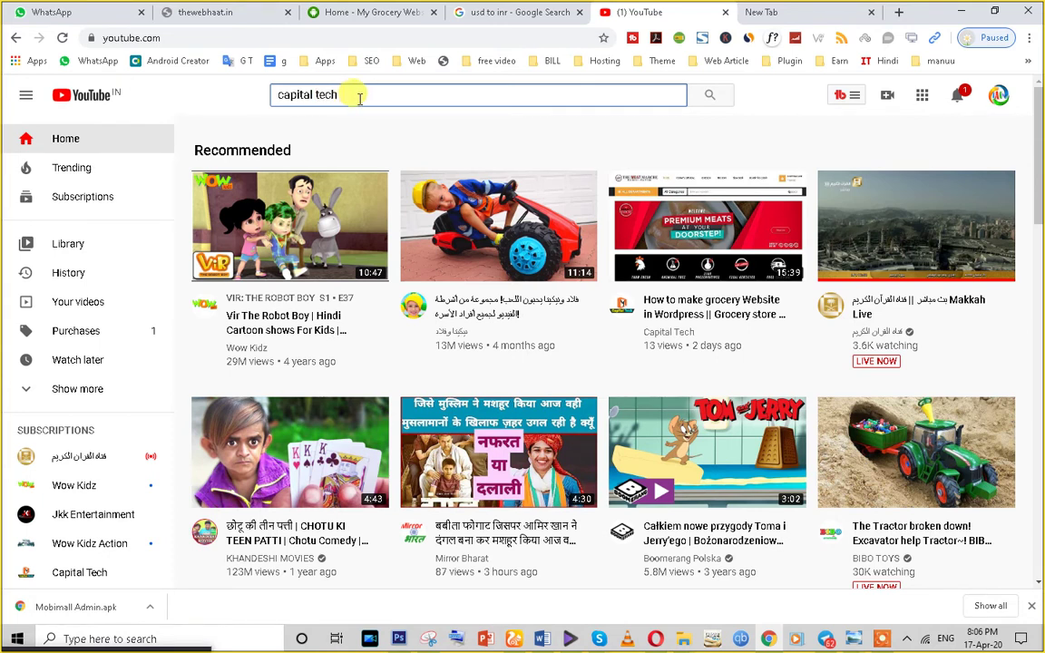
key("Return")
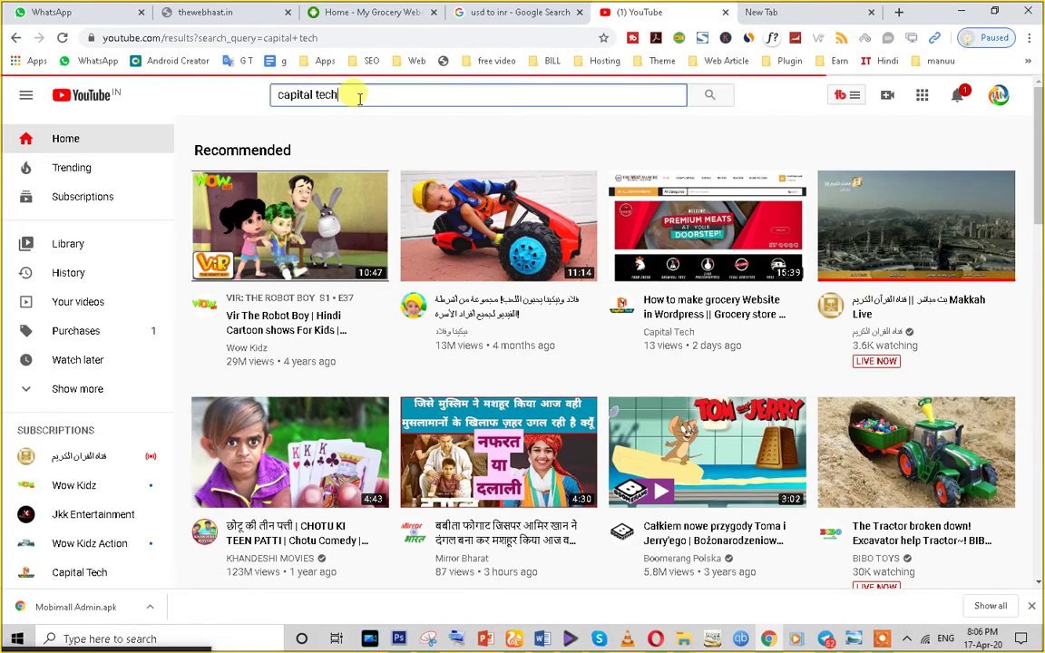
Open Capital Tech's WordPress grocery website video and go from it to the Capital Tech channel page
left_click(659, 253)
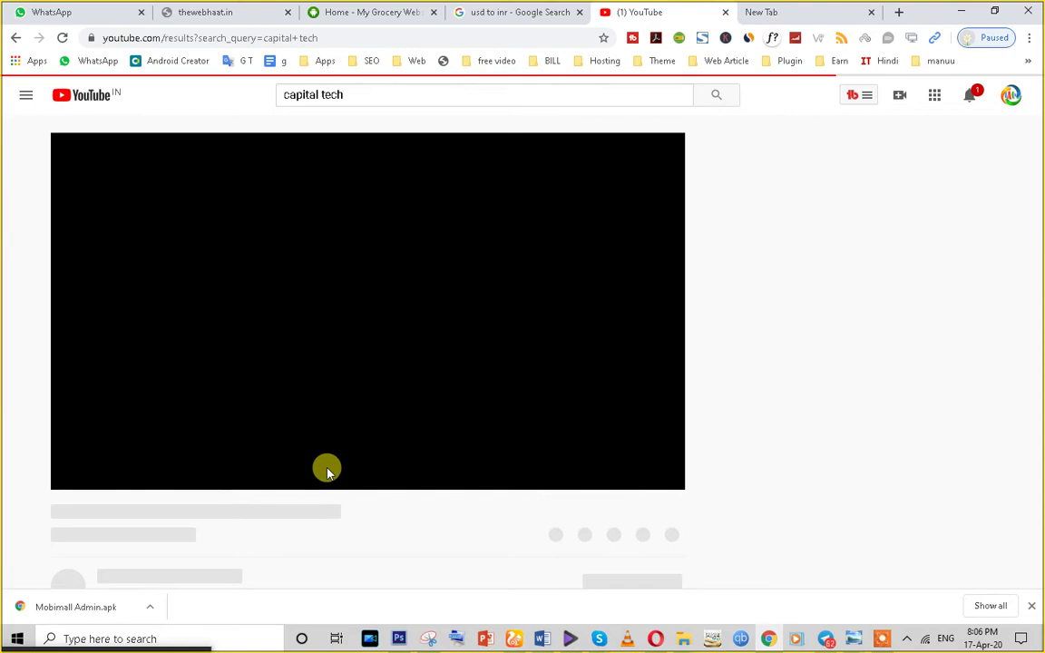
scroll(311, 472, "down", 2)
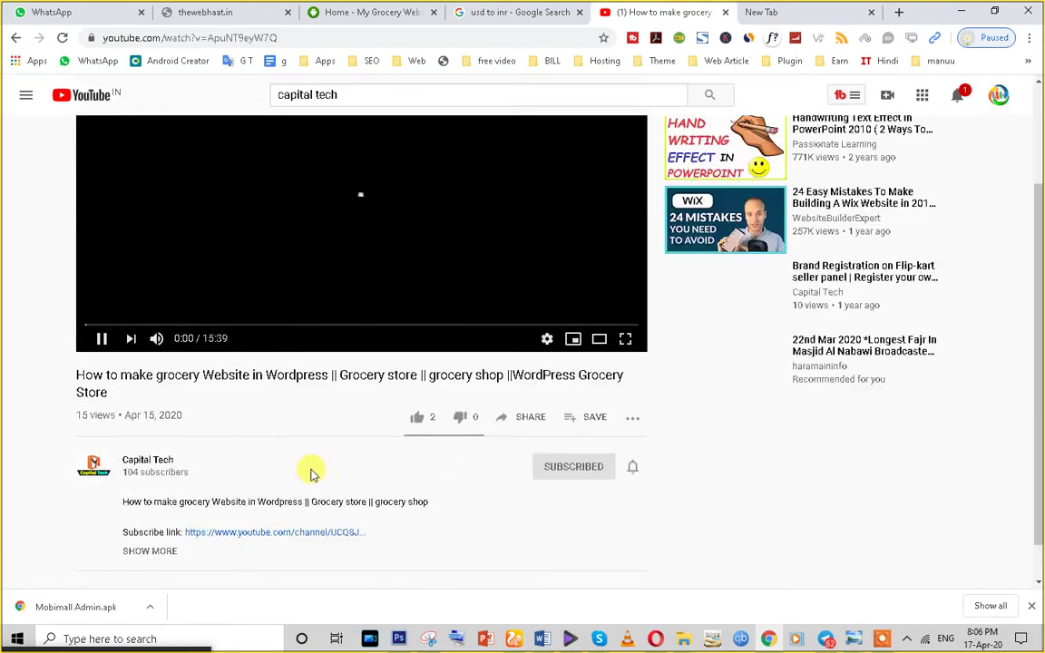
left_click(147, 461)
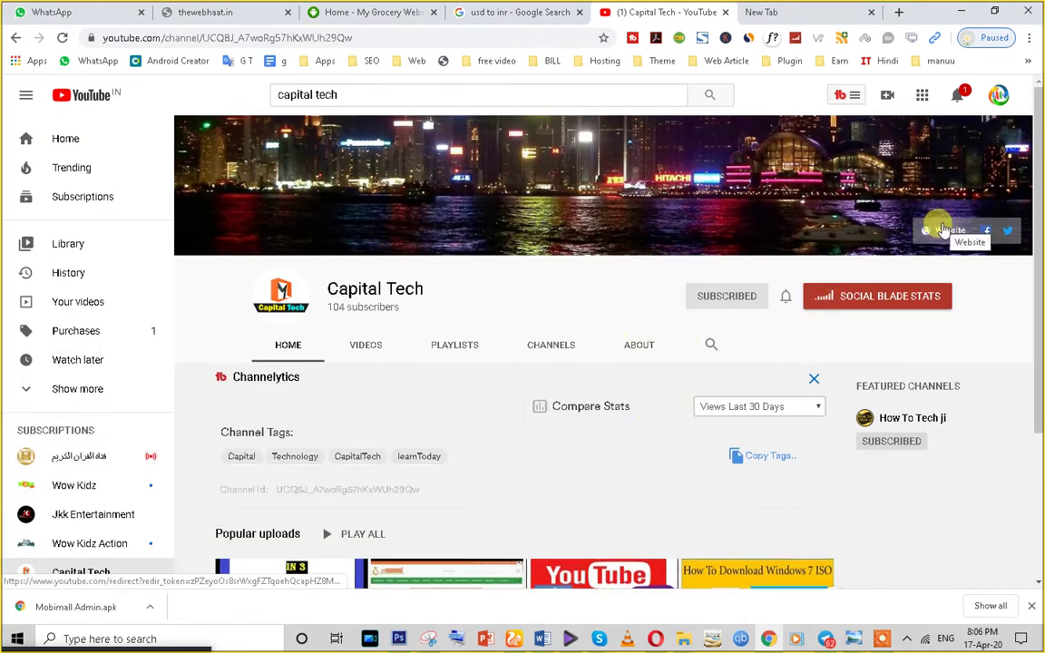
Open the channel's "How to make grocery website full guide" video and examine its full description for the channel link
scroll(481, 399, "down", 3)
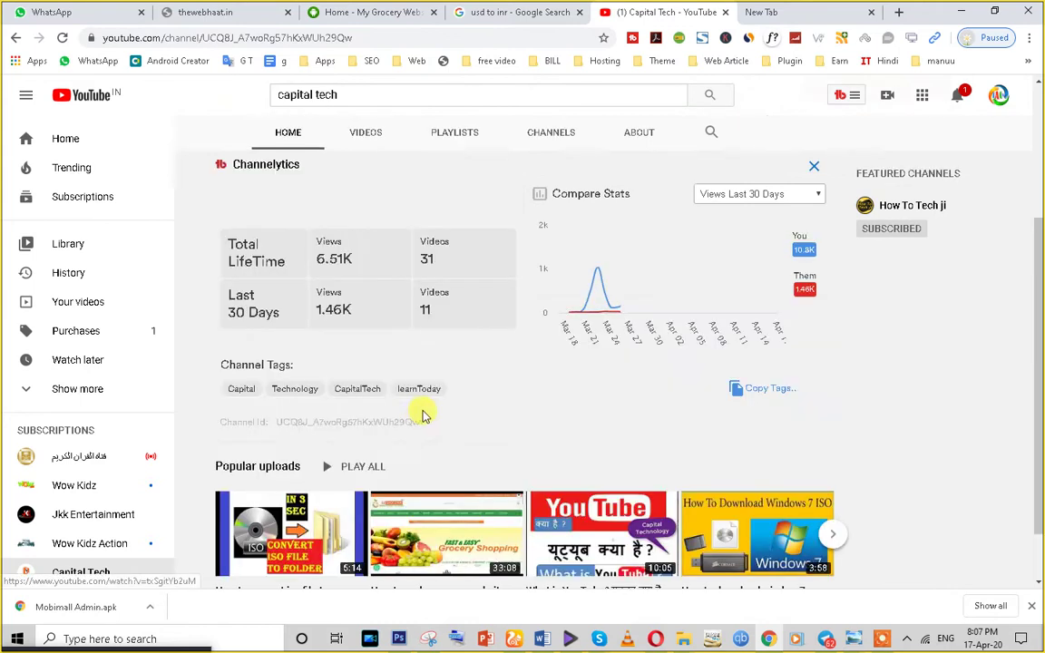
scroll(423, 427, "down", 1)
left_click(428, 490)
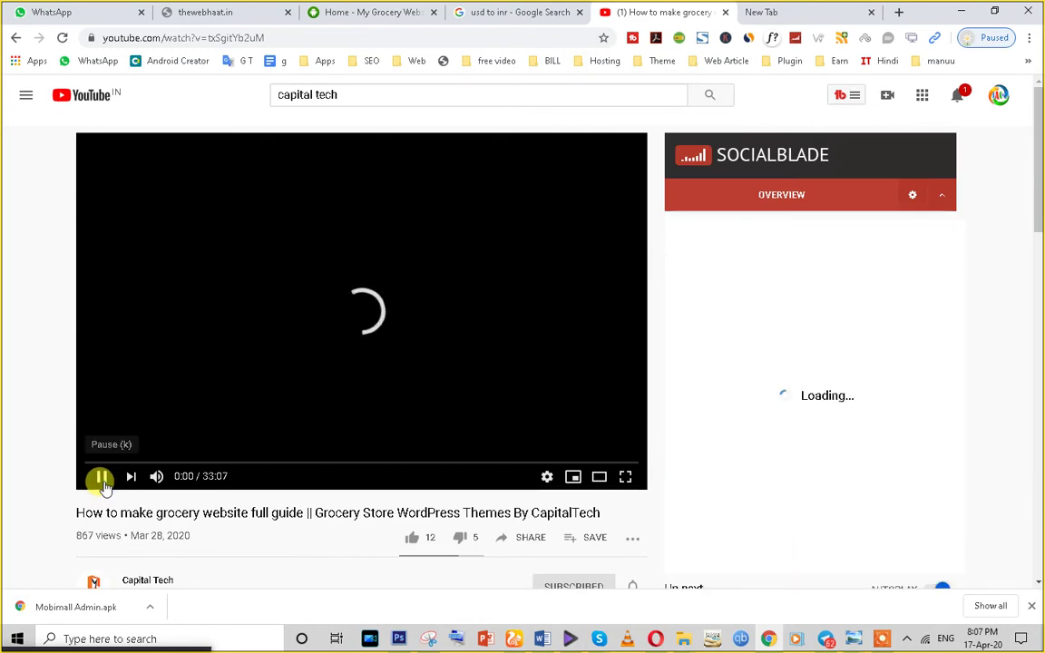
scroll(98, 492, "down", 4)
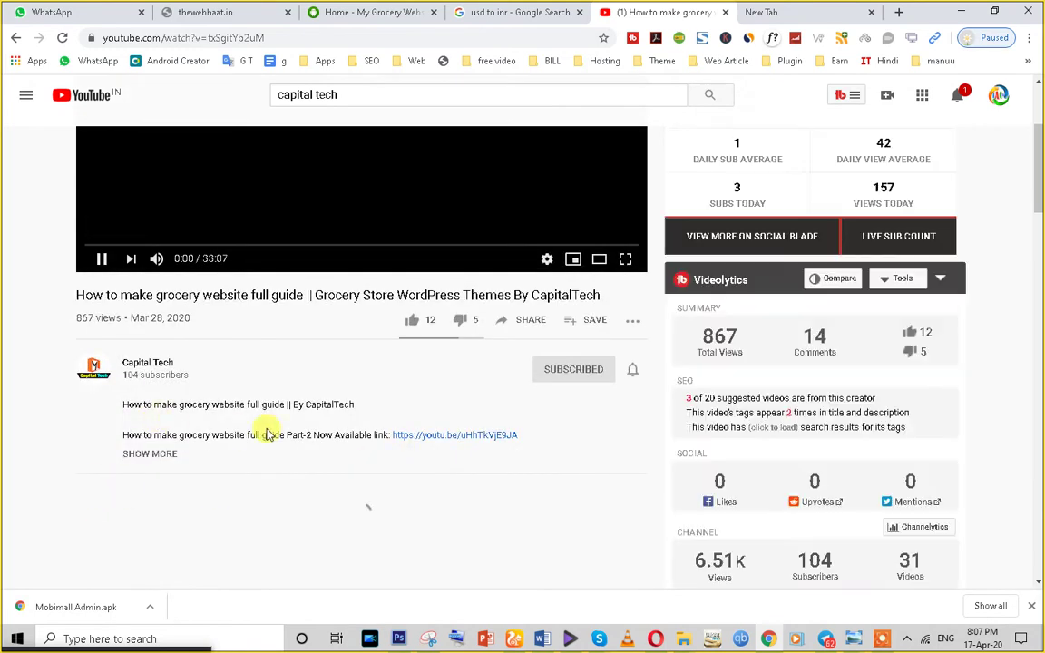
left_click(173, 455)
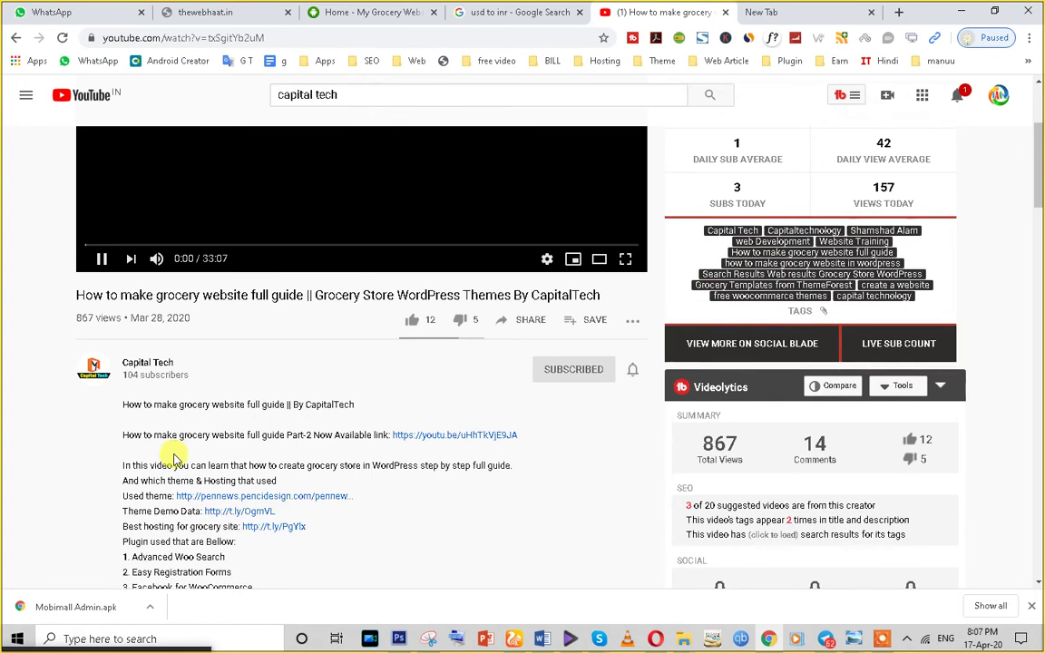
scroll(198, 467, "down", 5)
scroll(207, 501, "down", 3)
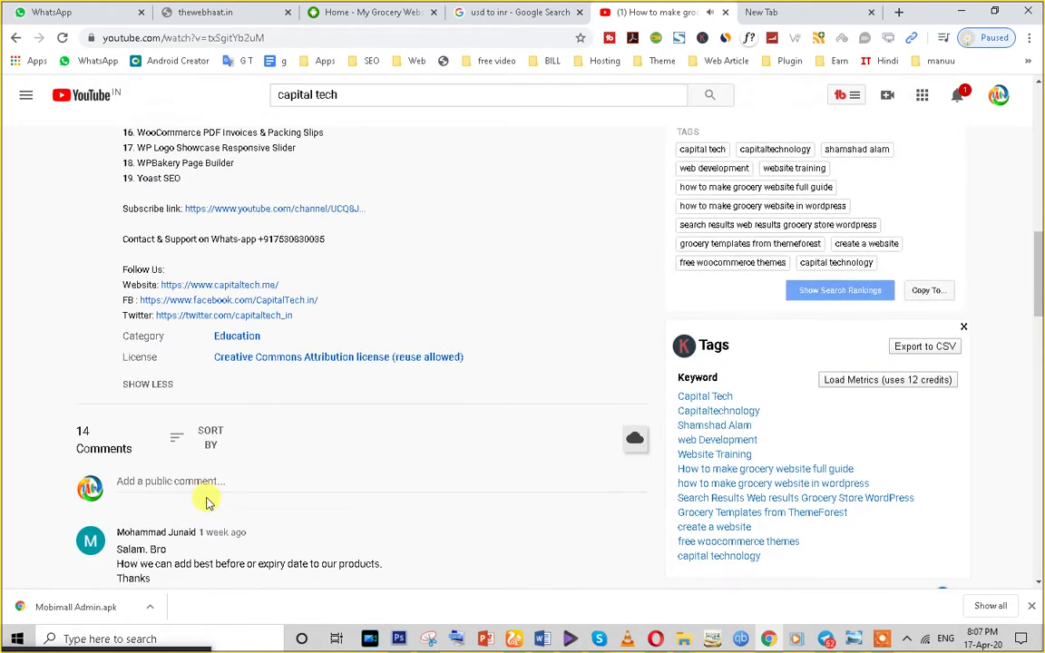
Open the Capital Tech channel page through the subscribe link in the video's description
left_click(272, 212)
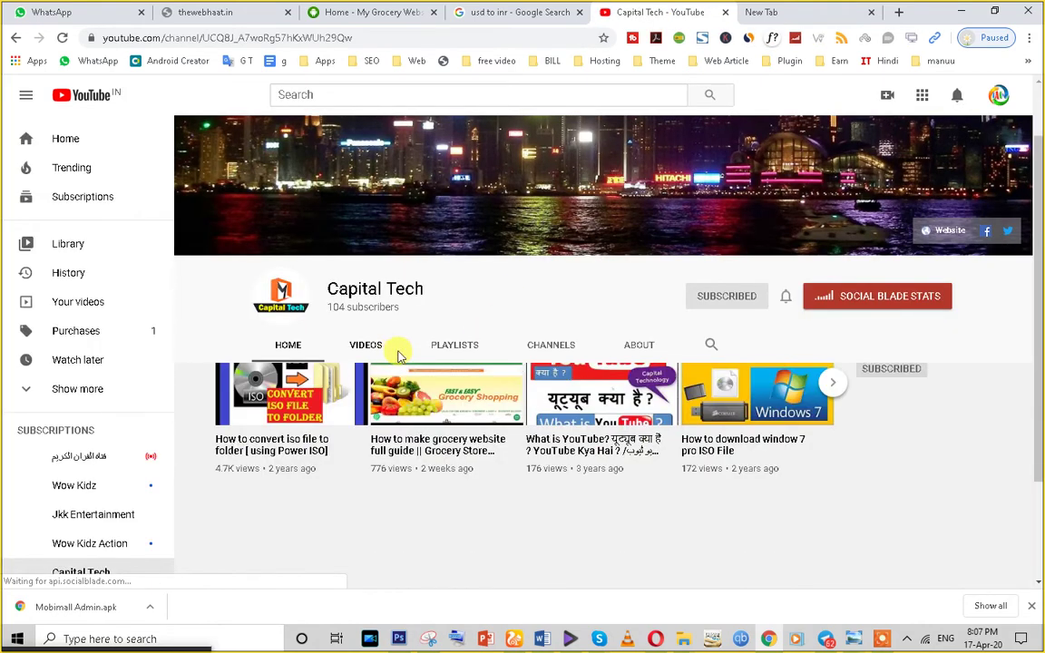
left_click(354, 37)
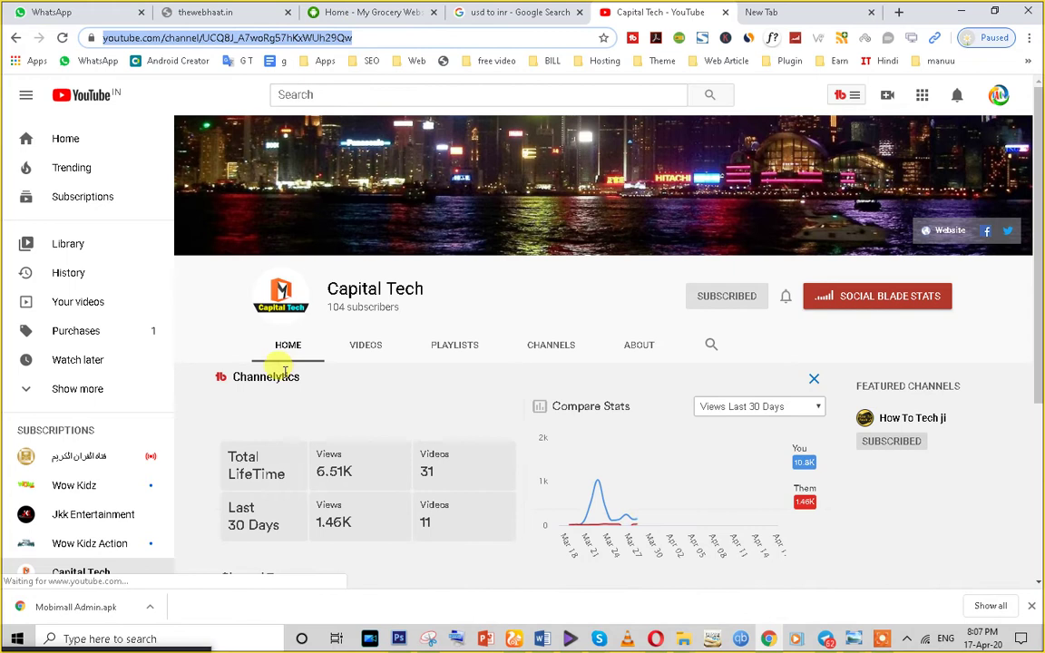
scroll(461, 520, "down", 3)
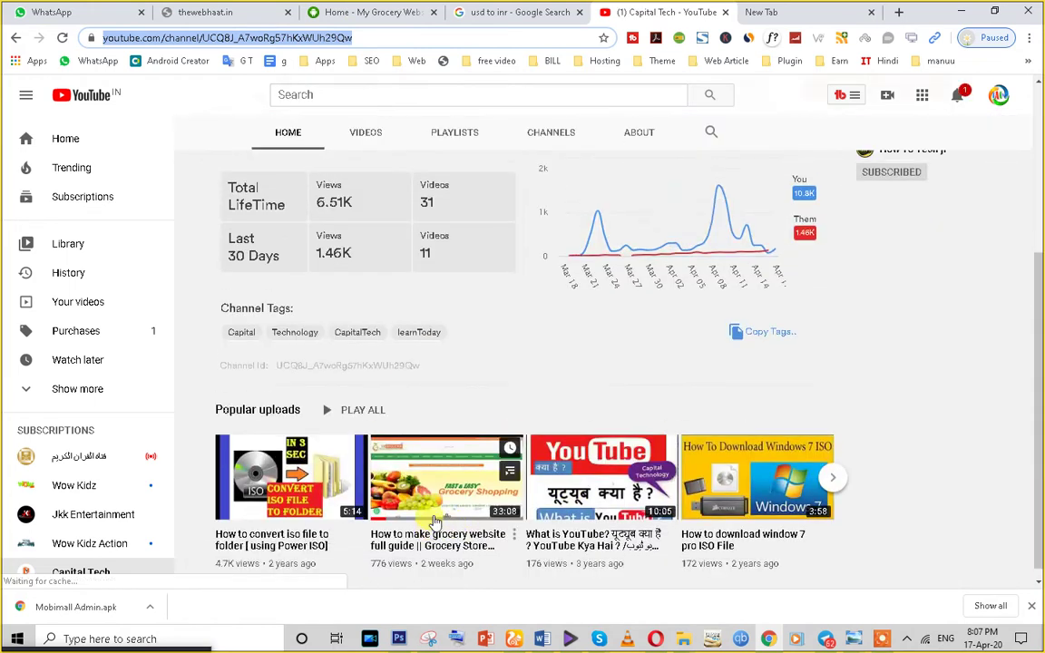
scroll(432, 472, "up", 3)
Append "?sub_confirmation=1" to the Capital Tech channel address, copy the complete link and load it
key("End")
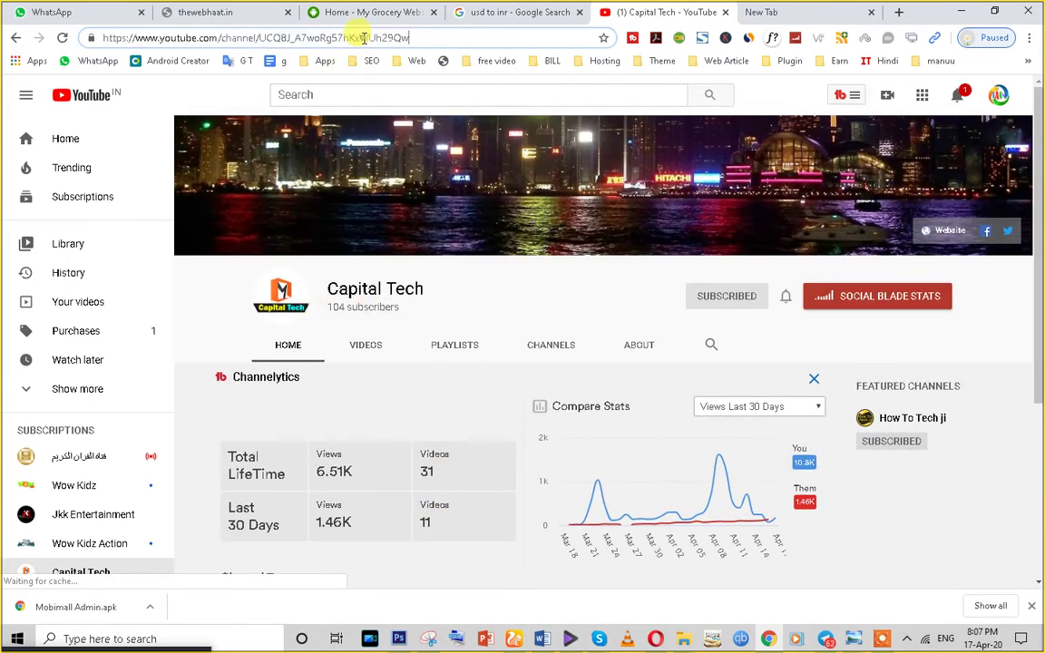
type("?")
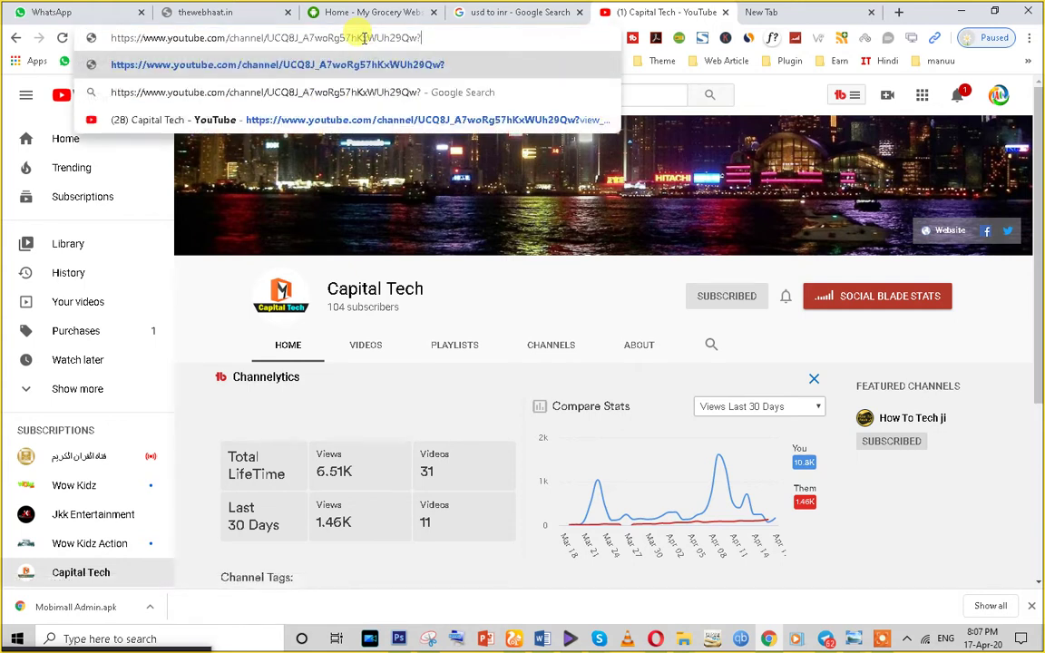
type("sub_confir")
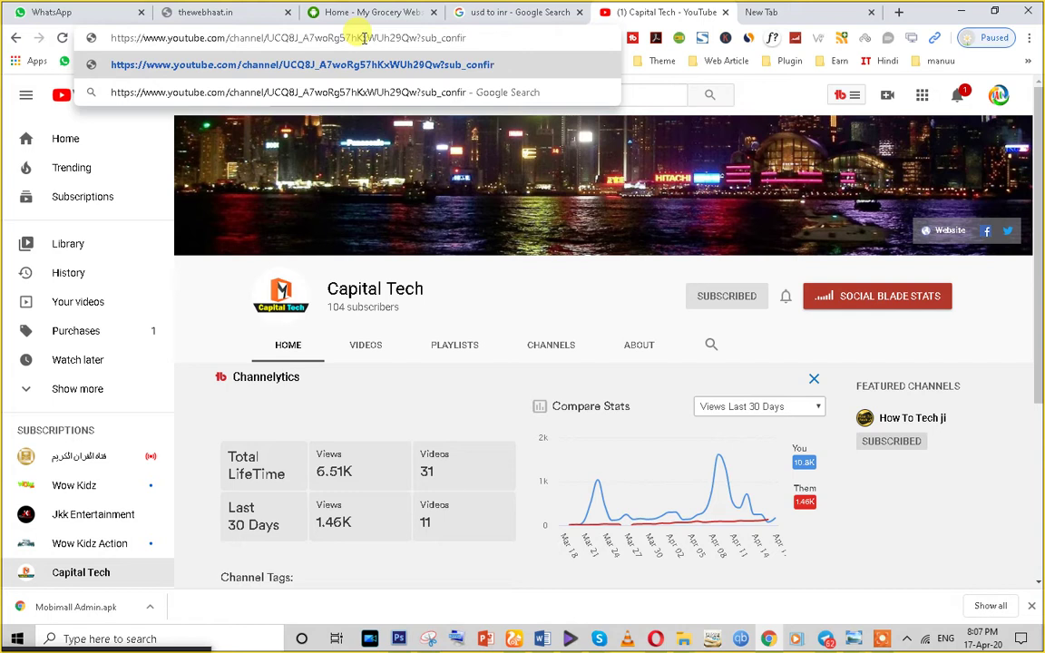
type("mation=1")
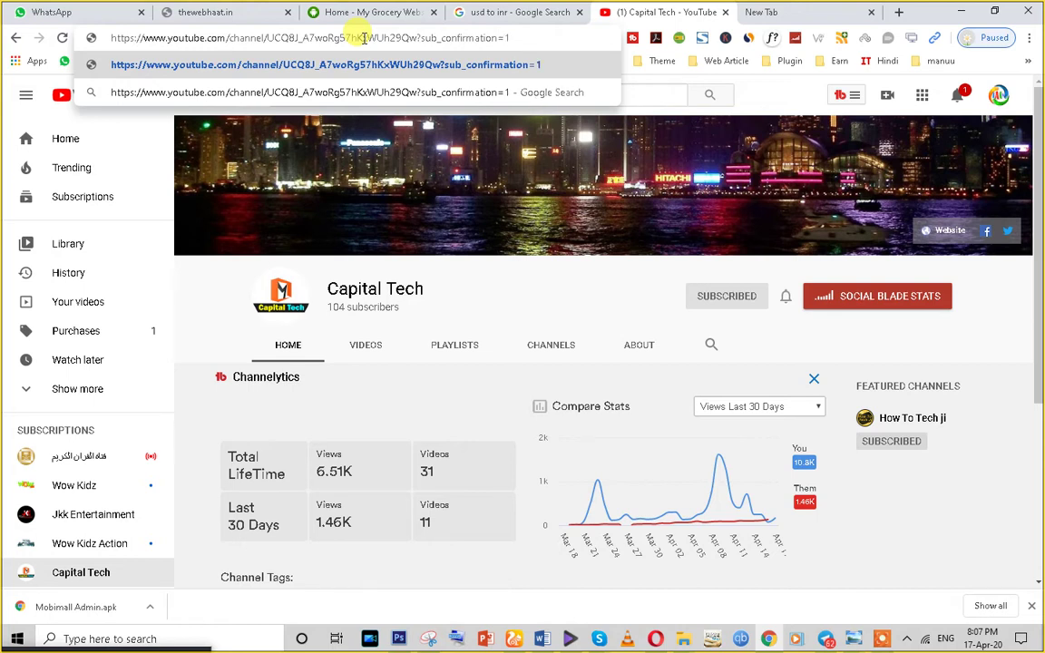
left_click(364, 38)
key("ctrl+c")
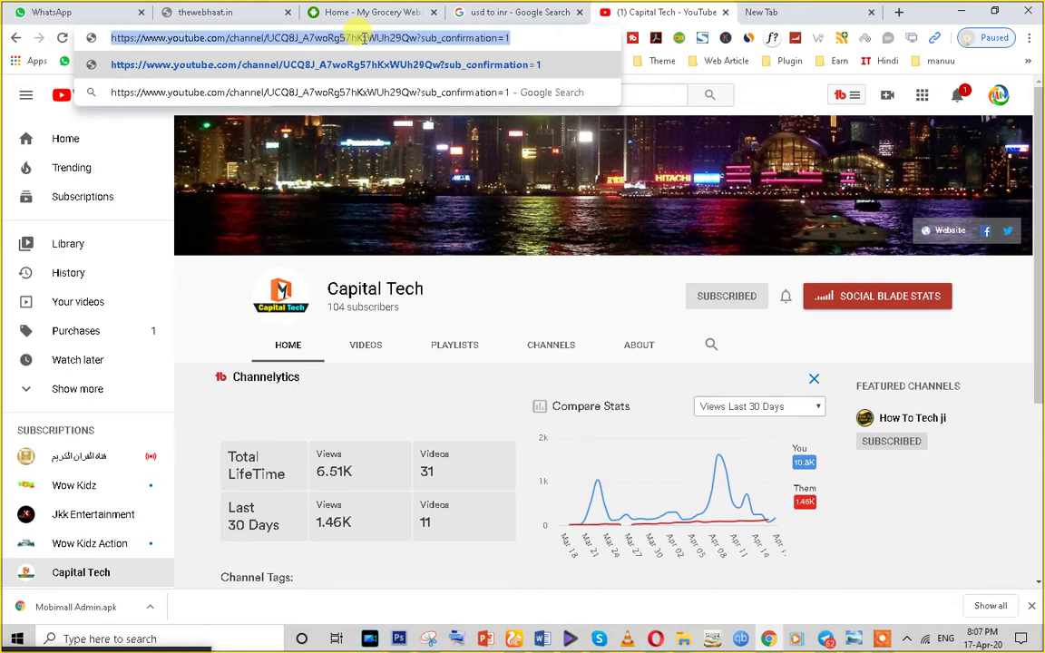
key("Return")
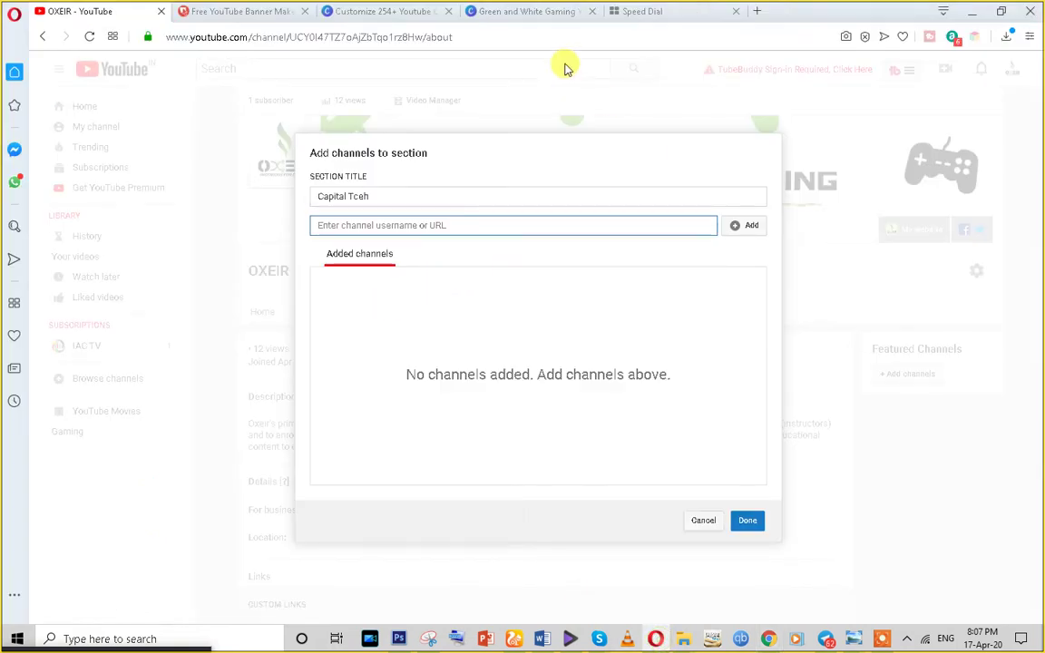
left_click(234, 12)
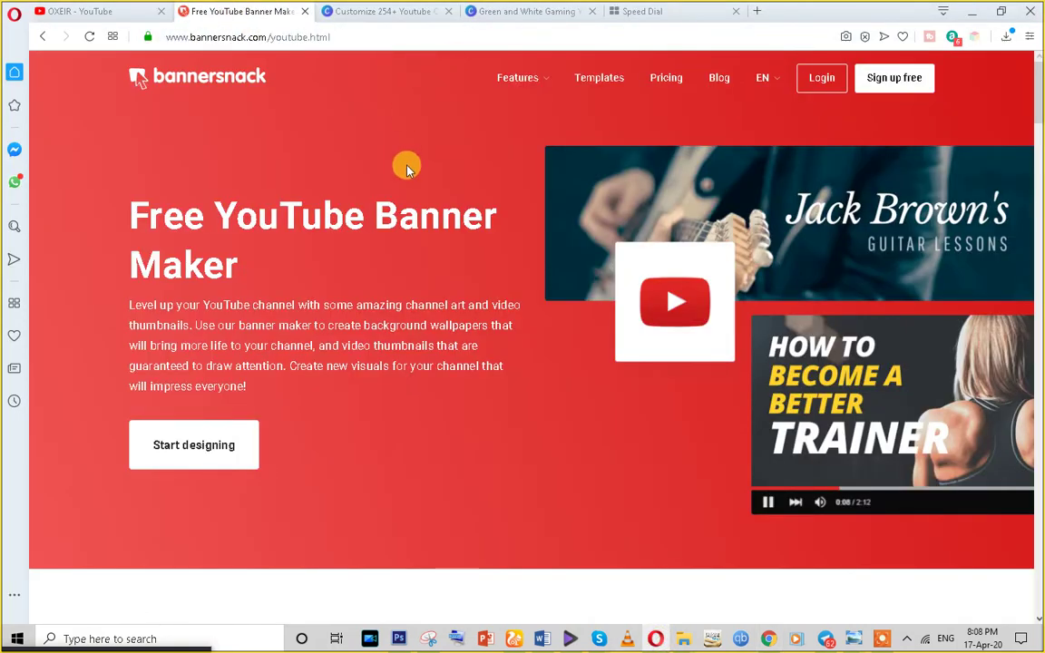
scroll(630, 437, "down", 3)
left_click(768, 639)
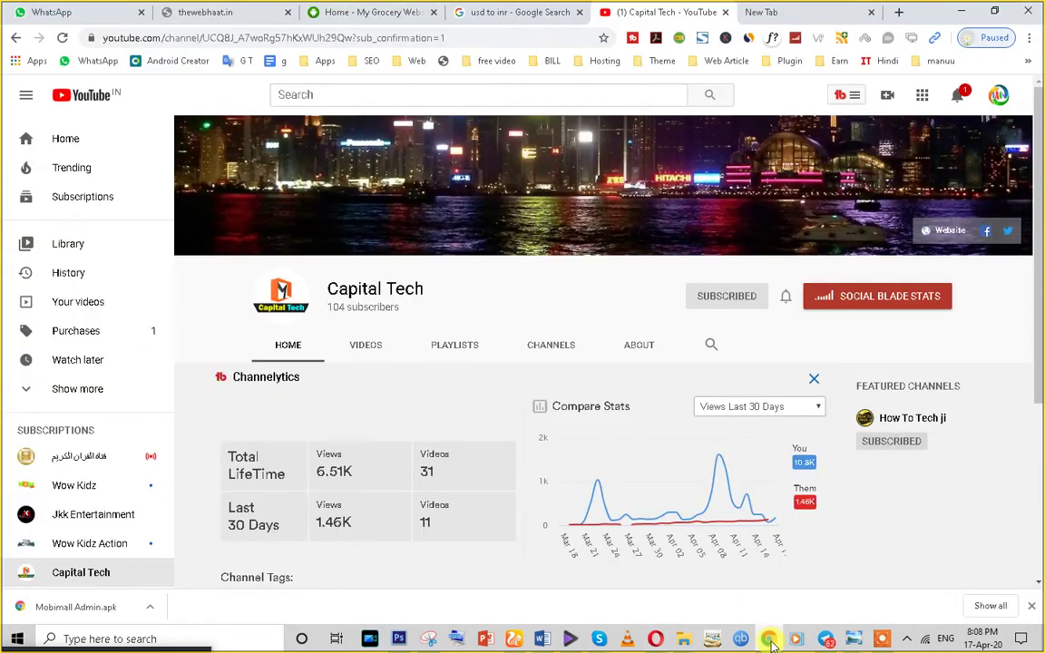
left_click(776, 9)
key("ctrl+v")
key("Return")
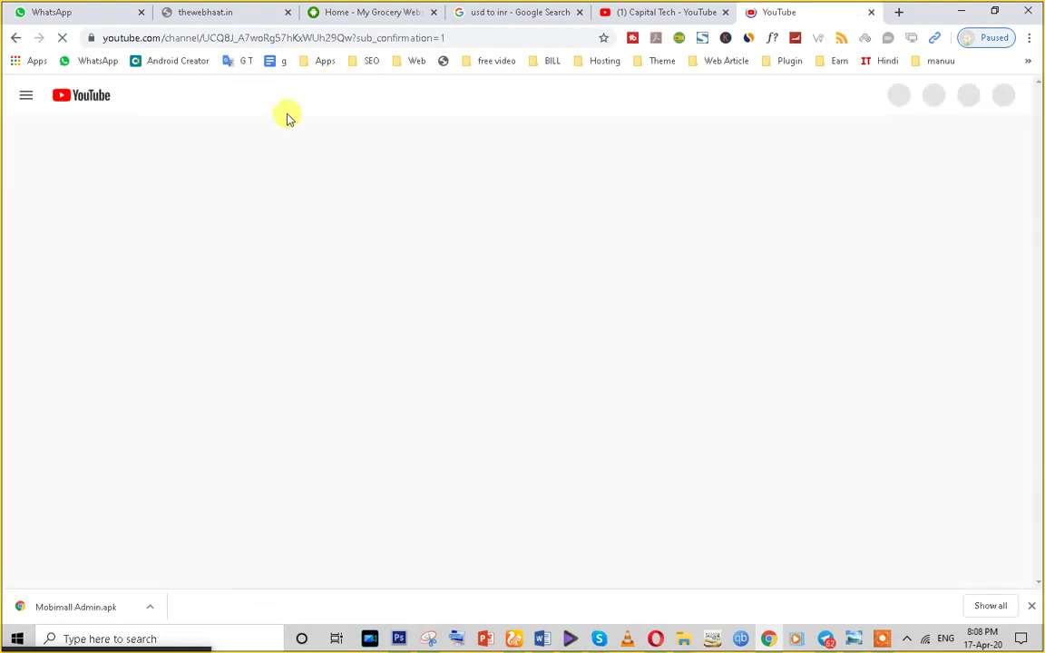
left_click(870, 13)
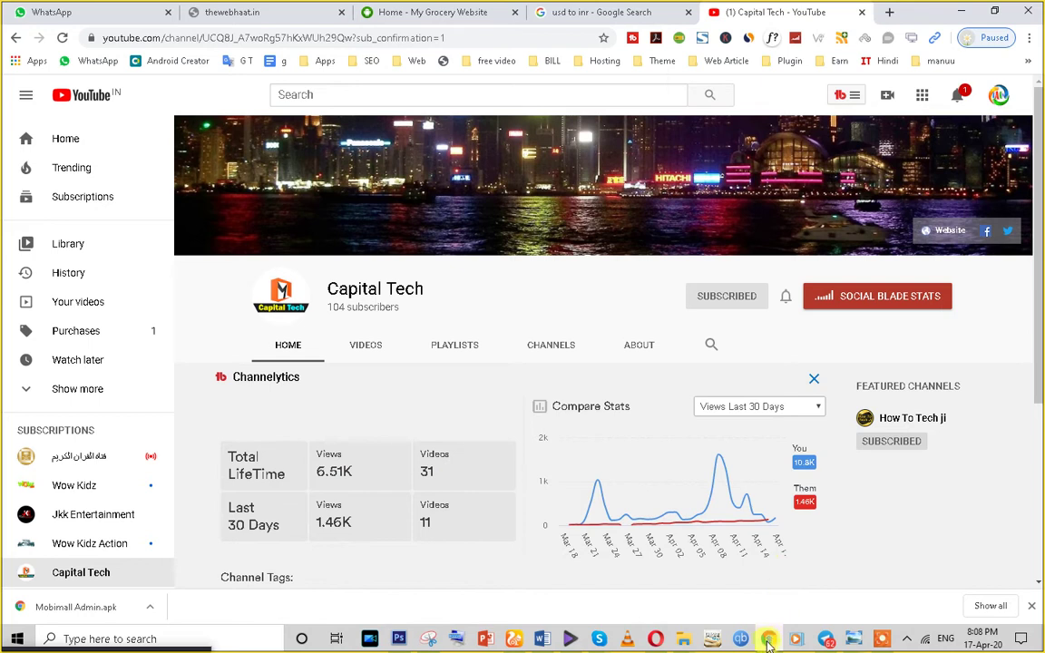
Switch to Opera, load the copied Capital Tech link in the empty tab and confirm the channel subscription
left_click(655, 639)
left_click(672, 13)
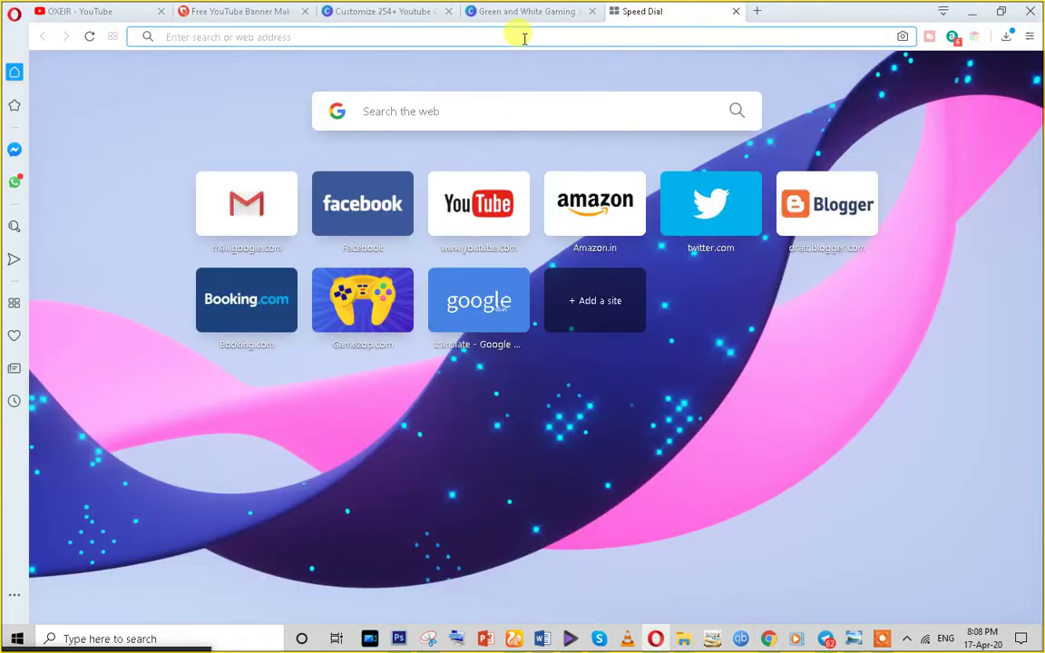
key("ctrl+v")
key("Return")
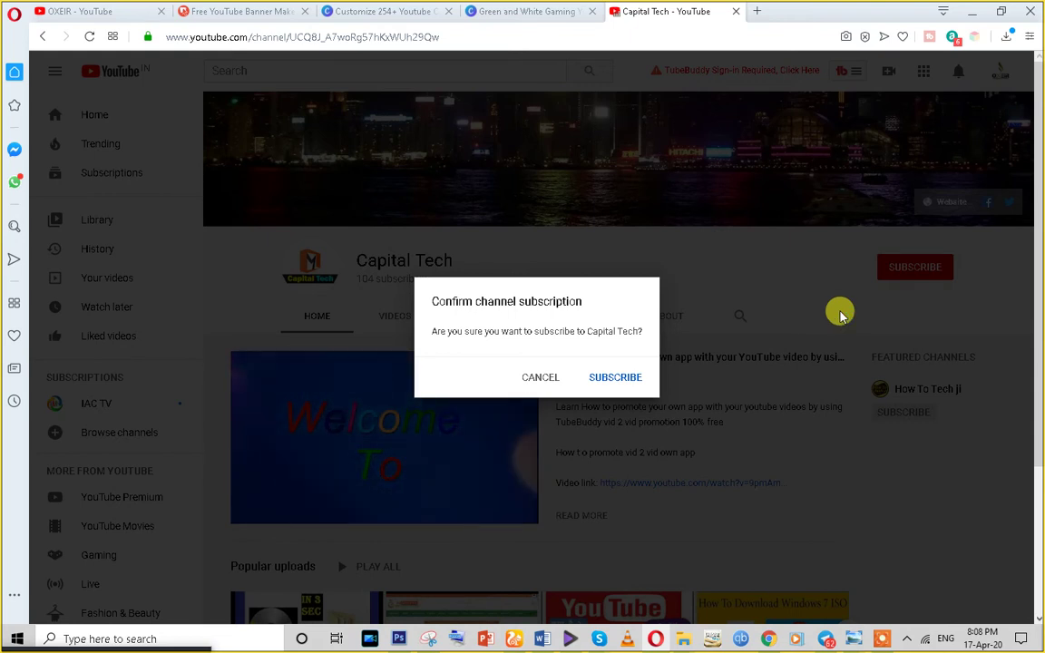
left_click(617, 380)
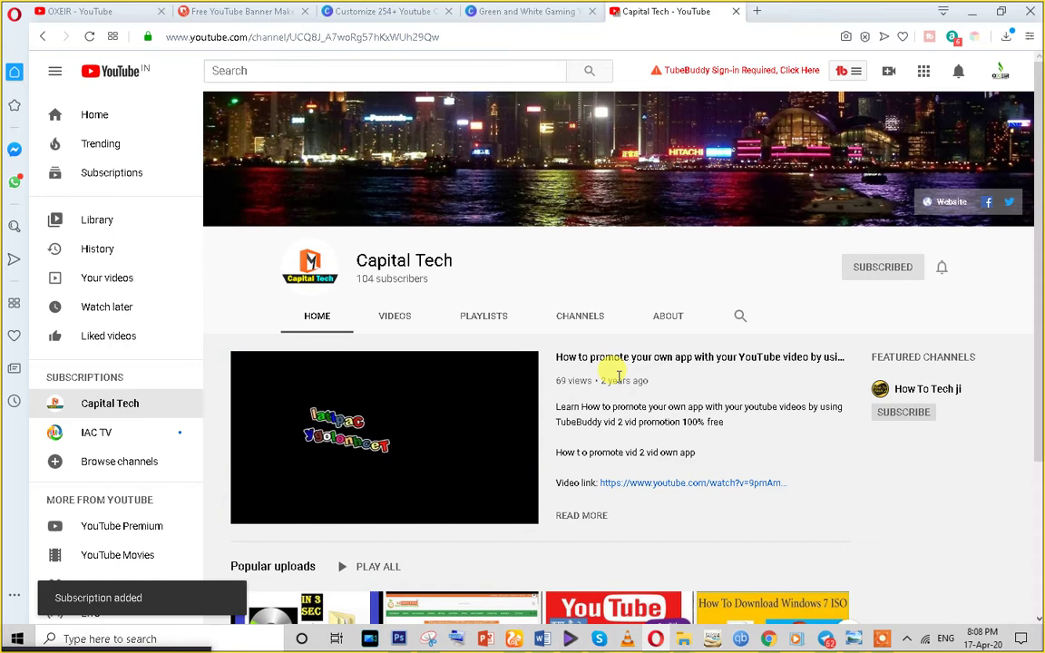
Pause the Capital Tech channel trailer and try to set the channel's notifications to All
left_click(343, 440)
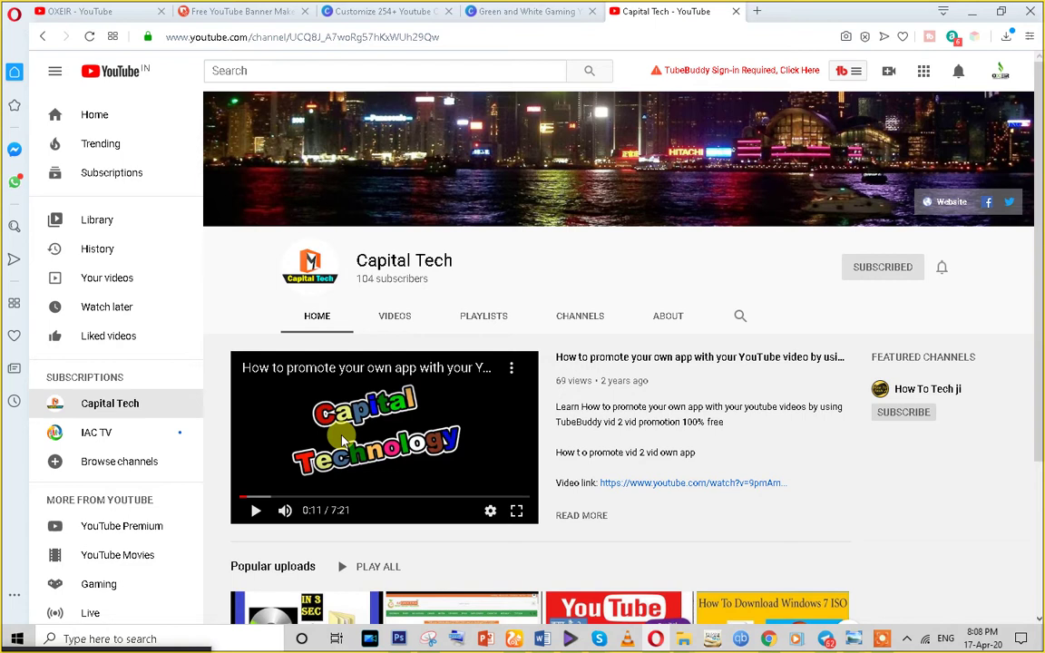
left_click(944, 270)
left_click(863, 298)
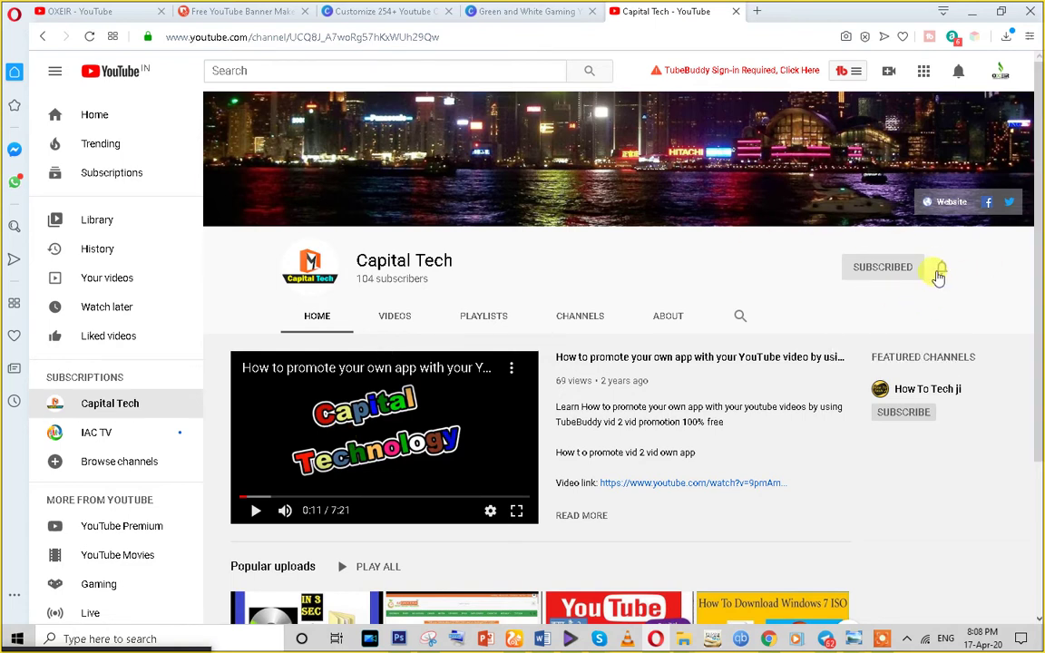
left_click(939, 272)
left_click(866, 301)
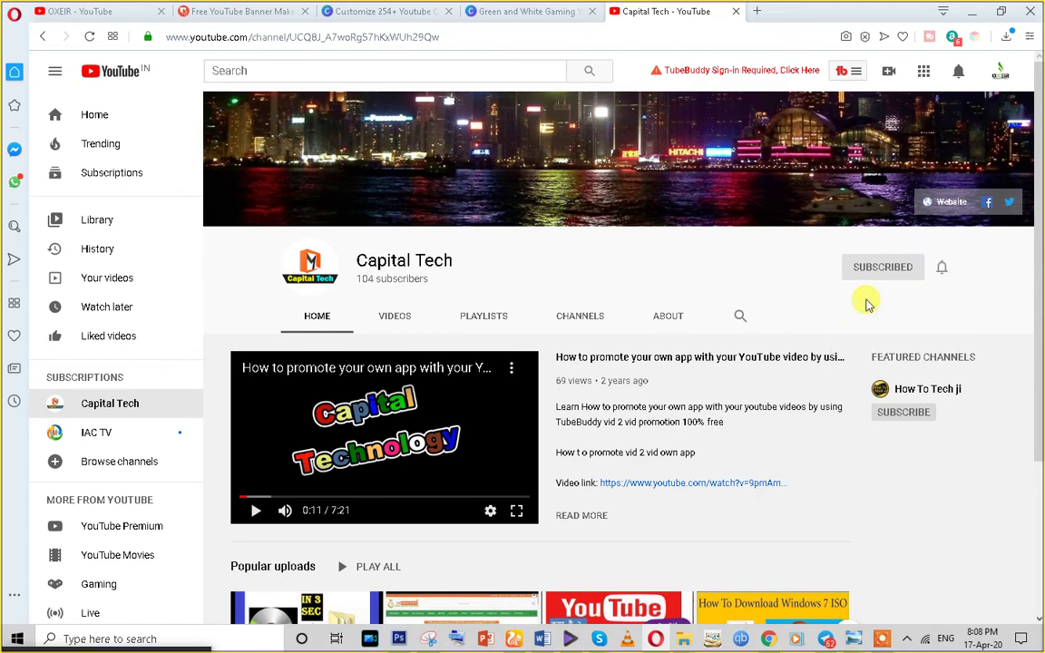
left_click(943, 267)
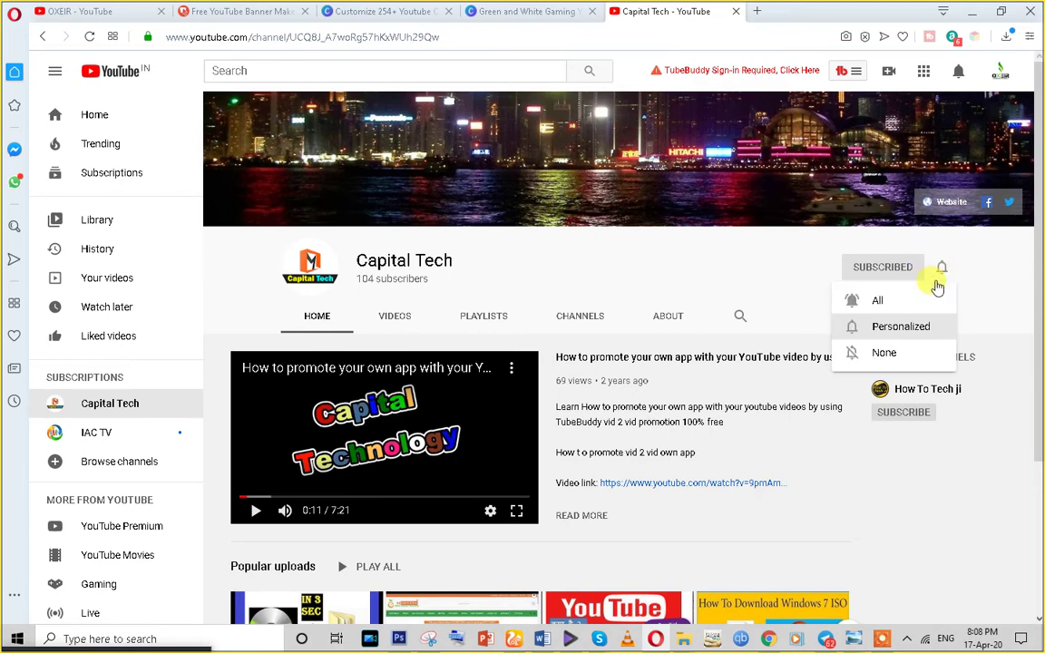
left_click(895, 312)
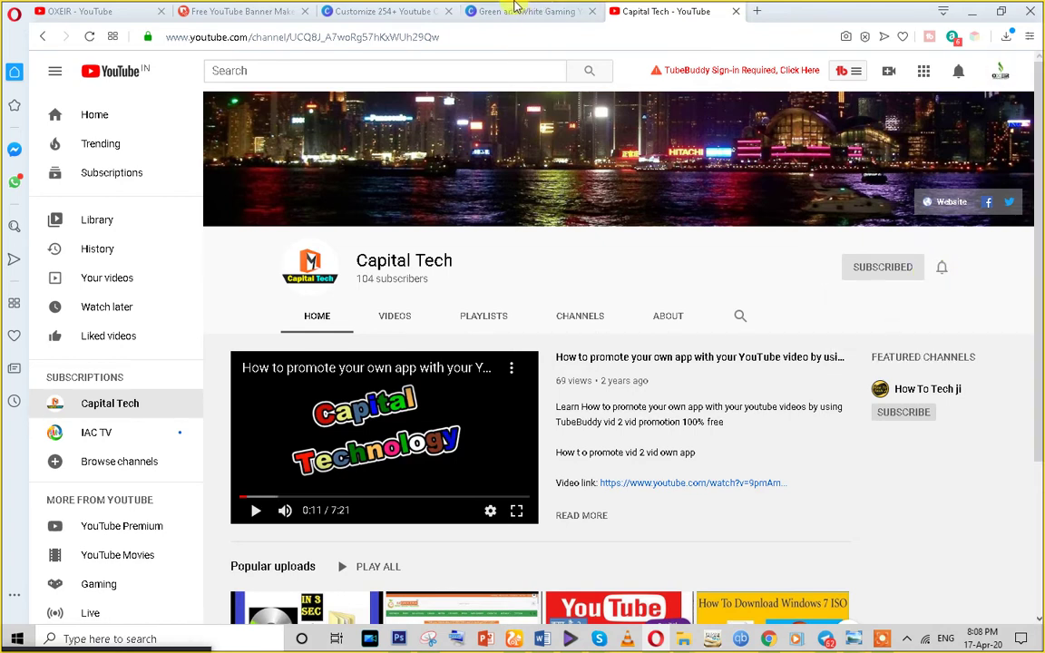
Return to the OXEIR channel page, add Capital Tech to the featured section using the copied link and save the section
left_click(183, 9)
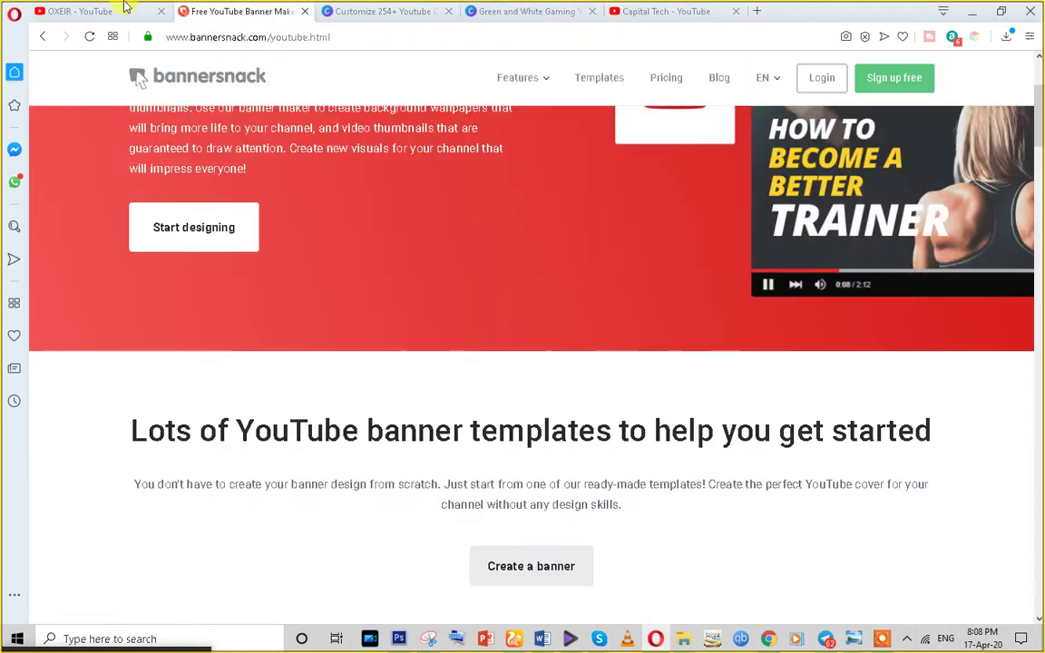
left_click(91, 10)
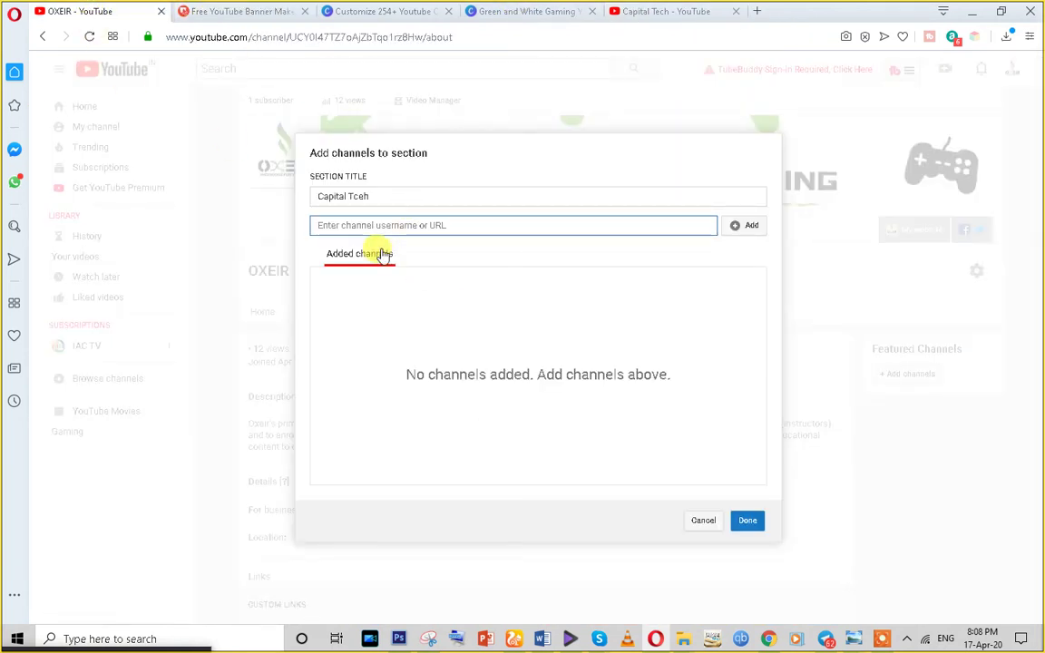
key("ctrl+v")
left_click(750, 227)
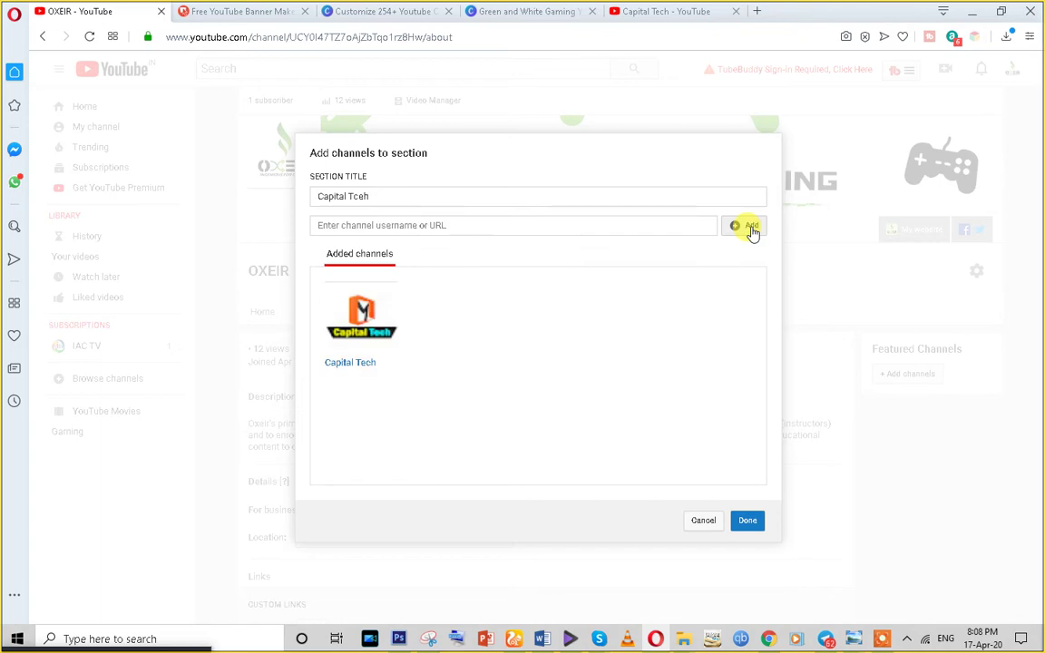
left_click(744, 521)
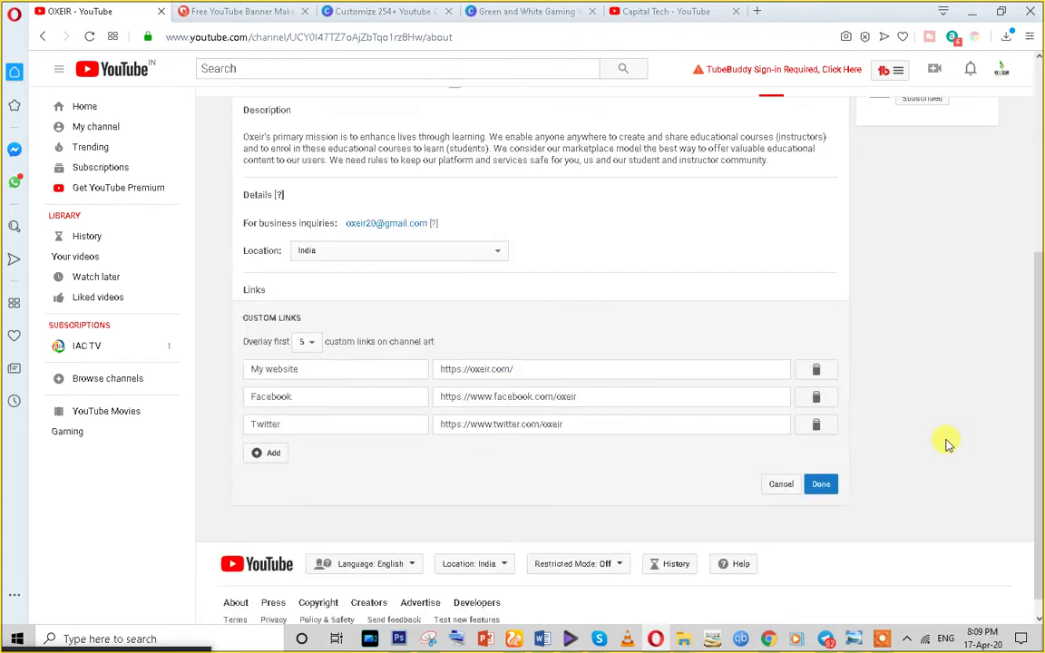
Save the custom links on the OXEIR About page
scroll(945, 443, "up", 1)
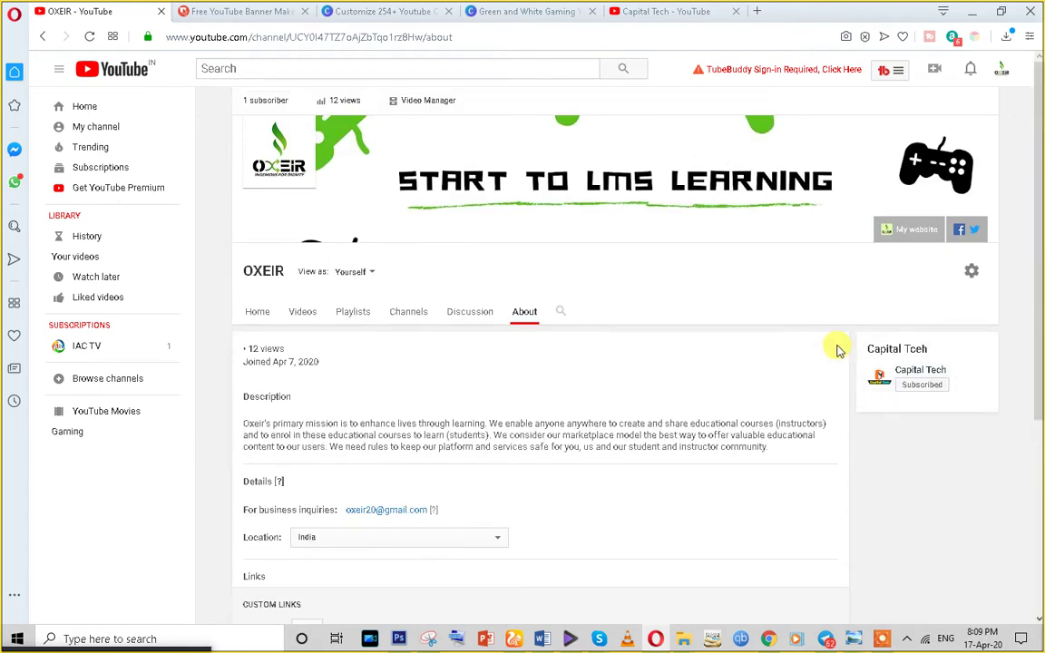
scroll(985, 432, "down", 3)
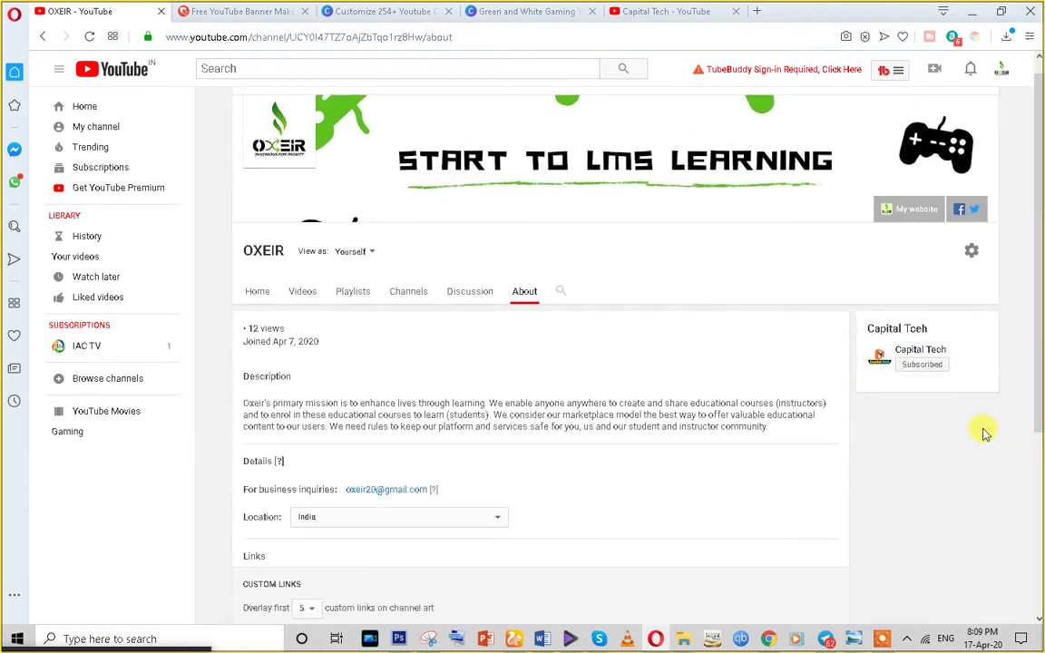
left_click(821, 483)
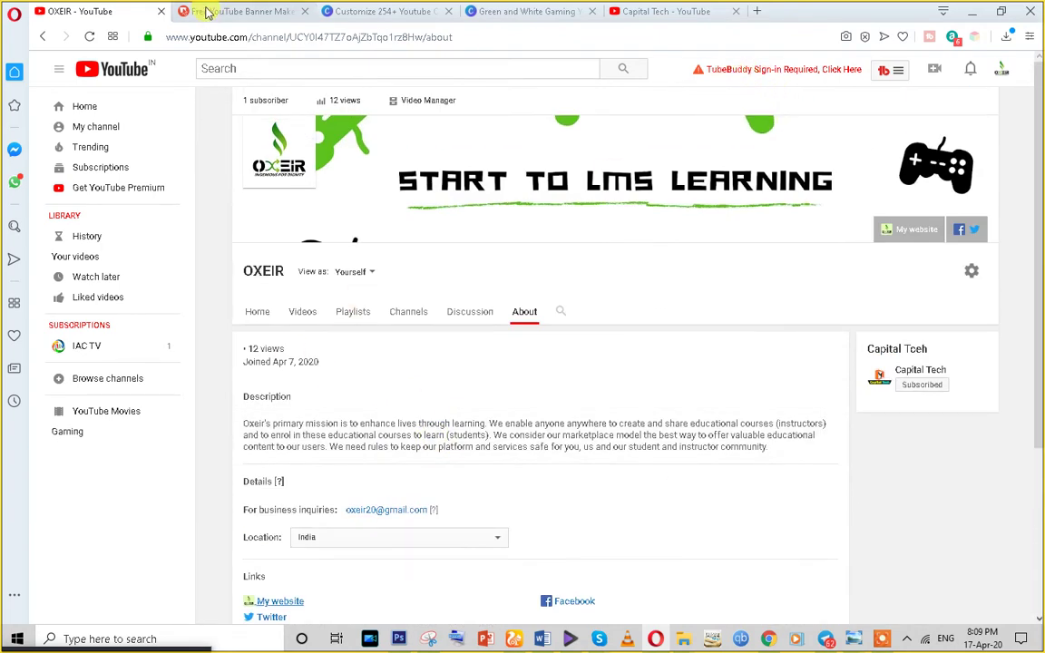
Close the Bannersnack, Canva and Capital Tech tabs, keeping only the OXEIR channel tab open
left_click(281, 11)
left_click(304, 11)
left_click(306, 12)
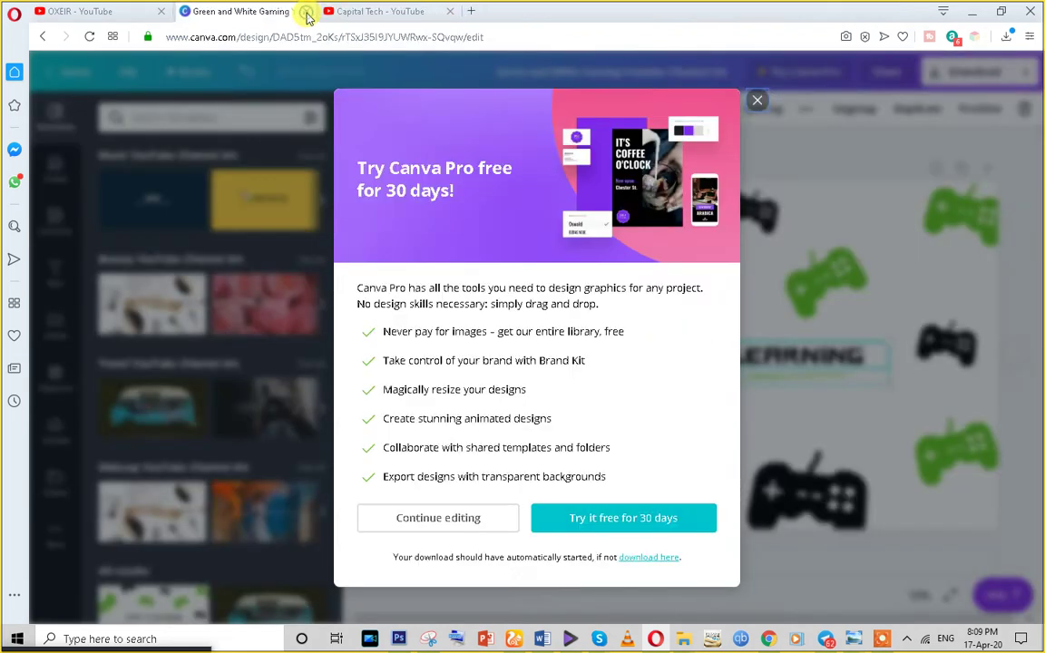
left_click(306, 12)
left_click(306, 11)
left_click(306, 12)
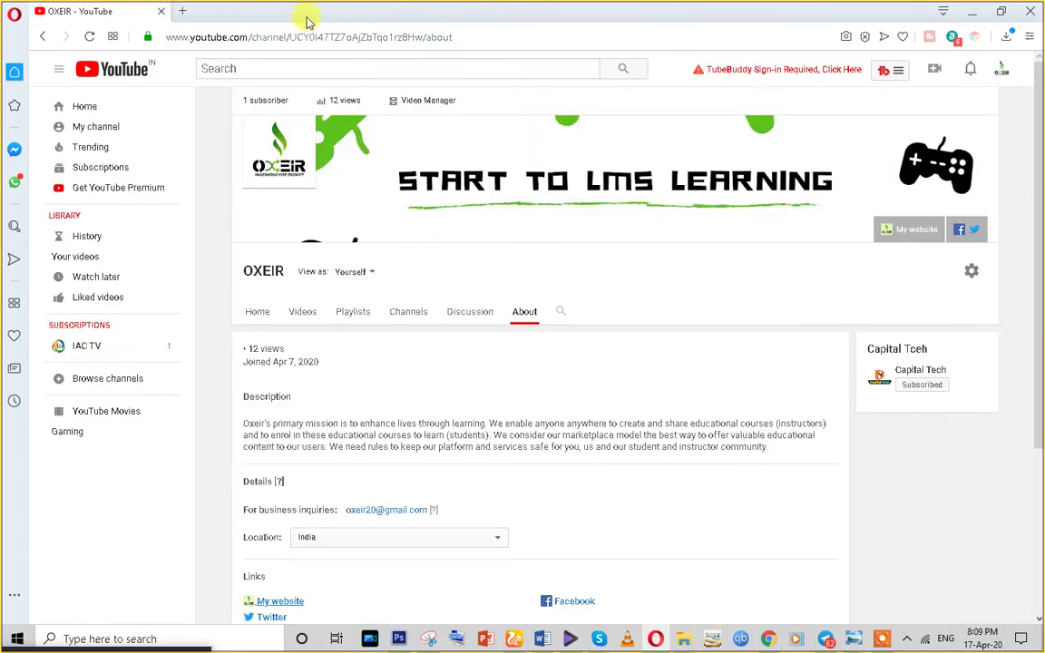
Search Google for "tubebuddy" in a new tab and browse to the official TubeBuddy site's result
left_click(183, 12)
type("tu")
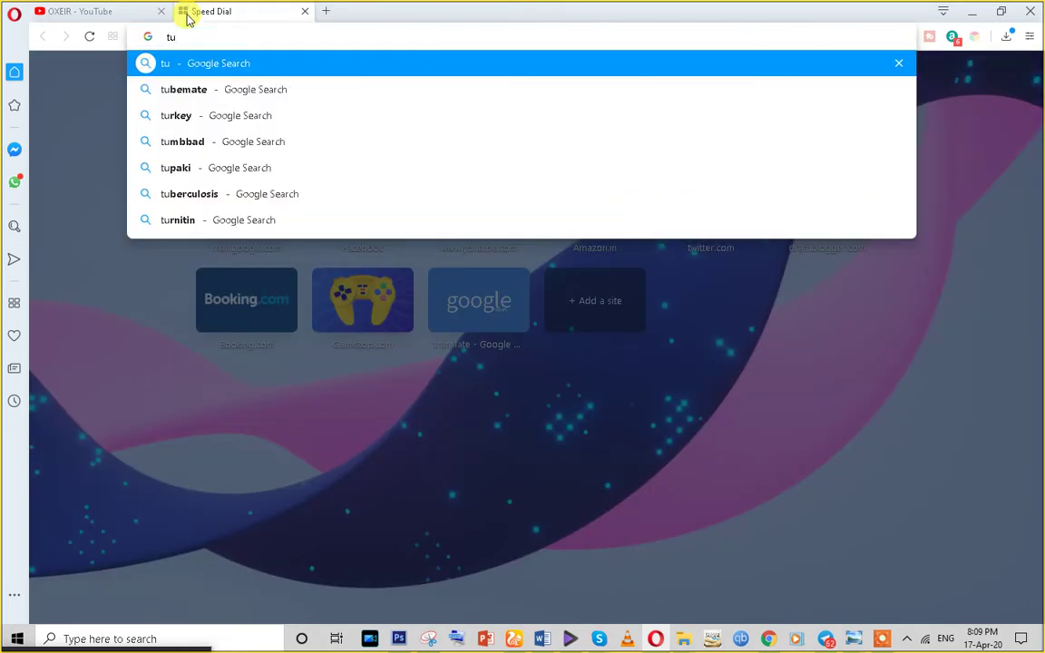
type("b")
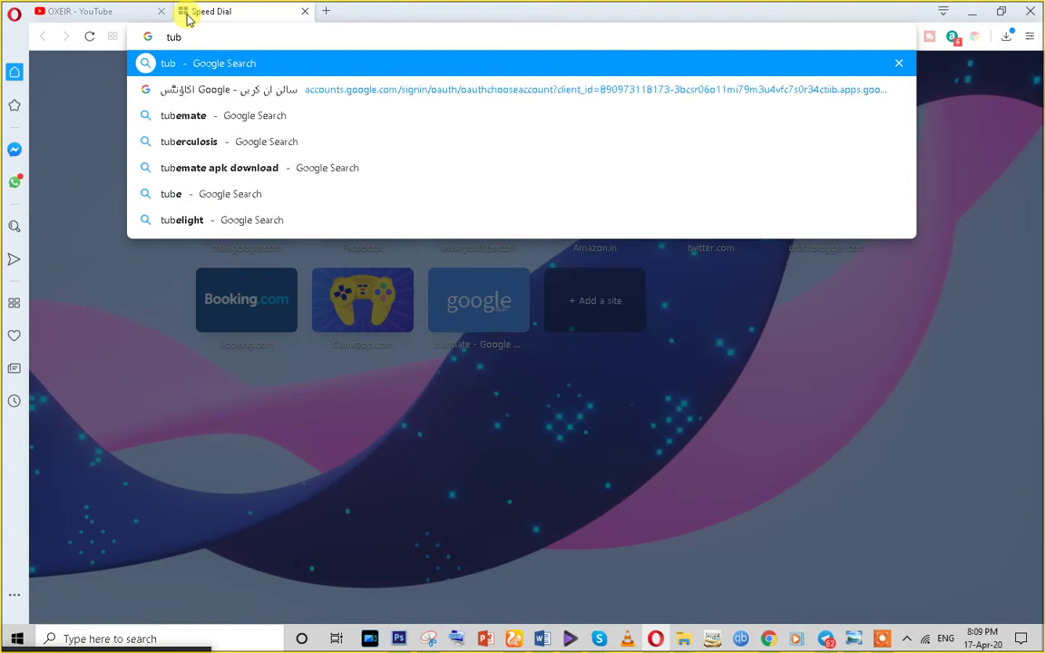
type("etu")
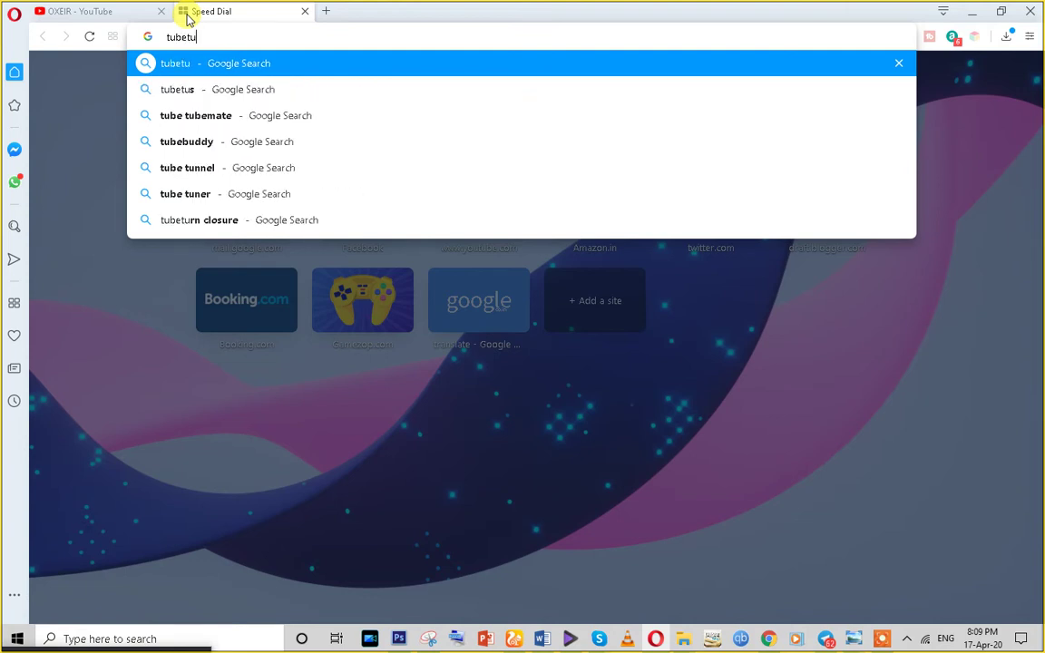
left_click(243, 142)
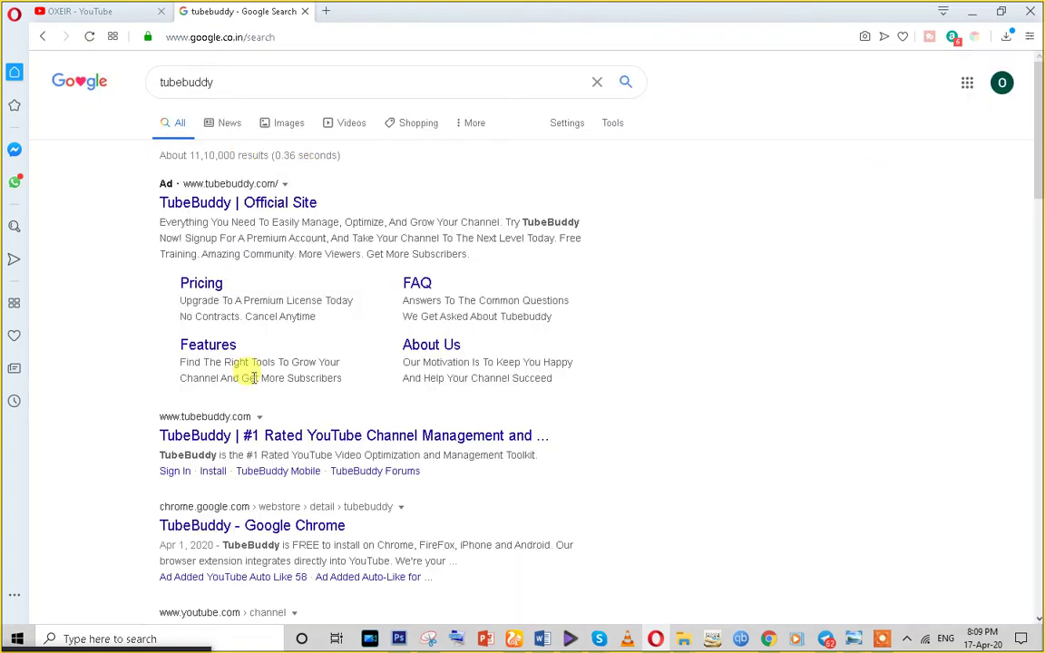
scroll(250, 390, "down", 3)
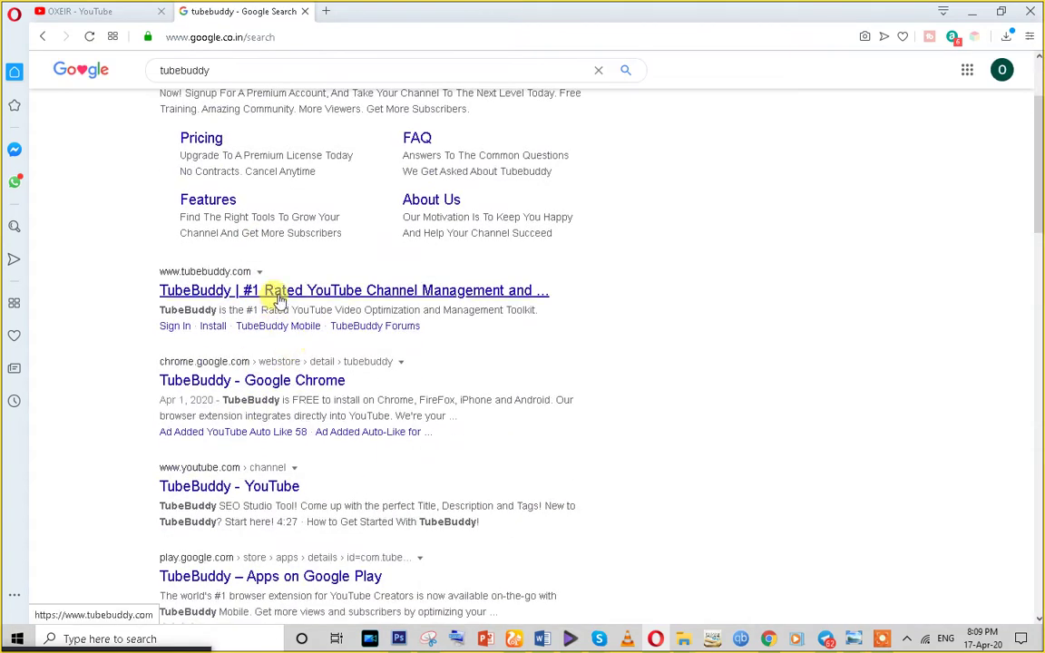
Open the official TubeBuddy website from the Google search results
left_click(276, 290)
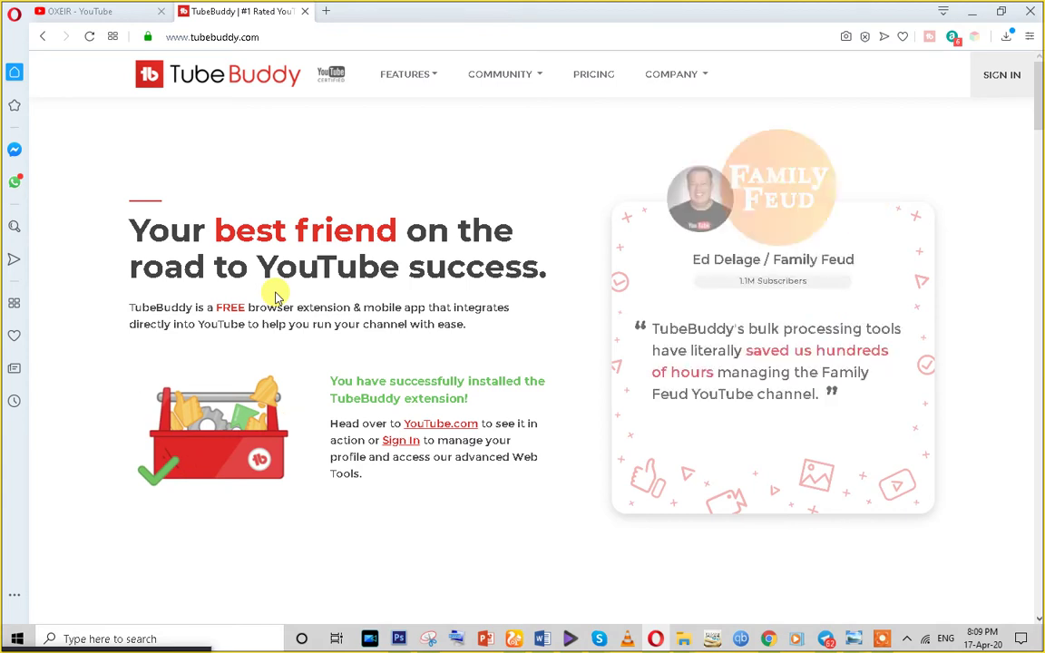
scroll(777, 546, "down", 3)
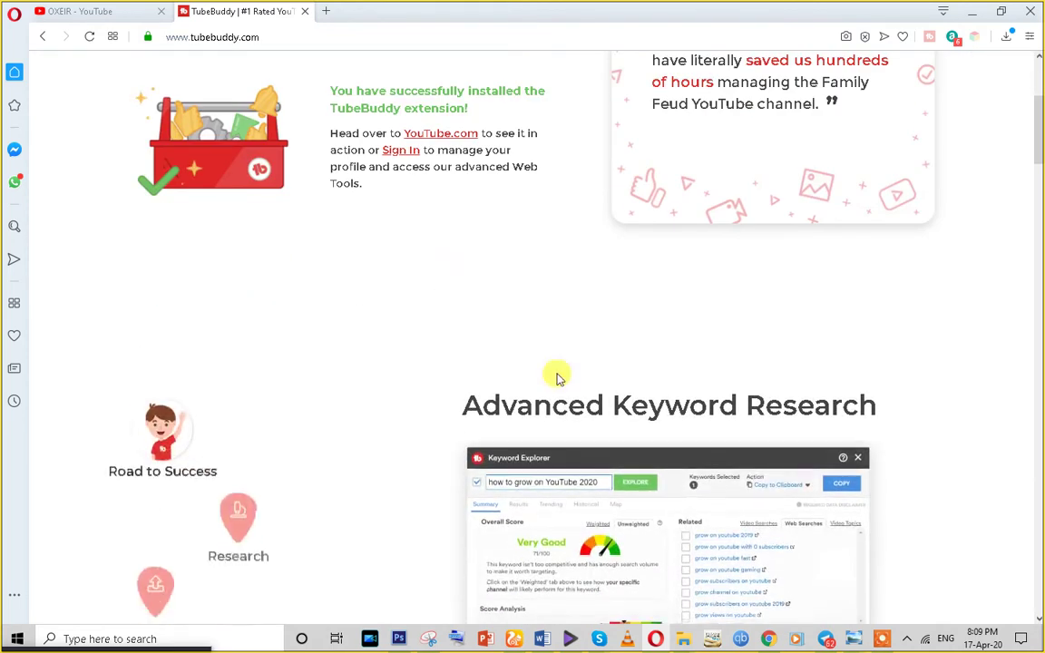
Switch to Windows Photo Viewer and examine the YouTube Marketing and YouTube SEO course cover up close, then return to the browser
mouse_move(856, 641)
left_click(935, 567)
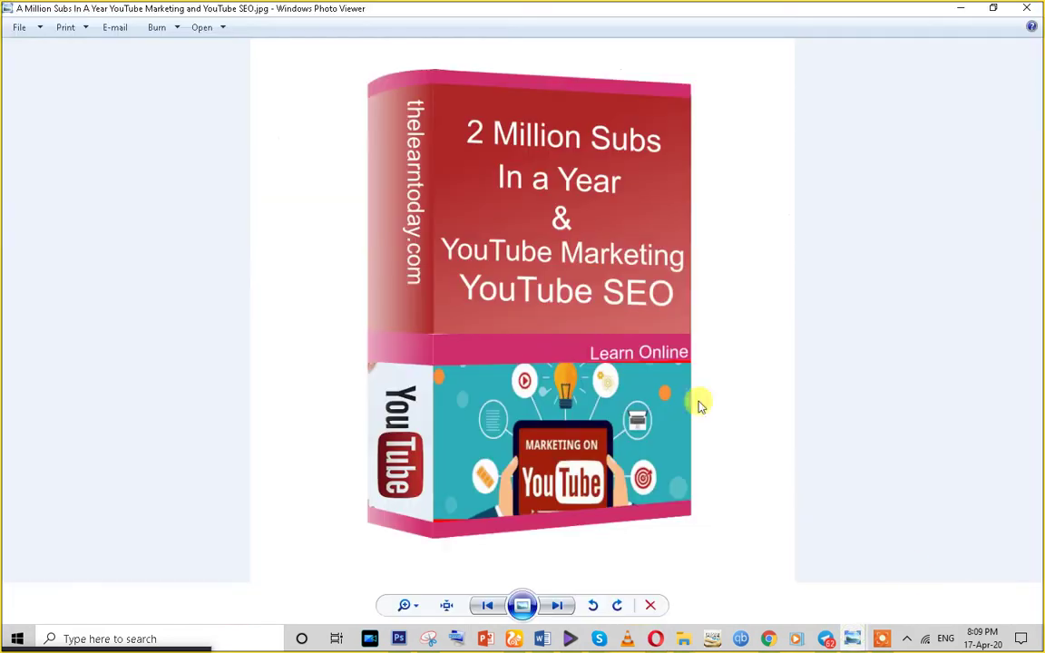
scroll(527, 273, "up", 2)
scroll(621, 316, "up", 1)
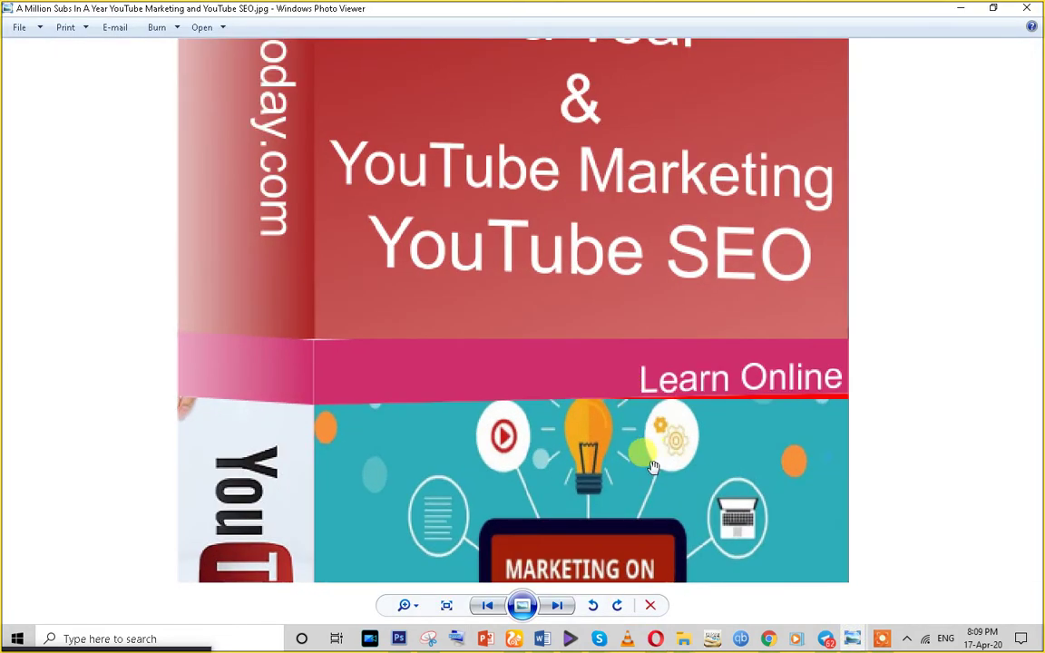
scroll(509, 427, "up", 1)
left_click_drag(490, 443, 490, 445)
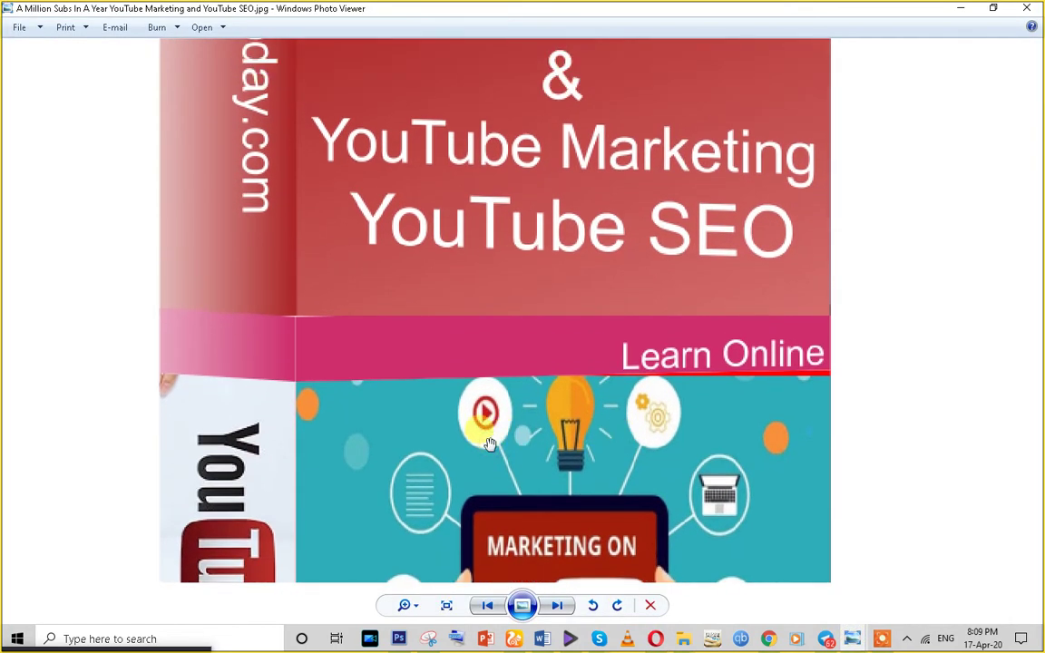
scroll(479, 297, "down", 2)
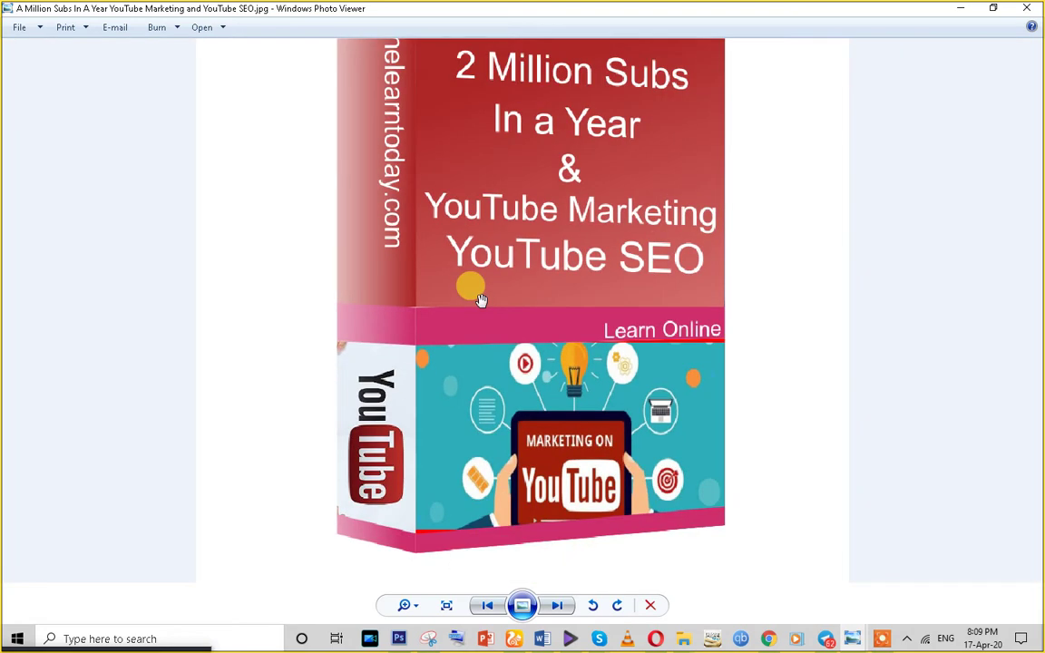
scroll(481, 301, "up", 2)
scroll(481, 300, "down", 1)
left_click_drag(544, 84, 553, 174)
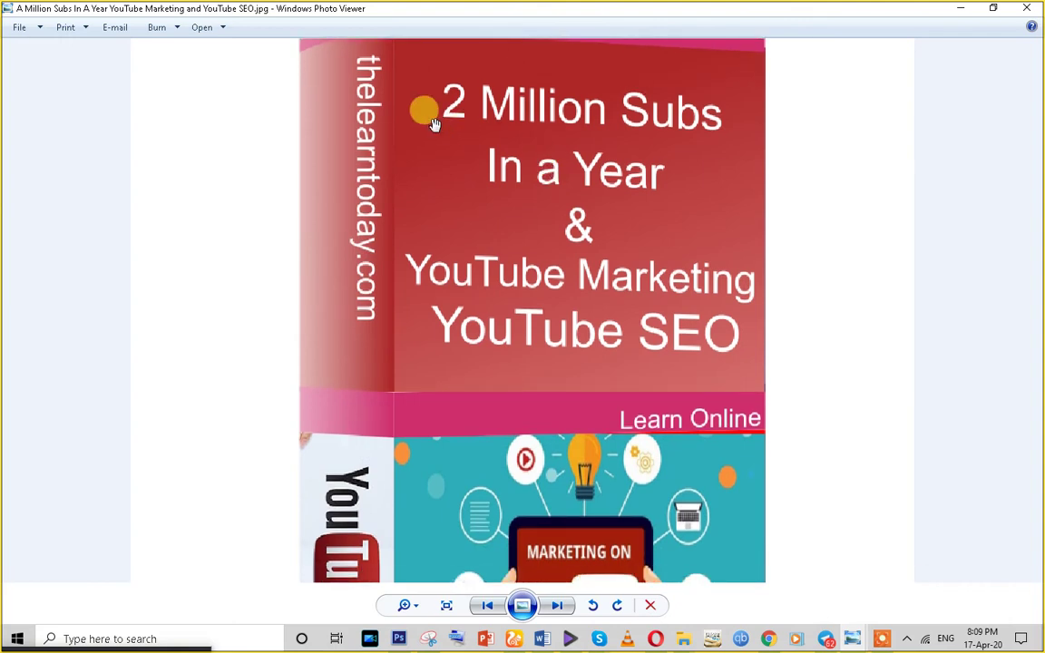
scroll(435, 124, "down", 1)
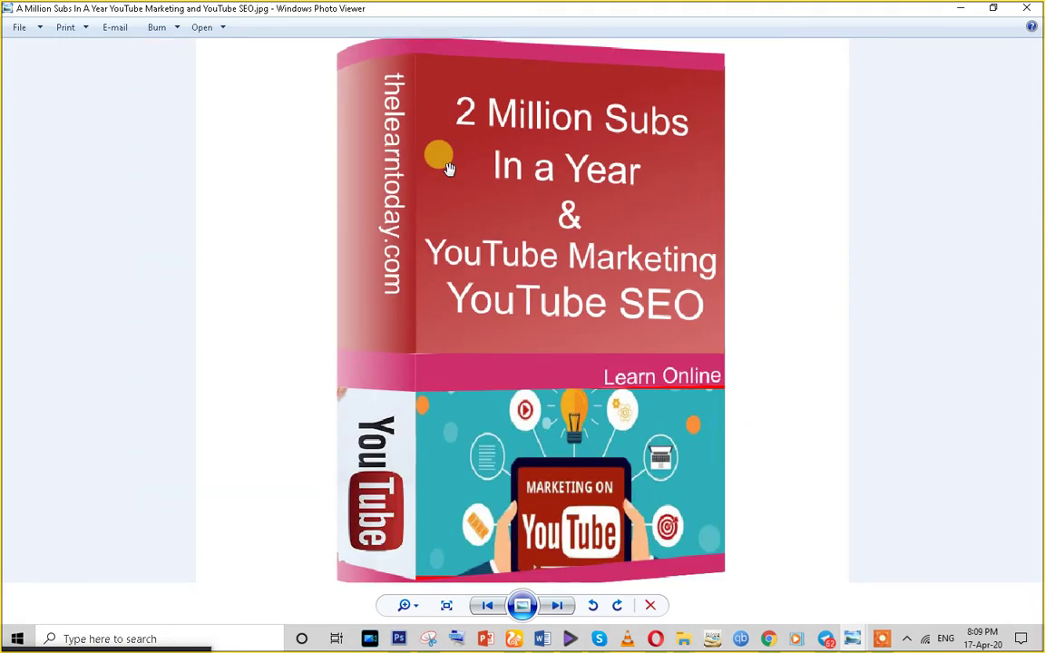
left_click(963, 9)
Review the TubeBuddy homepage's features and extension installation notice, checking the OXEIR channel tab for the TubeBuddy sign-in prompt
scroll(448, 384, "down", 3)
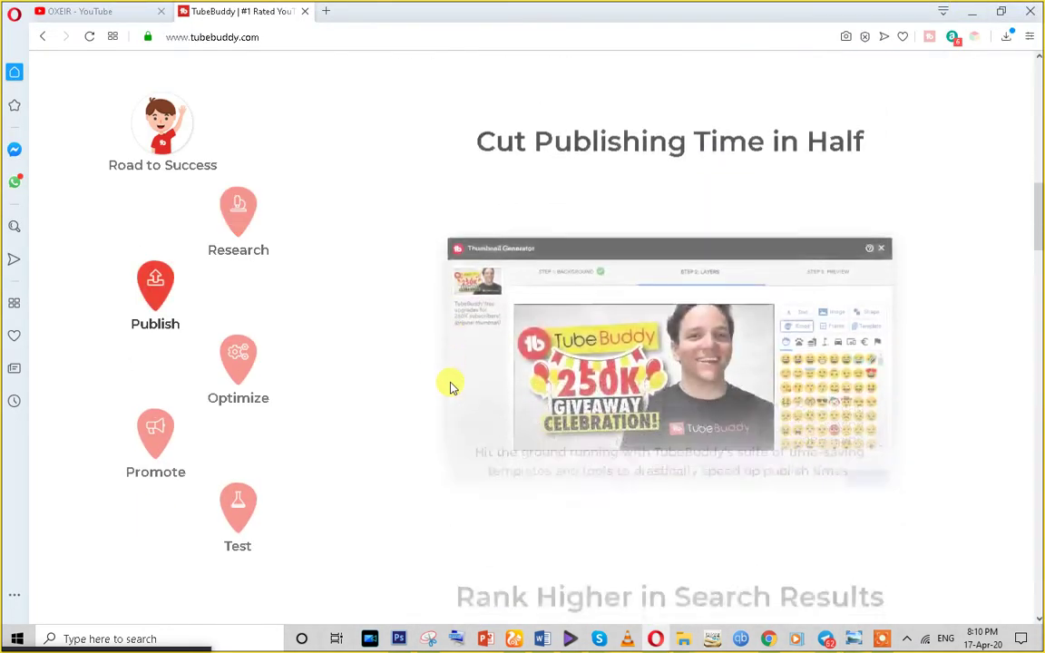
scroll(451, 386, "down", 10)
scroll(451, 382, "up", 10)
scroll(479, 298, "up", 8)
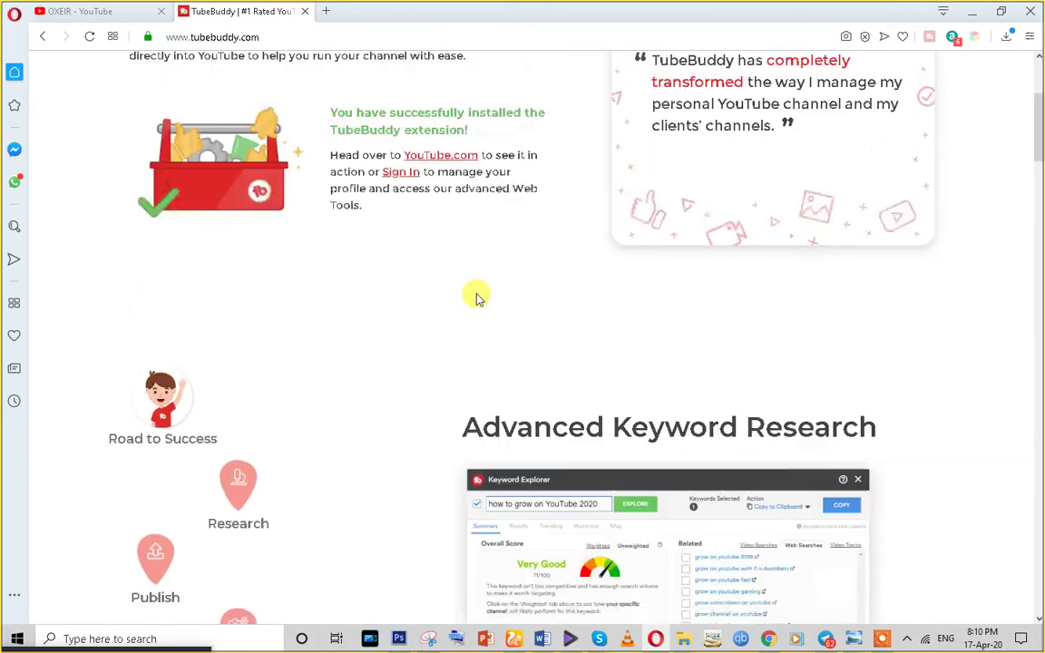
scroll(479, 298, "up", 5)
left_click(116, 11)
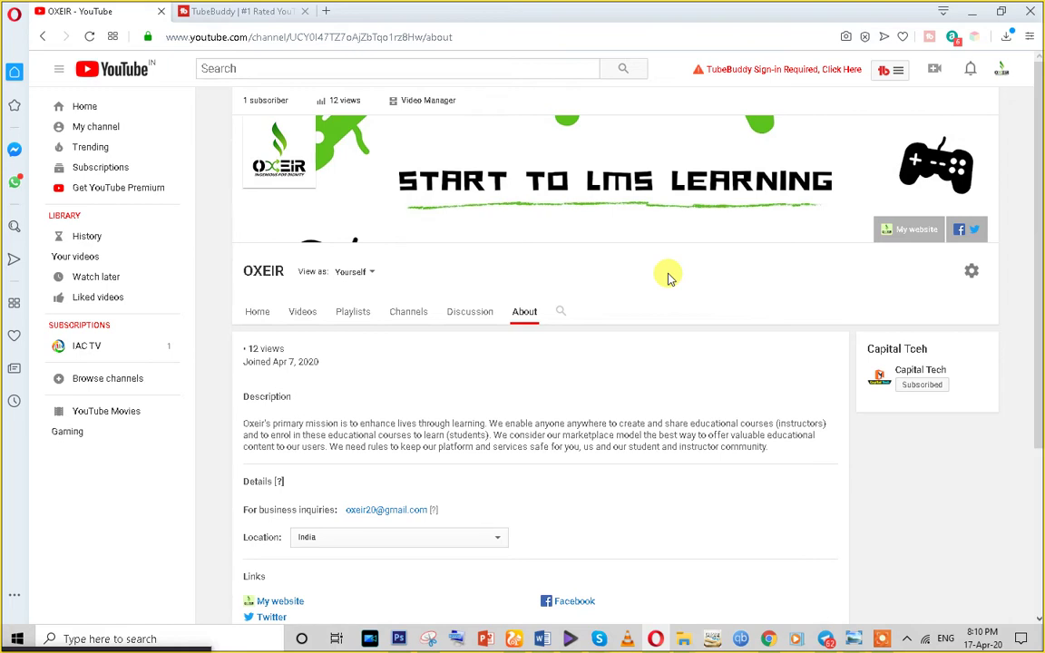
left_click(219, 11)
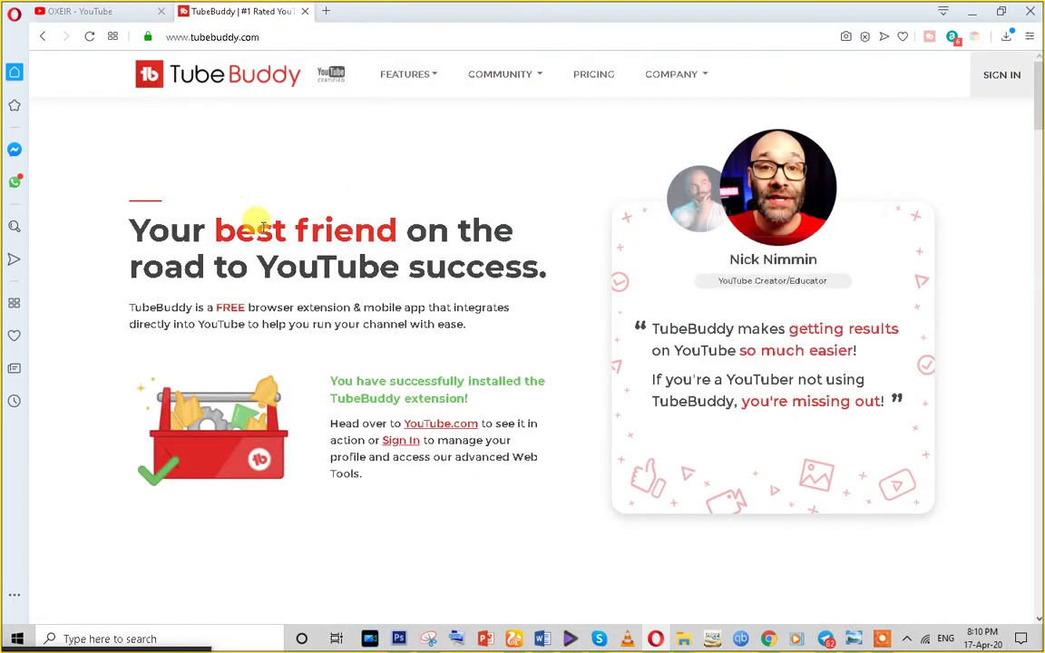
triple_click(225, 227)
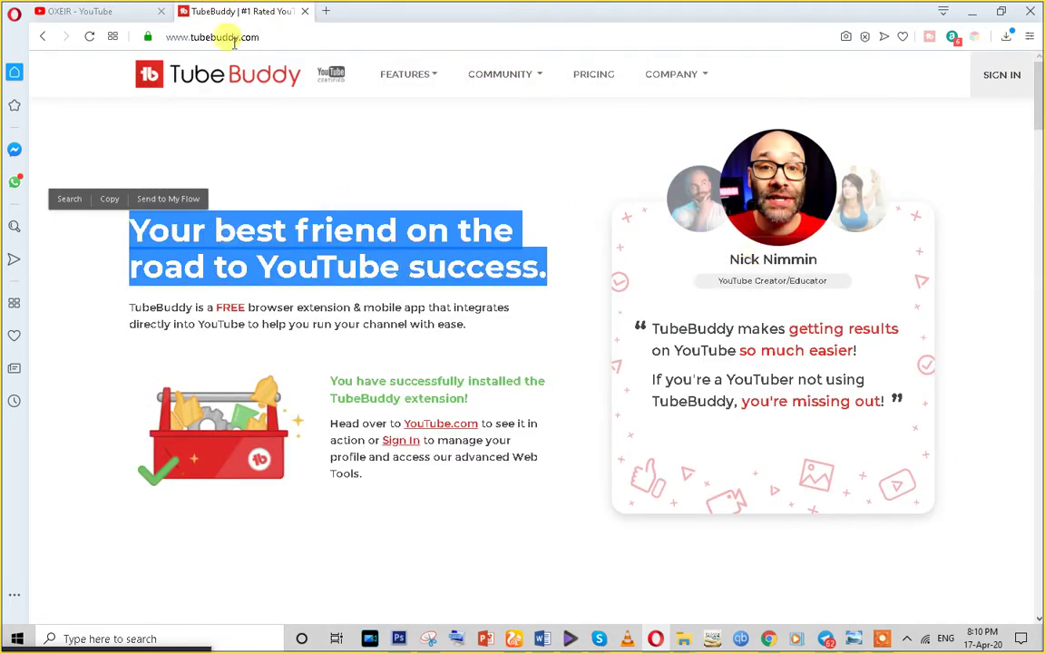
left_click(444, 298)
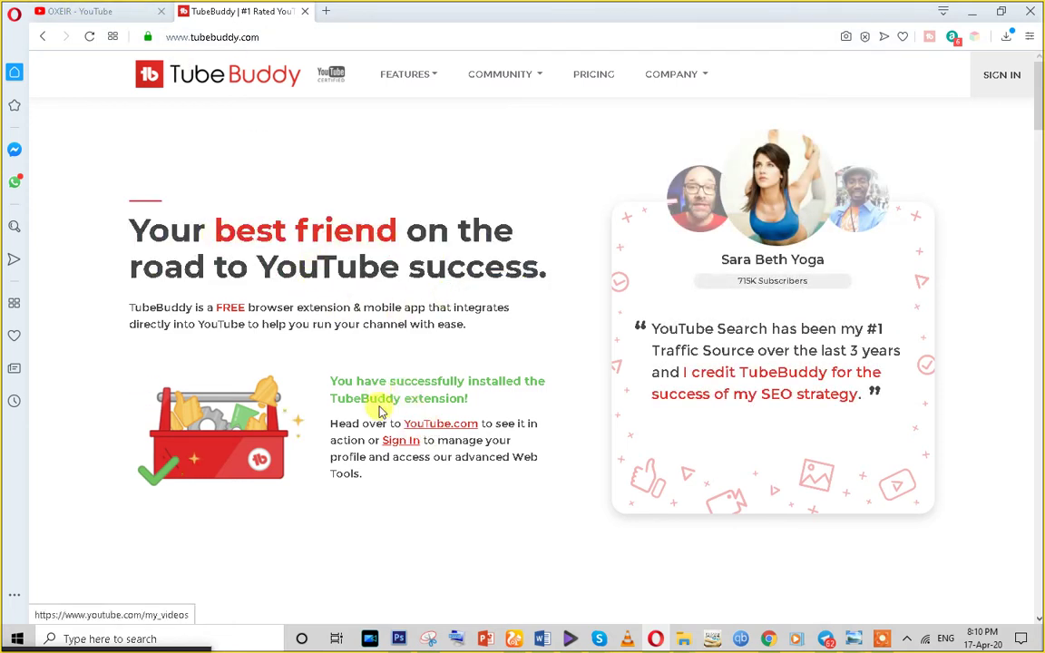
left_click_drag(327, 373, 483, 401)
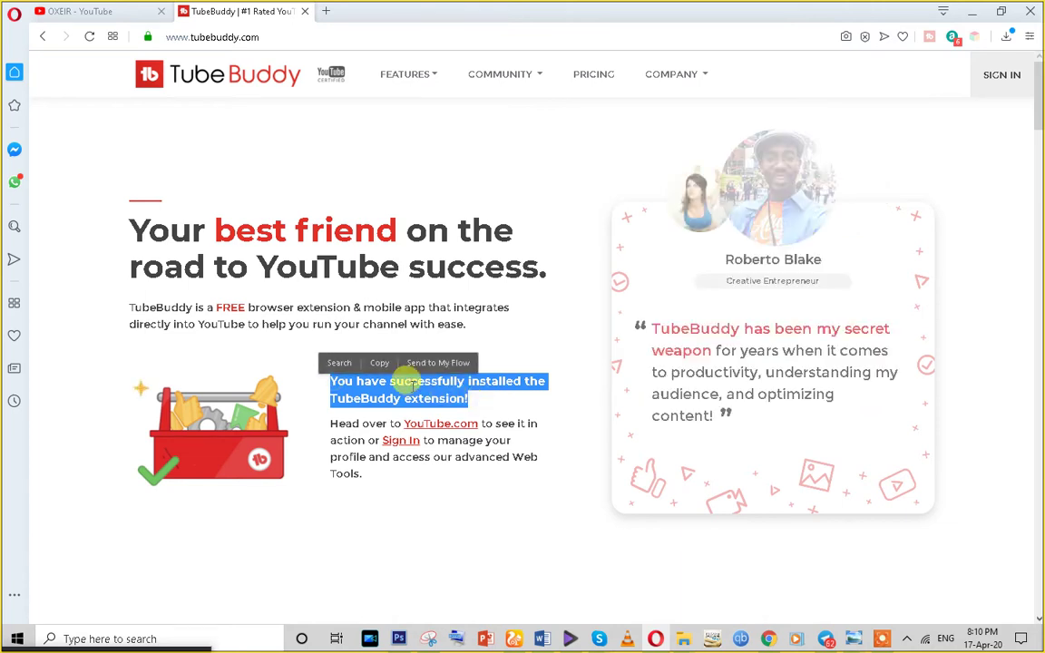
left_click(413, 386)
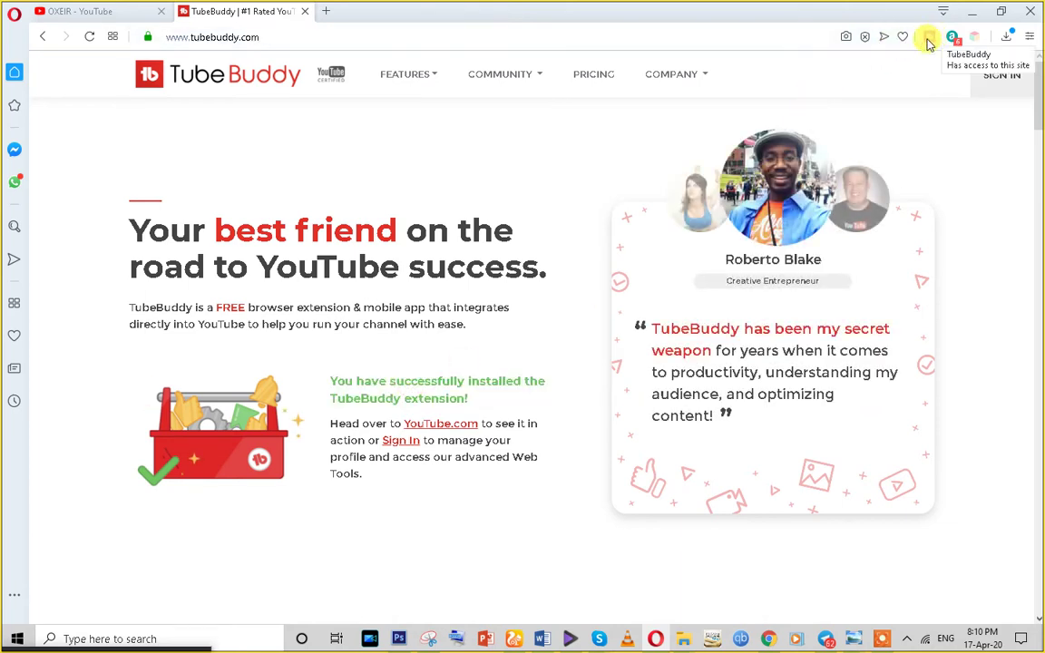
Sign in to TubeBuddy from the OXEIR channel page with the OXEIR brand account and allow it access to the Google account
left_click(75, 11)
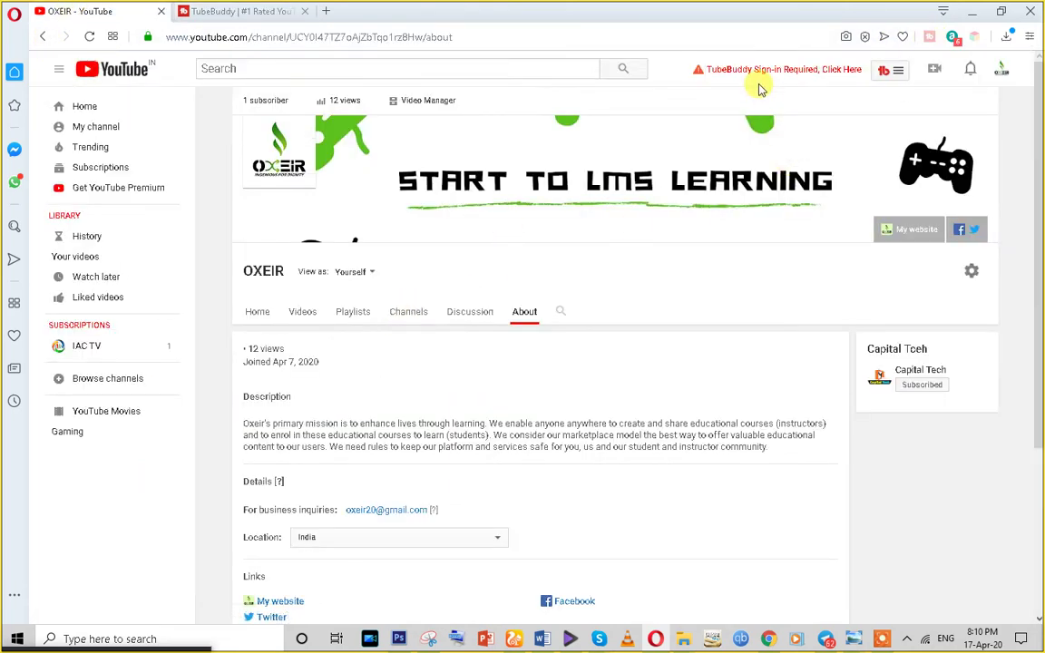
left_click(742, 74)
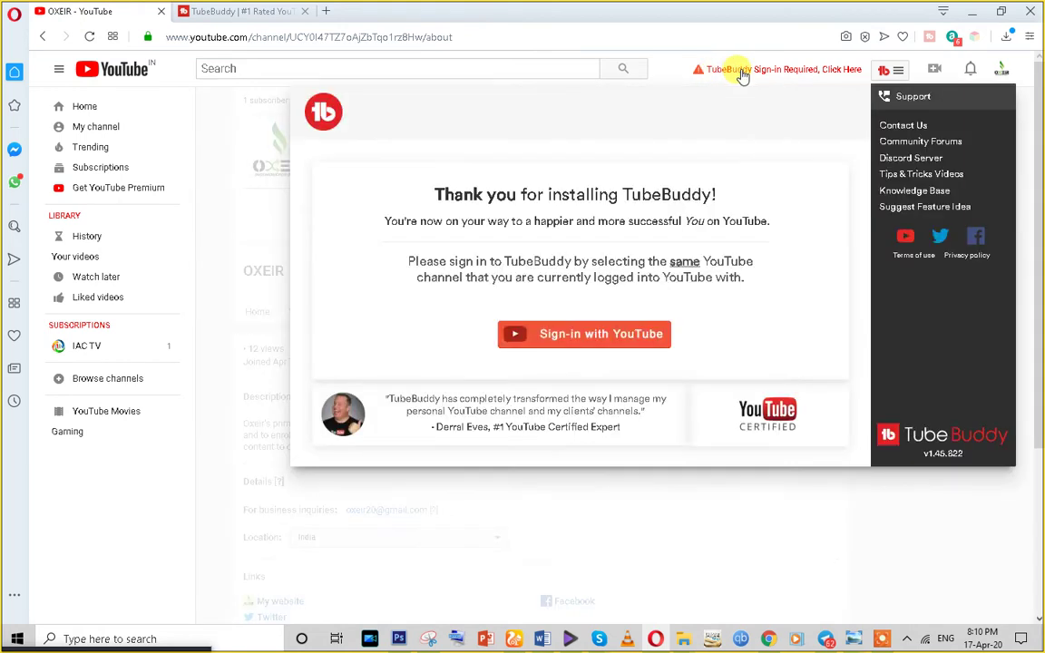
left_click(564, 343)
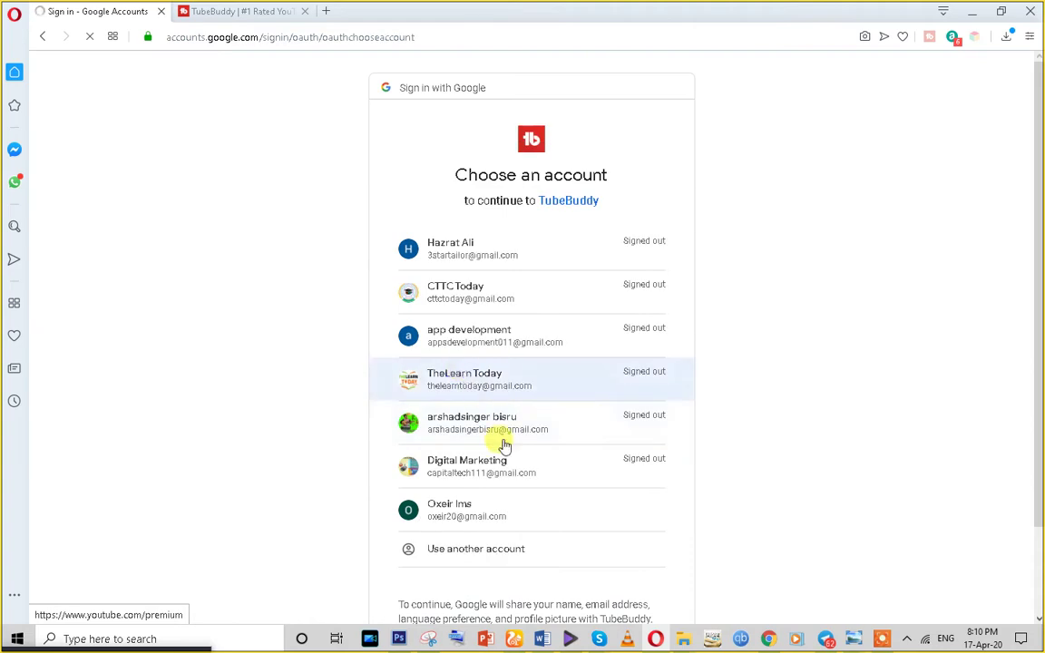
scroll(396, 505, "down", 2)
left_click(514, 442)
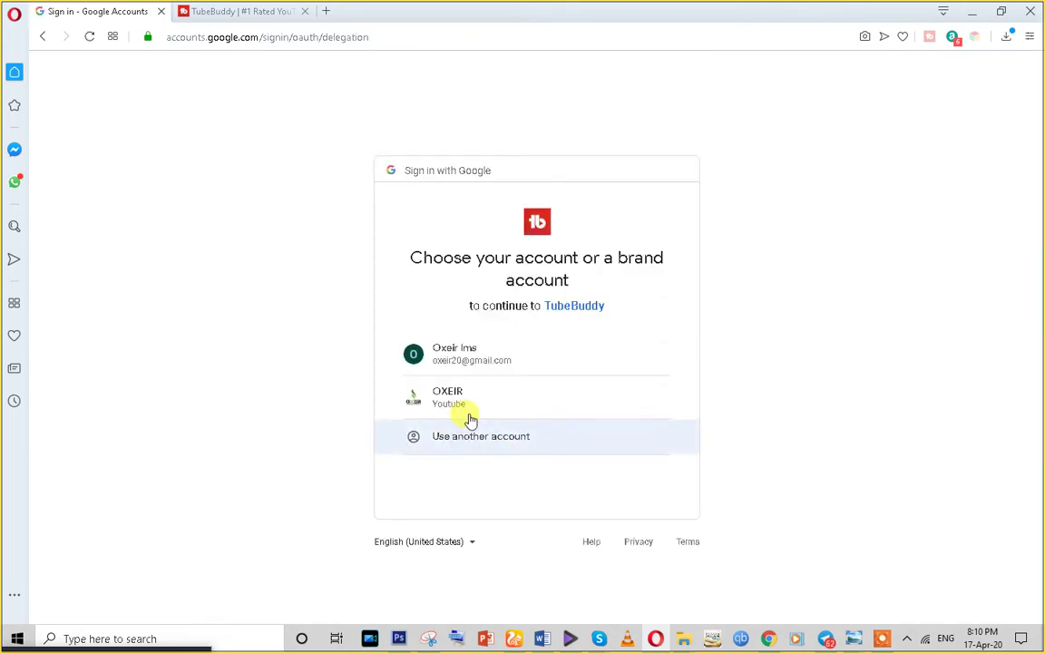
left_click(500, 402)
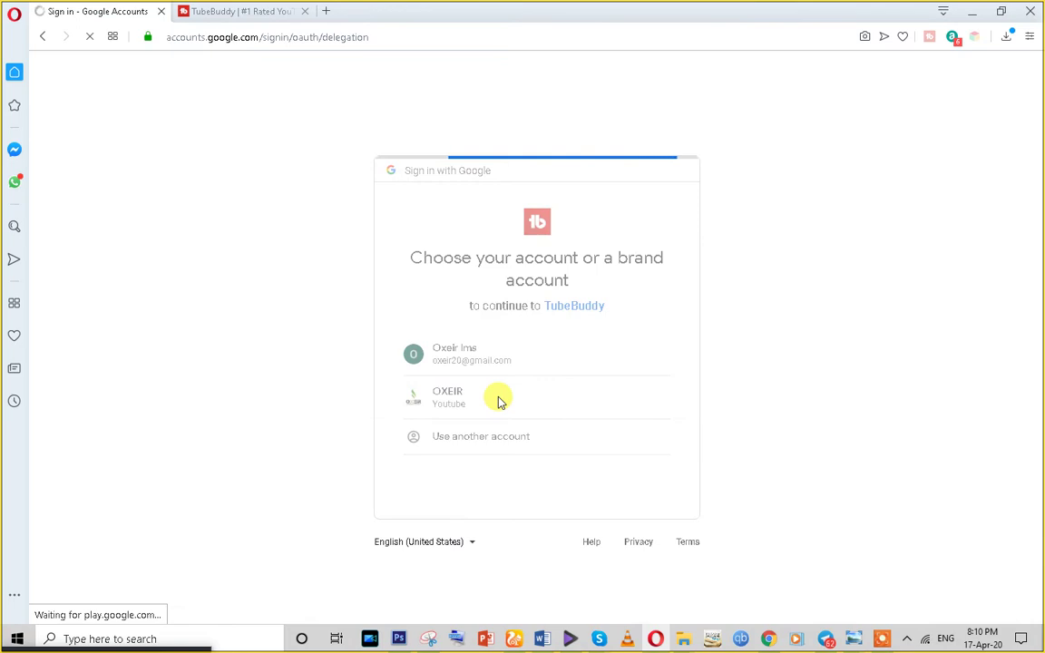
scroll(630, 563, "down", 1)
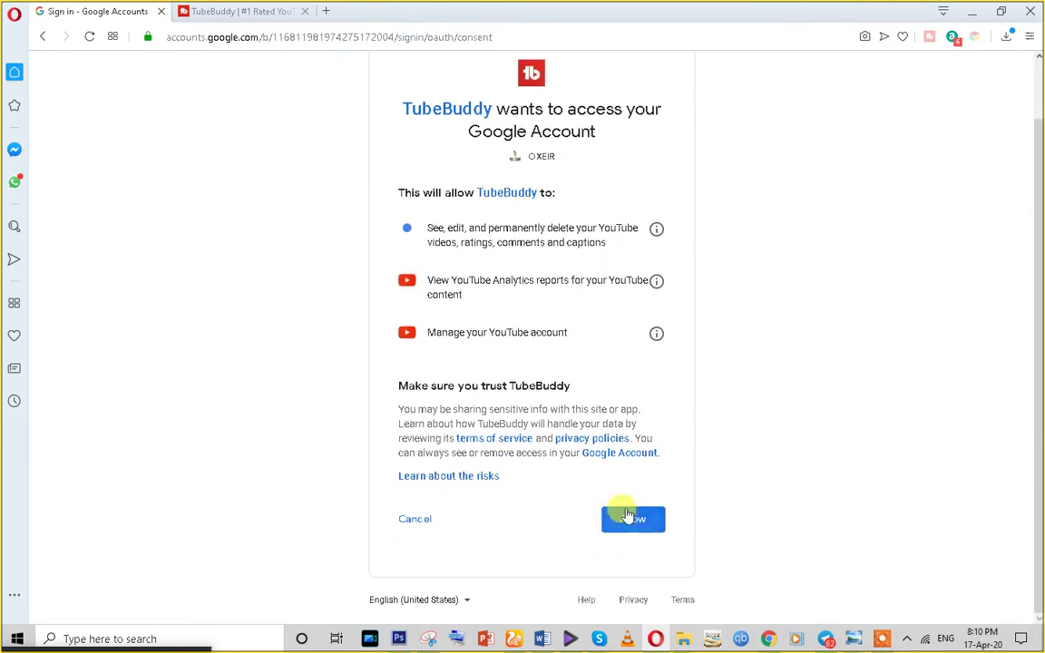
left_click(626, 515)
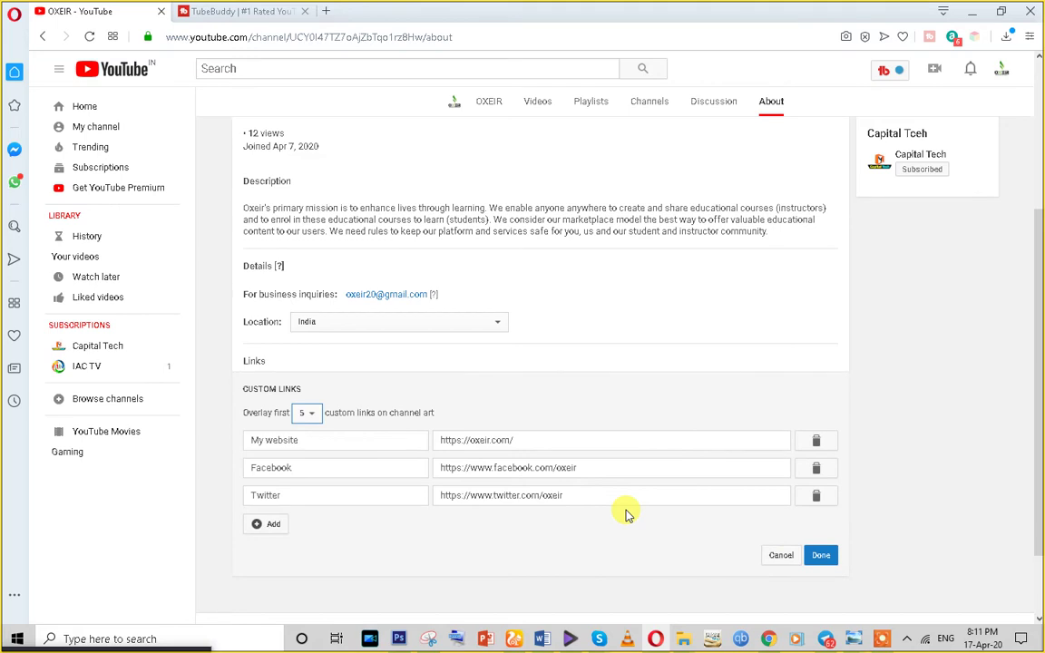
Feature the OXEIR Live Stream upload for returning subscribers on the channel's home page, leaving the optional heading empty
scroll(707, 436, "up", 3)
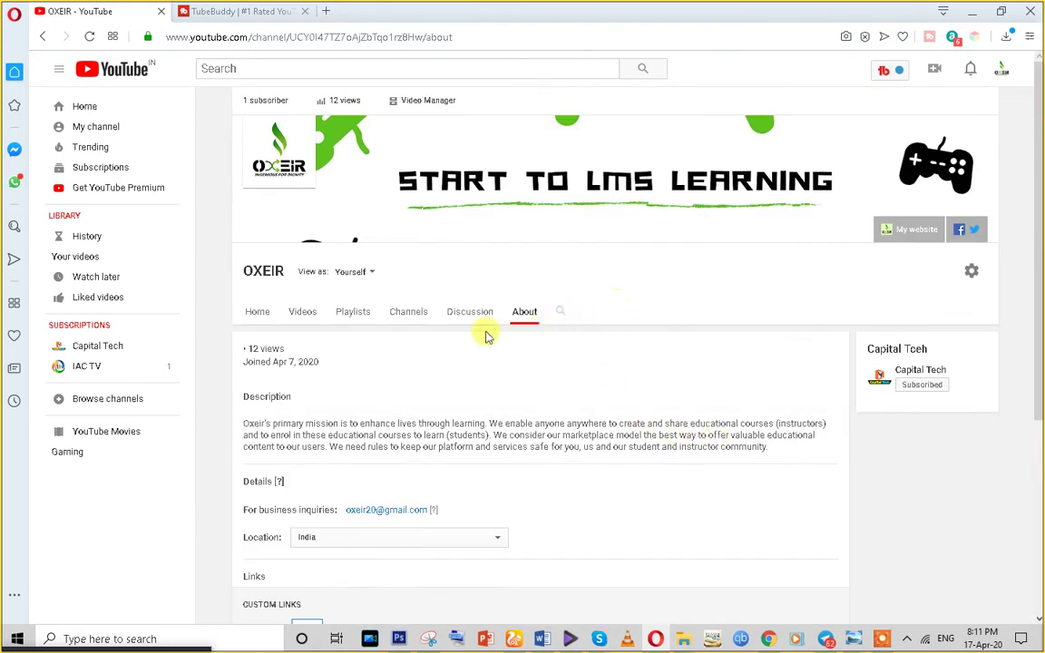
left_click(256, 318)
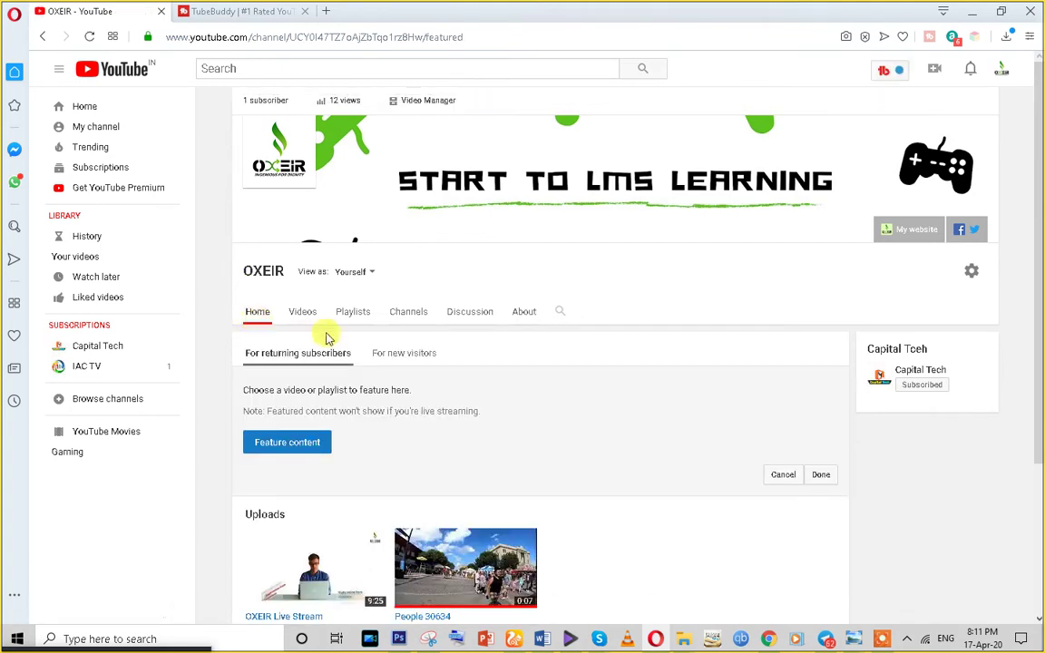
scroll(875, 380, "down", 3)
scroll(789, 429, "up", 3)
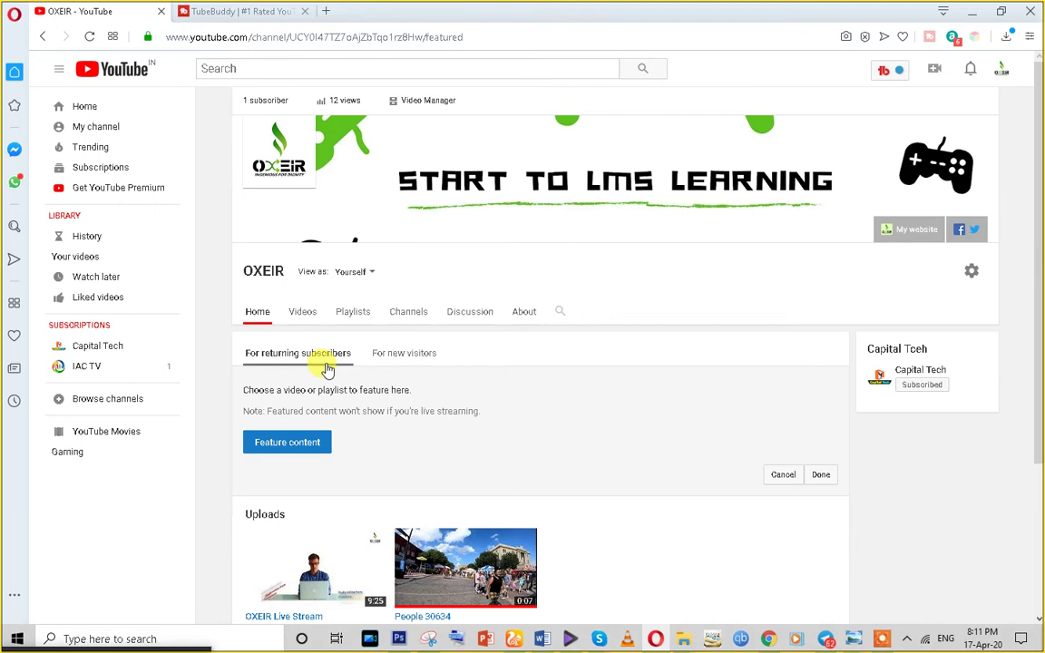
left_click(289, 442)
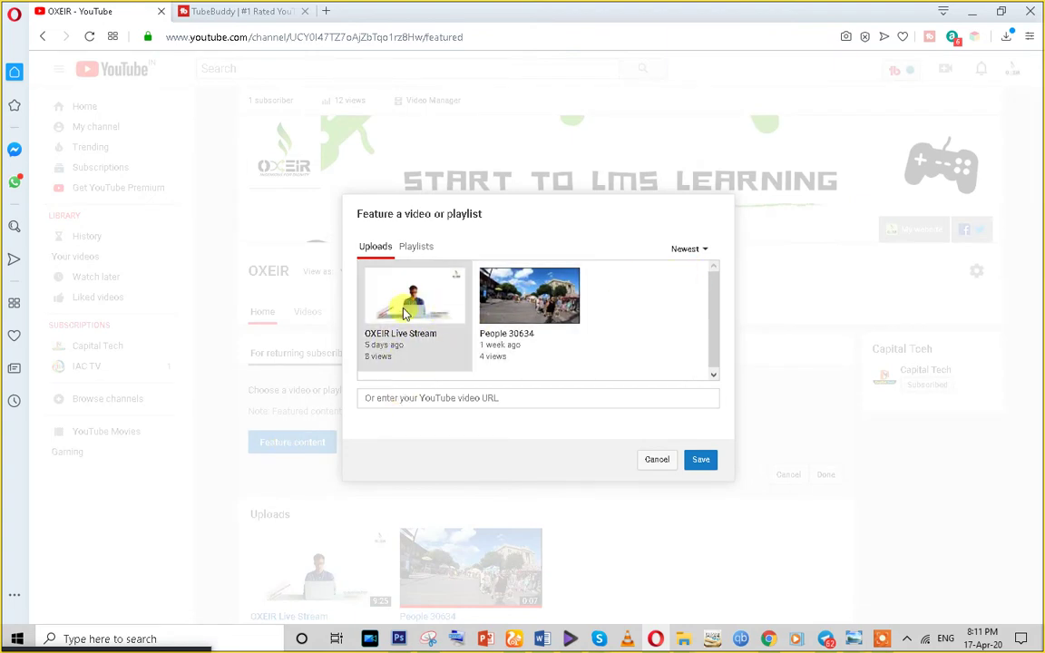
left_click(415, 247)
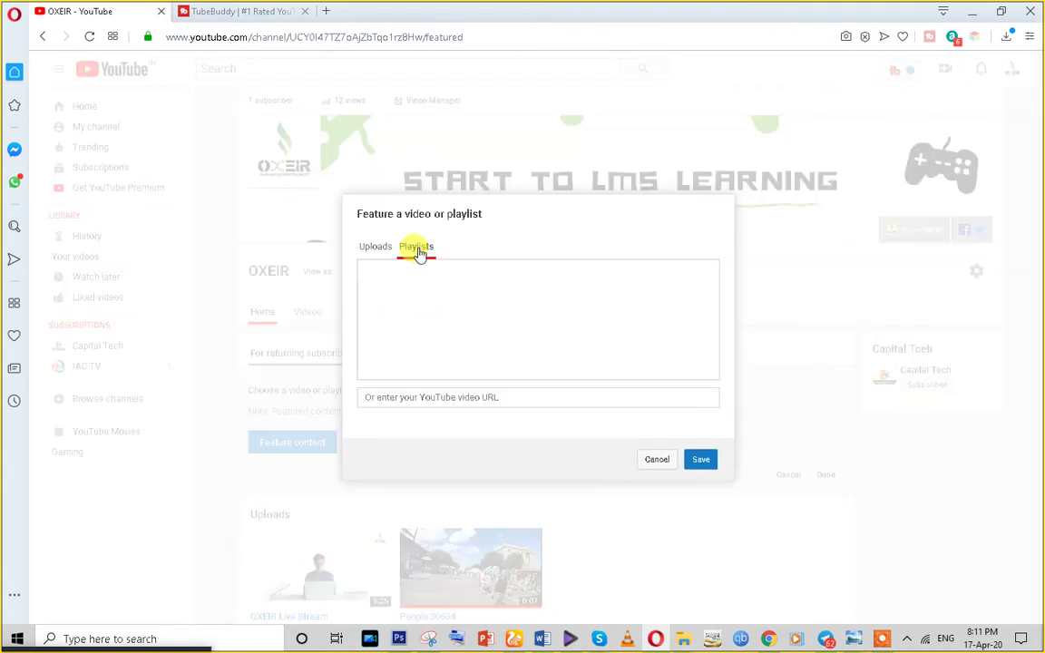
left_click(368, 254)
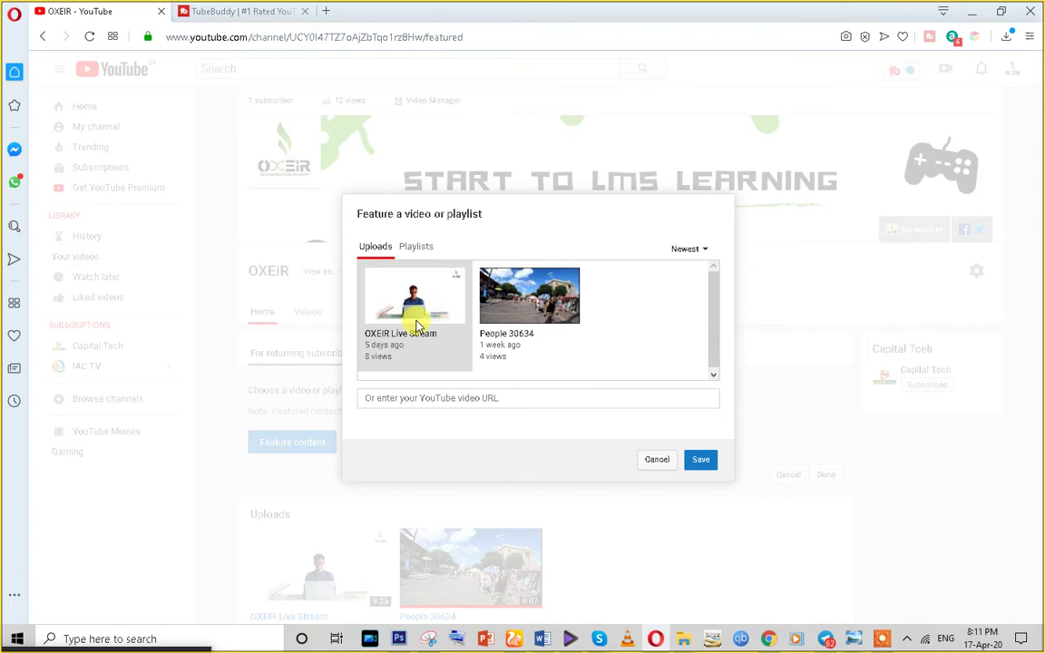
left_click(700, 461)
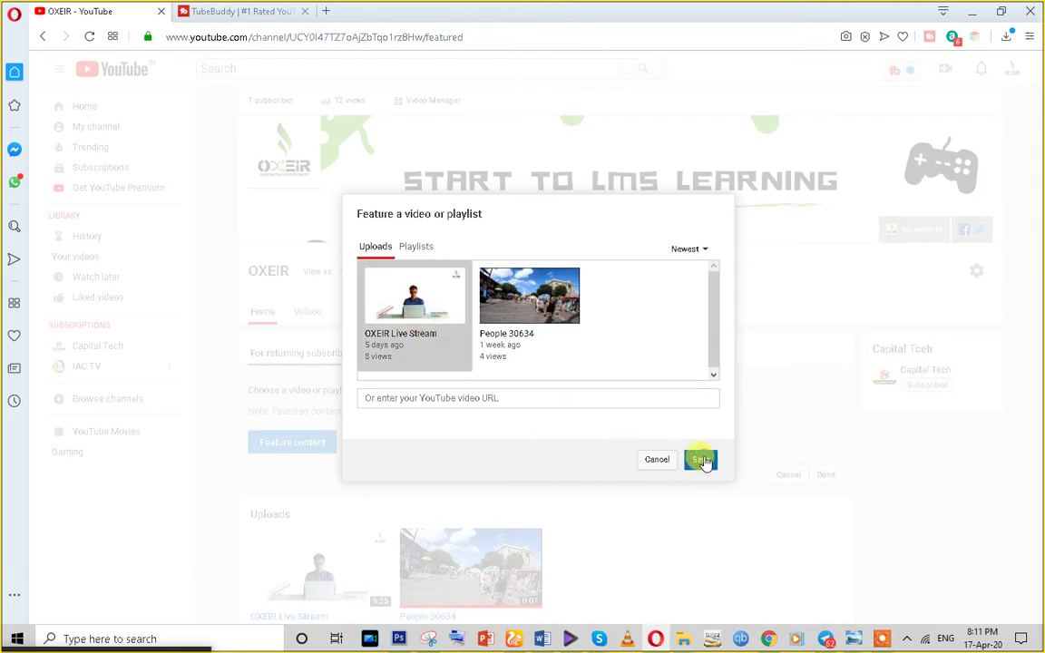
left_click(462, 383)
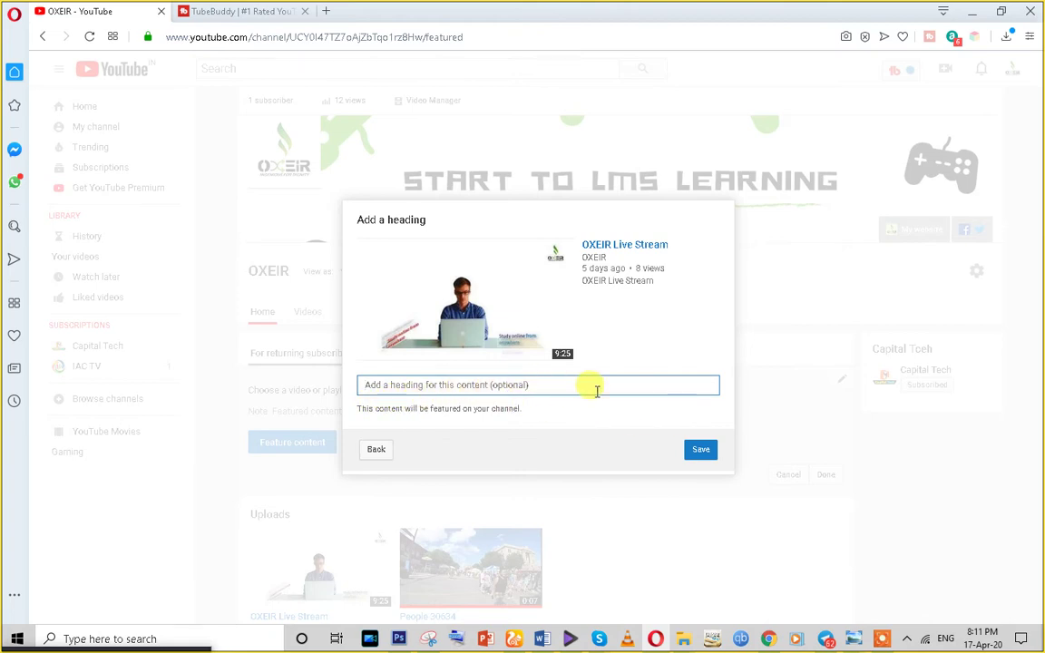
left_click(702, 453)
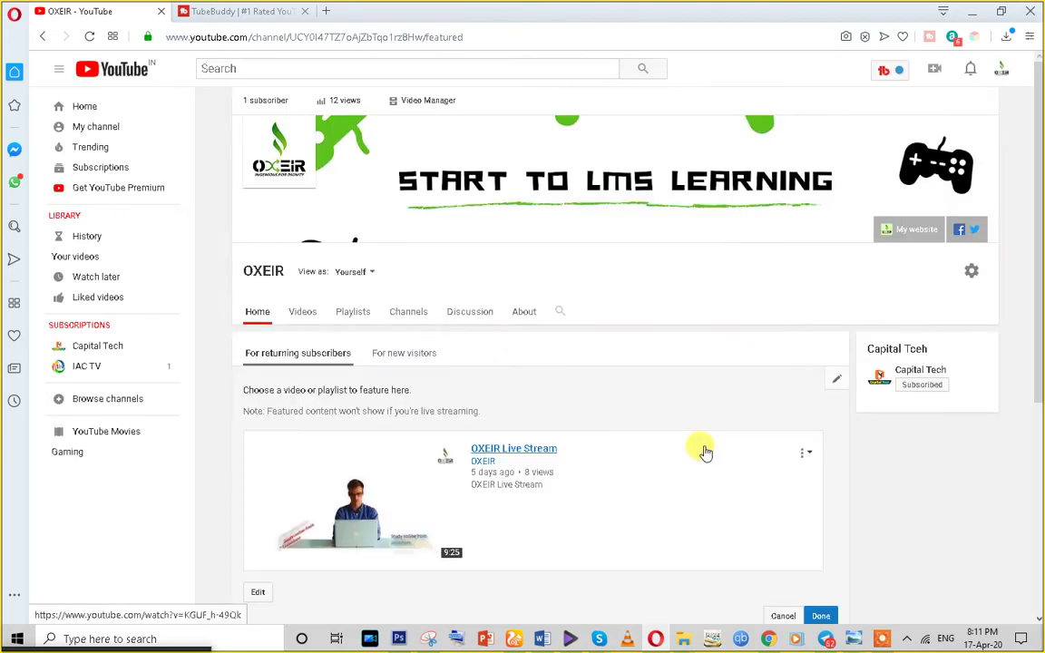
scroll(481, 405, "down", 2)
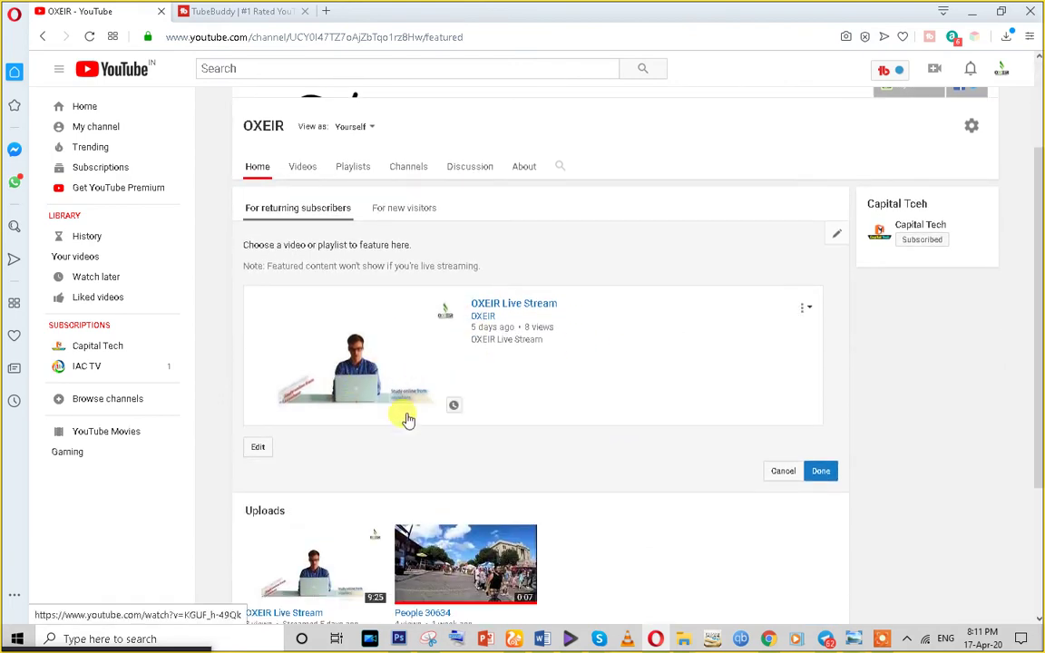
scroll(405, 418, "up", 1)
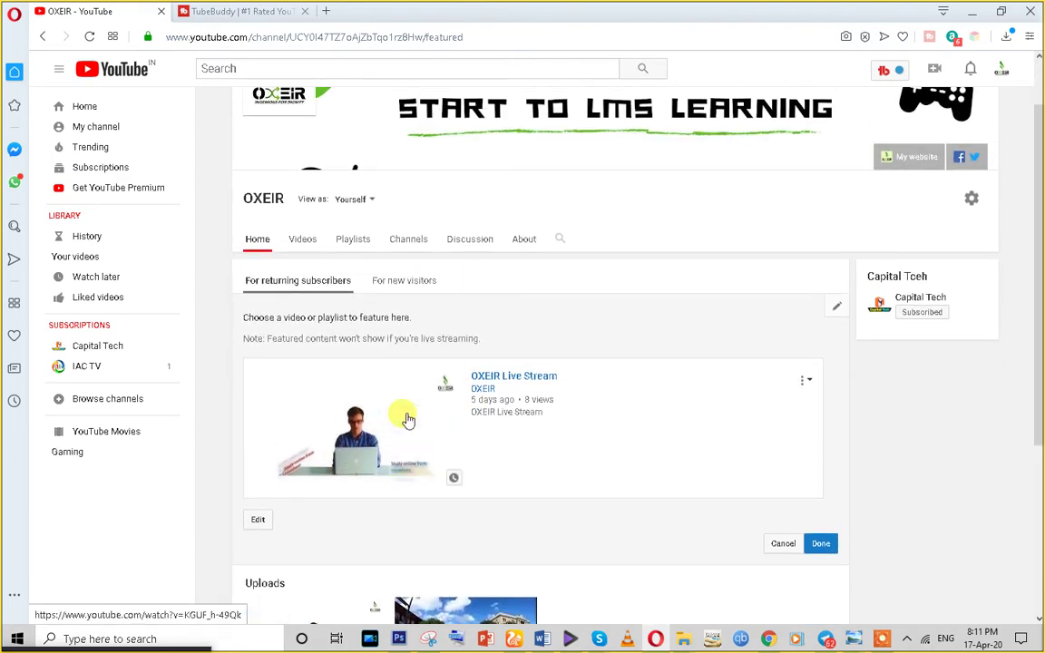
Try to set the channel trailer for new visitors from the Capital Tech channel's subscription-confirmation URL, and cancel the trailer selection
left_click(398, 283)
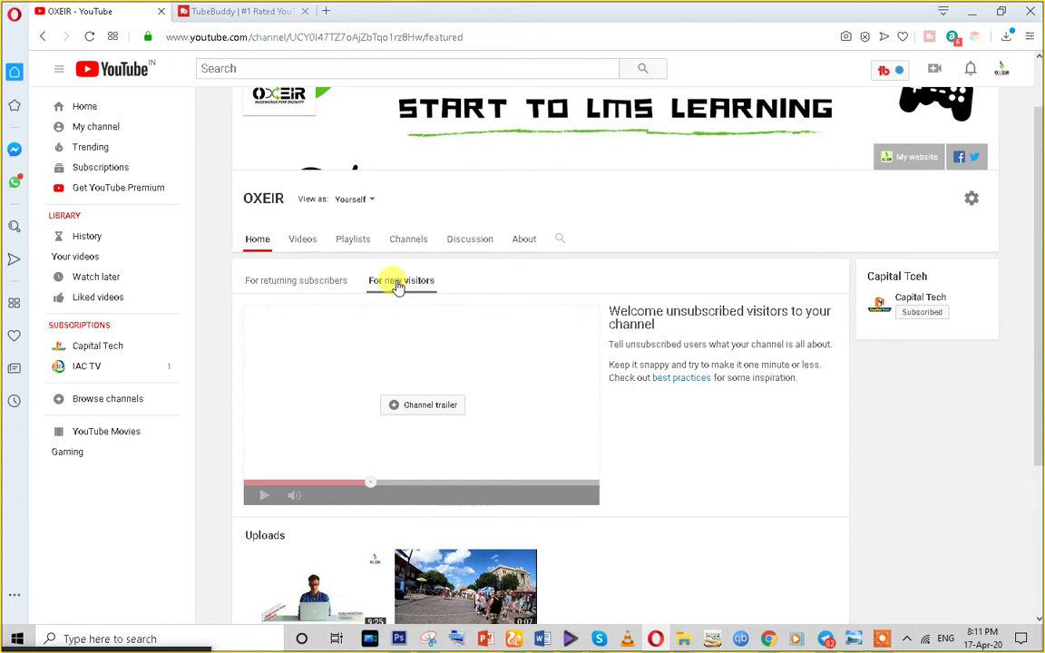
left_click(419, 406)
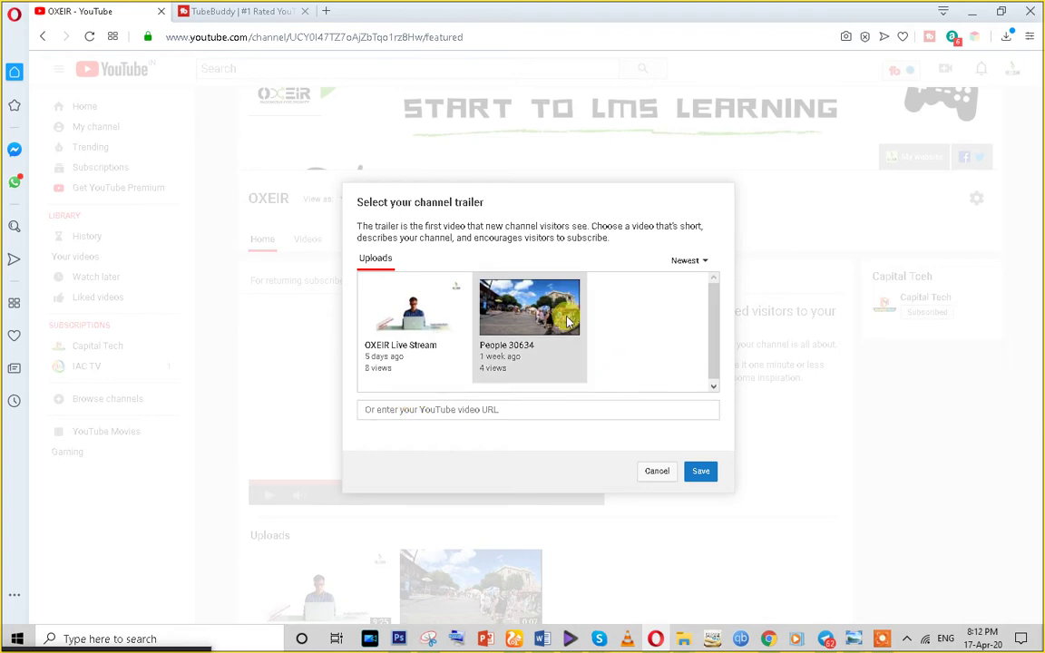
left_click(427, 410)
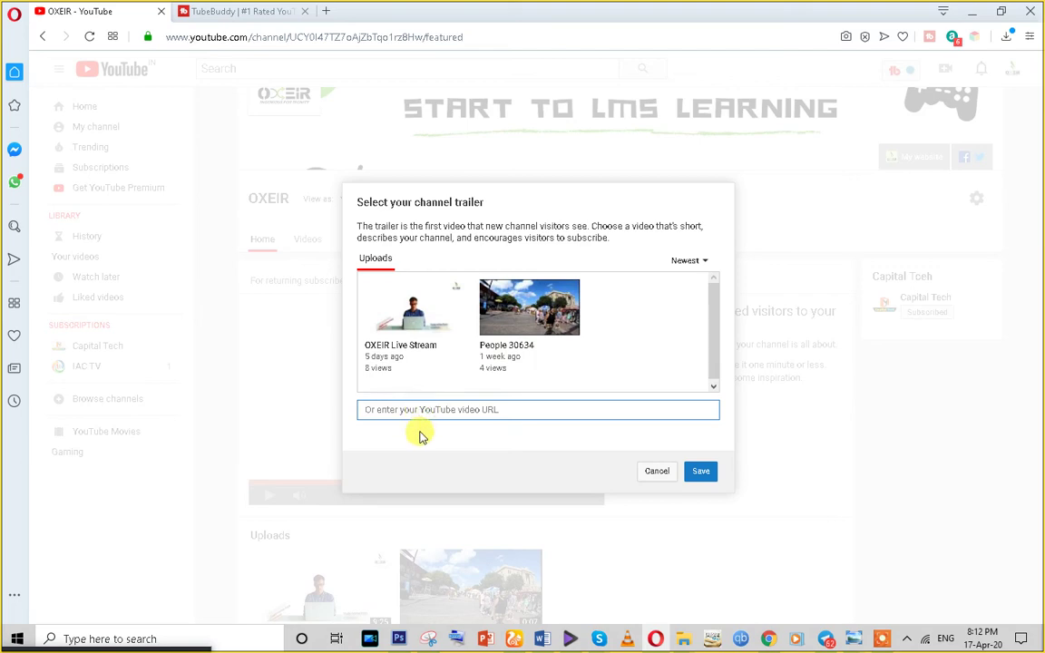
type("https://www.youtube.com/channel/UCQ8J_A7woRg57hKxWUh29Qw?sub_confirmation=1")
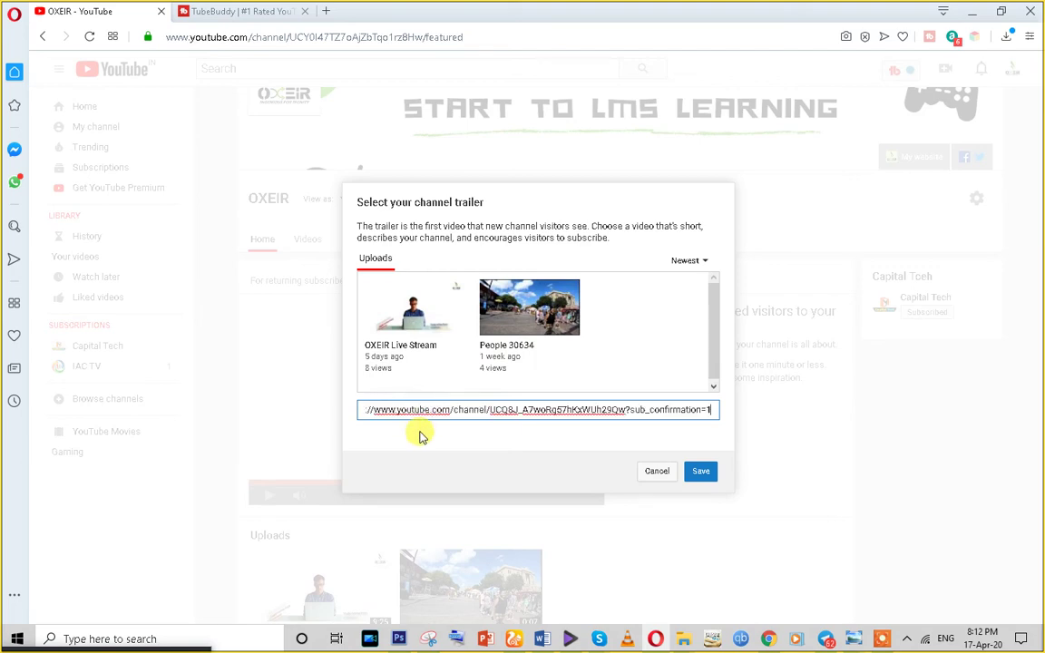
left_click(701, 473)
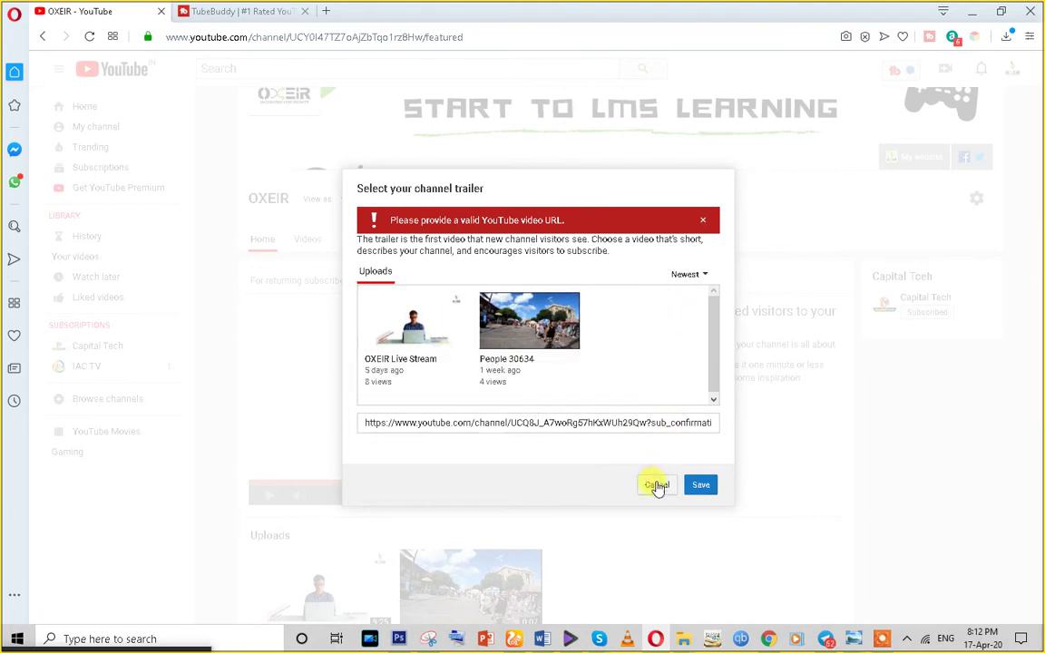
left_click(657, 486)
left_click(389, 37)
left_click(376, 34)
double_click(376, 37)
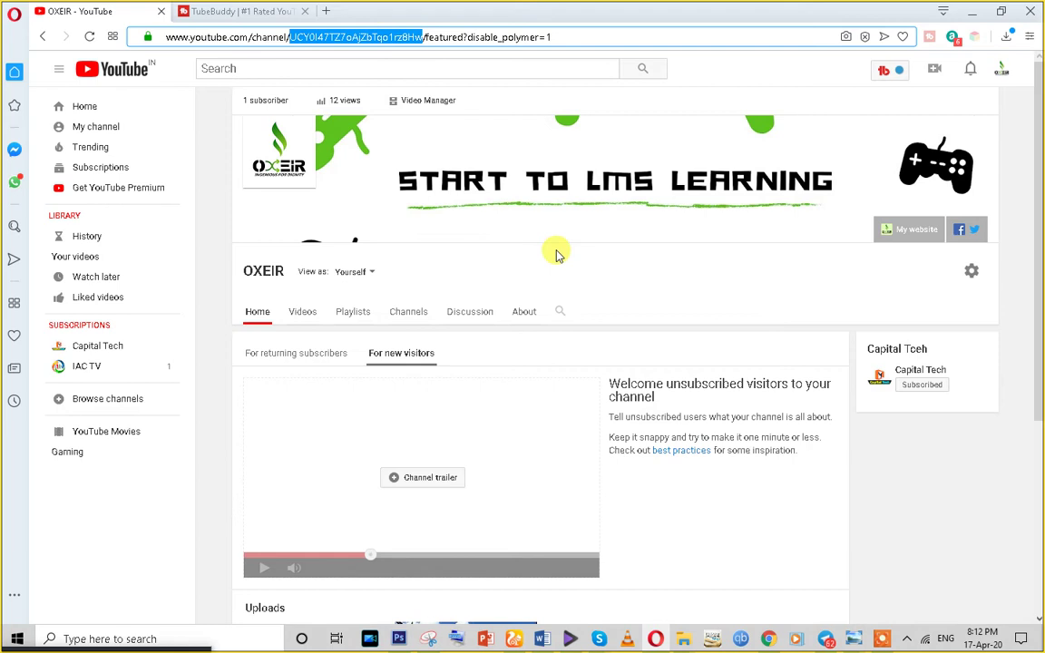
left_click(556, 254)
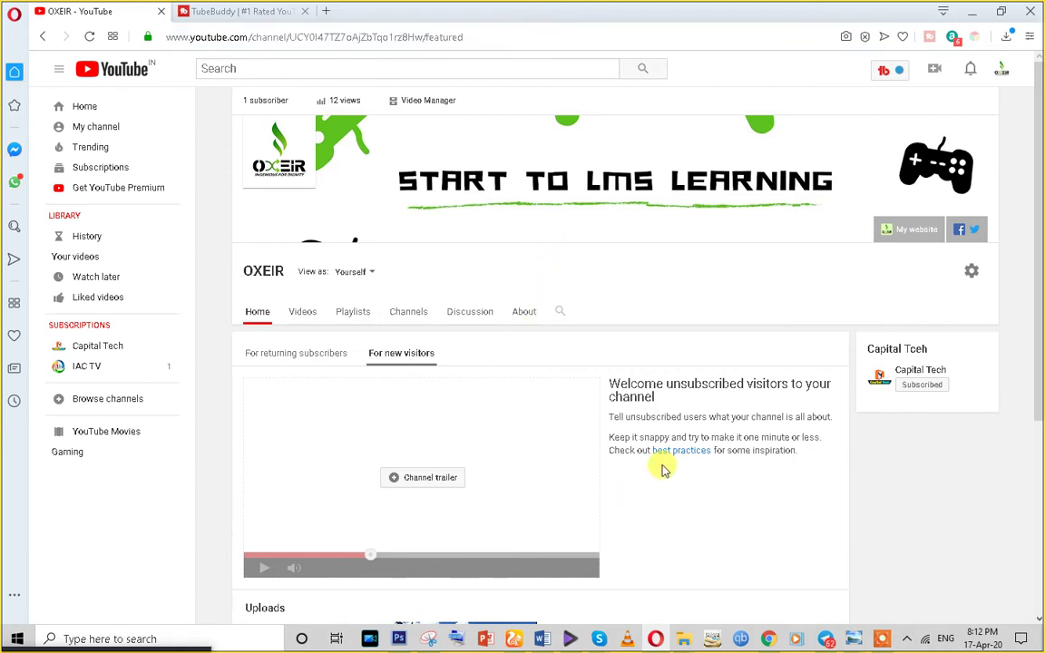
scroll(556, 417, "down", 5)
scroll(553, 416, "up", 5)
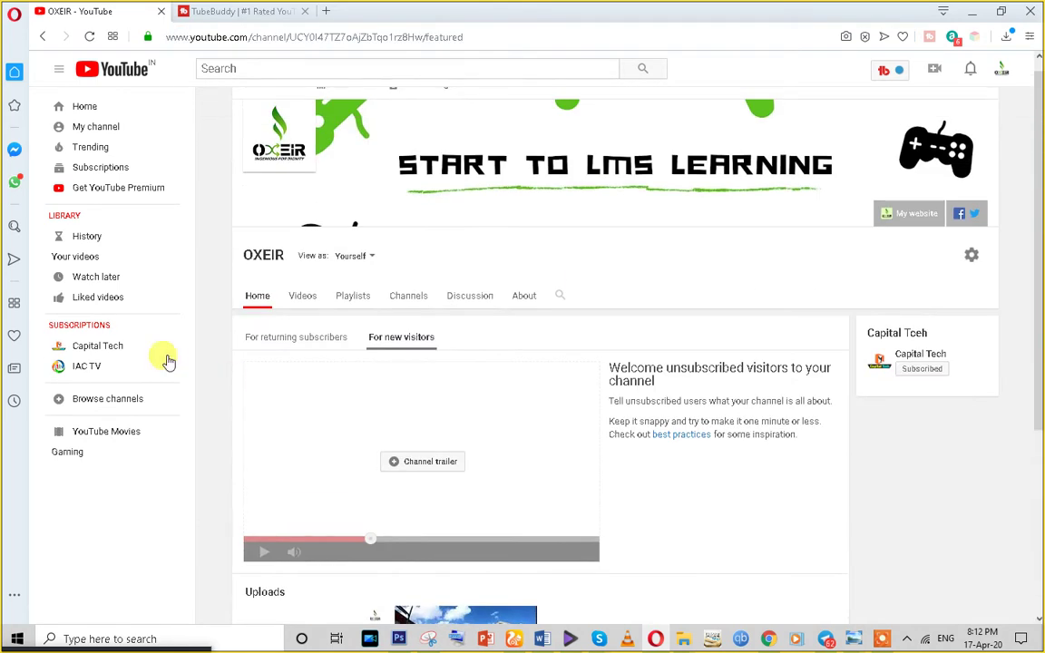
From the OXEIR channel page, look through the TubeBuddy menu and the Go live page, and return to the channel page
left_click(264, 274)
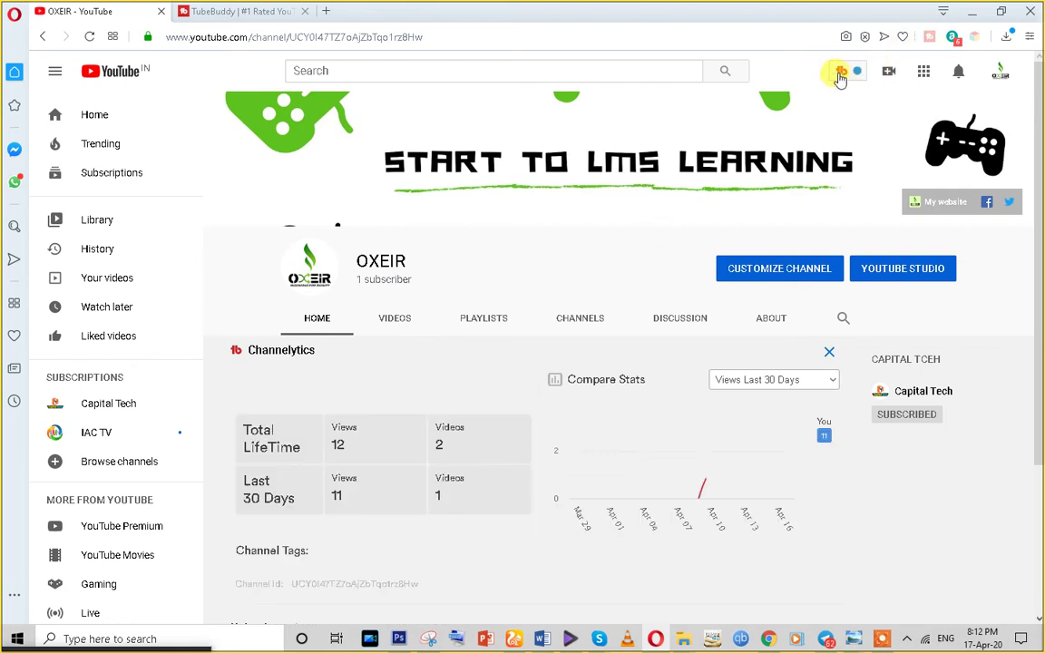
left_click(843, 73)
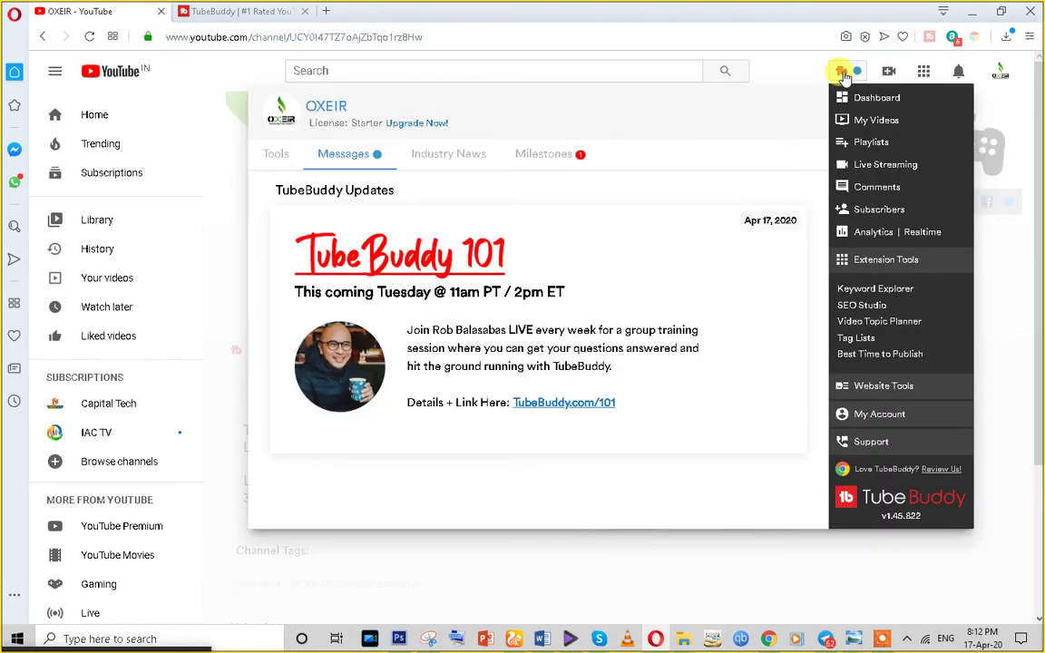
left_click(889, 75)
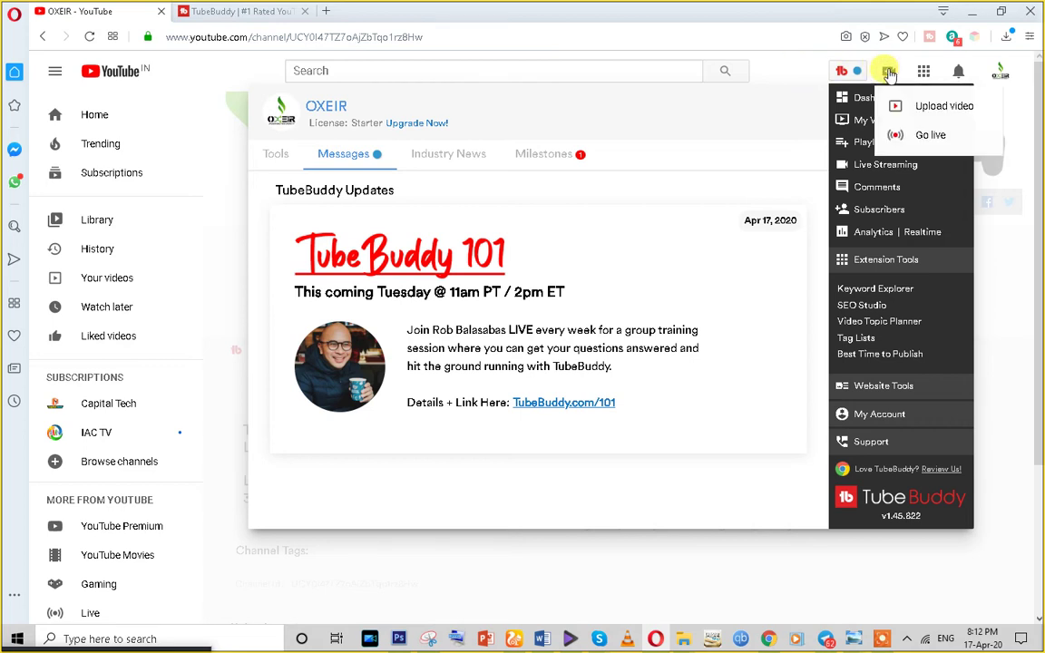
left_click(934, 137)
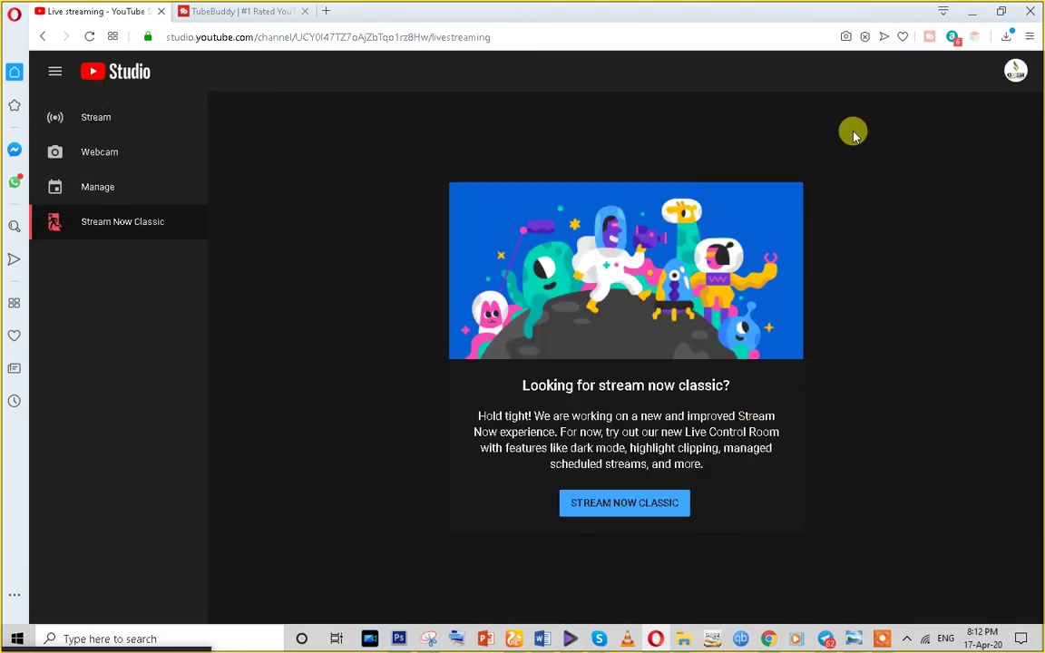
left_click(43, 38)
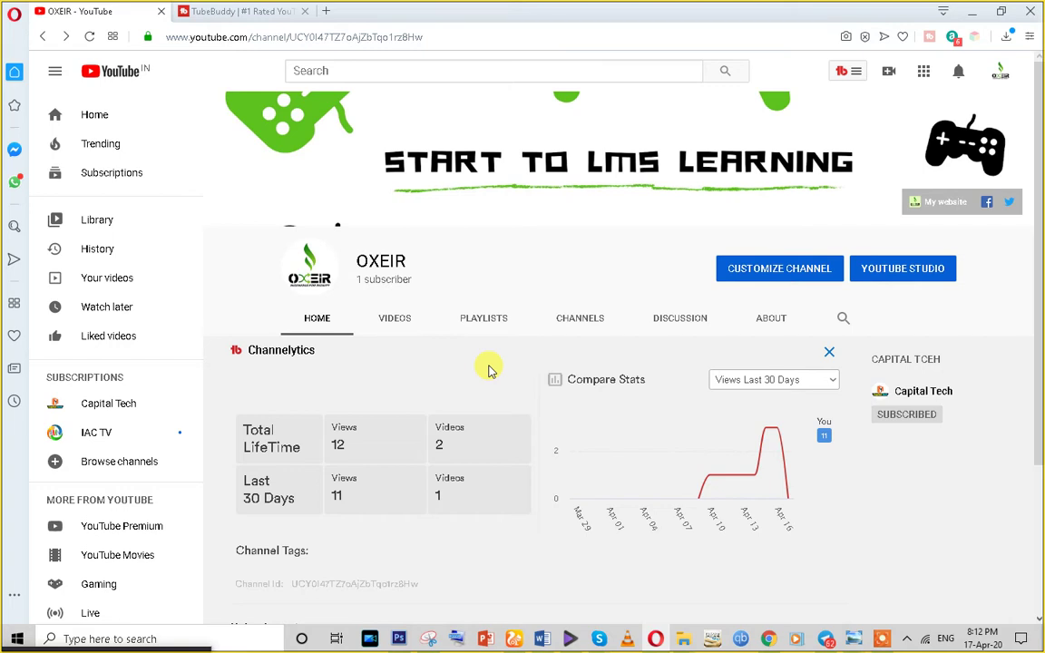
Switch to Chrome and look over the Capital Tech channel's home page and list of uploaded videos
mouse_move(774, 434)
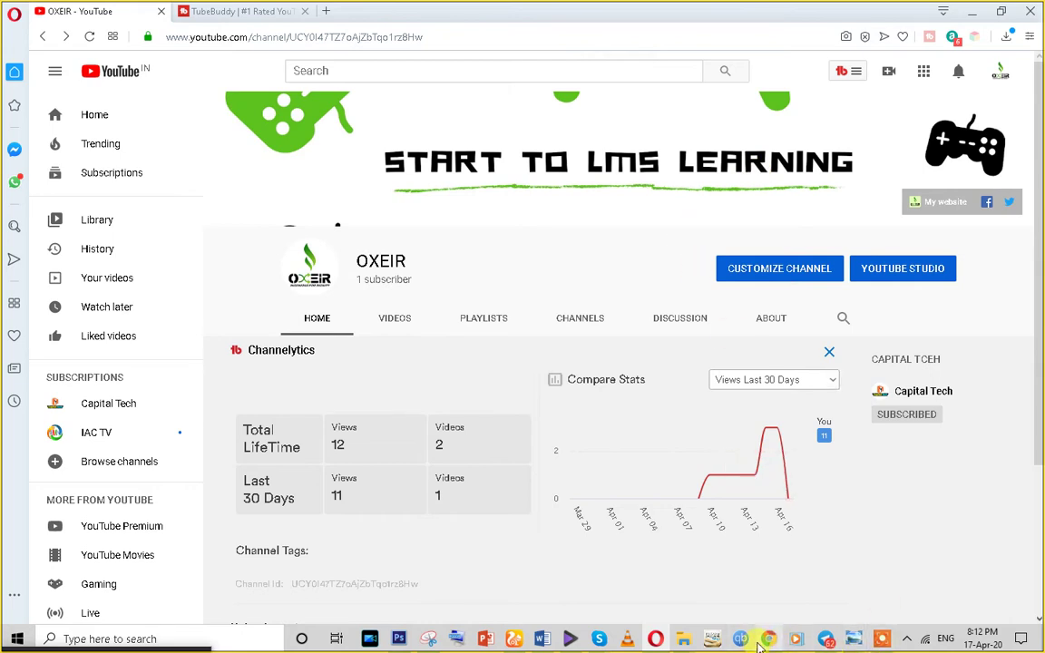
mouse_move(765, 641)
left_click(753, 567)
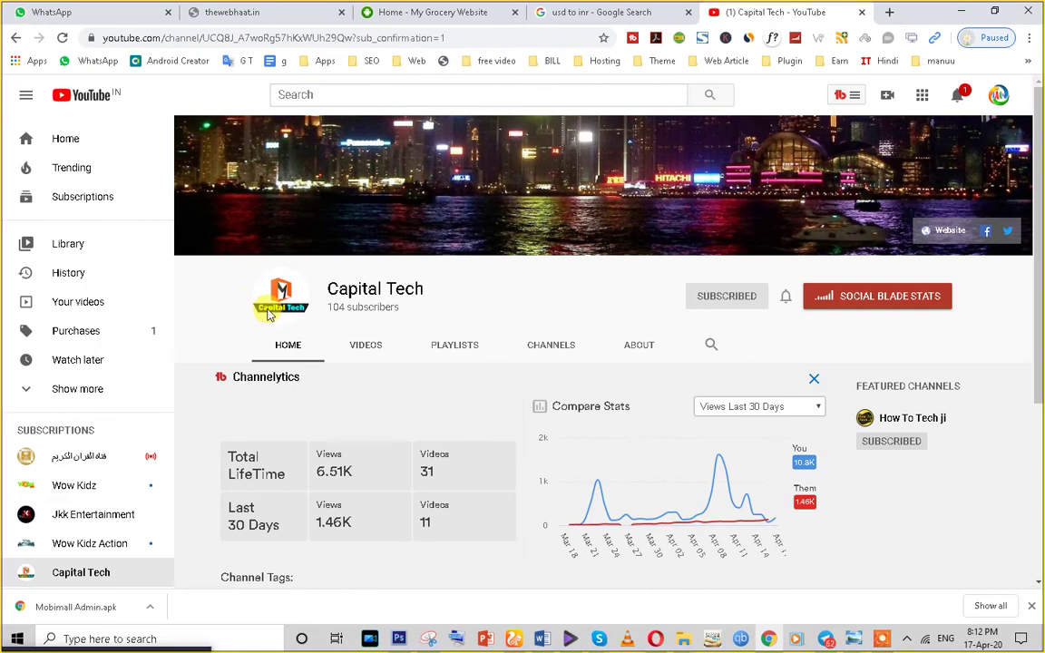
scroll(408, 372, "down", 4)
scroll(409, 375, "up", 4)
left_click(366, 347)
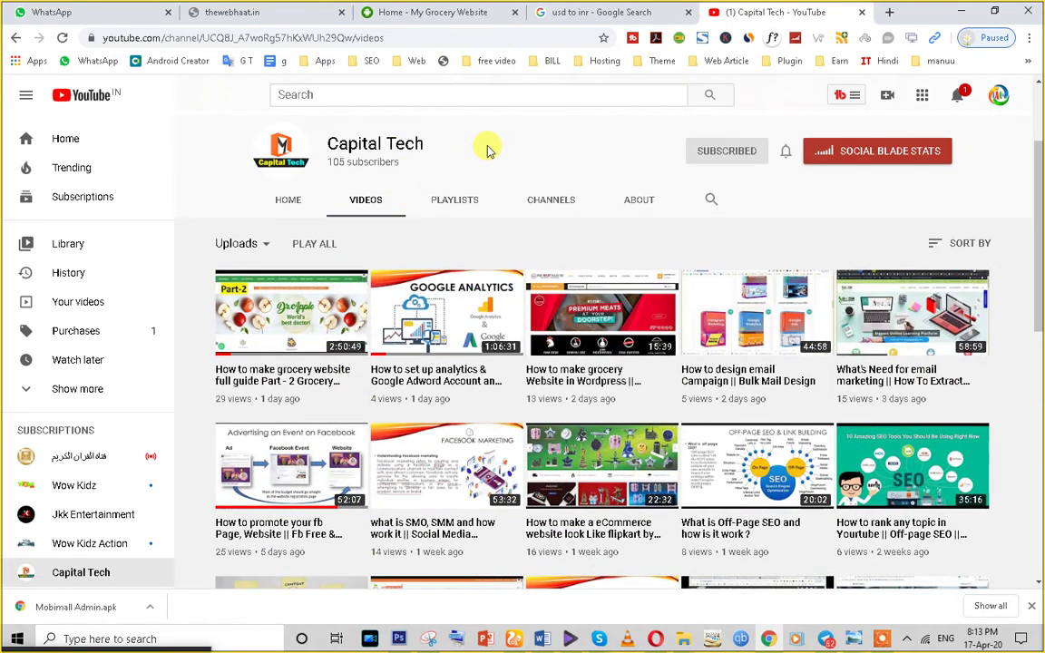
scroll(486, 149, "up", 2)
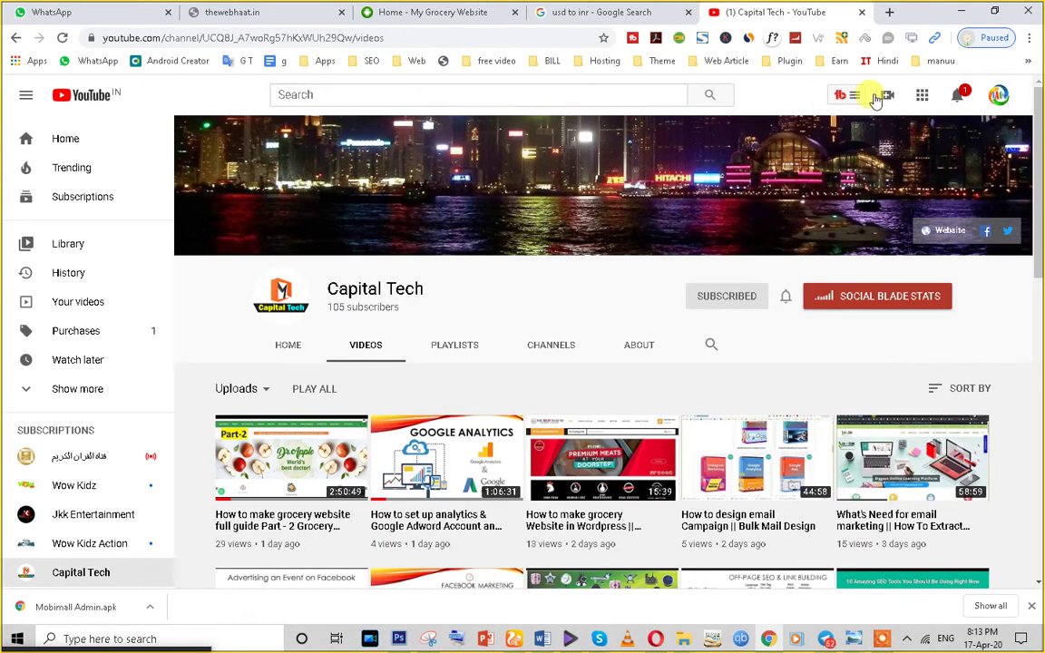
Check the channels available under the signed-in IAC TV account, and return to the Capital Tech videos page
left_click(998, 95)
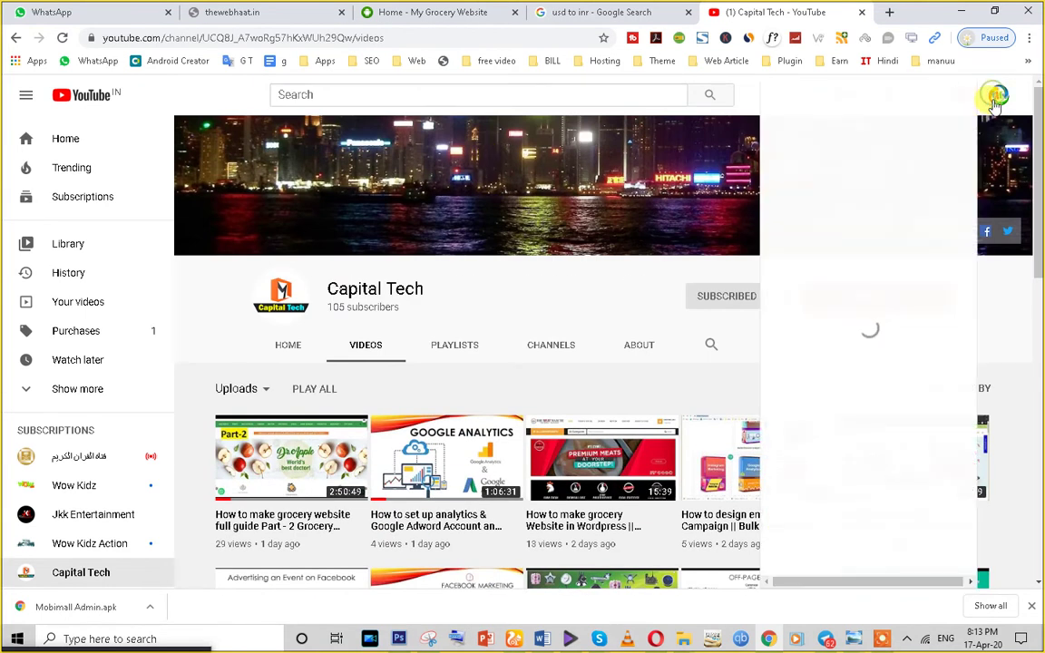
left_click(944, 248)
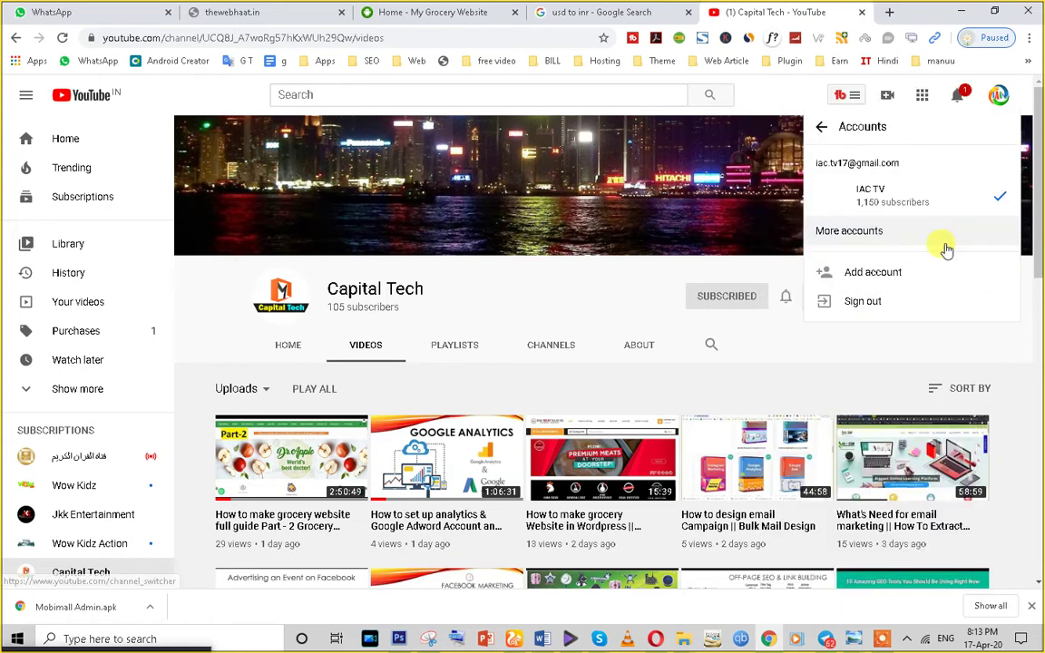
left_click(860, 232)
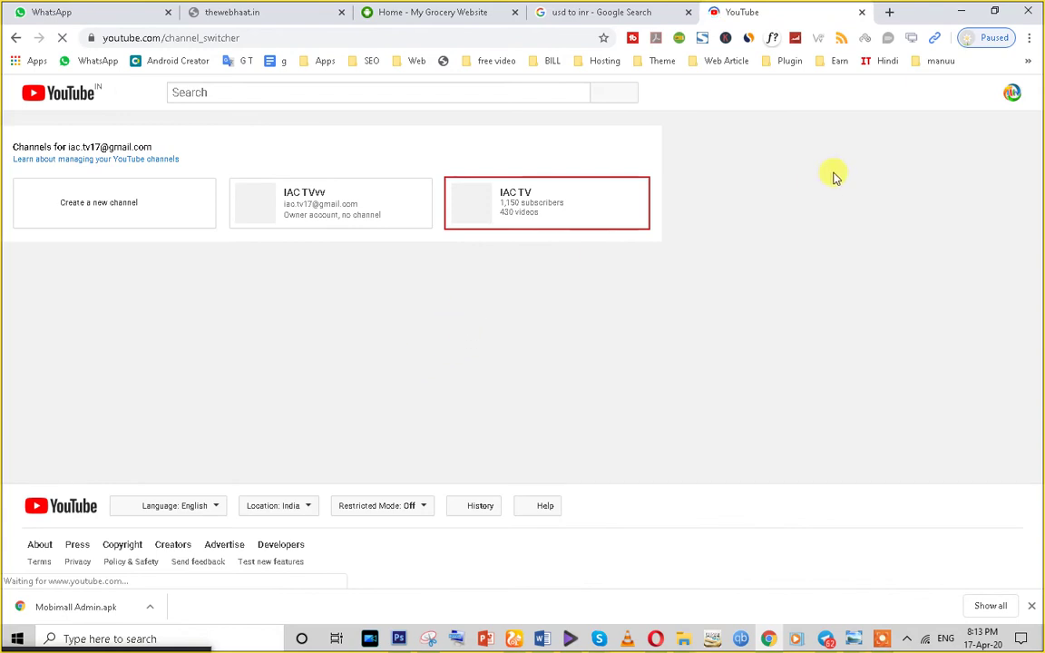
left_click(16, 38)
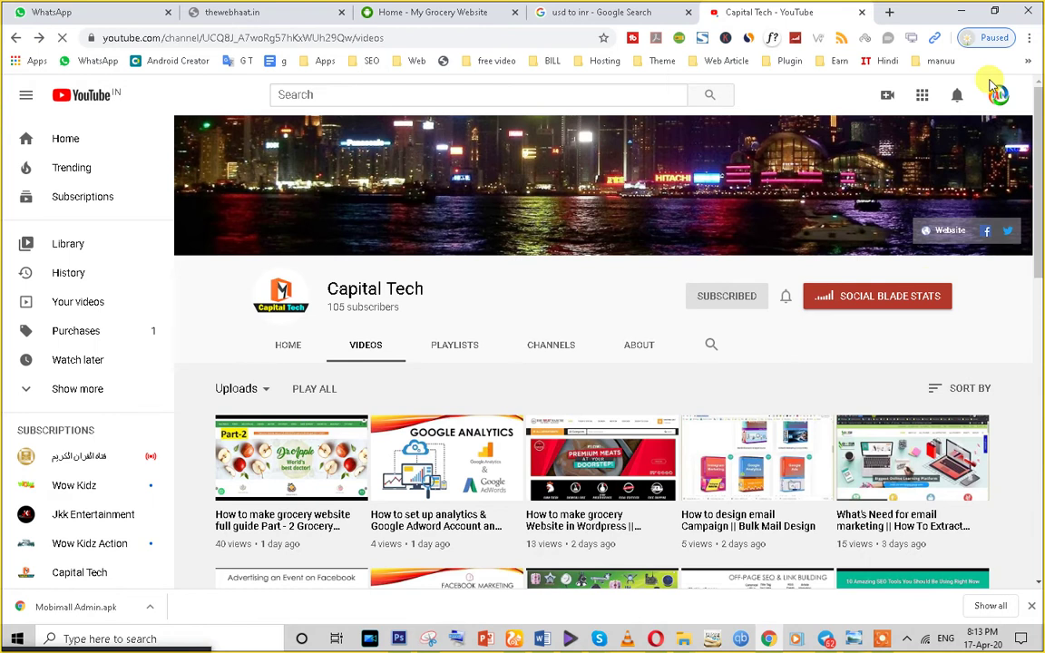
Add the Digital Marketing Google account to YouTube, entering and submitting its account password
left_click(999, 95)
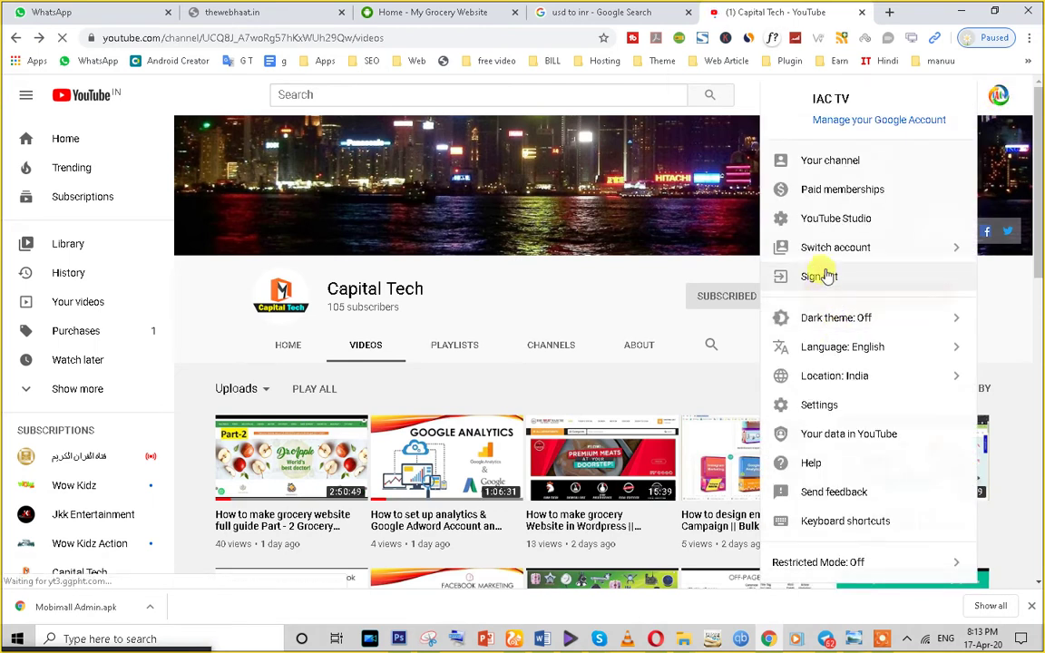
left_click(884, 252)
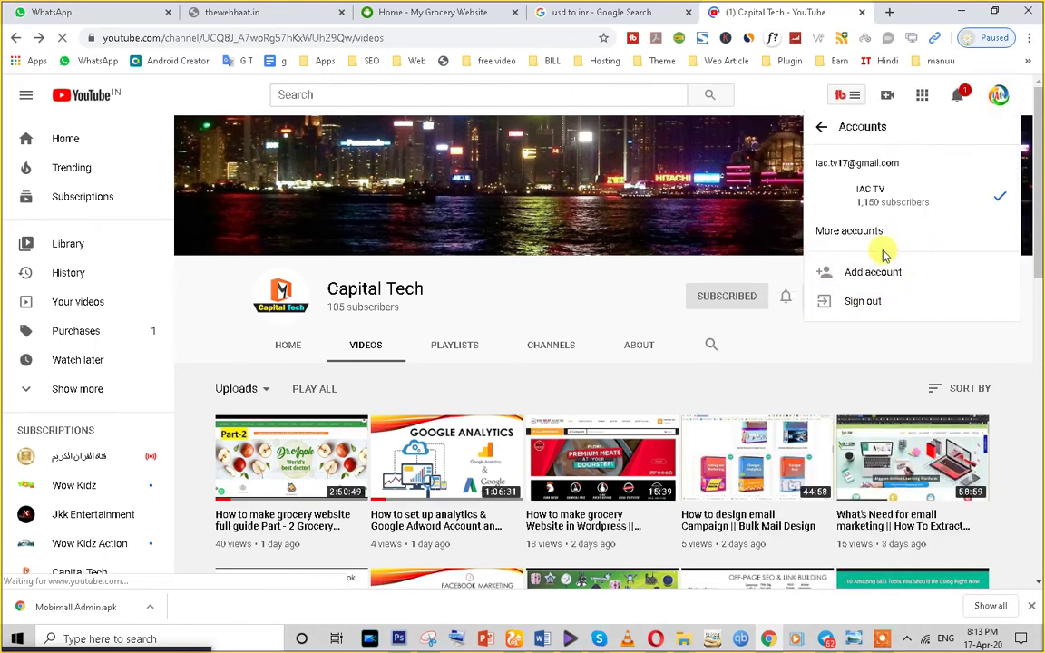
left_click(863, 272)
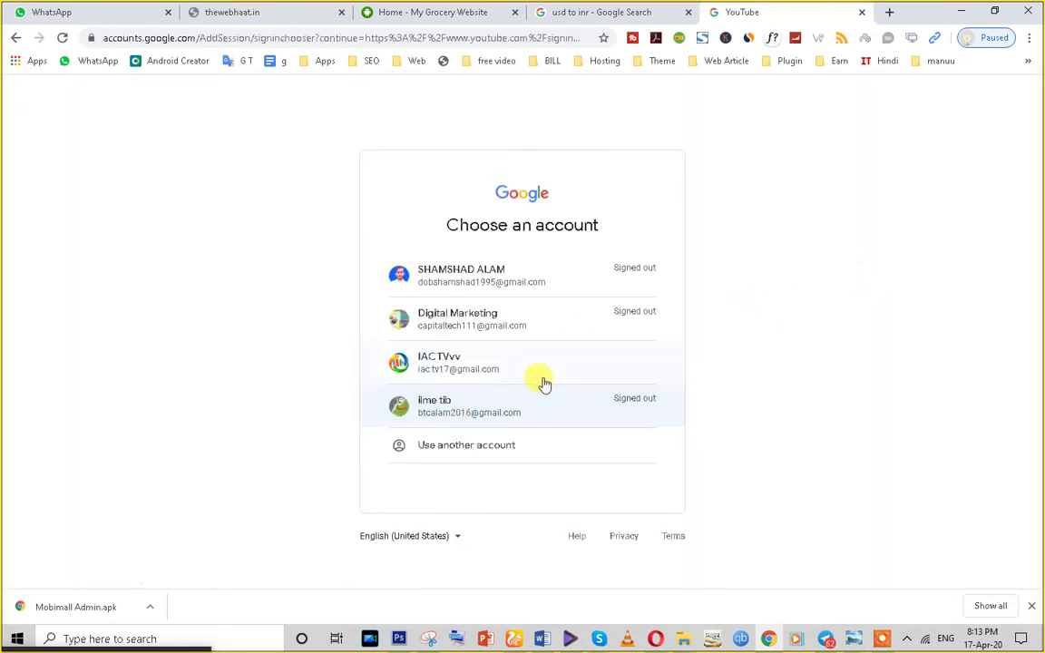
left_click(511, 330)
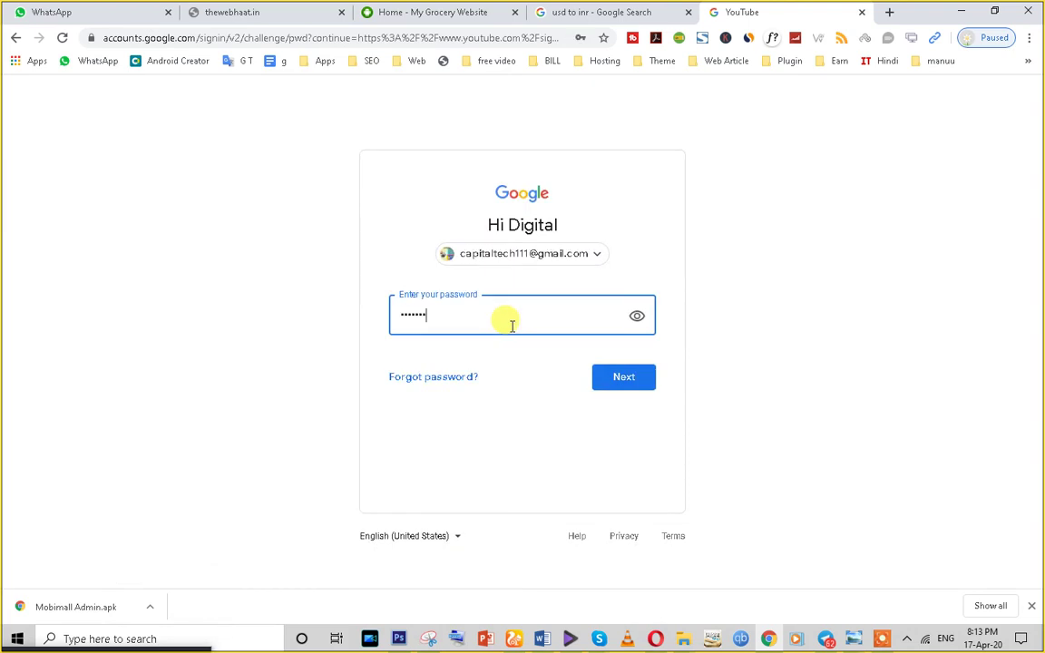
key("Return")
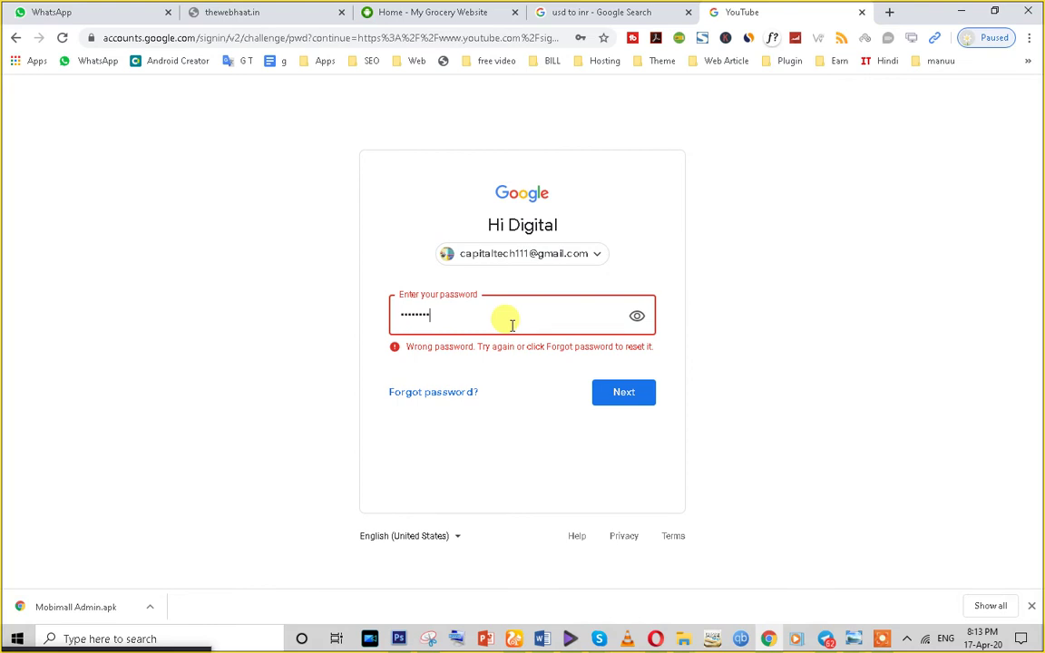
left_click(619, 393)
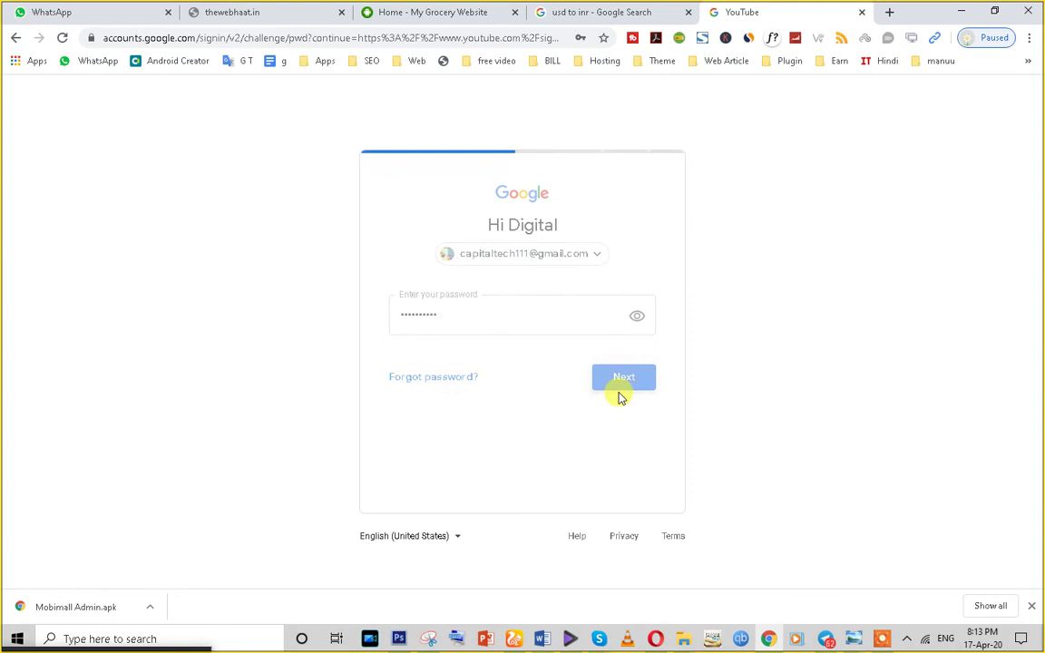
Switch back to Opera and start a video upload on the OXEIR channel, dismissing the new YouTube Studio introduction
left_click(655, 639)
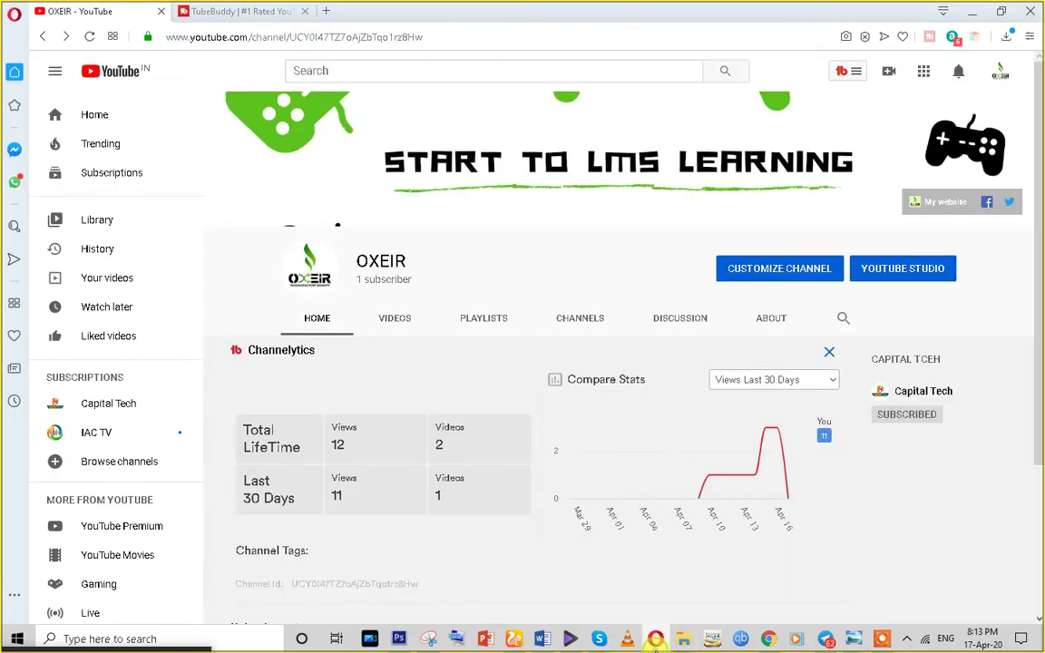
scroll(355, 542, "down", 2)
scroll(439, 392, "up", 2)
left_click(889, 71)
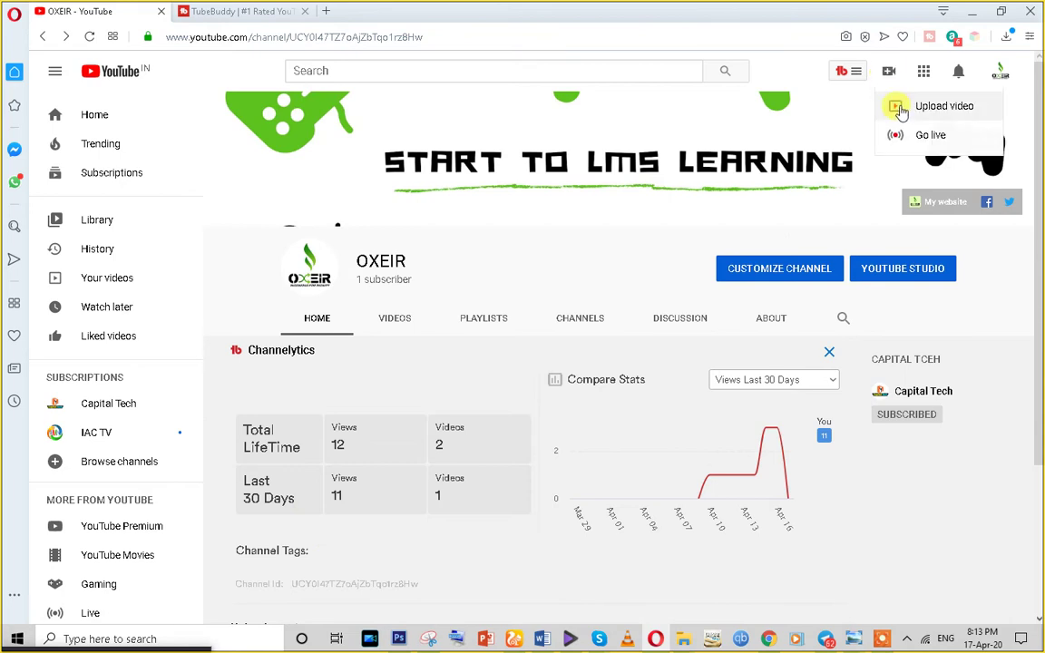
left_click(904, 110)
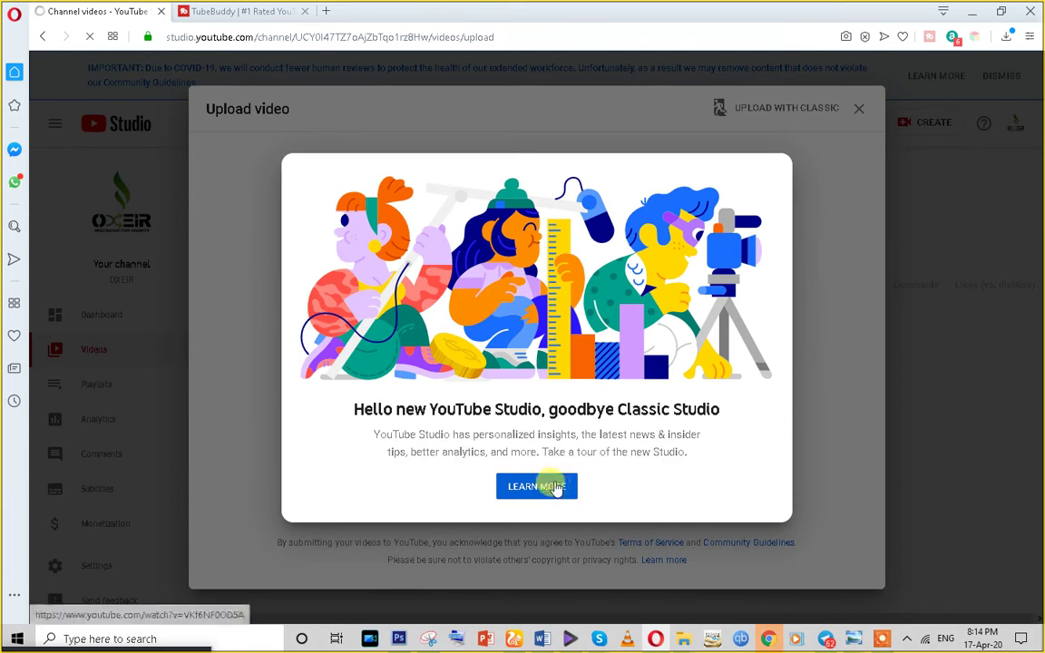
left_click(833, 174)
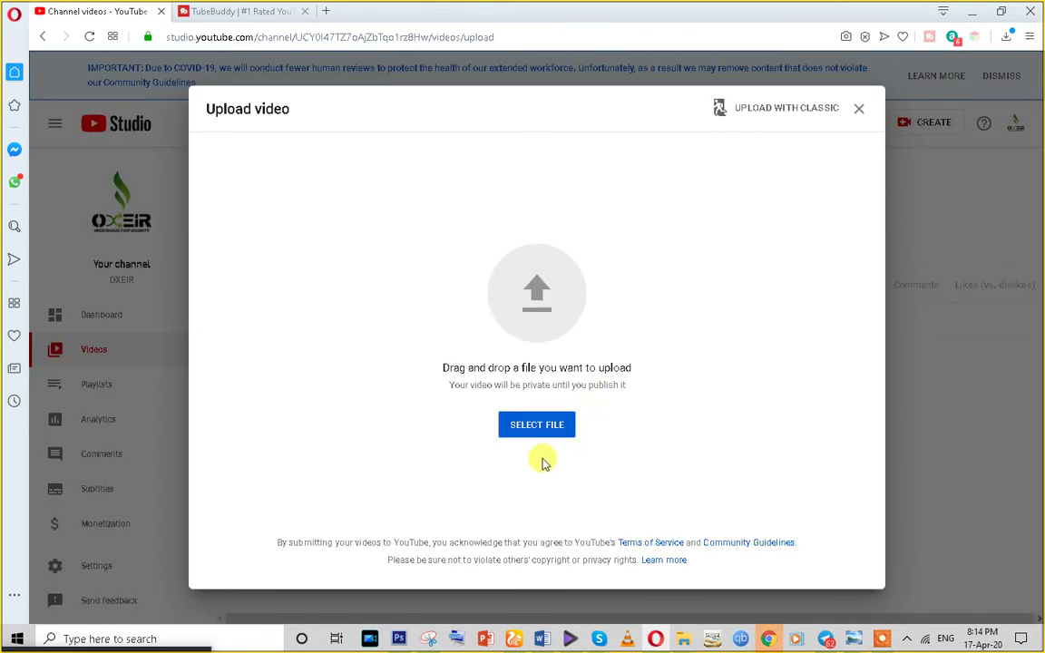
Select the video file Sunflowers - 21530.mp4 from the Downloads folder and upload it
left_click(551, 428)
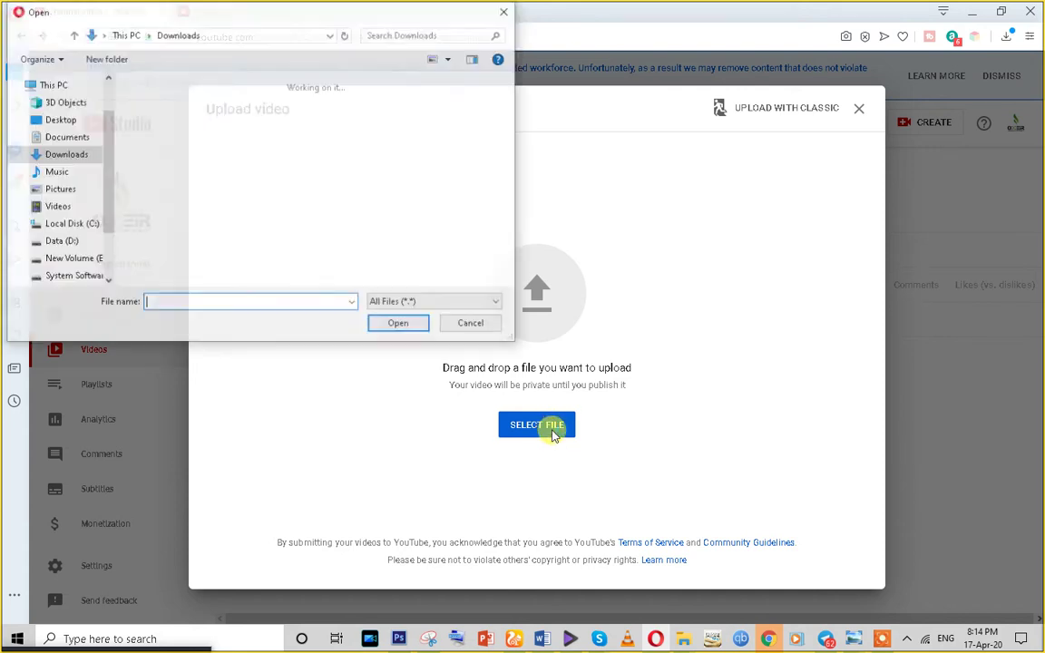
scroll(103, 216, "down", 2)
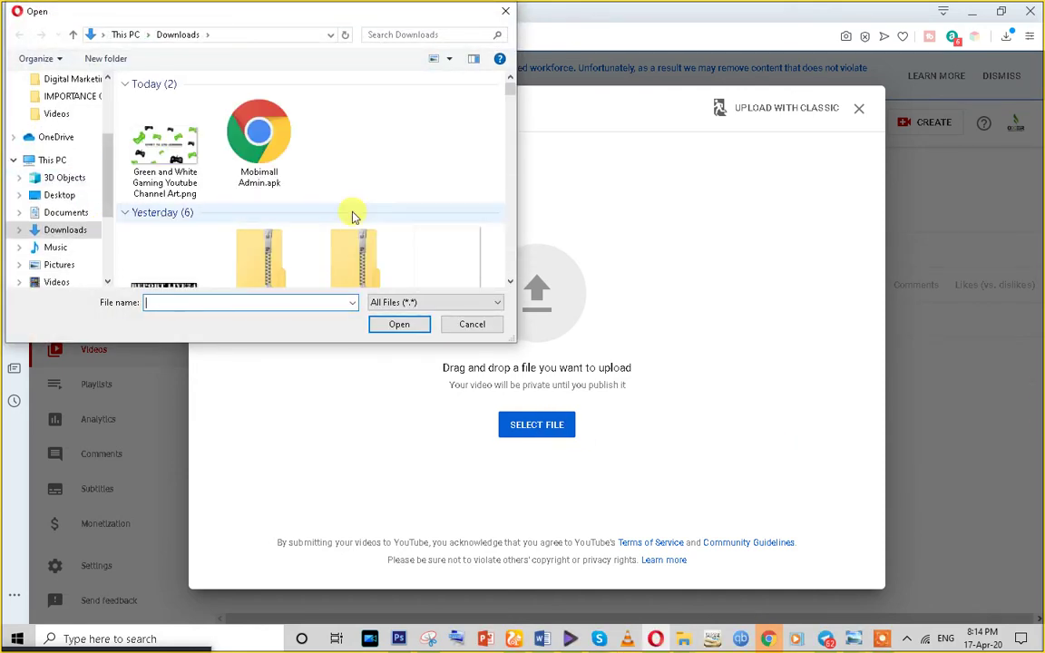
scroll(360, 199, "down", 3)
scroll(359, 207, "down", 10)
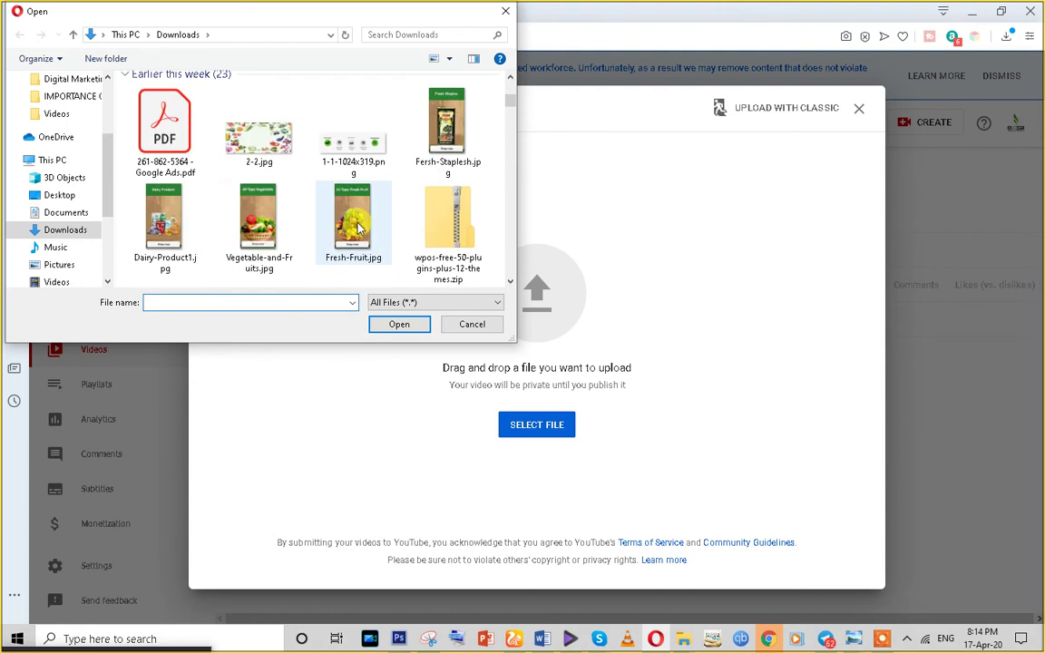
scroll(349, 227, "down", 2)
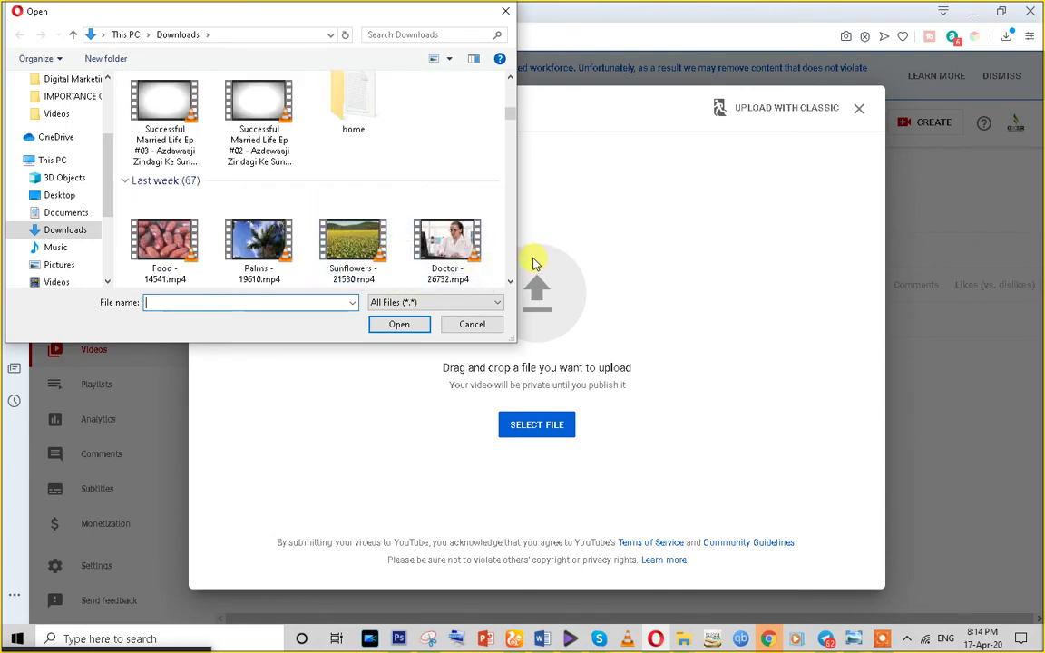
left_click(445, 244)
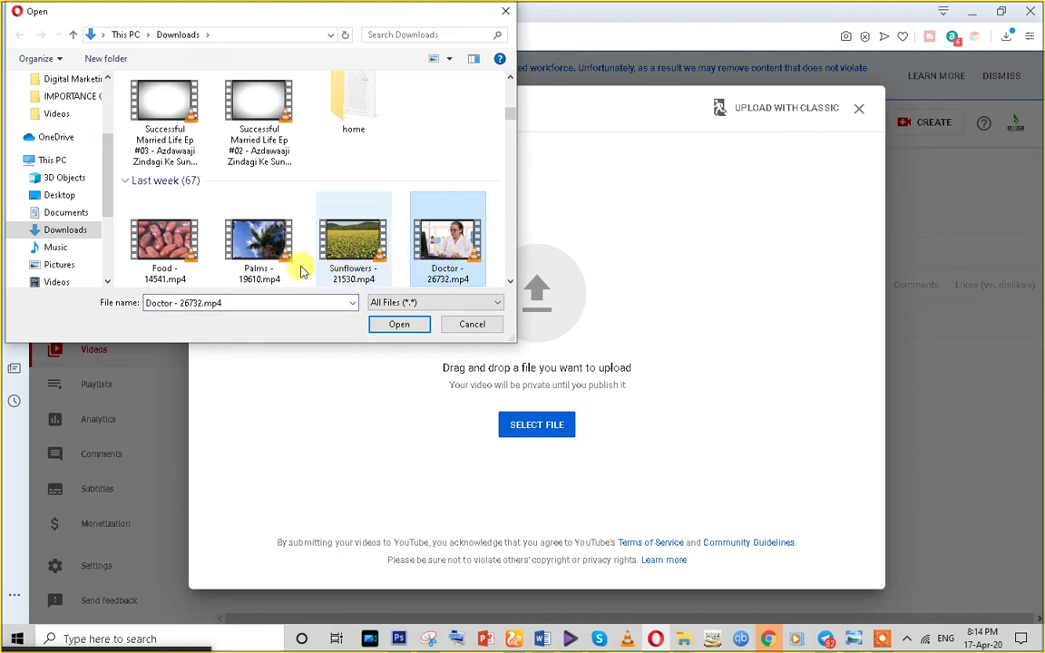
left_click(339, 269)
left_click(401, 324)
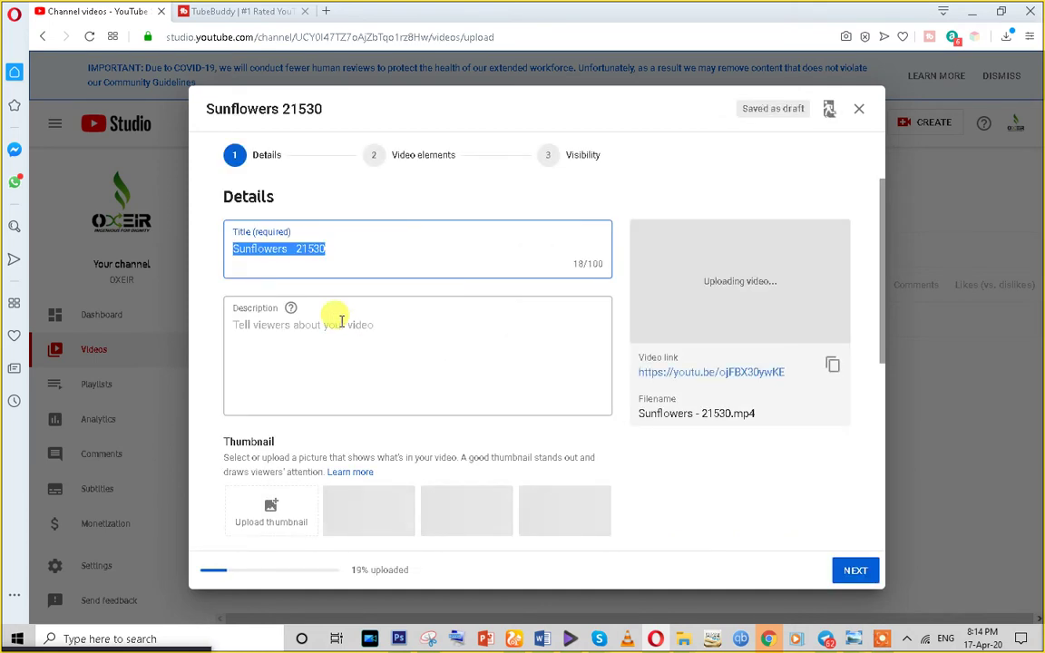
Shorten the video title to Sunflowers by removing the number and extra spaces
left_click(345, 242)
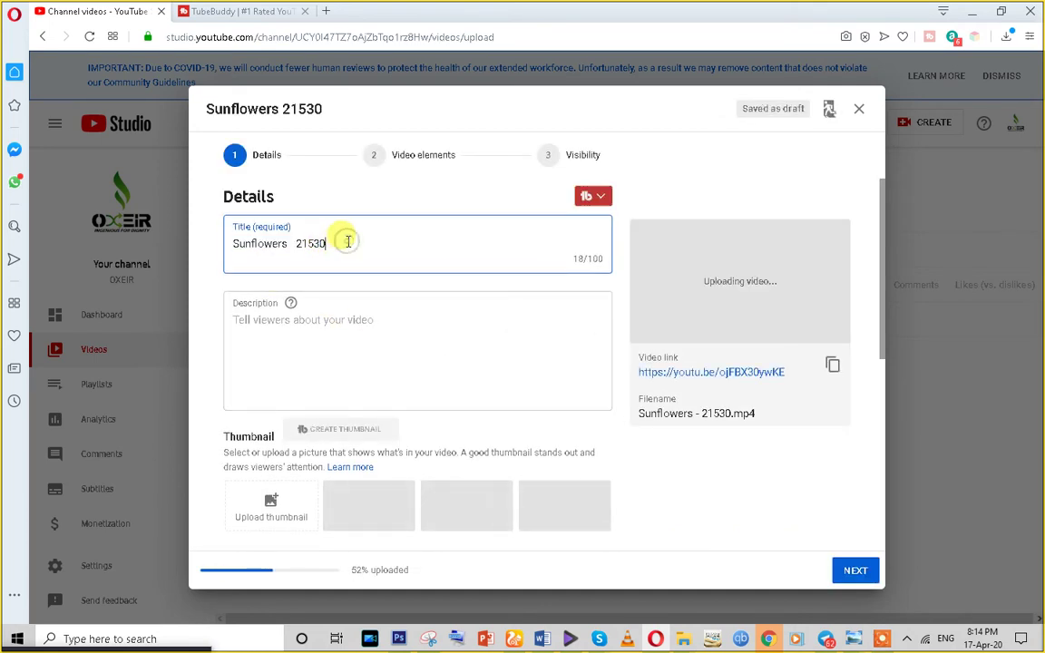
key("ctrl+a")
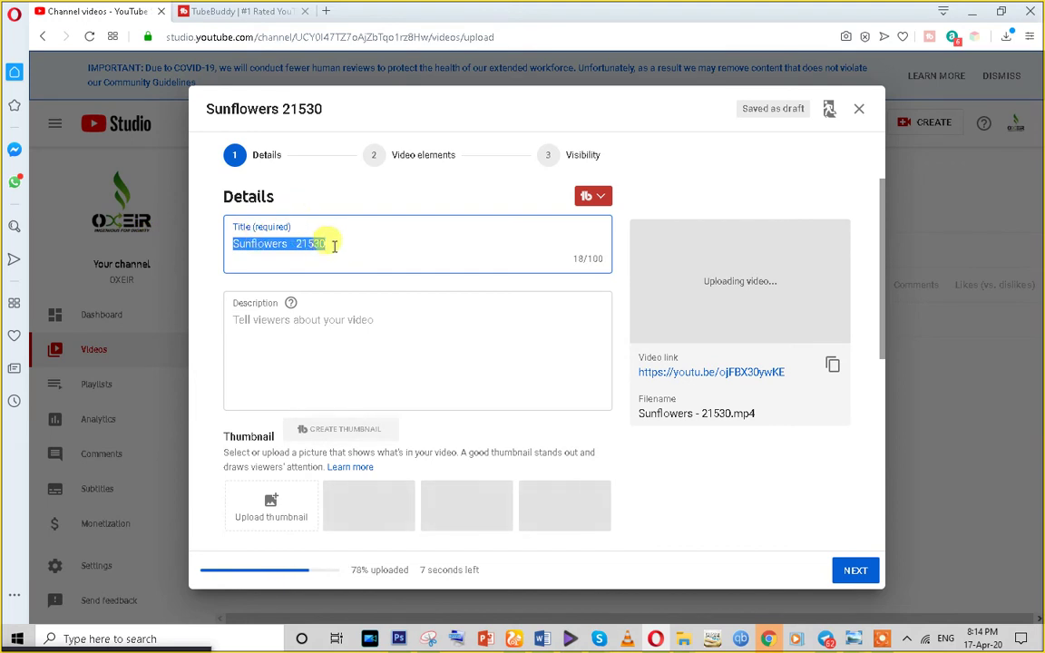
left_click(336, 243)
key("BackSpace")
key("BackSpace")
key("BackSpace")
key("BackSpace")
key("BackSpace")
key("BackSpace")
key("BackSpace")
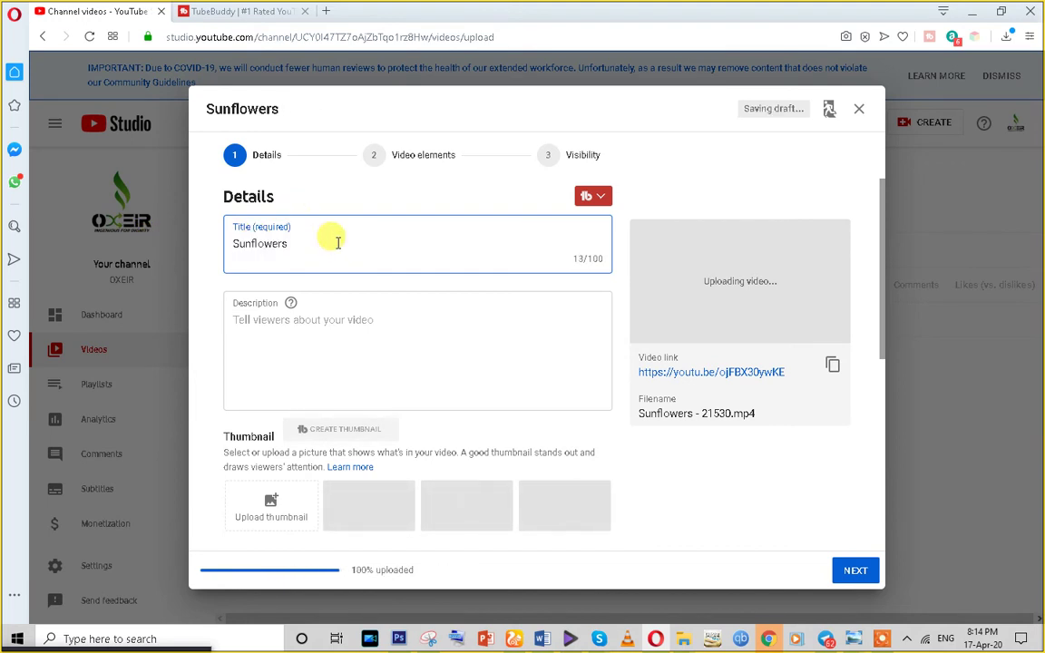
left_click(292, 245)
key("BackSpace")
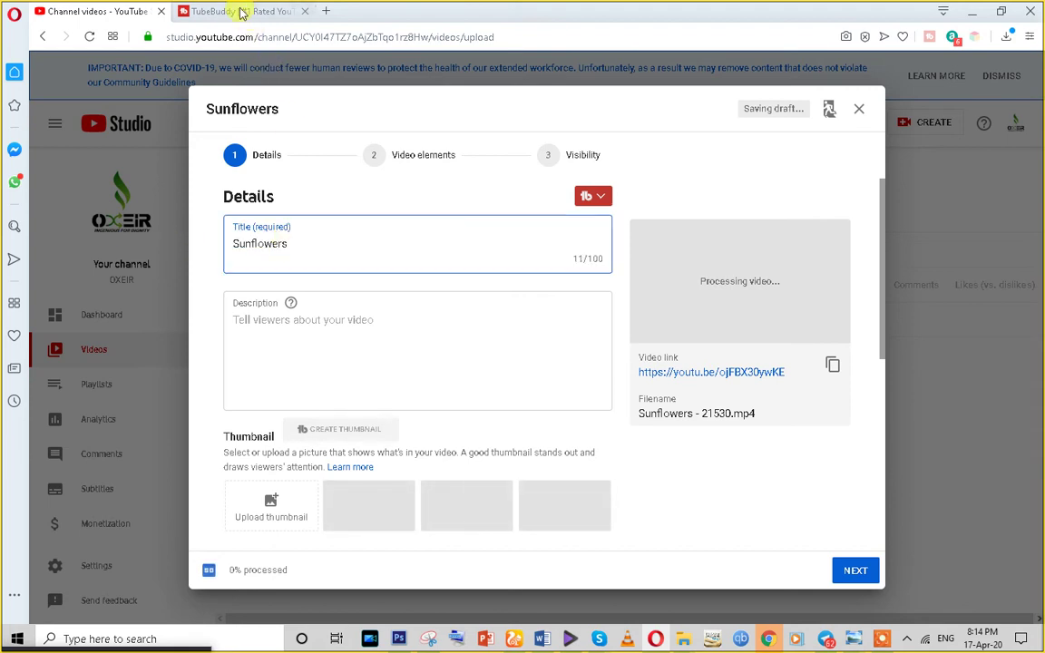
Load keywordtool.io in place of the TubeBuddy page and switch its keyword search to YouTube
left_click(234, 11)
left_click(258, 38)
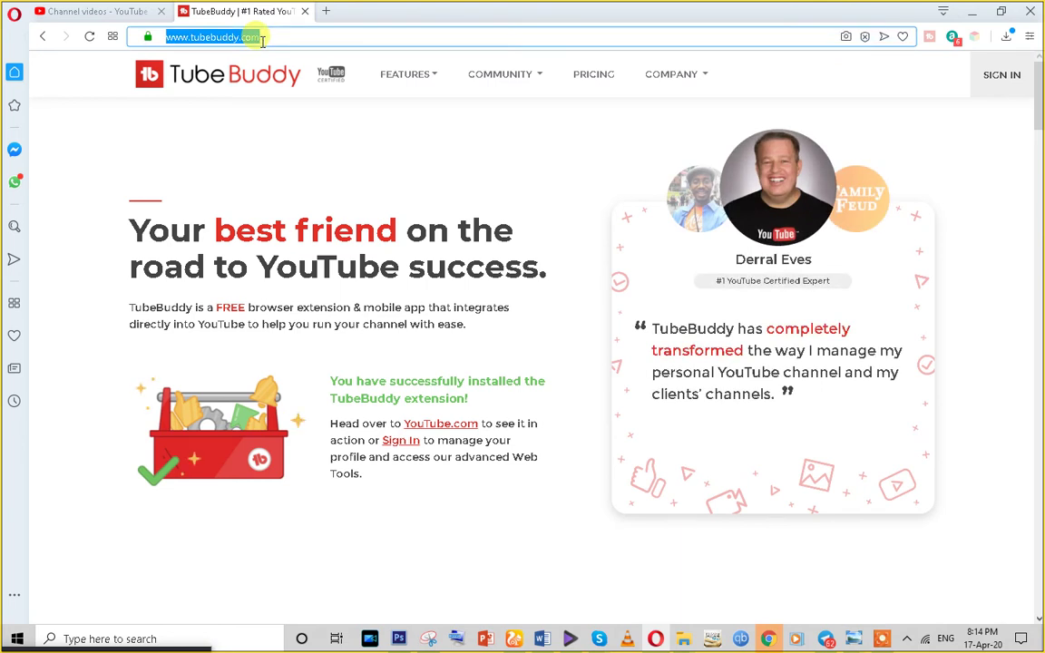
type("key")
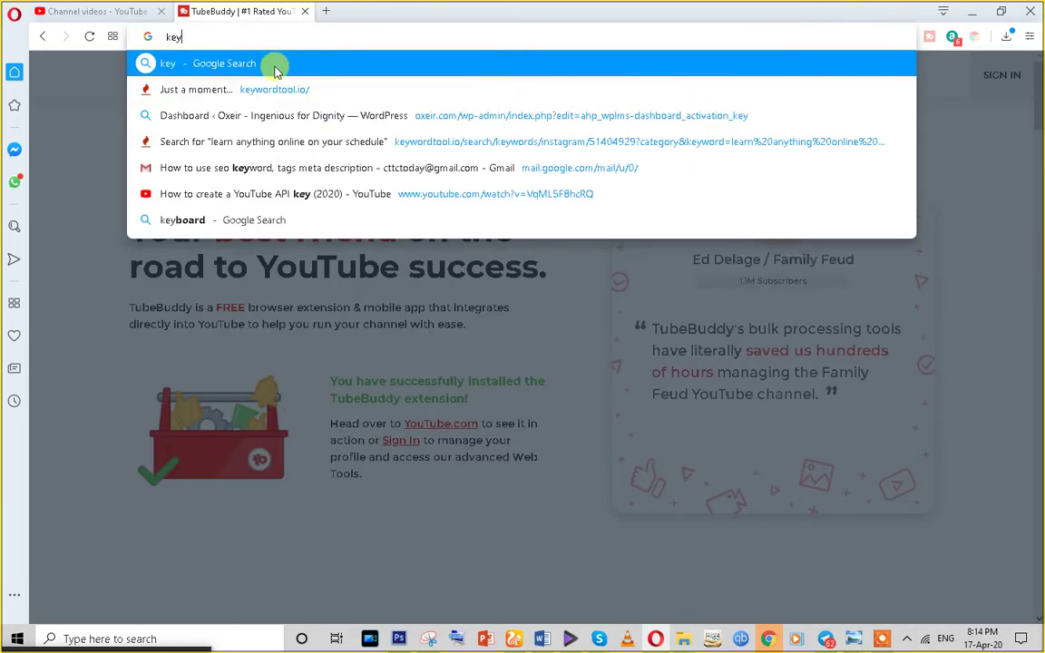
left_click(269, 98)
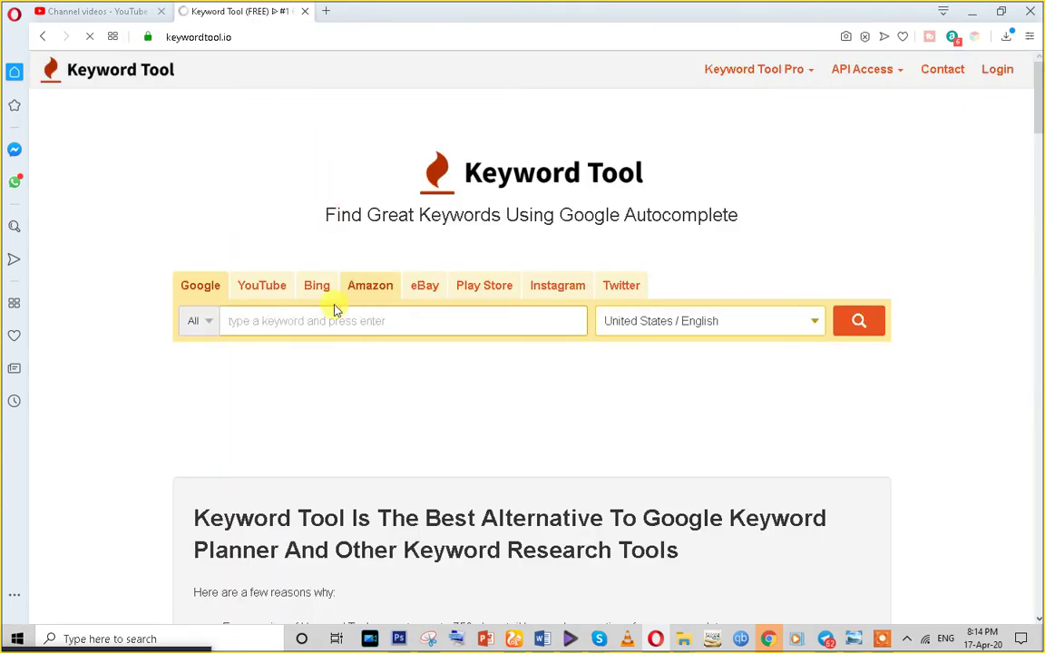
left_click(263, 285)
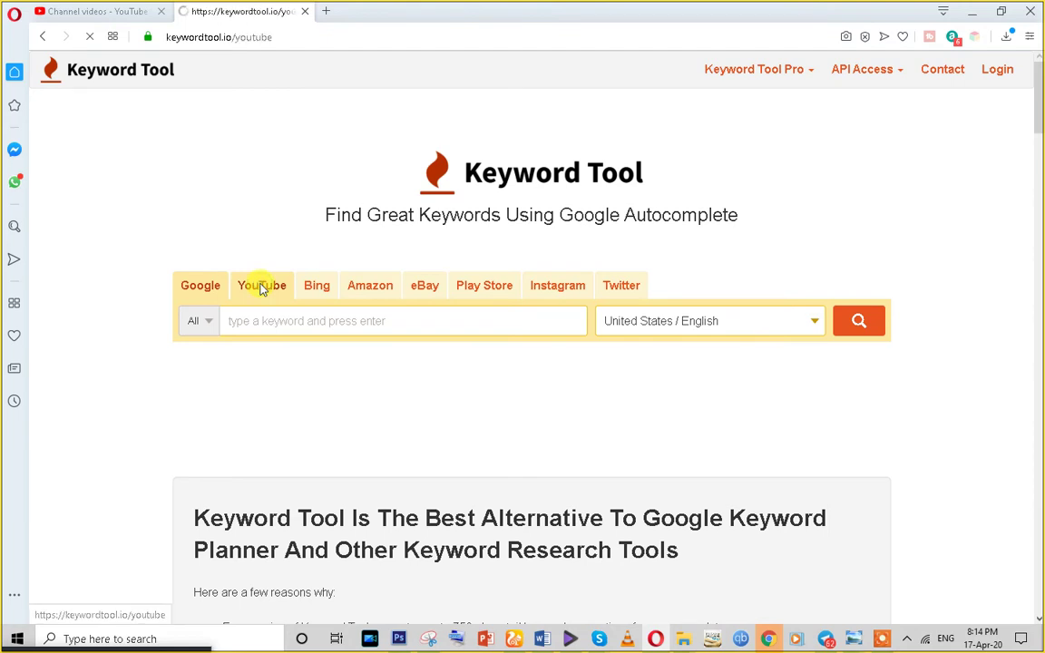
Copy the video title Sunflowers from the upload details into Keyword Tool's YouTube keyword field, replacing the wrongly pasted channel link
type("youtube.com/channel/UCQ8J_A7woRg57hKxWUh29Qw?sub_confirmation=1")
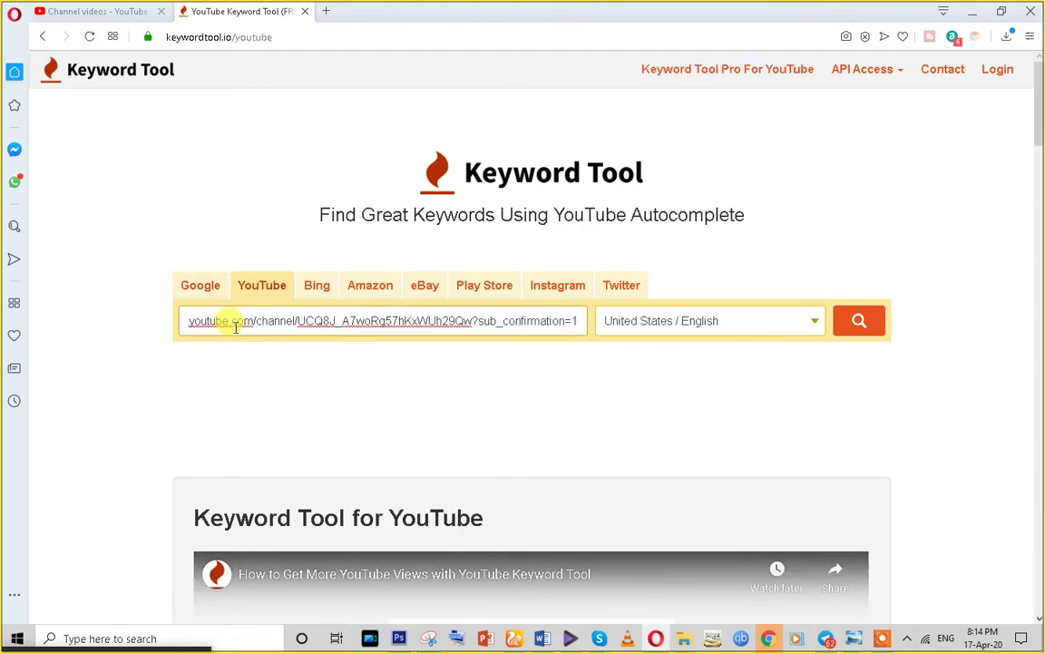
left_click(113, 9)
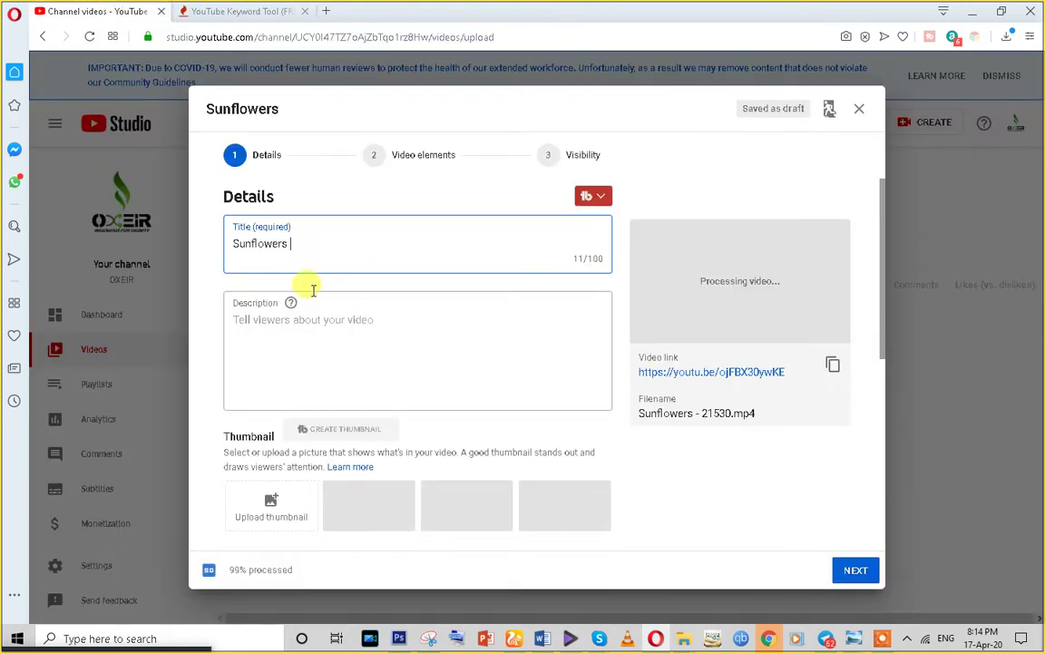
double_click(237, 243)
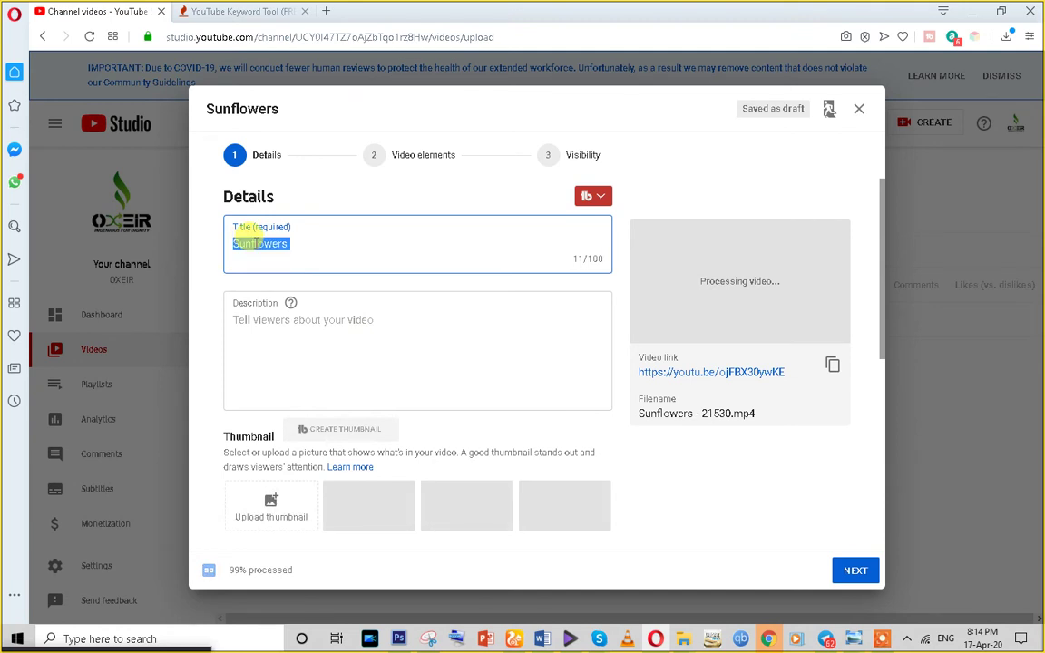
left_click(243, 9)
triple_click(270, 322)
key("End")
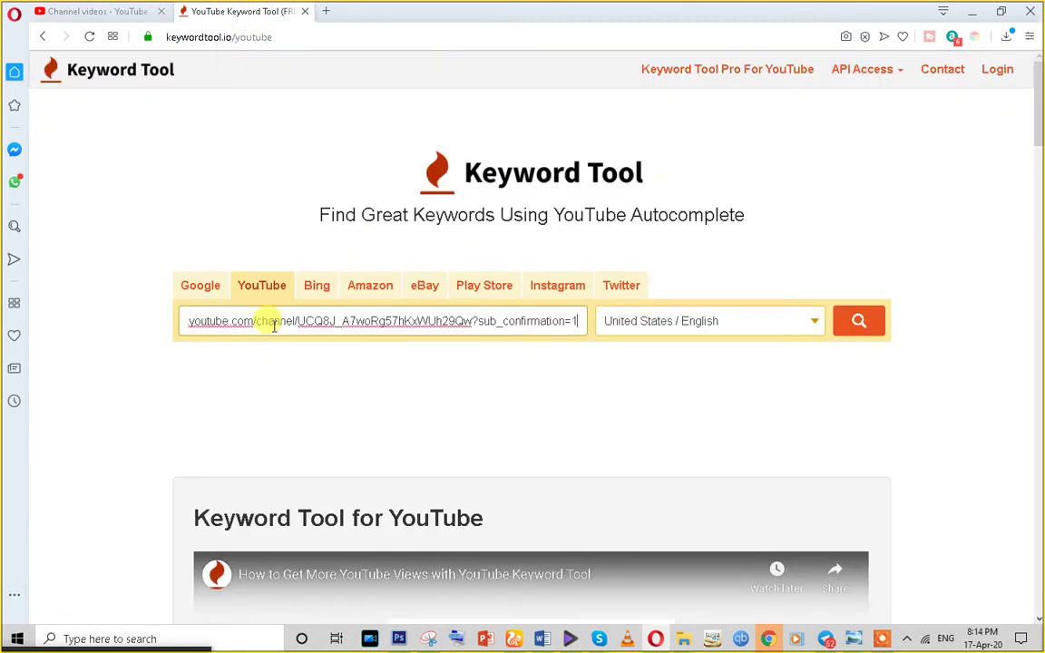
double_click(272, 322)
left_click(109, 10)
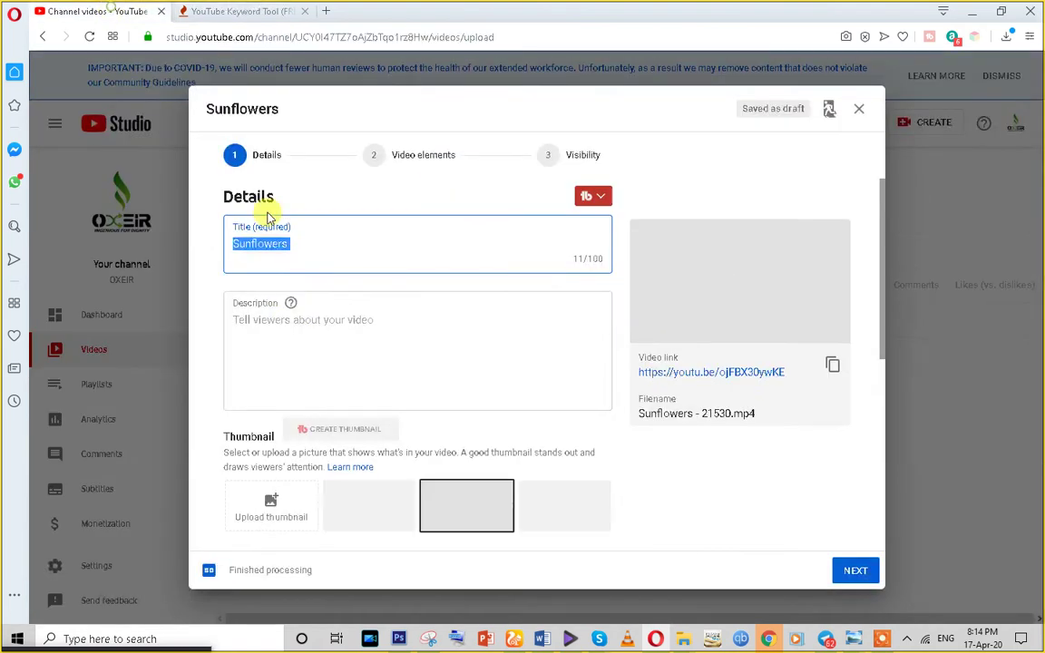
right_click(268, 247)
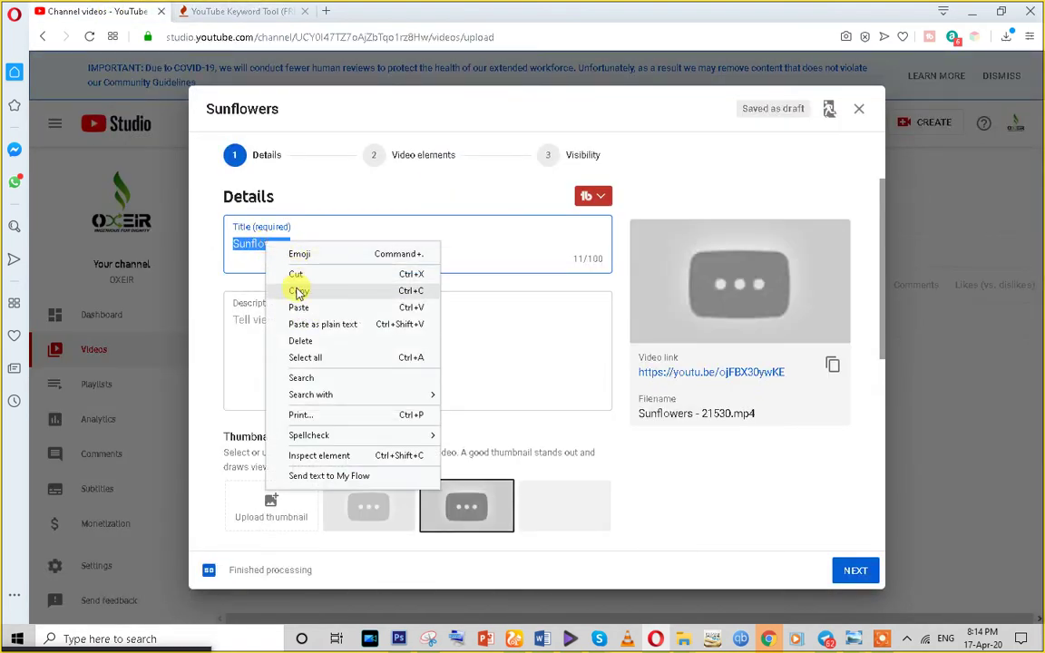
left_click(298, 289)
left_click(231, 10)
triple_click(275, 321)
key("ctrl+v")
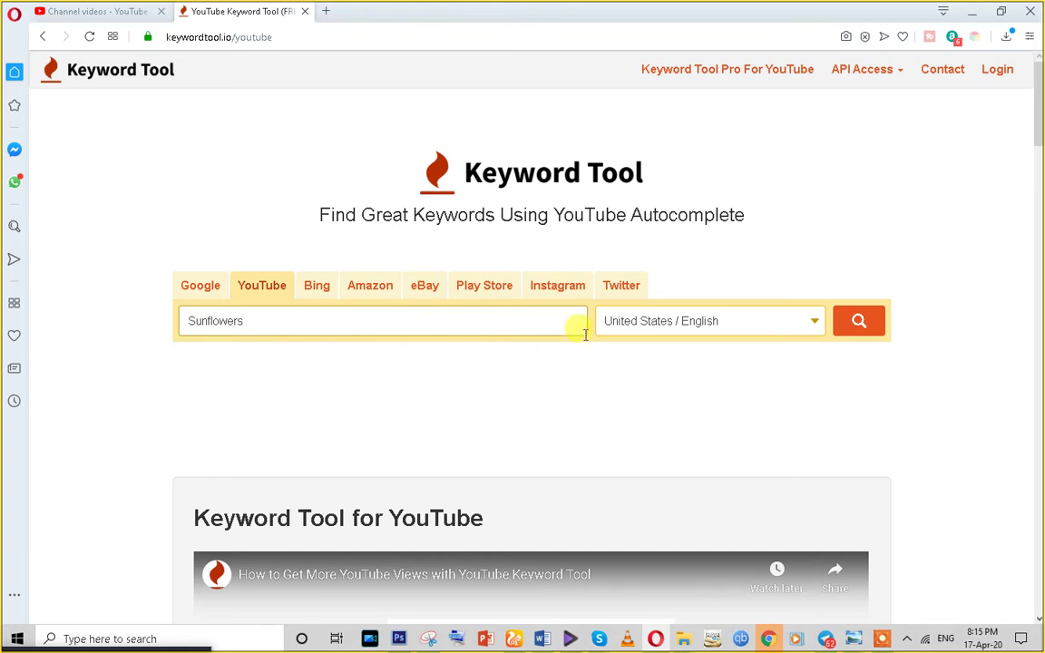
Set the keyword search's country and language to Global / English and run the search
left_click(677, 327)
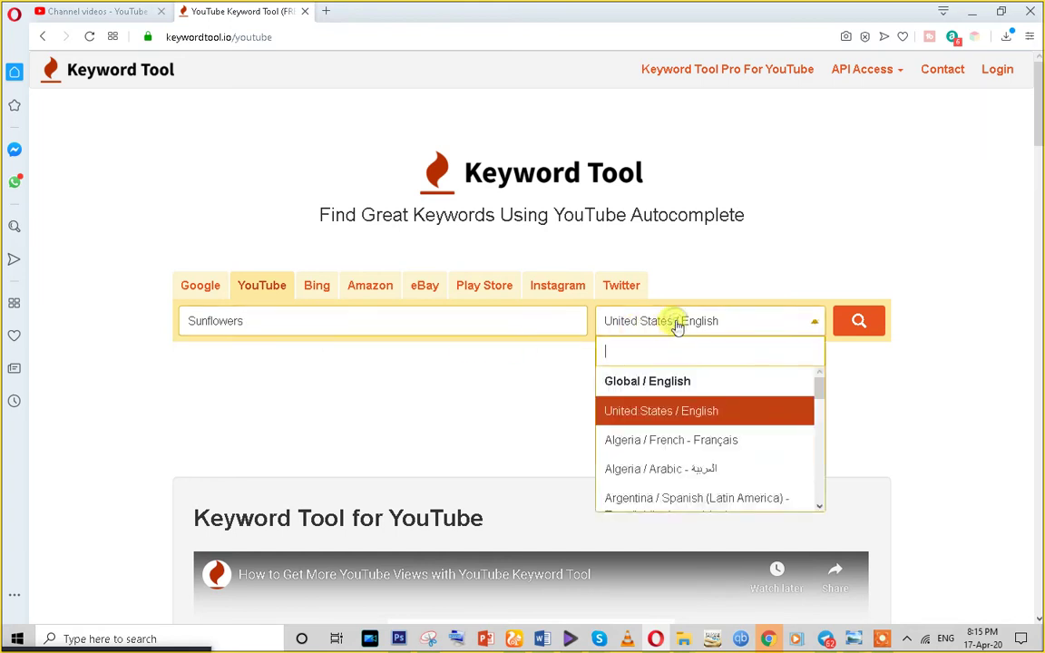
left_click(687, 385)
left_click(866, 323)
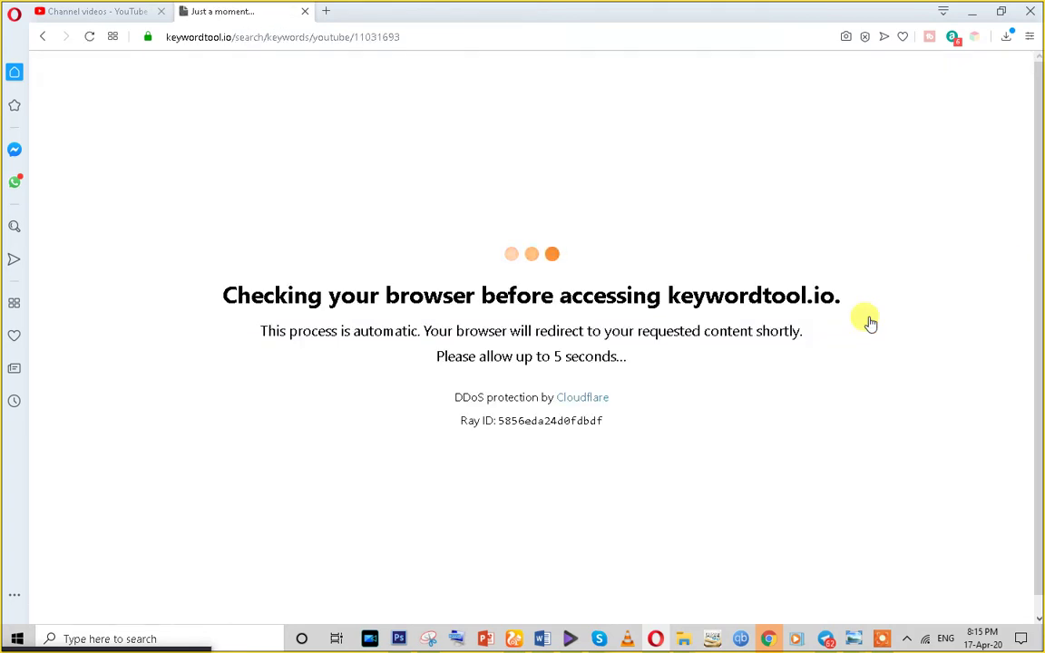
Search Google for rapidtags in a new browser tab and open the Rapidtags website
left_click(324, 11)
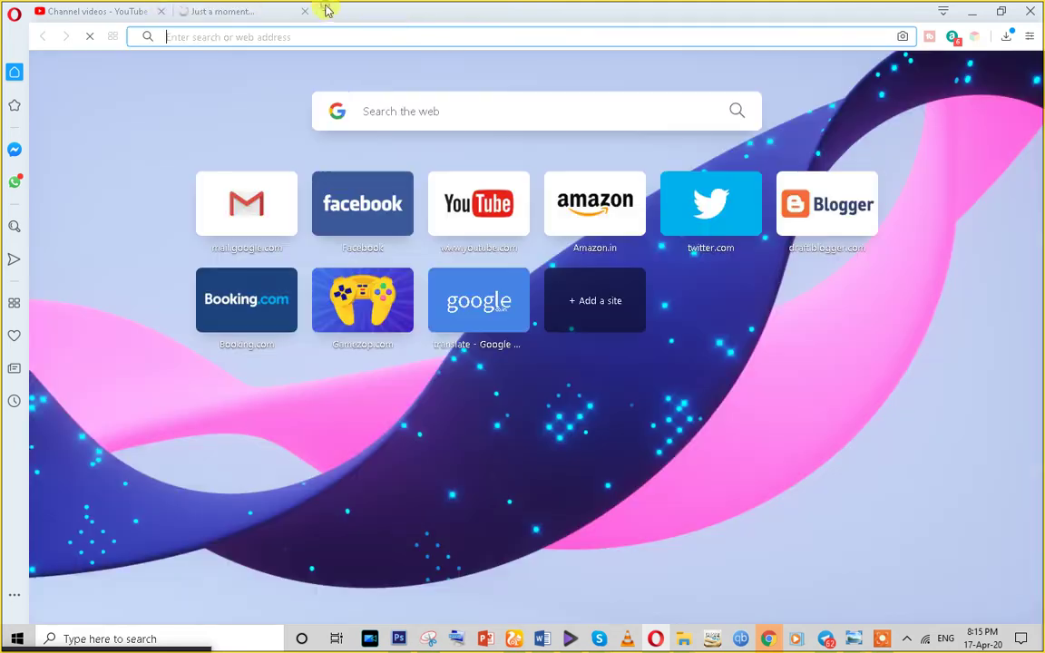
type("ra")
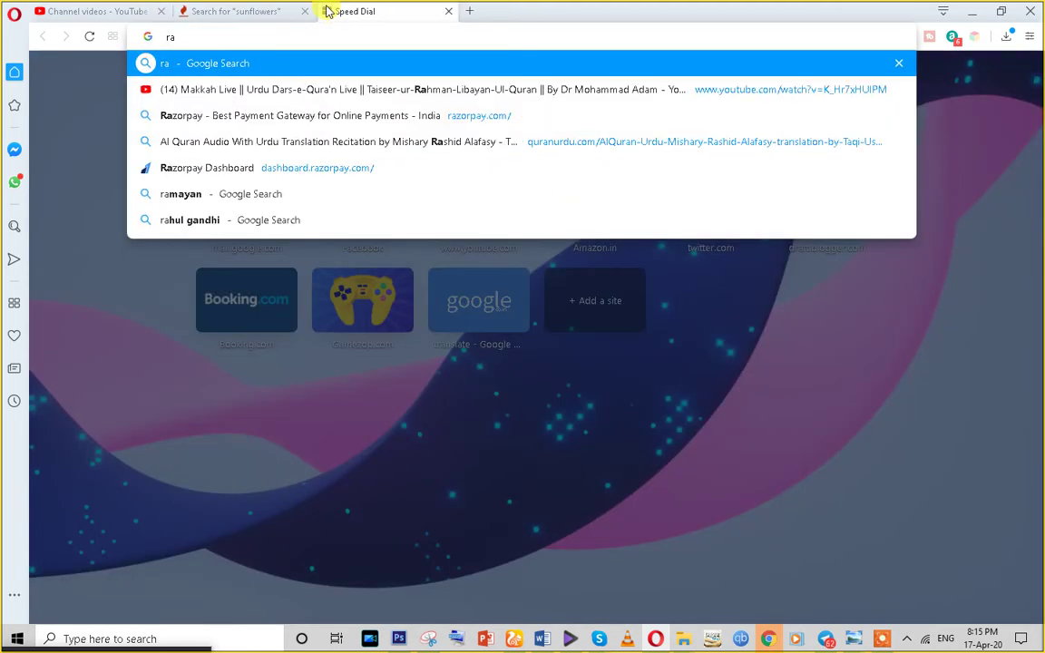
type("pit")
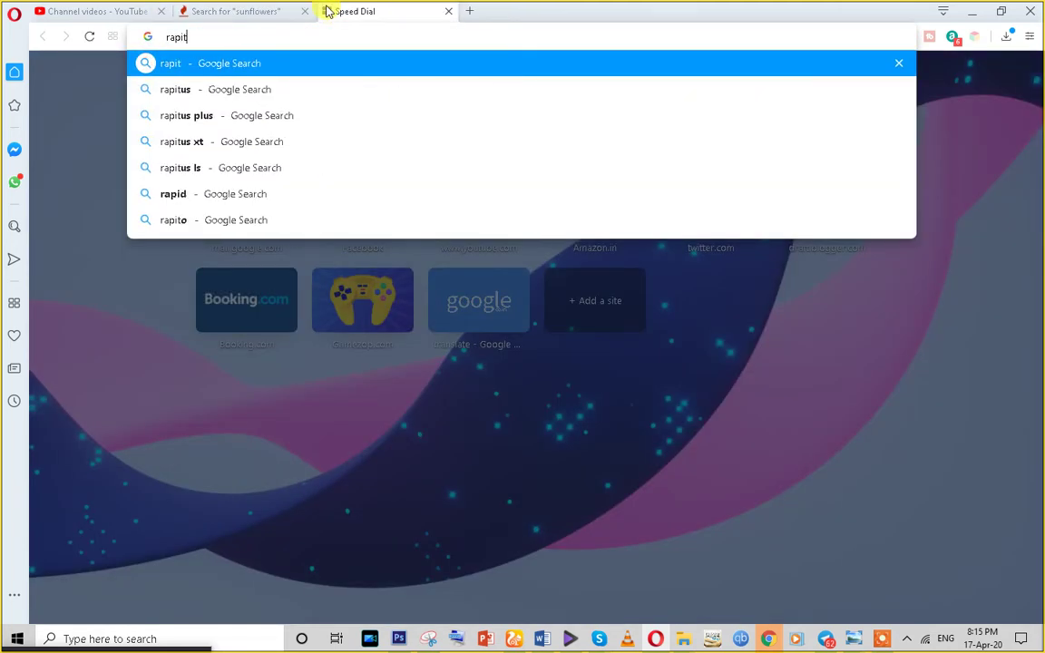
key("BackSpace")
key("BackSpace")
type("idta")
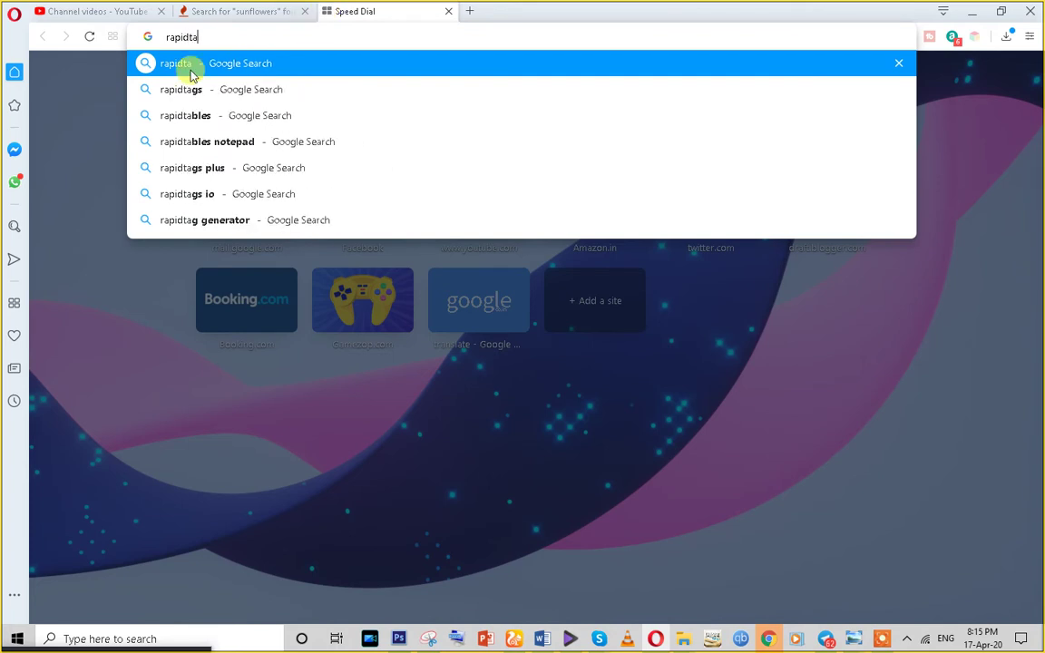
left_click(187, 67)
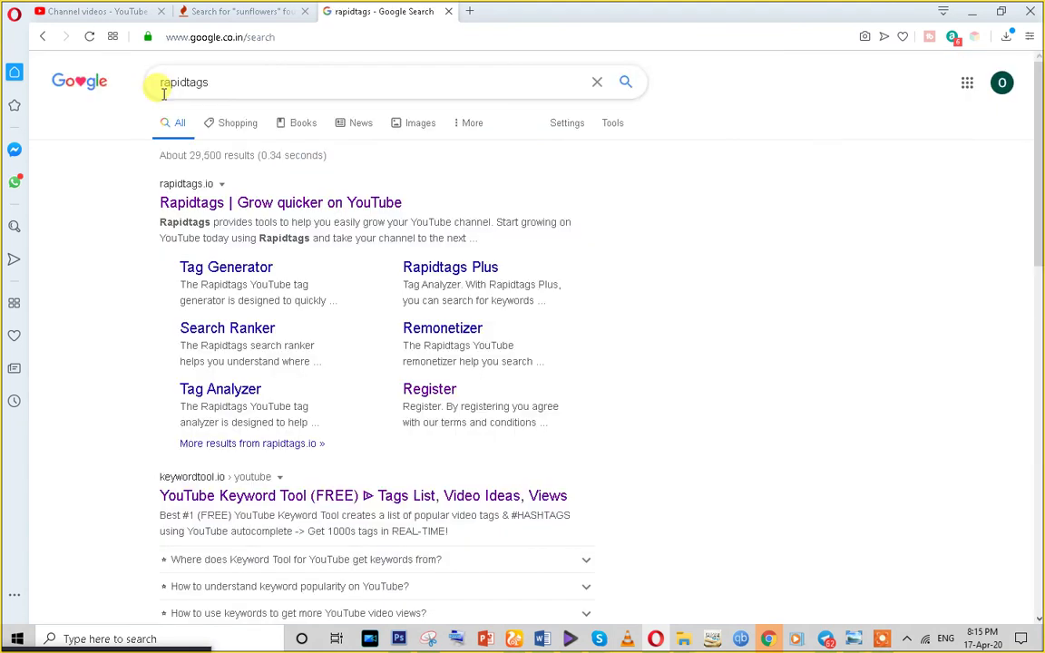
left_click(305, 205)
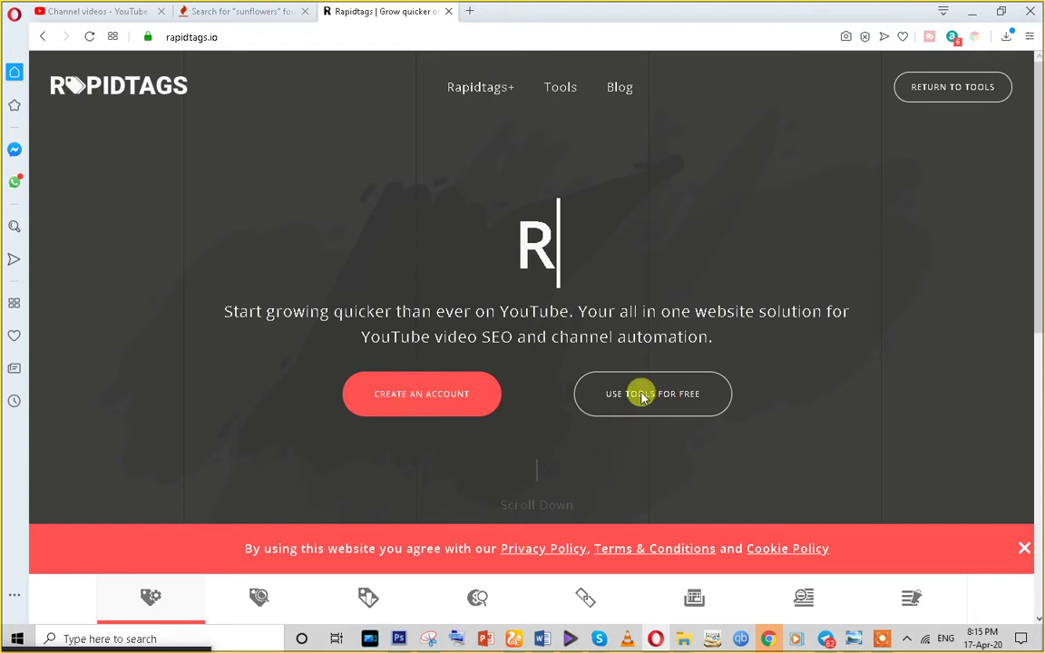
Open the Rapidtags tag generator and generate tags for the copied title Sunflowers
scroll(445, 397, "down", 4)
left_click(446, 397)
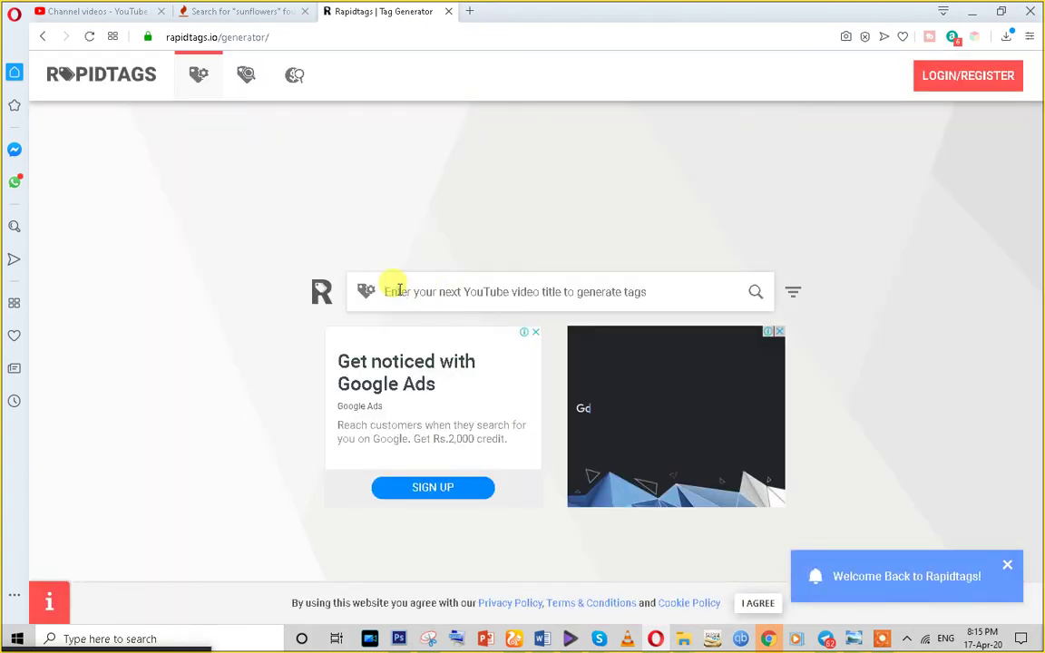
left_click(399, 289)
key("ctrl+v")
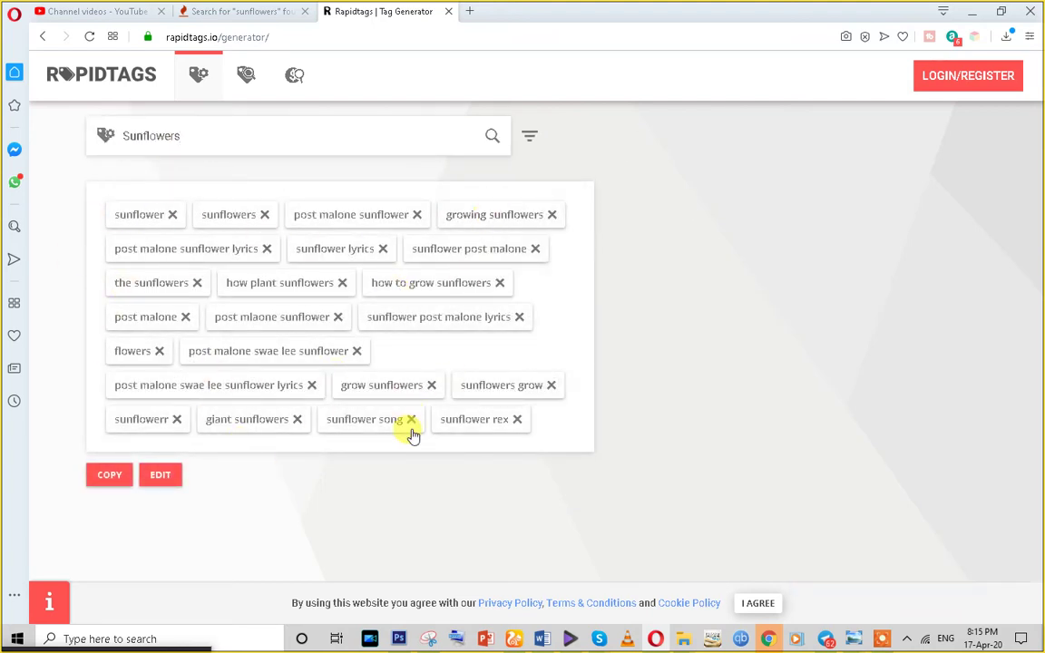
Return to Keyword Tool and look through the YouTube keyword suggestions for sunflowers
left_click(216, 12)
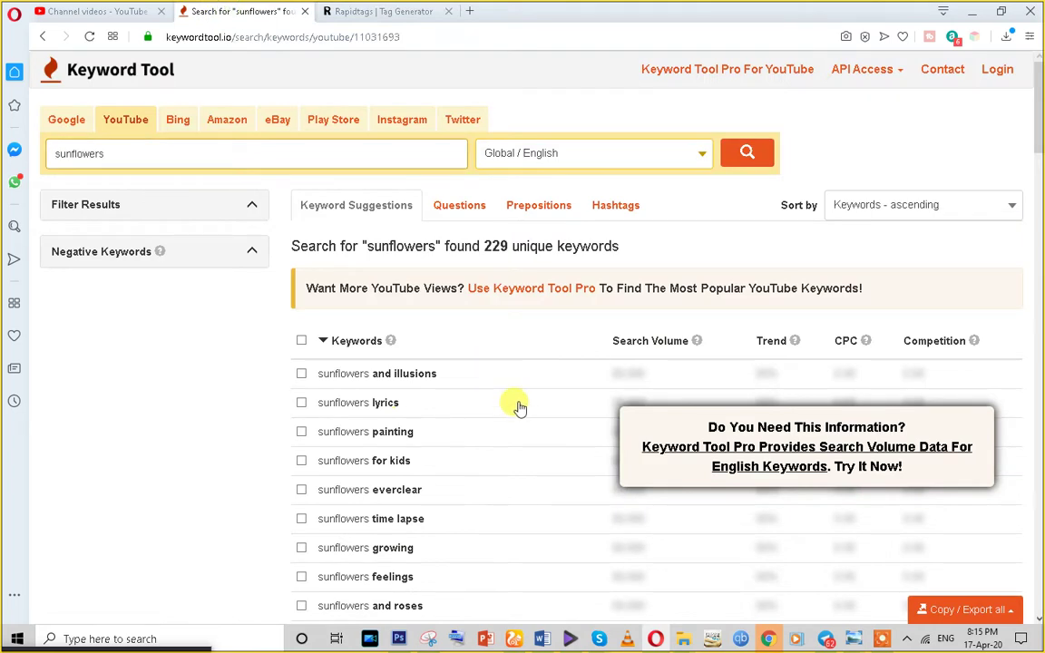
scroll(233, 378, "down", 20)
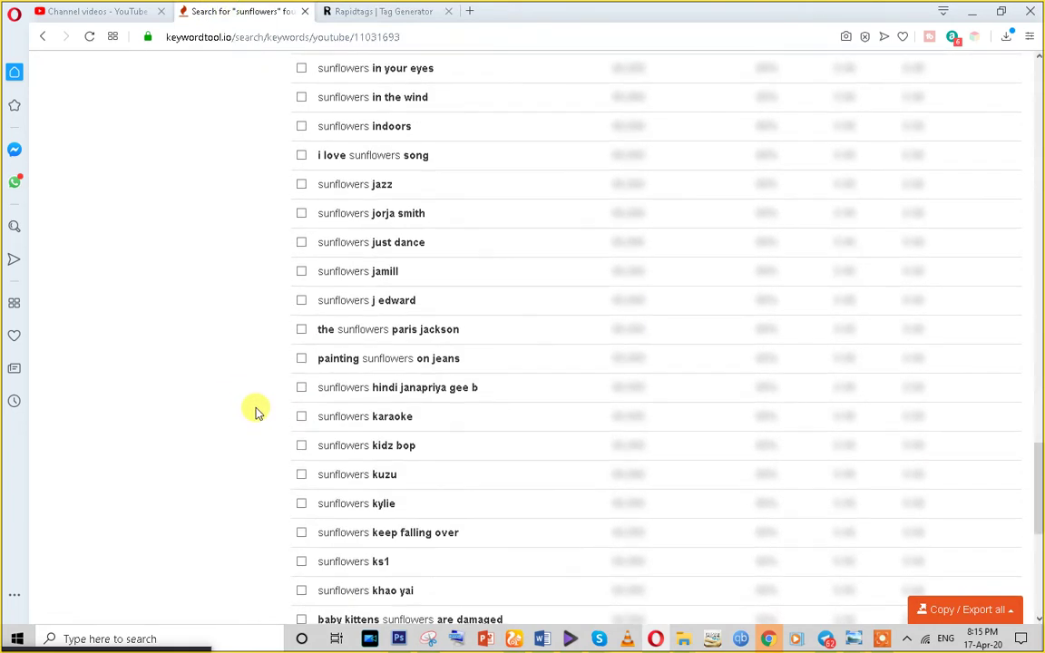
scroll(255, 413, "down", 6)
scroll(257, 411, "up", 15)
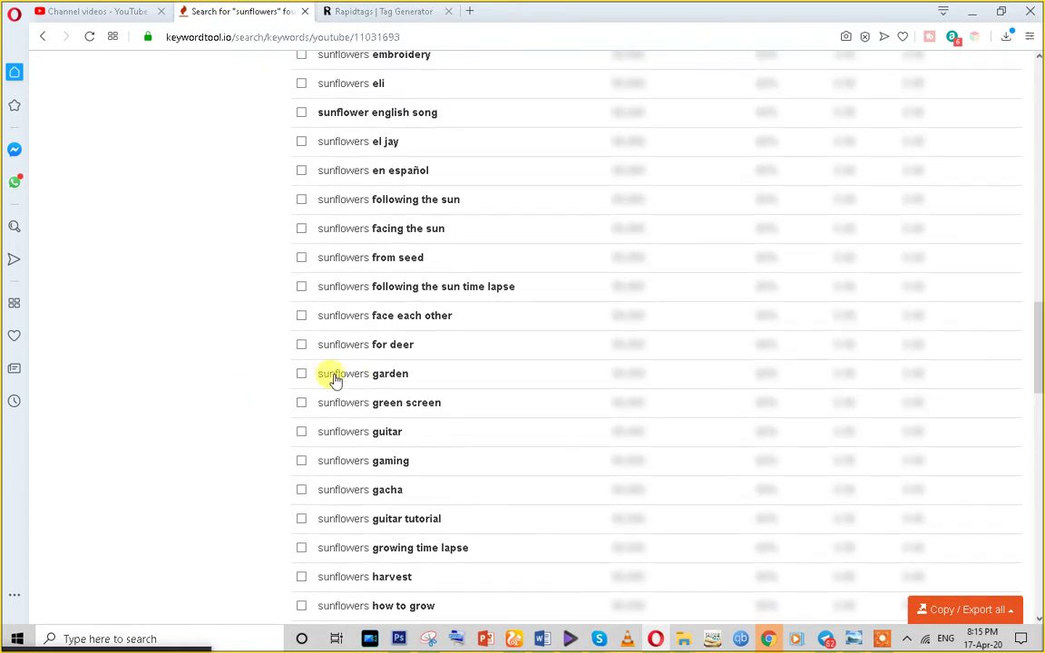
scroll(334, 379, "up", 15)
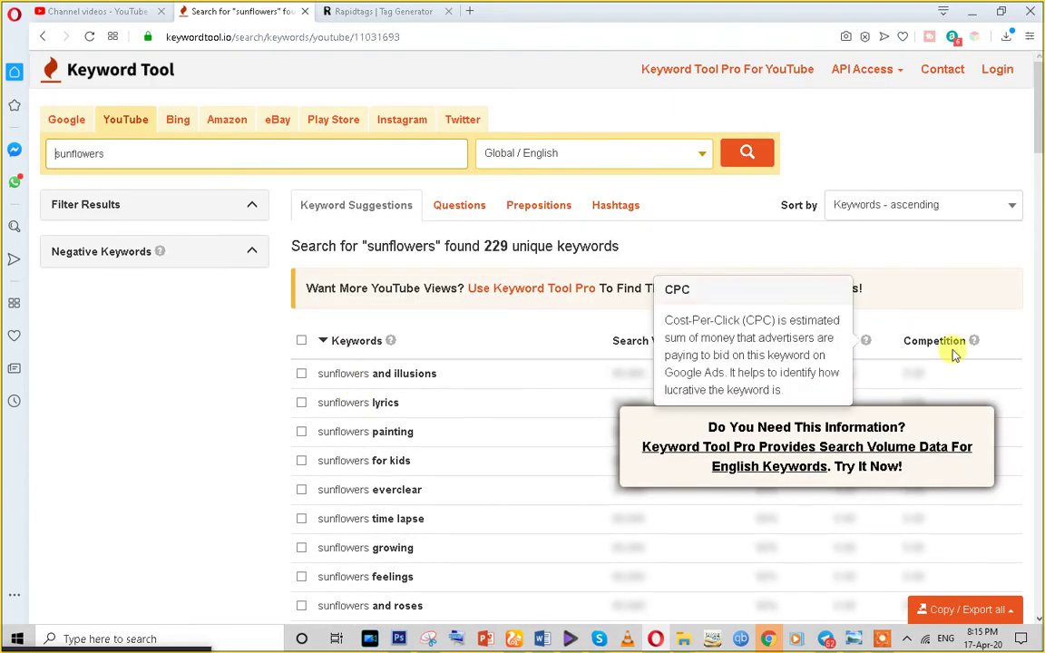
Look over the sunflowers keyword columns, open the Keyword Tool Pro page for YouTube and look through it
scroll(835, 453, "down", 3)
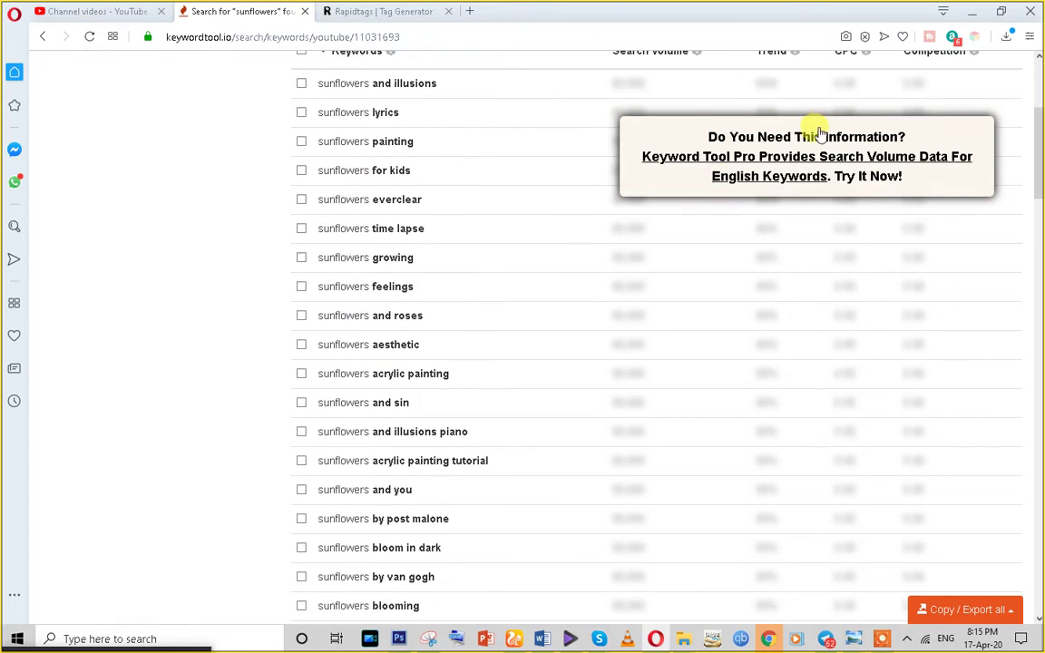
scroll(640, 367, "up", 3)
left_click_drag(599, 338, 992, 343)
left_click(469, 324)
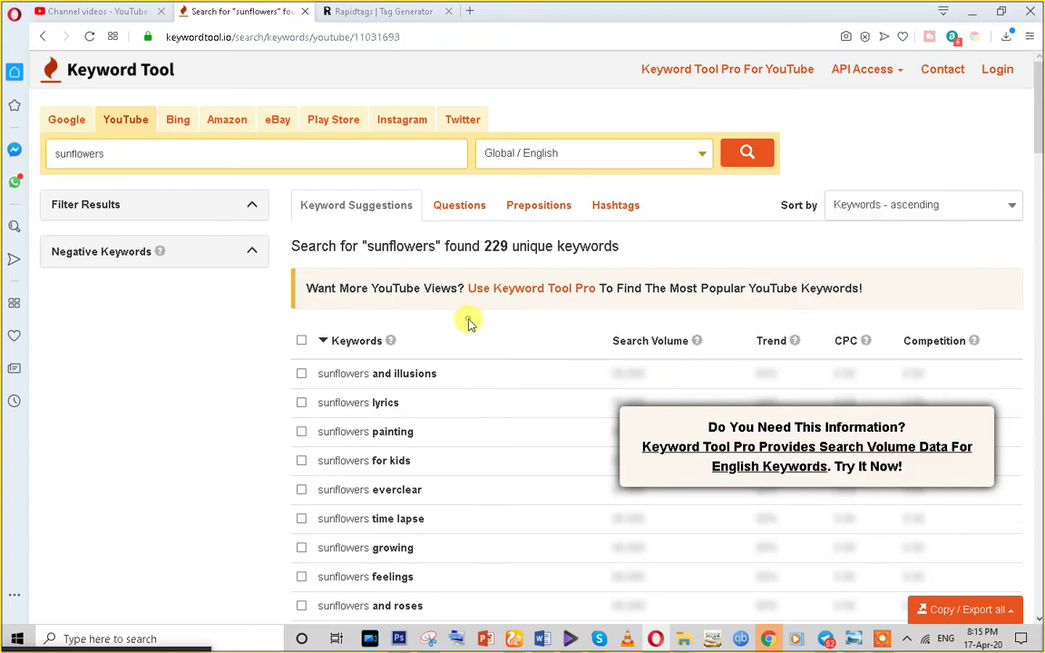
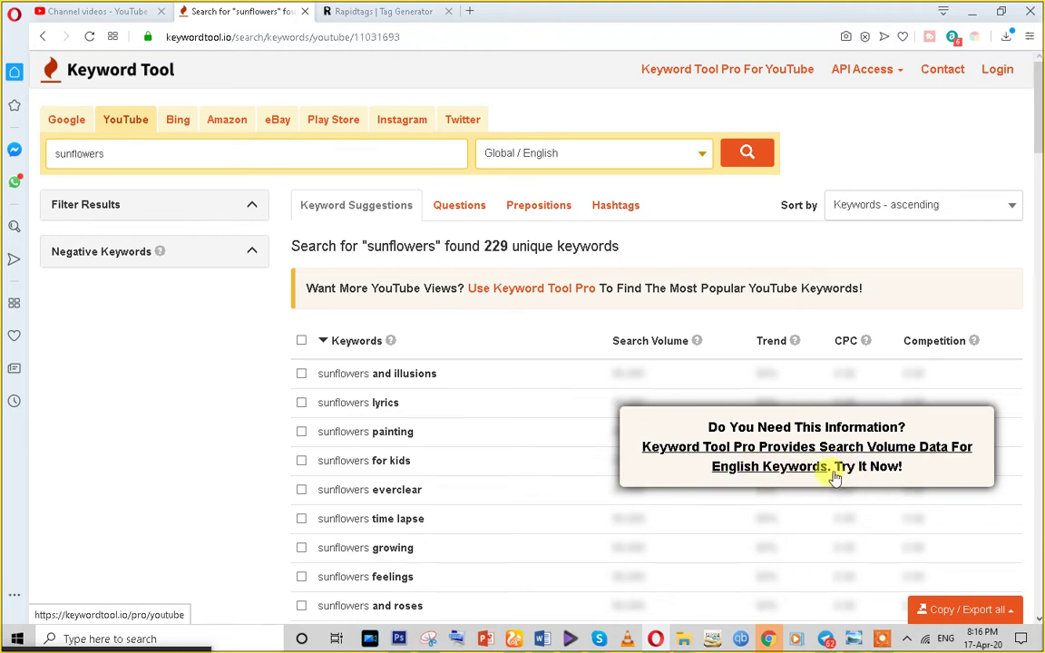
left_click(788, 457)
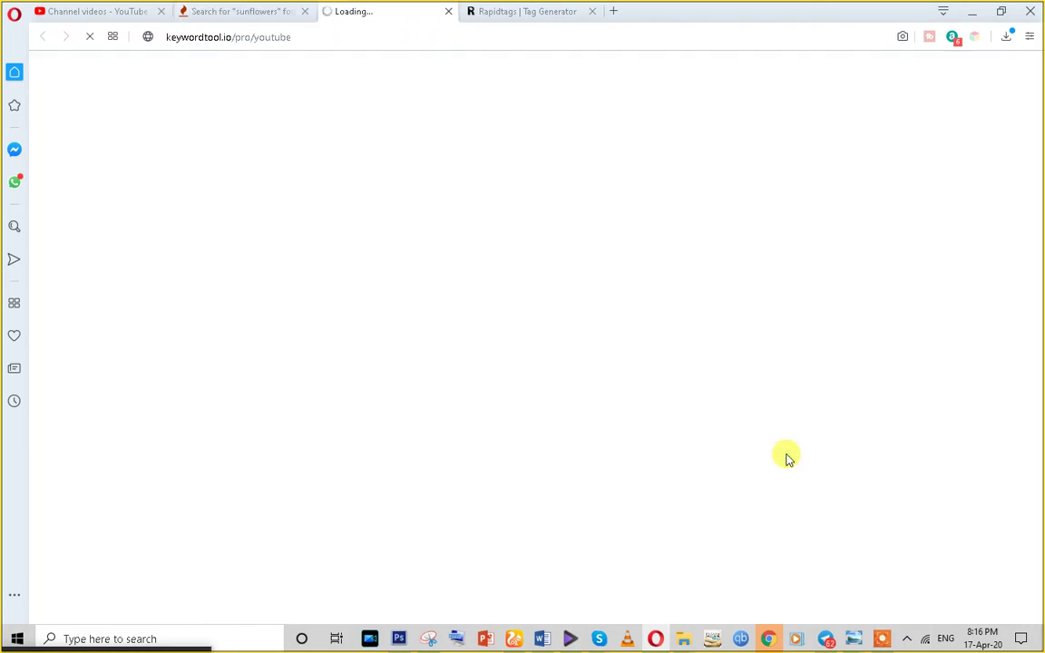
scroll(554, 449, "down", 4)
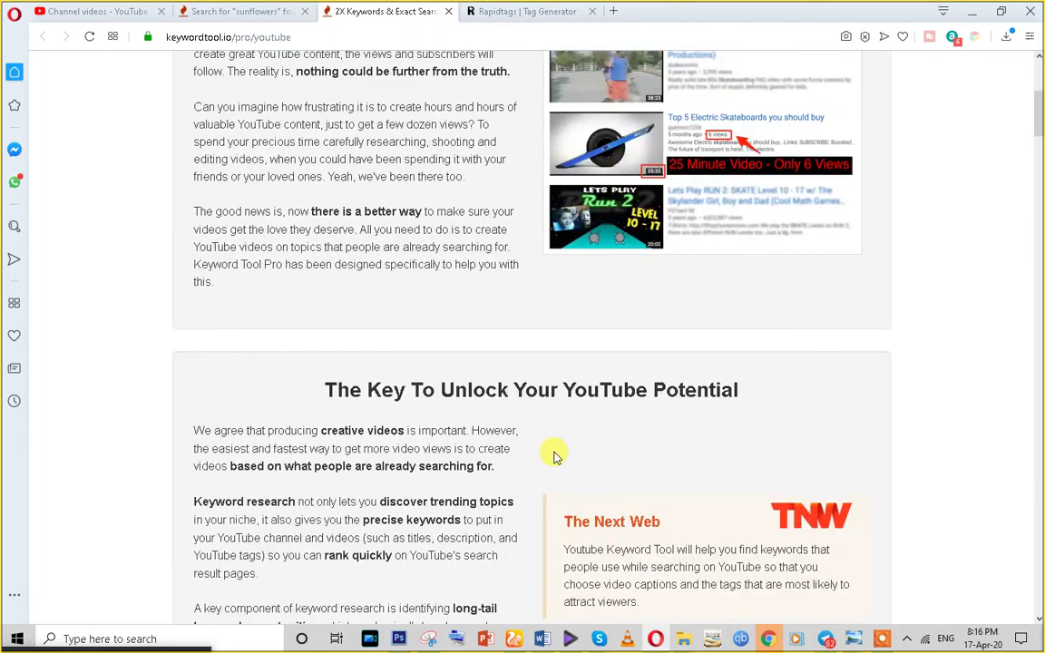
scroll(554, 455, "down", 12)
scroll(555, 457, "up", 10)
In the sunflowers suggestions, select the keywords ending in and illusions, painting, for kids and everclear, and copy them to the clipboard
left_click(207, 11)
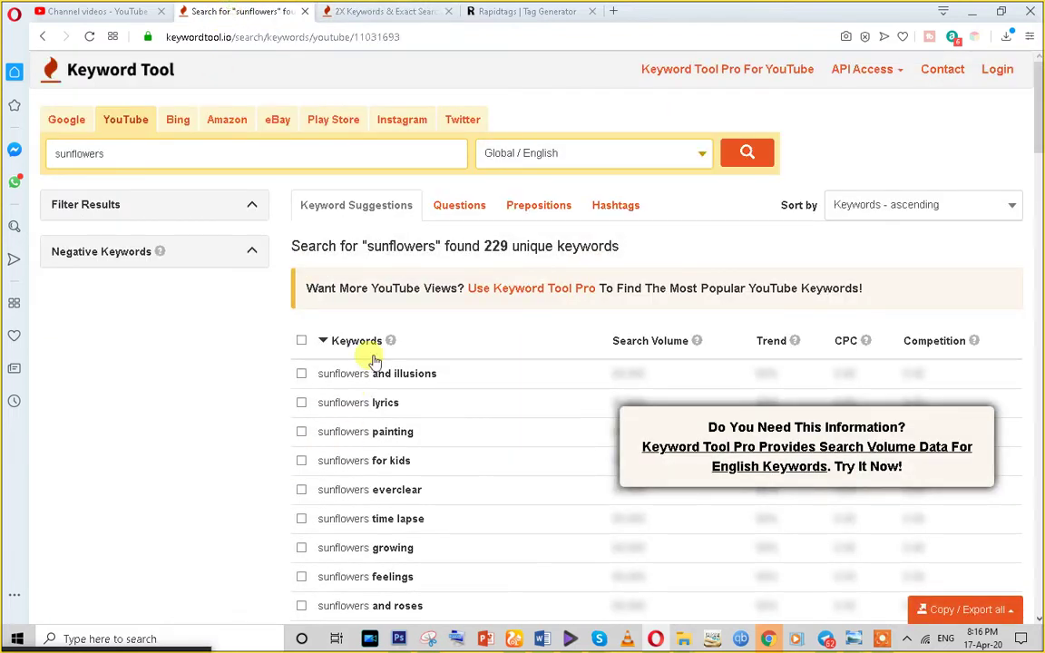
scroll(376, 417, "down", 2)
left_click(301, 229)
left_click(301, 287)
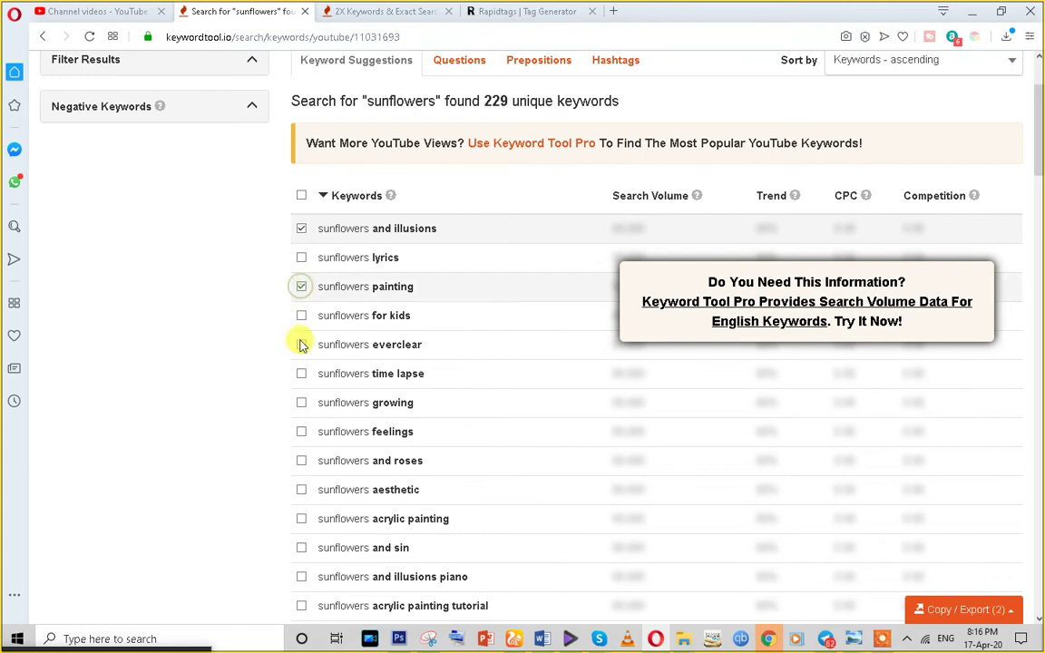
left_click(302, 316)
left_click(302, 345)
left_click(968, 617)
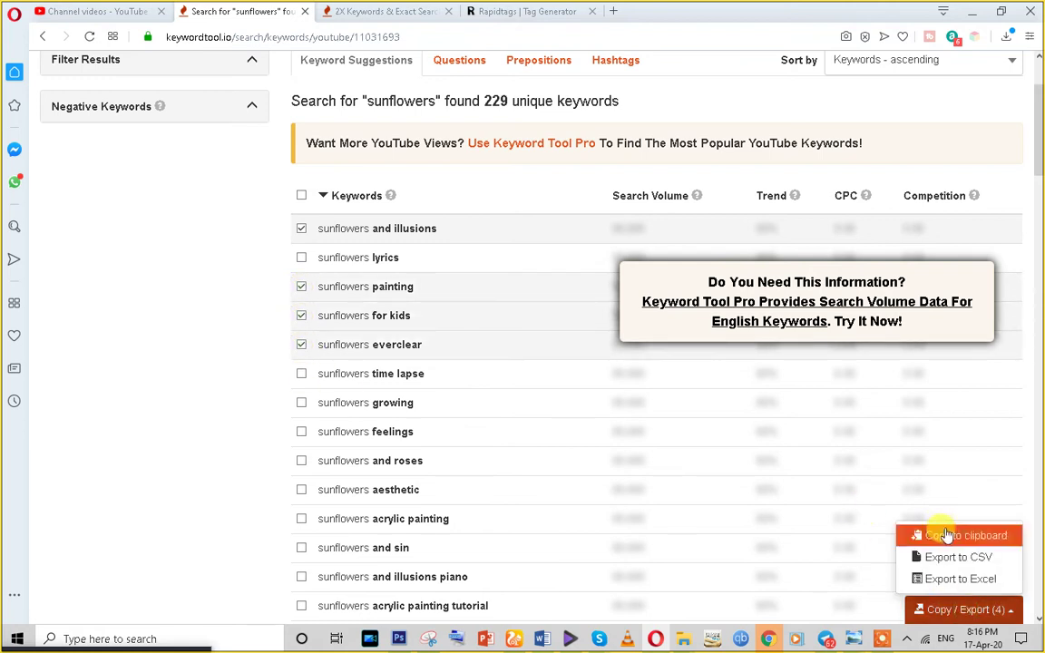
left_click(934, 533)
Return to the Sunflowers upload in YouTube Studio and look over its title, description, thumbnail and playlist fields
left_click(111, 9)
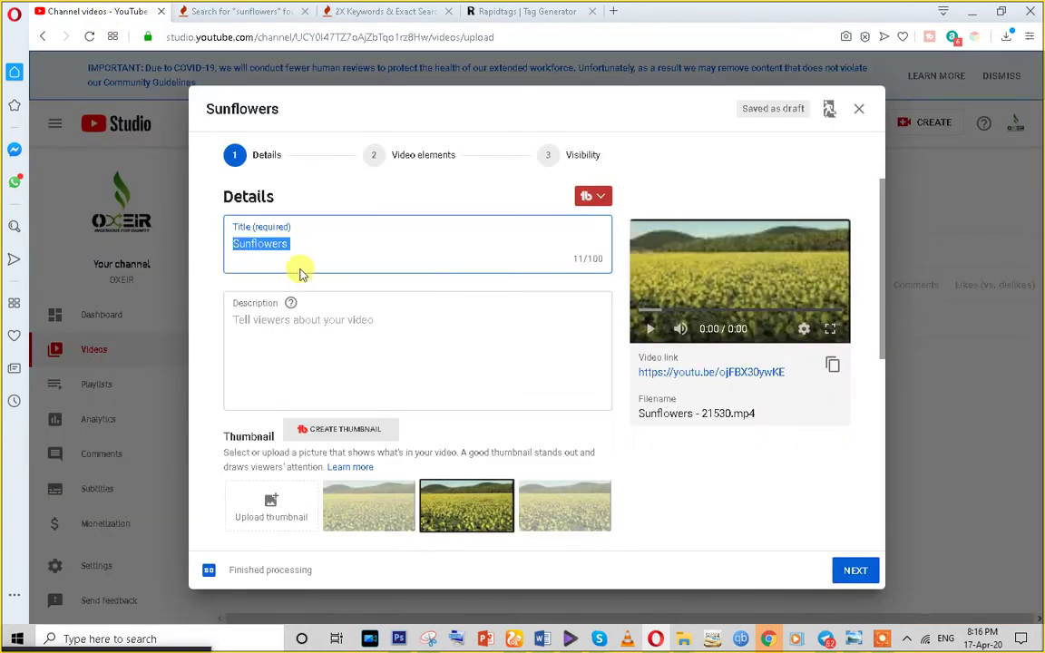
left_click(276, 320)
scroll(278, 327, "down", 4)
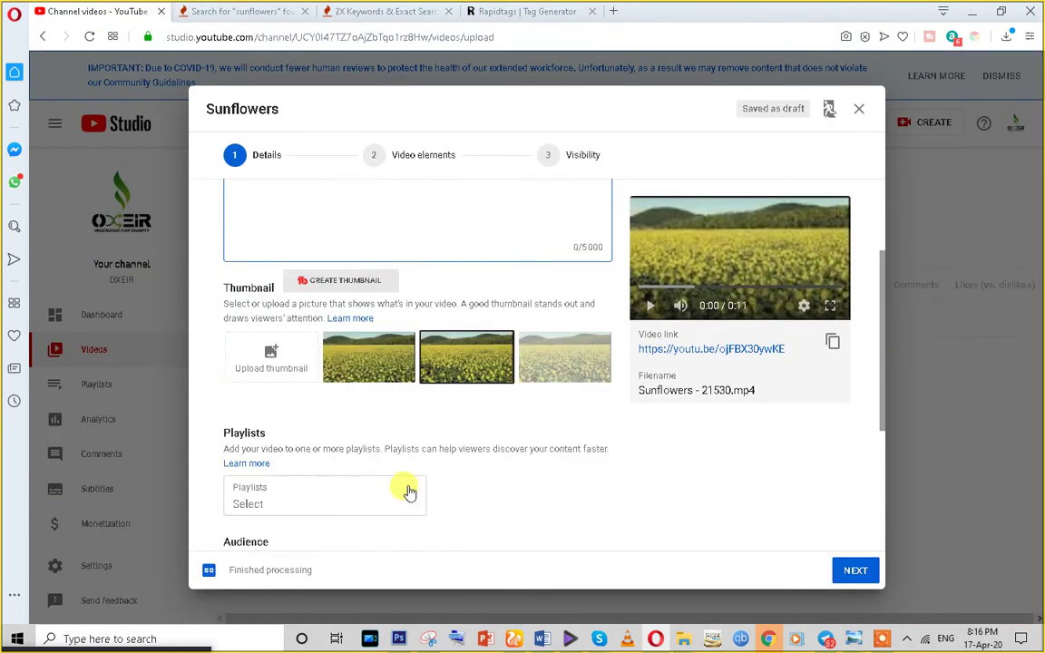
scroll(313, 490, "up", 3)
scroll(313, 490, "up", 1)
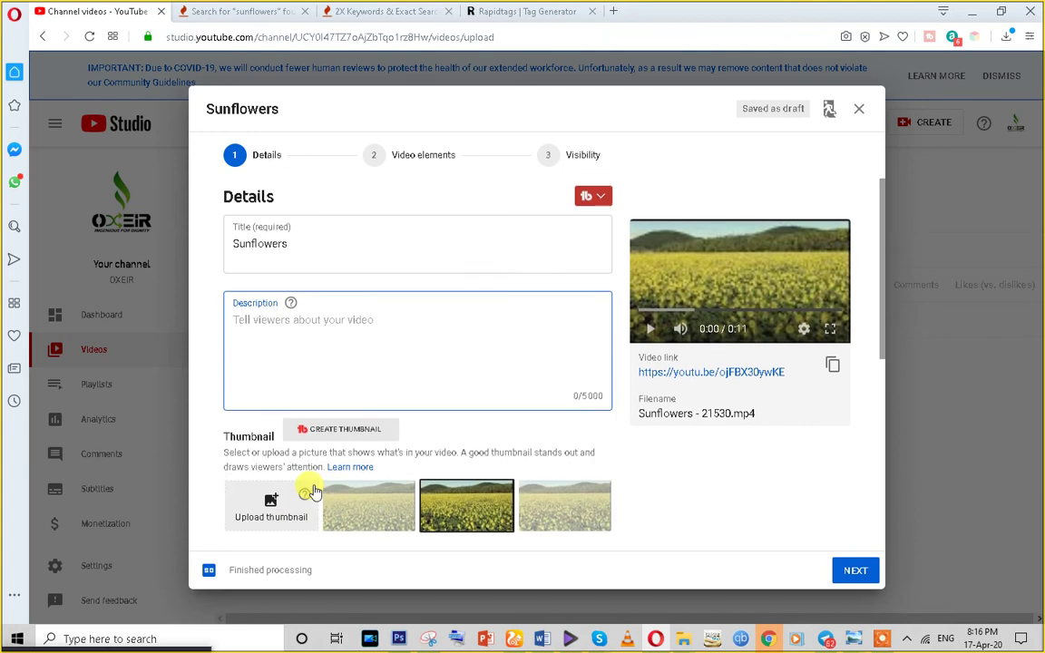
left_click(295, 241)
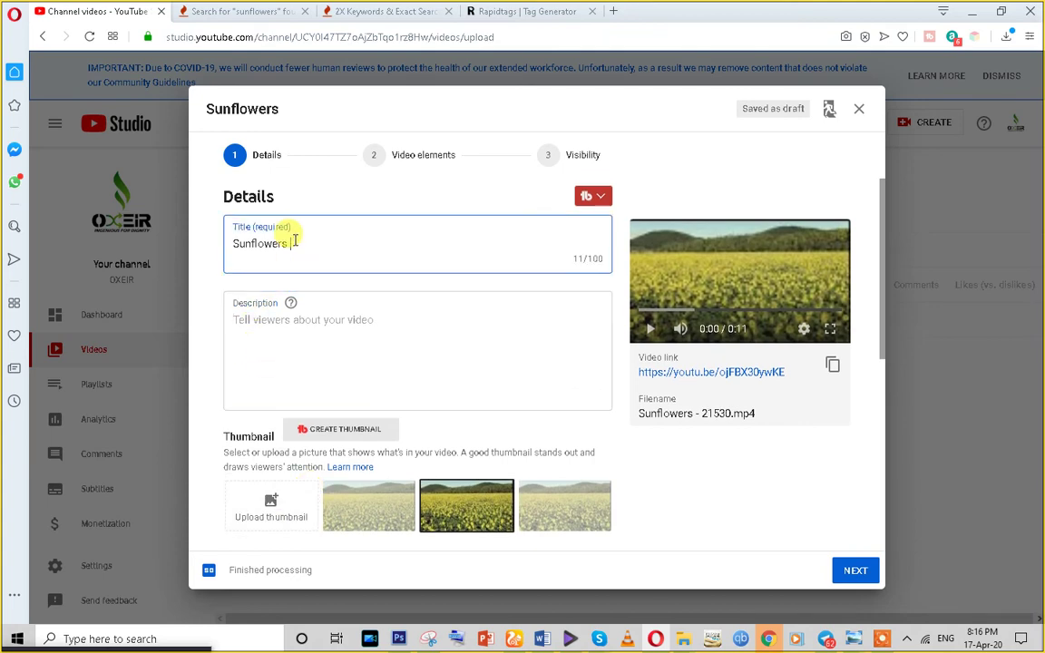
Review the selected sunflowers keywords in Keyword Tool and the tags generated for Sunflowers in Rapidtags
left_click(372, 10)
scroll(345, 340, "up", 4)
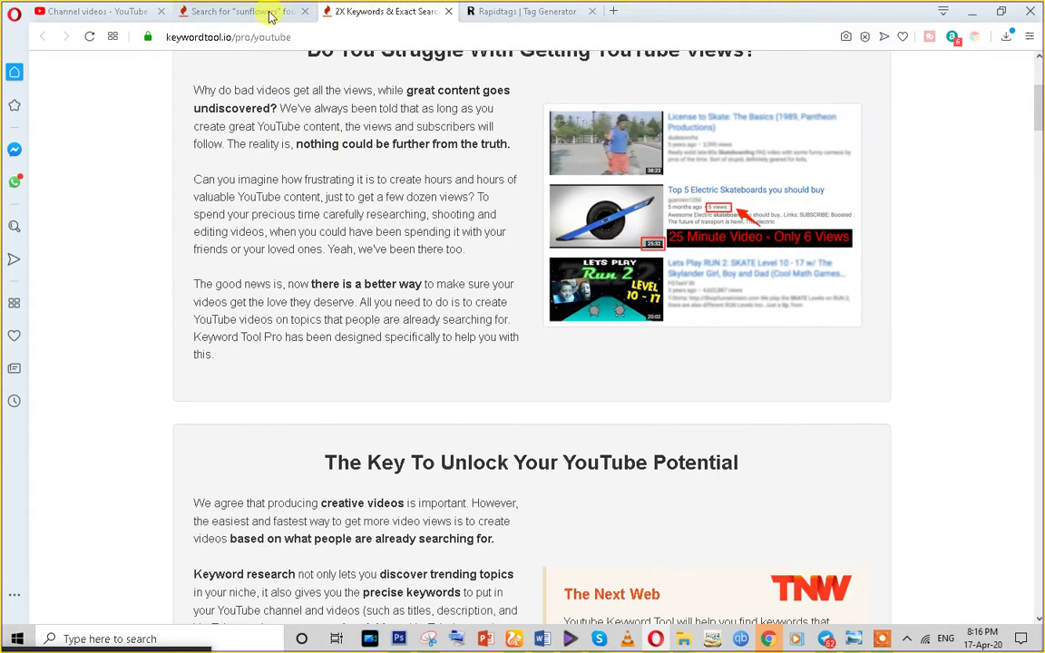
left_click(271, 10)
scroll(363, 399, "up", 2)
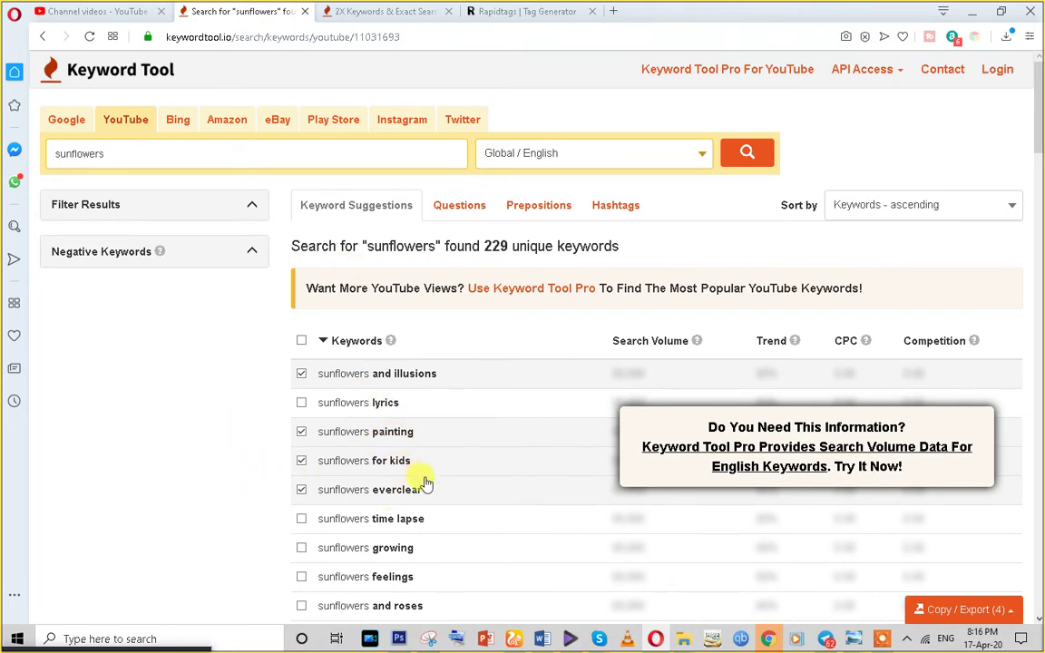
left_click(382, 11)
left_click(481, 11)
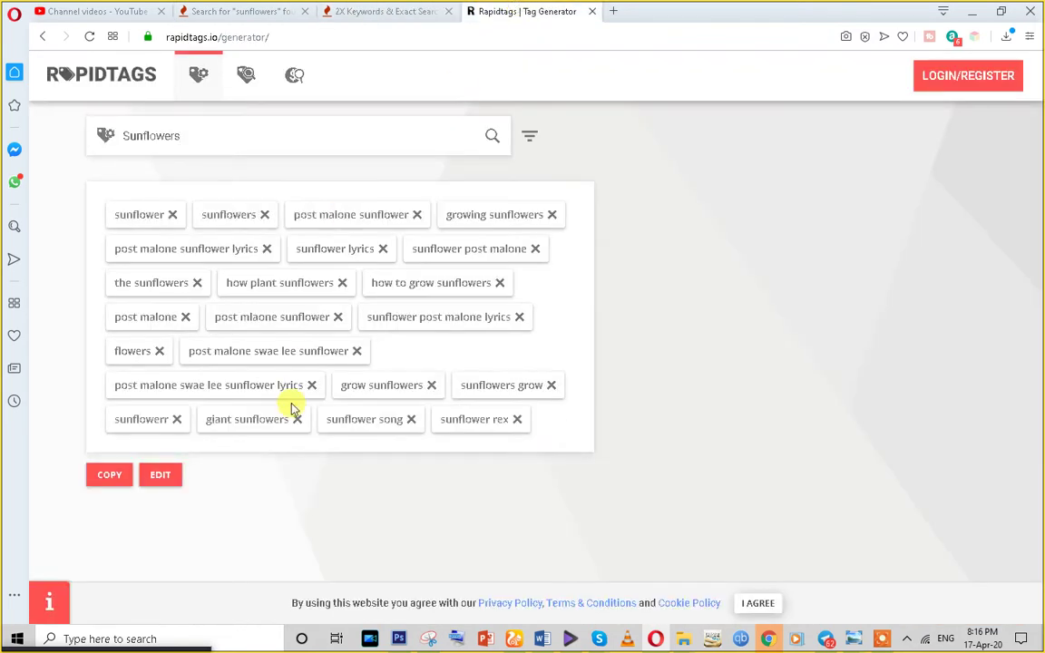
Open a new browser tab and try to start a search for tubebuddy
left_click(615, 12)
type("tu")
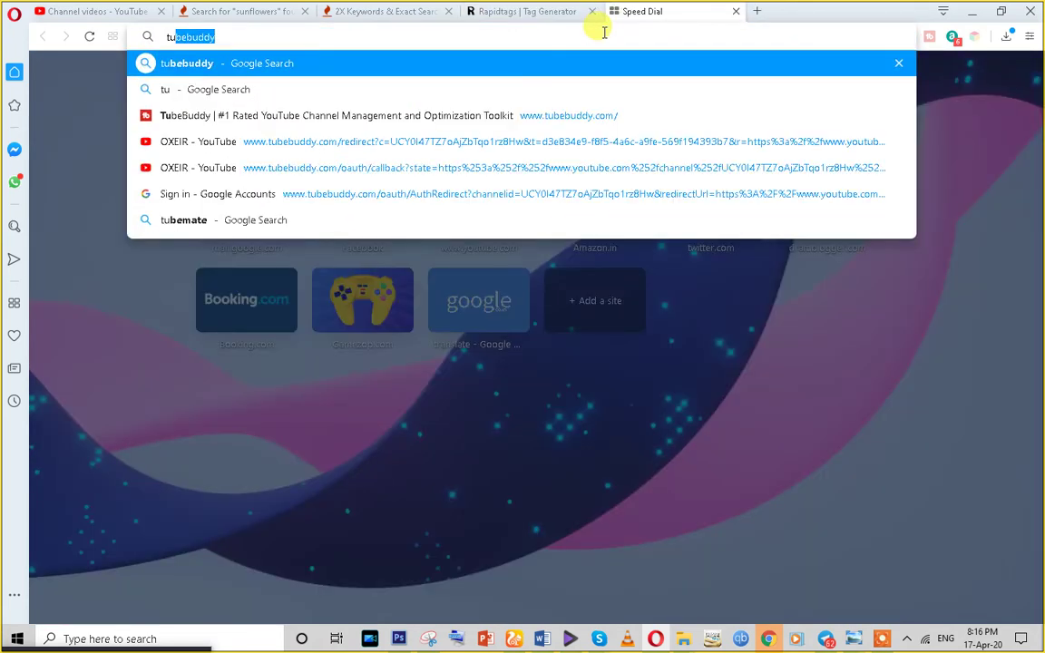
key("Escape")
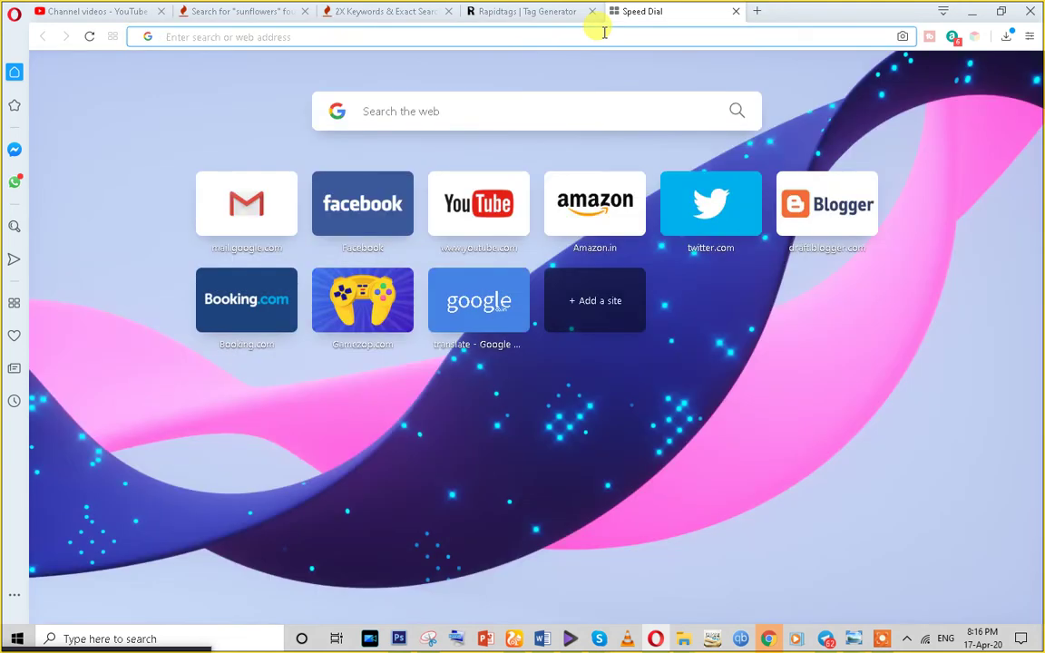
Open youtube.com and search it for the draft video's title, "Sunflowers"
type("youtube.com")
key("Return")
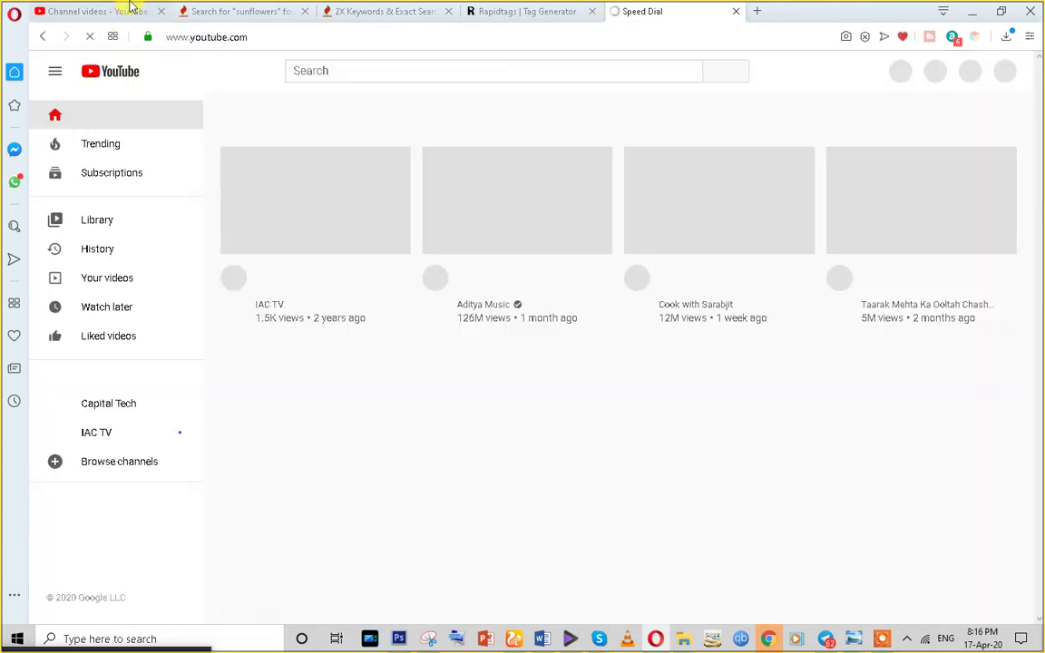
left_click(82, 12)
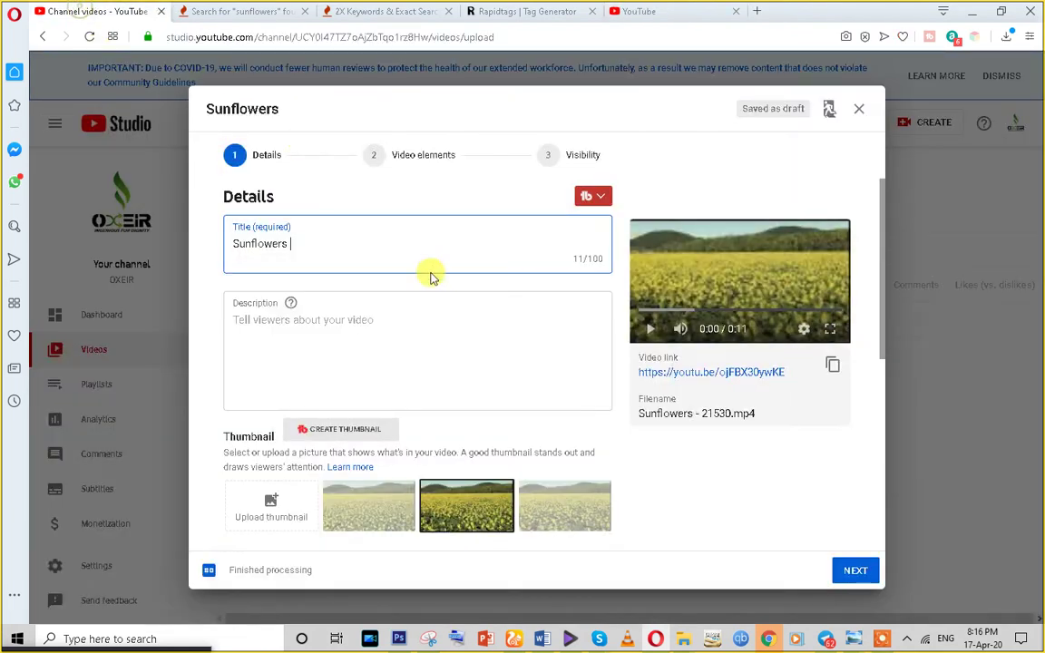
double_click(273, 241)
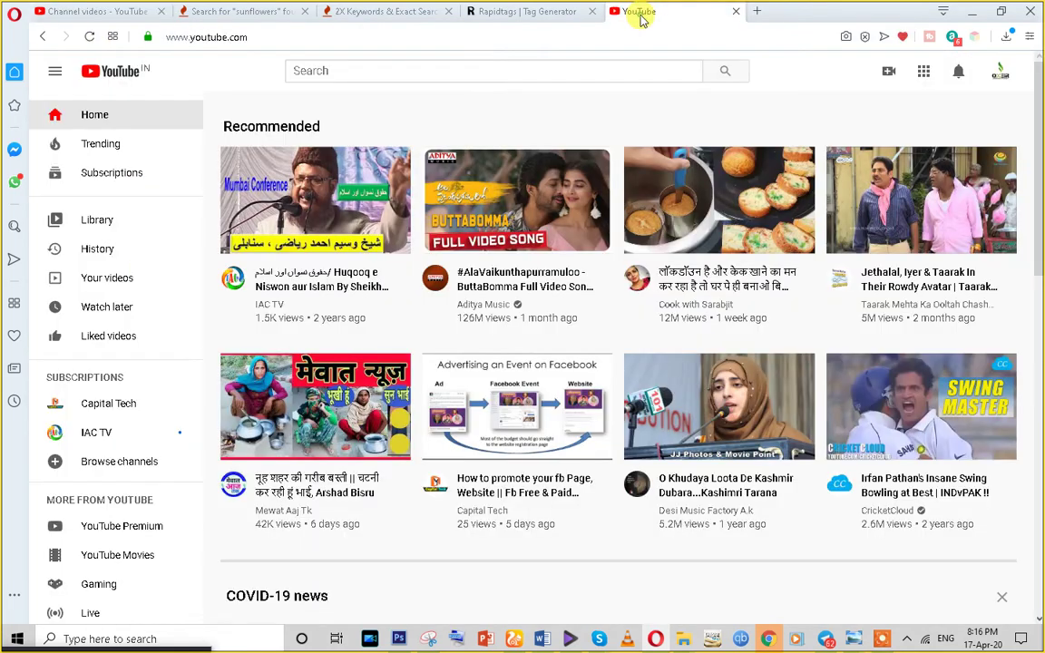
left_click(637, 13)
left_click(341, 71)
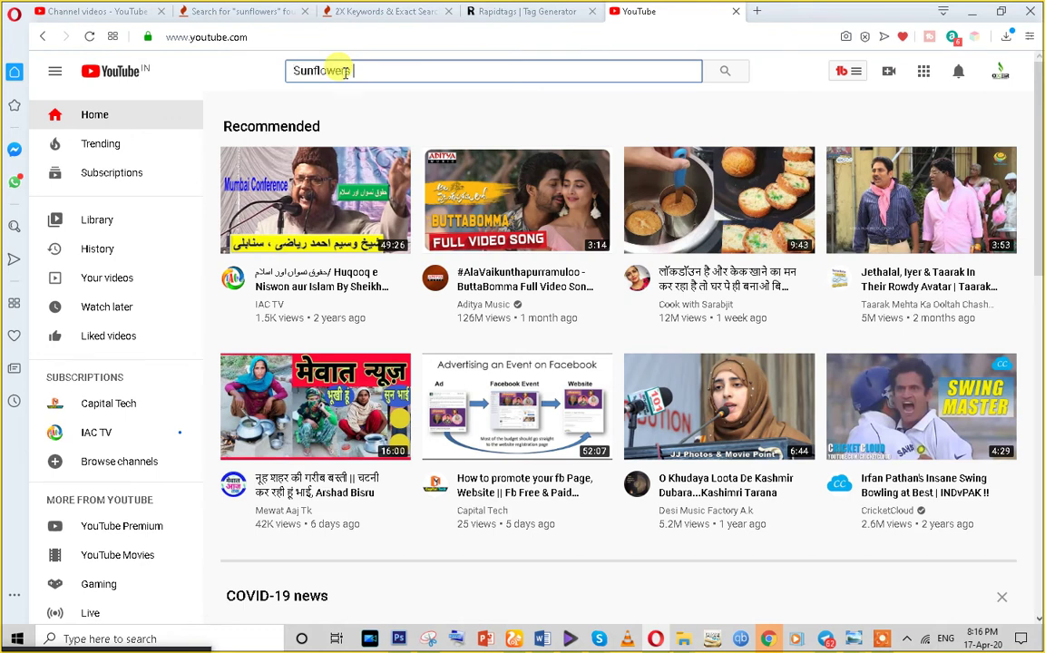
key("Return")
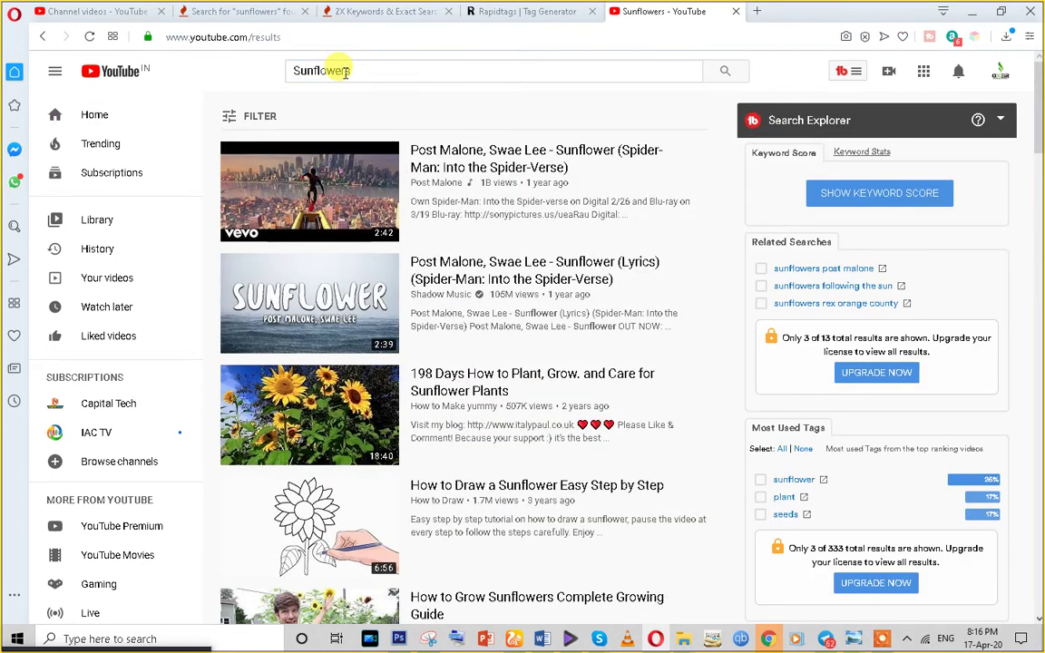
Replace the draft's title with "Days How to Plant, Grow. and Care for Sunflower Plants", copied from the matching YouTube search result
mouse_move(437, 380)
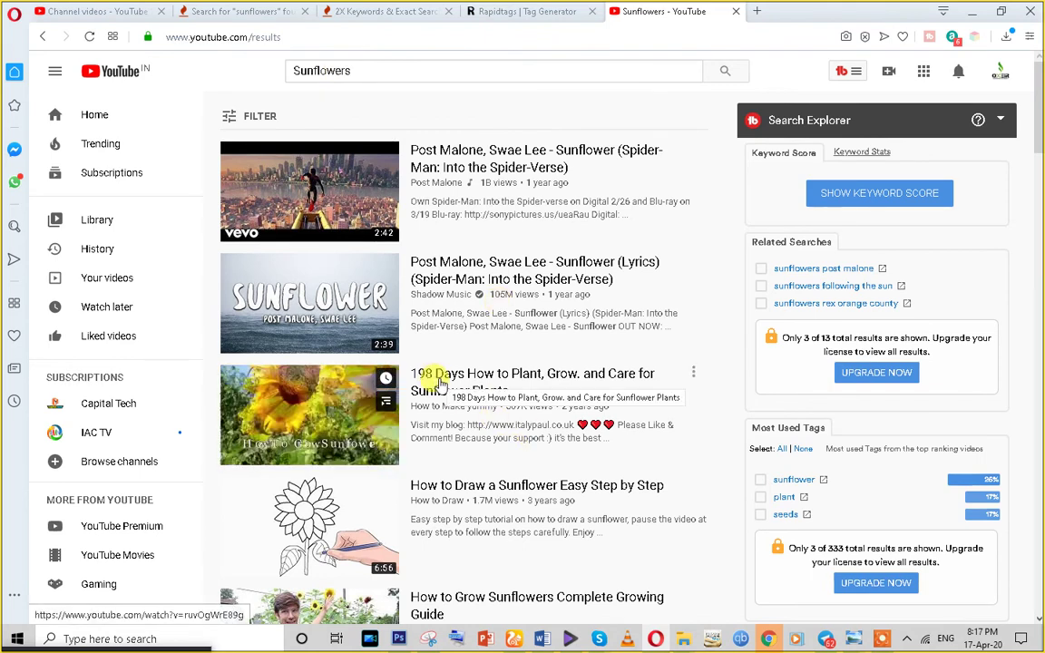
left_click_drag(511, 397, 434, 375)
key("ctrl+c")
right_click(436, 377)
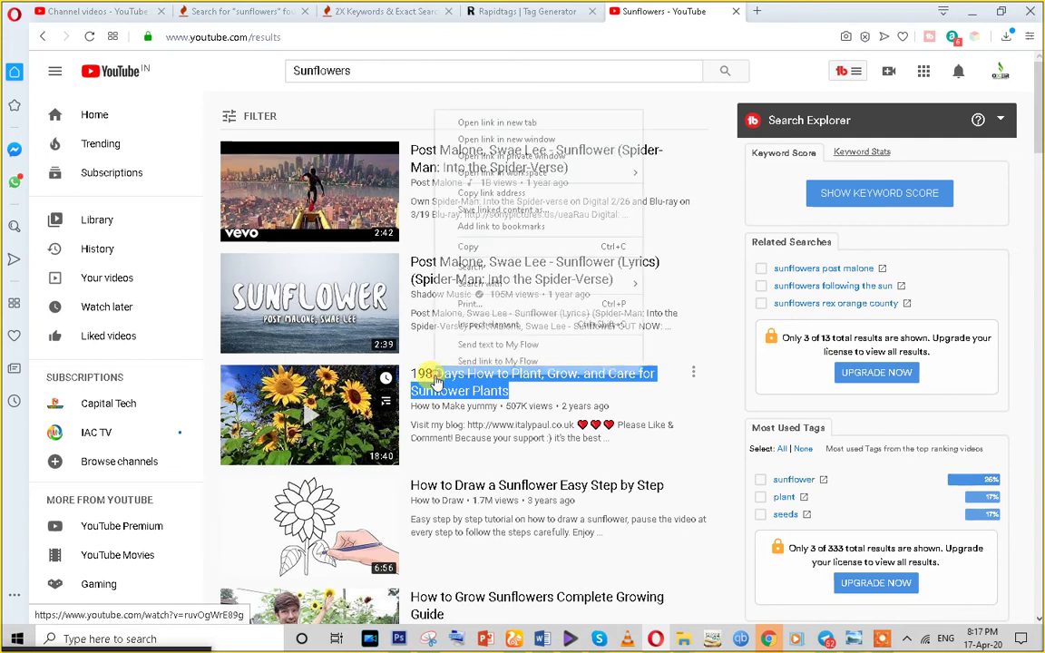
left_click(467, 246)
left_click(66, 11)
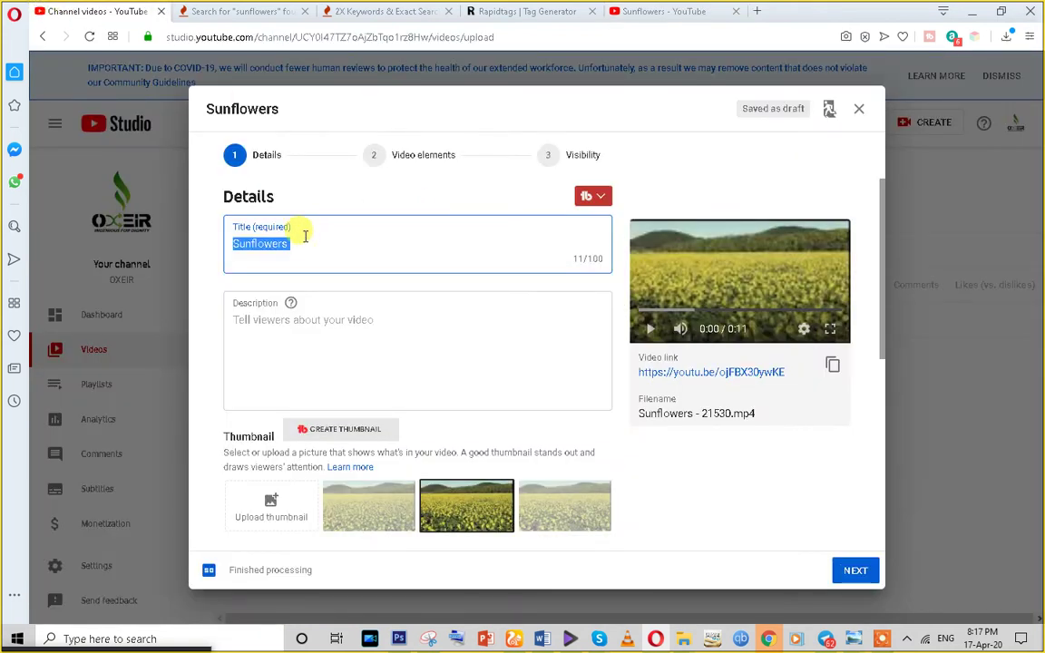
key("ctrl+v")
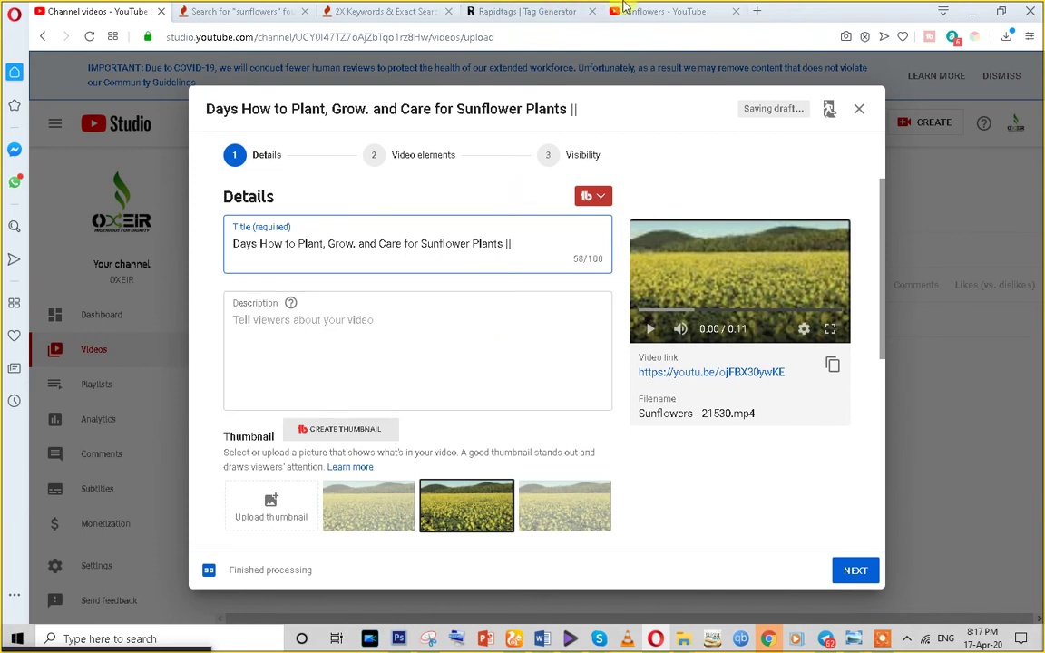
Append "|| Sunflowers for kids" to the draft's title, copying the keyword from the YouTube search
left_click(658, 11)
double_click(361, 65)
key("ctrl+c")
key("ctrl+Tab")
type("||")
key("ctrl+v")
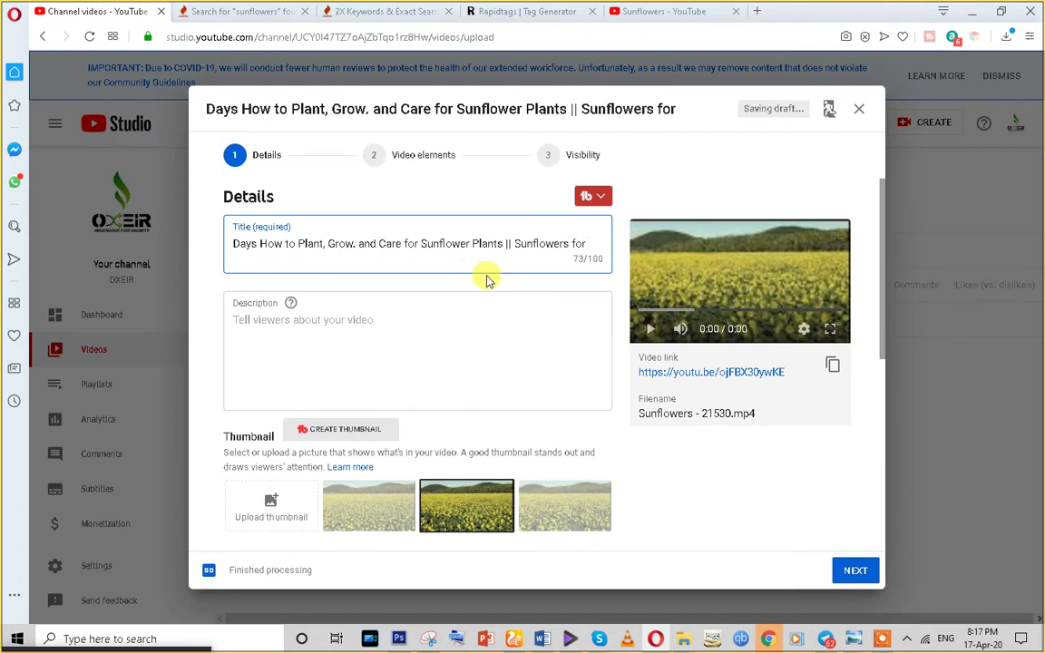
type("for kids")
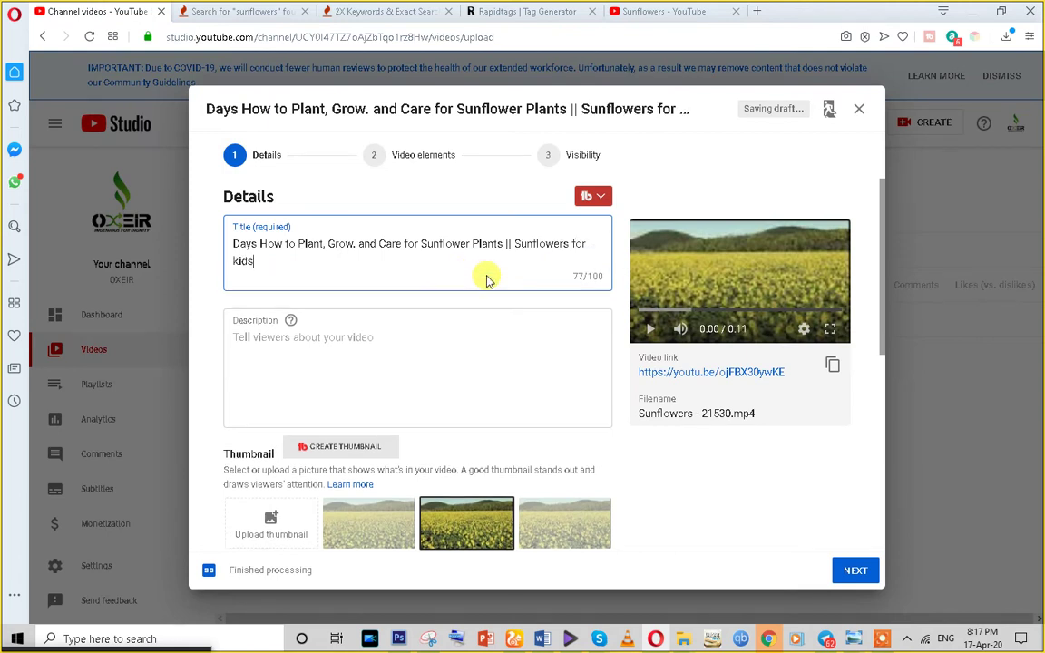
Copy the full title into the description and add the line "in this you can know:" below it
left_click_drag(274, 266, 234, 252)
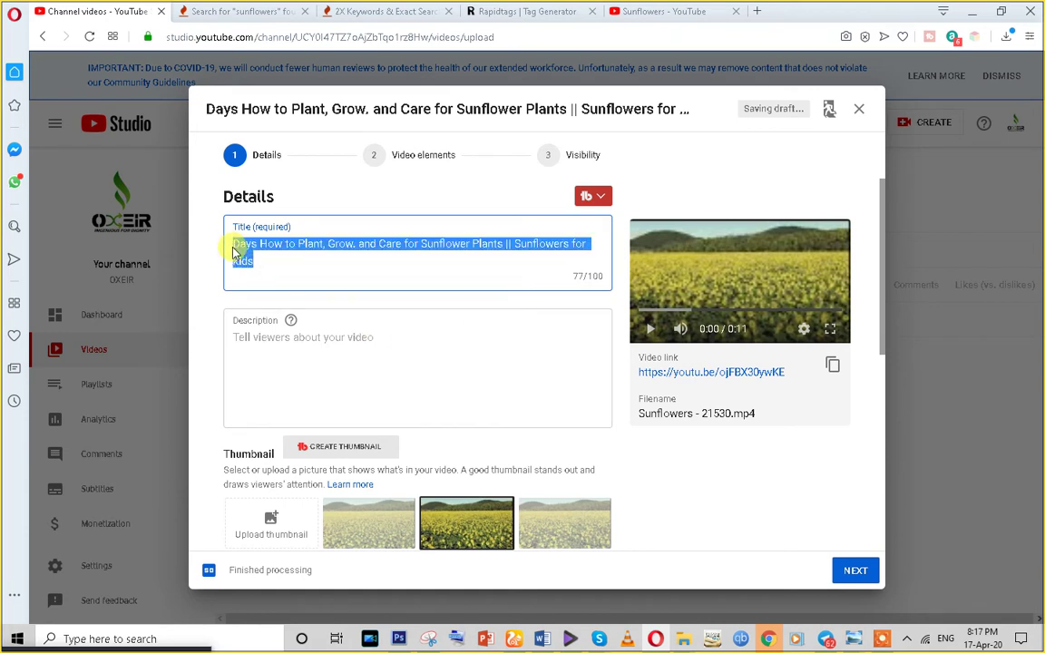
right_click(232, 250)
key("Escape")
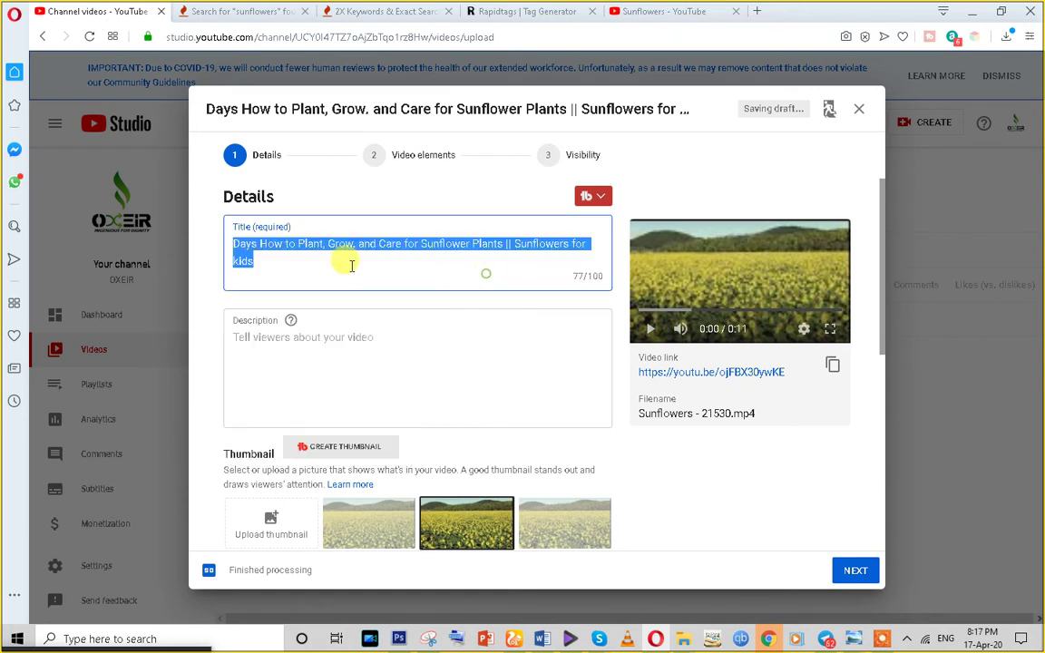
left_click(243, 340)
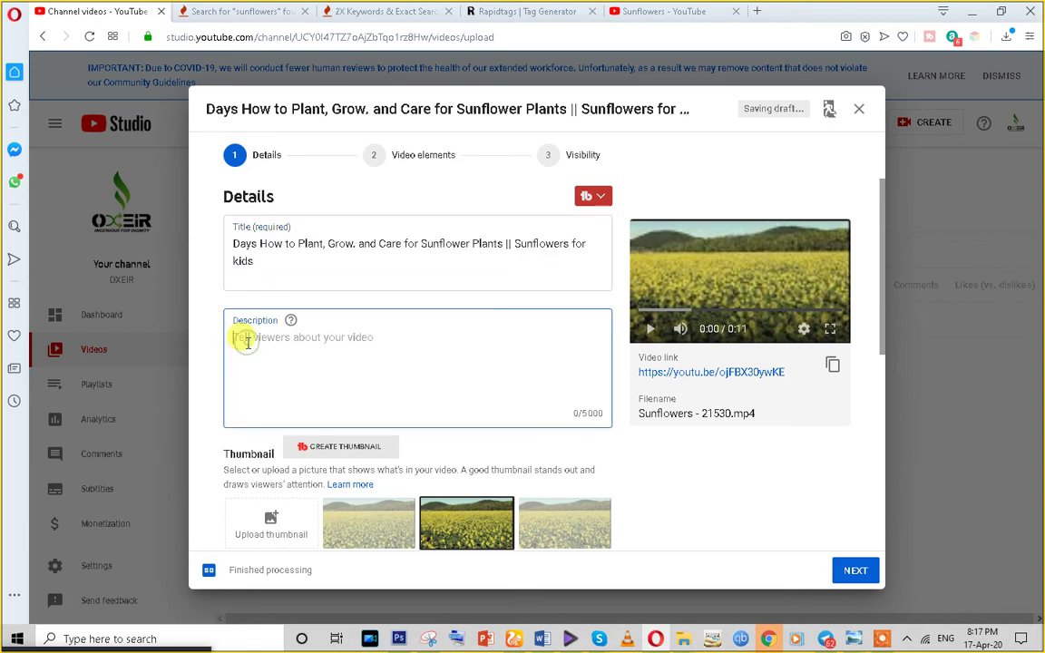
key("ctrl+v")
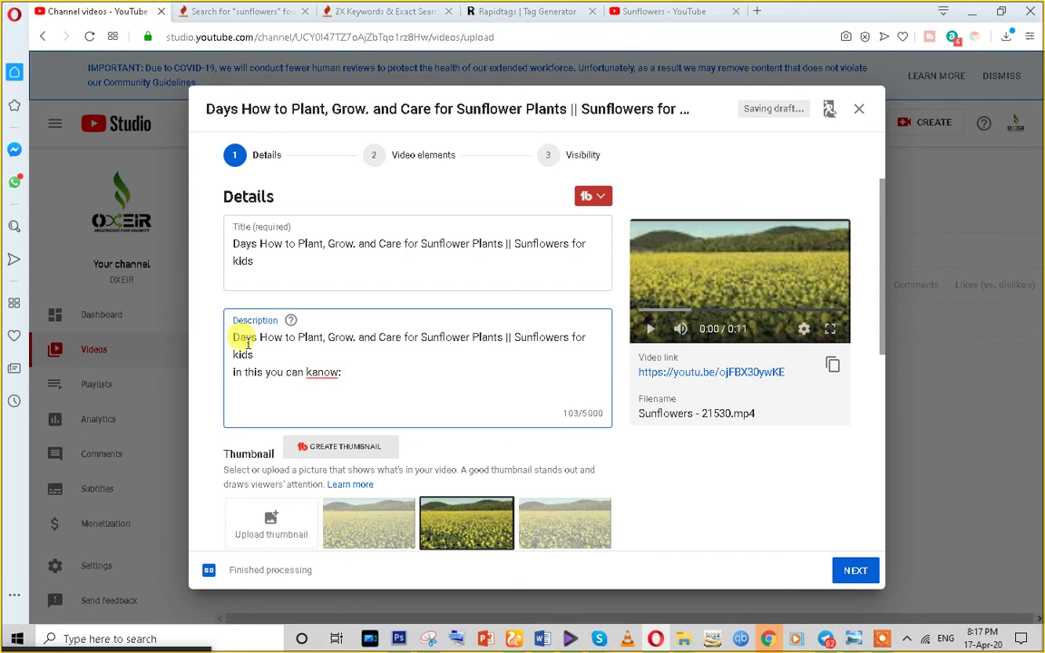
left_click(350, 373)
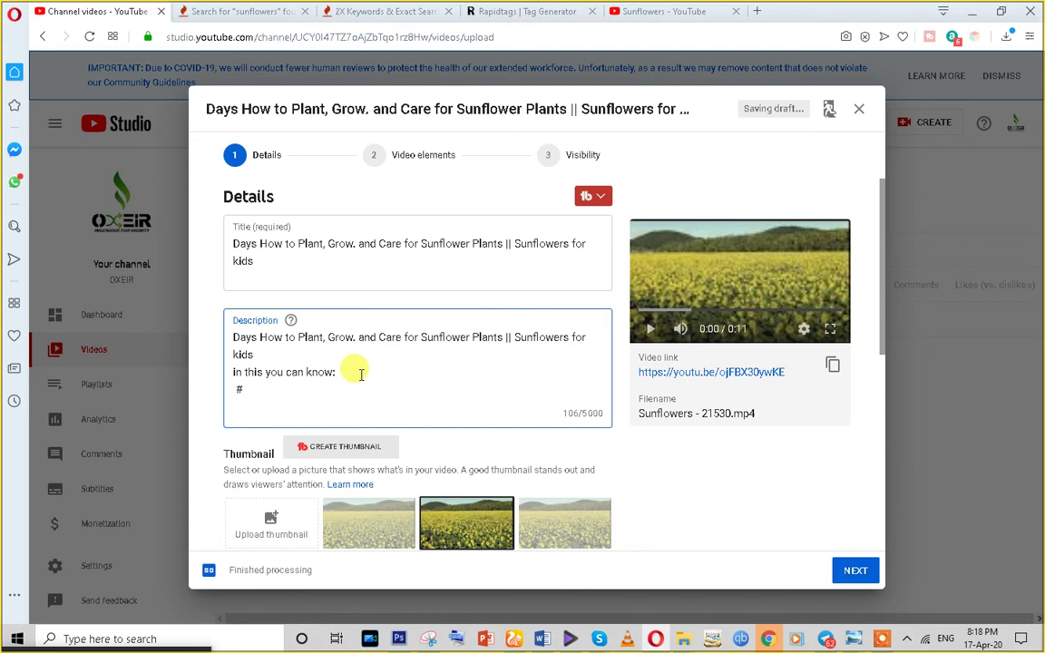
Try "#" and "1" as list markers on separate lines at the end of the description, and remove them
key("Return")
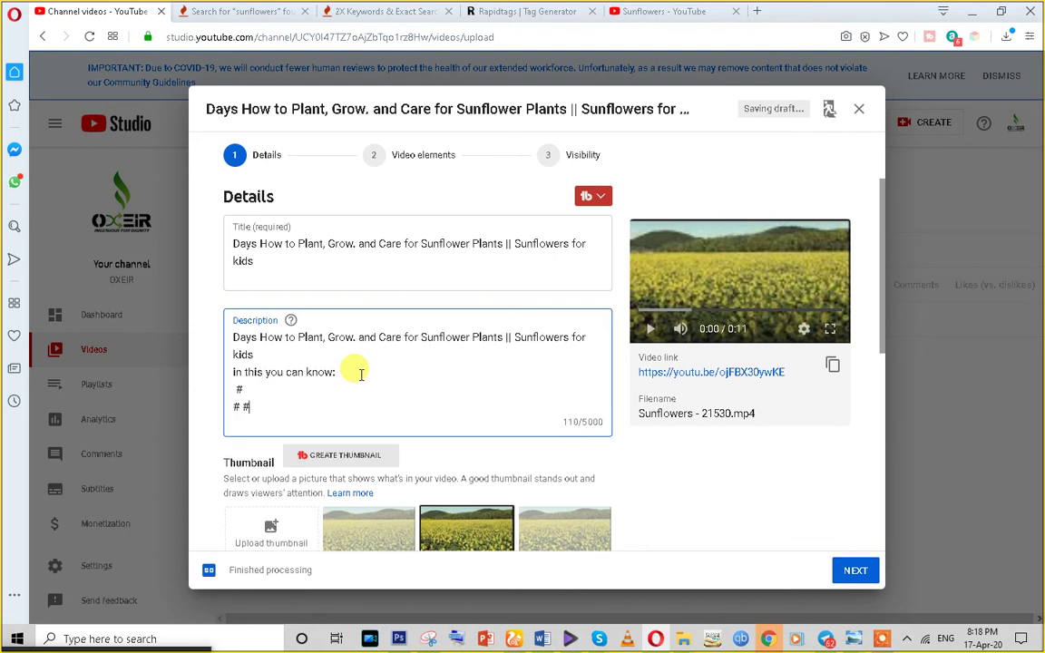
key("Return")
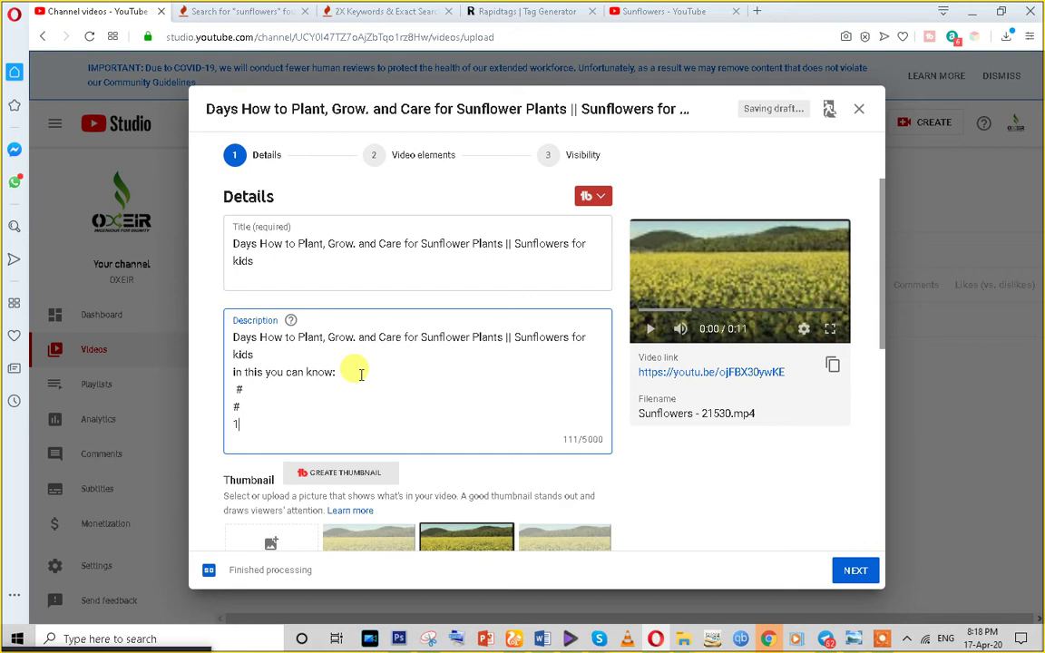
left_click_drag(233, 337, 234, 405)
left_click(255, 425)
key("BackSpace")
key("BackSpace")
key("BackSpace")
key("BackSpace")
key("BackSpace")
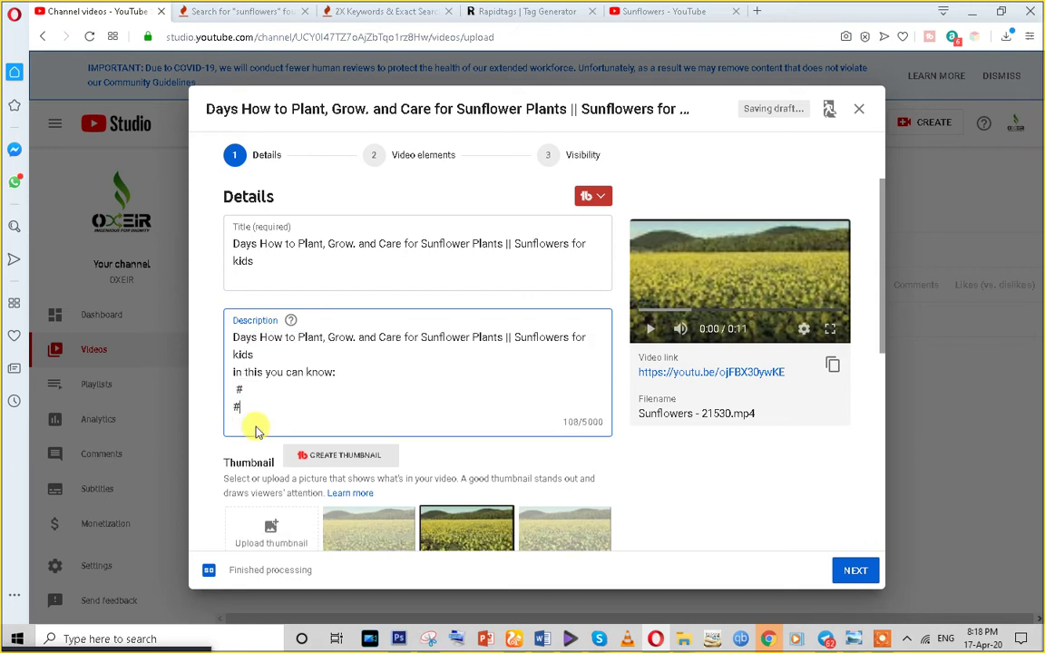
key("BackSpace")
View the background types offered by the thumbnail generator and close it without making a thumbnail
scroll(491, 362, "down", 2)
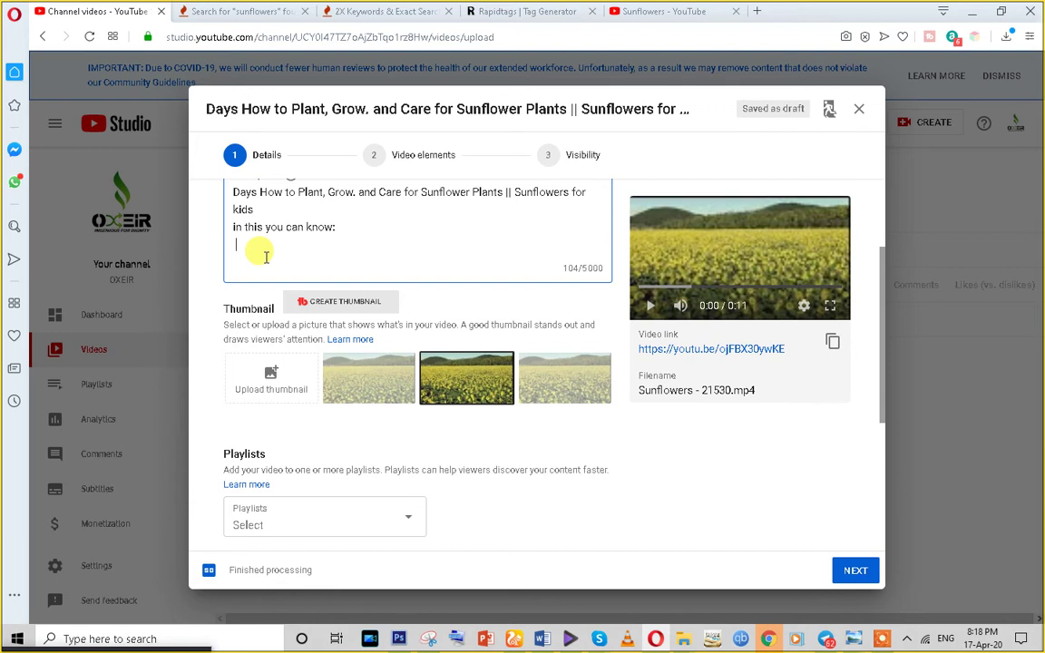
left_click(333, 310)
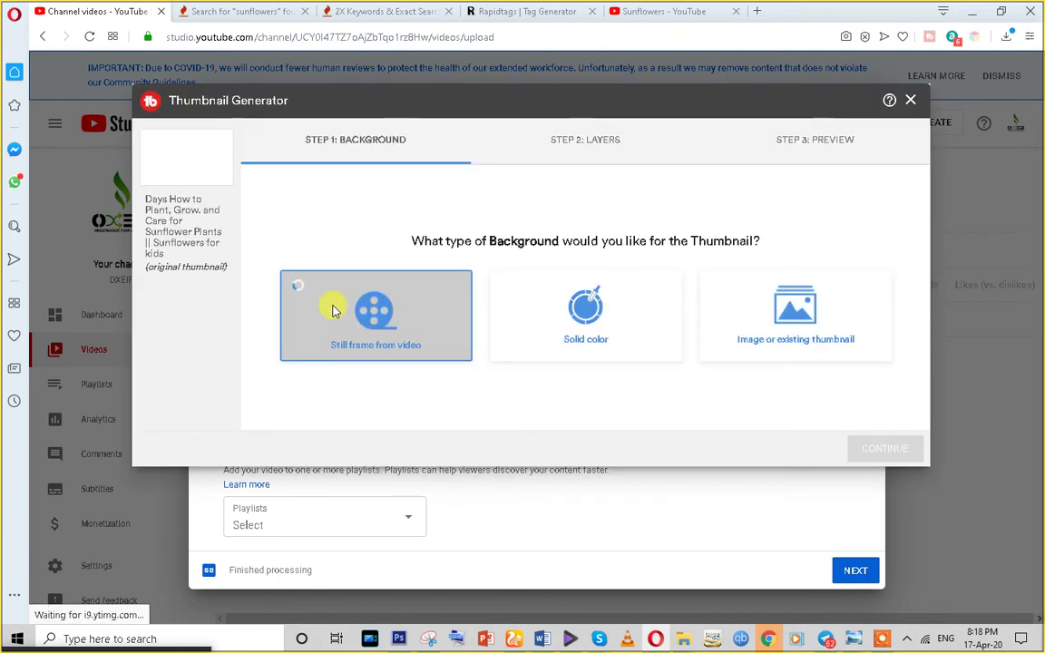
left_click(910, 101)
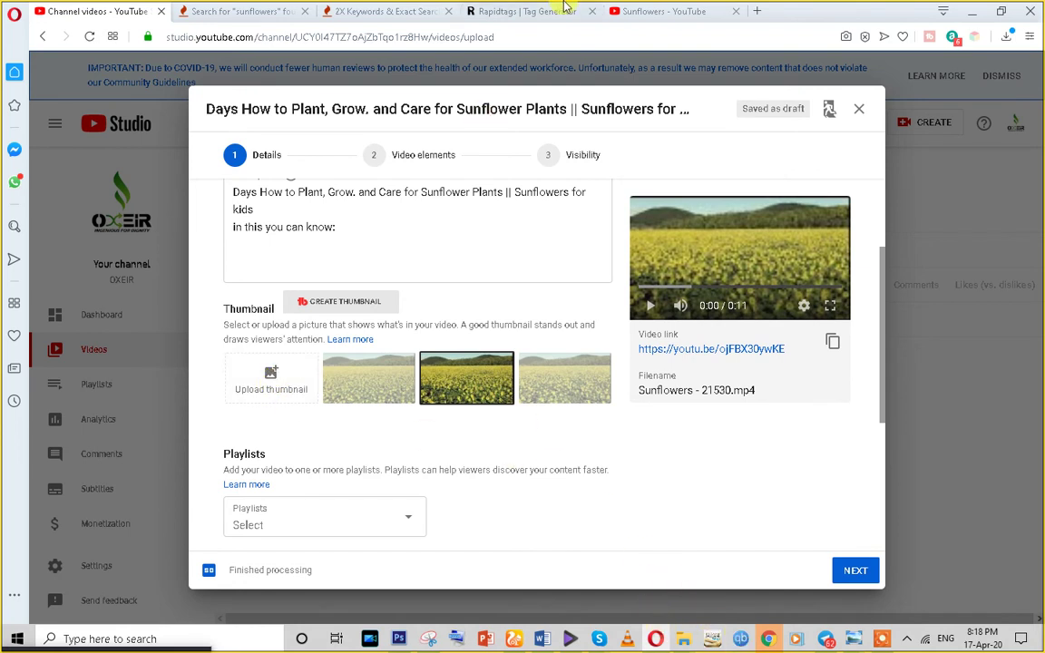
Open canva.com in place of the Keyword Tool page, skip the team invitation and look through the home page's design types
left_click(218, 9)
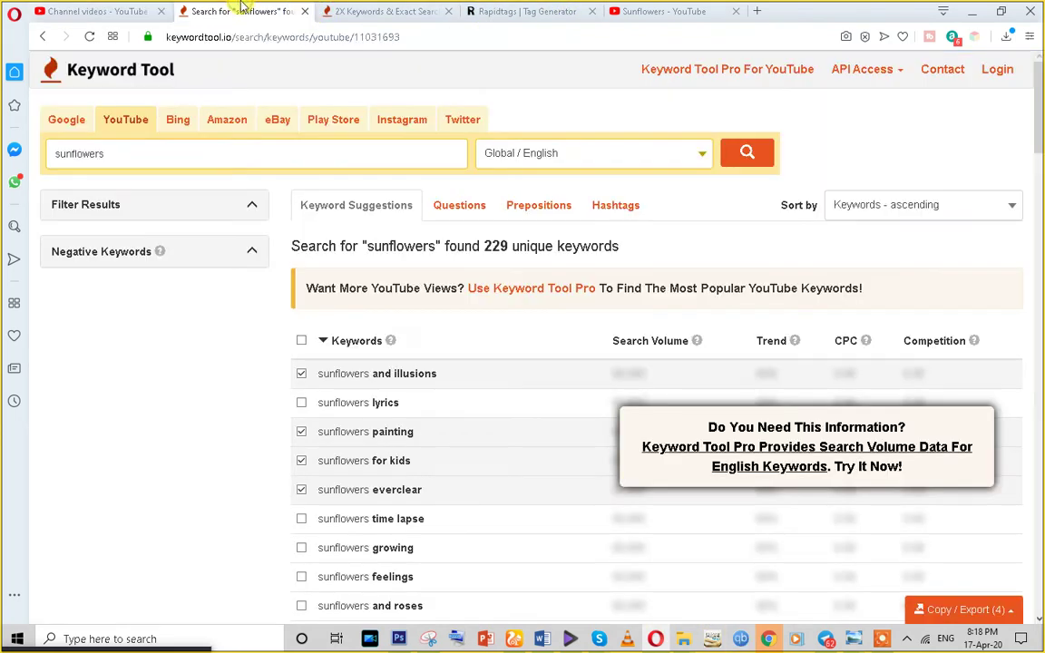
left_click(403, 36)
type("c")
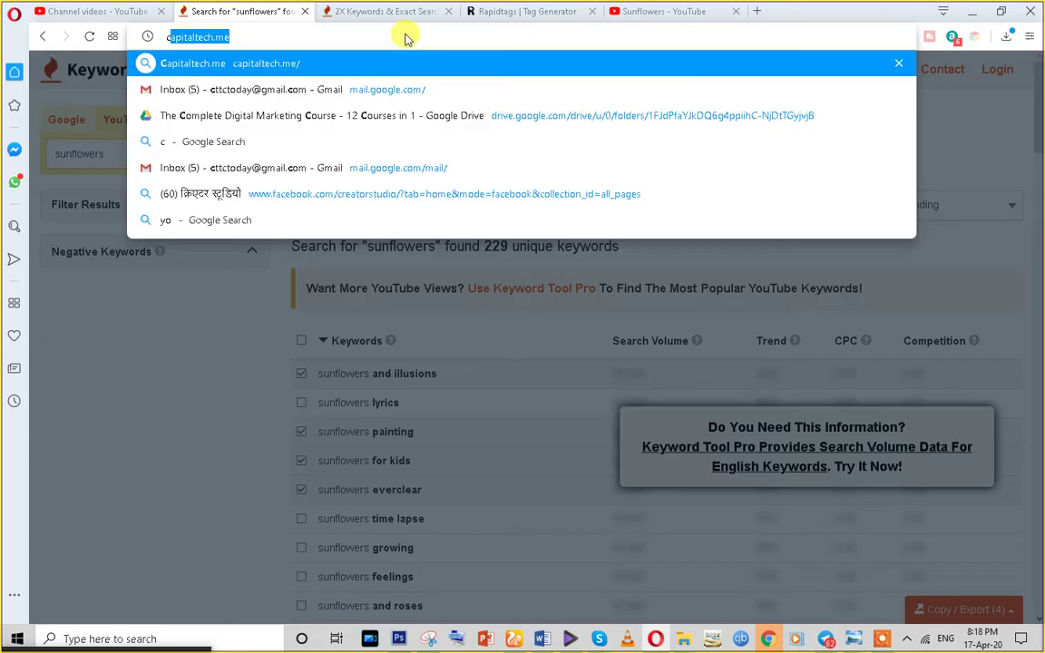
type("an")
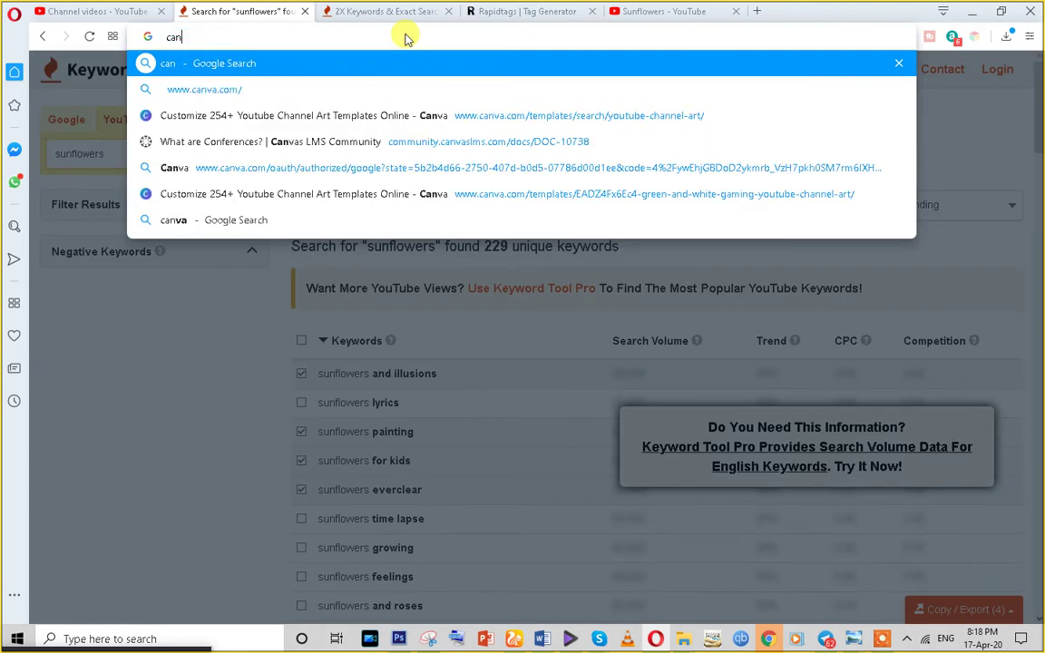
type("va.com")
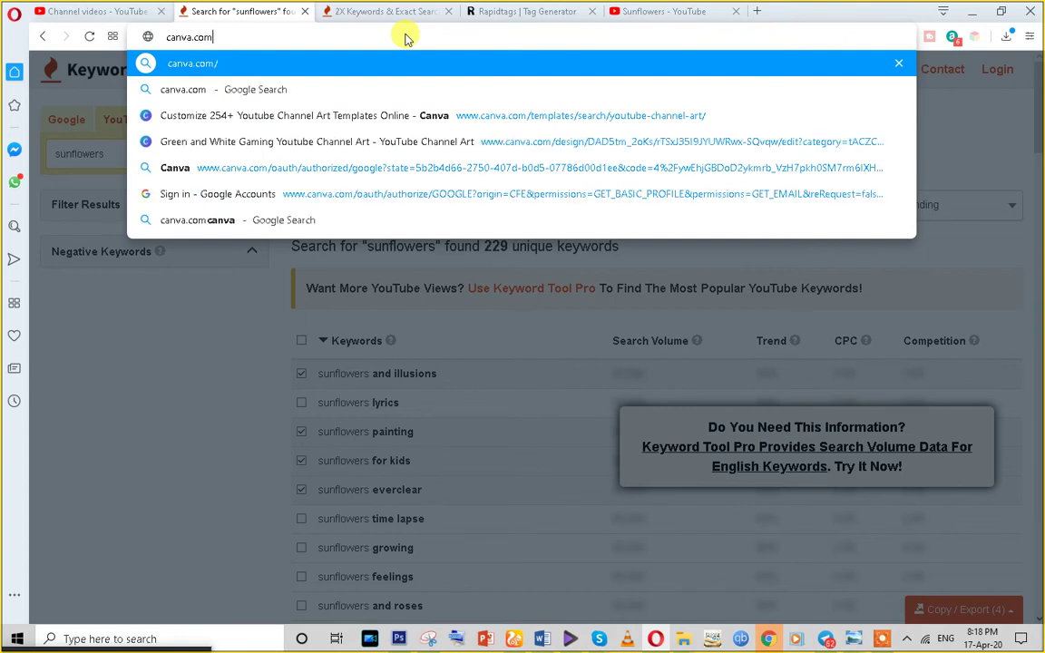
key("Return")
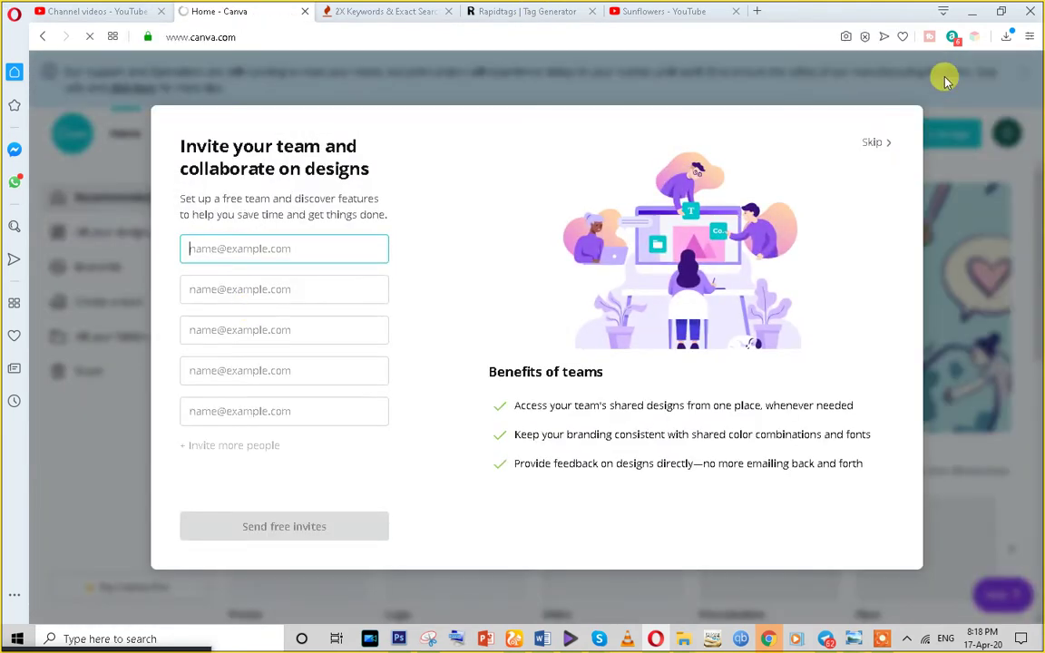
left_click(876, 143)
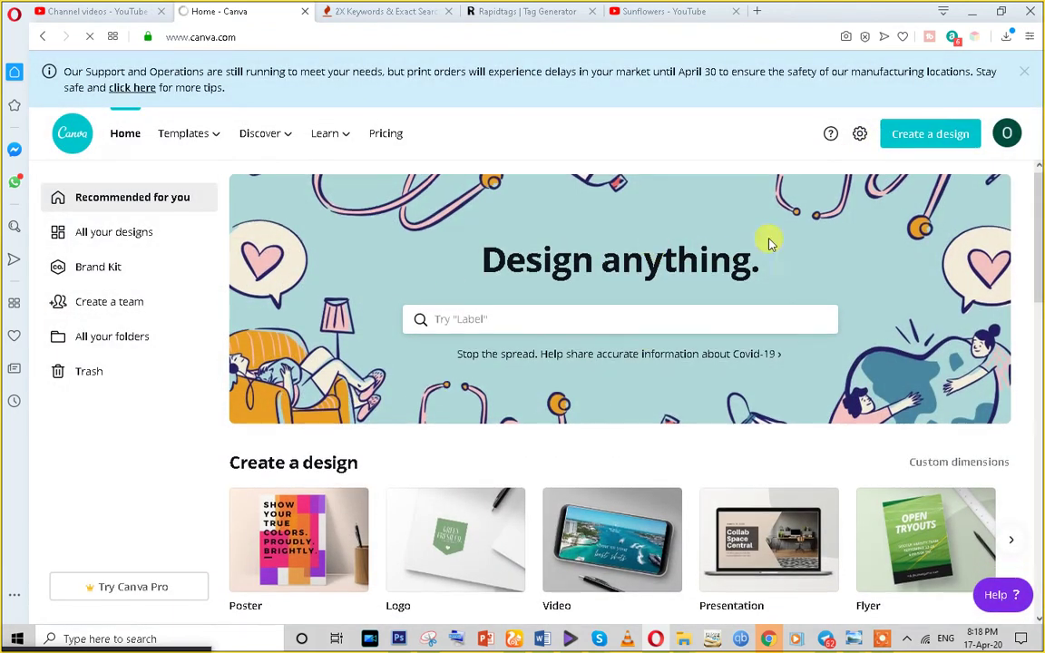
scroll(769, 243, "down", 2)
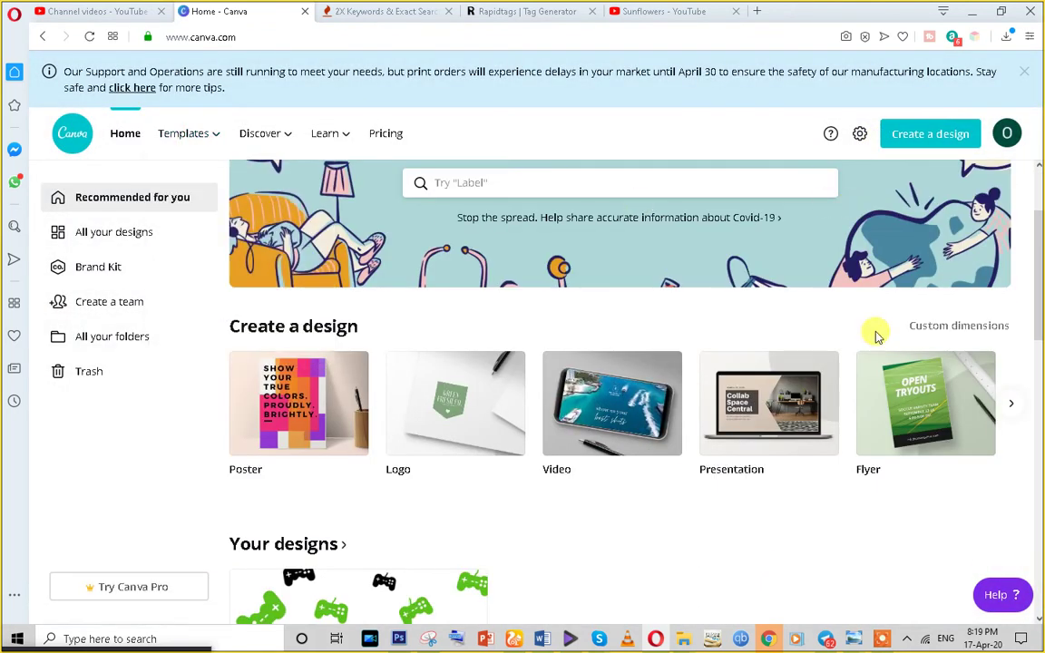
scroll(674, 444, "down", 3)
scroll(674, 444, "down", 3)
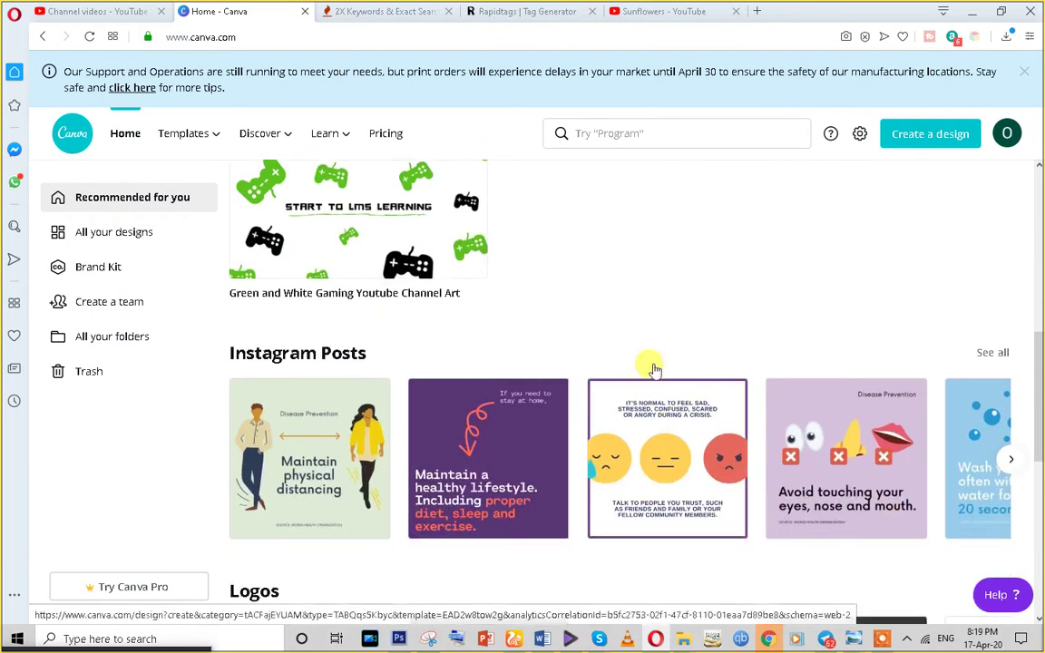
Switch to Photoshop, clear the selection in CTTC Training thumbs.psd and check the thumbnail's pixel dimensions in Image Size
left_click(86, 11)
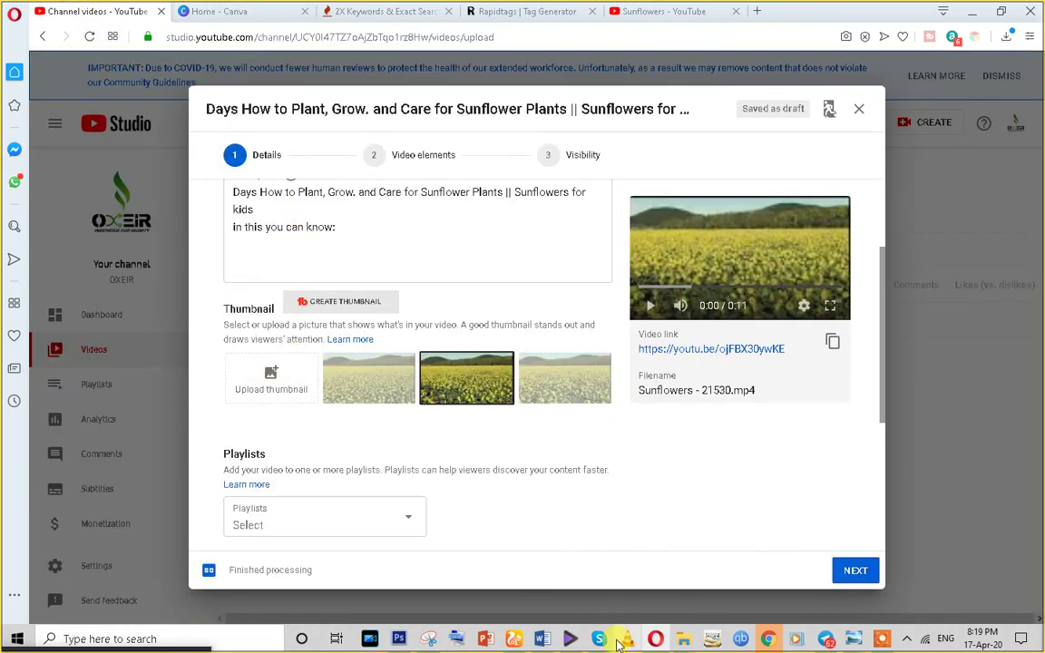
left_click(399, 639)
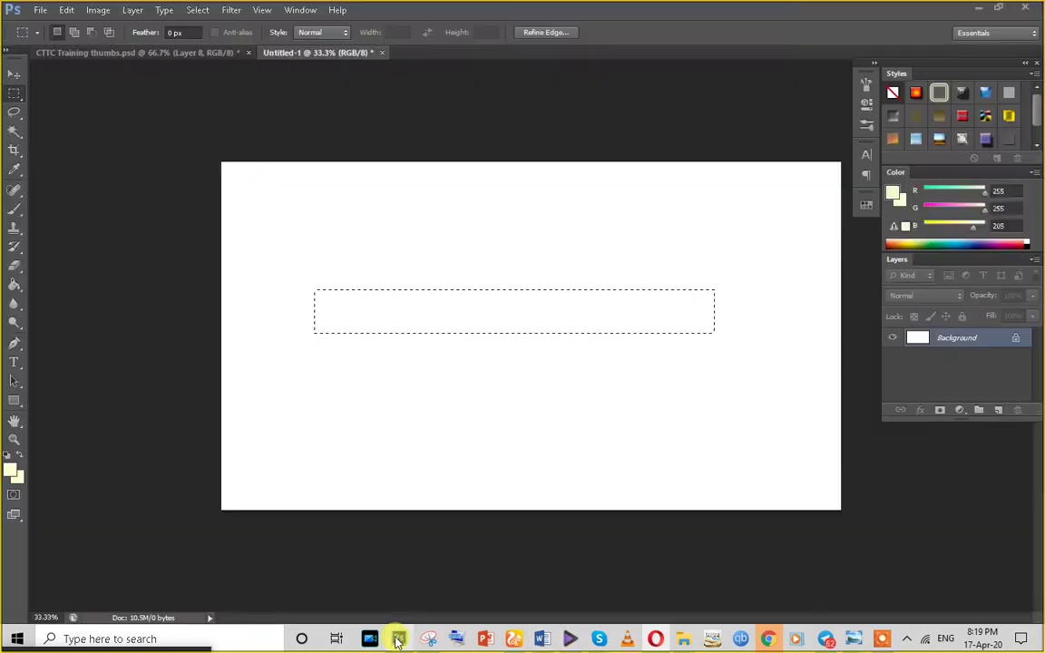
left_click(154, 52)
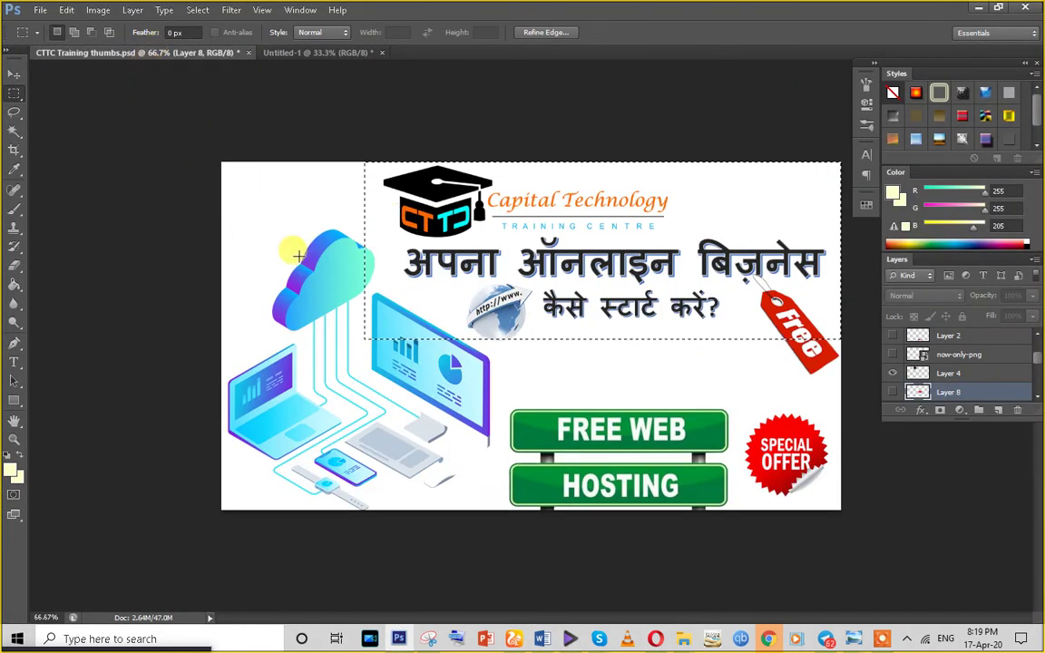
left_click(536, 272)
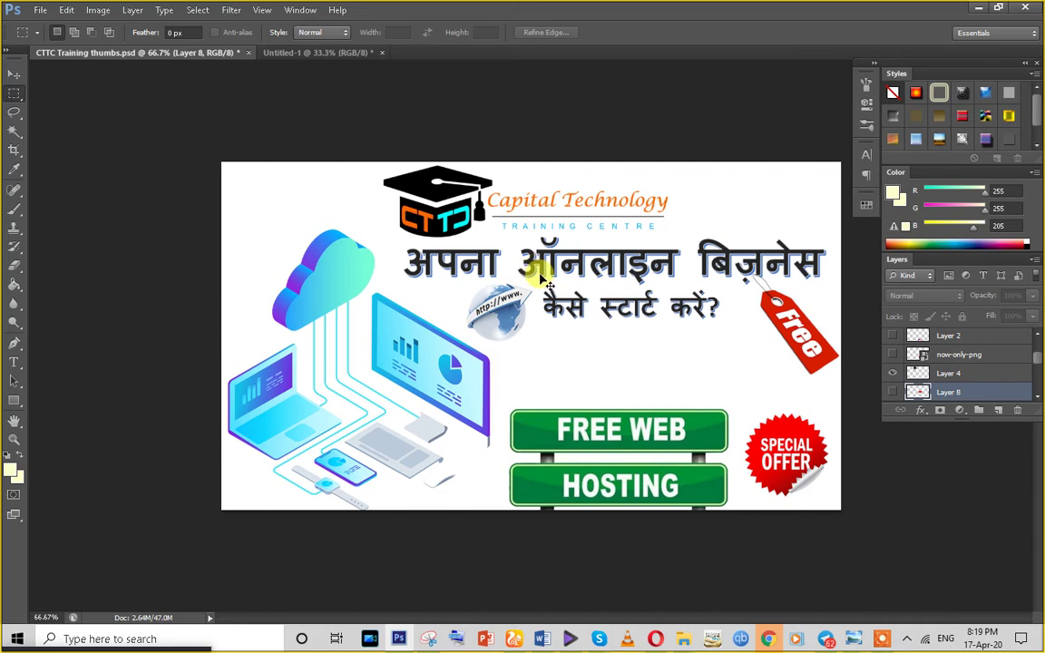
key("ctrl+alt+i")
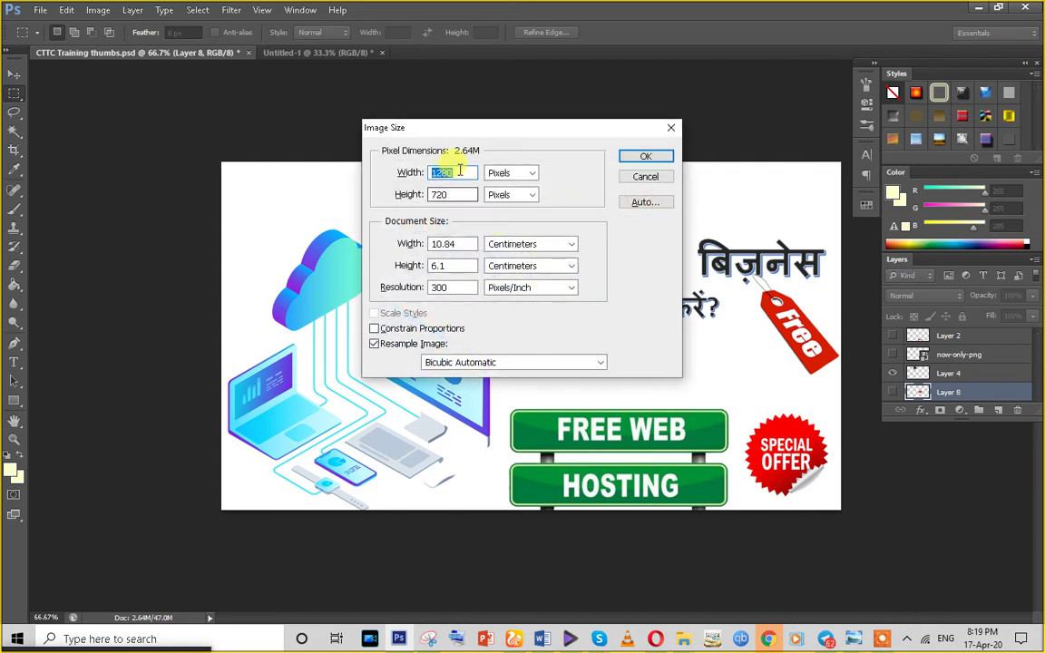
Check the thumbnail's pixel height in Image Size, close the dialog without applying changes and return to the video upload in the browser
left_click_drag(407, 195, 426, 205)
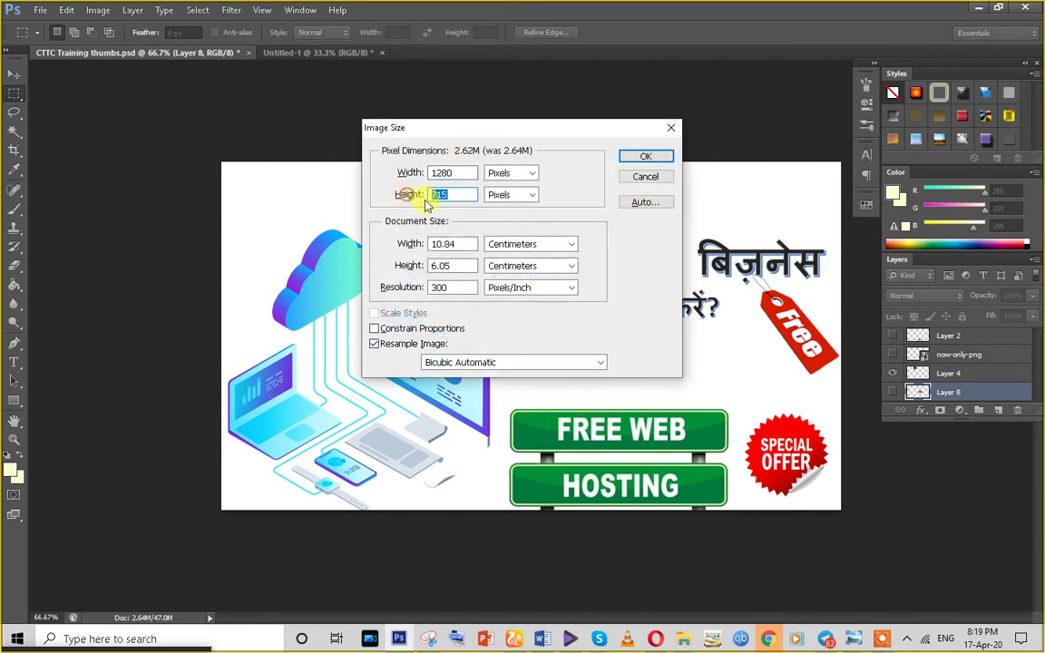
left_click(647, 177)
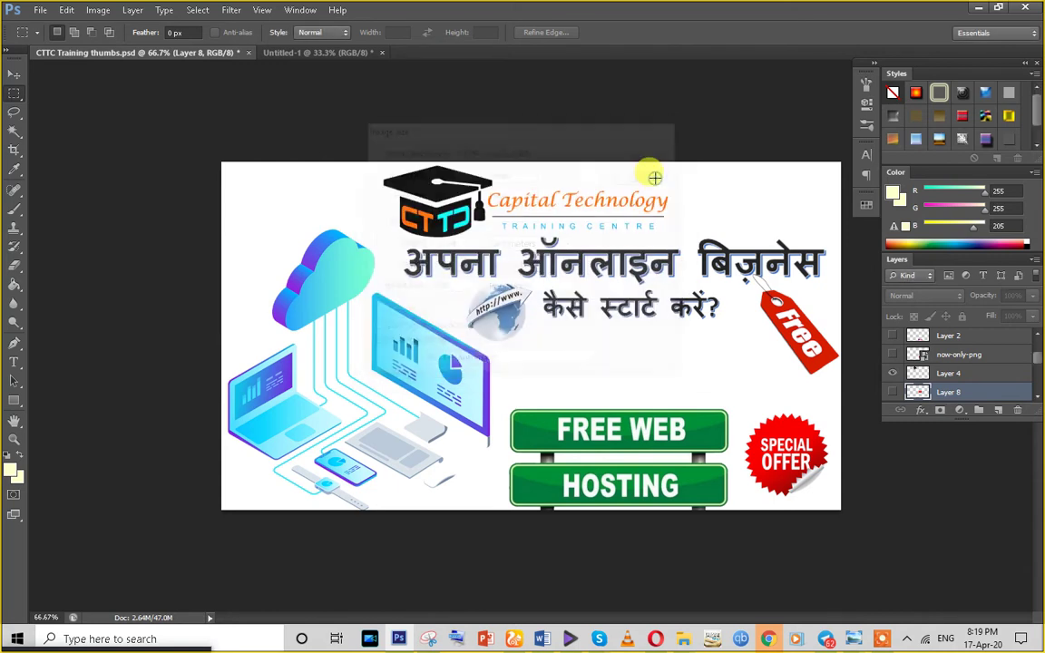
left_click(769, 639)
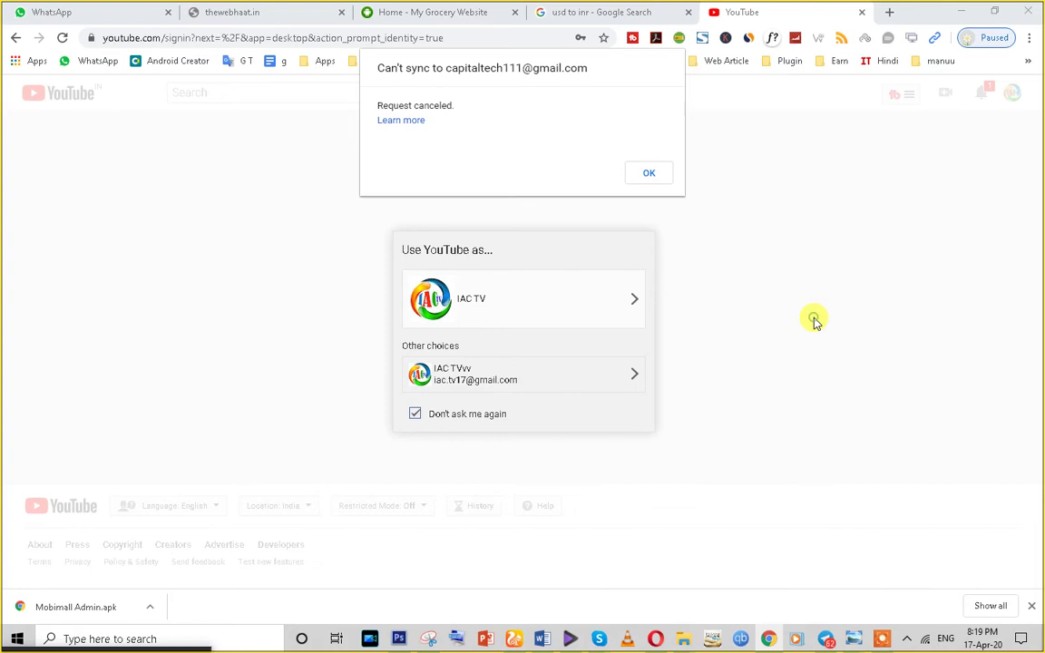
left_click(649, 173)
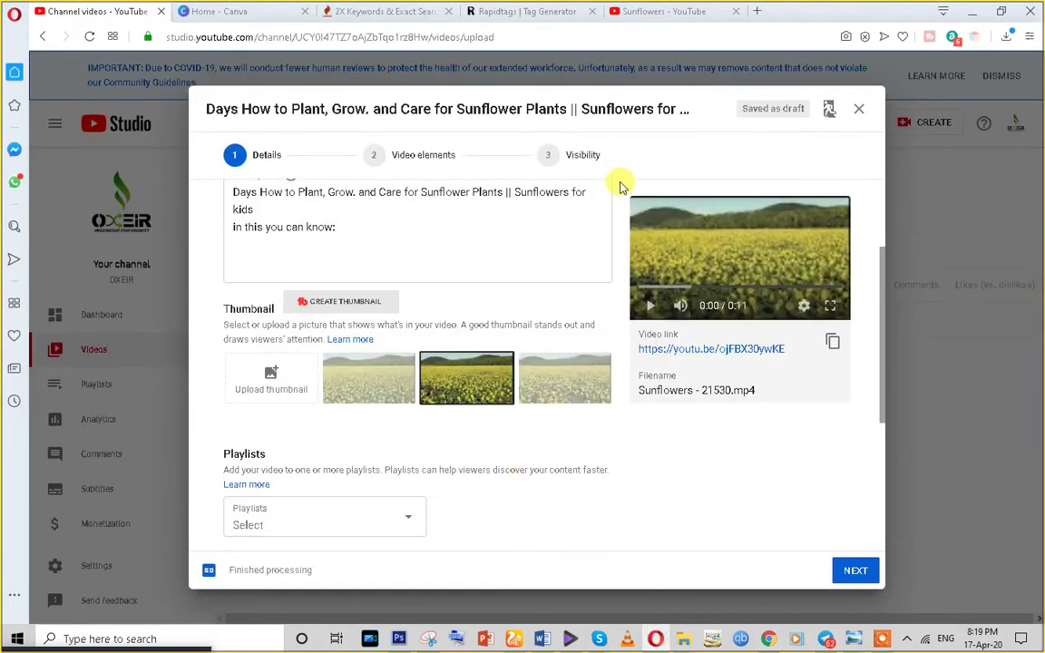
Upload "Green and White Gaming Youtube Channel Art.png" from the Downloads folder as the video's custom thumbnail
left_click(334, 226)
scroll(375, 402, "down", 1)
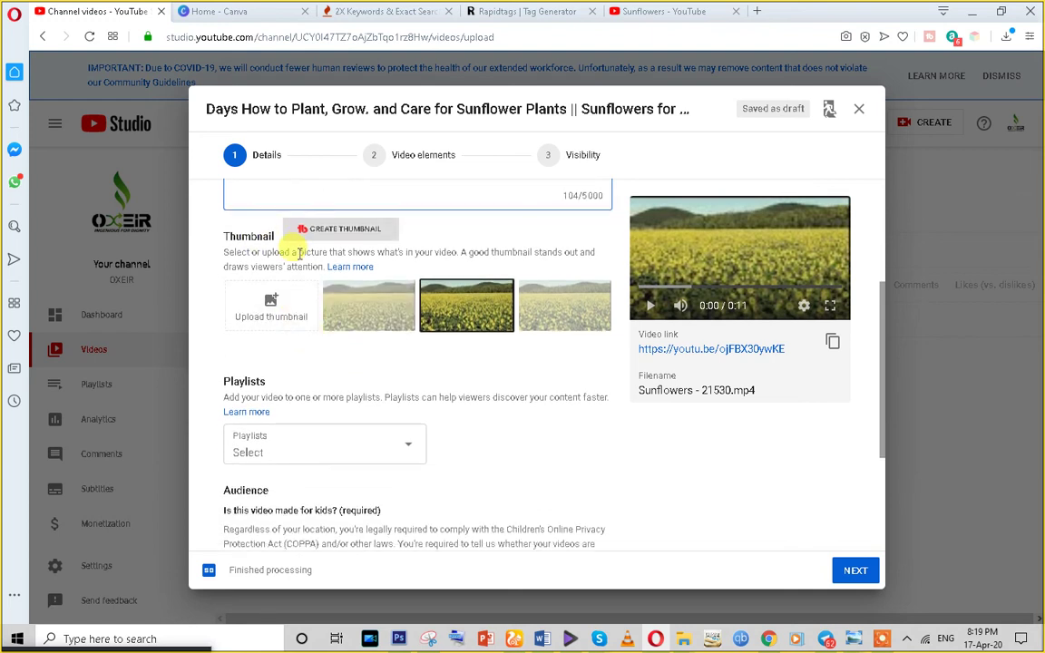
scroll(298, 245, "up", 2)
scroll(352, 318, "down", 1)
scroll(355, 319, "down", 2)
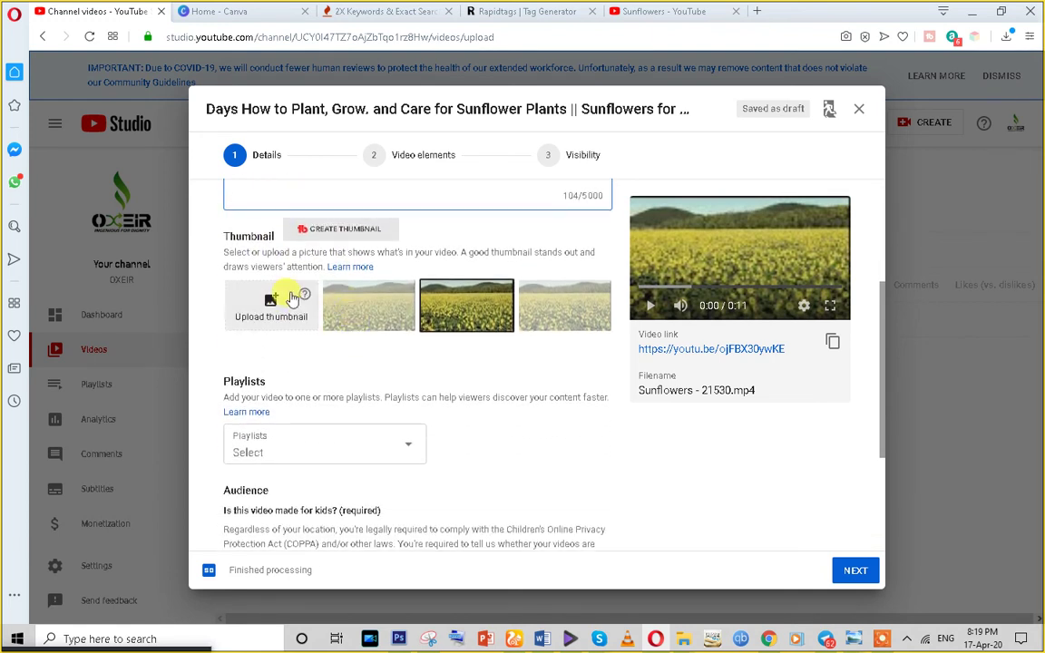
left_click(284, 307)
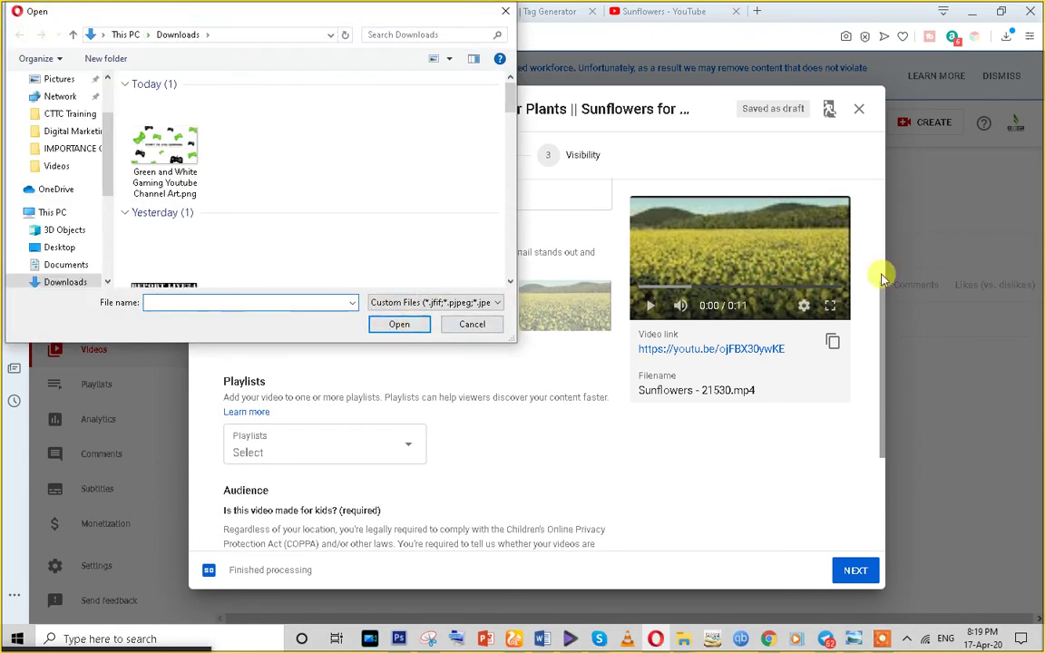
left_click(182, 130)
left_click(399, 324)
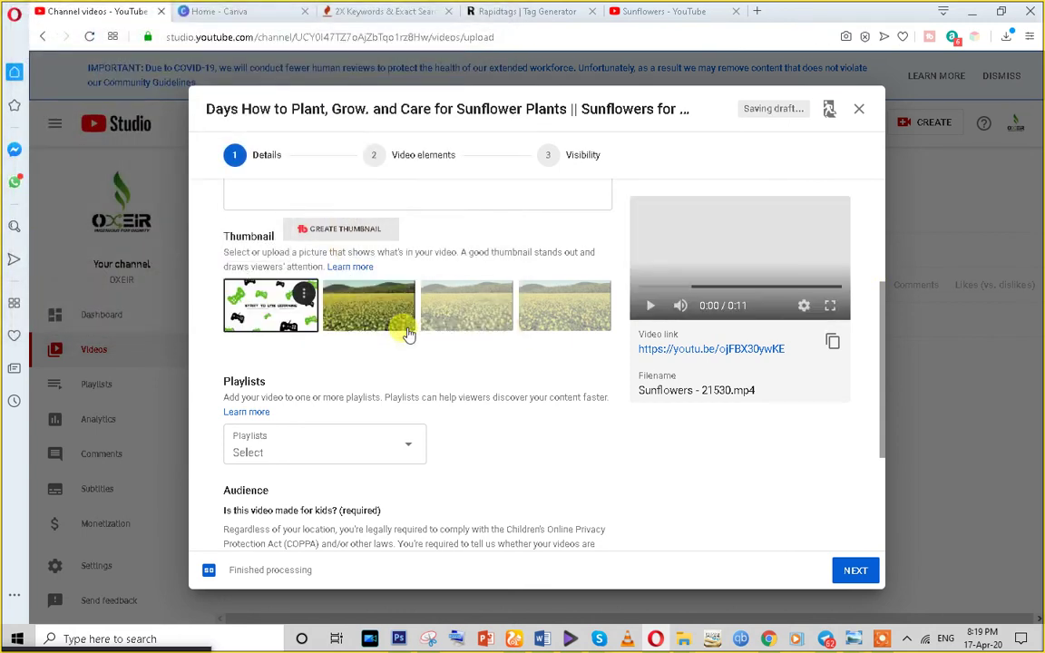
Create a public playlist titled "all video" from the upload's playlist selector
scroll(614, 455, "down", 3)
scroll(614, 454, "up", 2)
left_click(411, 393)
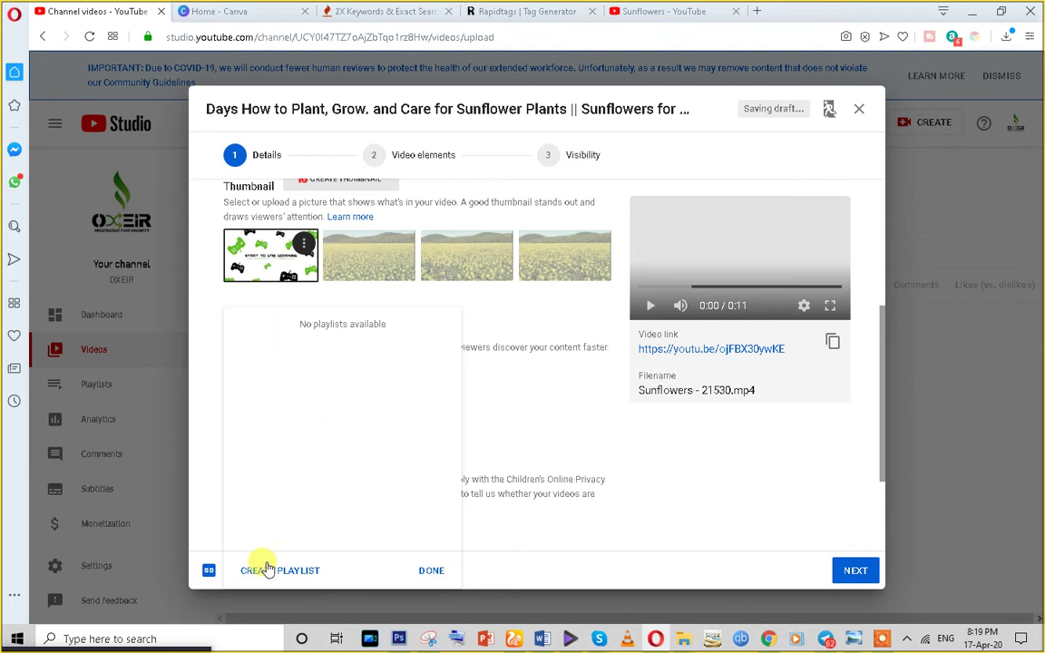
left_click(268, 572)
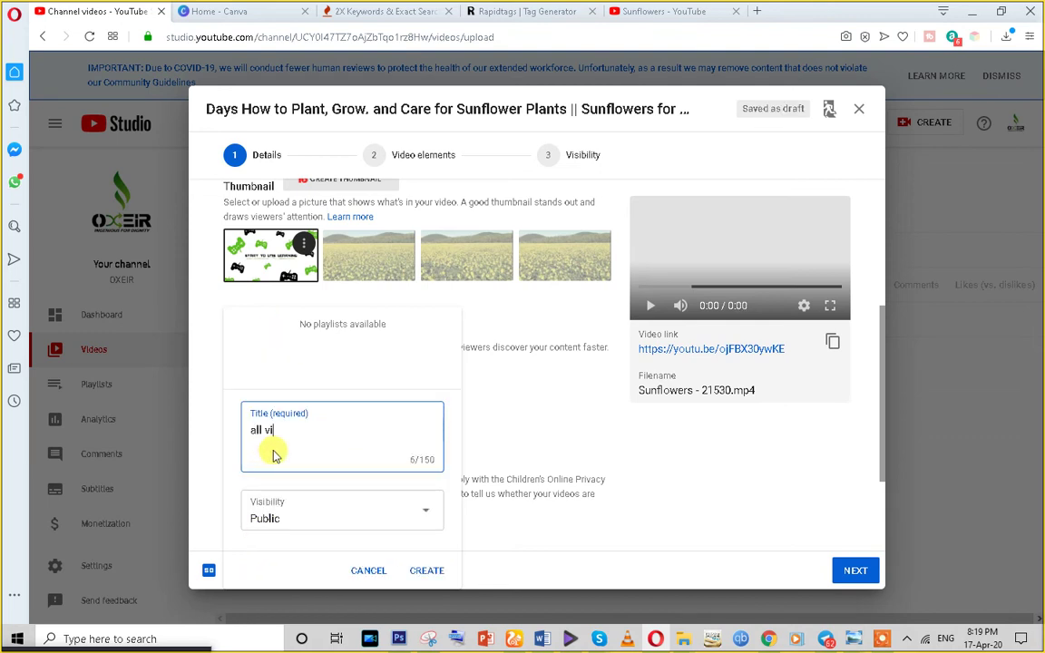
left_click(427, 571)
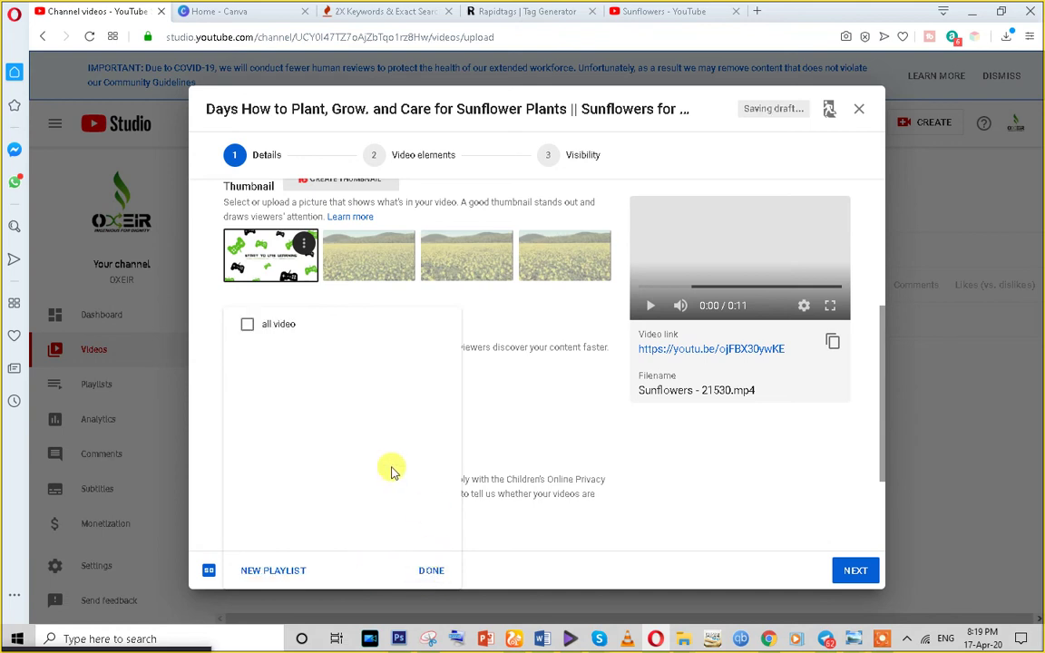
Create a second public playlist titled "sunflower" and add the video to both the "all video" and "sunflower" playlists
left_click(258, 574)
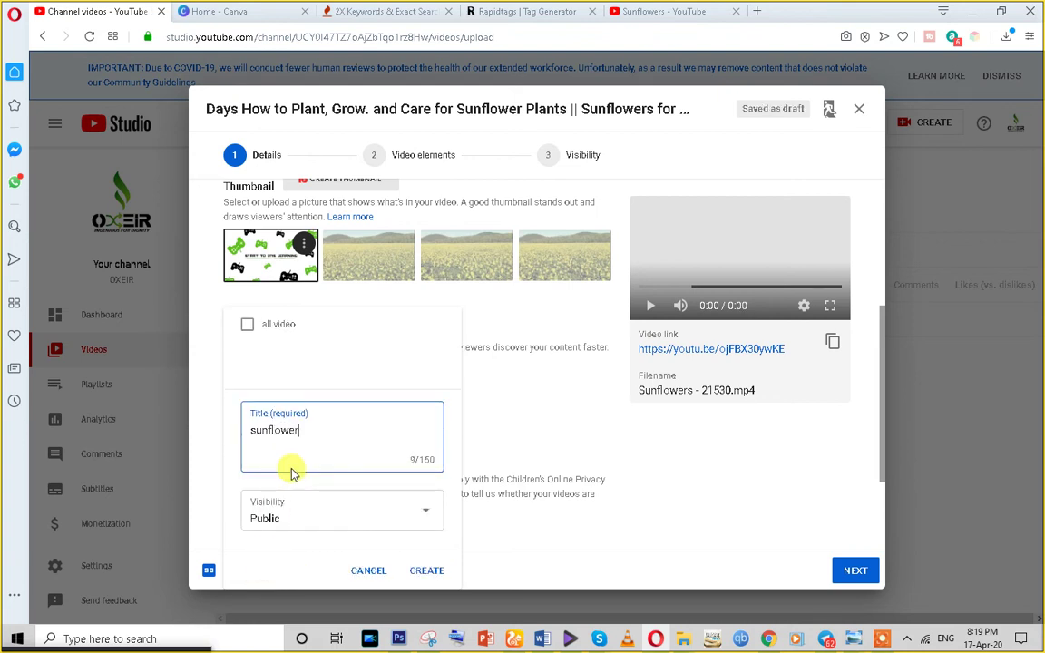
left_click(432, 577)
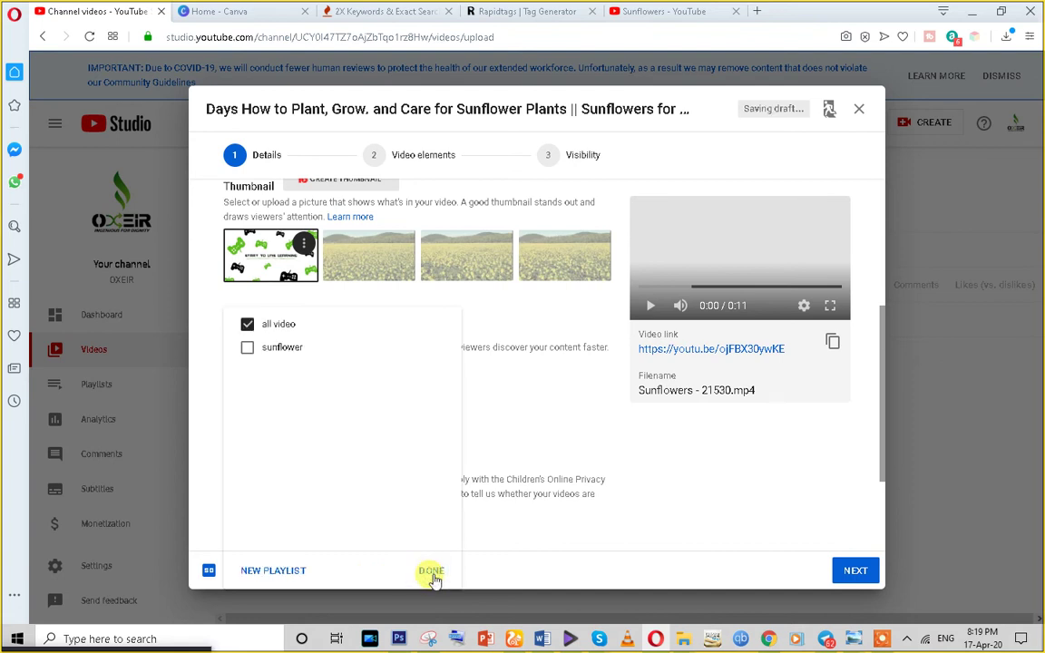
left_click(248, 349)
left_click(422, 572)
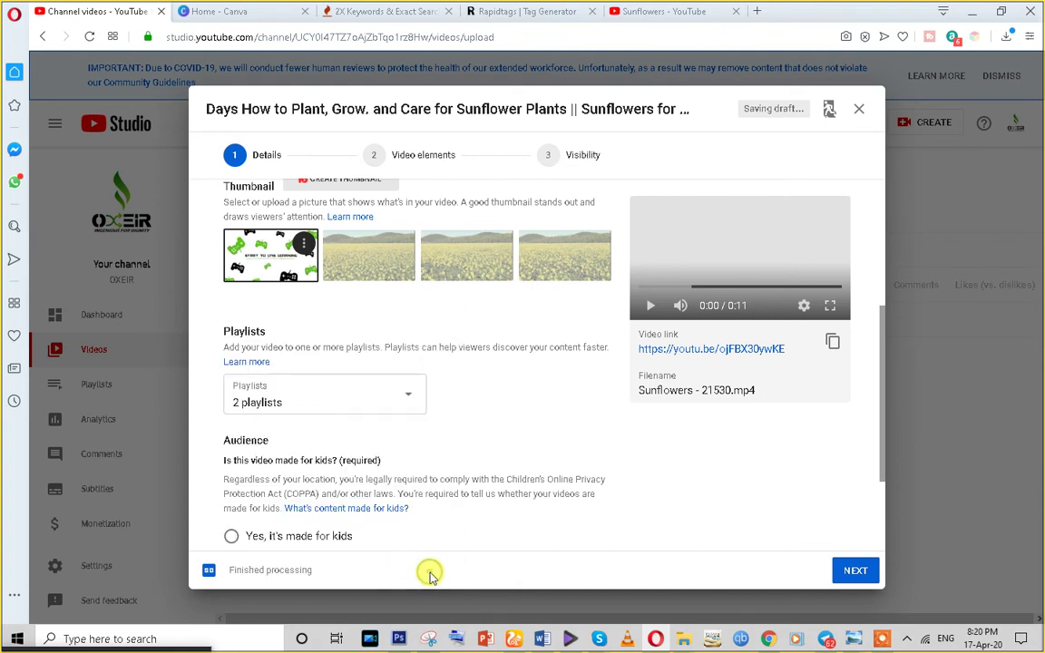
Compare the two audience choices and set the video to "Yes, it's made for kids"
scroll(454, 508, "down", 1)
scroll(466, 490, "down", 1)
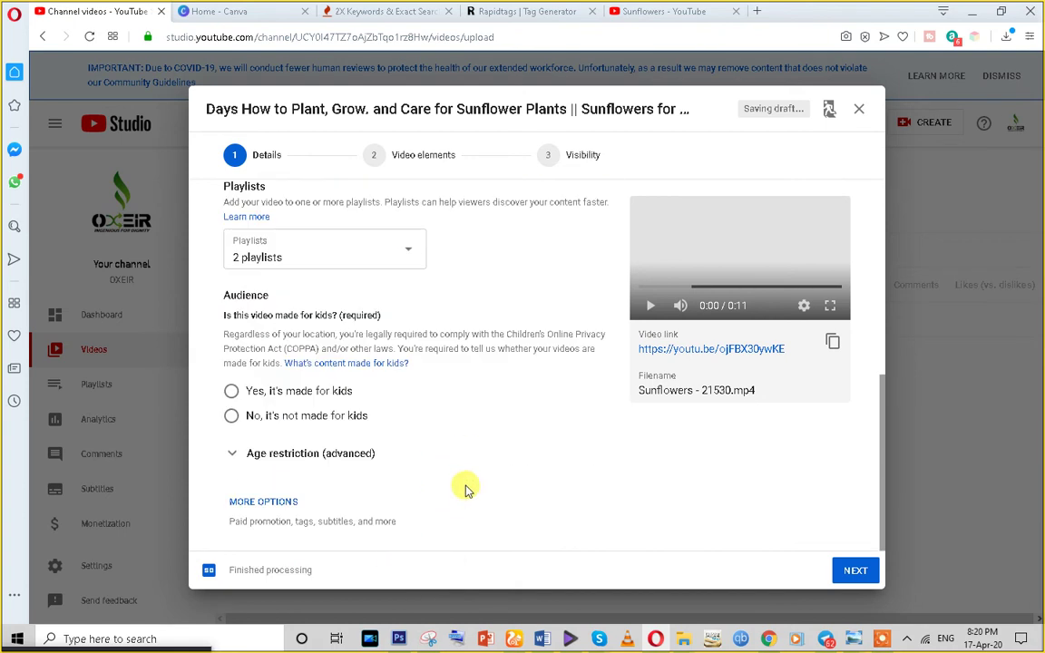
left_click(232, 417)
left_click(231, 390)
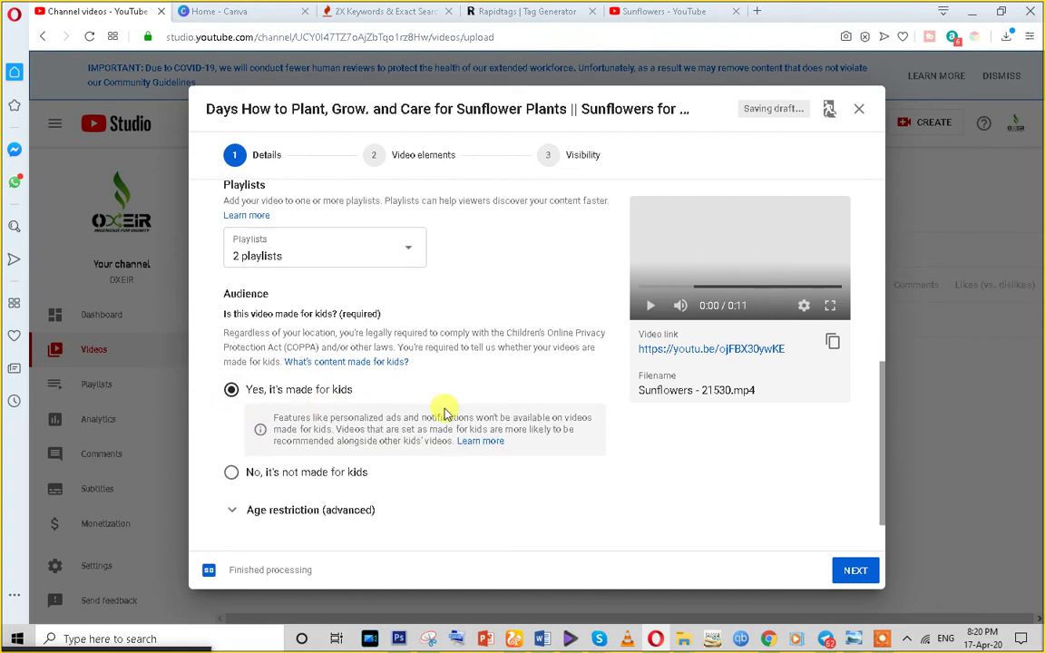
scroll(444, 413, "down", 1)
left_click(230, 417)
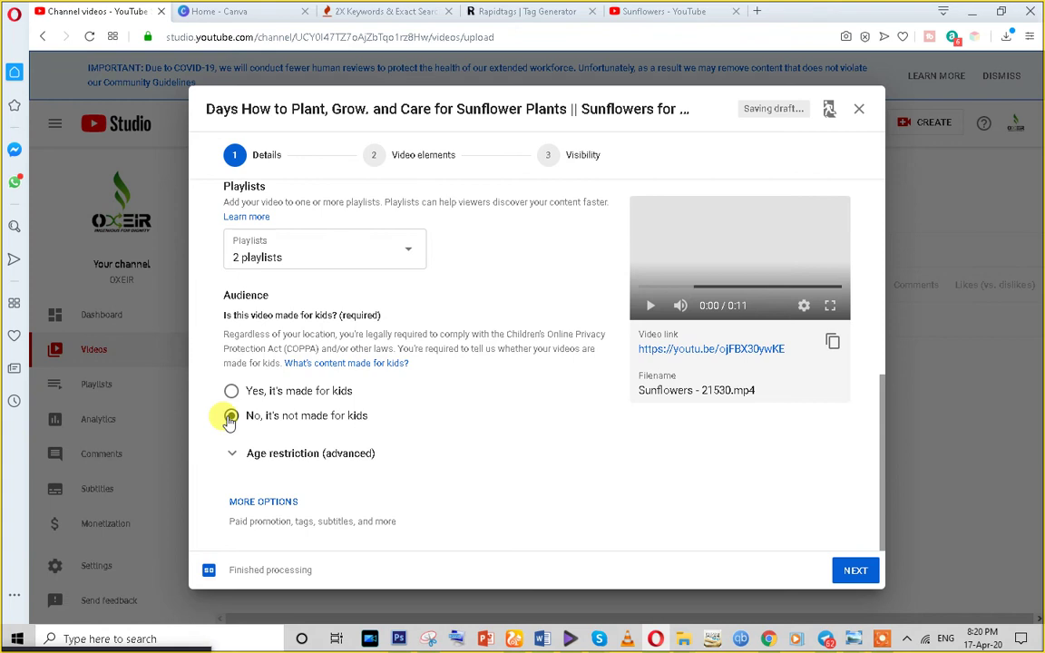
left_click(227, 390)
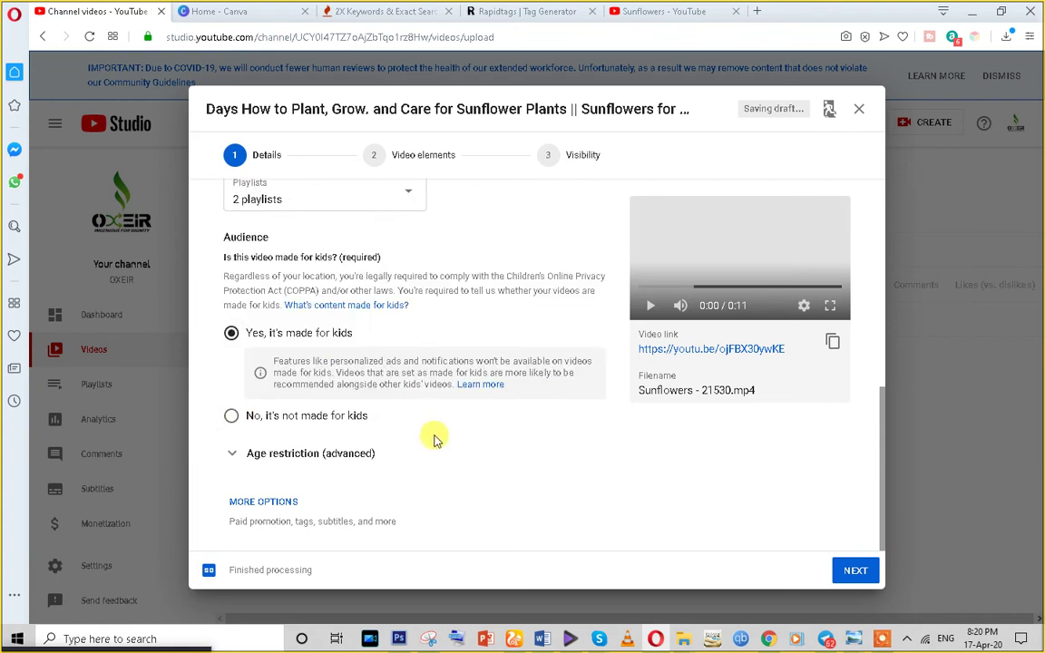
Show the additional video options and copy the full sunflower title into the video's tags
left_click(272, 503)
scroll(269, 494, "down", 4)
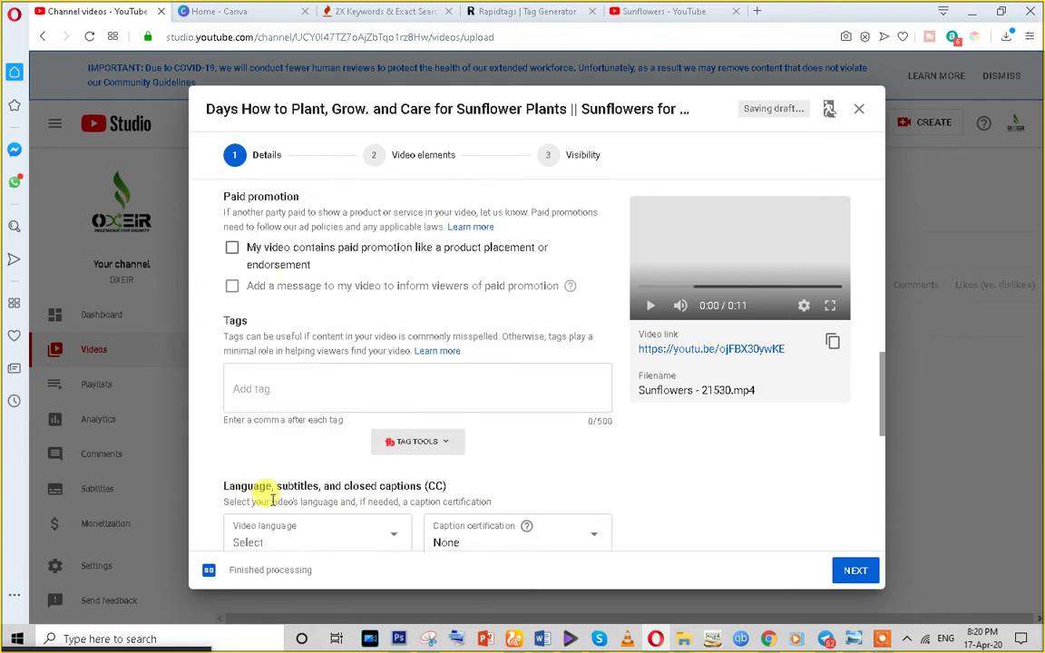
left_click(266, 320)
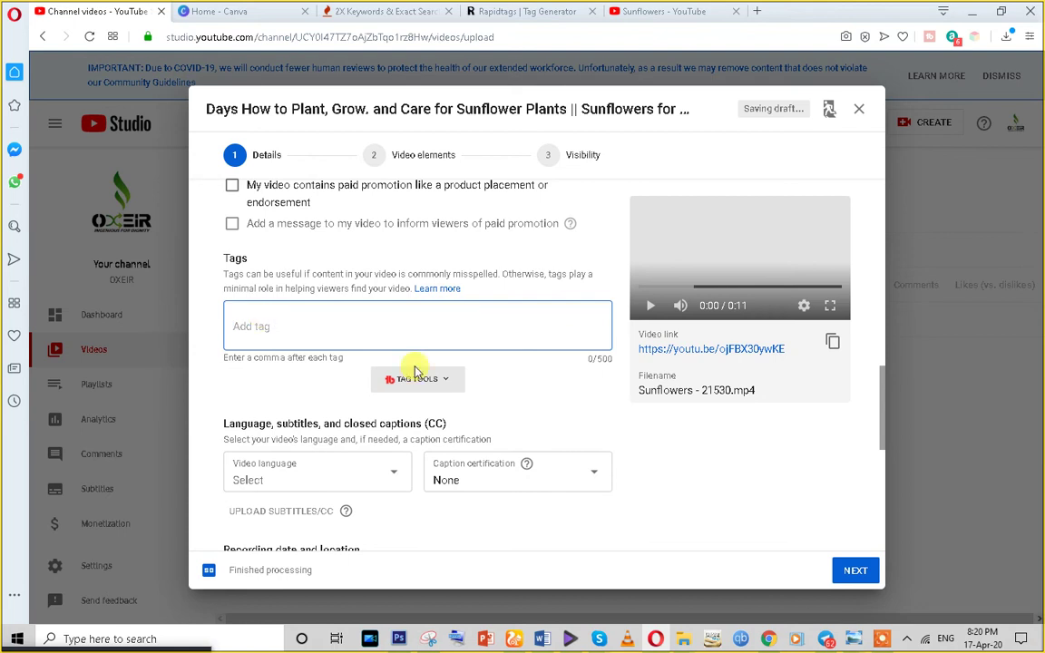
scroll(343, 313, "up", 10)
scroll(345, 311, "up", 1)
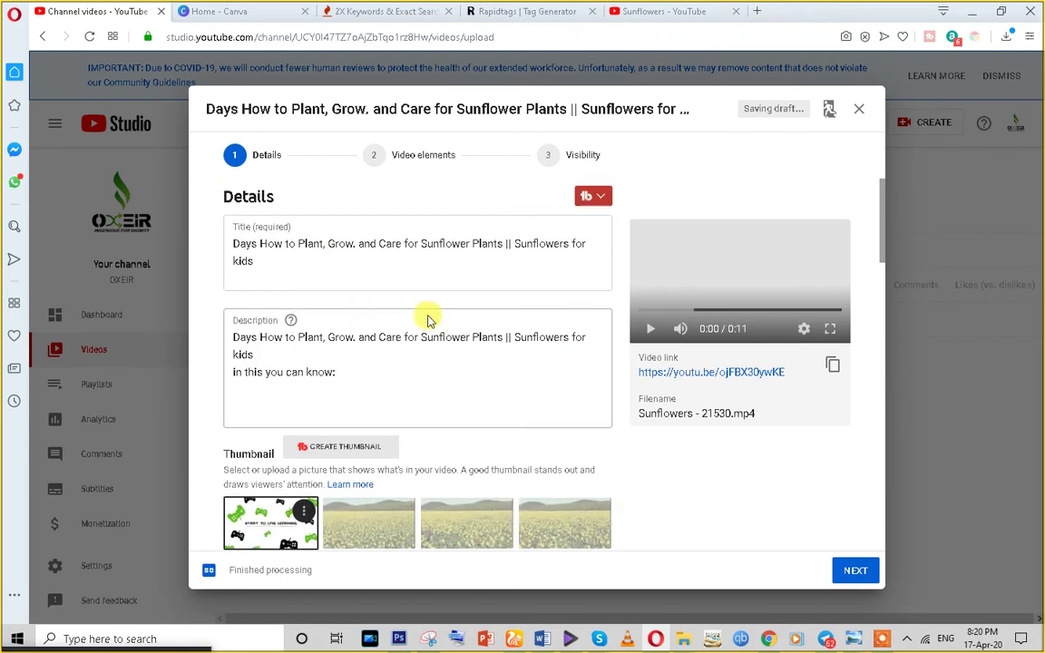
left_click(254, 263)
triple_click(256, 262)
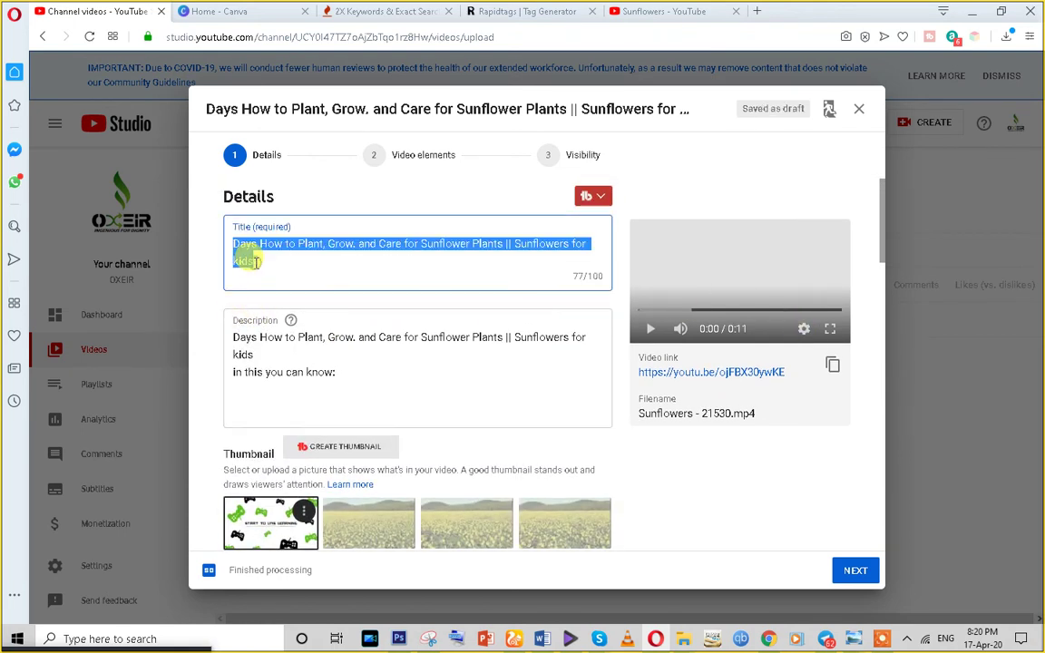
left_click(269, 341)
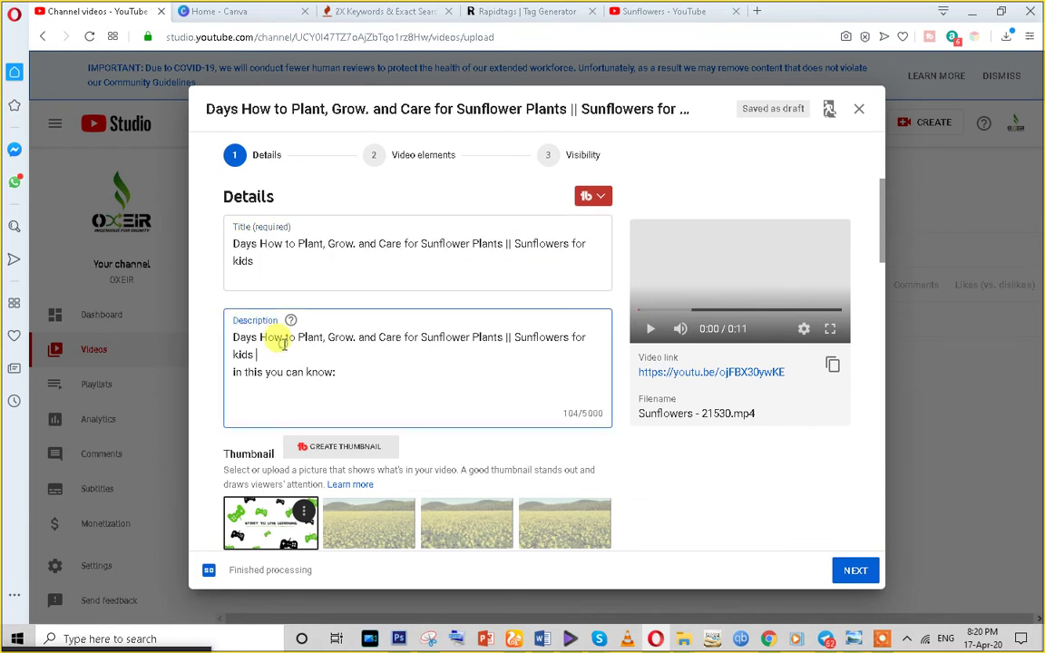
scroll(283, 345, "down", 1)
scroll(283, 345, "down", 10)
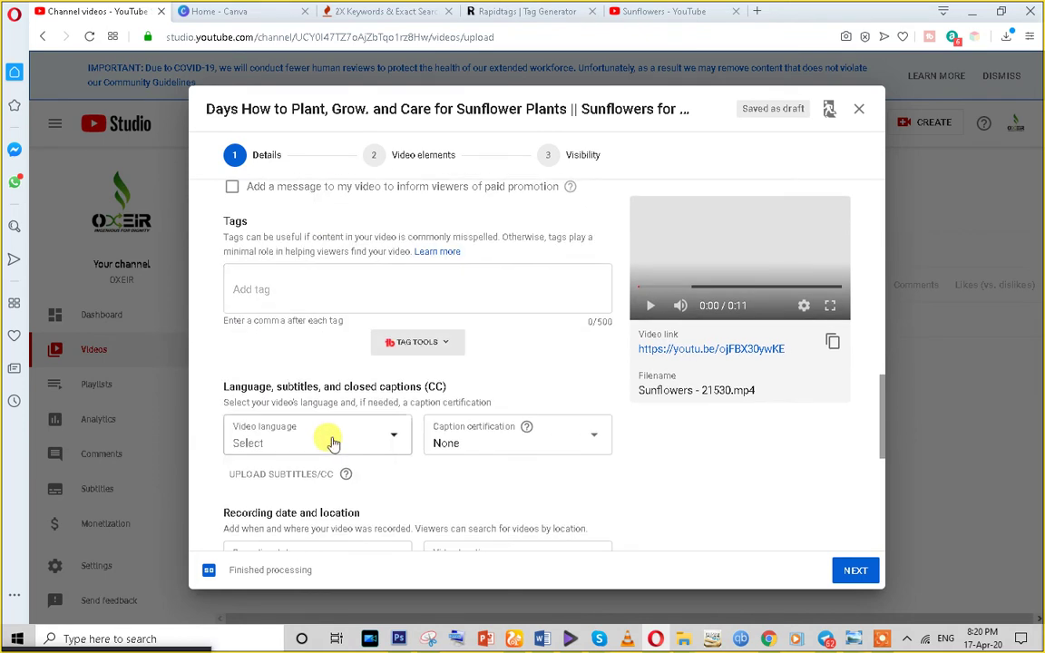
left_click(252, 289)
type("Days How to Plant, Grow. and Care for Sunflower Plants || Sunflowers for Kids")
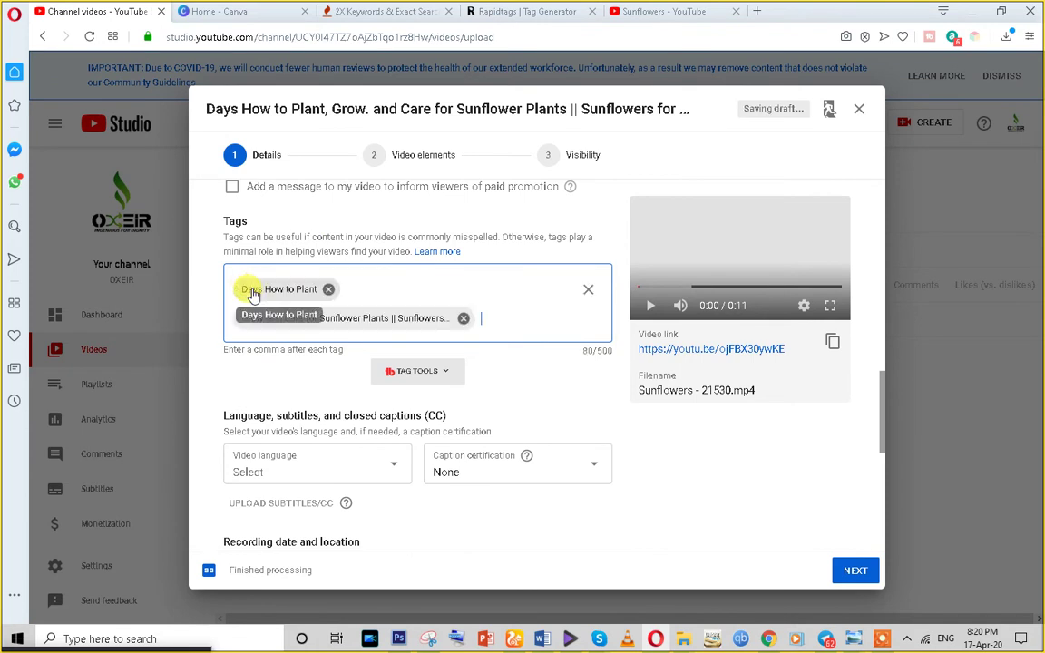
Add the channel name "oxeir" as another tag for the video
scroll(409, 409, "up", 5)
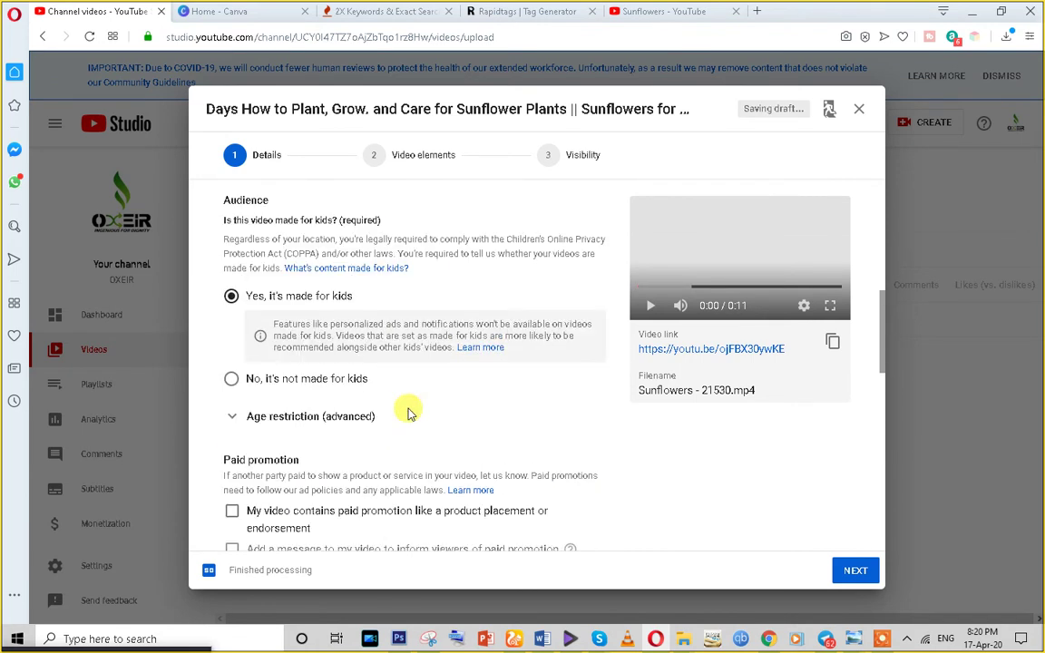
scroll(408, 408, "down", 5)
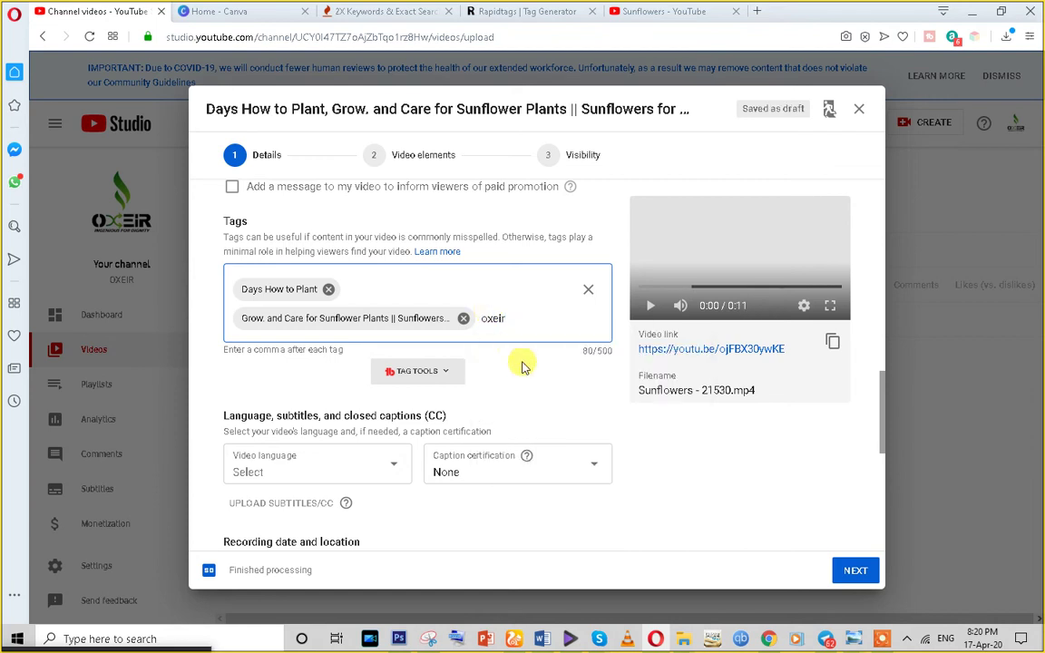
key("Return")
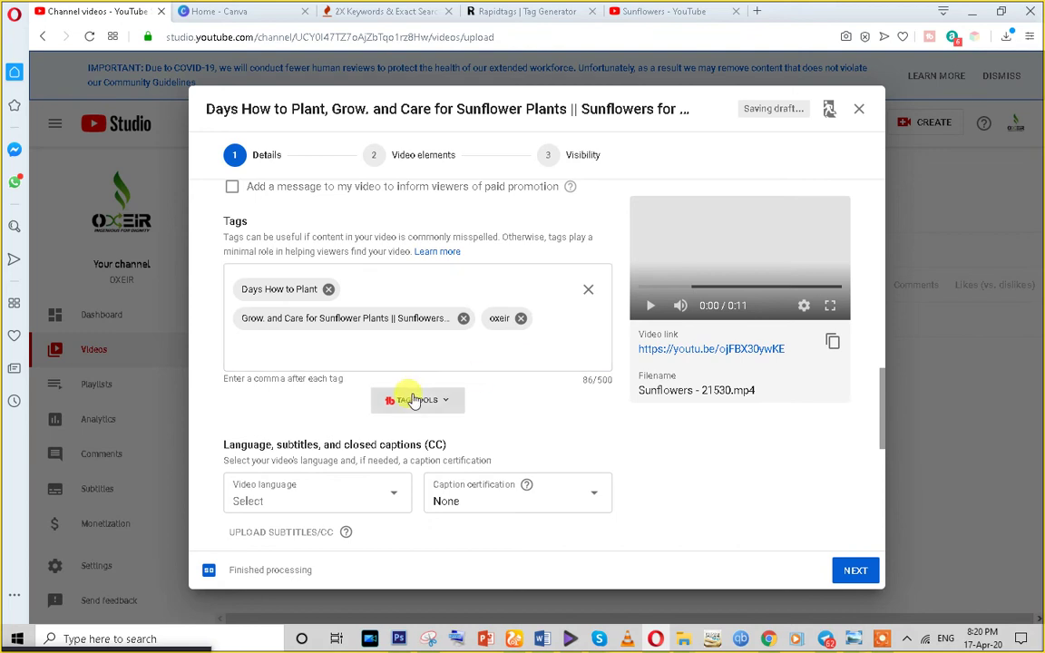
Copy the full set of tags generated for "Sunflowers" in the Rapidtags tag generator
left_click(297, 343)
left_click(396, 11)
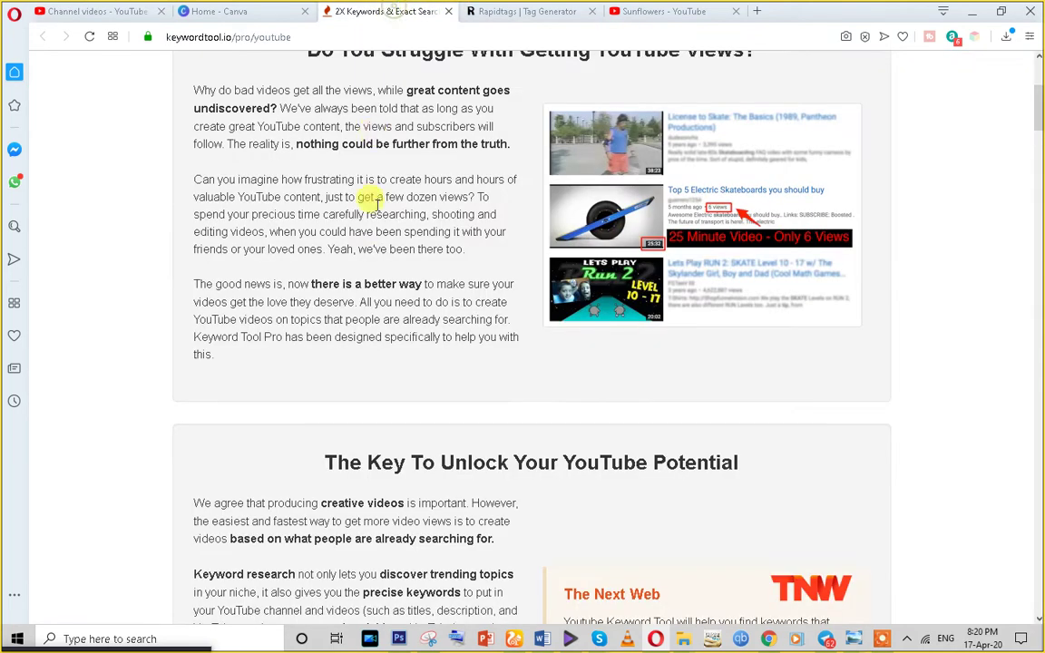
left_click(524, 11)
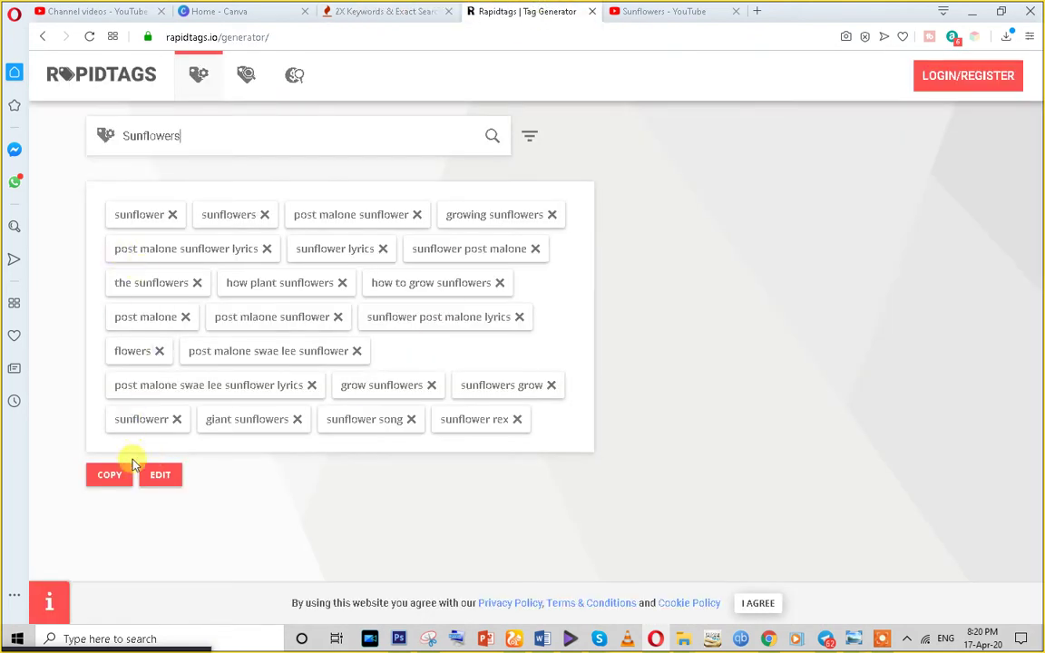
left_click(111, 478)
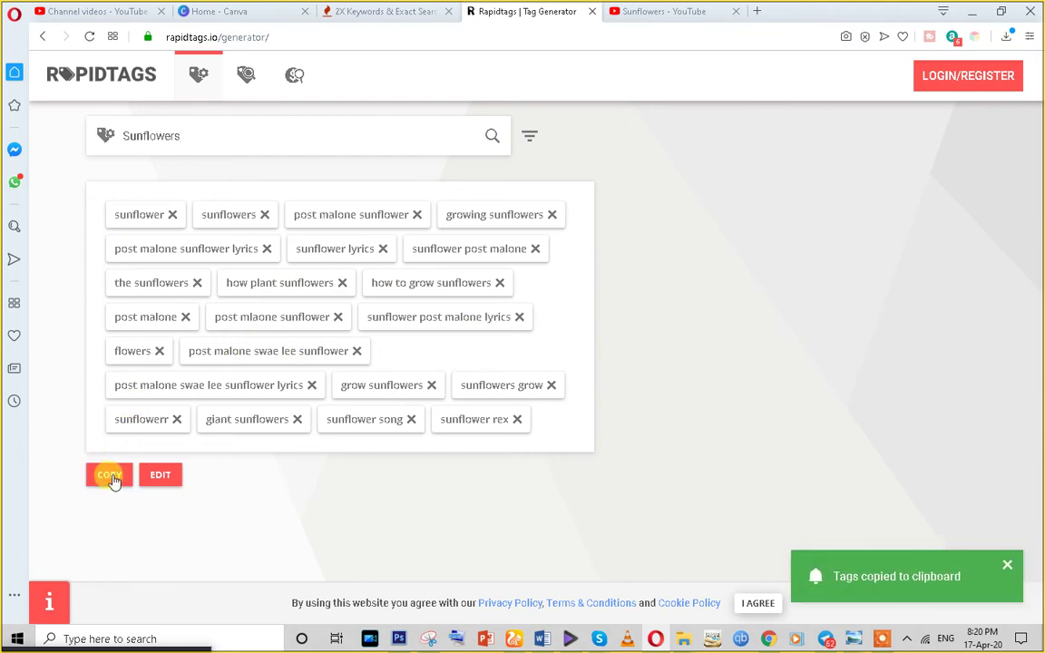
Return to the video upload in YouTube Studio and paste the copied Rapidtags tags into the video's tags
left_click(388, 10)
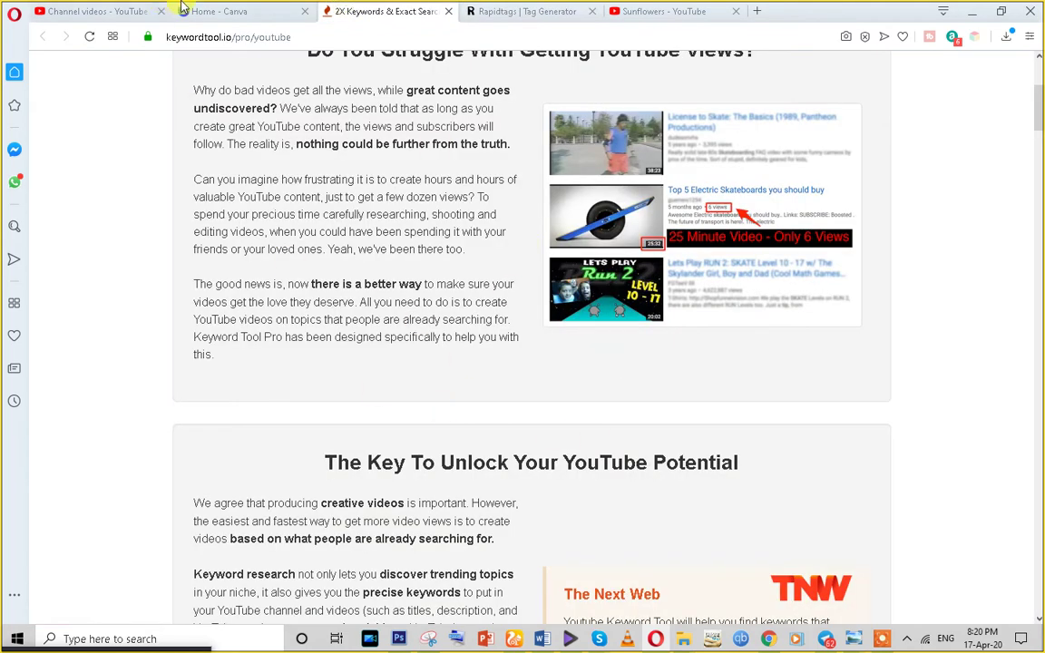
scroll(349, 170, "up", 1)
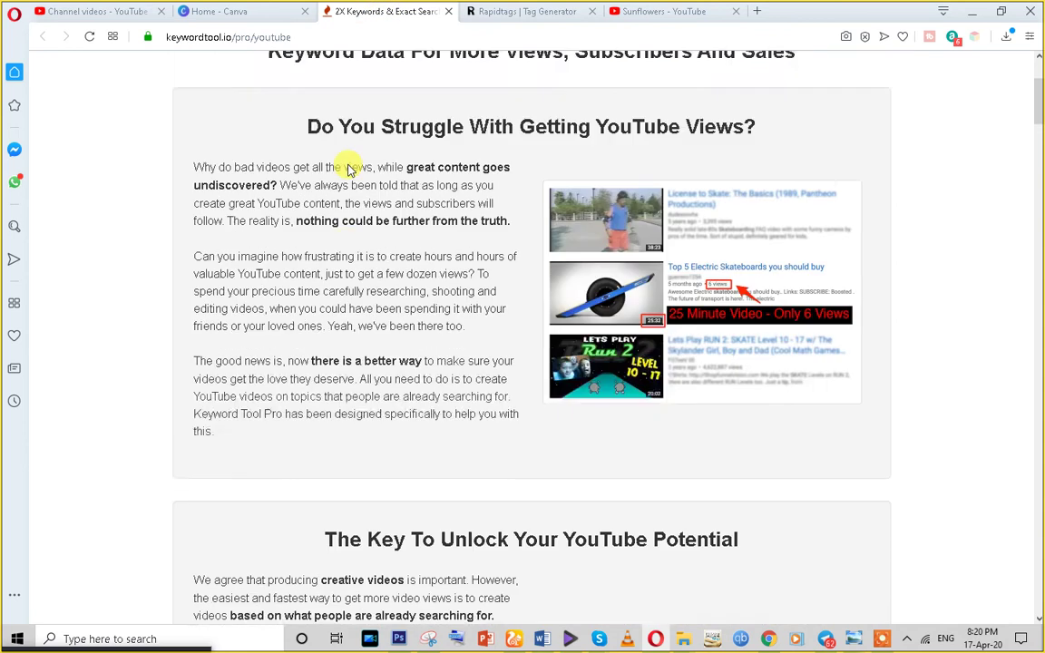
scroll(350, 170, "up", 3)
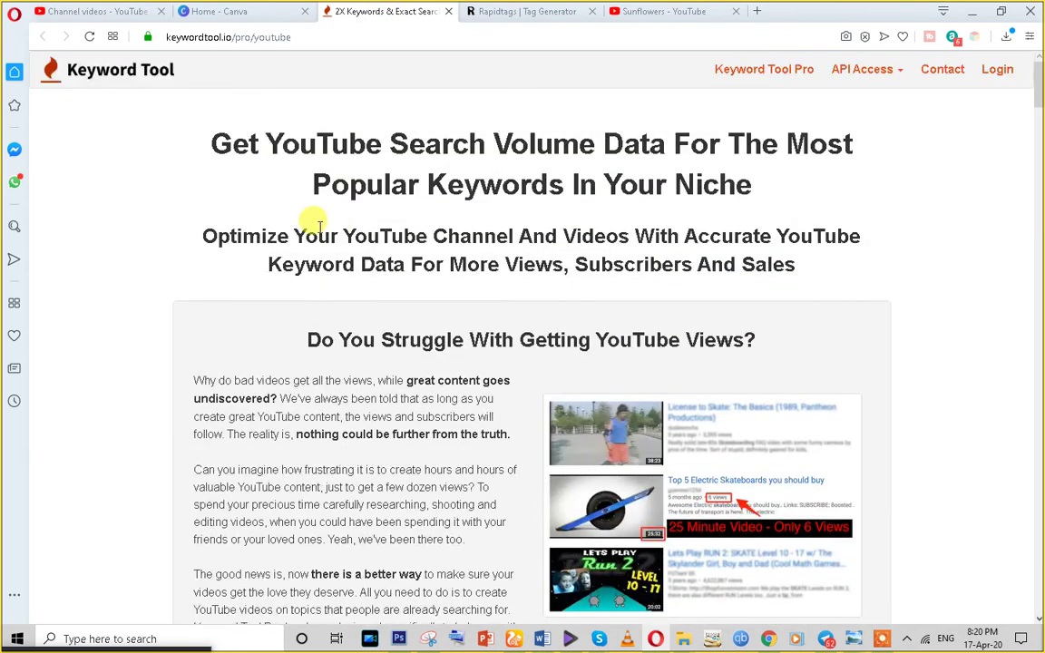
left_click(523, 9)
left_click(91, 11)
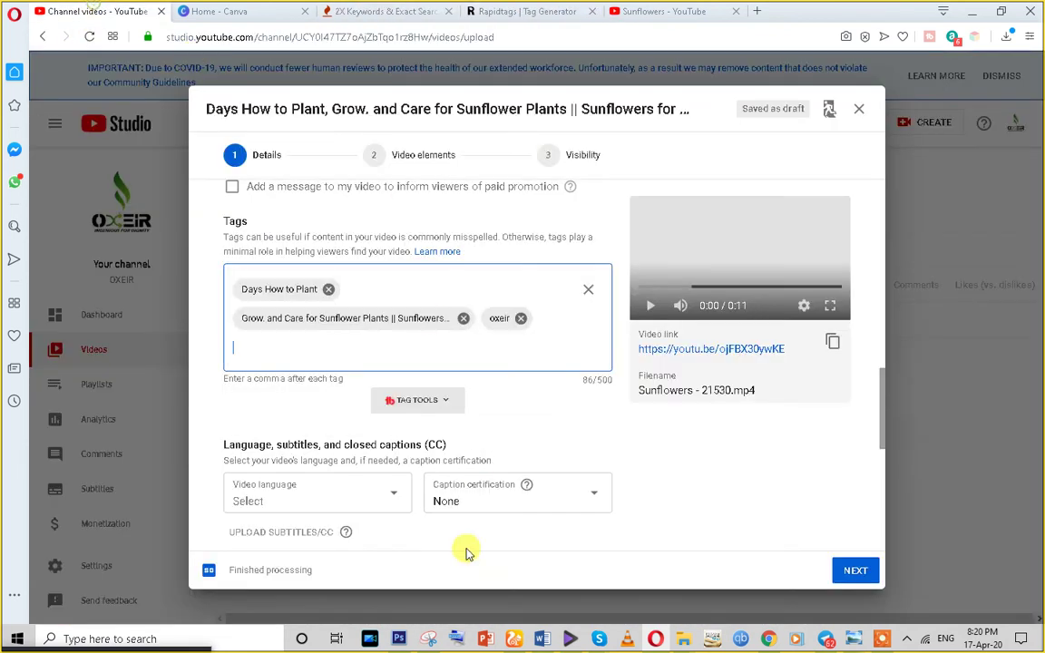
key("ctrl+v")
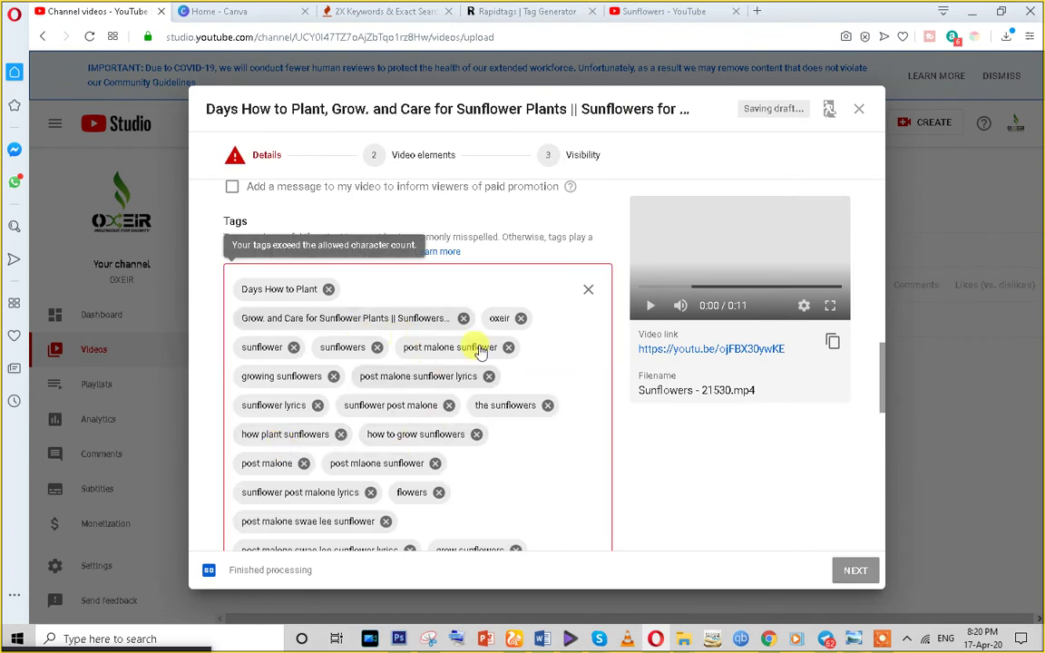
Remove the tags "giant sunflowers", "sunflower song" and "flowers" from the video's tags
scroll(478, 345, "down", 2)
left_click(510, 362)
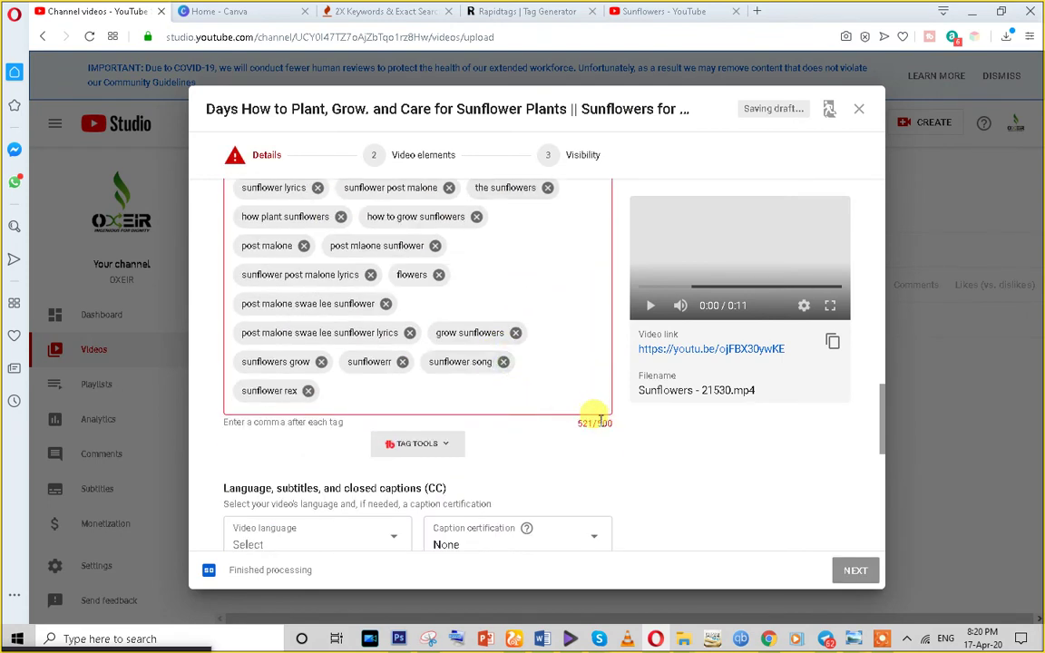
left_click(504, 361)
left_click(438, 274)
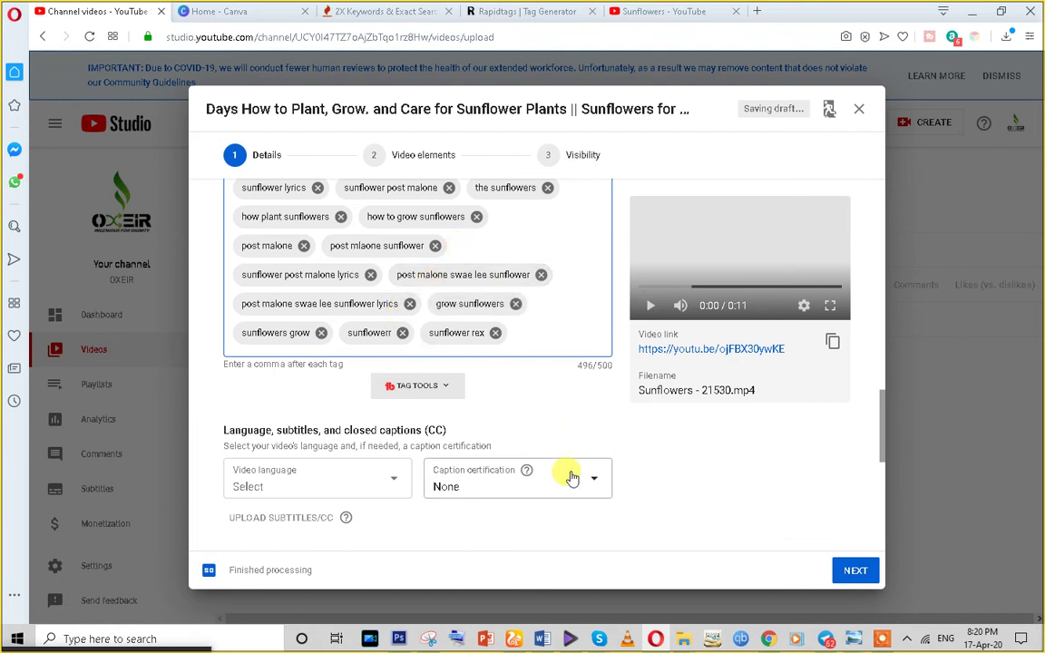
Look through the video language choices and the license types, leaving both settings as they are
scroll(571, 477, "down", 3)
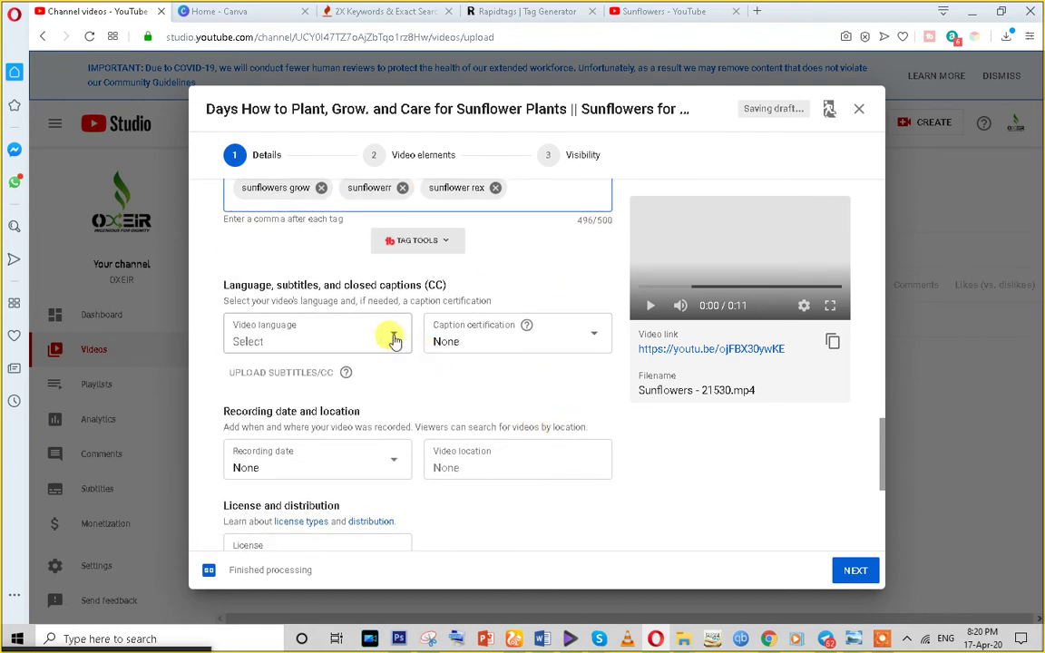
left_click(393, 340)
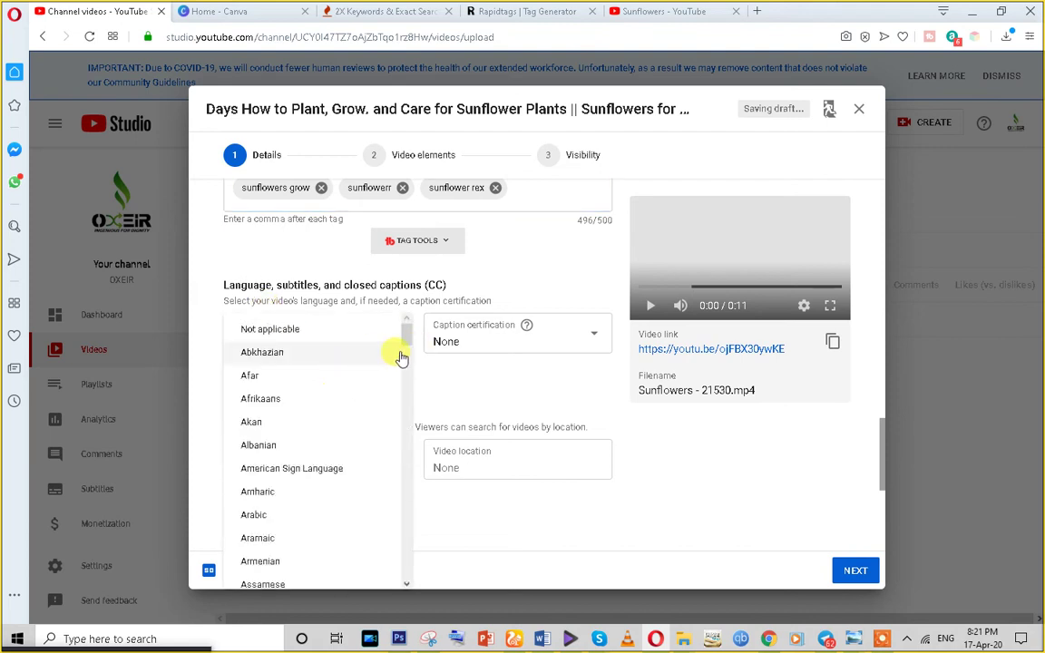
left_click(481, 388)
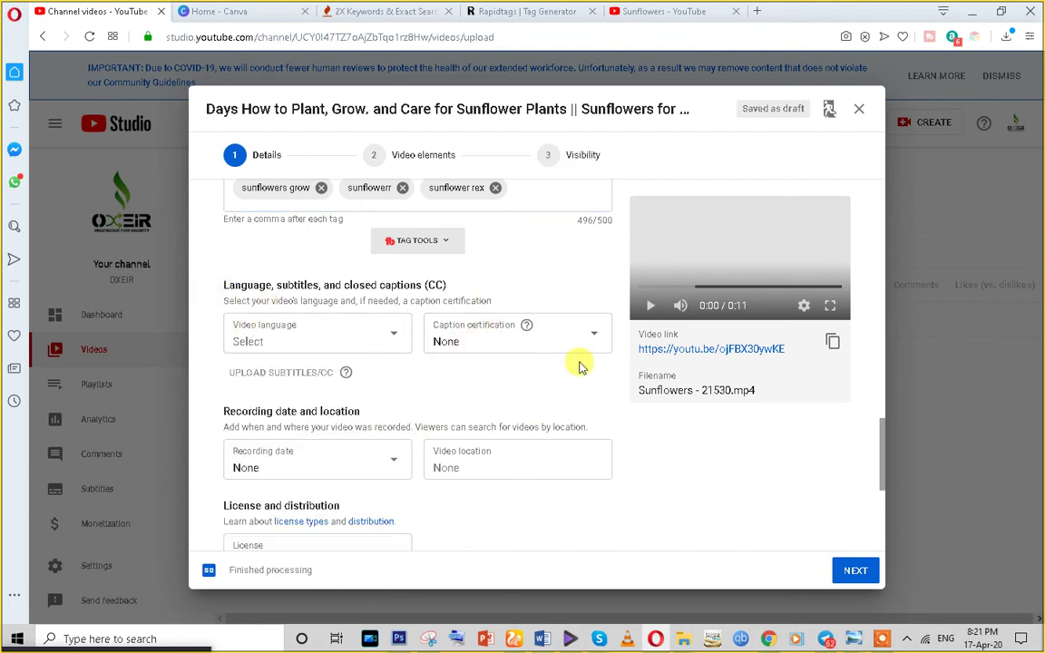
scroll(508, 391, "down", 3)
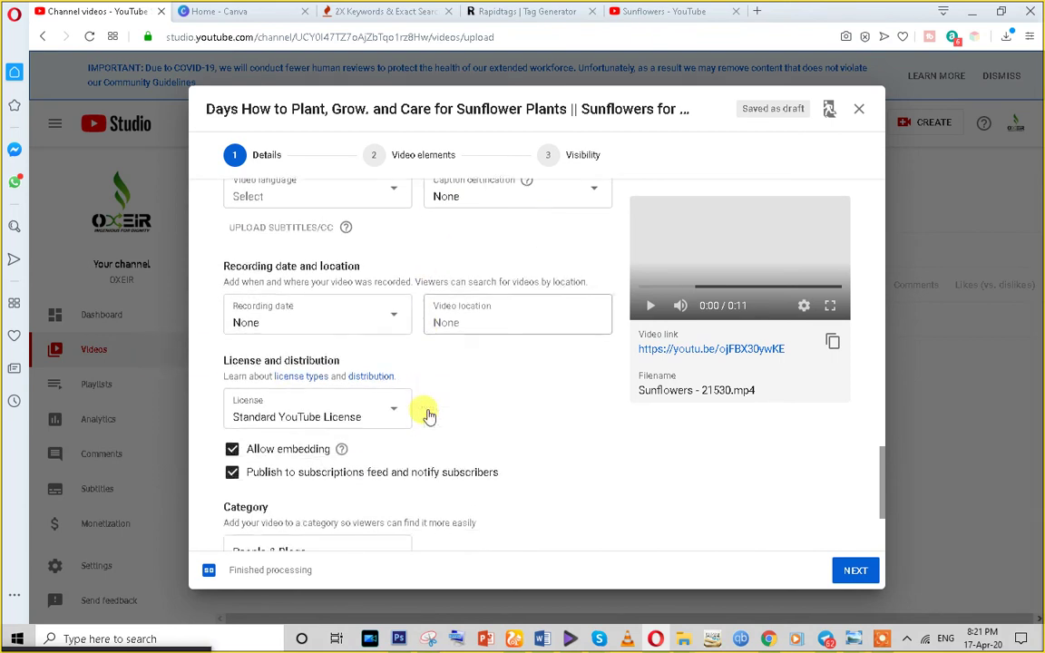
scroll(429, 415, "down", 1)
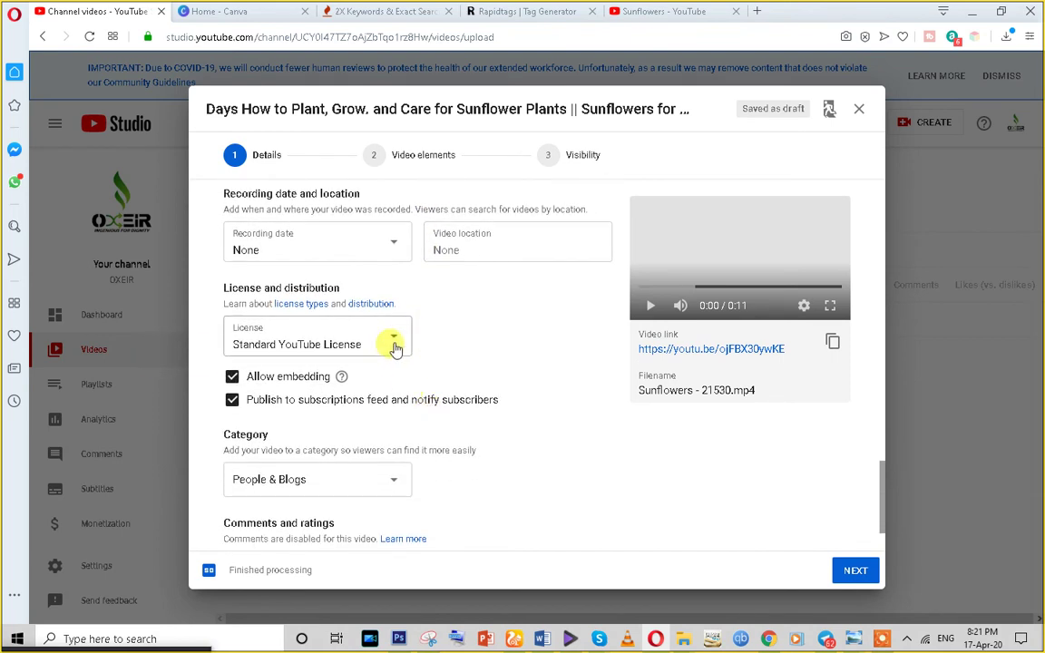
left_click(394, 344)
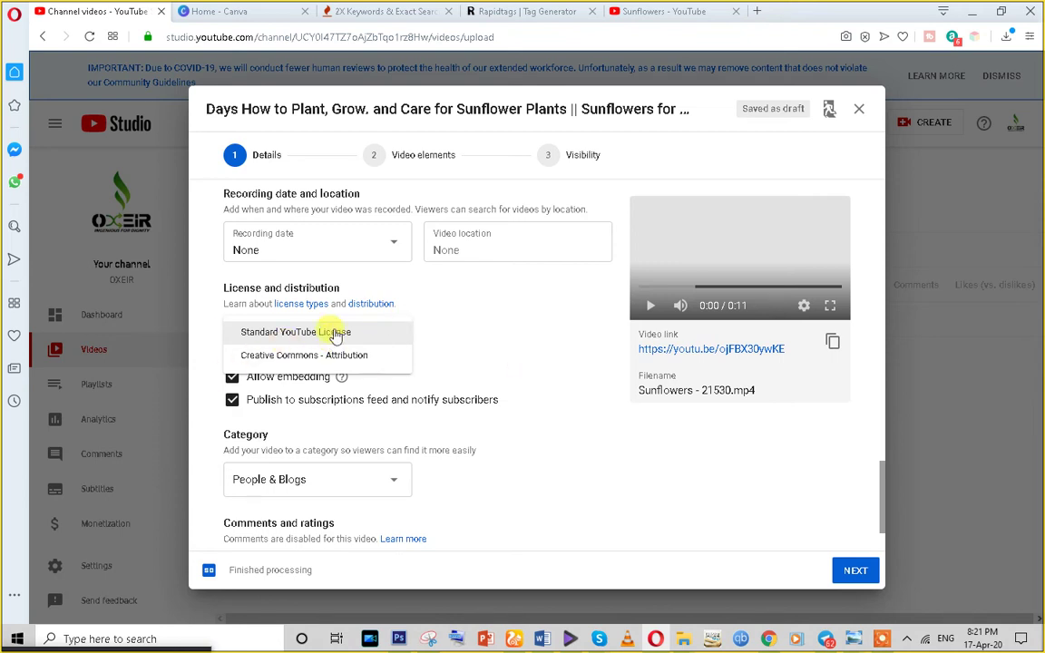
left_click(464, 335)
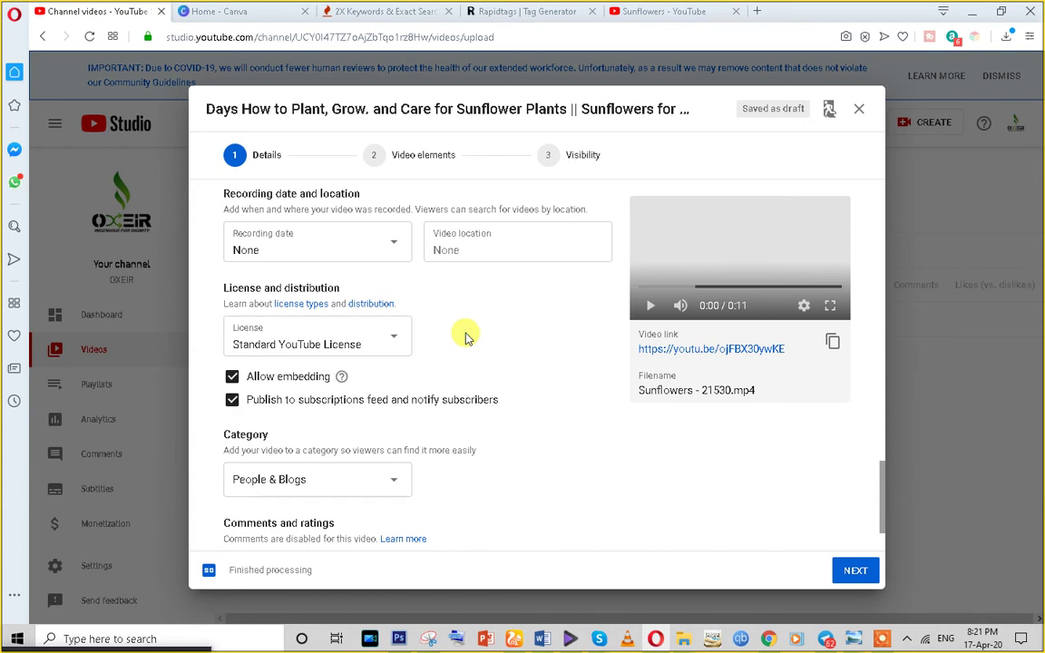
Open the list of categories for the video
scroll(465, 336, "down", 1)
scroll(464, 338, "down", 1)
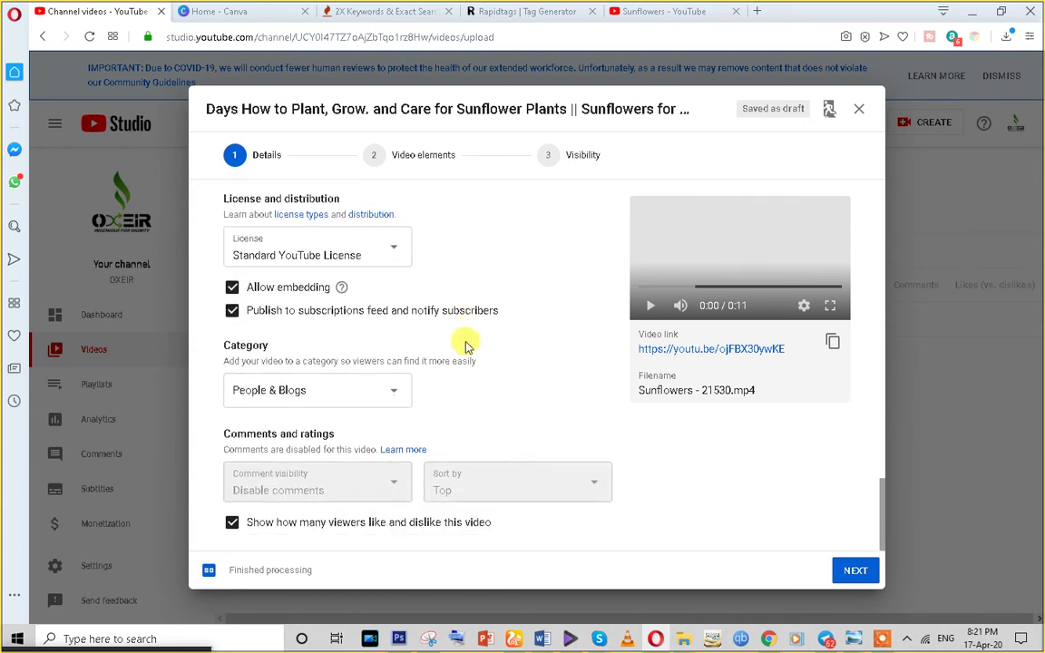
left_click(396, 397)
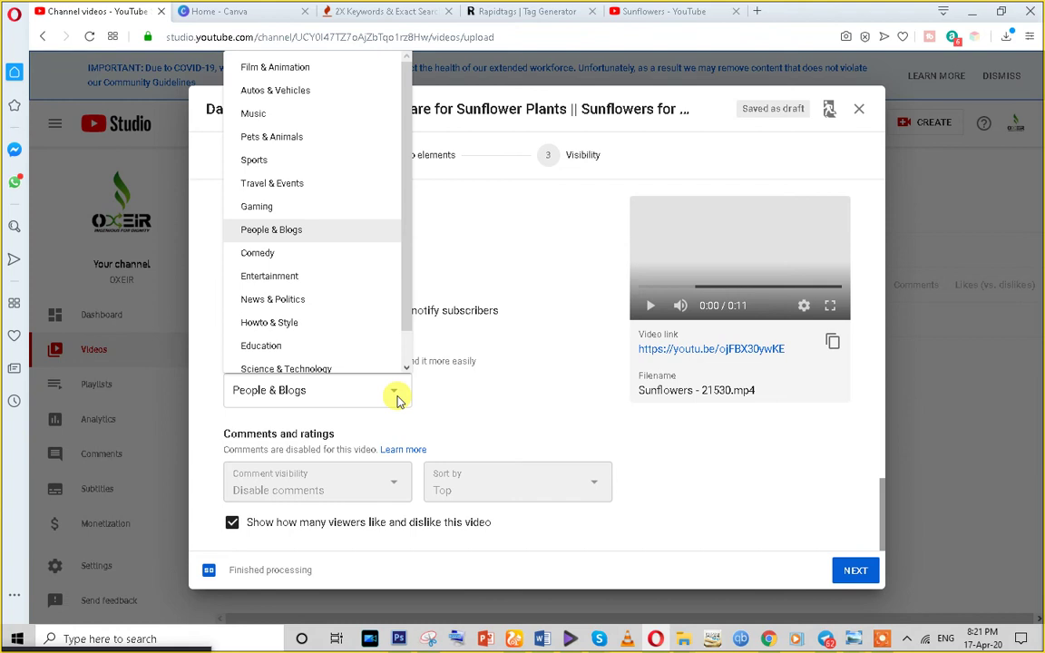
key("ctrl+t")
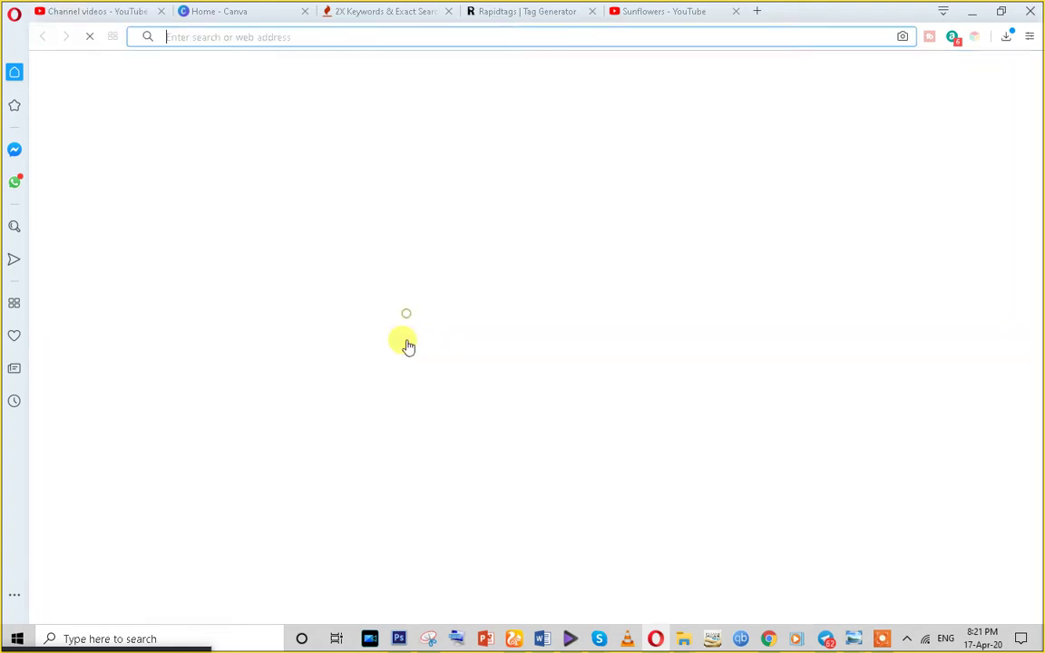
right_click(404, 350)
left_click(590, 11)
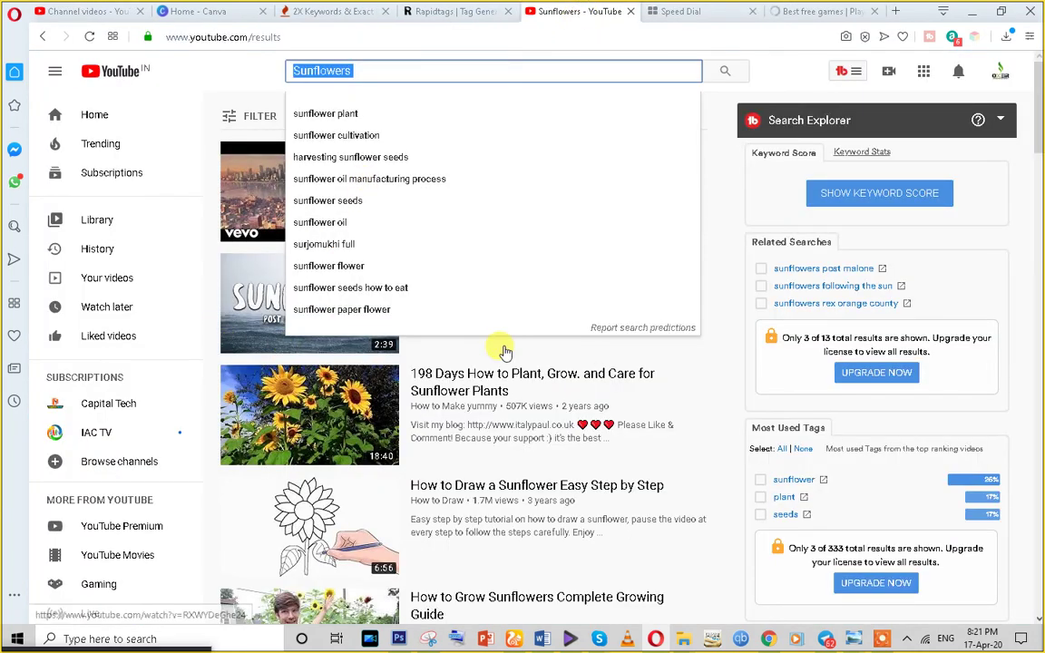
left_click(717, 210)
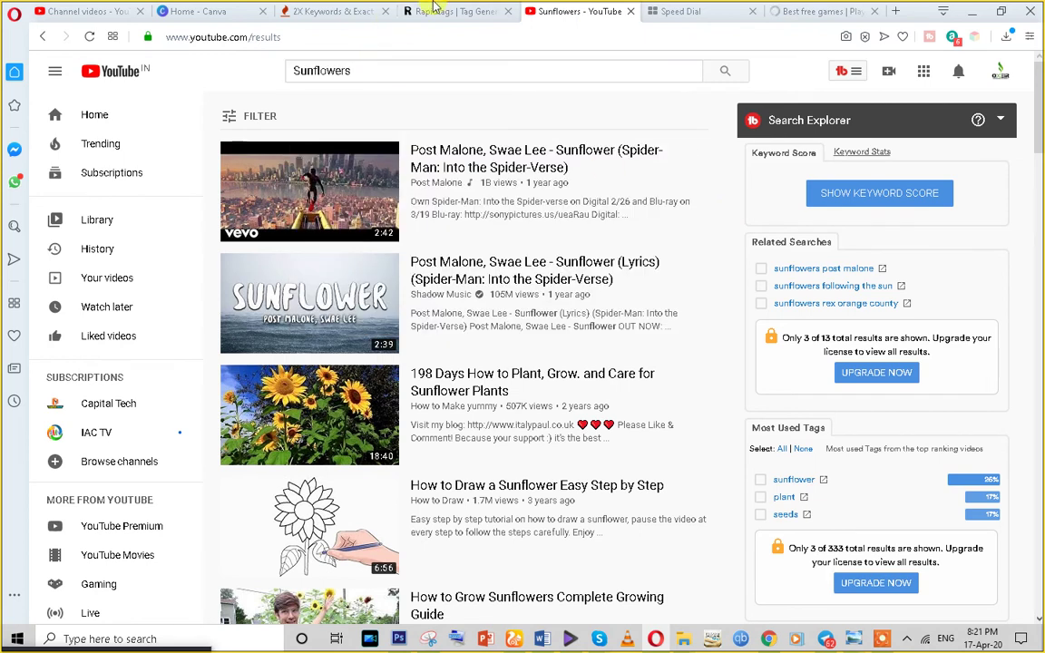
left_click(799, 11)
left_click(677, 11)
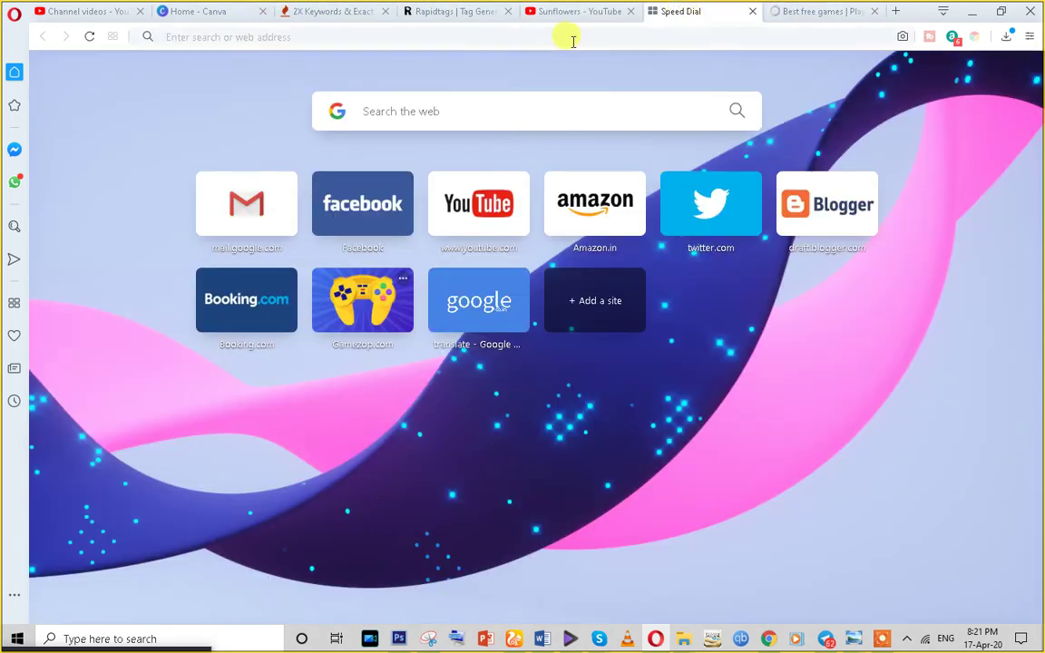
left_click(72, 11)
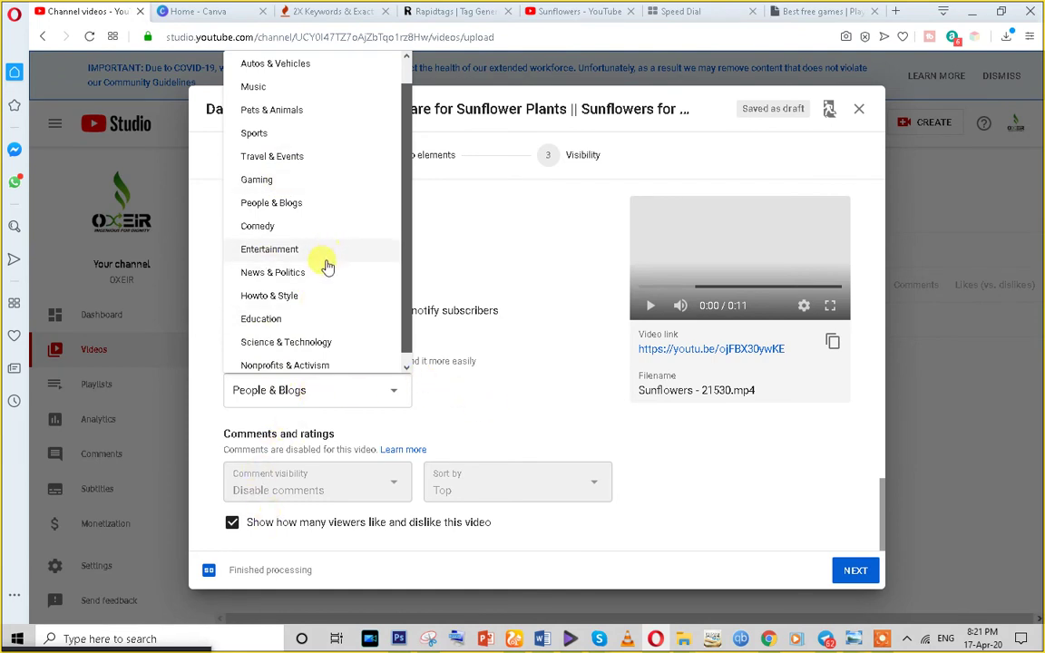
Set the video's category to Education
scroll(325, 336, "down", 1)
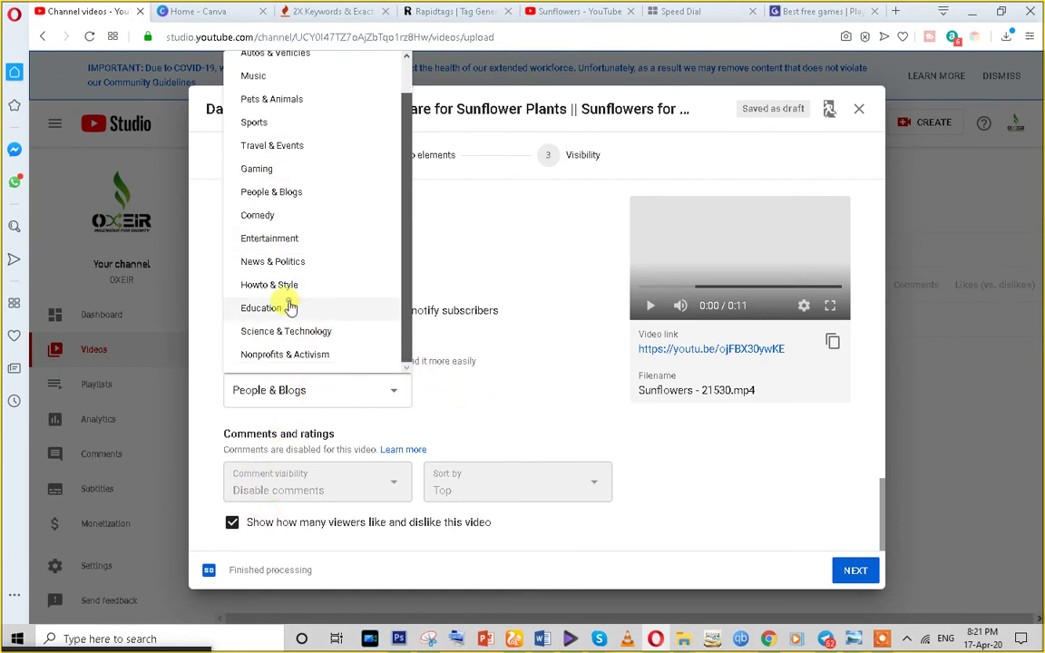
left_click(291, 309)
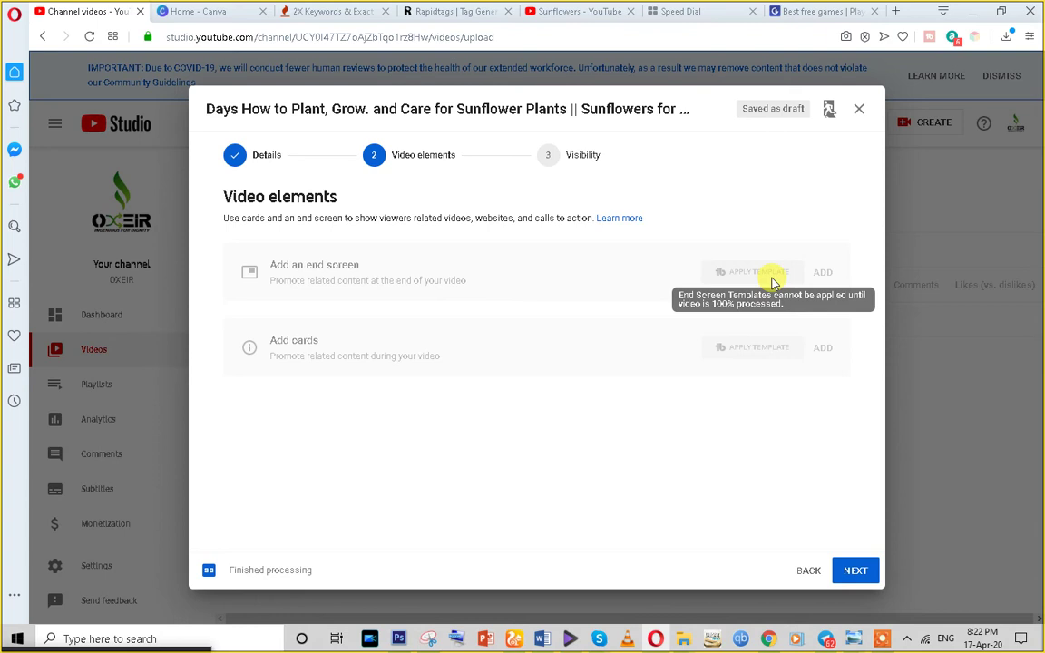
Go back to the video details to recheck the description and thumbnail, and advance to the Visibility stage
left_click(807, 570)
scroll(397, 420, "down", 4)
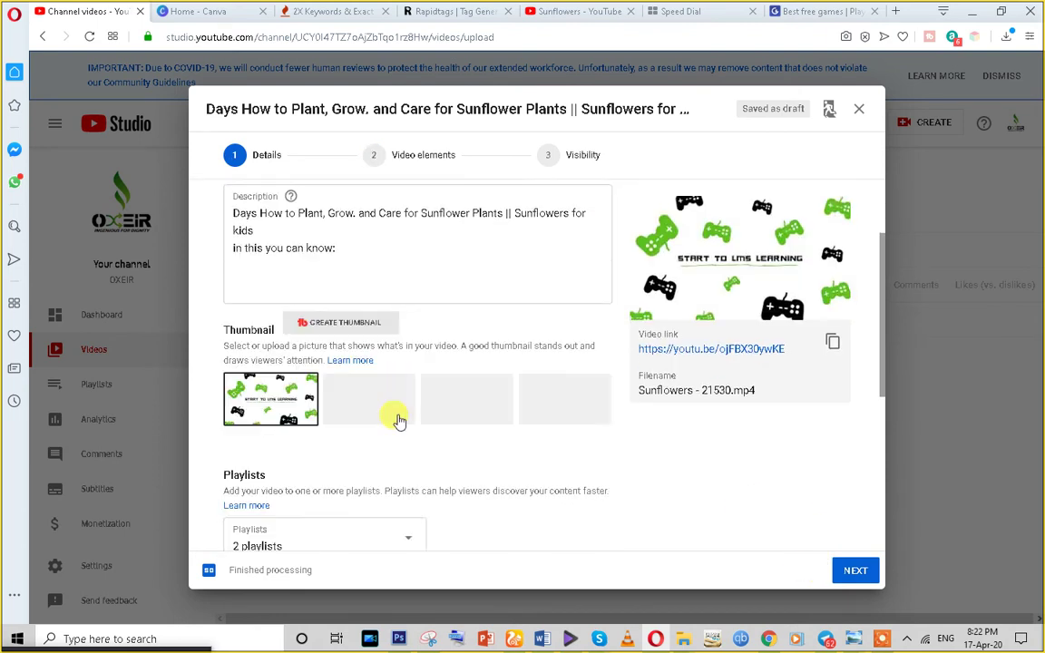
scroll(469, 356, "up", 3)
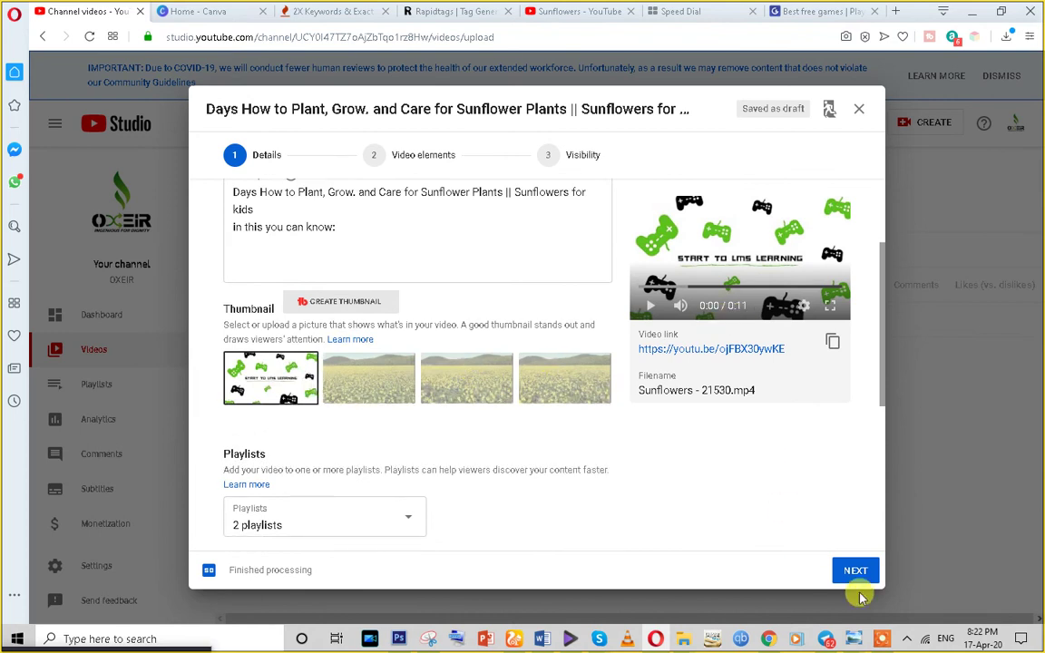
double_click(853, 572)
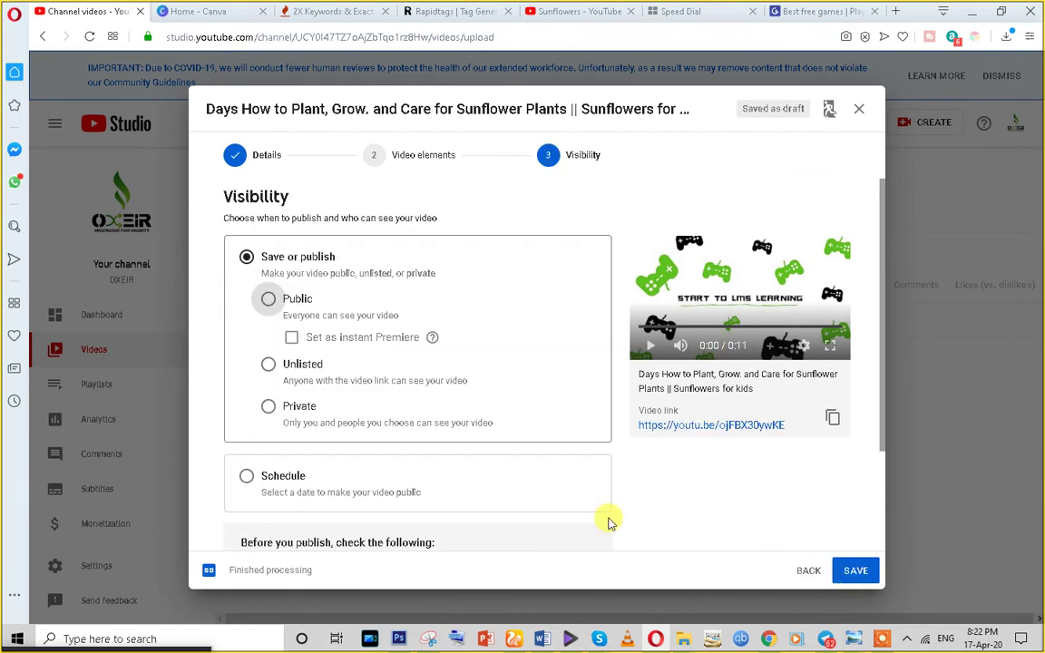
Review the visibility choices and set the video to Public
scroll(345, 396, "down", 2)
scroll(556, 484, "up", 2)
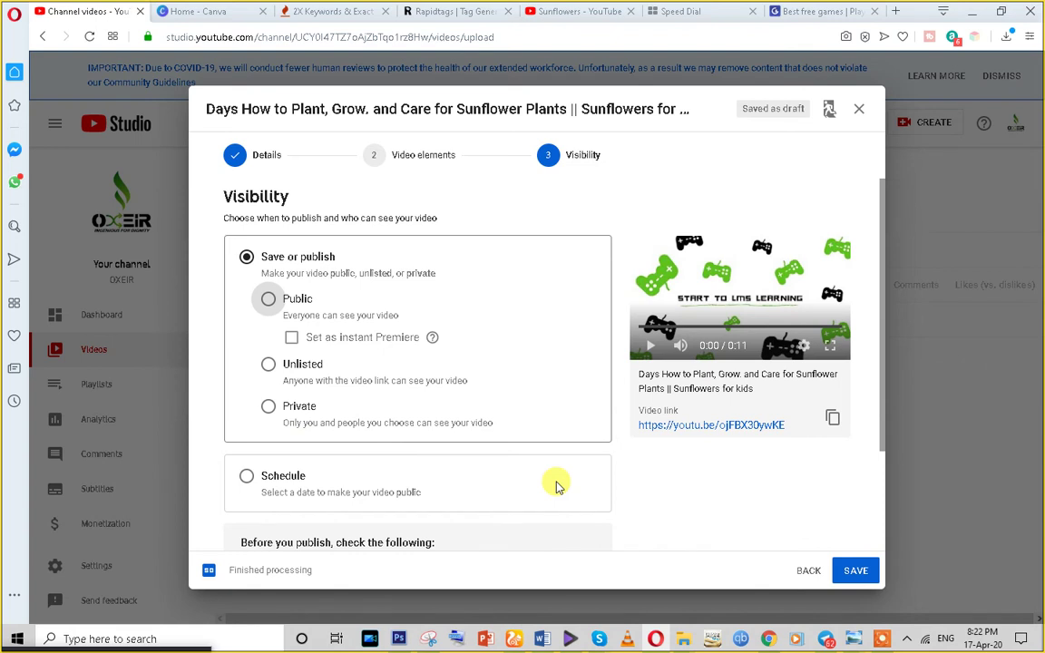
left_click(268, 302)
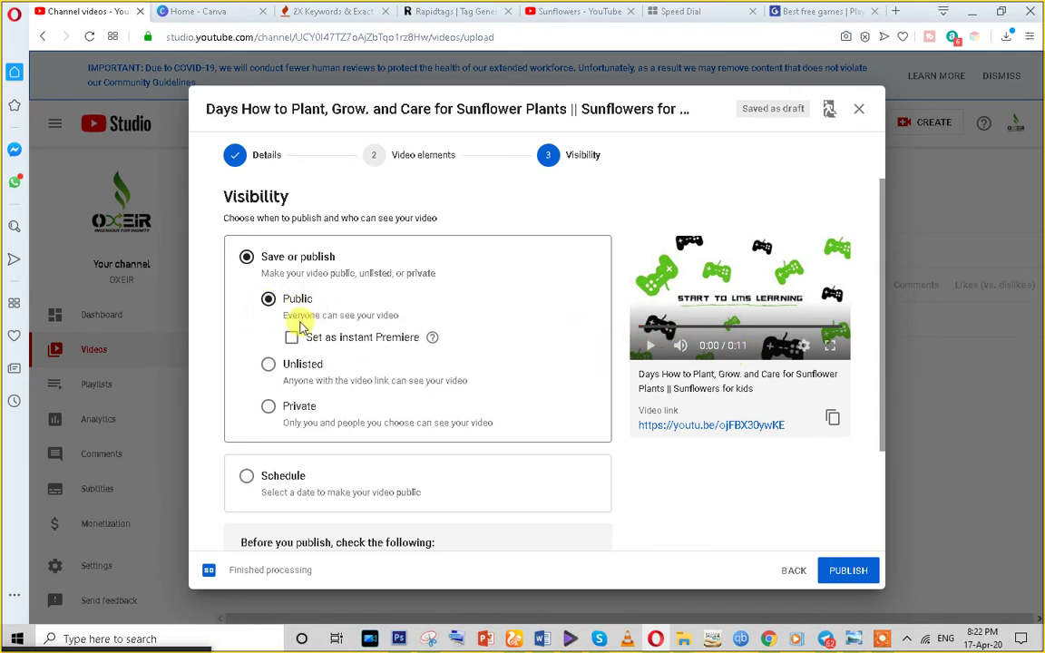
Switch the visibility from immediate publishing to Schedule and return to the Video elements stage
scroll(334, 370, "down", 3)
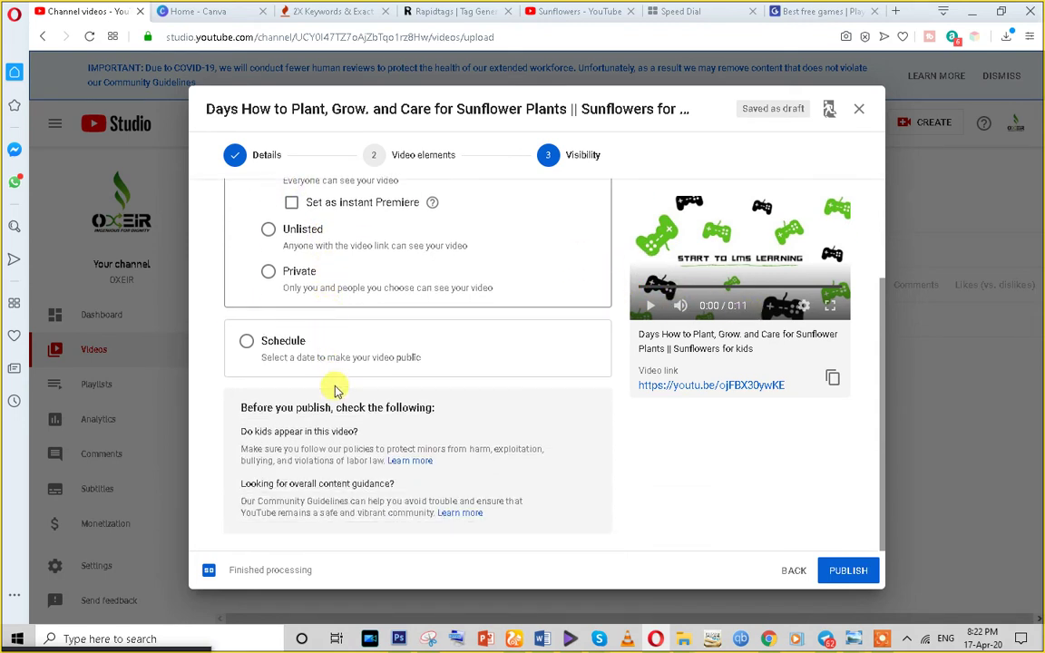
left_click(247, 345)
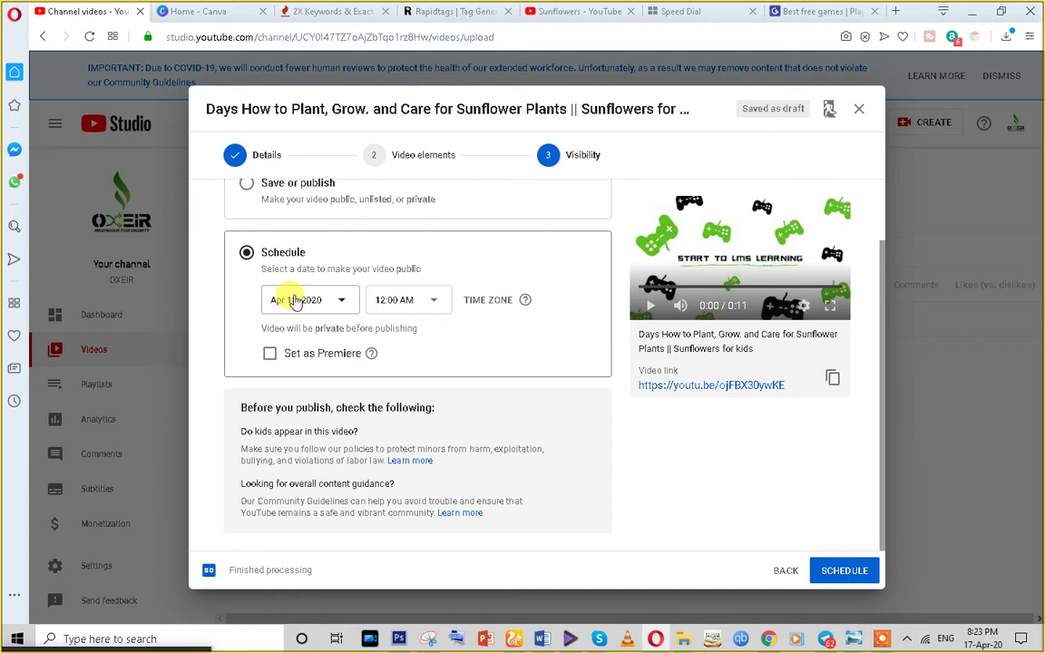
scroll(295, 302, "up", 2)
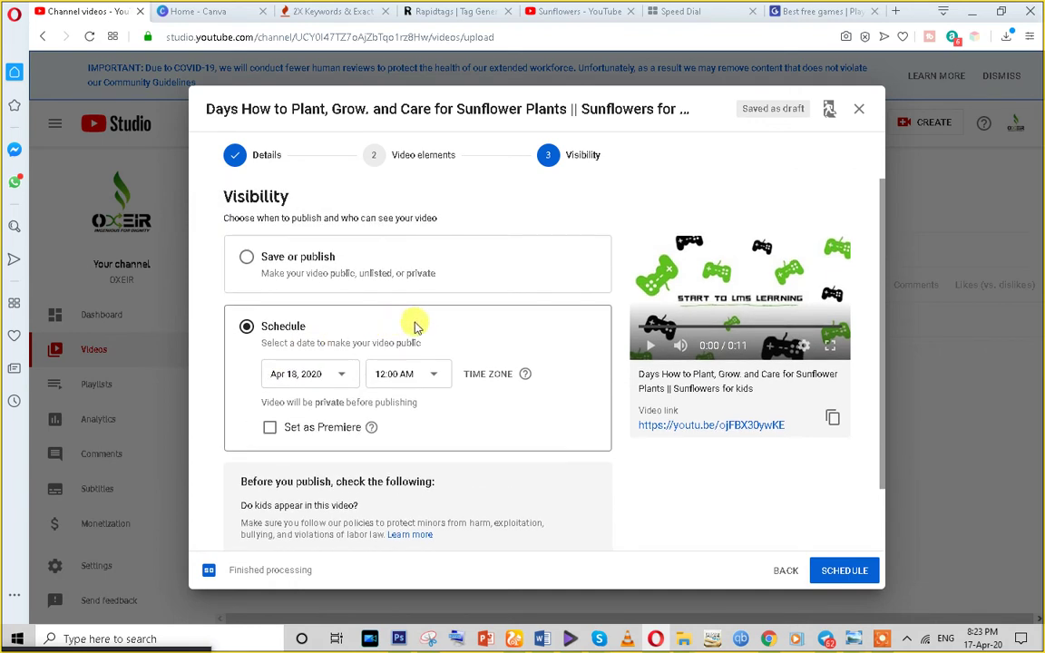
left_click(786, 572)
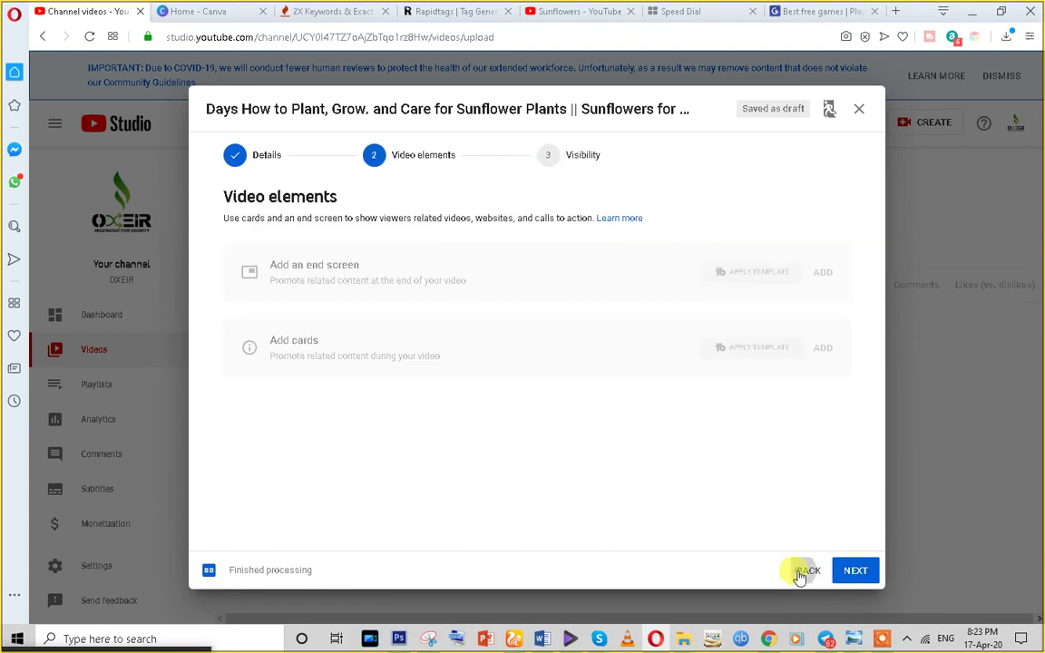
Return to the video details and add a hashtag line with #Sunflowers and #oxeir below the title text in the description
left_click(800, 574)
left_click(343, 373)
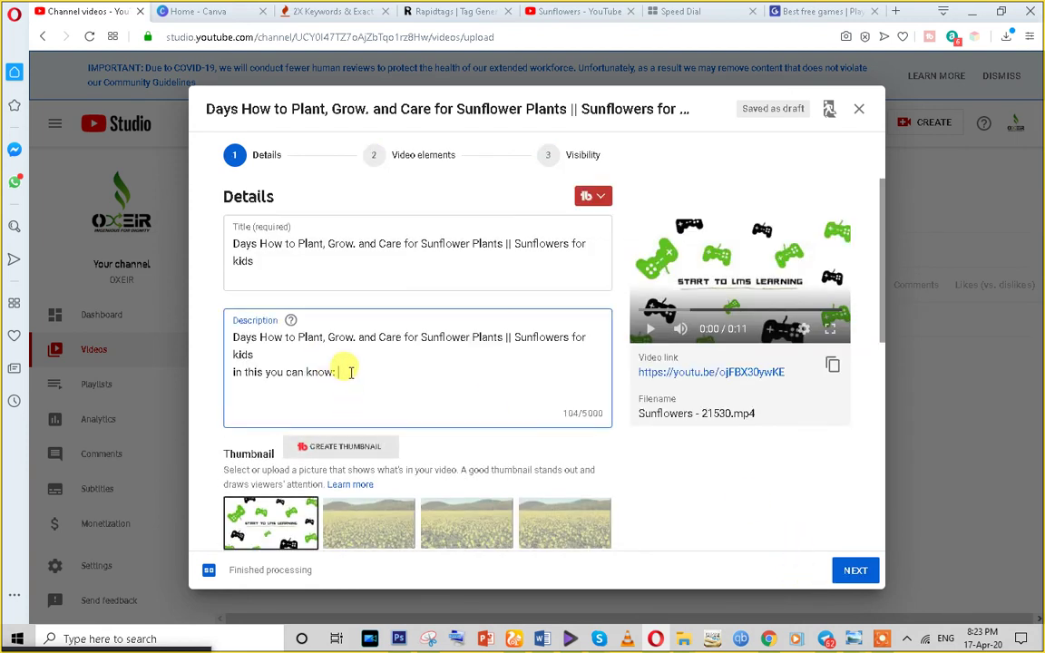
left_click(261, 354)
key("Return")
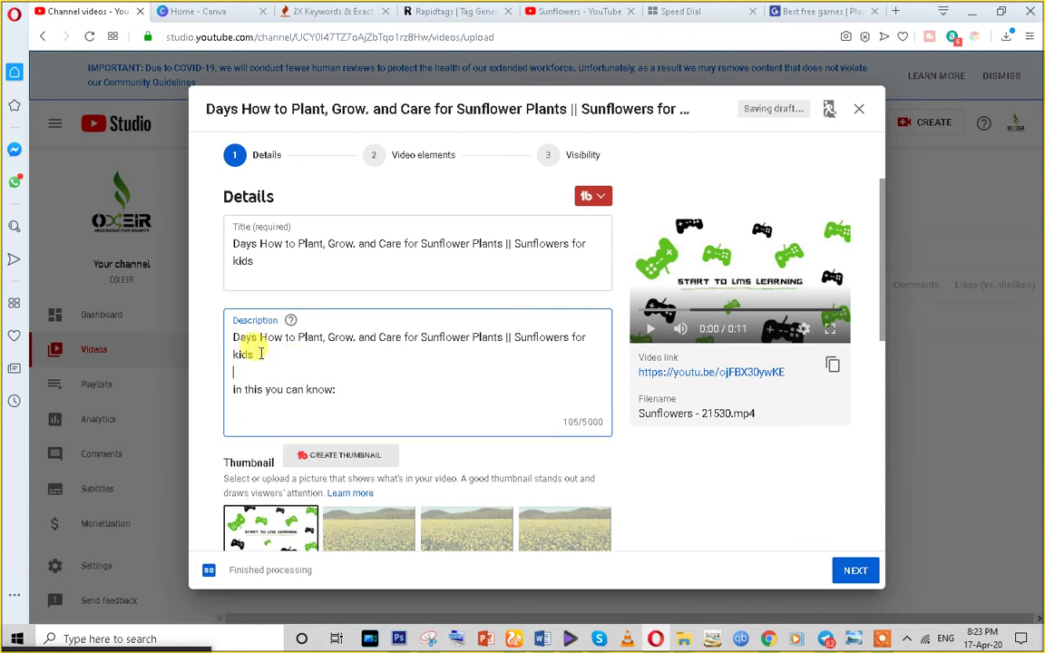
left_click_drag(513, 338, 571, 338)
key("ctrl+c")
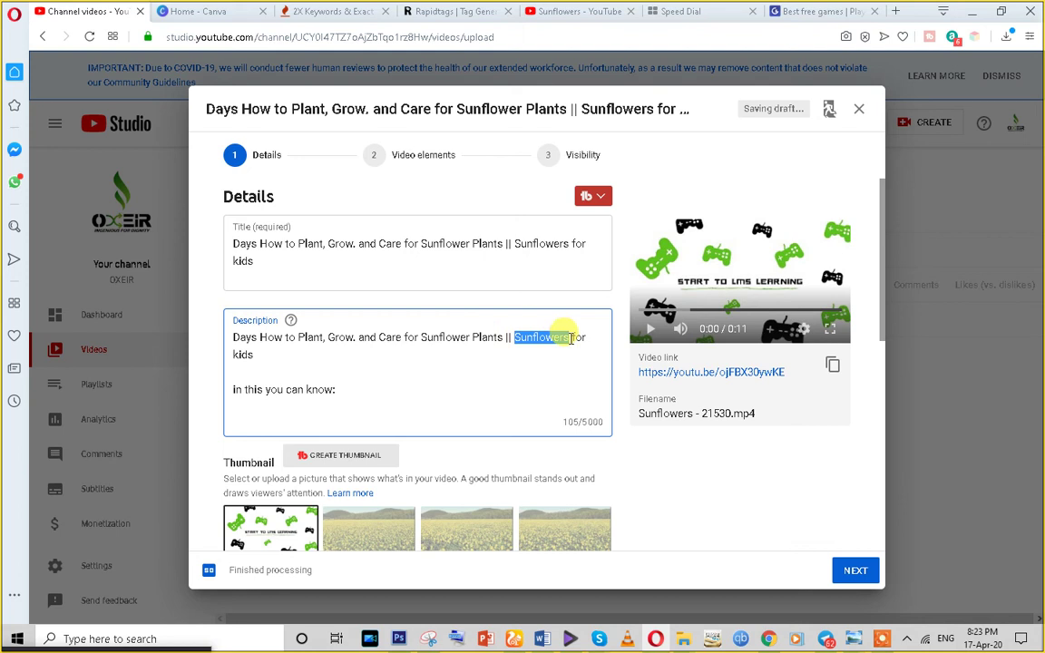
left_click(239, 370)
type("#")
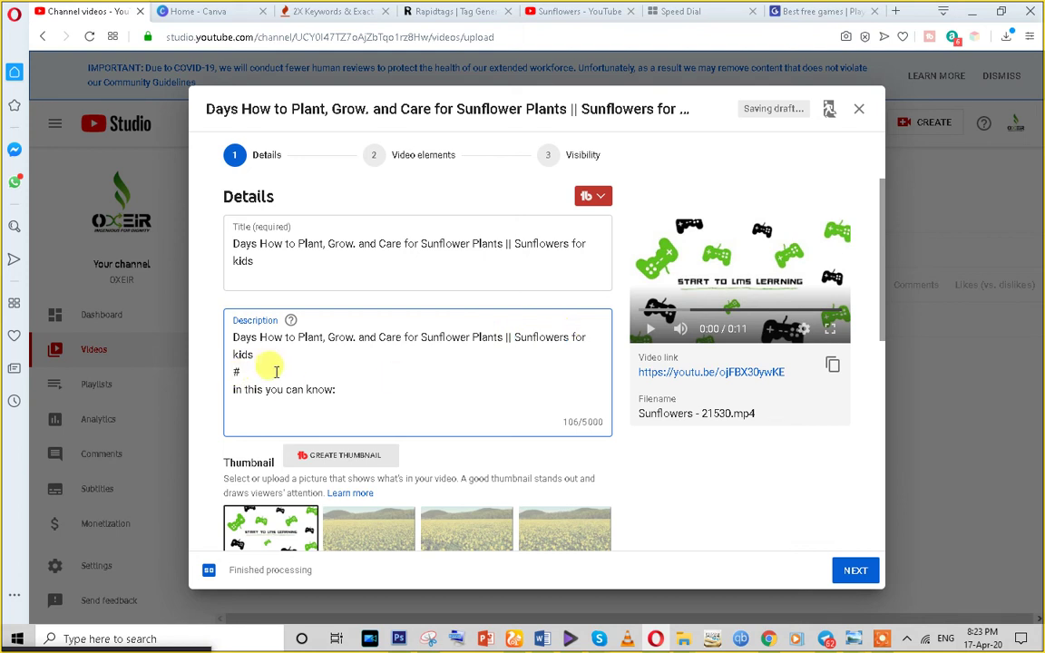
key("ctrl+v")
key("Return")
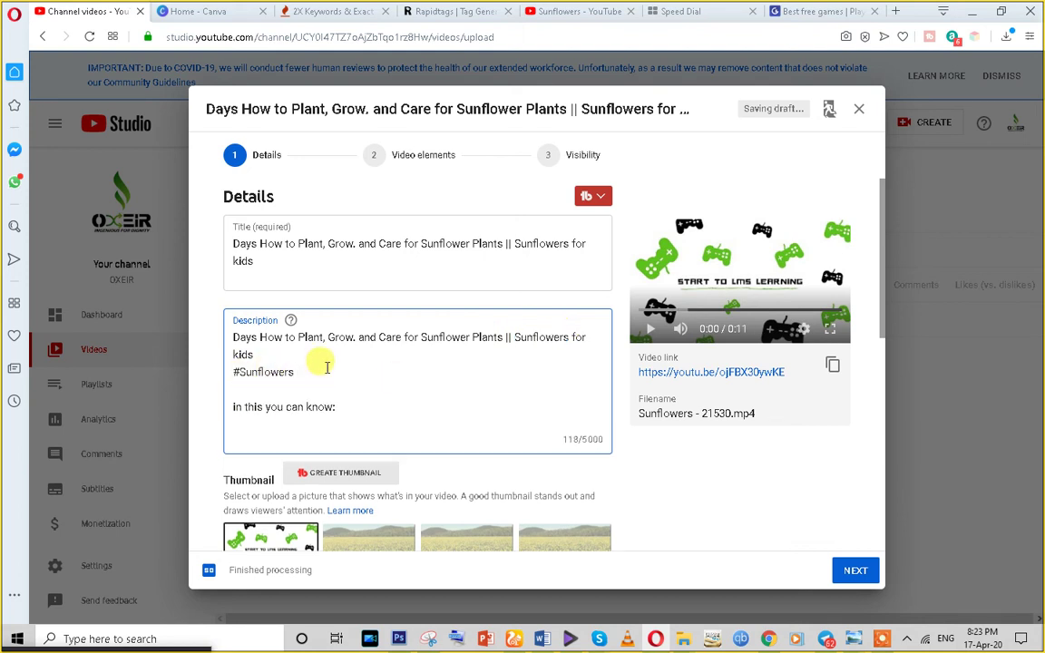
key("BackSpace")
type("#oxeir #")
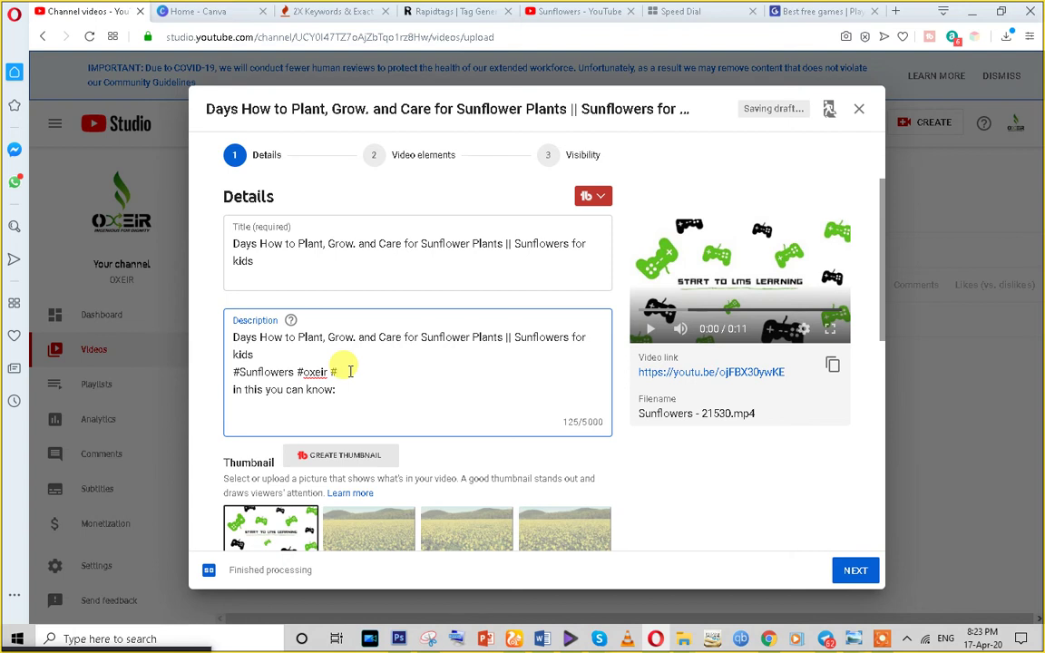
Copy "Sunflower Plants" from the description's title text and add it as the third hashtag
left_click_drag(420, 337, 466, 338)
left_click(468, 339)
double_click(490, 338)
left_click(445, 342)
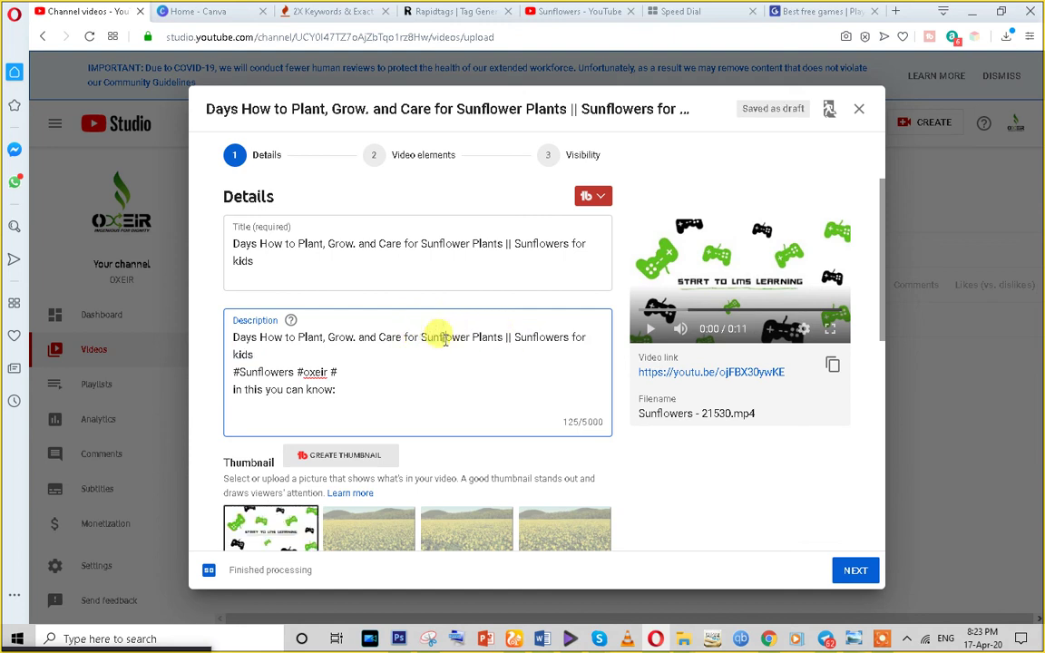
left_click_drag(420, 337, 504, 342)
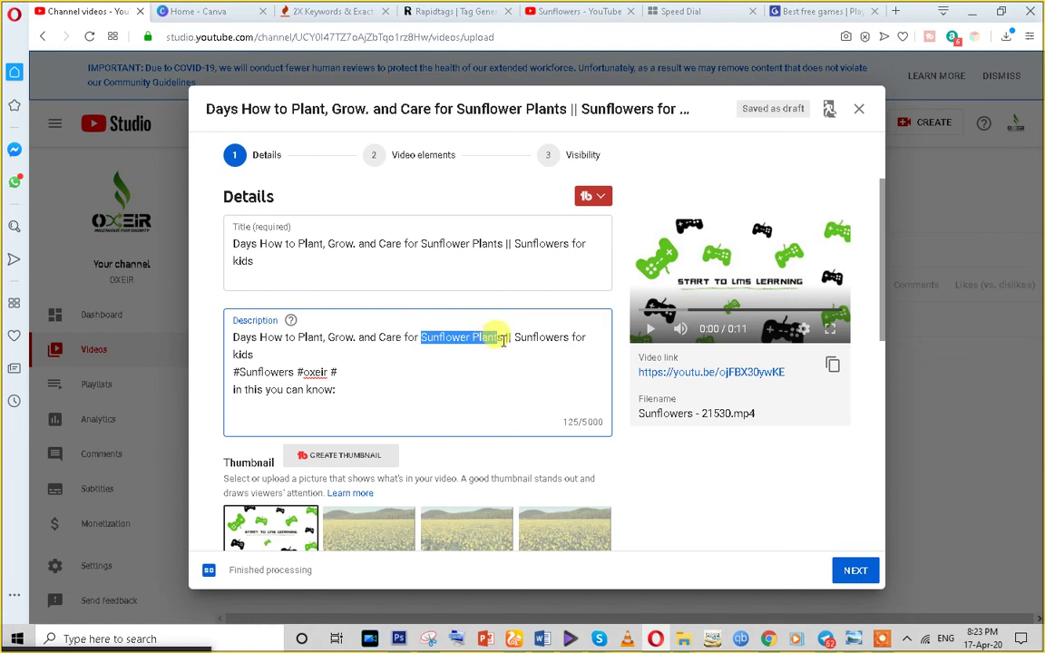
left_click(504, 342)
left_click_drag(422, 340, 504, 338)
key("ctrl+c")
left_click(339, 372)
key("ctrl+v")
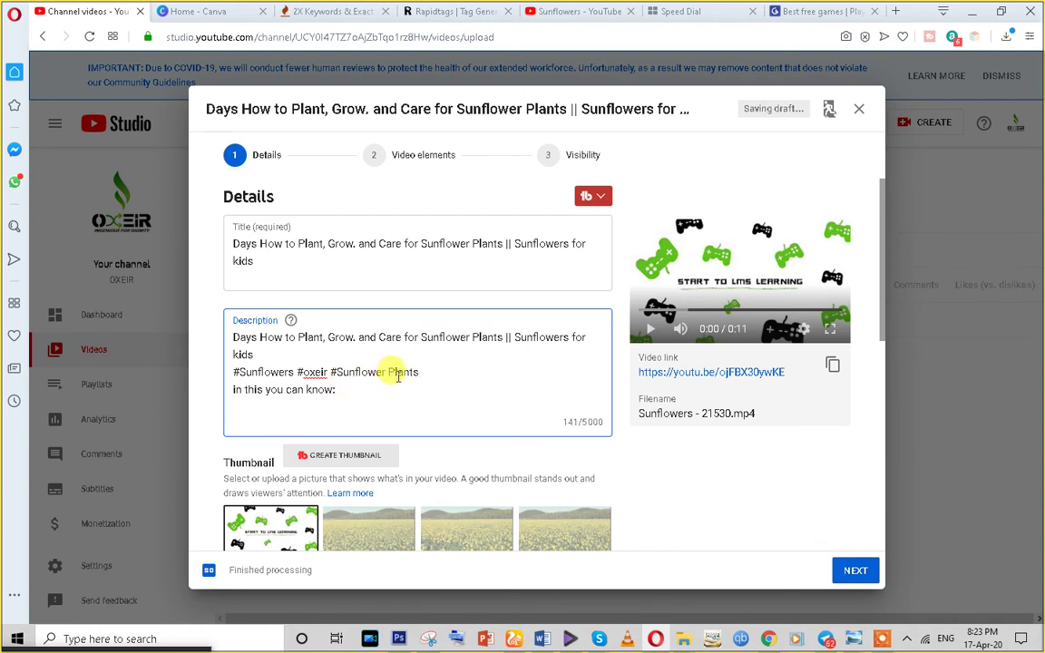
Change the third hashtag to #Sunflower_Plants and insert a blank line below the hashtag line
left_click(387, 374)
key("BackSpace")
type("_")
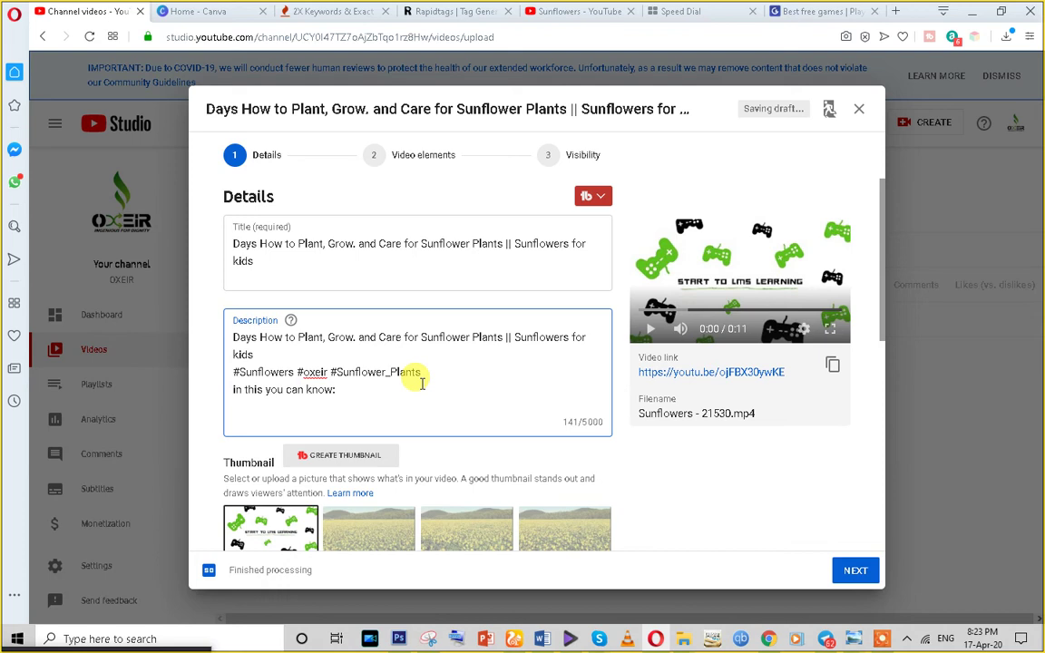
left_click(422, 372)
key("Return")
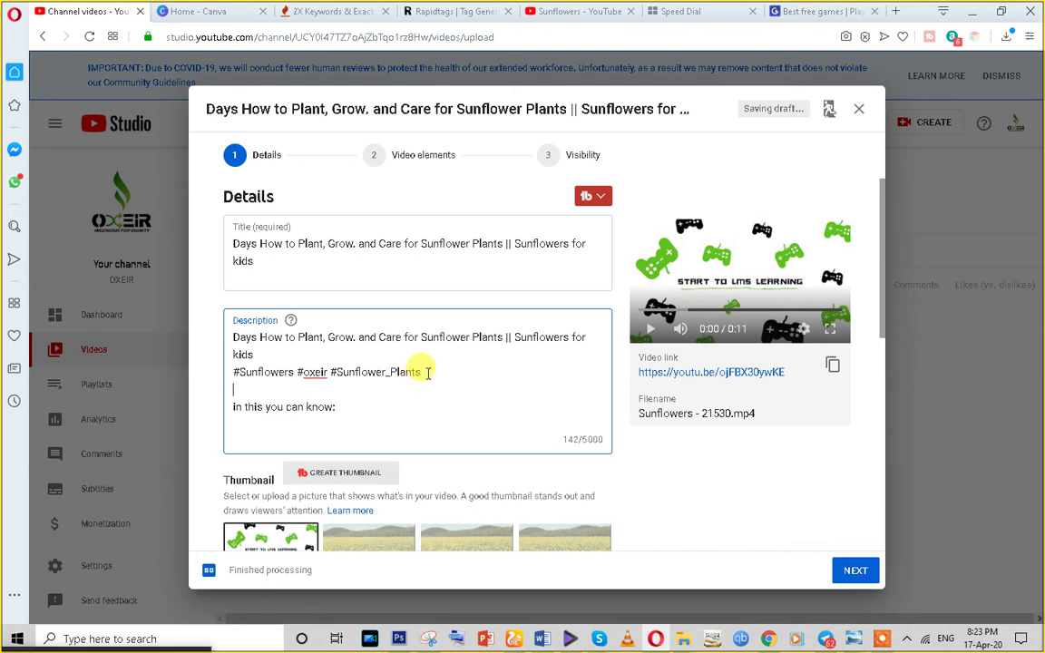
Advance to the Visibility stage and switch from Schedule to Save or publish with Public visibility
left_click(853, 576)
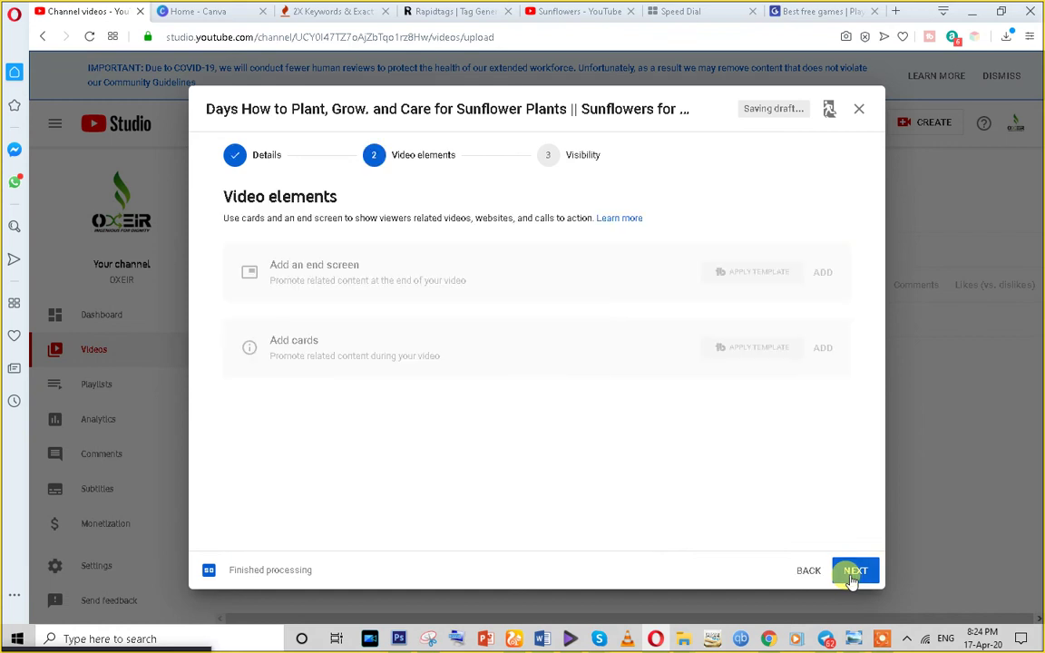
left_click(853, 577)
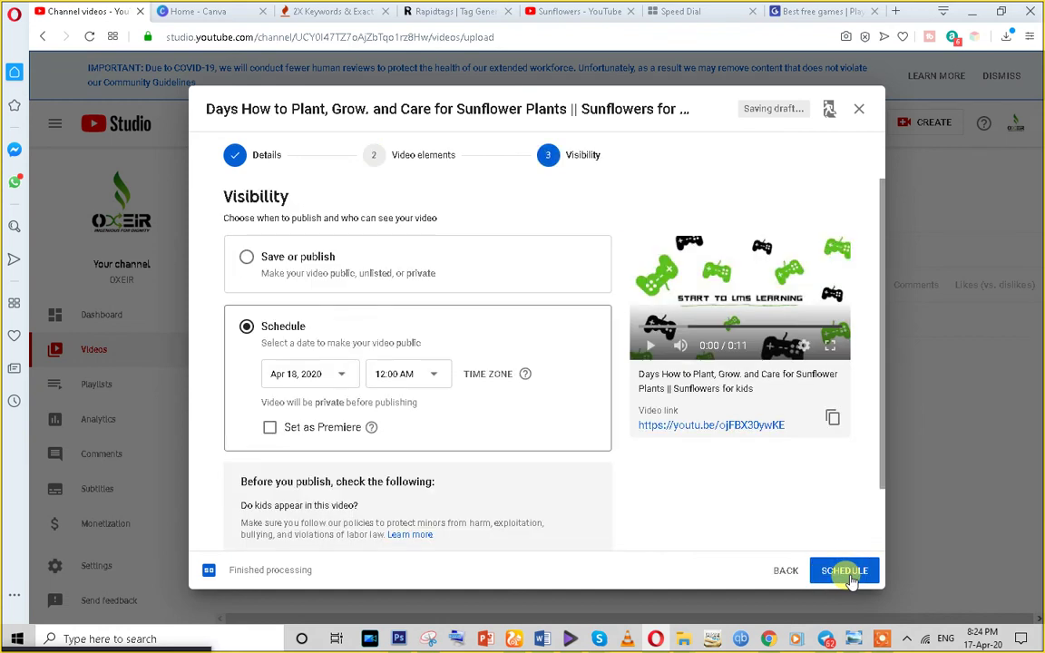
left_click(246, 257)
left_click(269, 302)
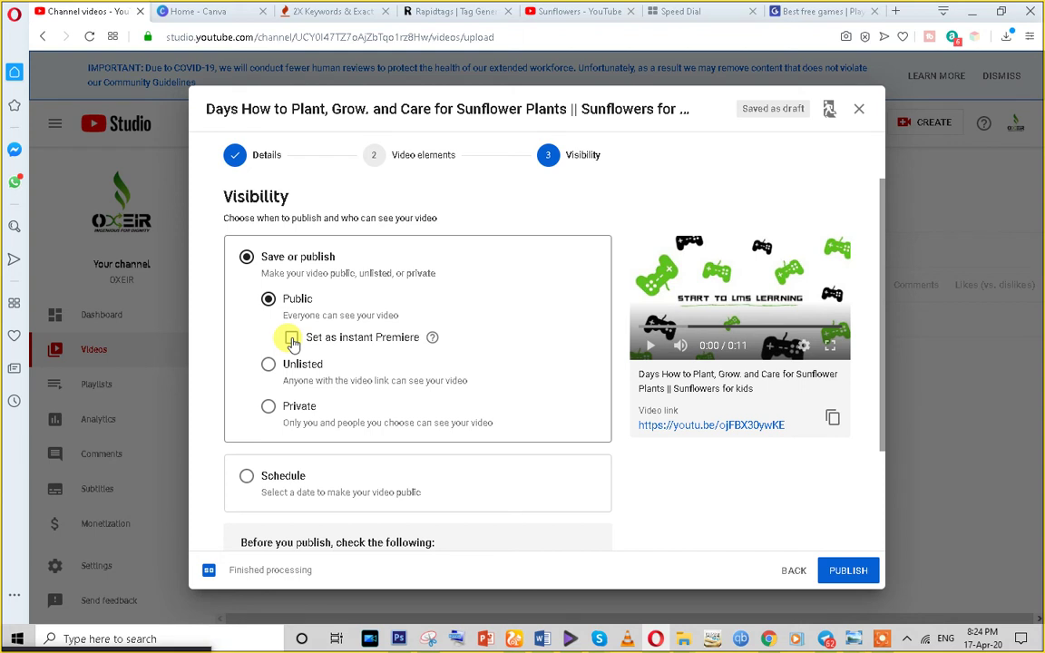
Copy the video link and publish the video
left_click(832, 417)
left_click(852, 572)
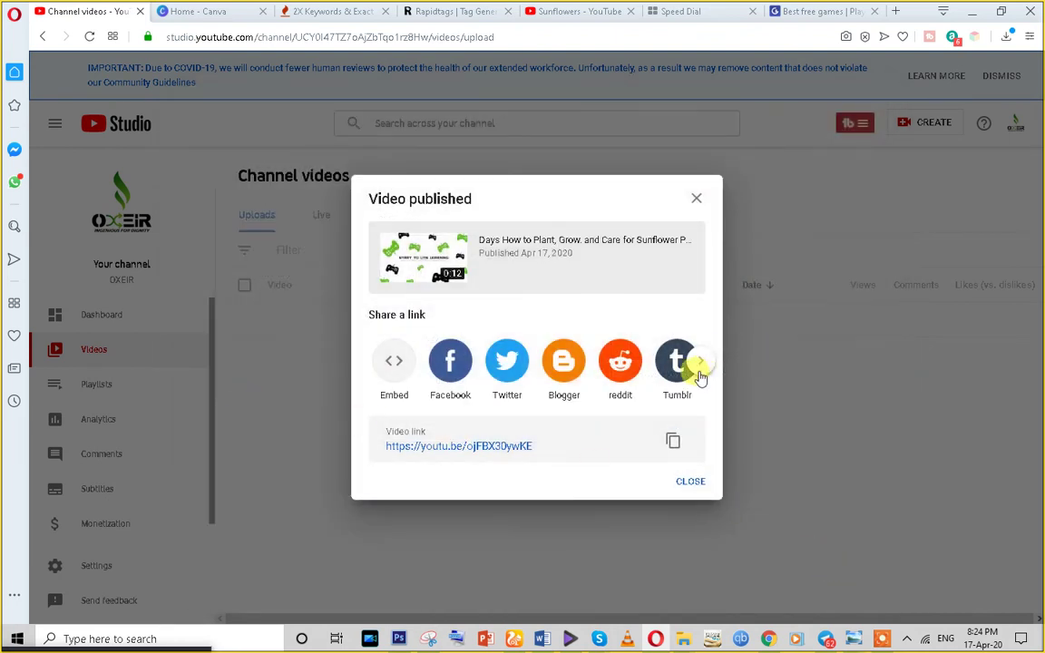
Browse the options for sharing the published video, open the Facebook share page, and return to the sharing dialog
left_click(700, 363)
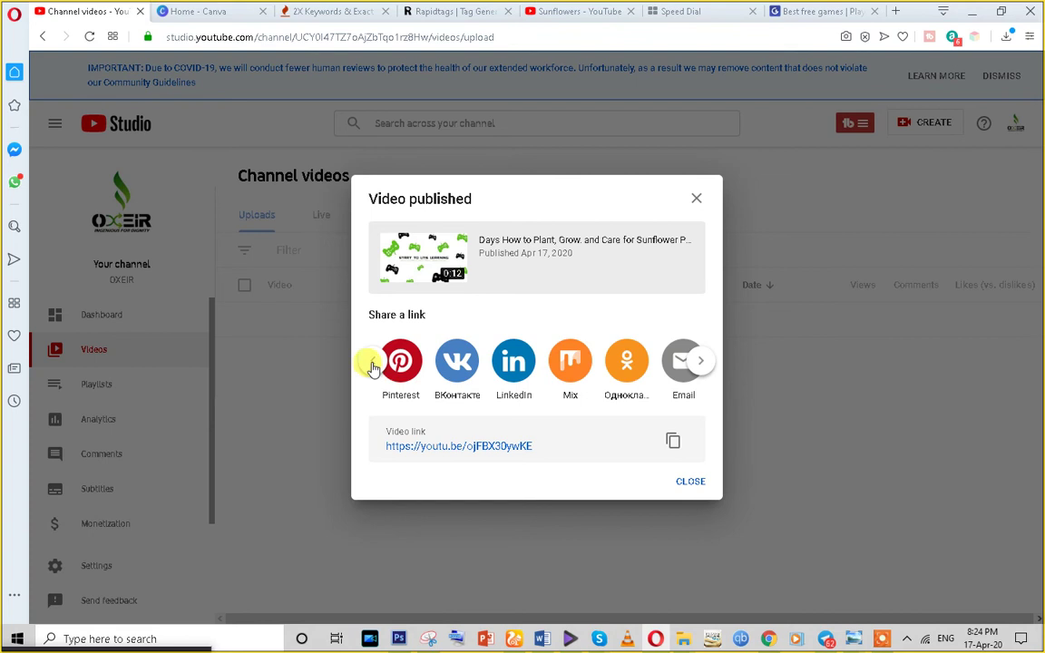
left_click(373, 363)
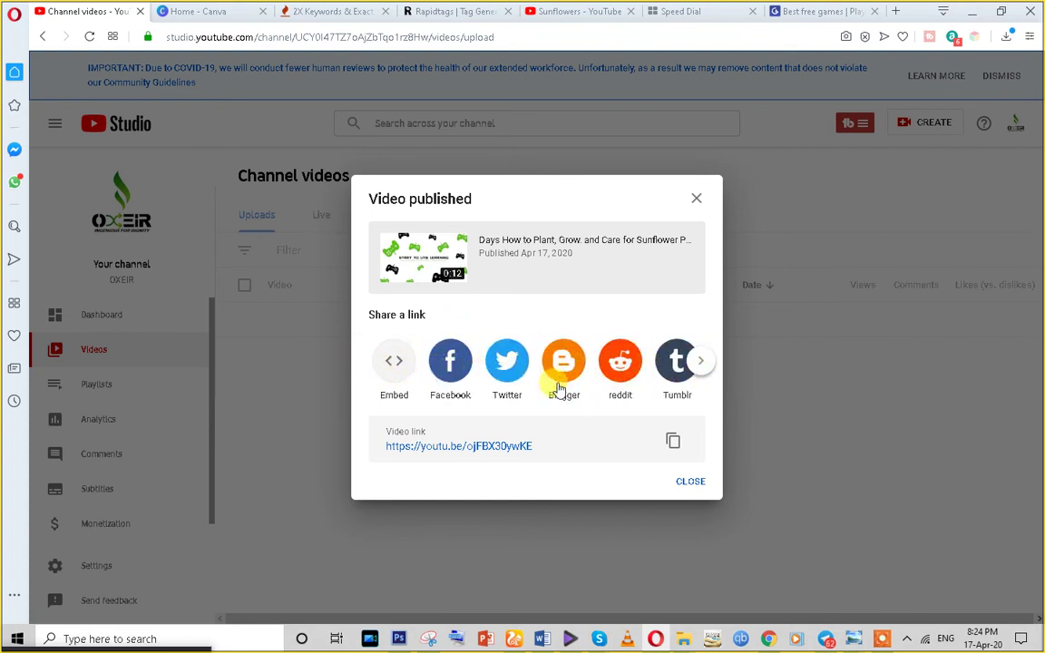
left_click(449, 374)
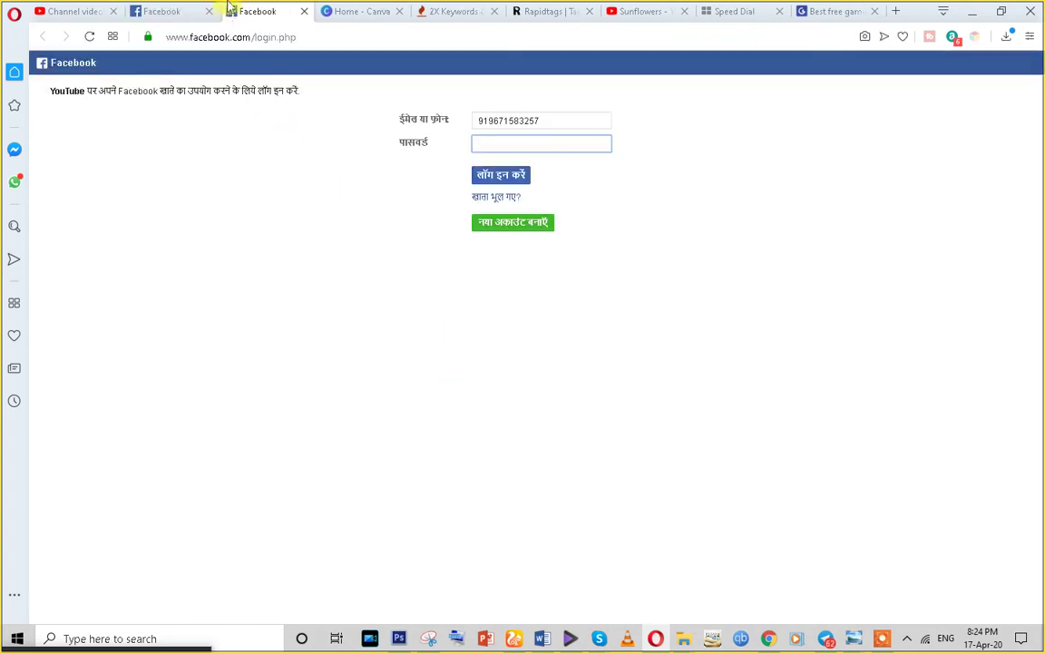
left_click(304, 12)
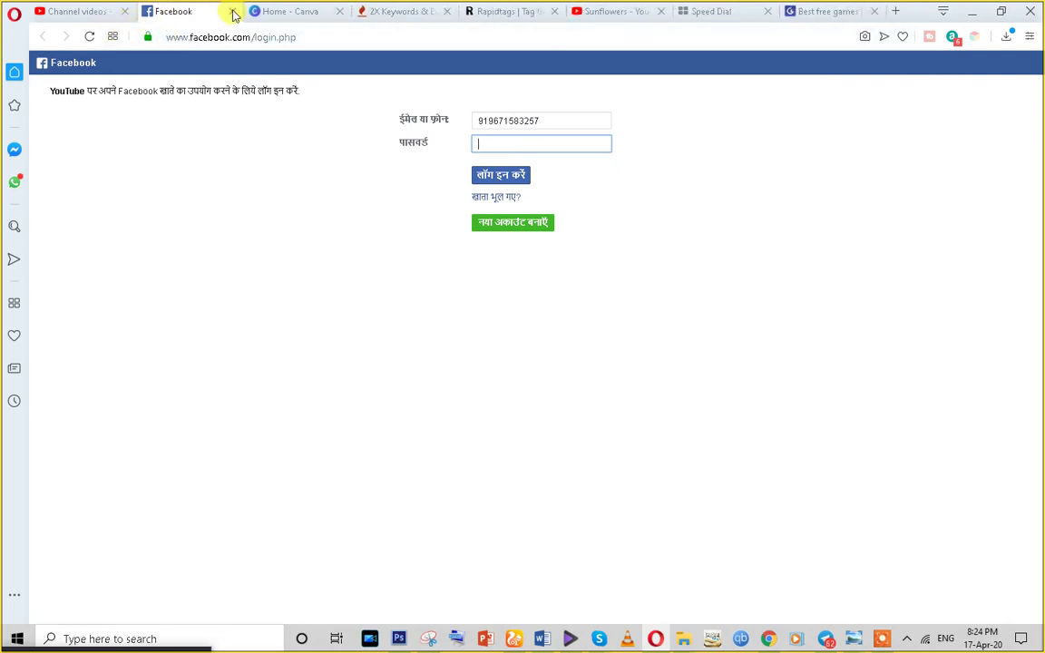
left_click(232, 11)
left_click(80, 9)
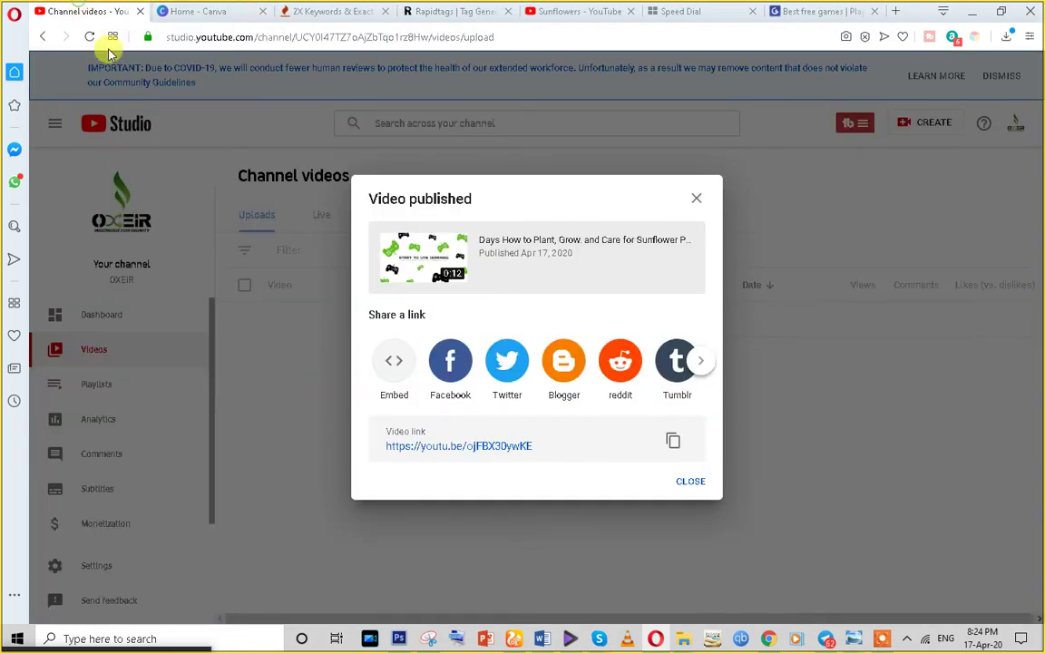
left_click(705, 364)
left_click(705, 364)
left_click(701, 363)
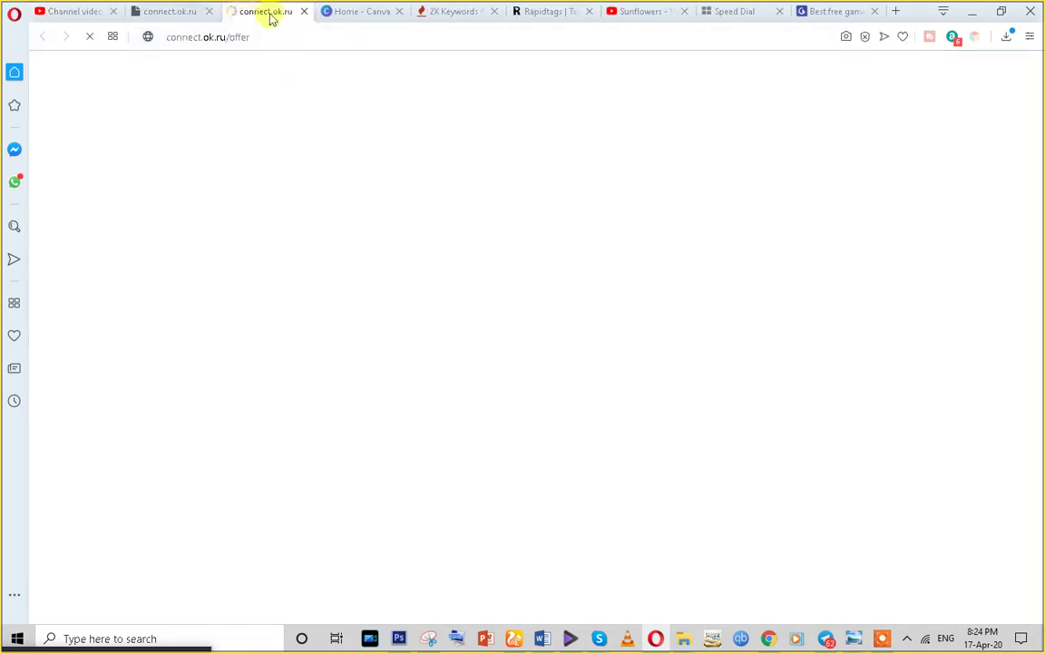
left_click(294, 11)
left_click(294, 11)
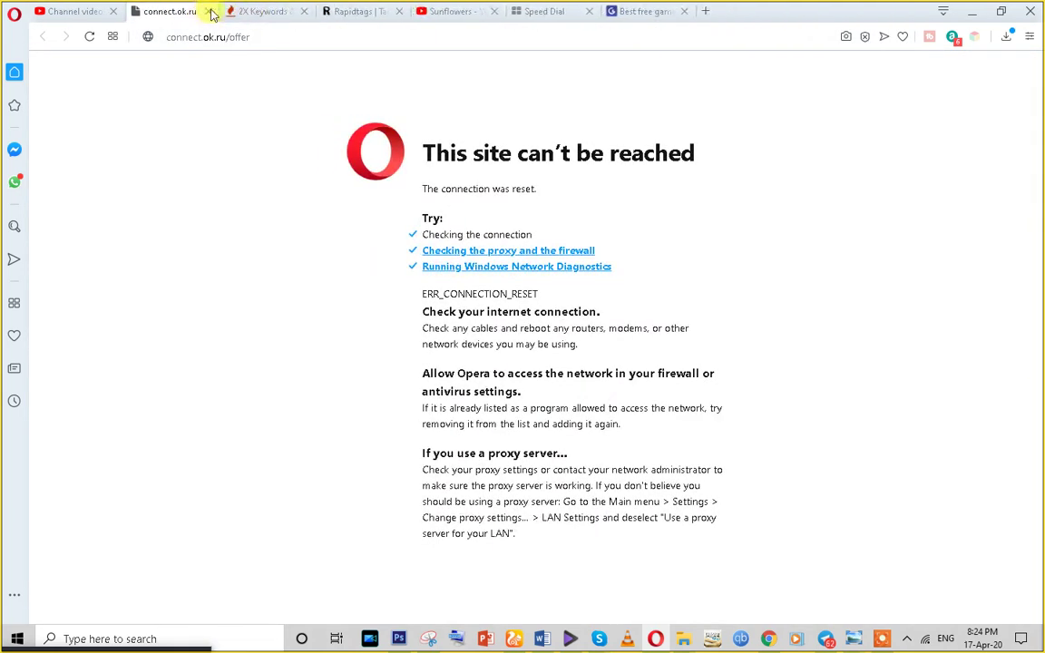
left_click(208, 11)
left_click(79, 9)
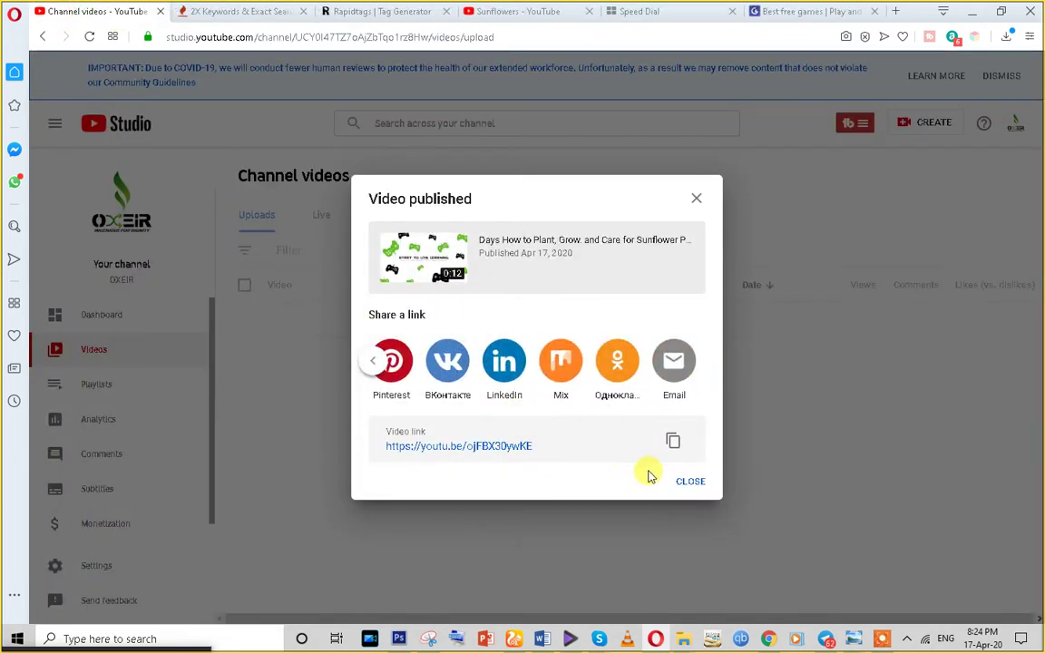
Close the sharing dialog and the video list tip, and open the published video from its copied link
left_click(690, 483)
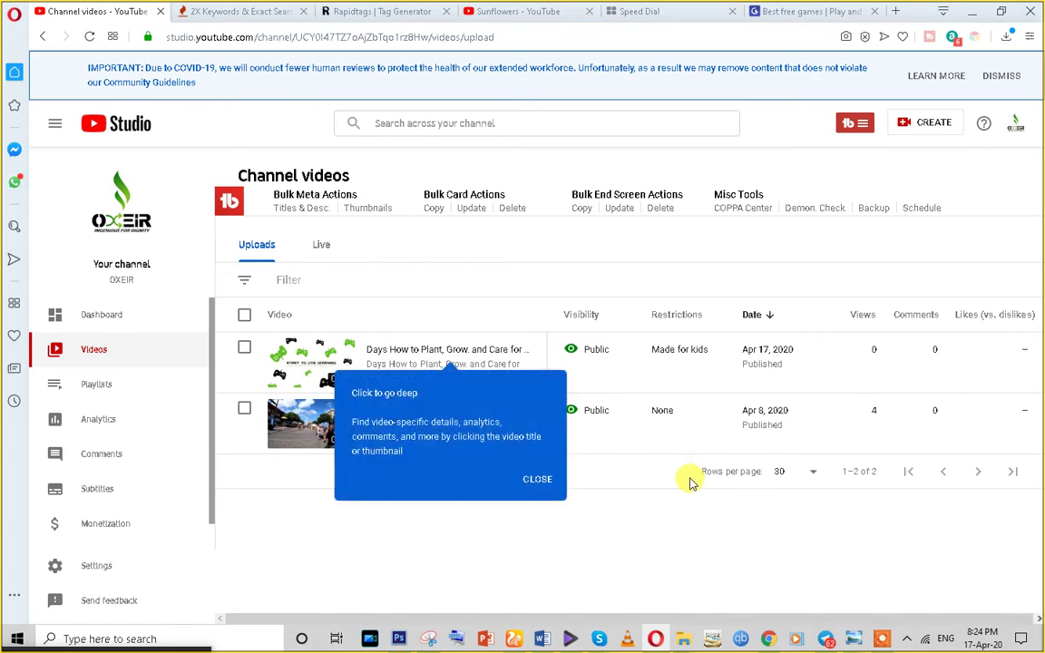
left_click(541, 484)
left_click(234, 38)
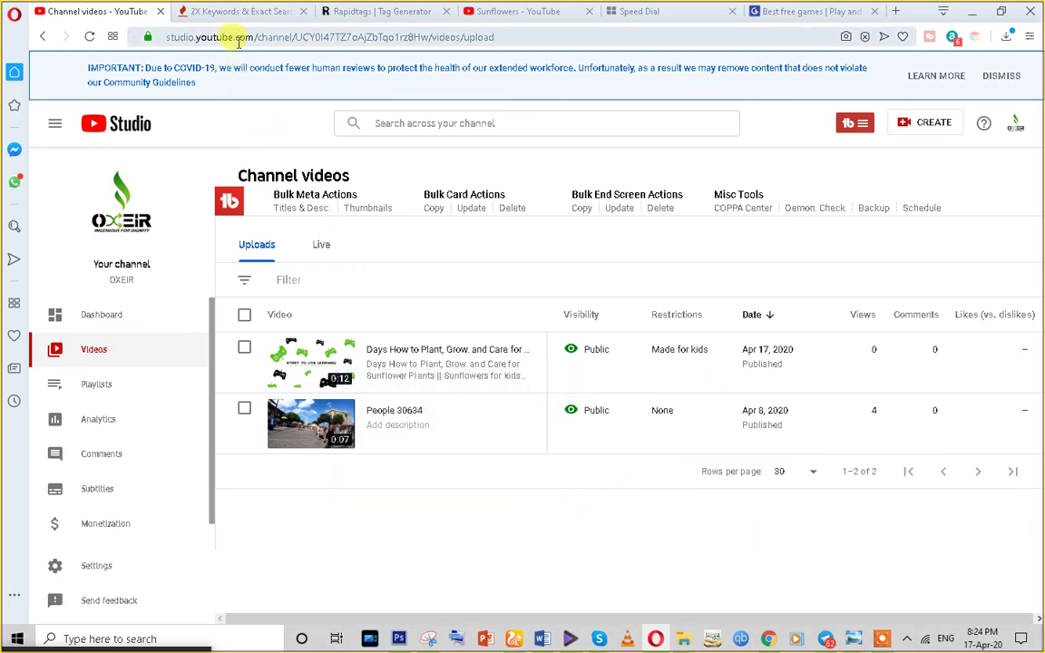
key("ctrl+v")
key("Return")
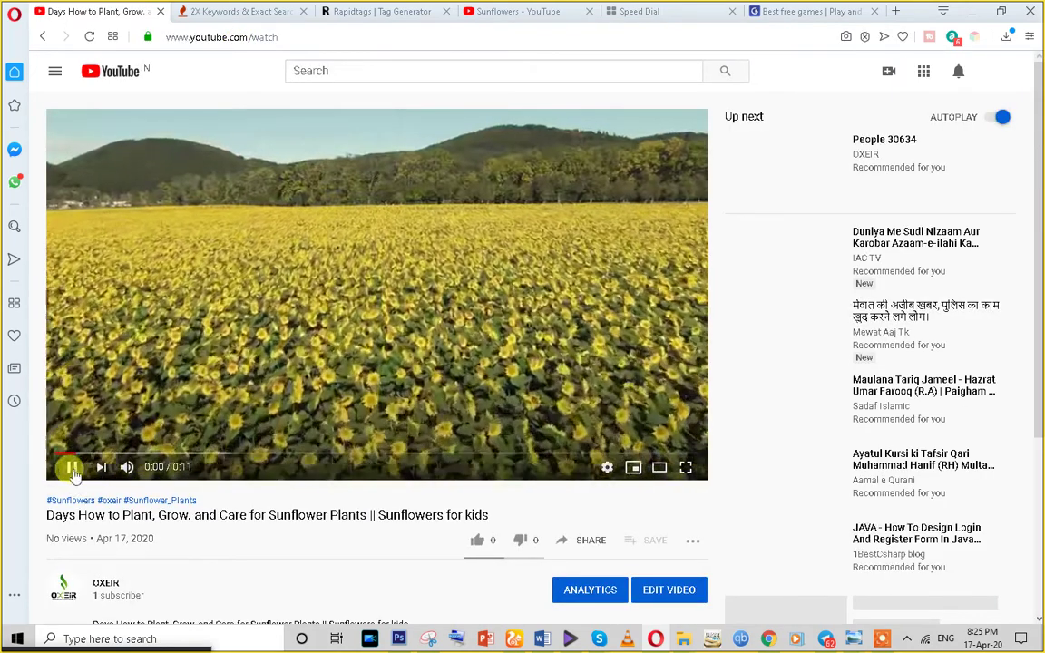
Pause the published video and check its hashtags, description and tags on the watch page
left_click(304, 233)
scroll(304, 233, "down", 2)
scroll(406, 414, "down", 2)
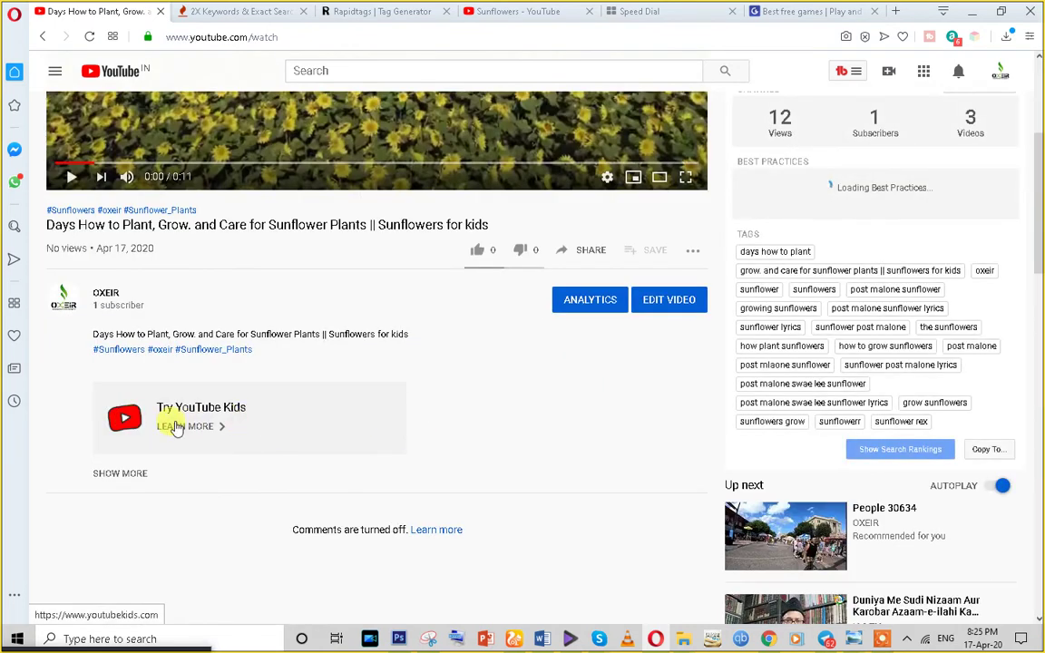
scroll(236, 434, "up", 3)
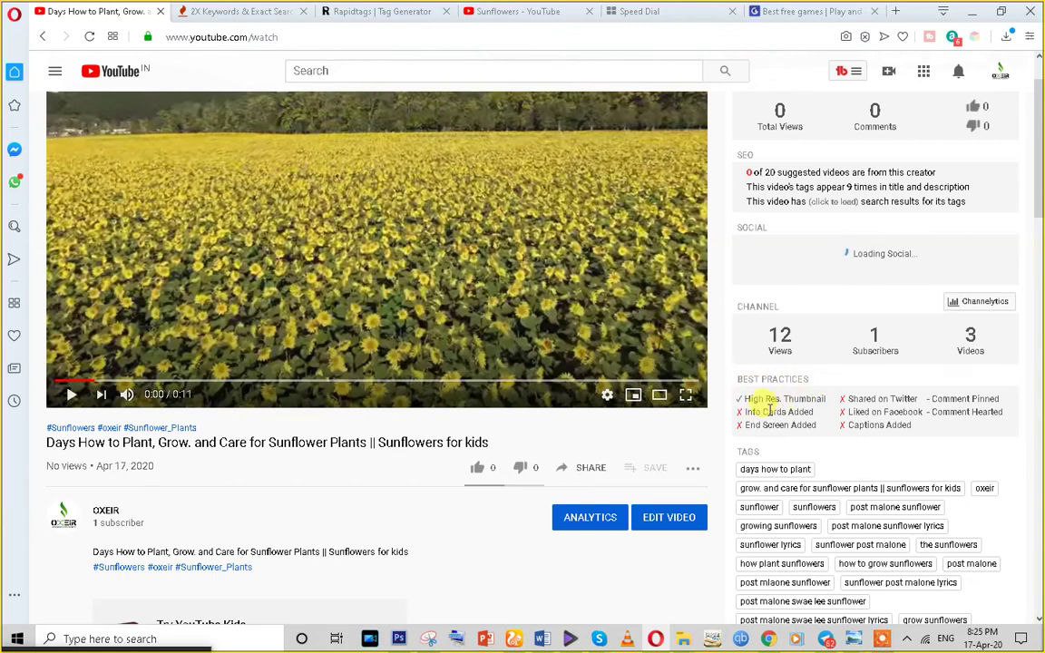
Examine the Best Practices checklist in Videolytics, including thumbnail, info cards, end screen, Twitter, Facebook and comment items
triple_click(742, 398)
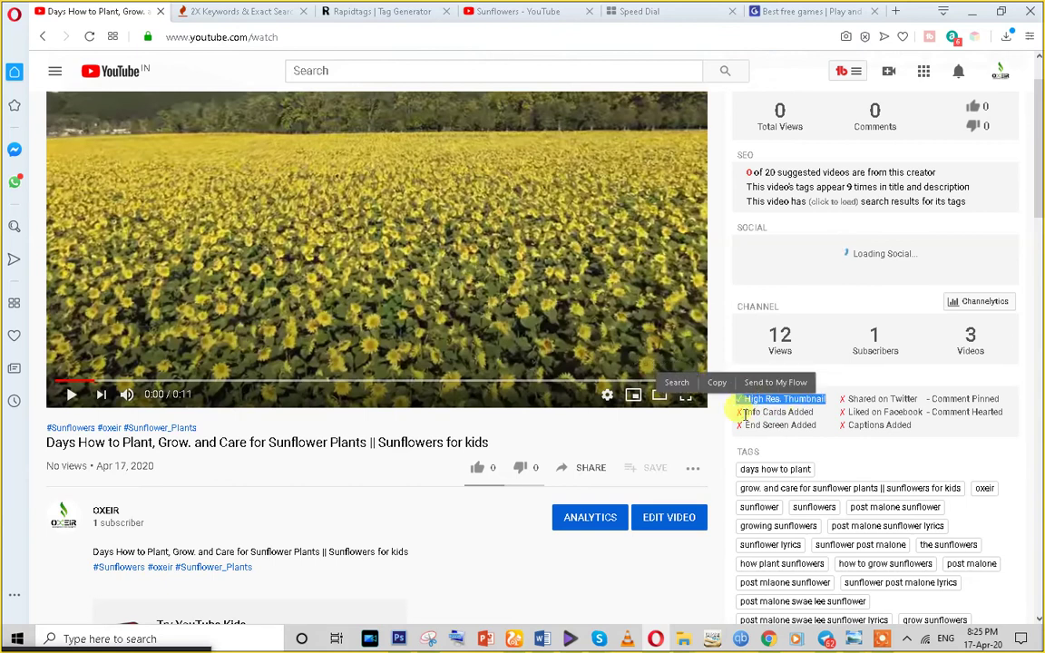
left_click(642, 437)
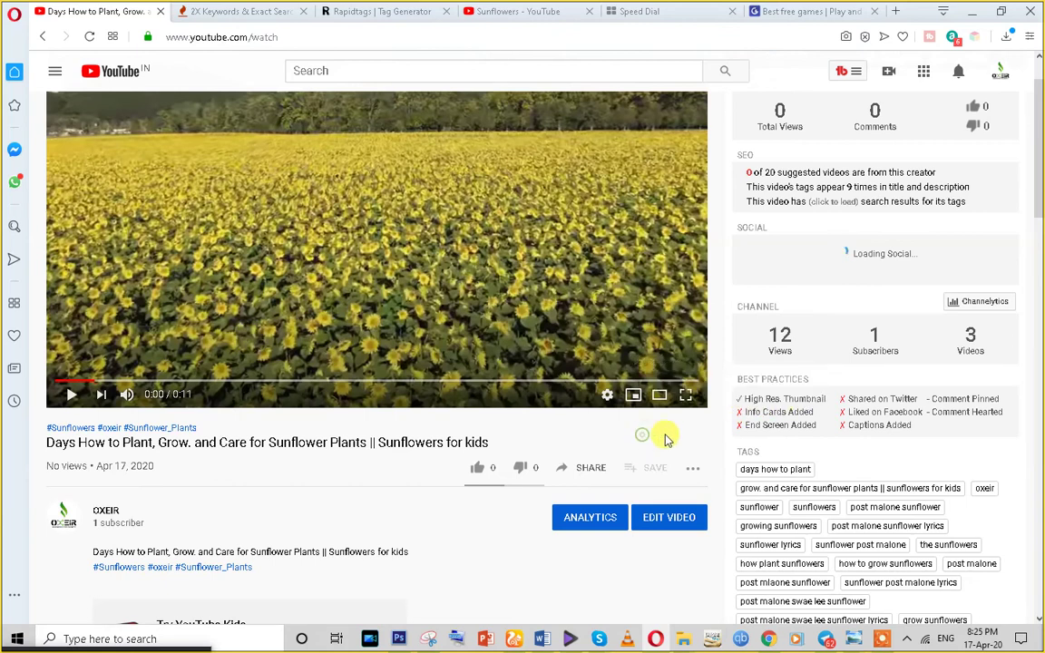
triple_click(868, 399)
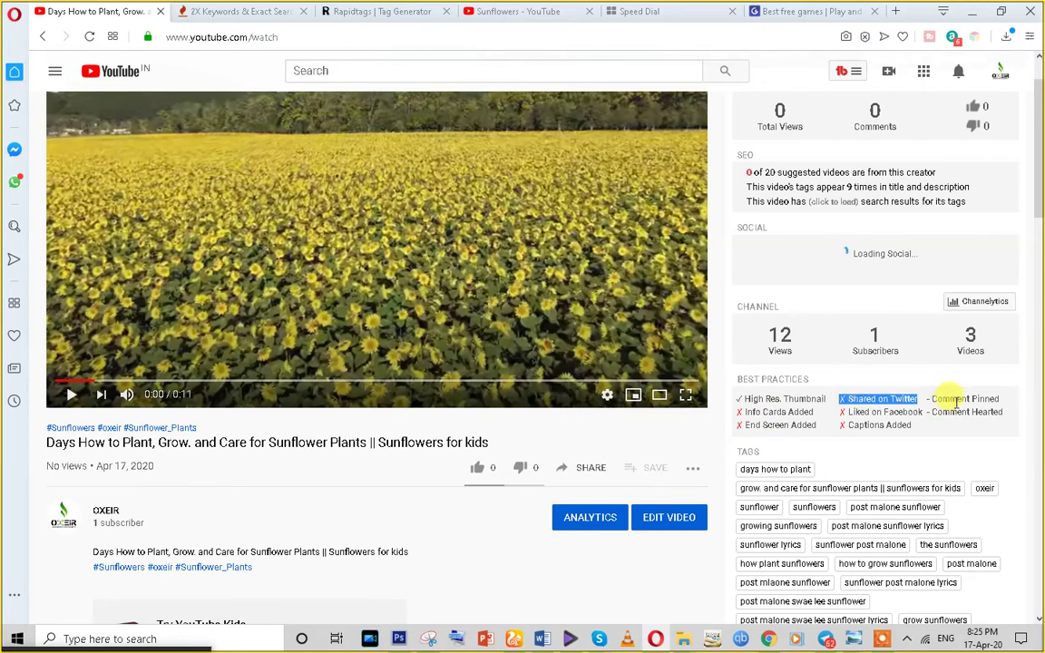
triple_click(946, 400)
left_click(759, 404)
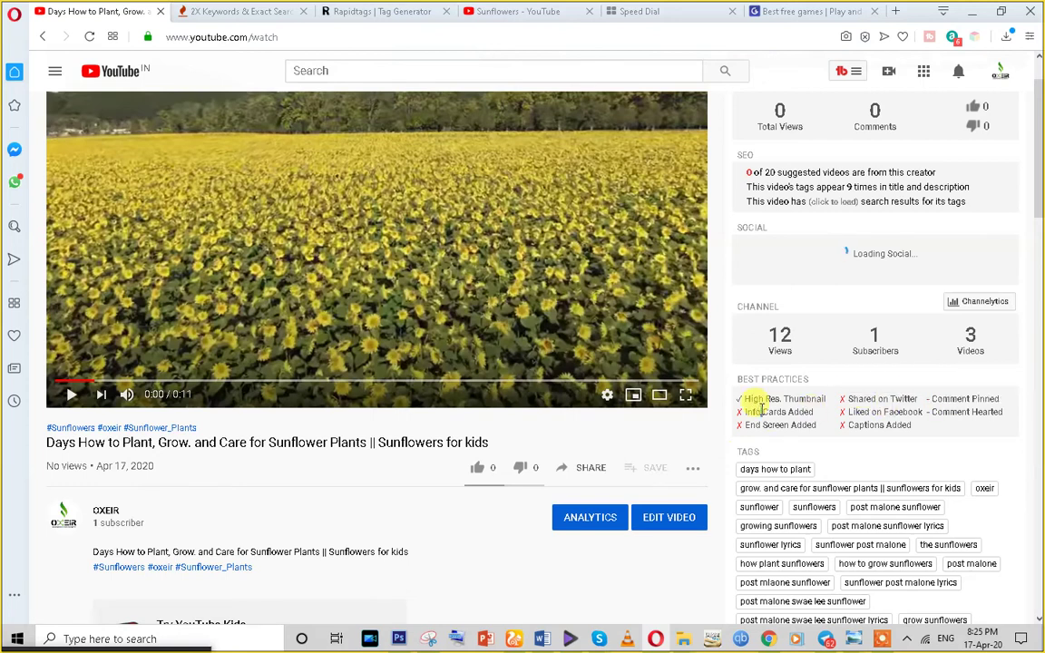
right_click(760, 410)
left_click_drag(765, 411, 821, 410)
left_click(868, 412)
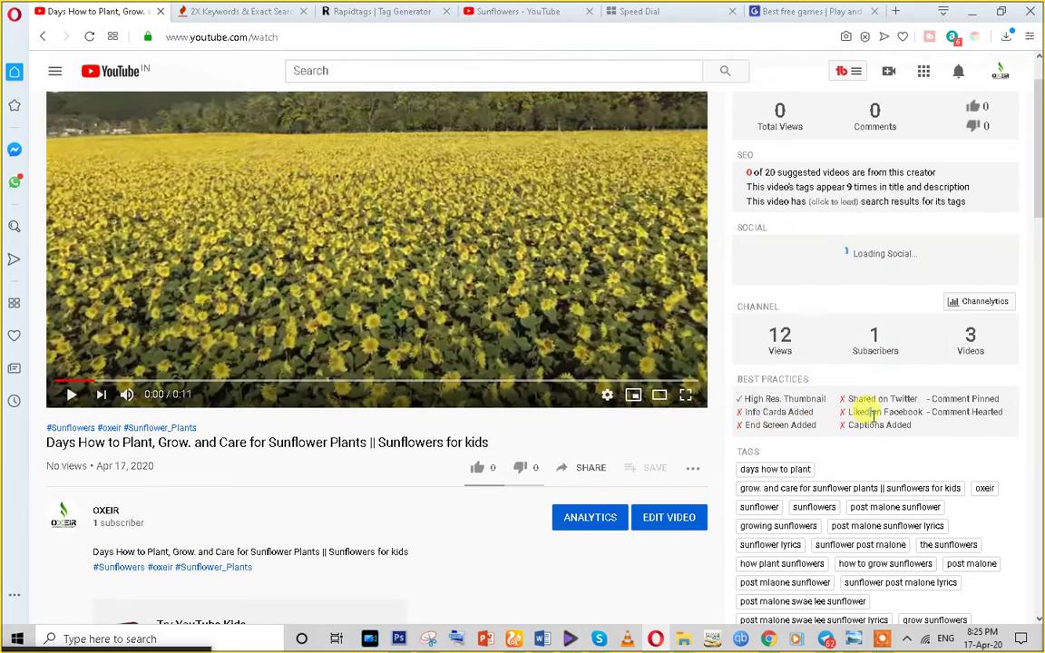
triple_click(869, 412)
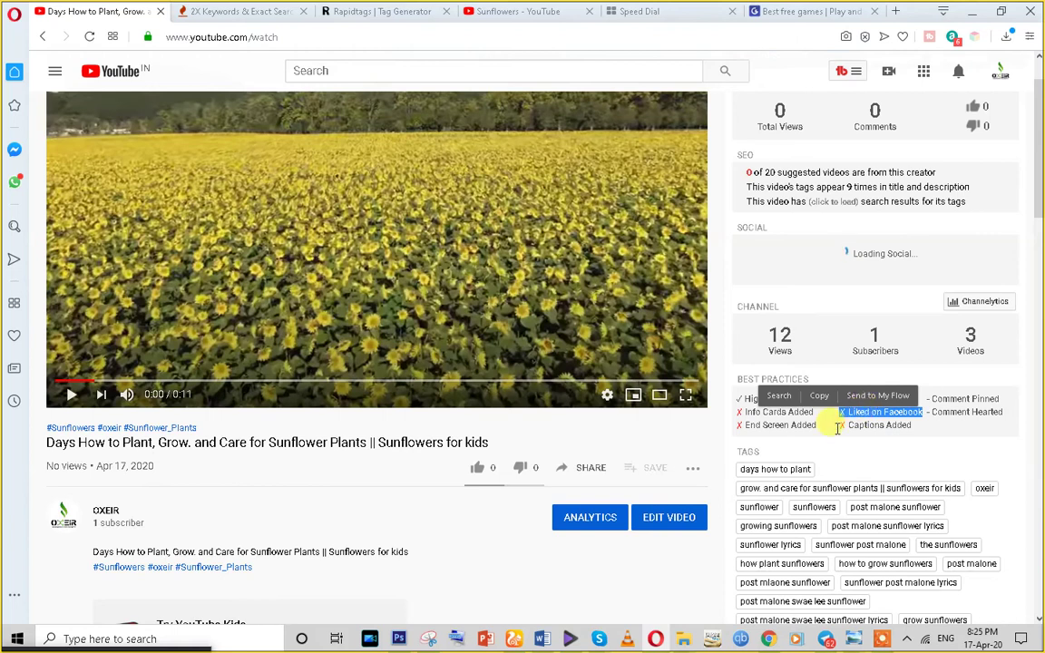
left_click(786, 434)
left_click_drag(784, 430, 781, 427)
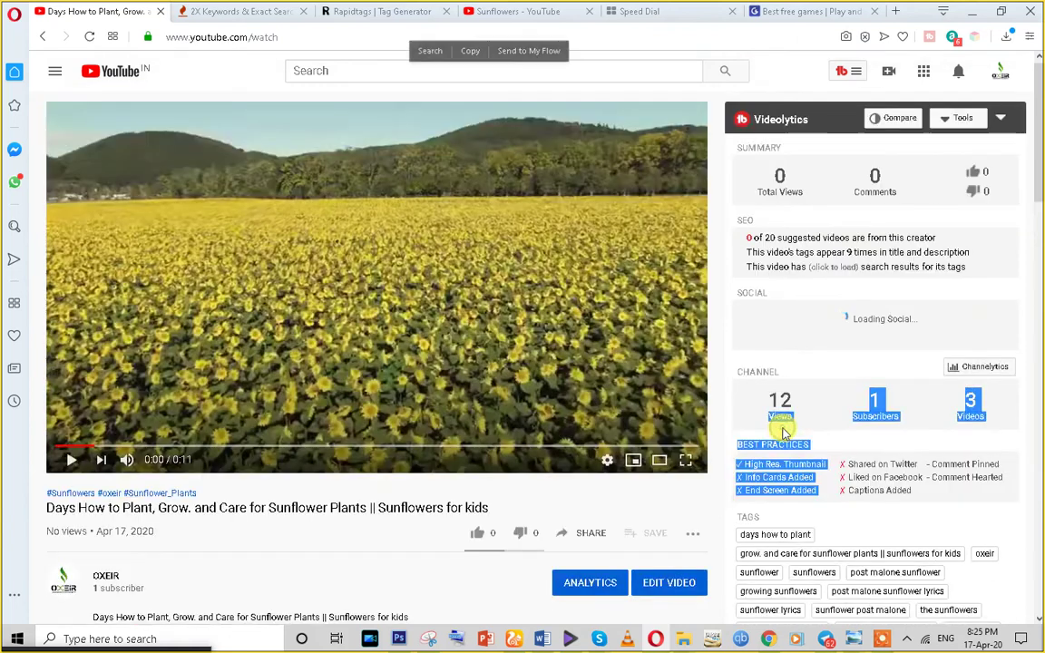
Review the captions and high-resolution thumbnail items in the Best Practices checklist on the watch page
left_click(815, 506)
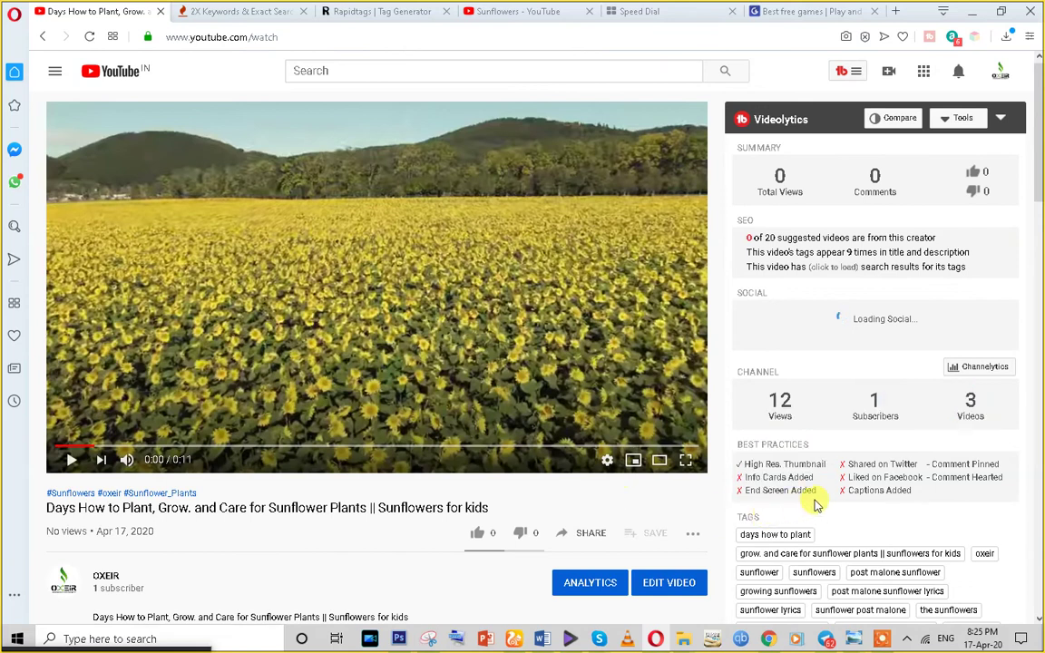
triple_click(864, 491)
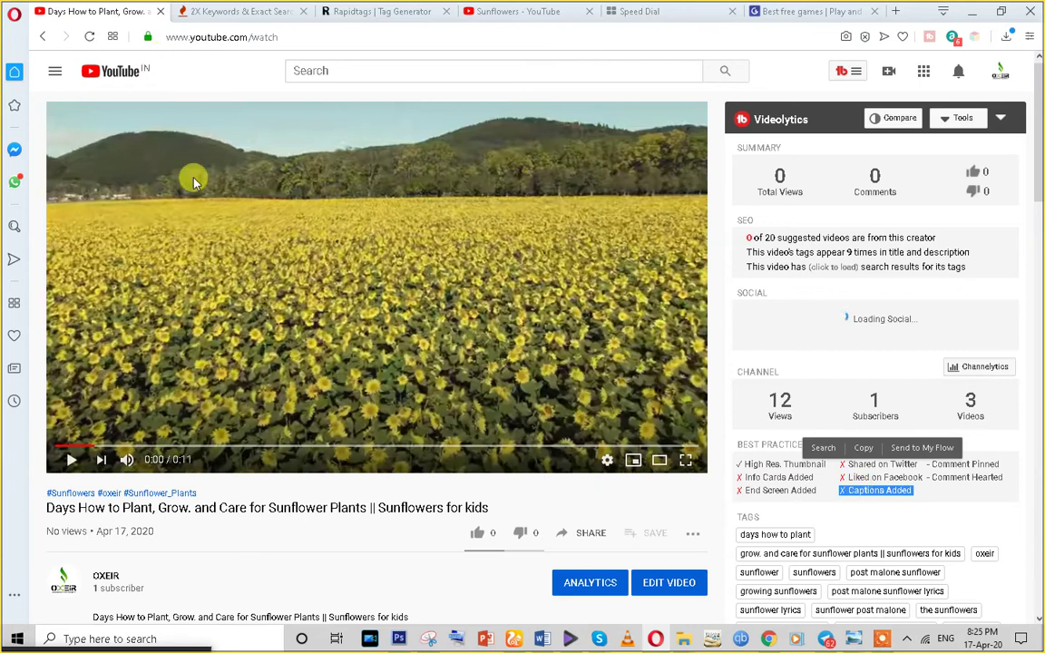
double_click(773, 463)
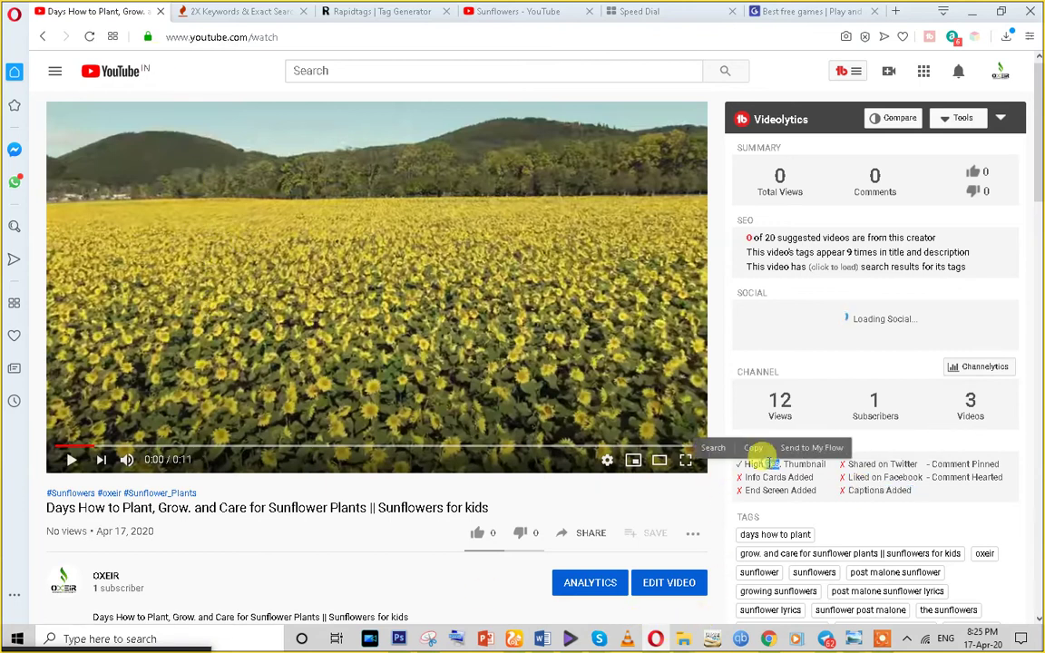
triple_click(759, 461)
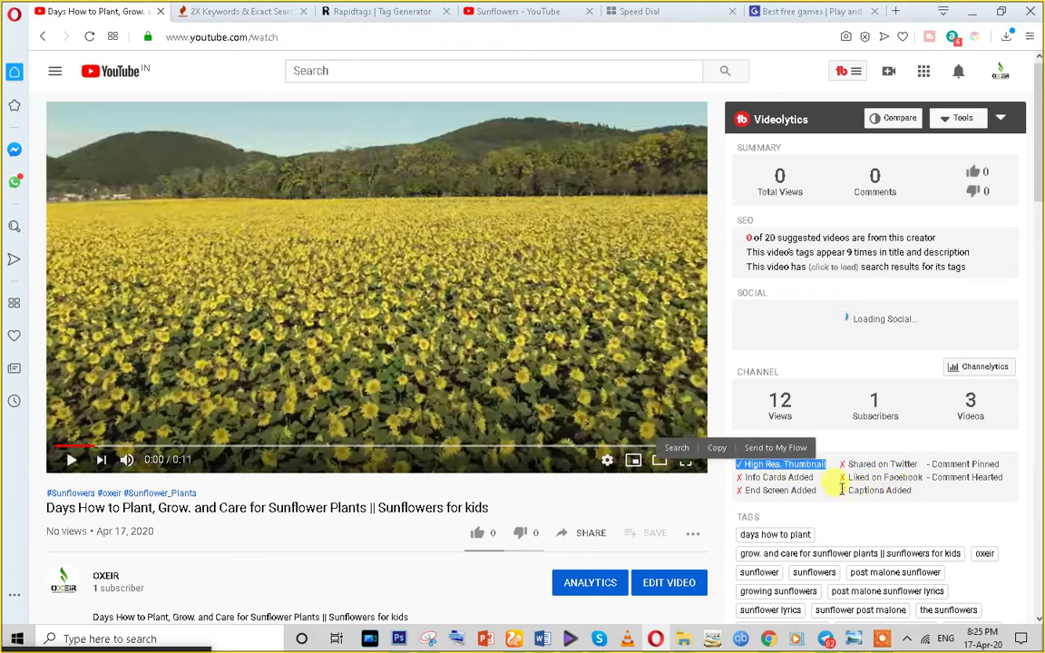
Open the #Sunflowers hashtag above the video title, look through its results for the published video, and return to the watch page
left_click(80, 498)
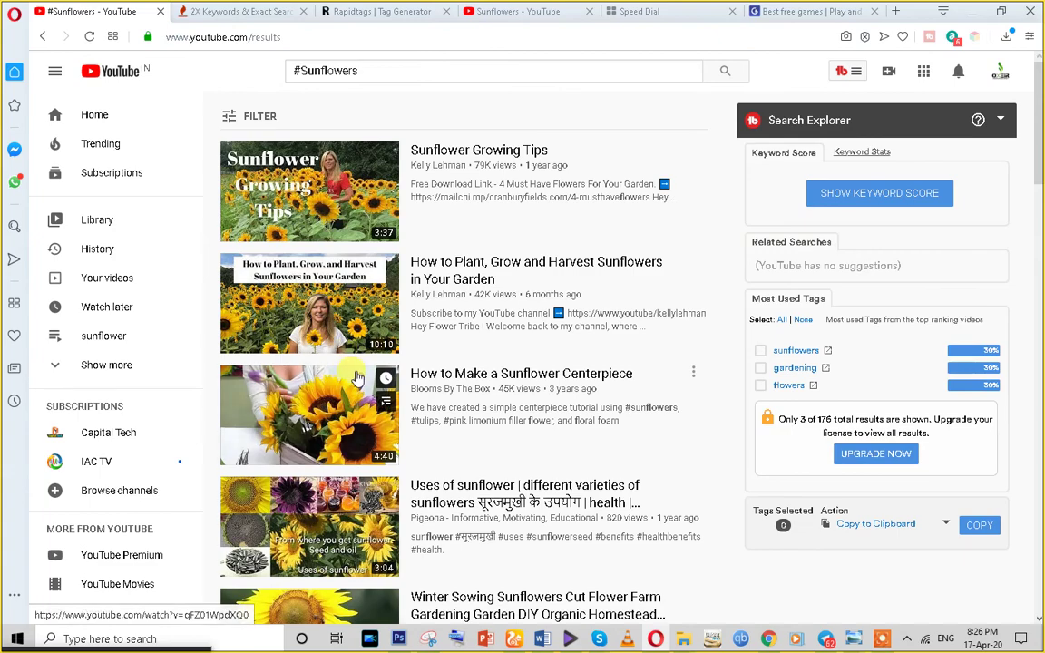
scroll(359, 290, "down", 12)
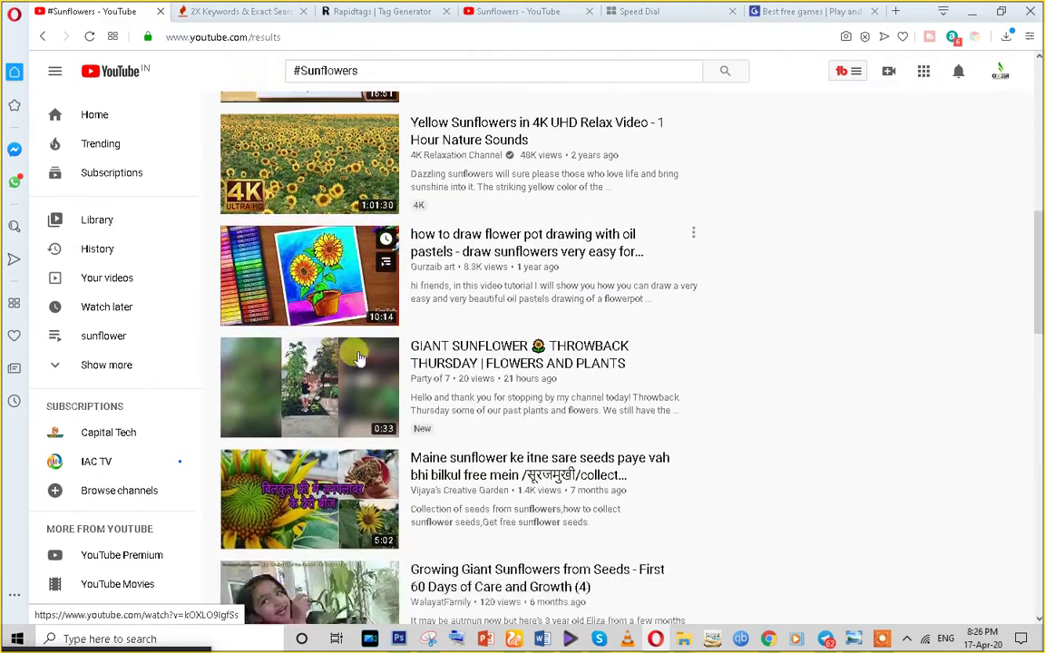
scroll(359, 359, "down", 10)
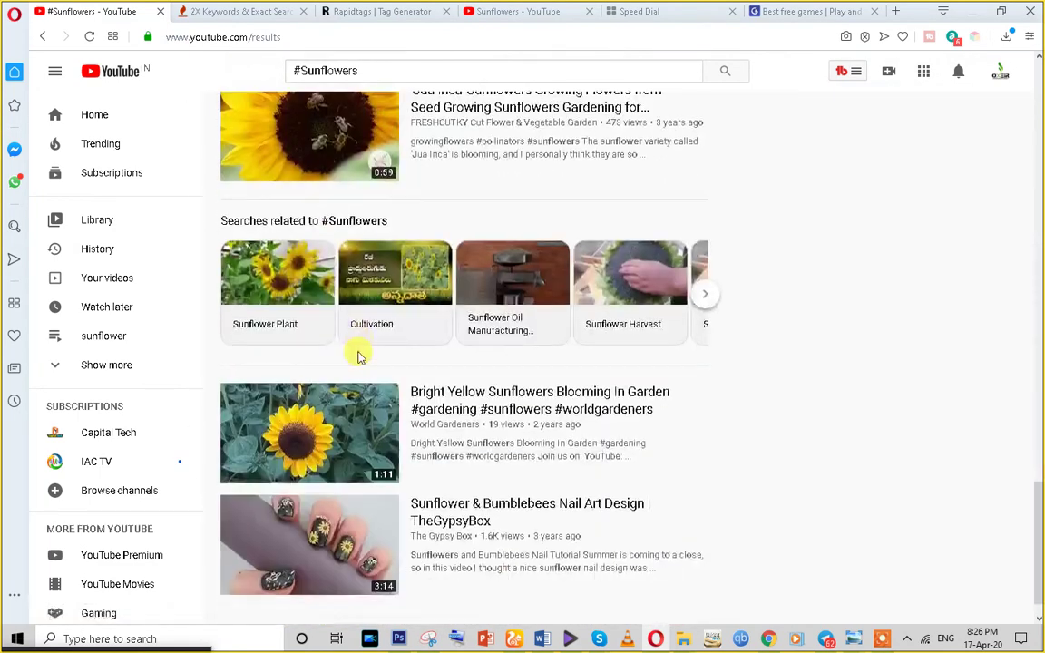
scroll(359, 359, "down", 15)
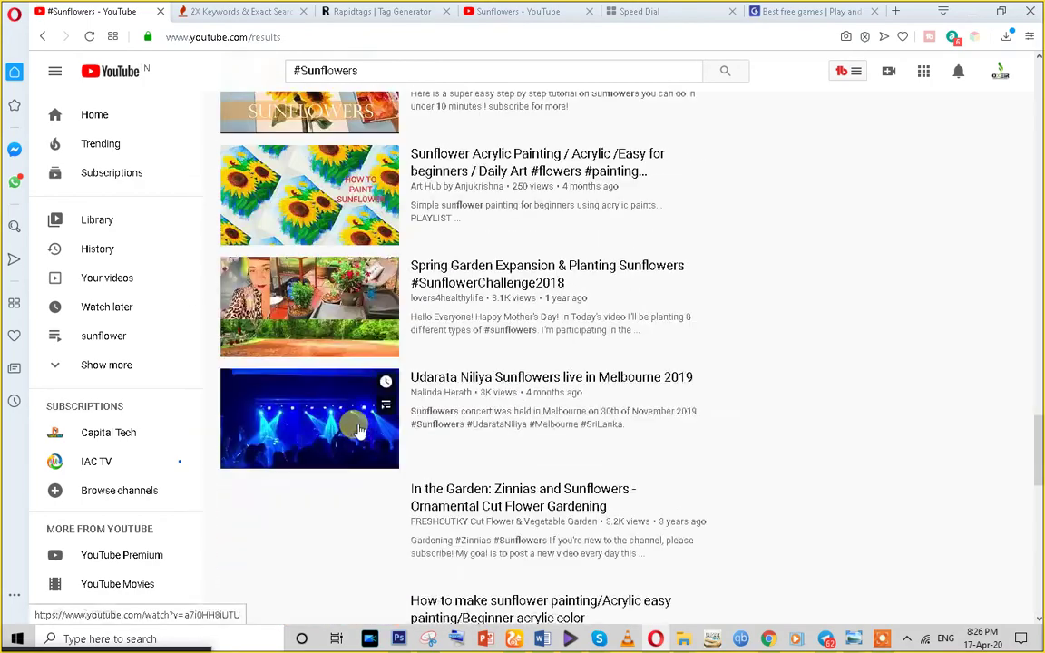
scroll(358, 431, "down", 15)
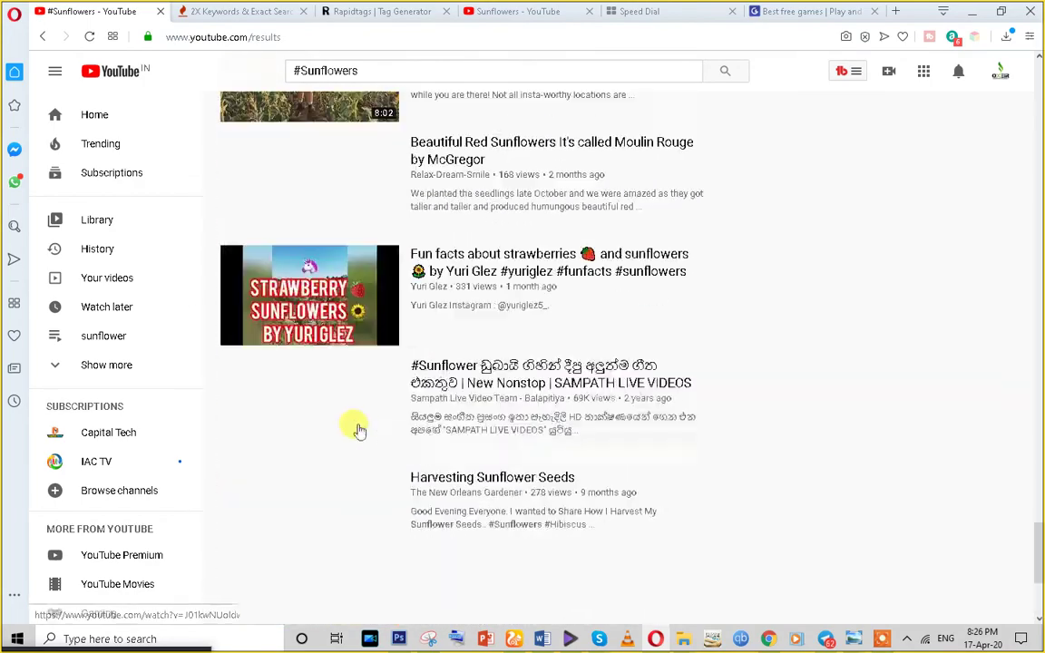
scroll(361, 502, "down", 15)
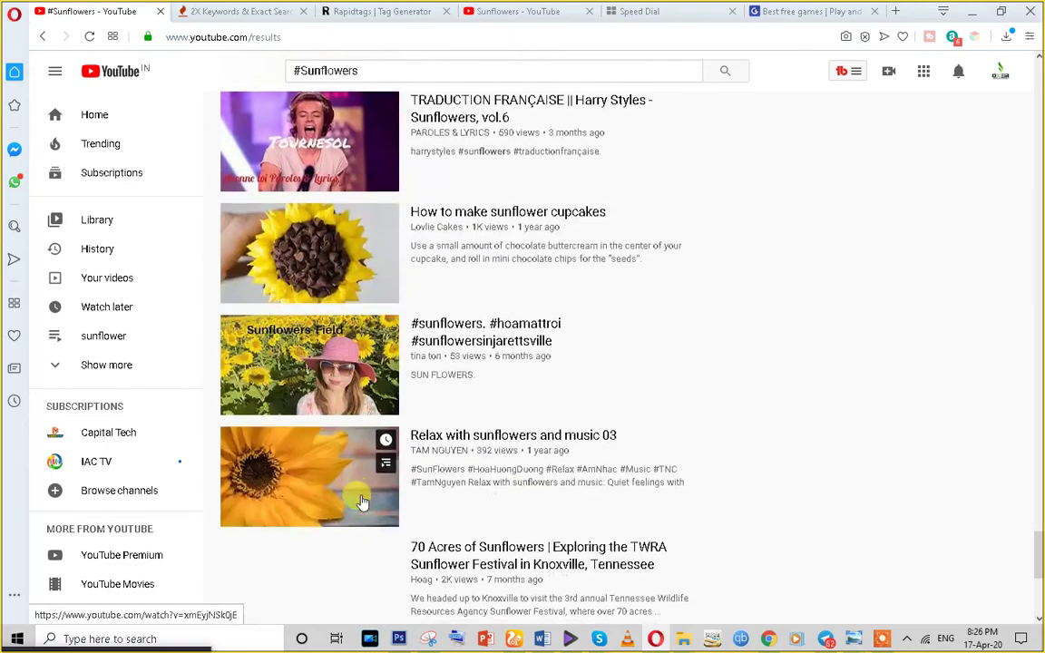
scroll(313, 209, "up", 8)
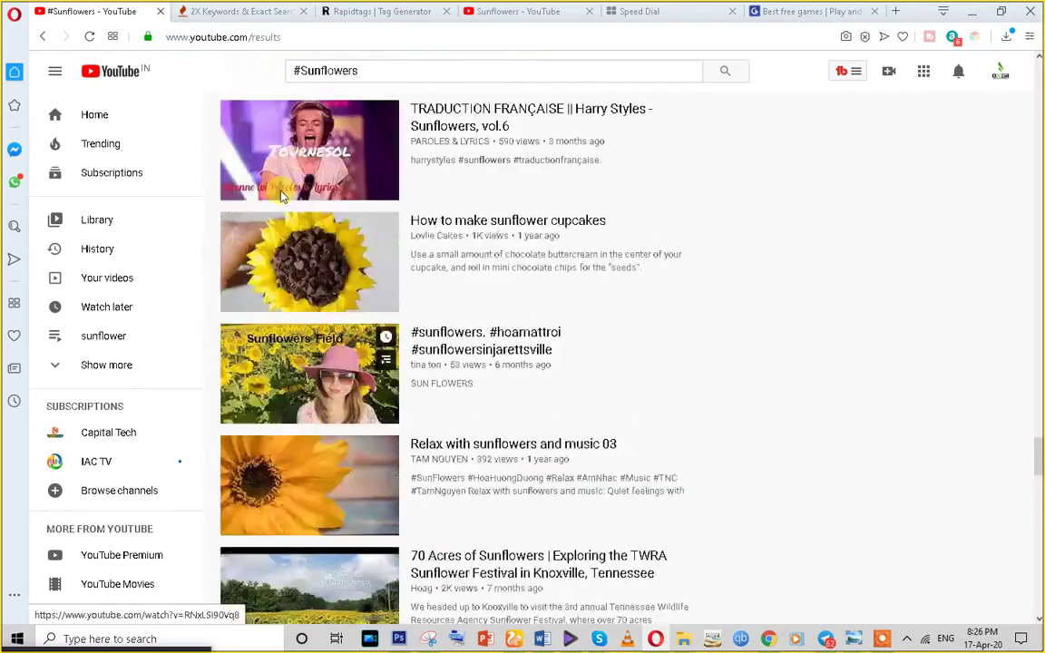
left_click(41, 37)
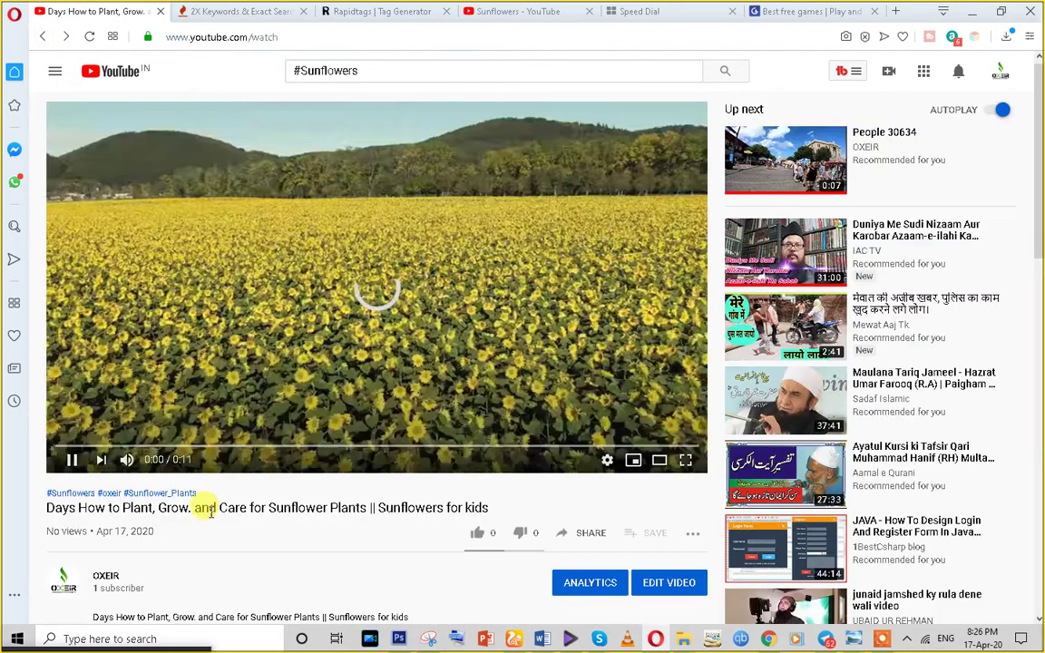
Open the #Sunflower_Plants hashtag from the watch page and check its search results for the published video
left_click(156, 494)
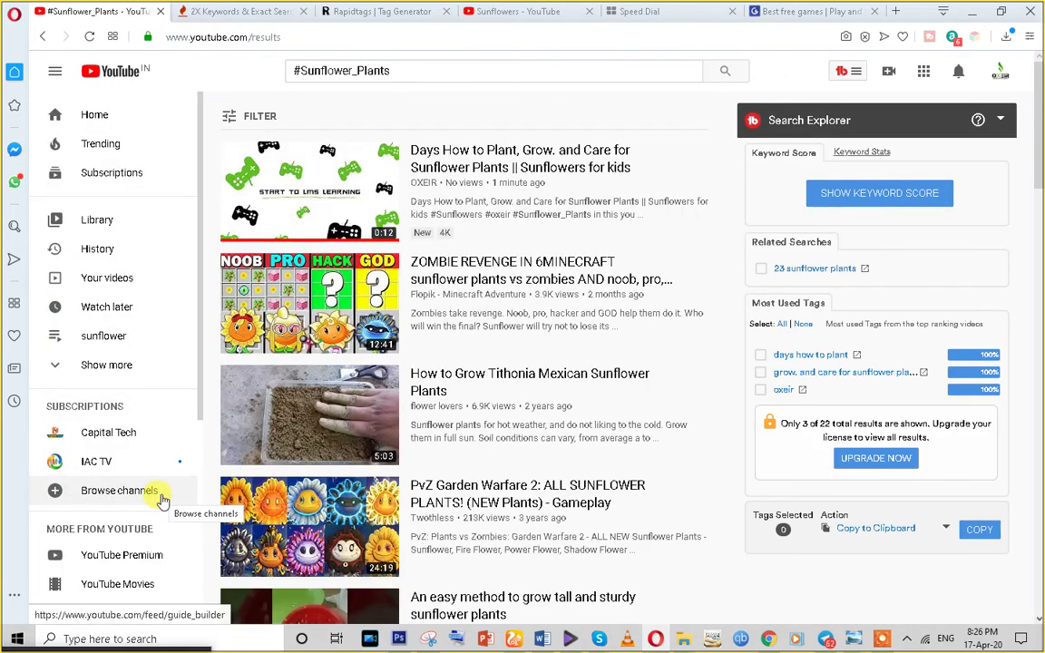
left_click(396, 70)
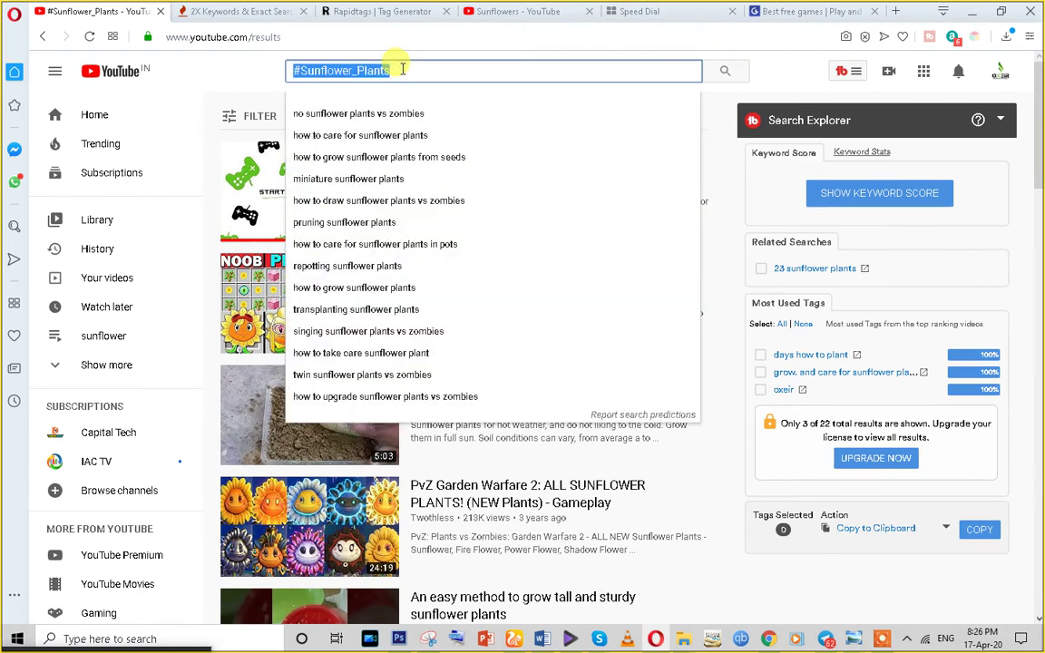
left_click(747, 86)
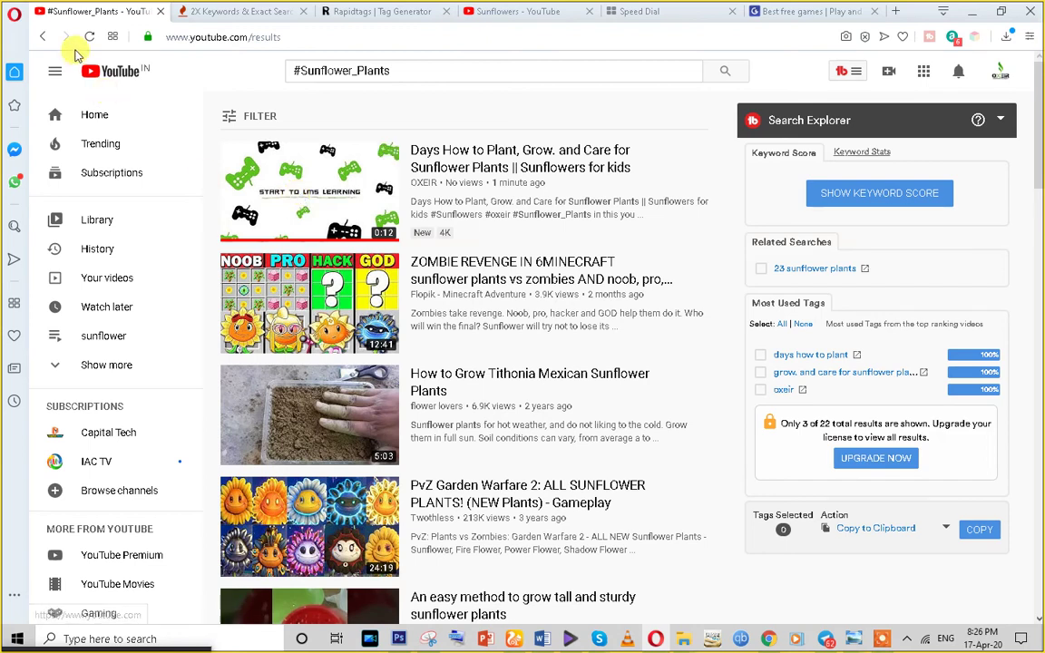
Search YouTube for "Sunflower Plants" without the hash sign and underscore, and look through the results for the published video
left_click(360, 72)
key("BackSpace")
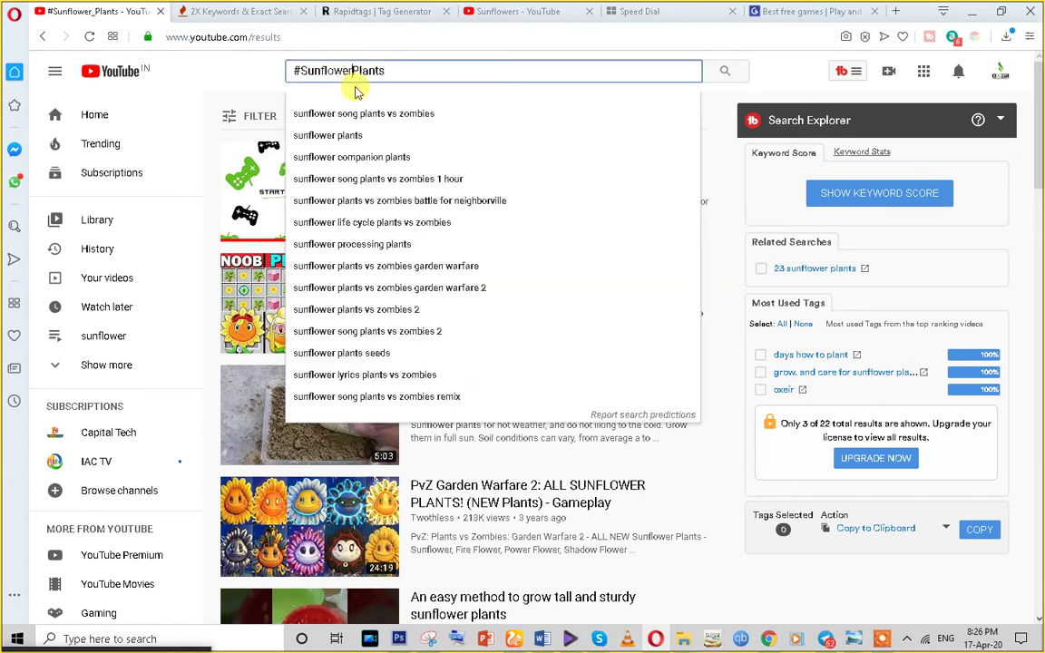
left_click(303, 73)
key("BackSpace")
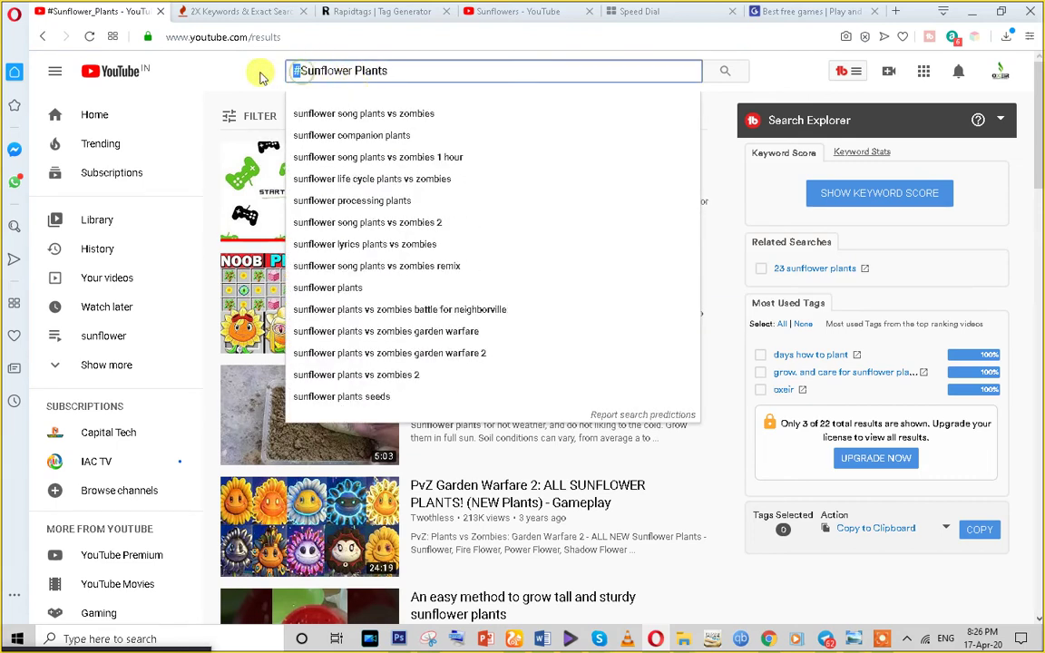
key("Return")
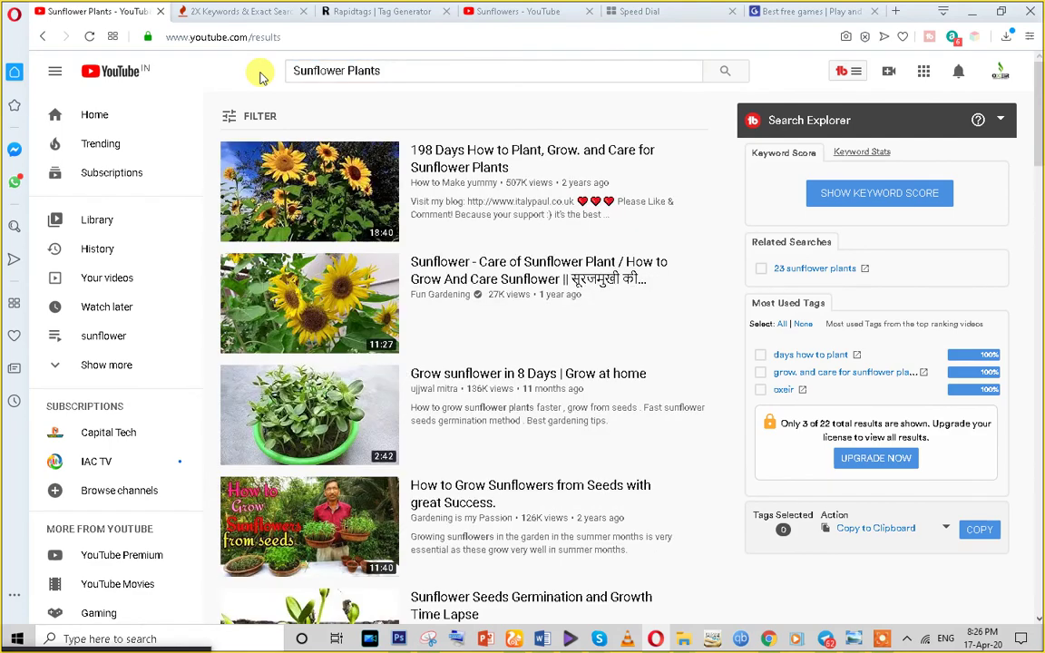
scroll(456, 468, "down", 4)
scroll(458, 474, "down", 15)
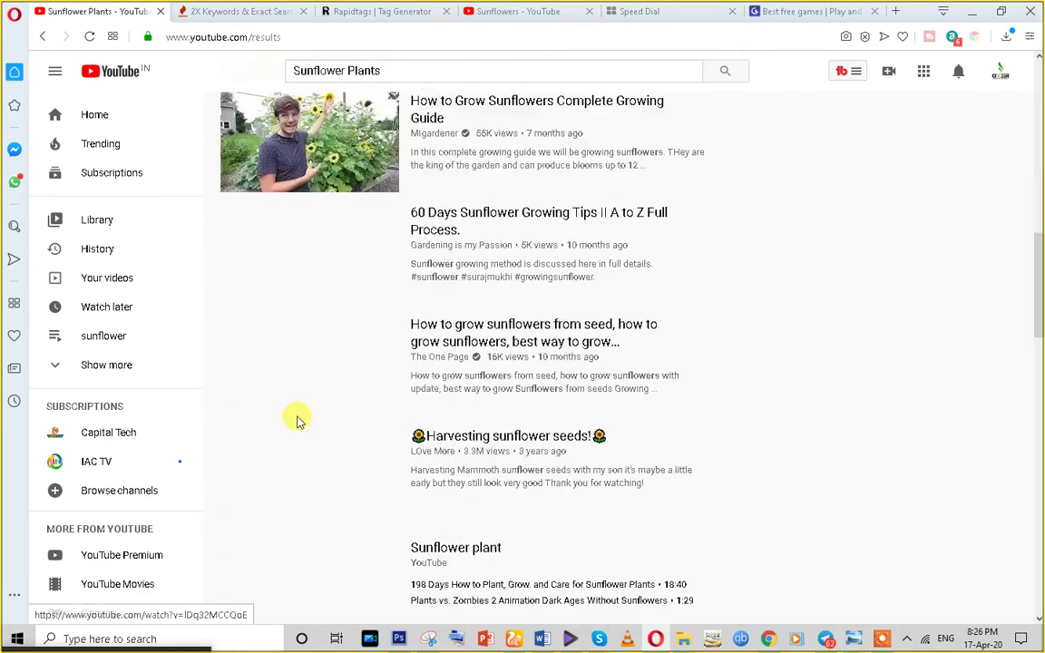
scroll(420, 368, "down", 15)
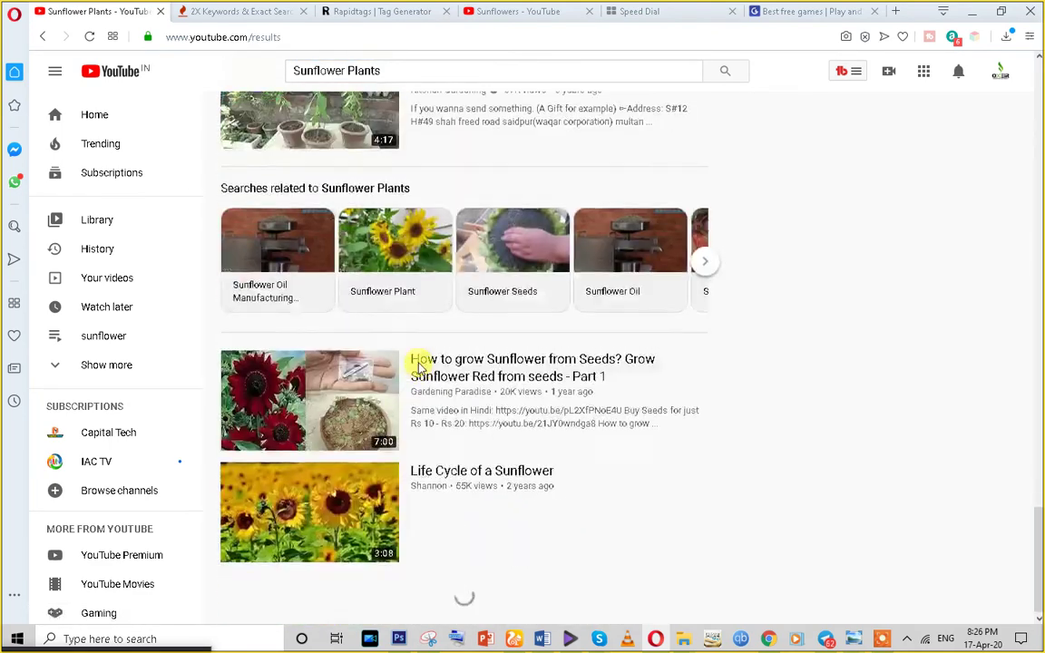
scroll(418, 365, "down", 10)
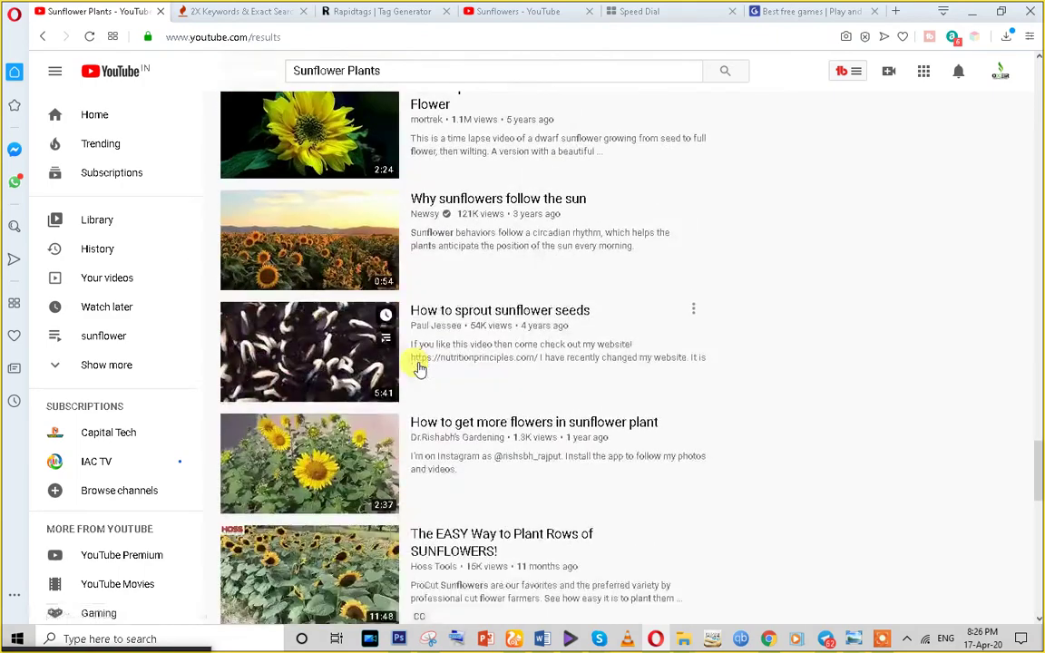
Go back to the channel videos in YouTube Studio, open the sunflower video's details, and dismiss the customized menu tip
left_click(42, 36)
left_click(42, 36)
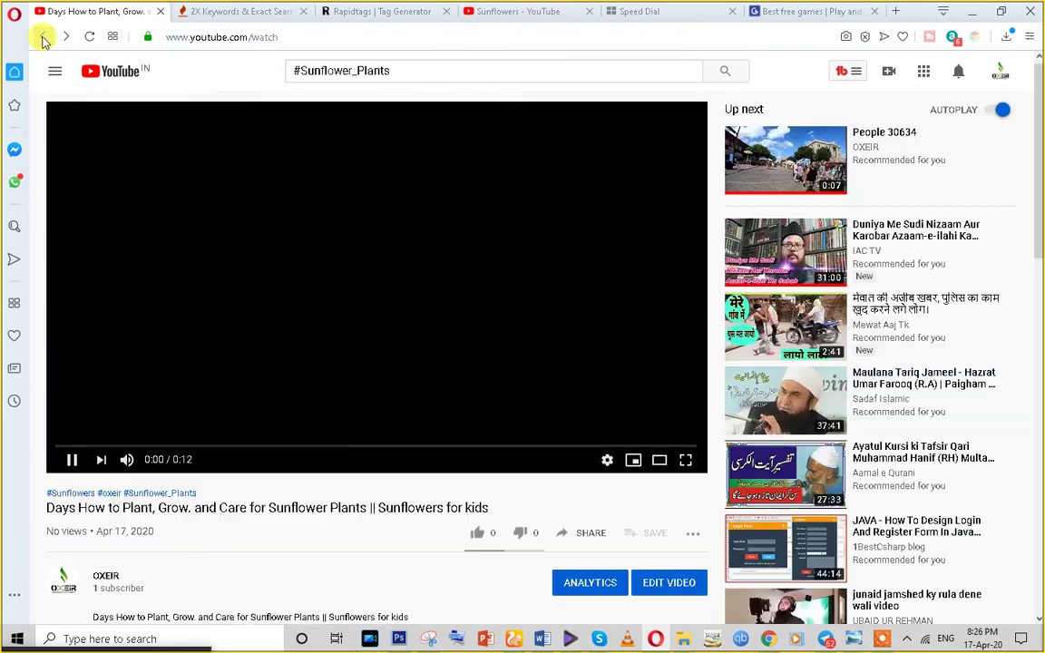
left_click(42, 36)
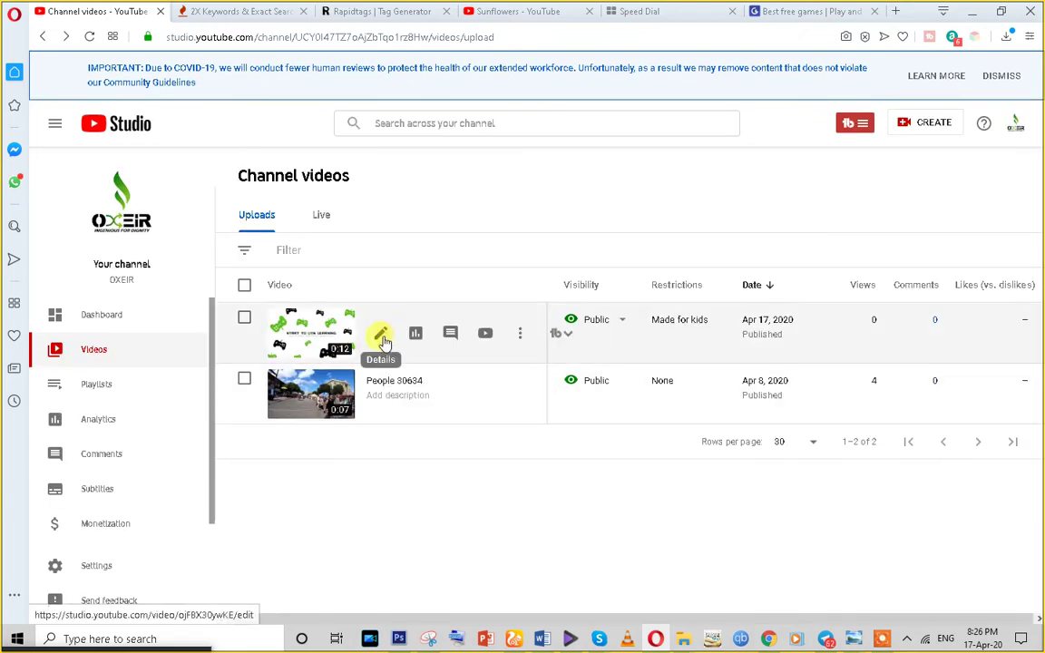
left_click(380, 336)
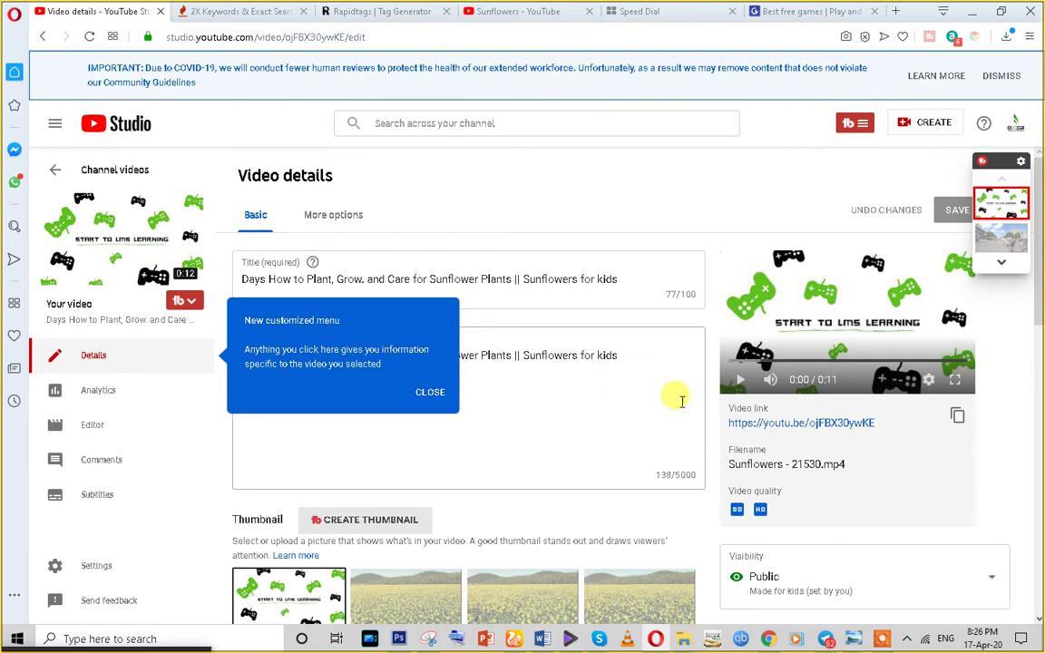
left_click(430, 393)
Check the end screen, cards and Best Practices sections, then open the end screen template dialog and close it
scroll(673, 443, "down", 4)
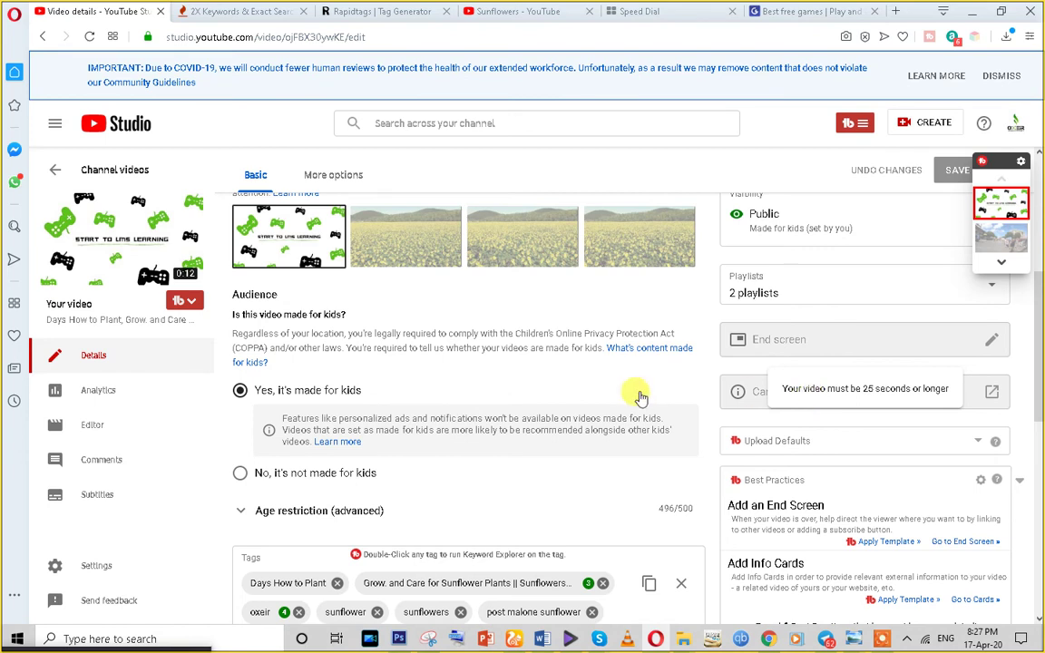
mouse_move(749, 399)
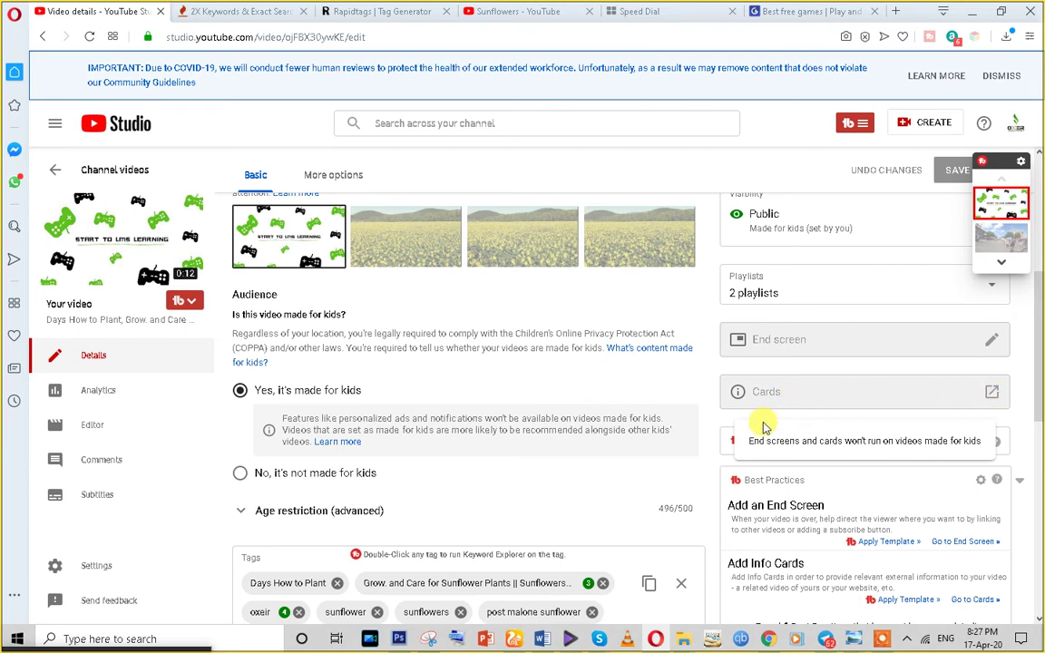
scroll(660, 434, "down", 3)
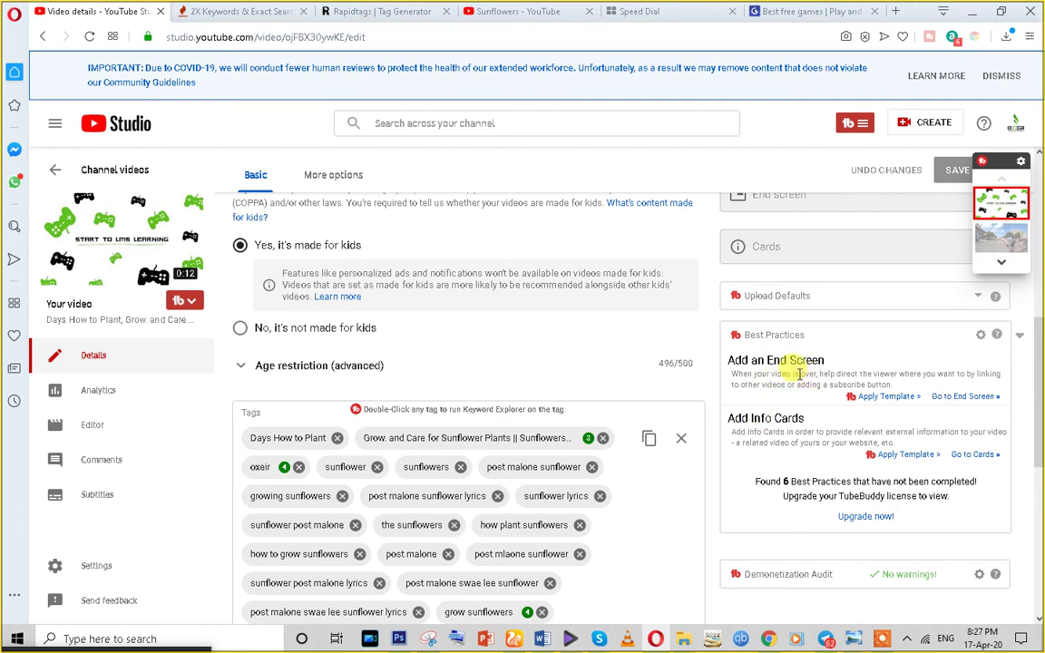
right_click(875, 397)
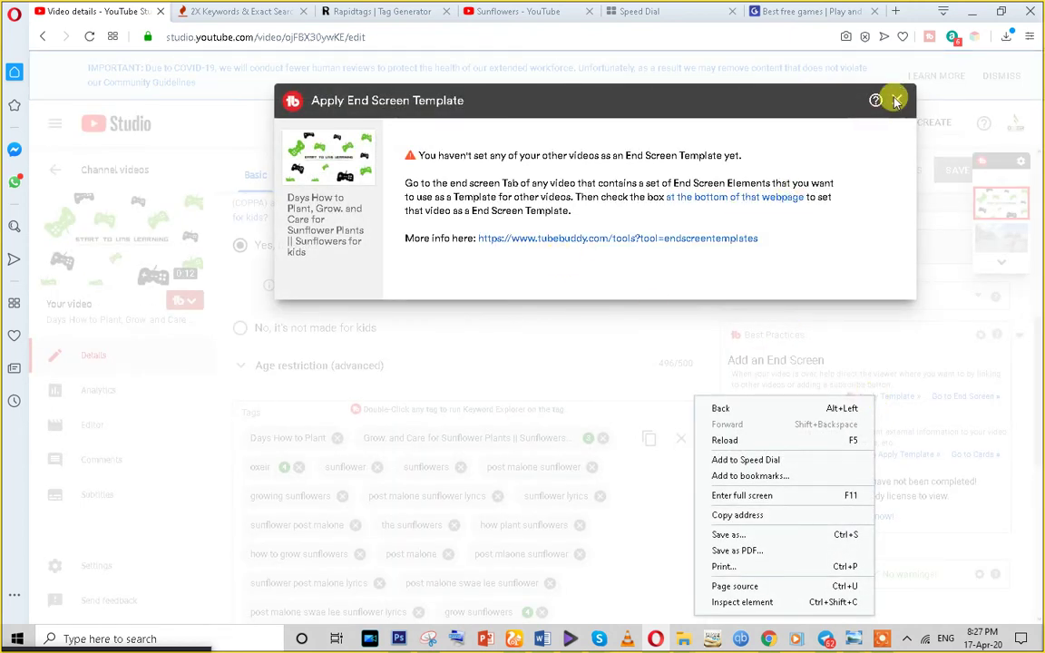
left_click(895, 100)
Add the recommended tag "organic gardening" to the video's tags and remove it again
scroll(724, 532, "down", 8)
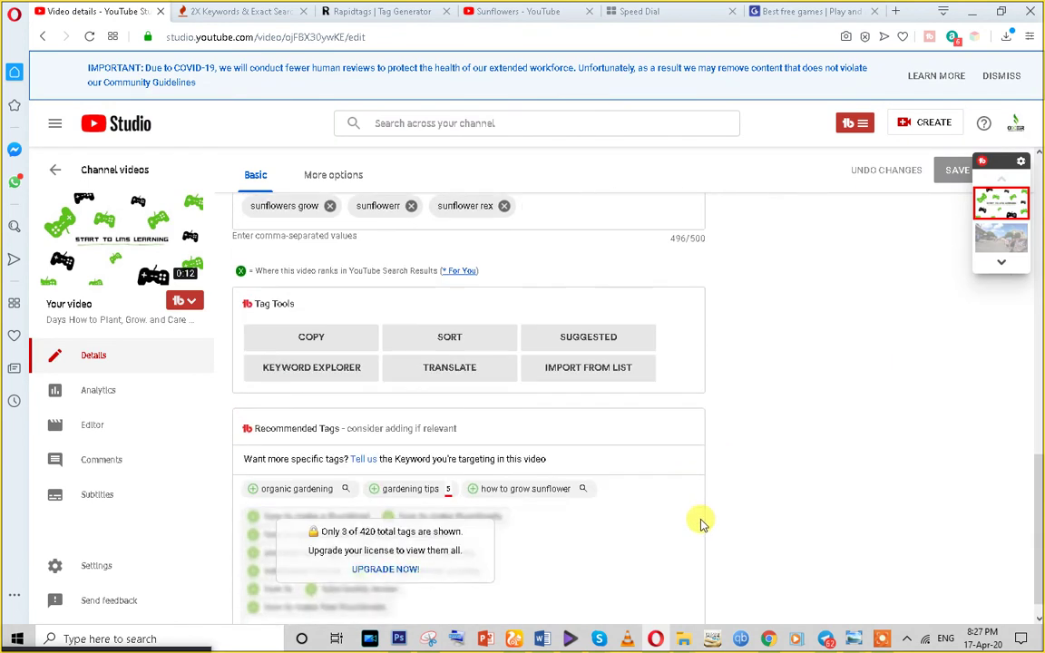
scroll(701, 523, "down", 1)
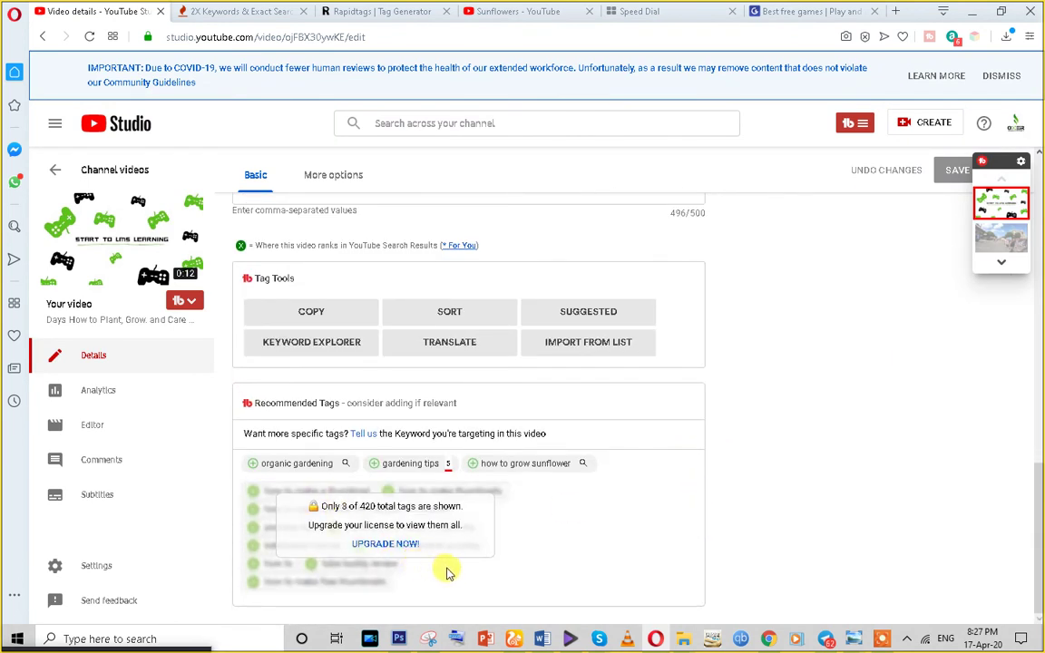
left_click(268, 468)
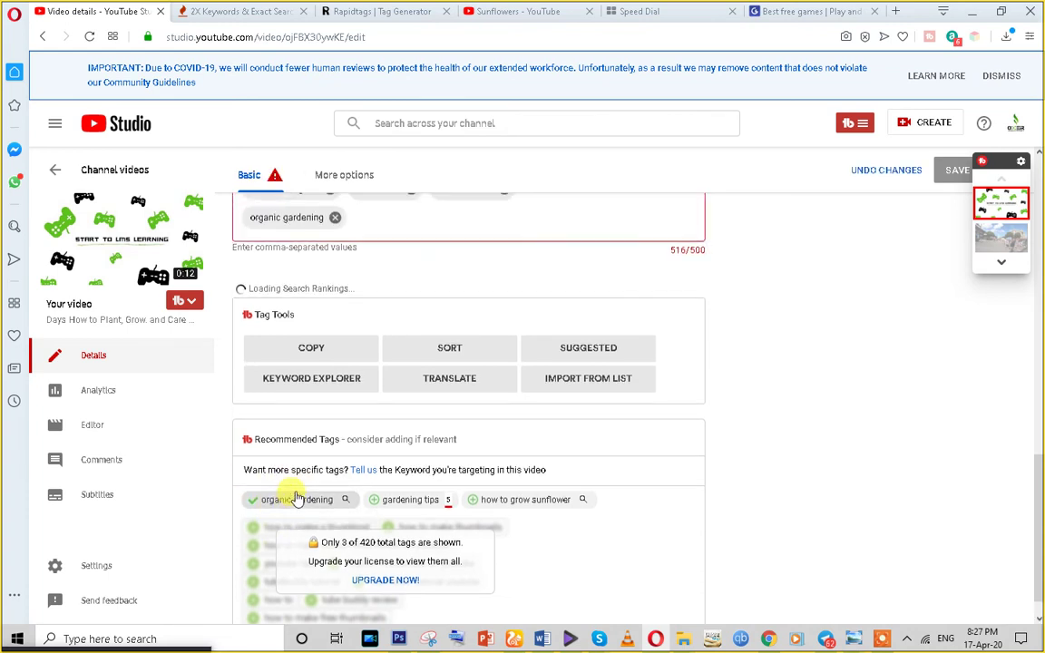
scroll(297, 498, "up", 3)
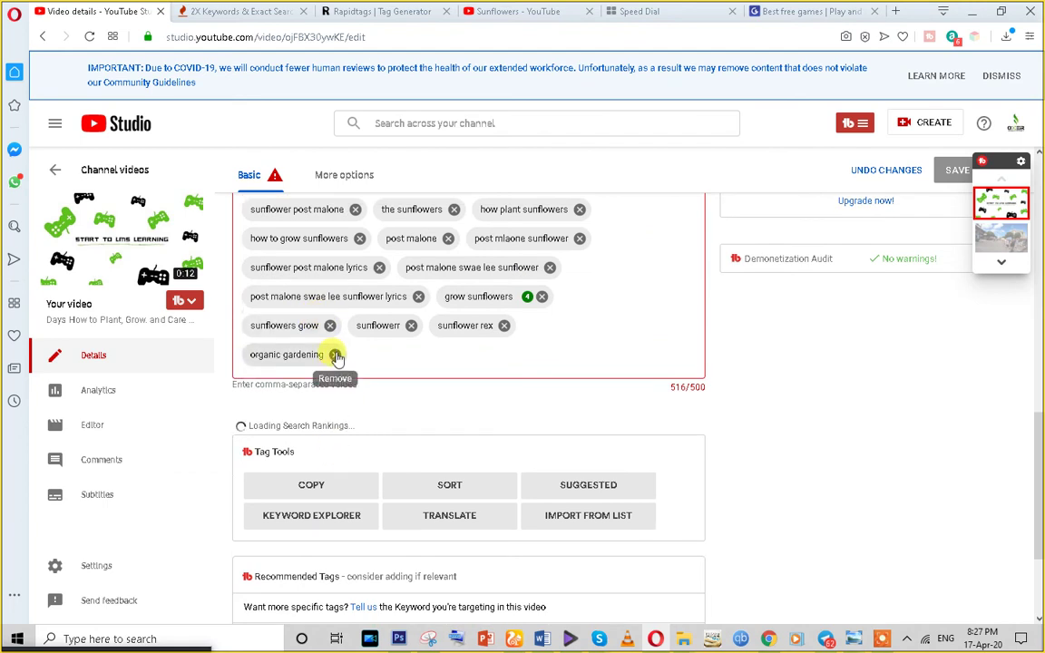
left_click(336, 356)
scroll(396, 462, "down", 3)
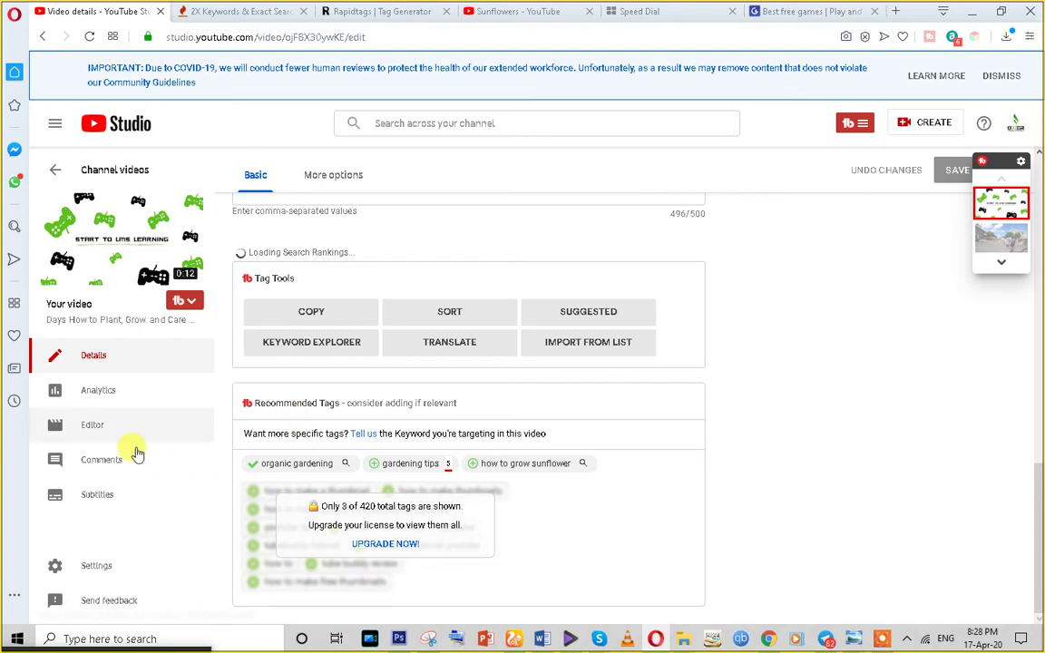
Open the video's analytics and inspect the first plotted rise on the views chart
left_click(107, 398)
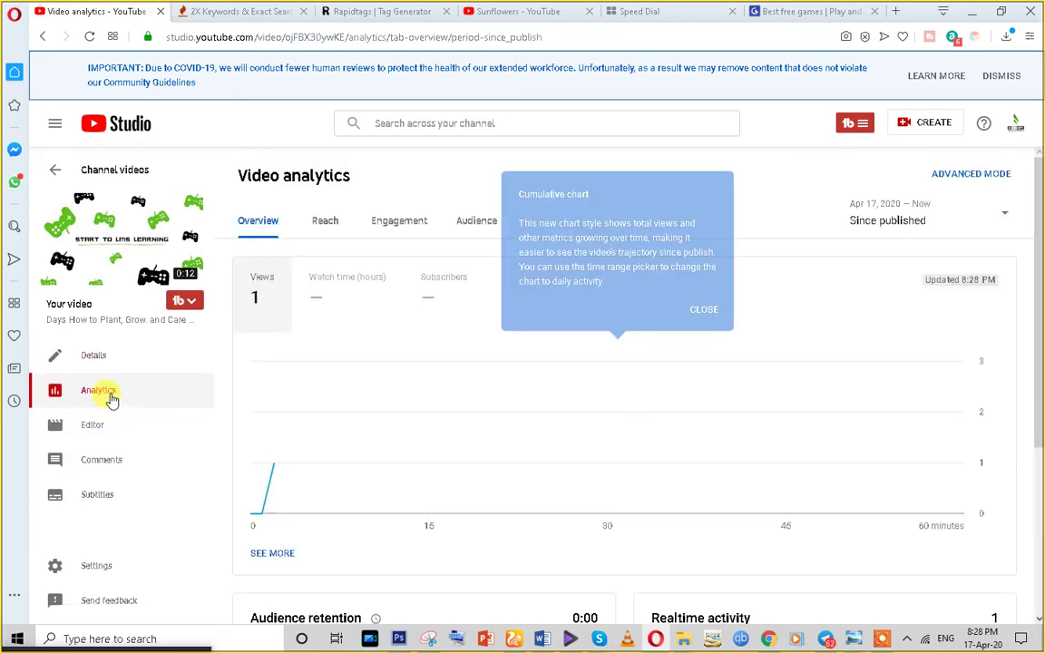
mouse_move(276, 474)
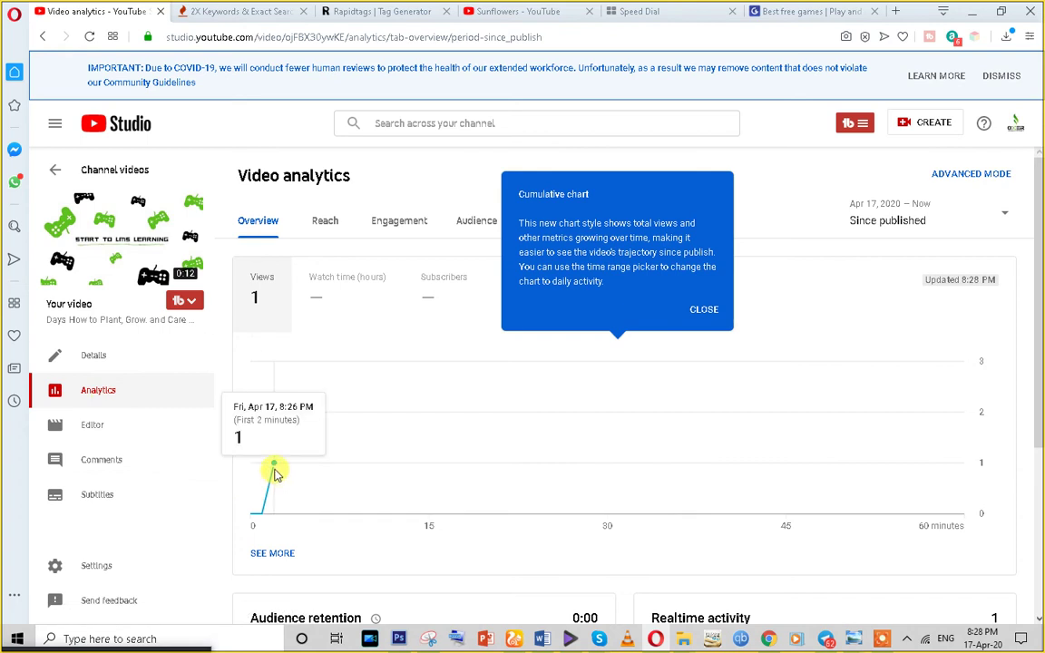
View the video's Reach, Engagement and Audience analytics
left_click(323, 229)
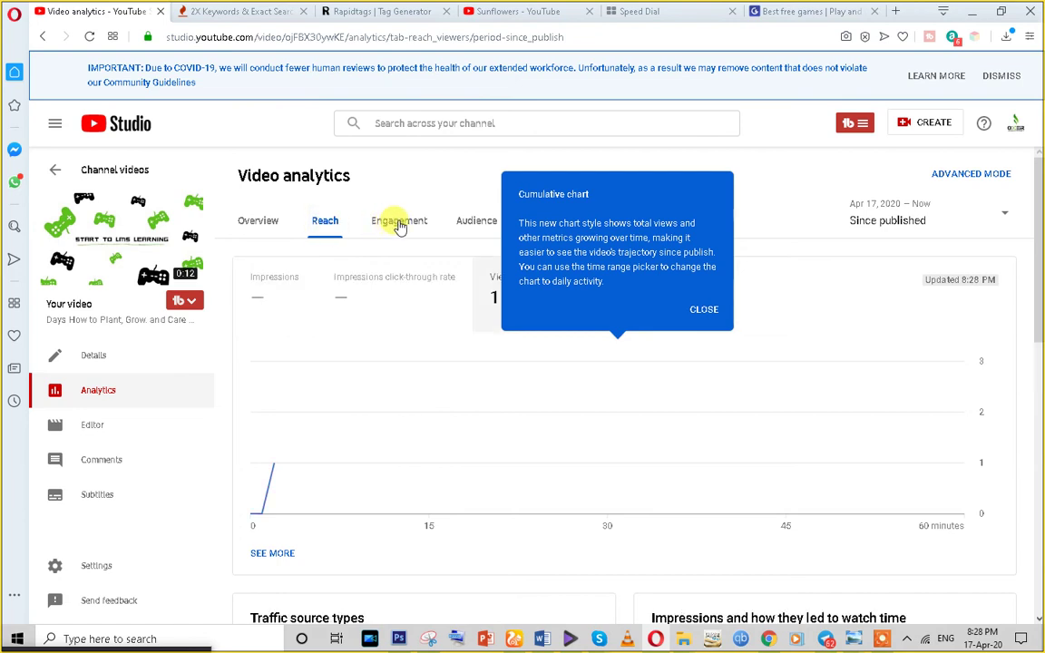
left_click(400, 225)
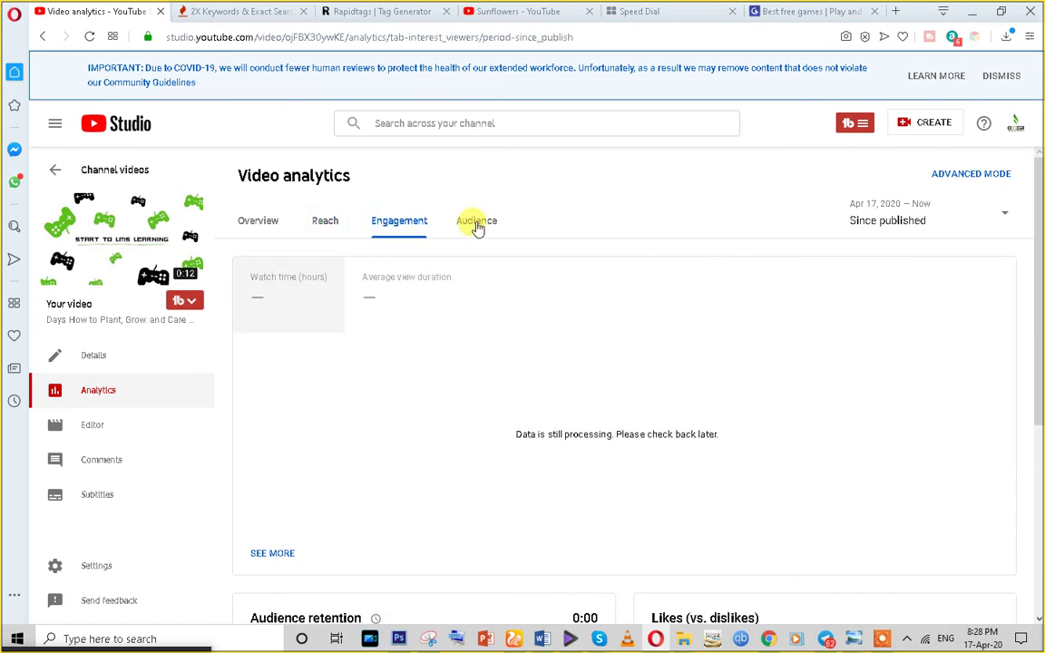
left_click(479, 227)
right_click(477, 226)
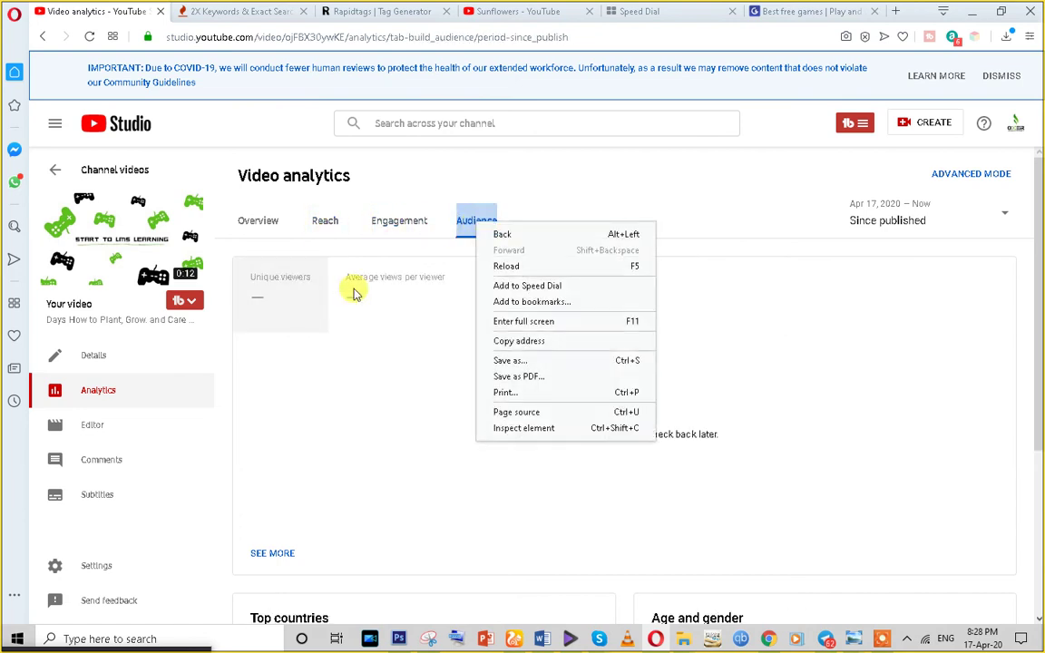
Open the video in the Studio video editor, start editing, and open the blur tool from the timeline
left_click(96, 431)
left_click(95, 431)
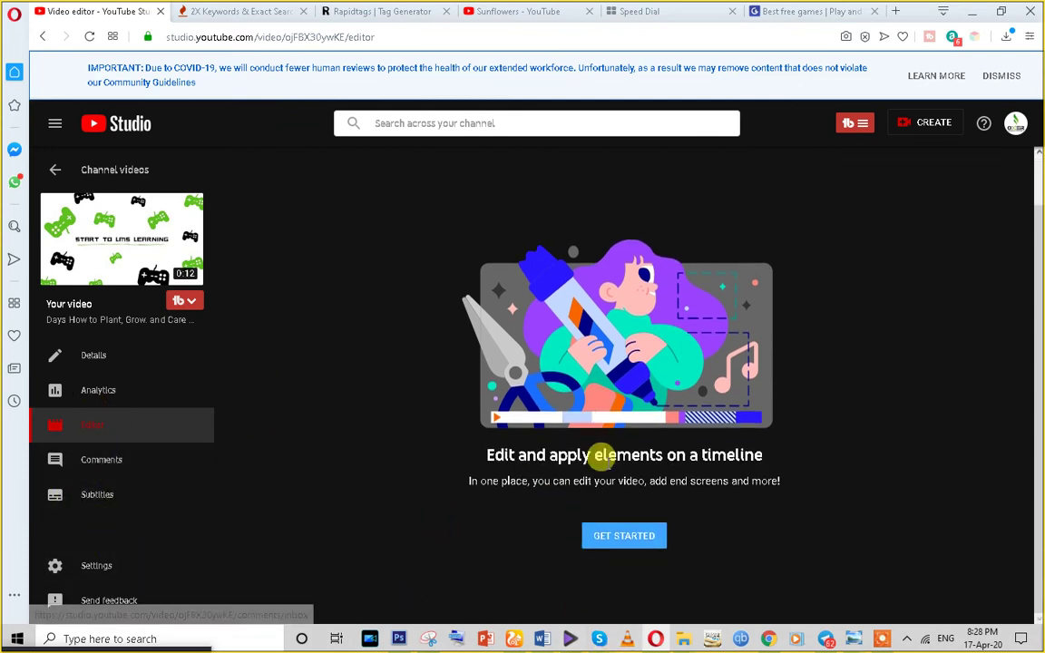
scroll(602, 458, "up", 1)
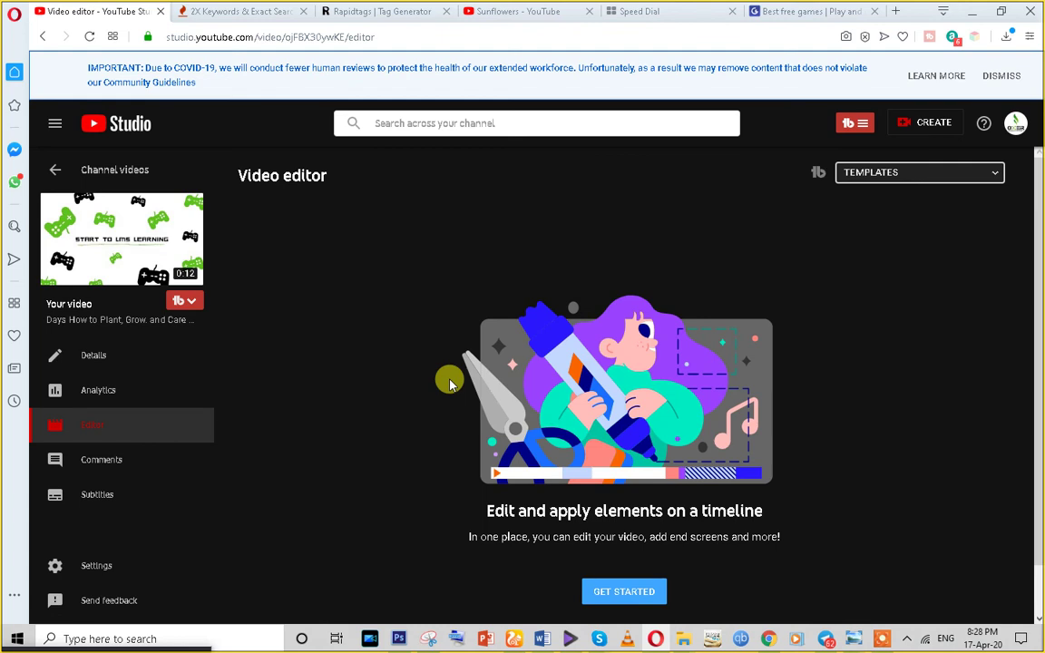
left_click(624, 591)
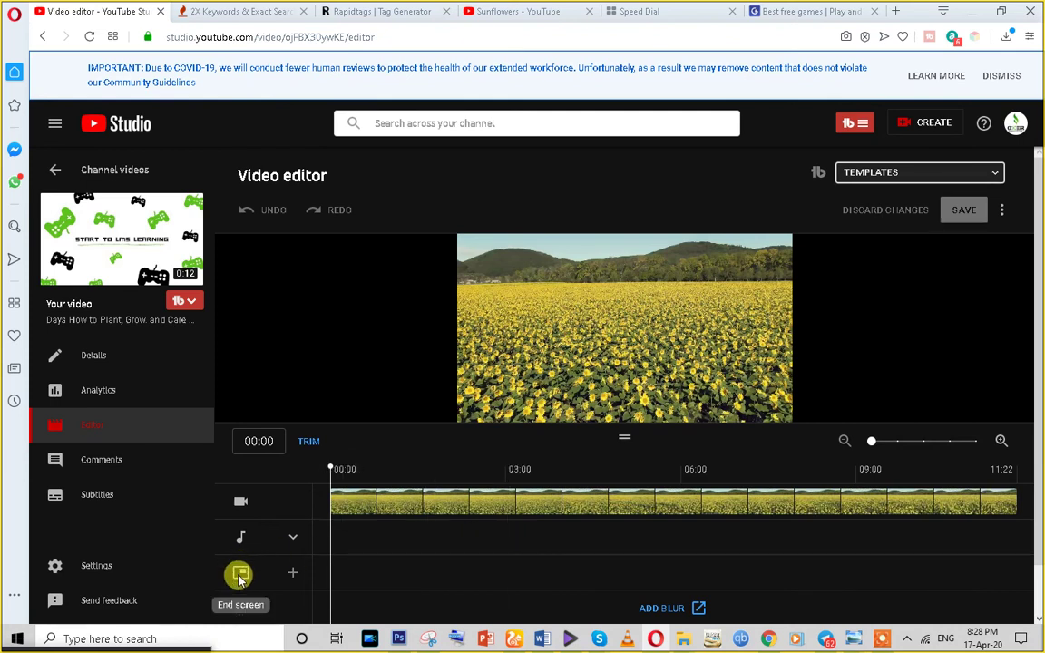
scroll(516, 590, "down", 1)
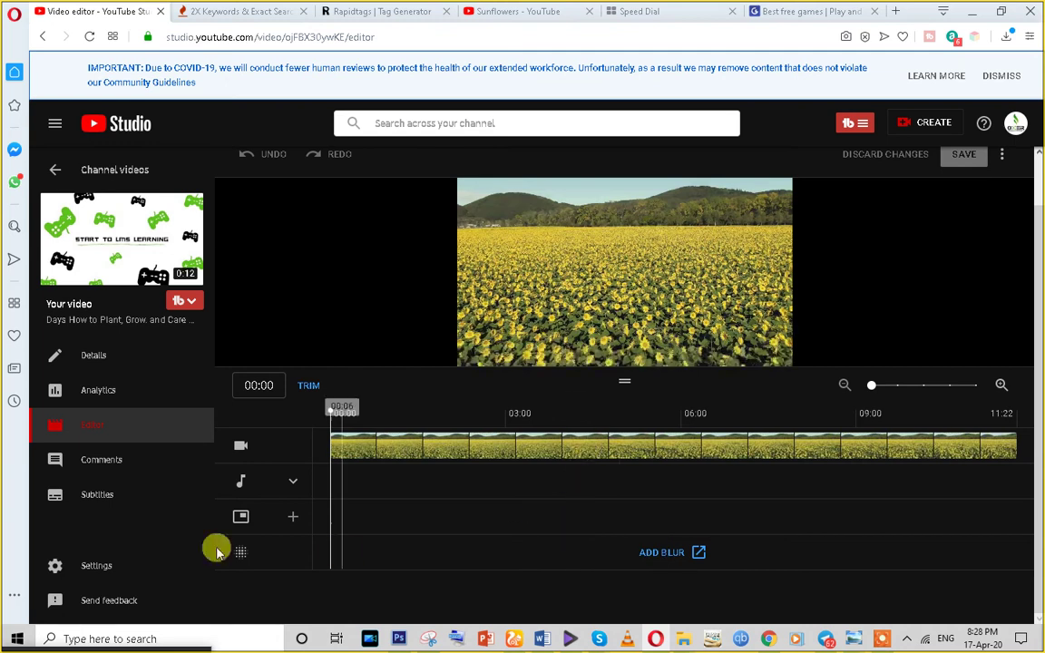
left_click(672, 553)
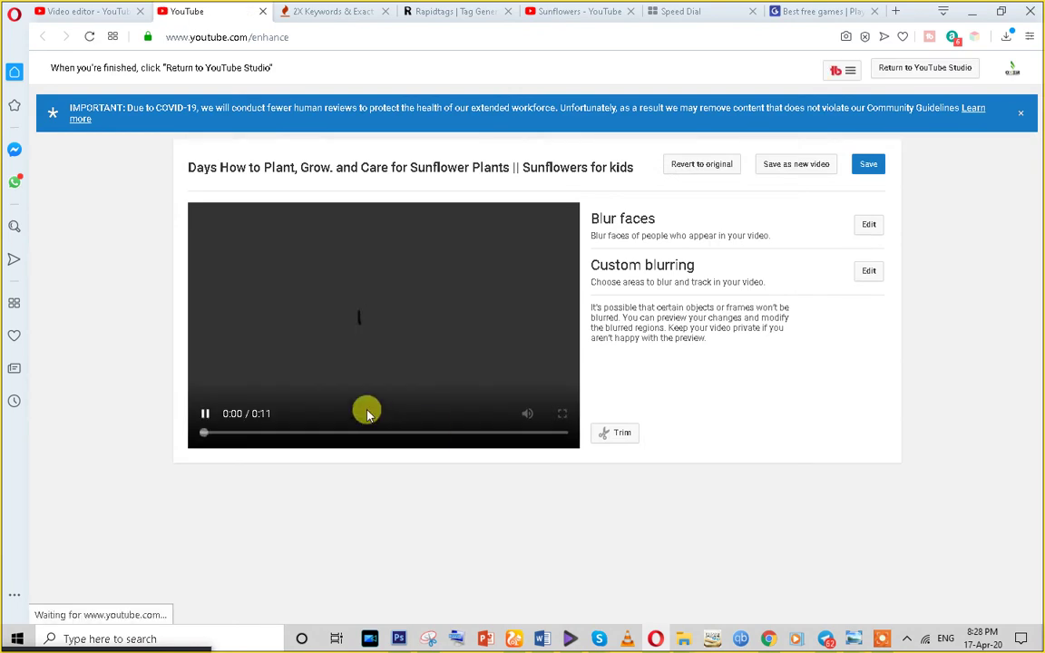
Split the video at 0:01.6, remove the opening segment, and save the trimmed video in place
left_click(206, 414)
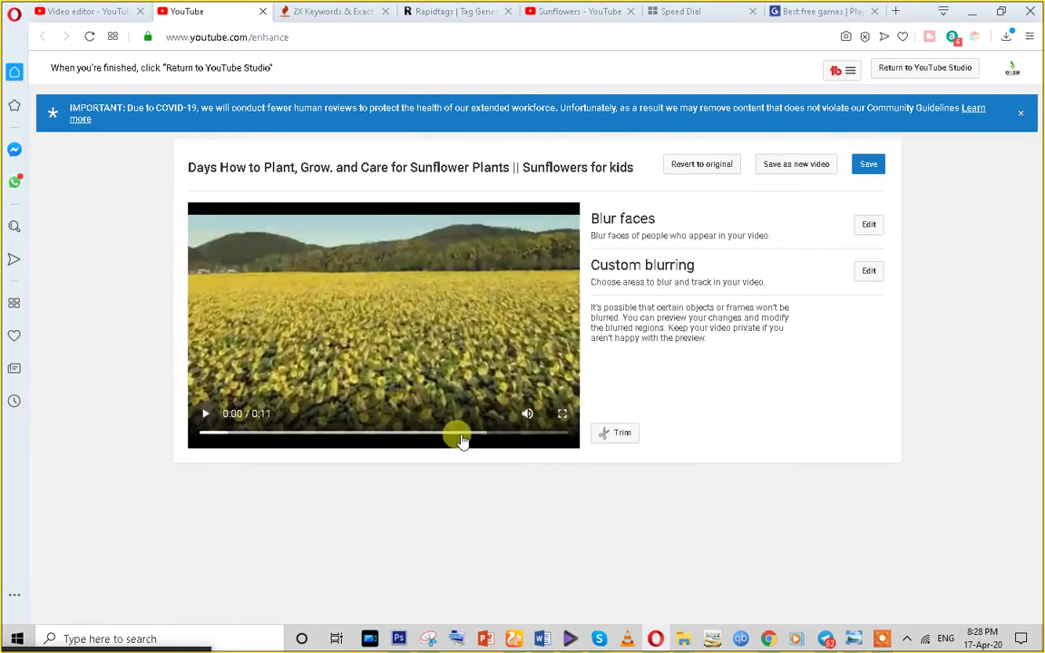
left_click(610, 433)
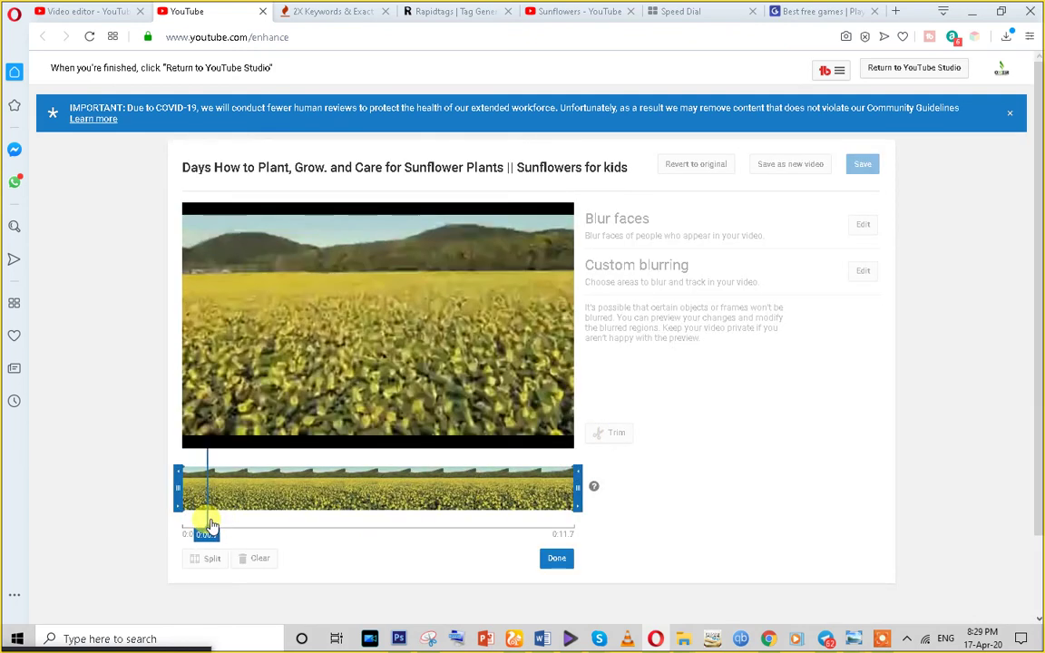
left_click(201, 418)
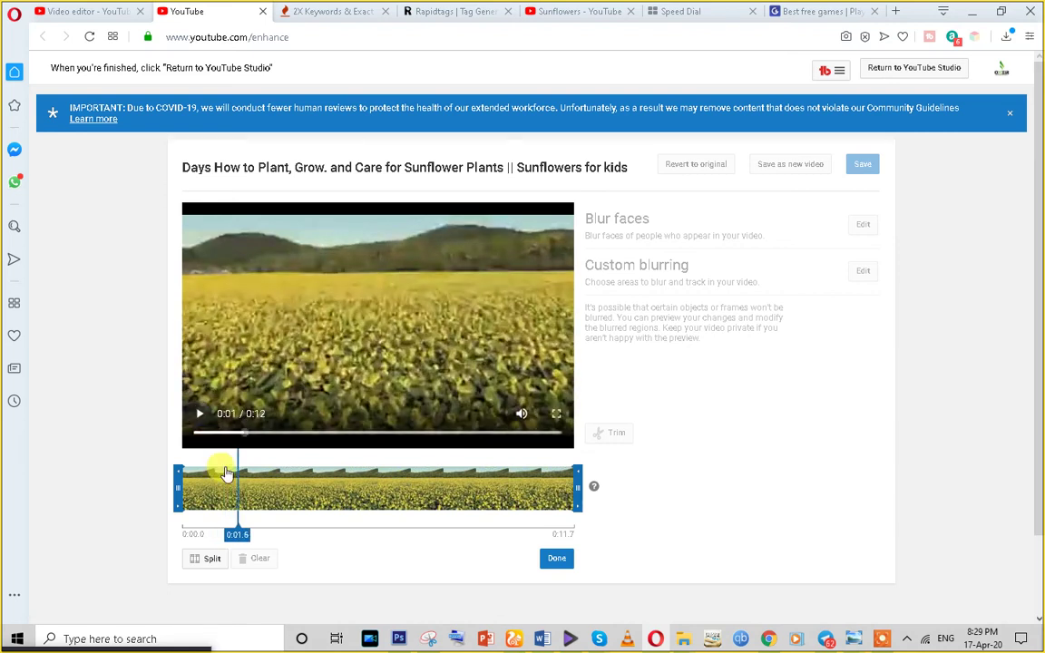
left_click(207, 559)
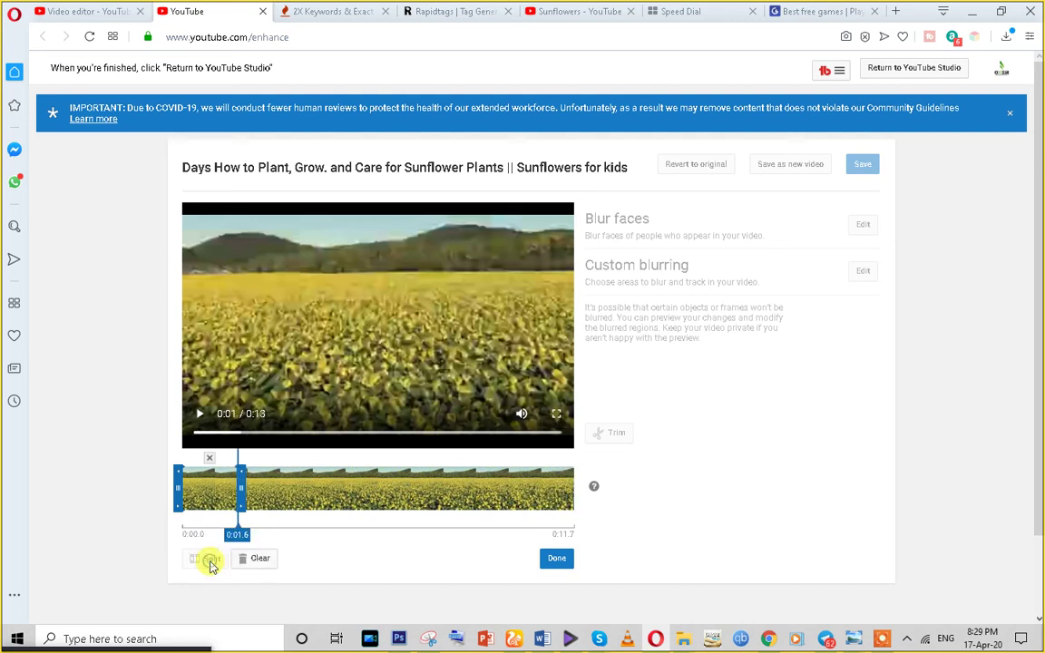
left_click(211, 461)
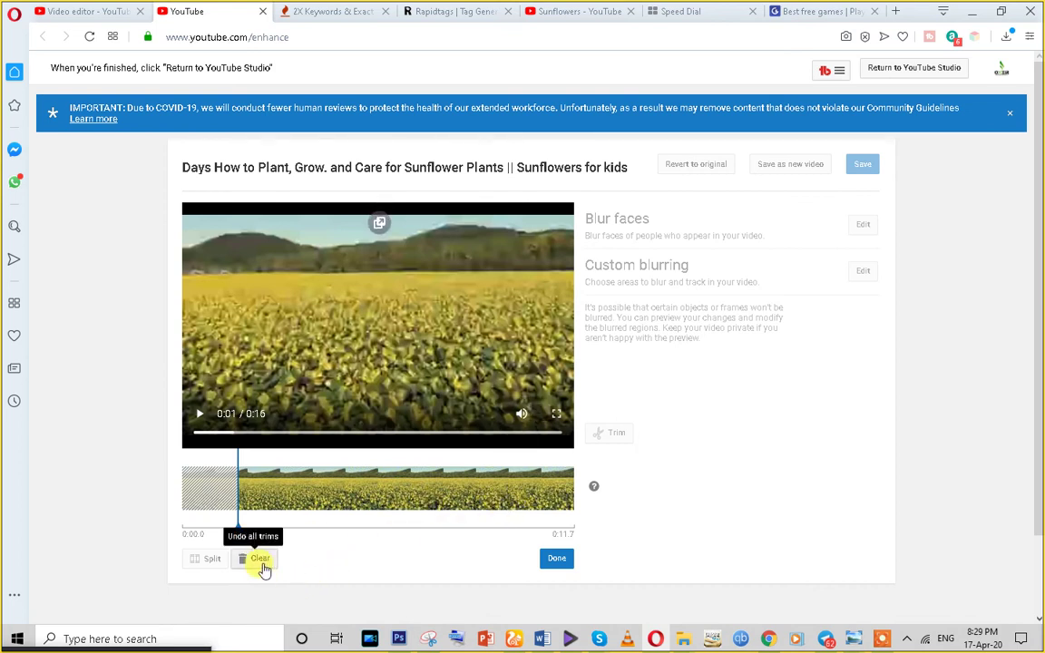
left_click(556, 561)
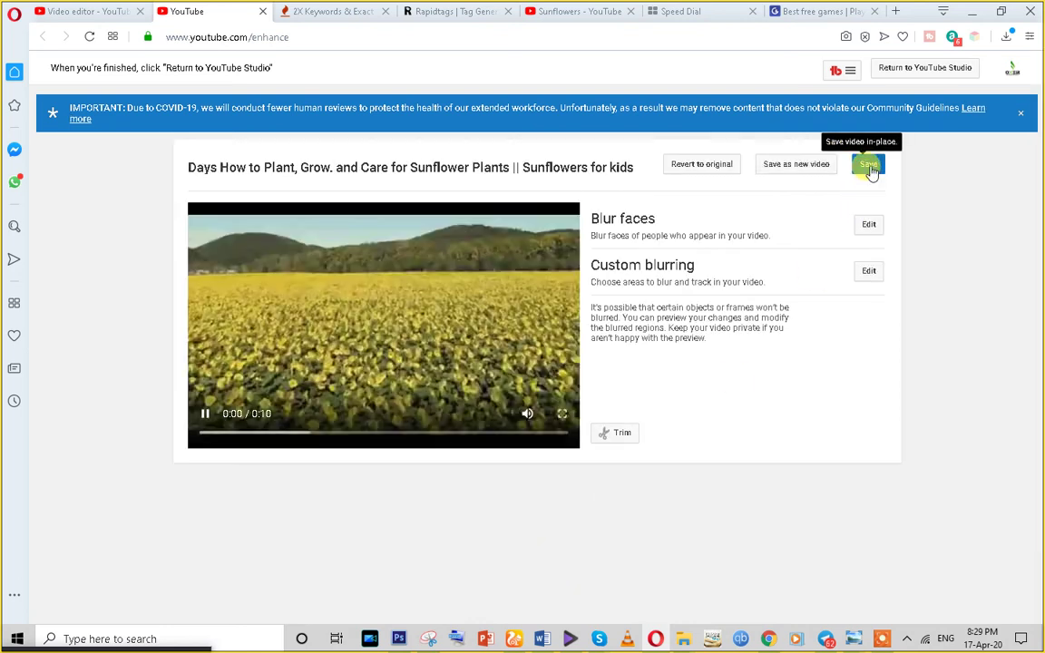
left_click(870, 167)
left_click(694, 364)
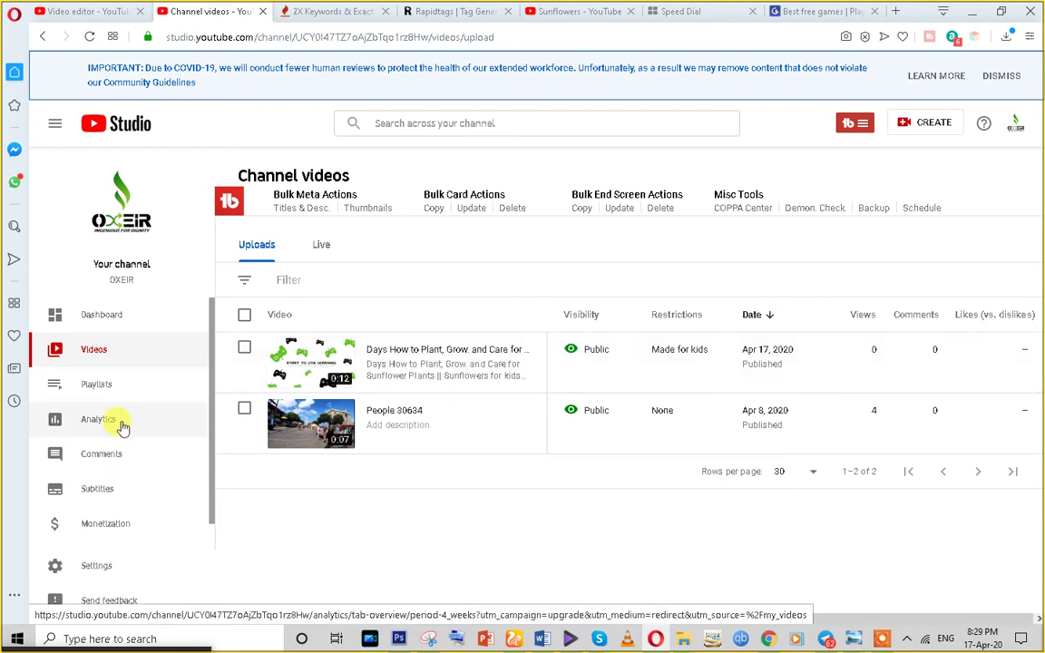
Check the channel's comments page and its list of video subtitles
left_click(125, 468)
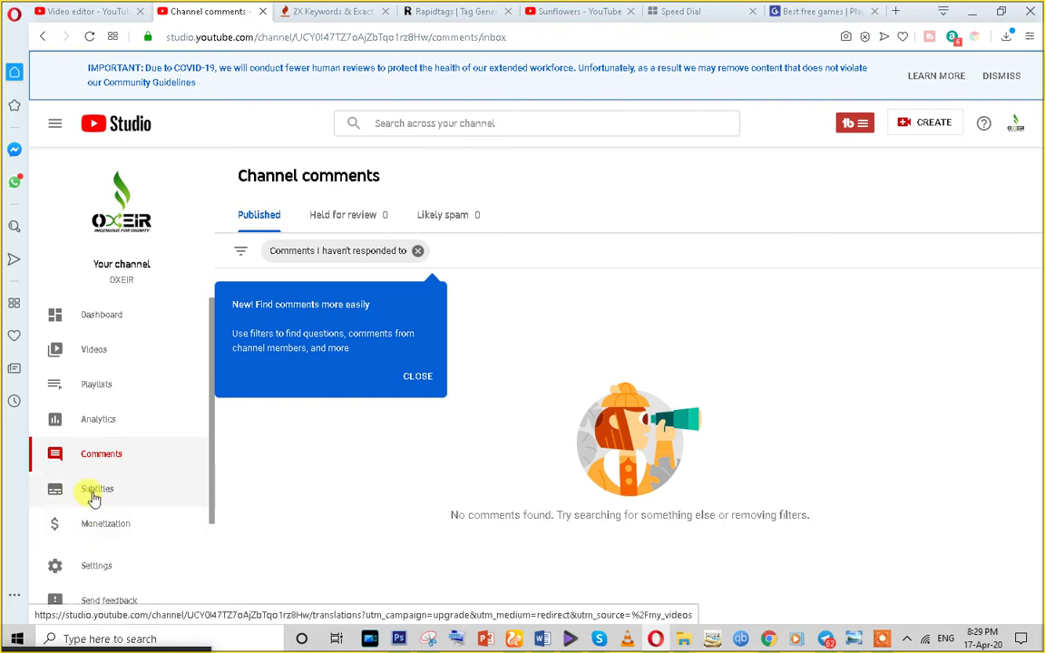
left_click(94, 494)
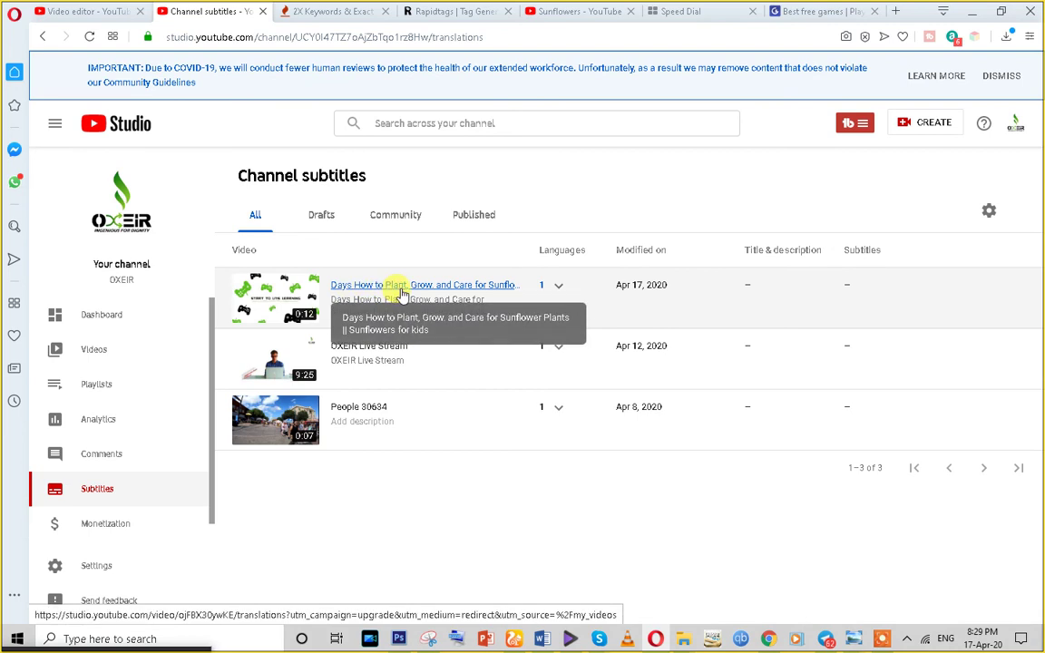
triple_click(295, 169)
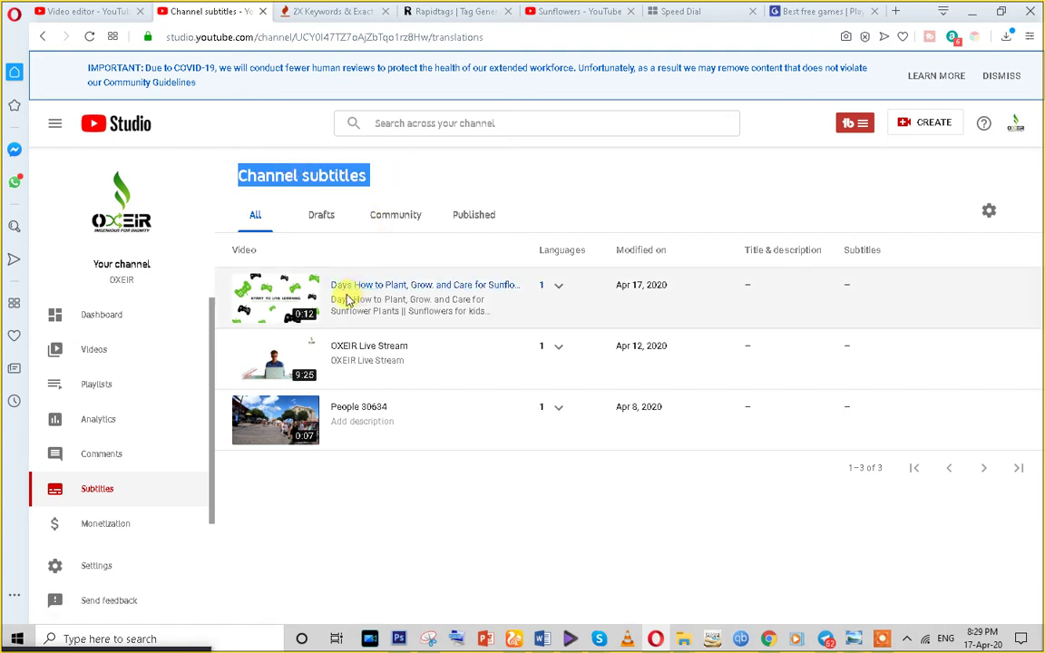
left_click(345, 521)
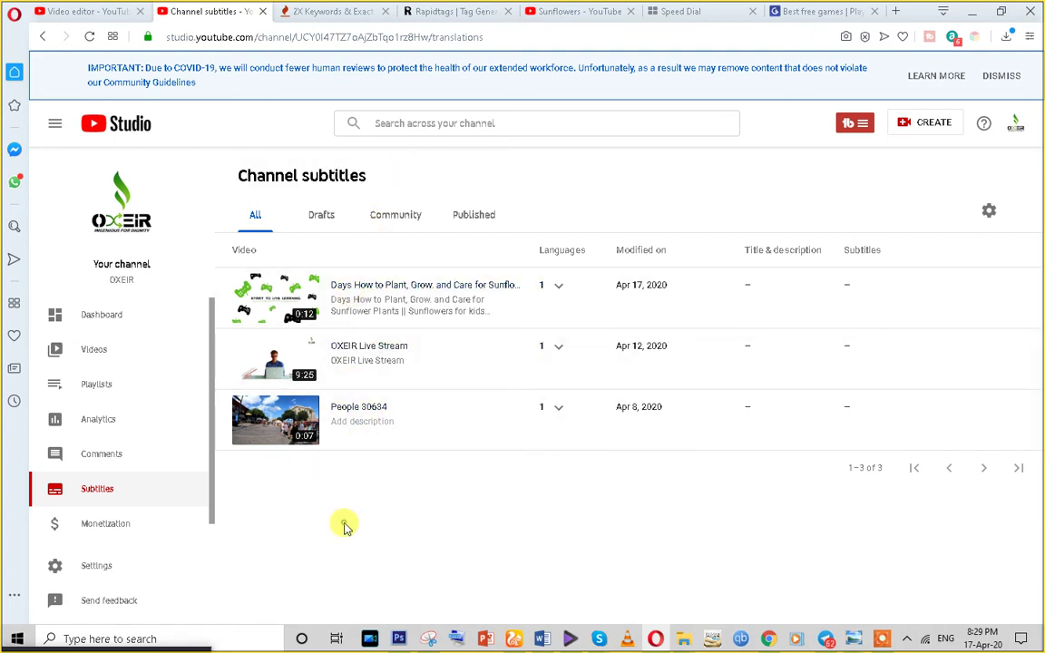
Open the channel monetization page and read the YouTube Partner Program watch hour and subscriber requirements
left_click(117, 535)
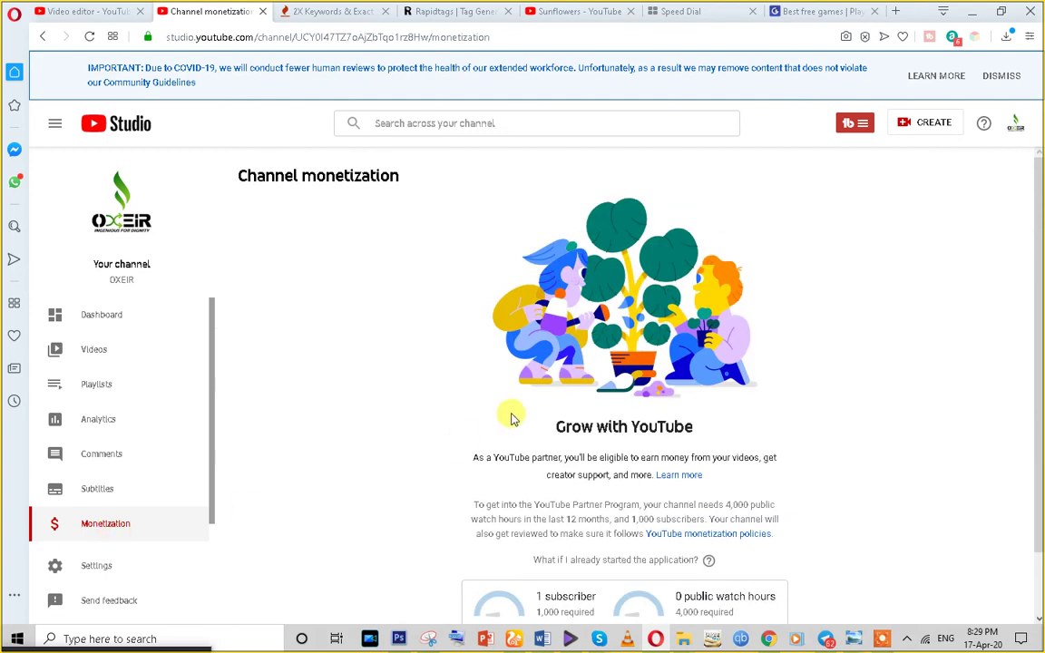
scroll(405, 415, "down", 1)
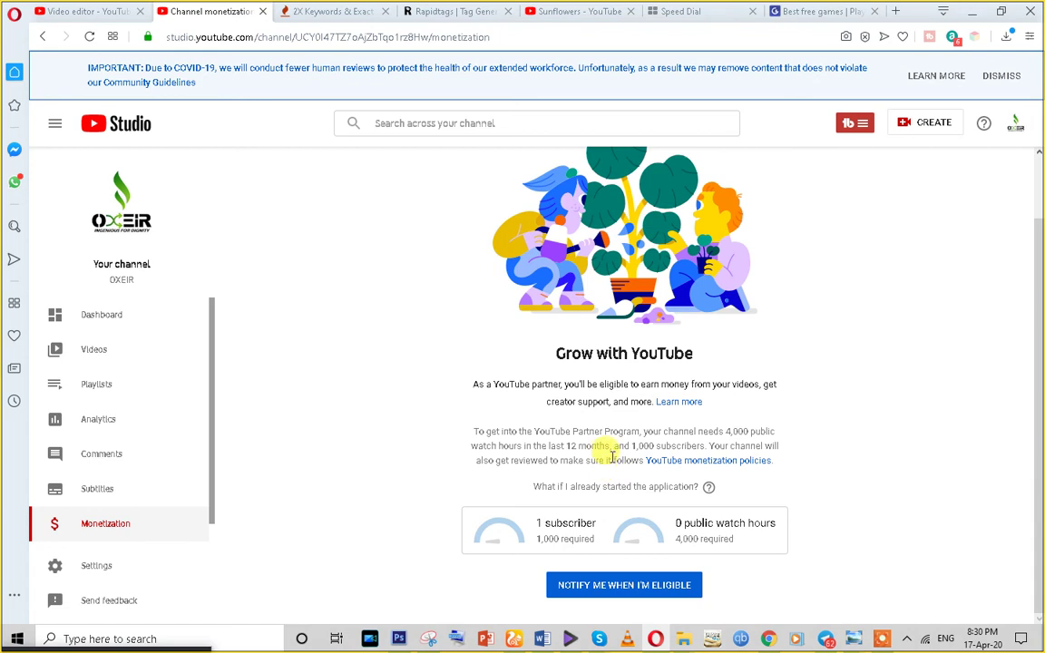
mouse_move(541, 446)
left_mouse_down()
mouse_move(776, 432)
mouse_move(490, 461)
mouse_move(524, 445)
left_mouse_up()
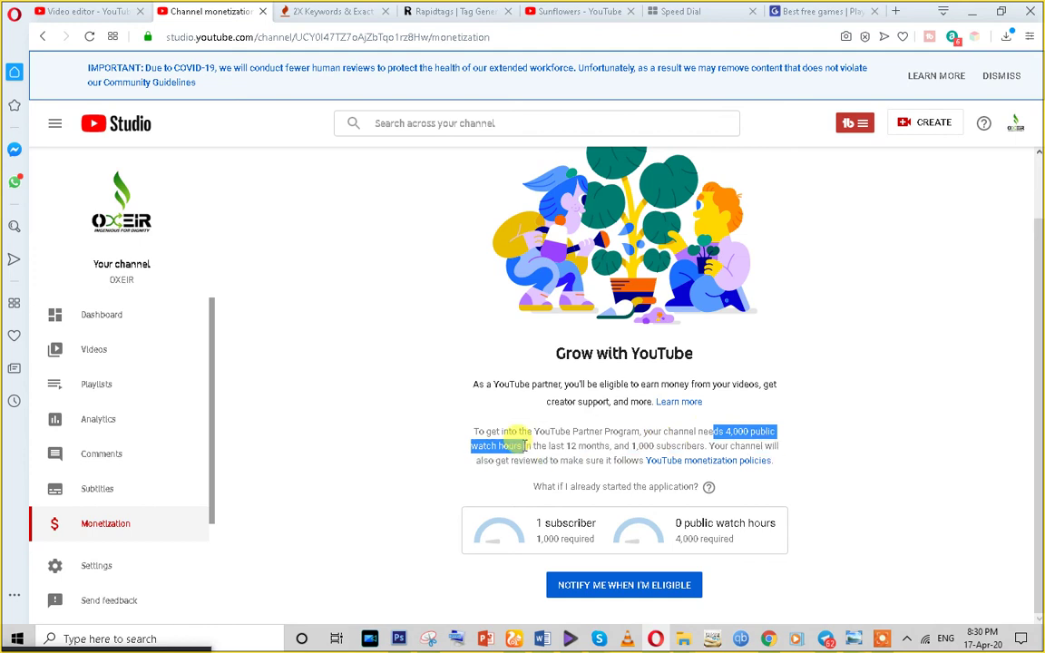
left_click(524, 445)
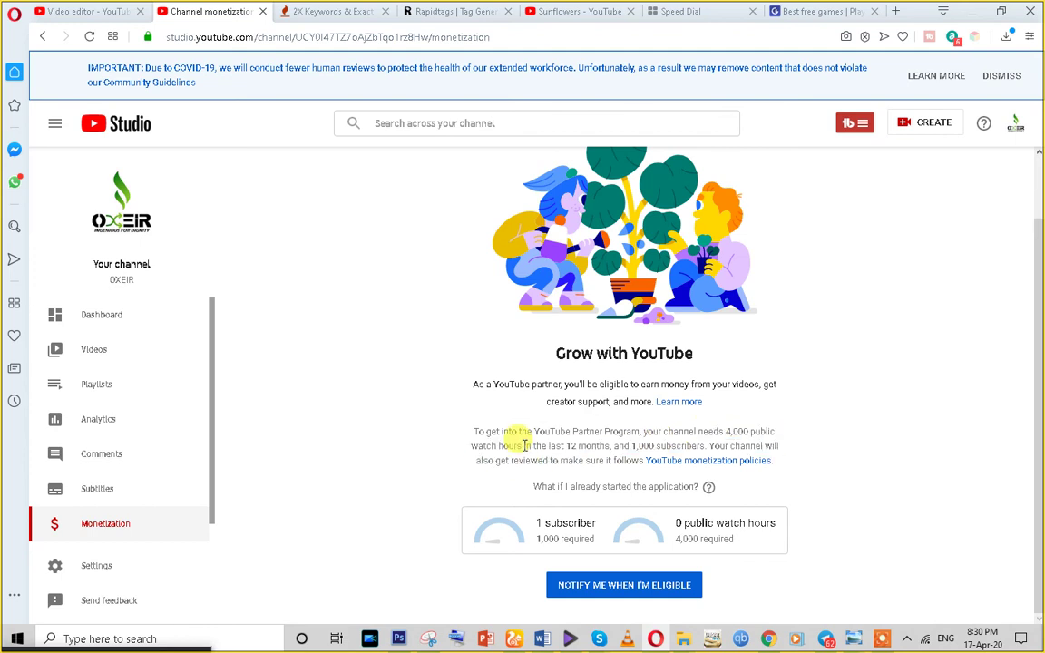
triple_click(604, 444)
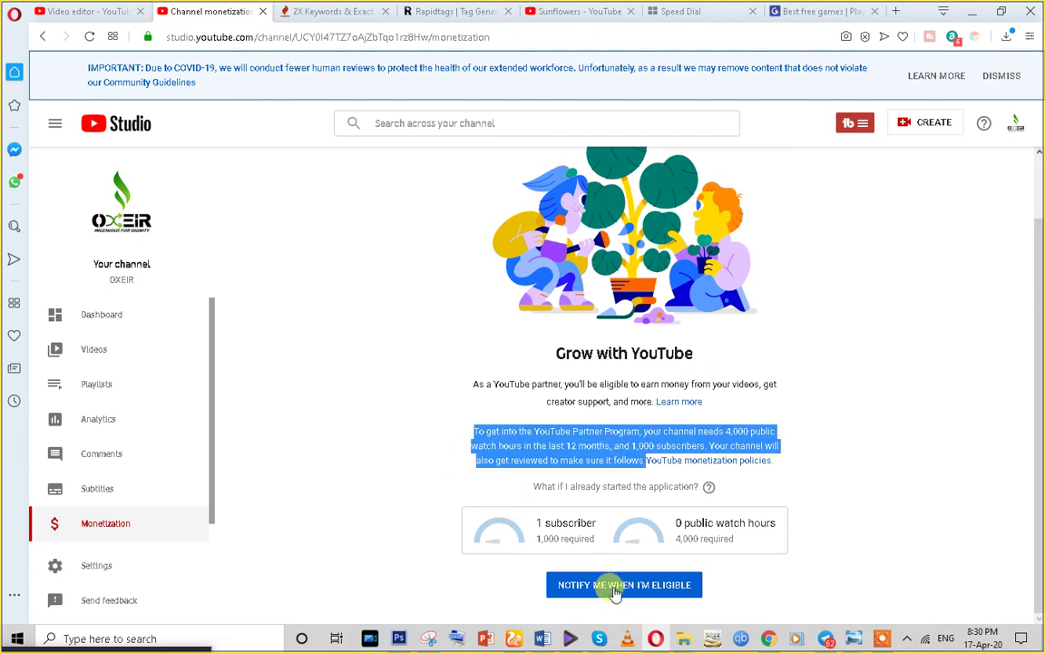
Add the keywords "oxeir", "lms" and "elearning" to the channel's basic info in the Studio settings
left_click(104, 575)
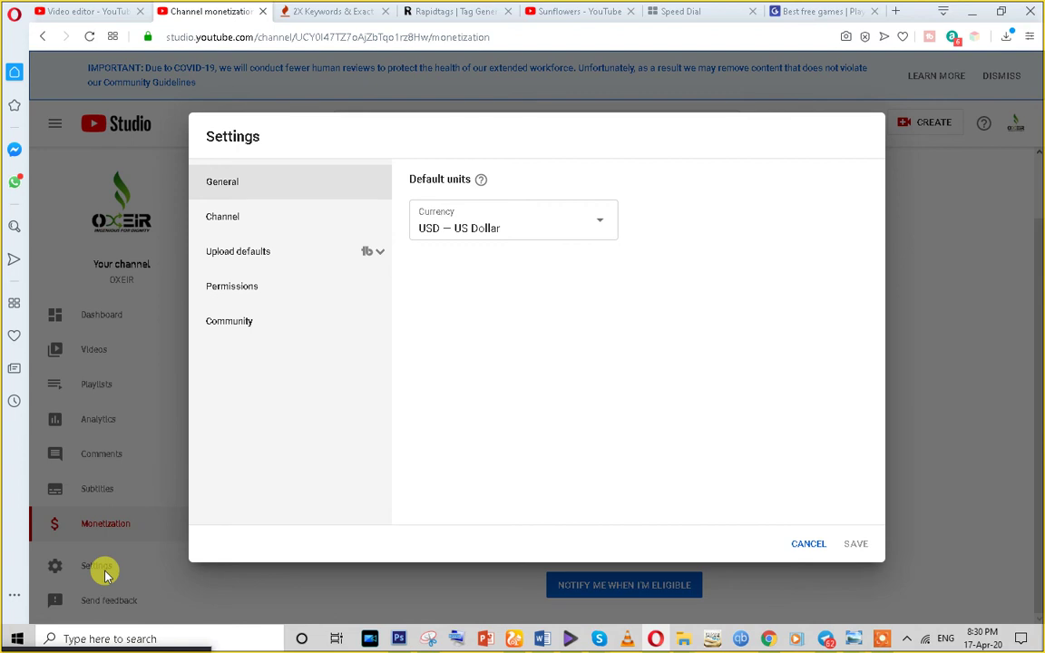
left_click(259, 215)
left_click(480, 325)
type("o")
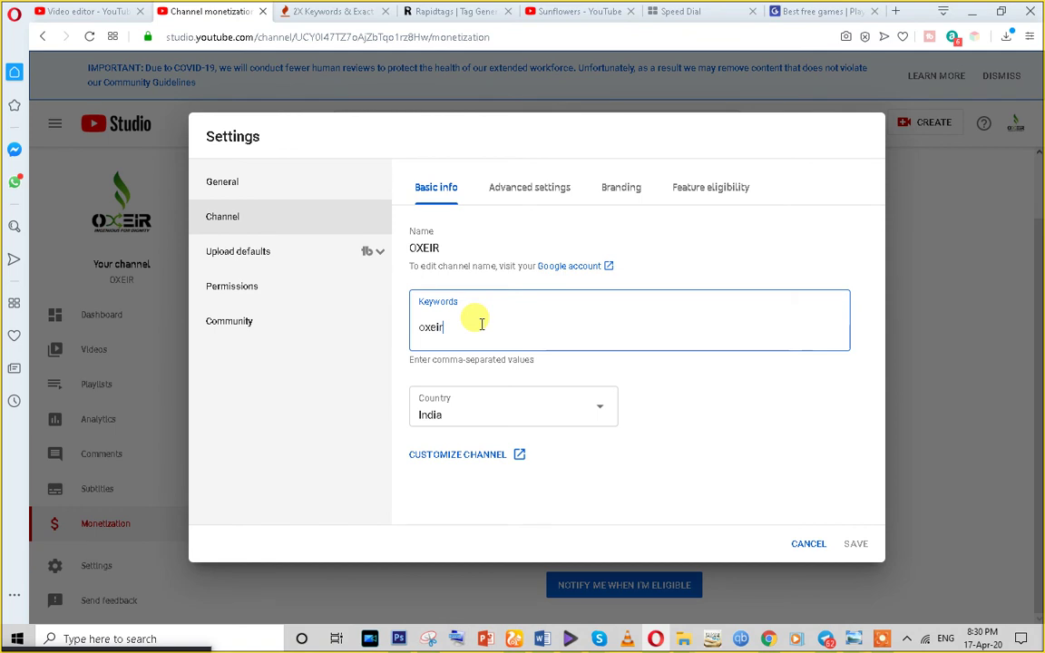
type("xeir")
key("Return")
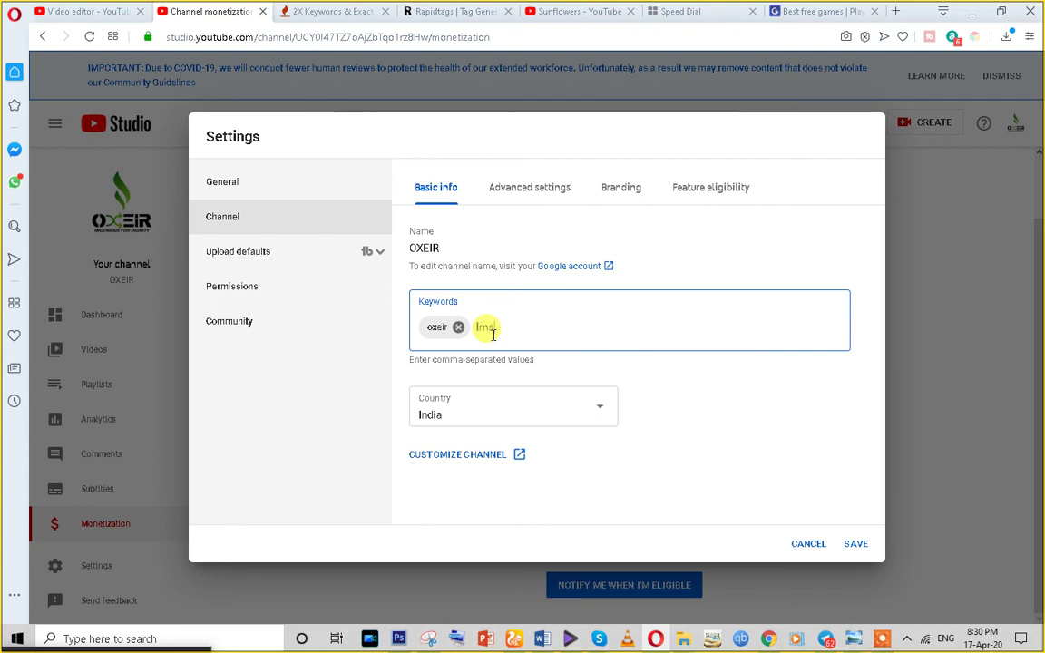
key("Return")
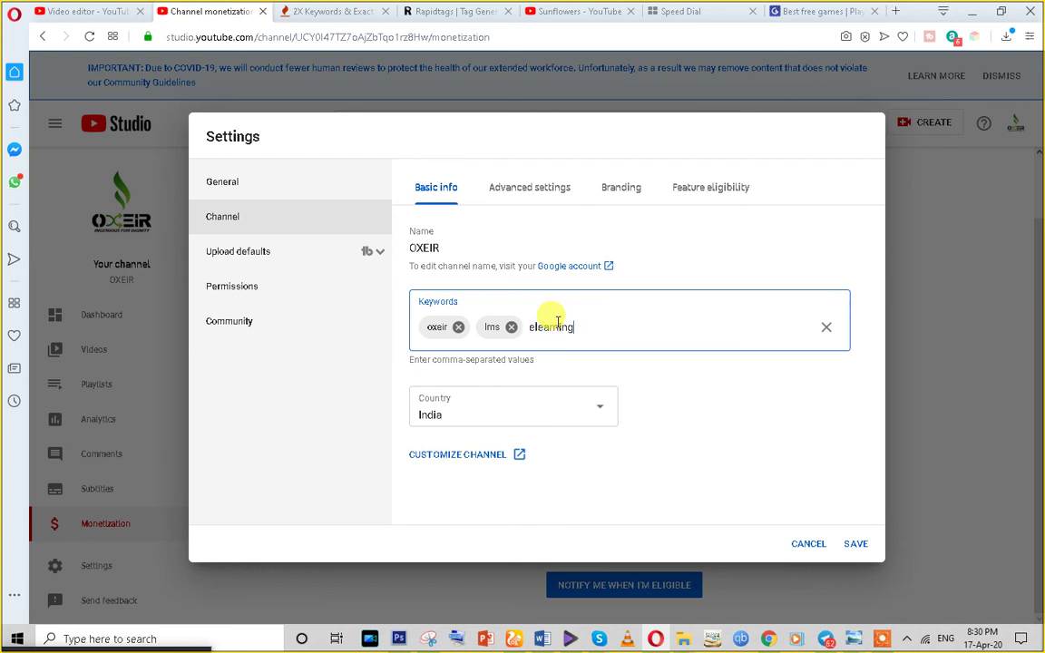
left_click(657, 363)
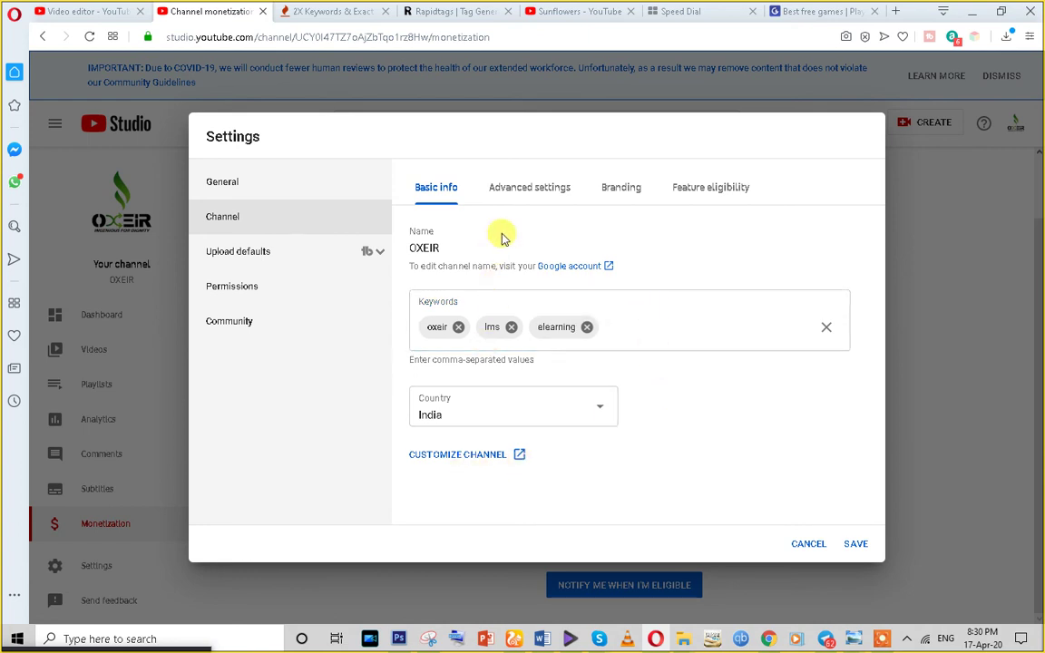
Review the channel's advanced settings, including the Google Ads account link form, and open the video watermark branding settings
left_click(514, 192)
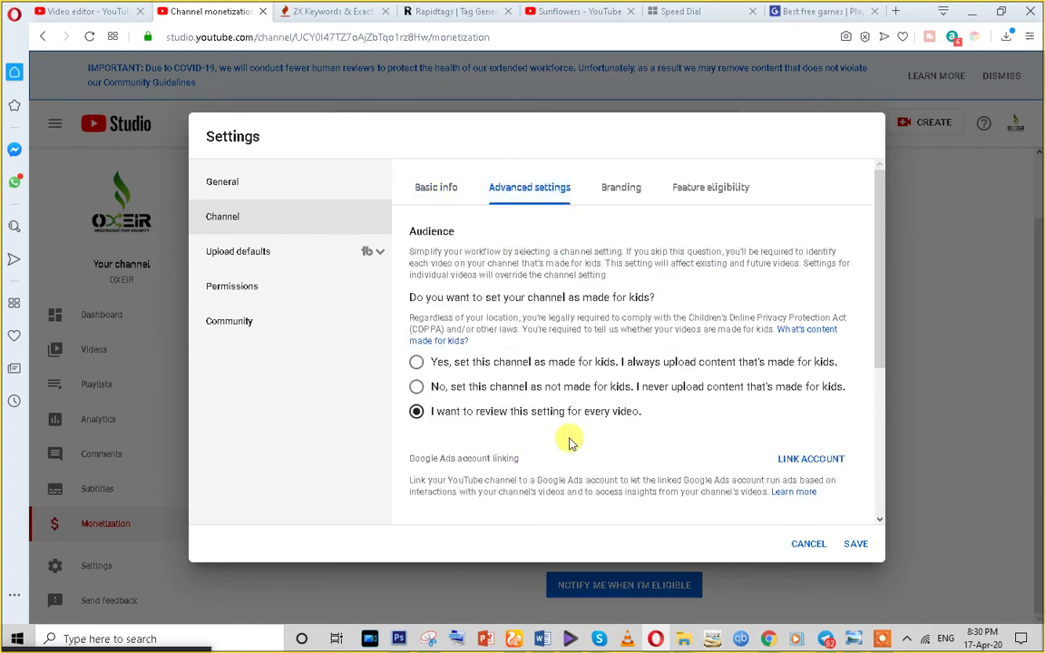
scroll(581, 435, "down", 2)
scroll(599, 430, "down", 4)
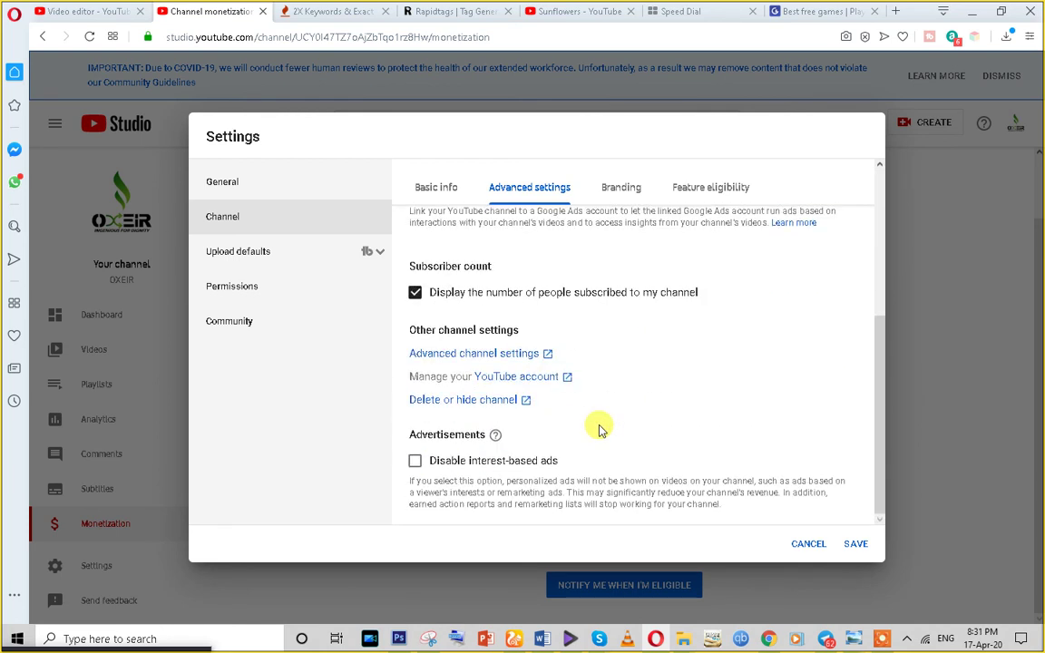
scroll(599, 430, "up", 5)
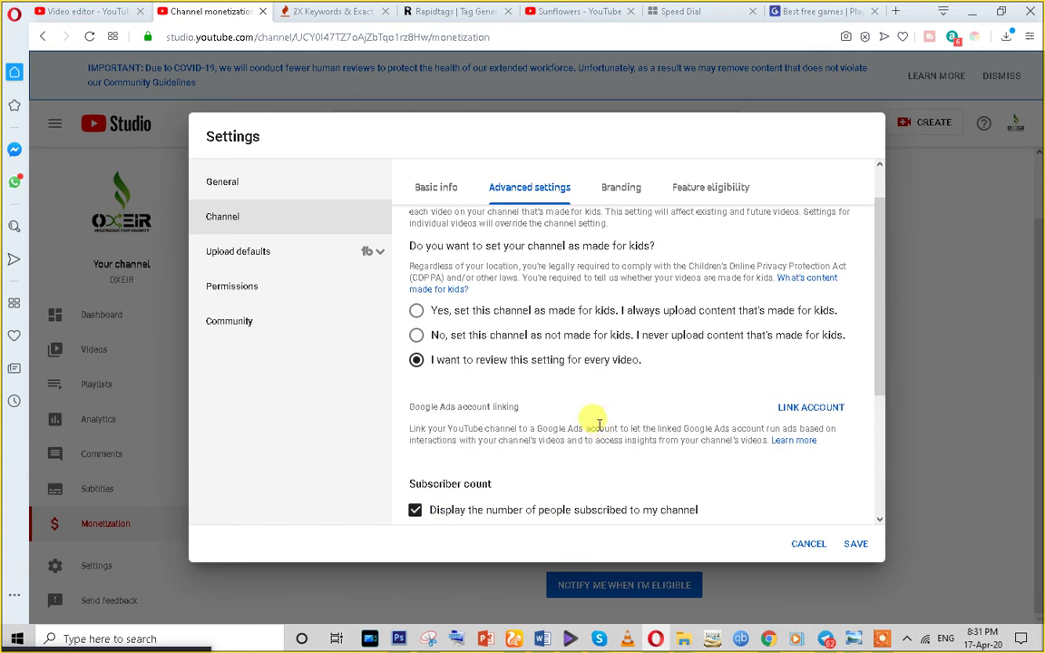
left_click(799, 408)
scroll(618, 465, "down", 2)
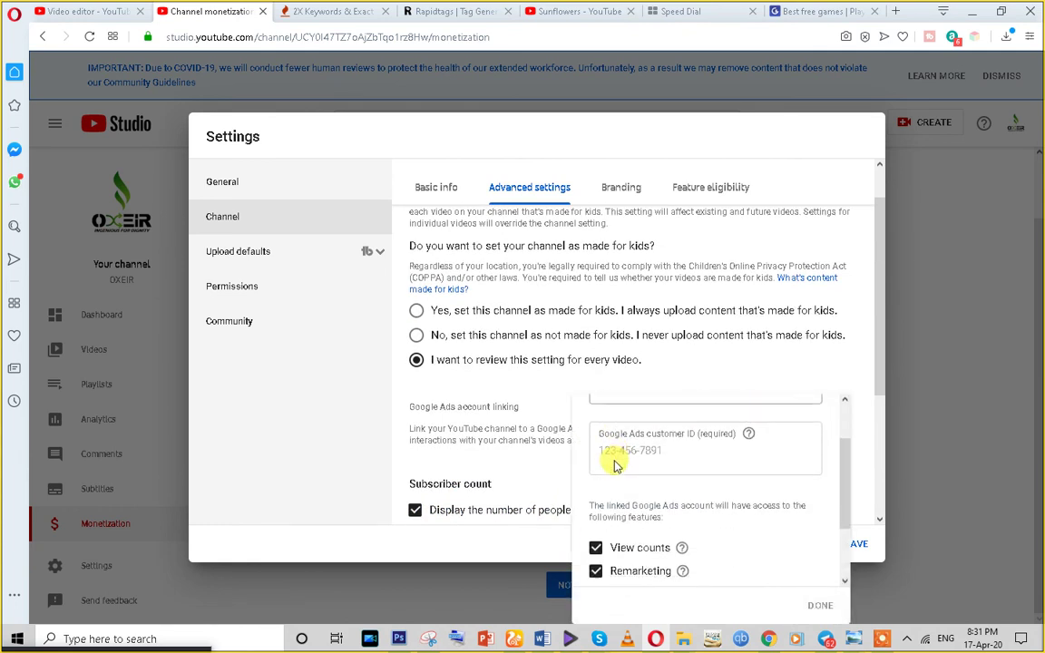
scroll(633, 527, "up", 1)
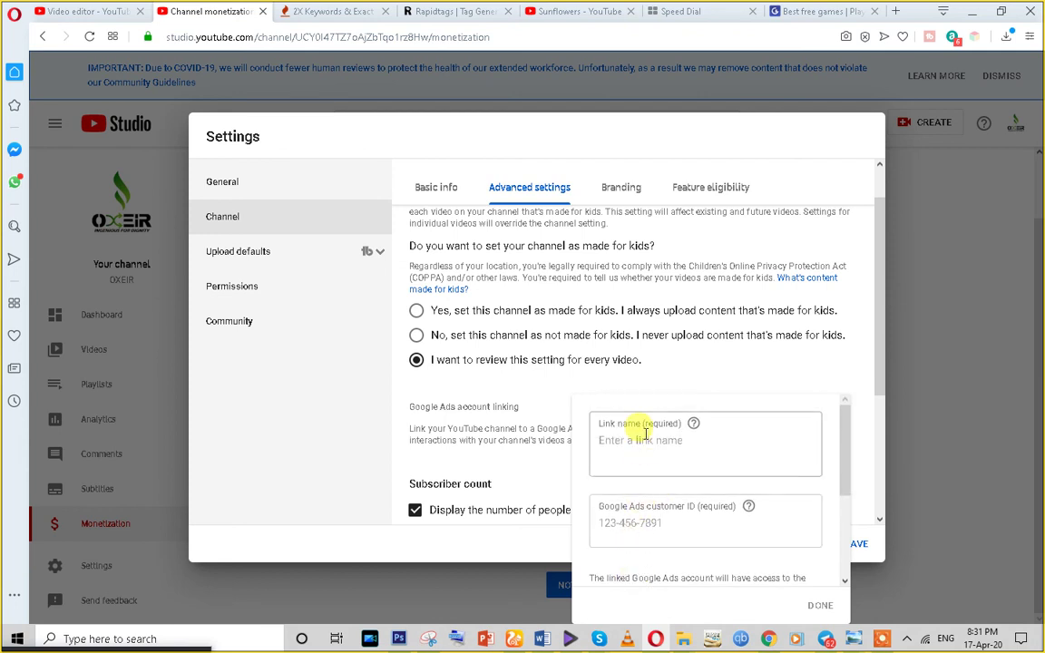
left_click(464, 382)
left_click(613, 191)
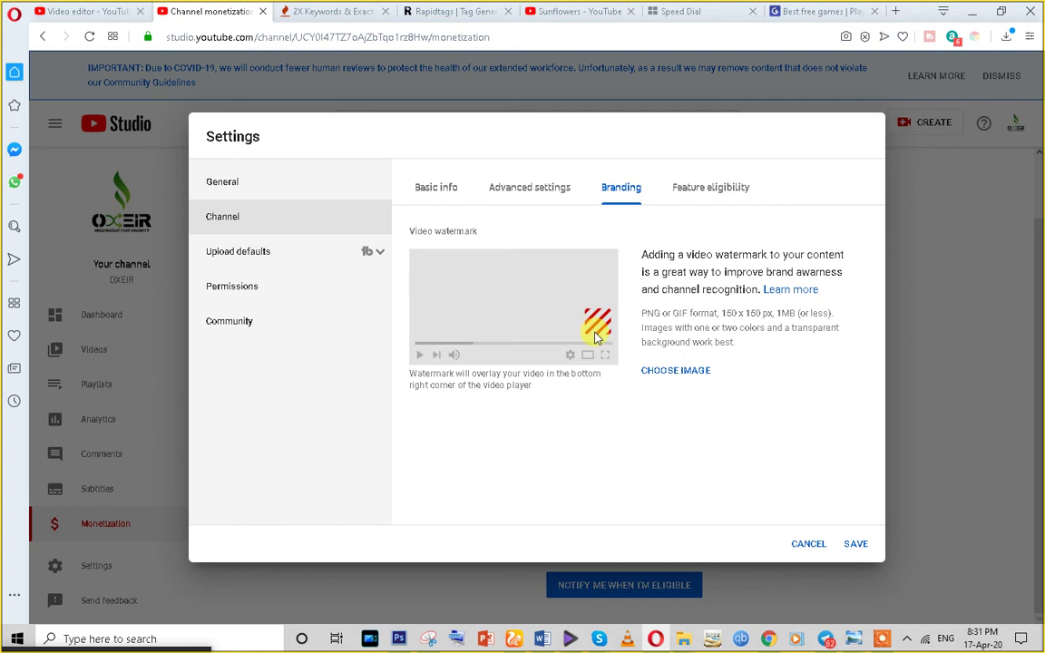
Open the Shadow Music "Sunflower (Lyrics)" video from the YouTube results and pause it to check the player for a watermark
left_click(549, 11)
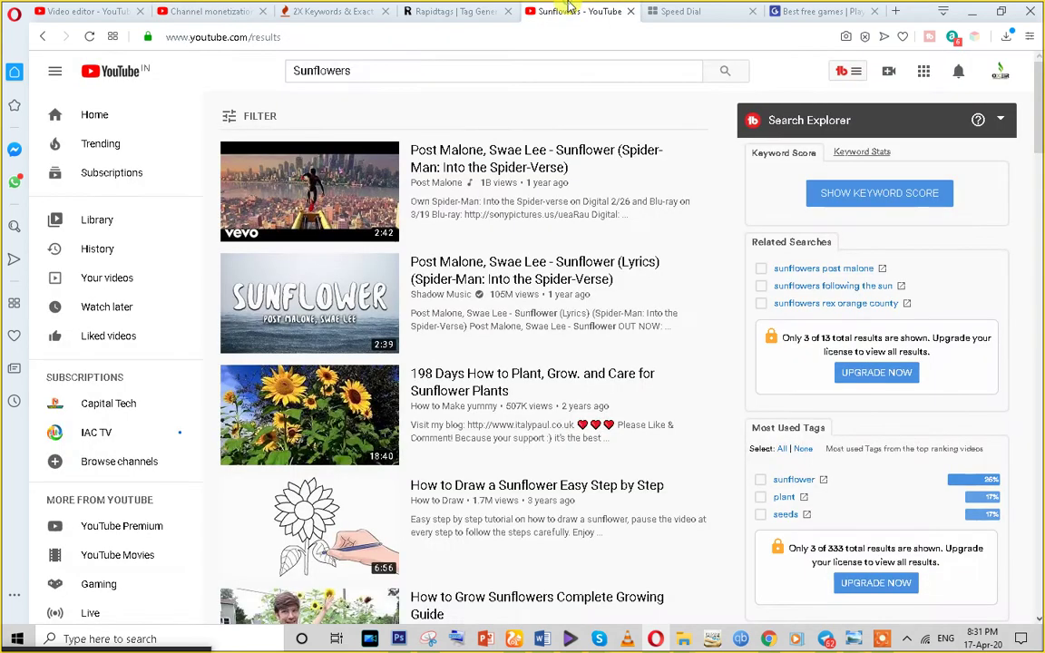
left_click(338, 334)
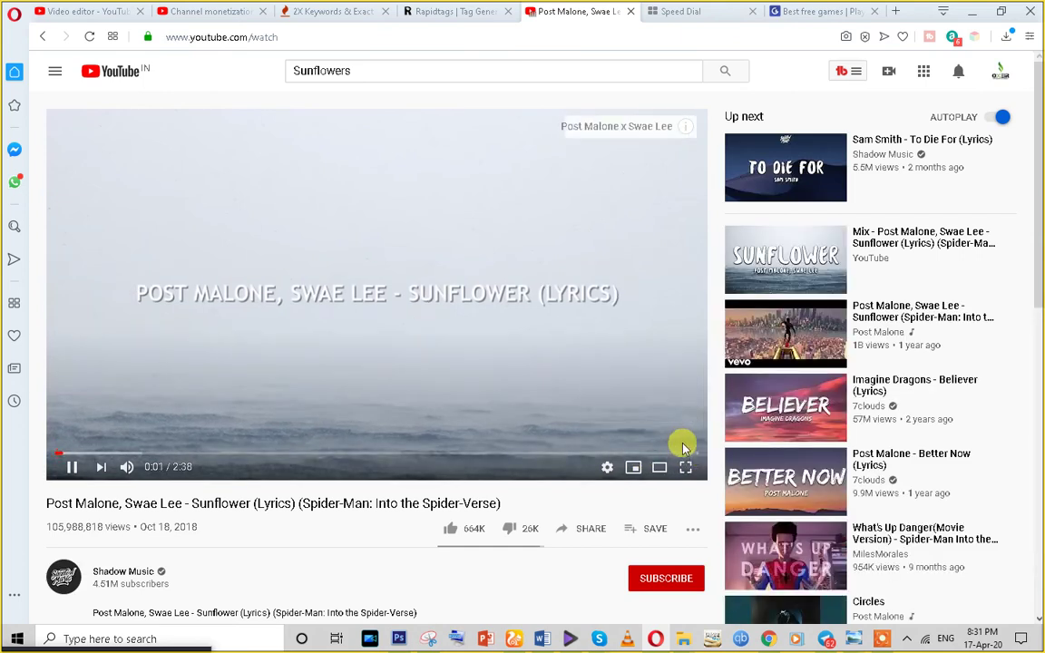
left_click(72, 467)
scroll(71, 466, "down", 2)
scroll(716, 436, "up", 2)
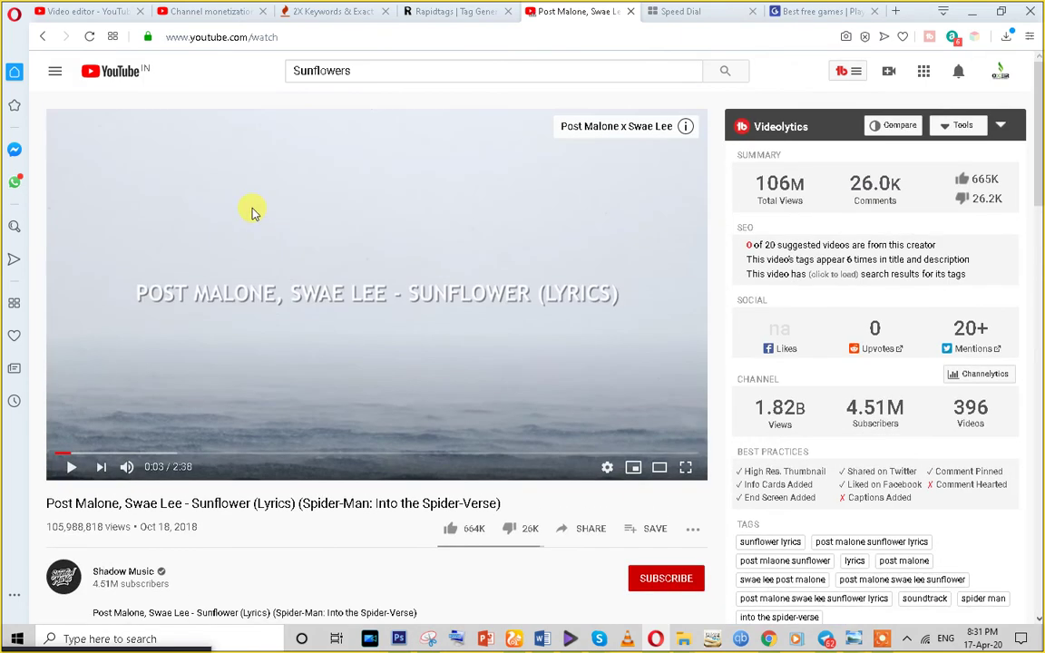
Search YouTube for "capital technology" and open the Capital Tech channel
double_click(326, 71)
type("ca")
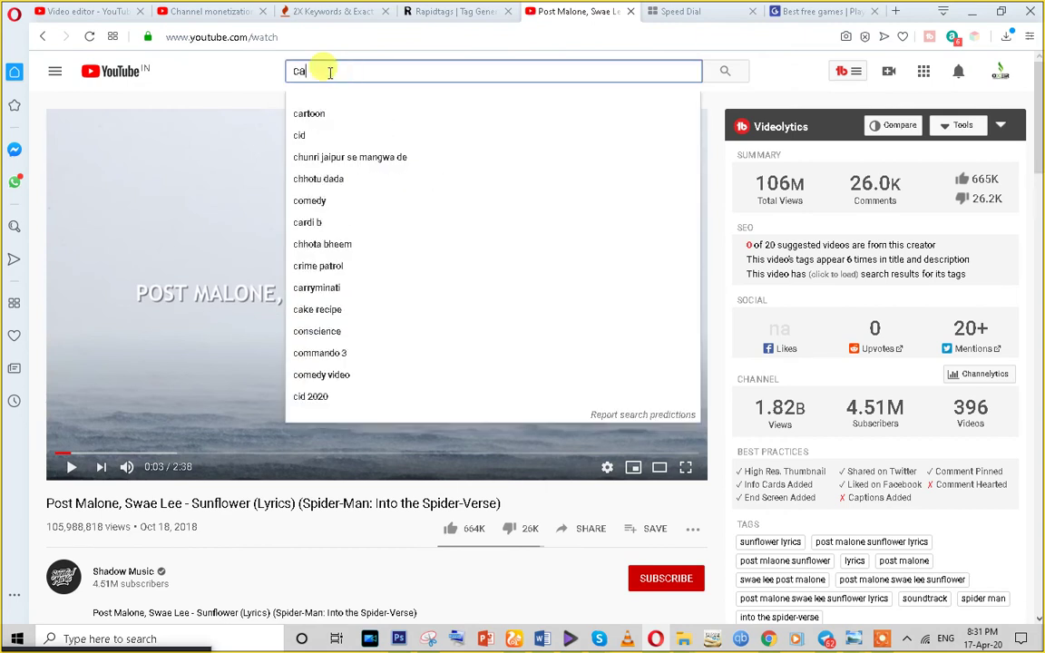
type("pital")
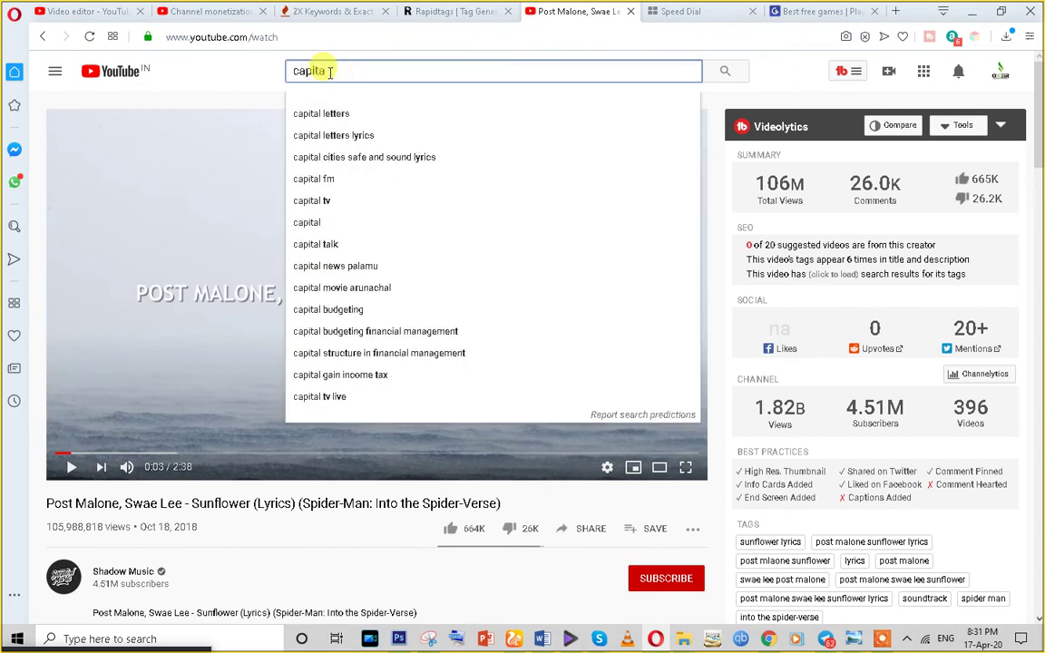
type(" tech")
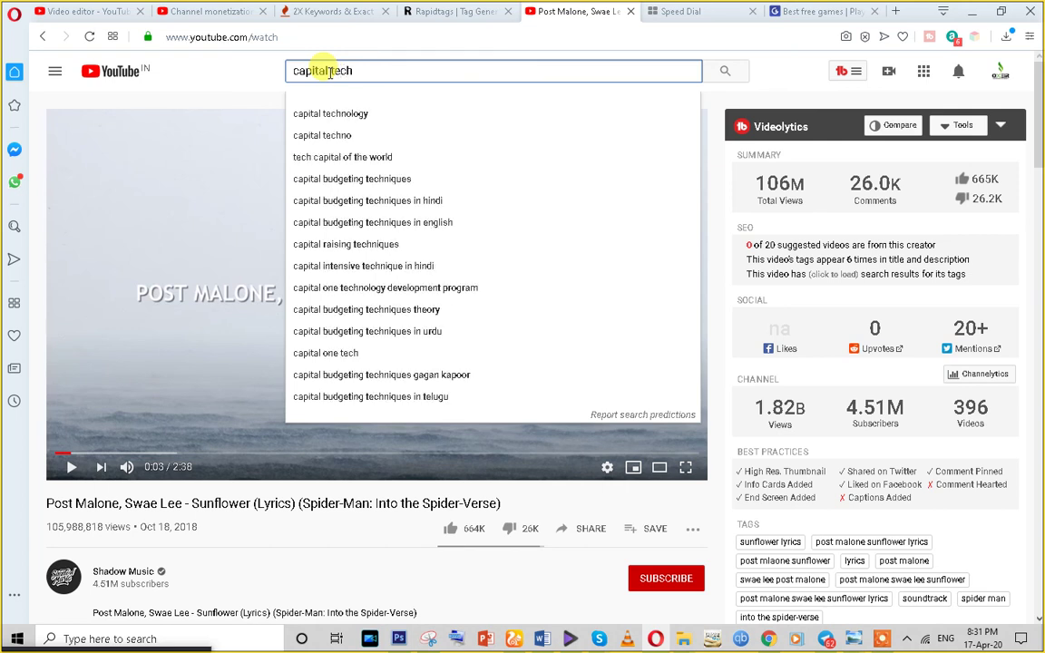
left_click(345, 113)
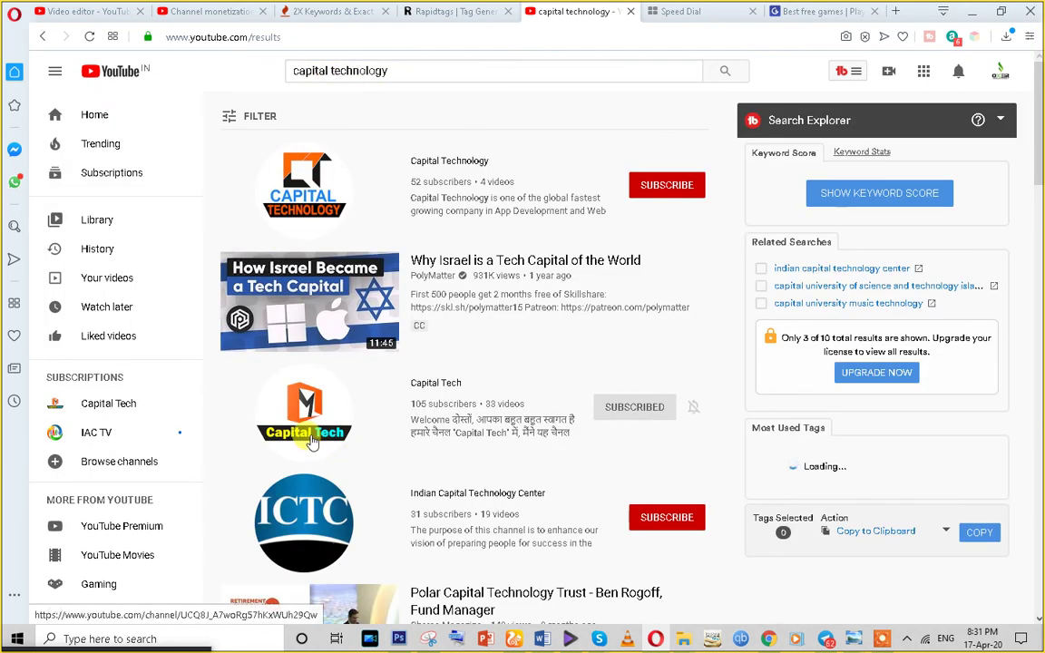
scroll(312, 440, "down", 4)
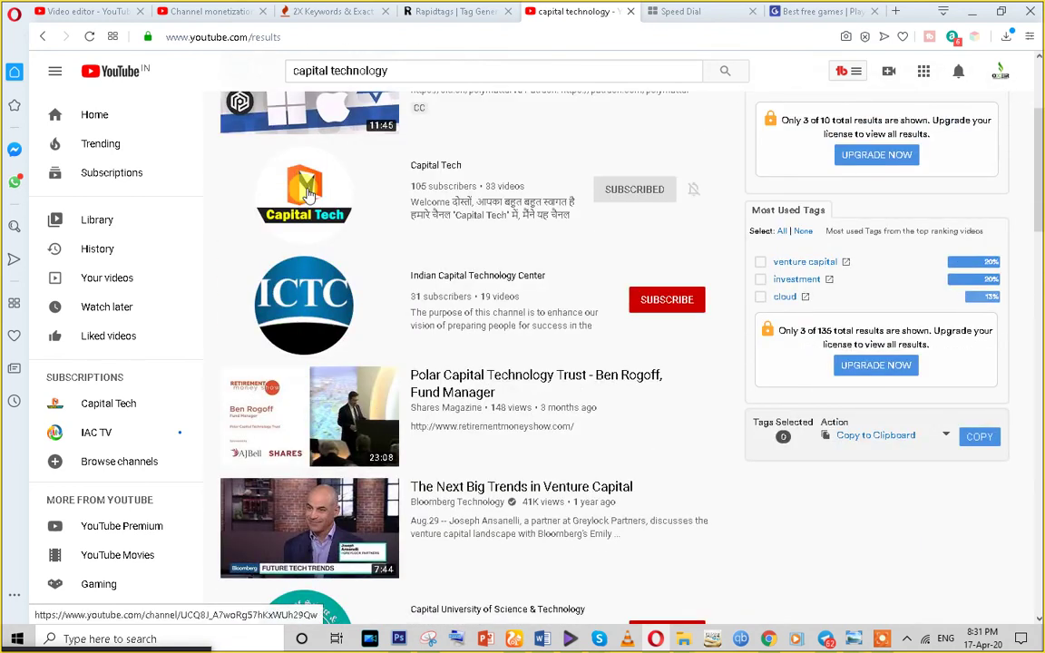
left_click(308, 193)
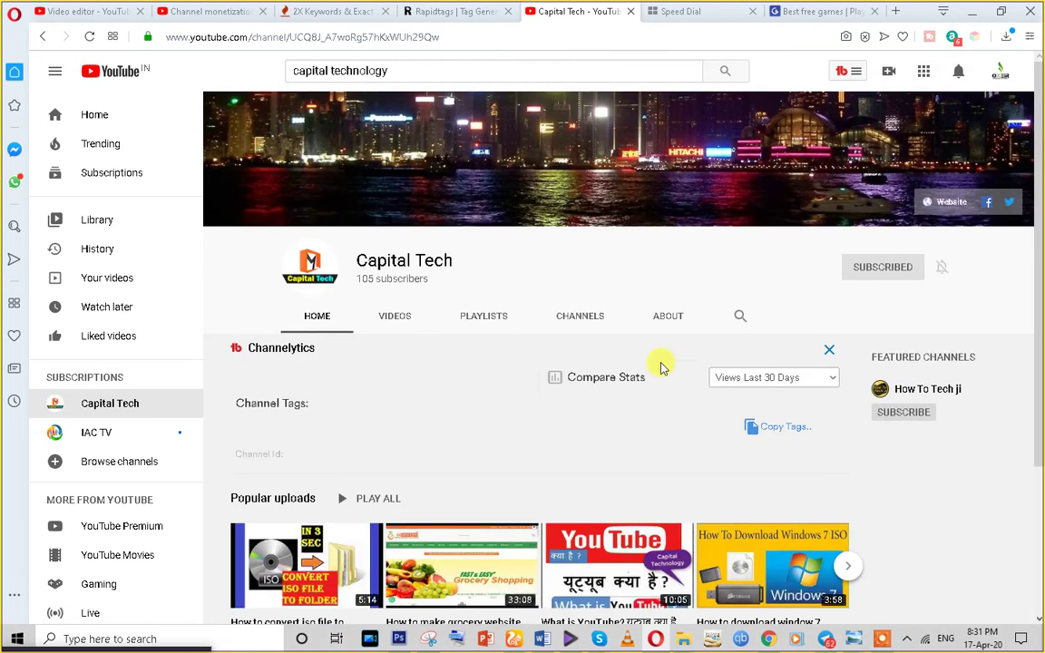
Check the channel's popular ISO-to-folder conversion video for a watermark, and return to the channel page
scroll(661, 368, "down", 3)
left_click(315, 442)
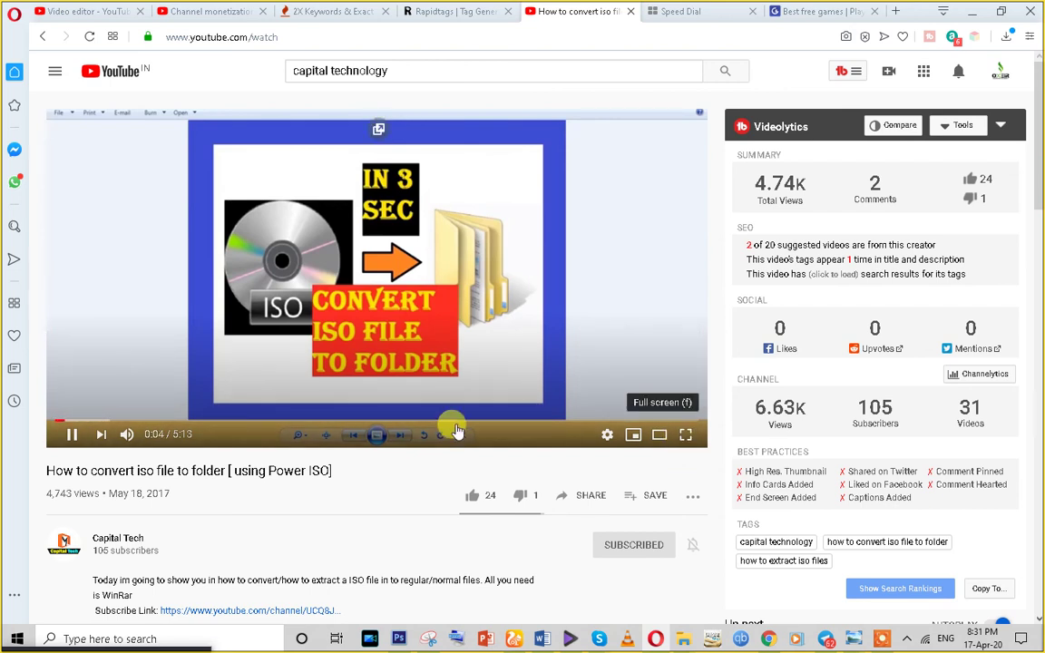
left_click(42, 38)
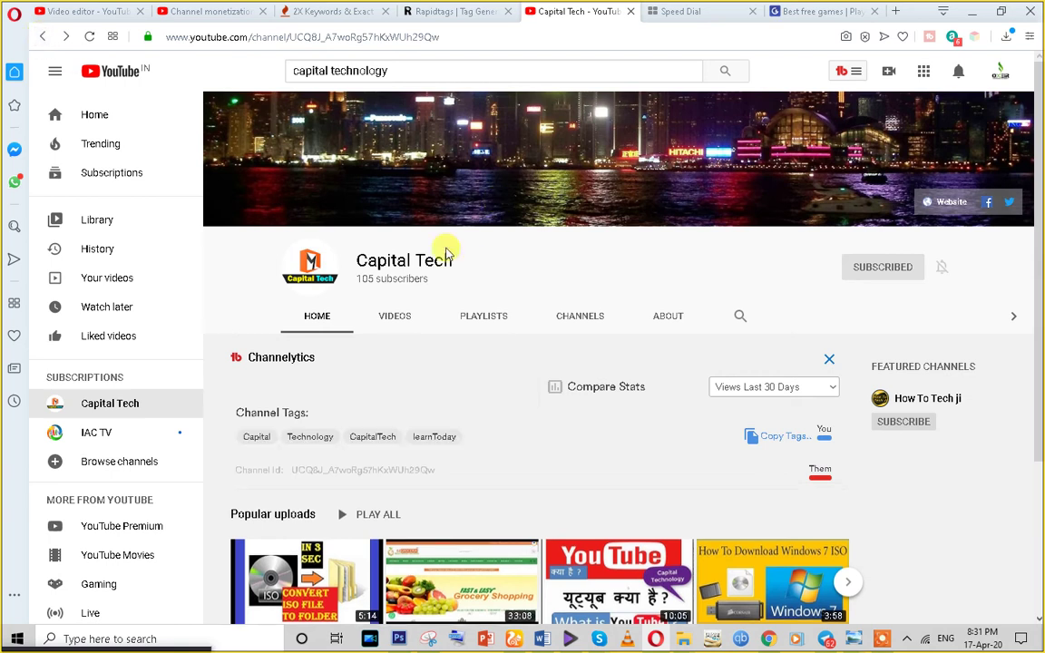
Search YouTube for "iac tv", open the channel's latest video, and pause it to examine the watermark in the player corner
triple_click(377, 73)
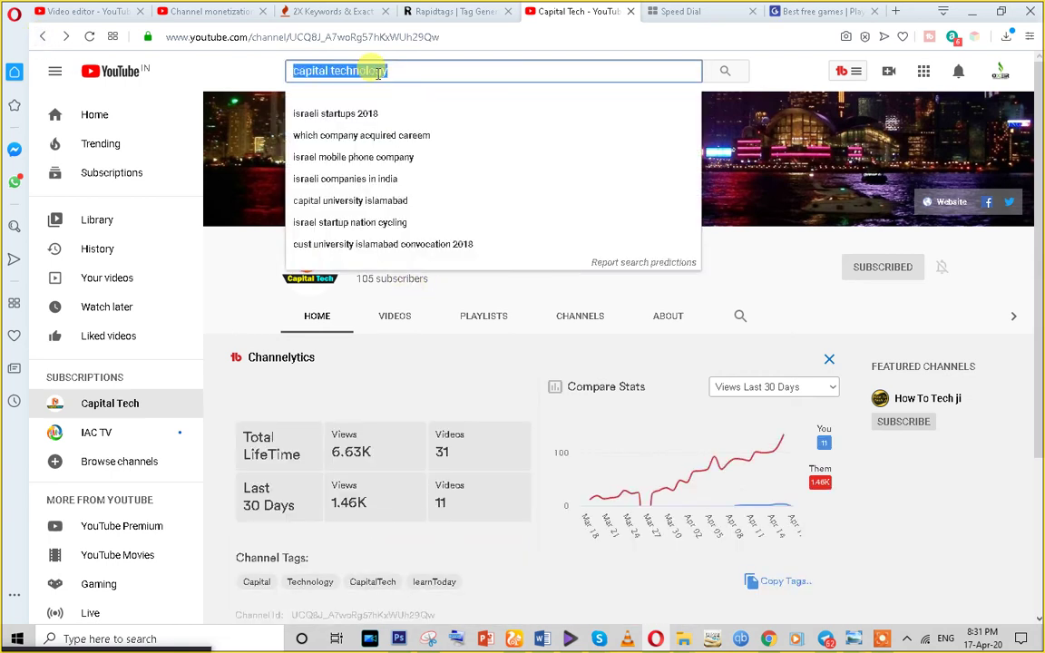
type("iac tv")
key("Return")
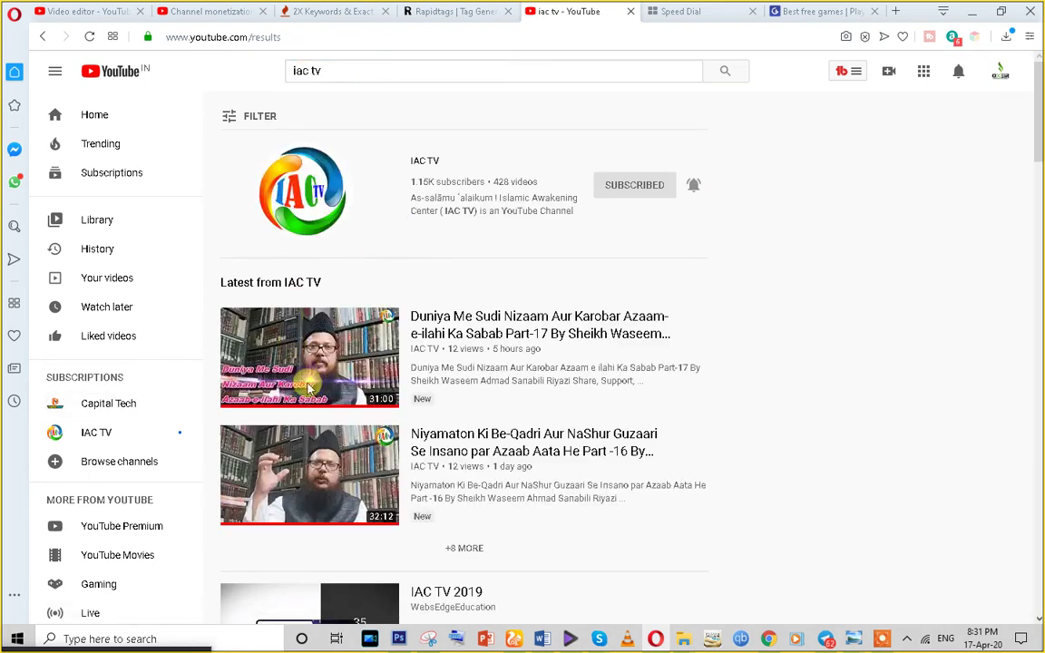
left_click(303, 365)
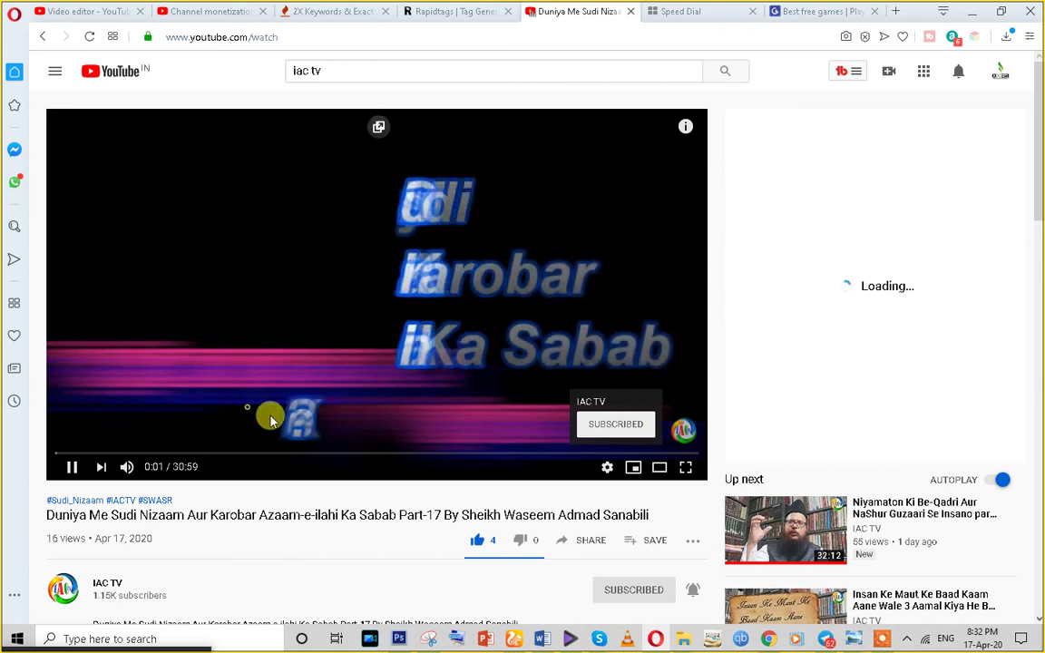
left_click(699, 449)
mouse_move(683, 434)
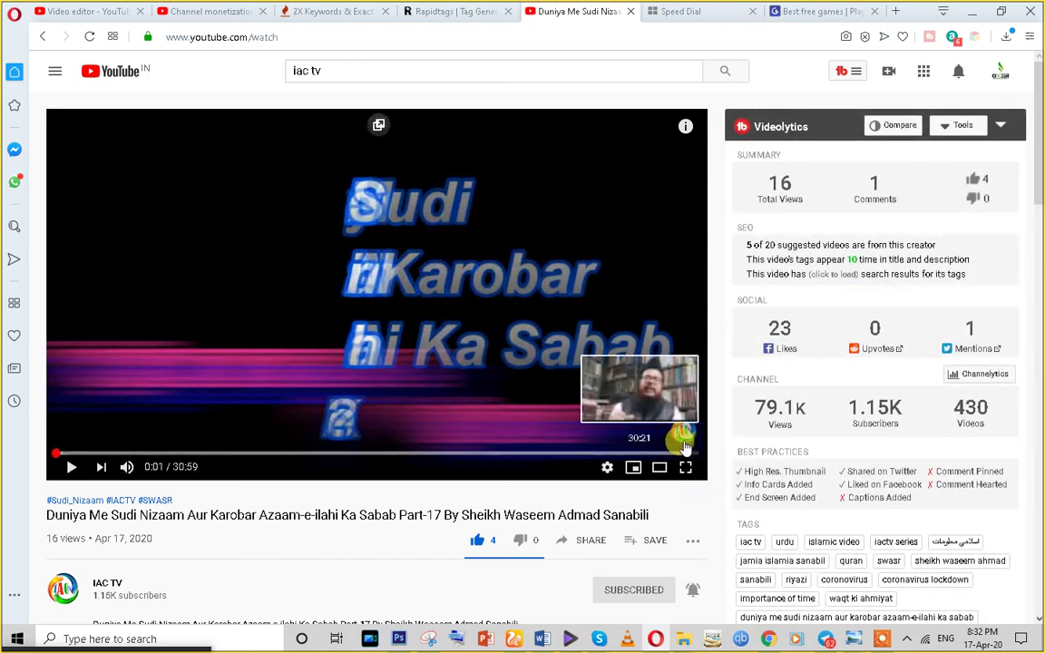
left_click(654, 639)
left_click(654, 639)
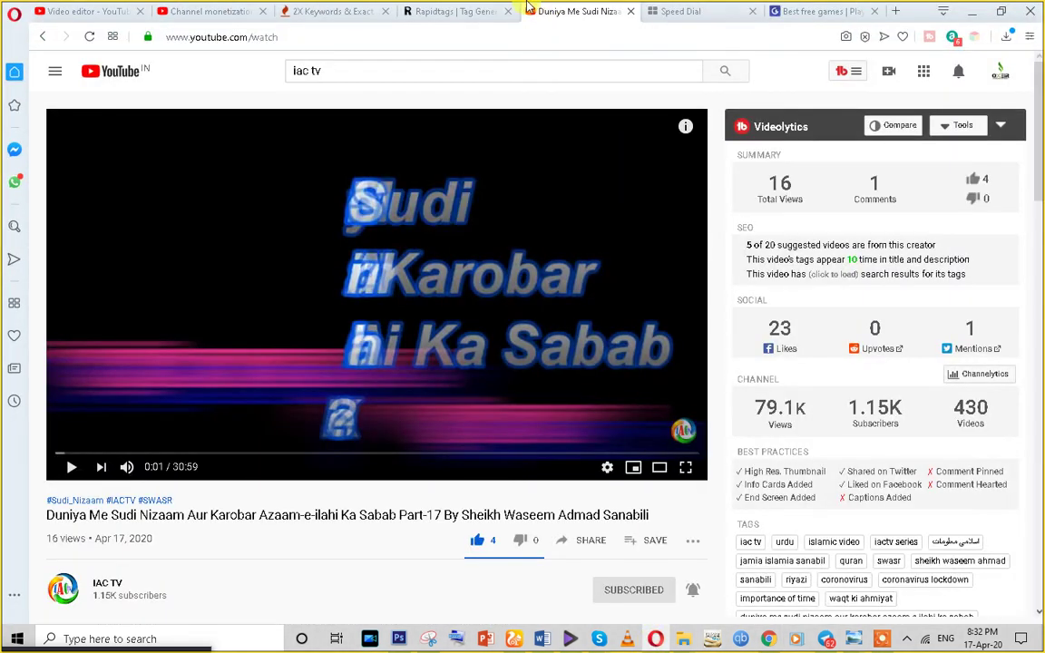
Return to the Studio branding settings and view the file chooser for the video watermark image without selecting a file
left_click(461, 11)
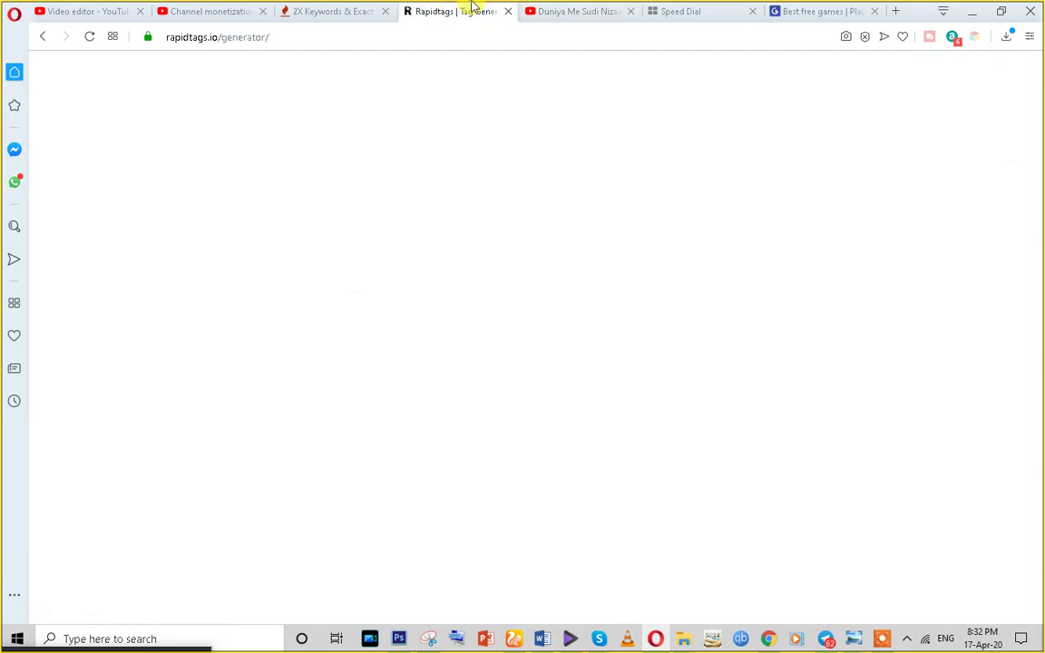
left_click(336, 11)
left_click(198, 7)
left_click(98, 9)
left_click(193, 9)
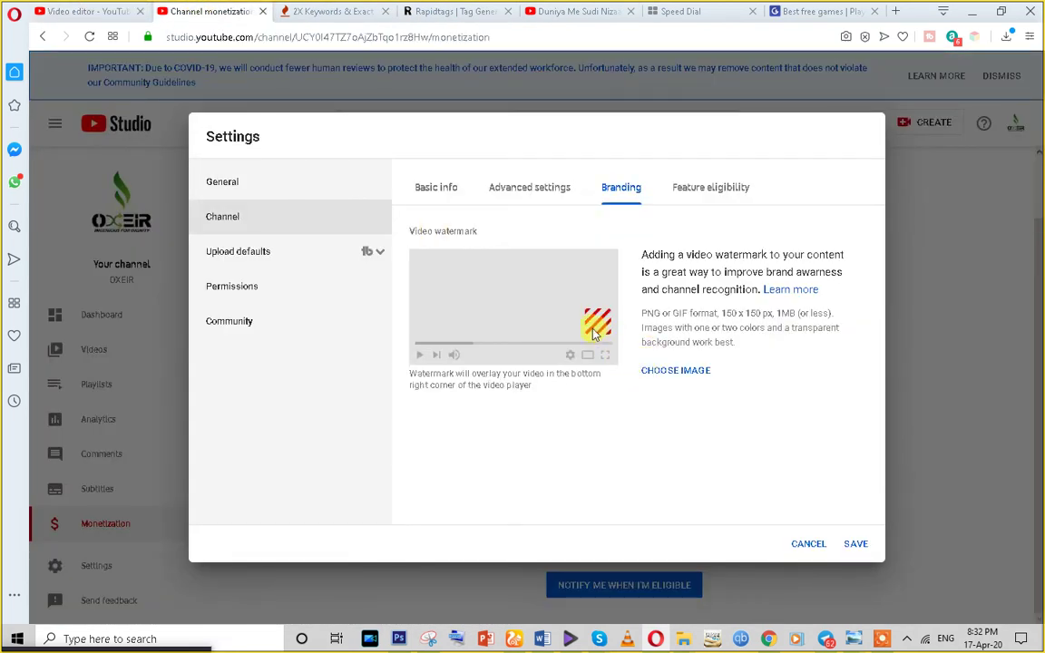
left_click(676, 372)
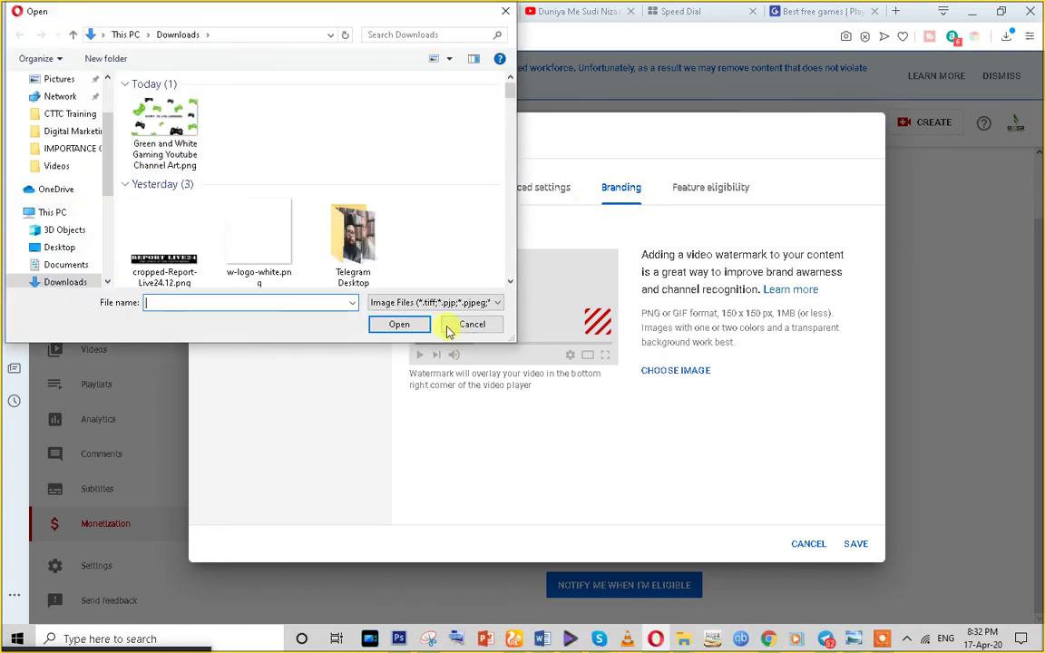
left_click(472, 324)
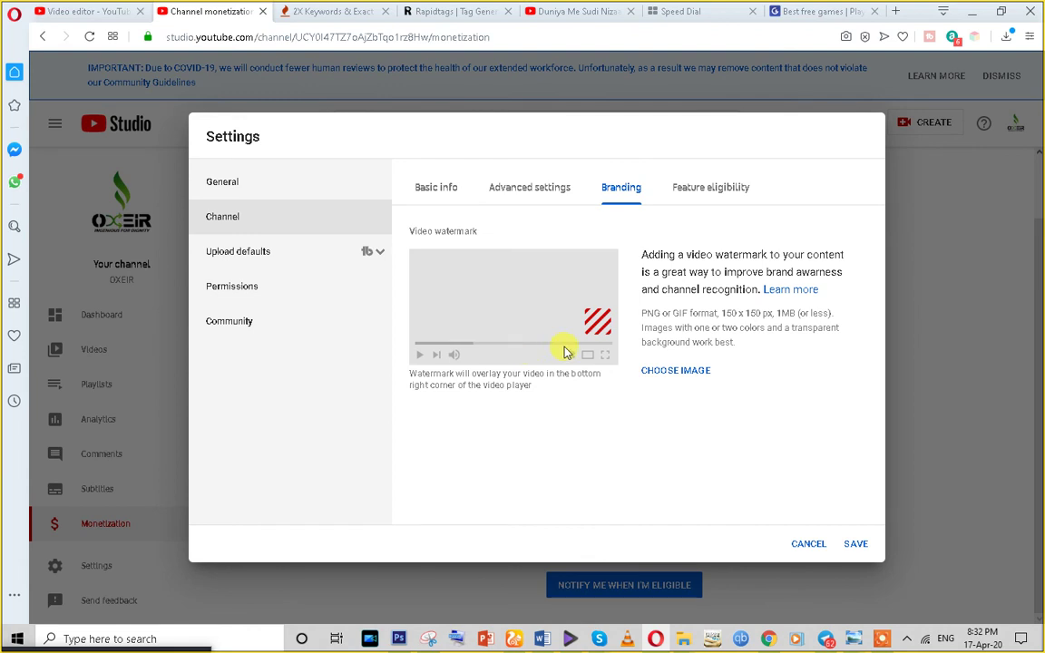
Open the channel's feature eligibility settings and look over the default and phone-verified feature groups
left_click(681, 193)
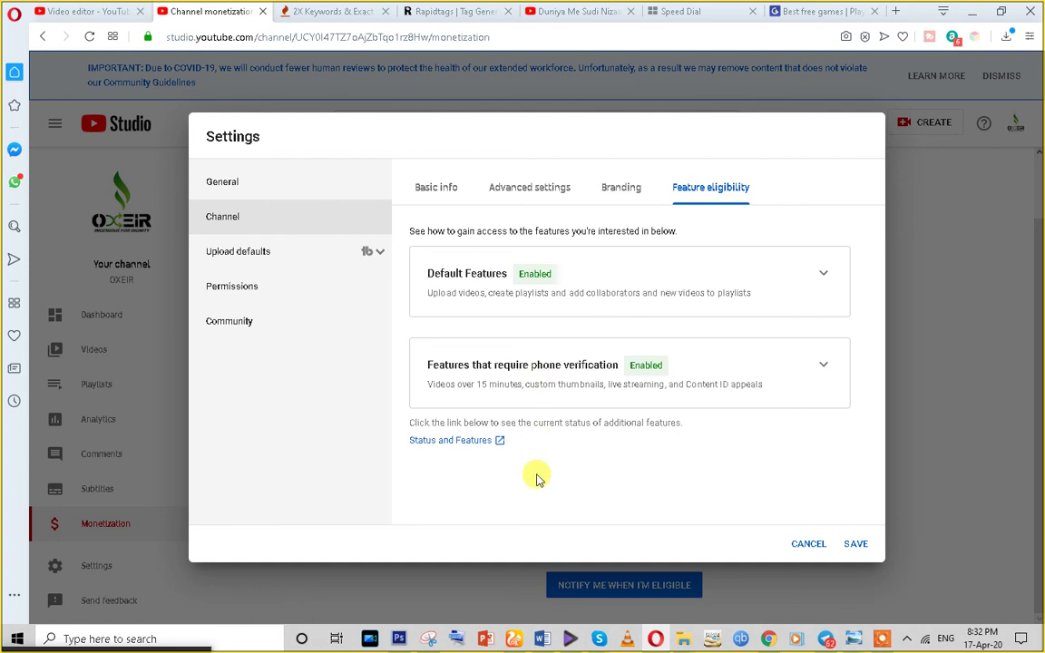
triple_click(481, 381)
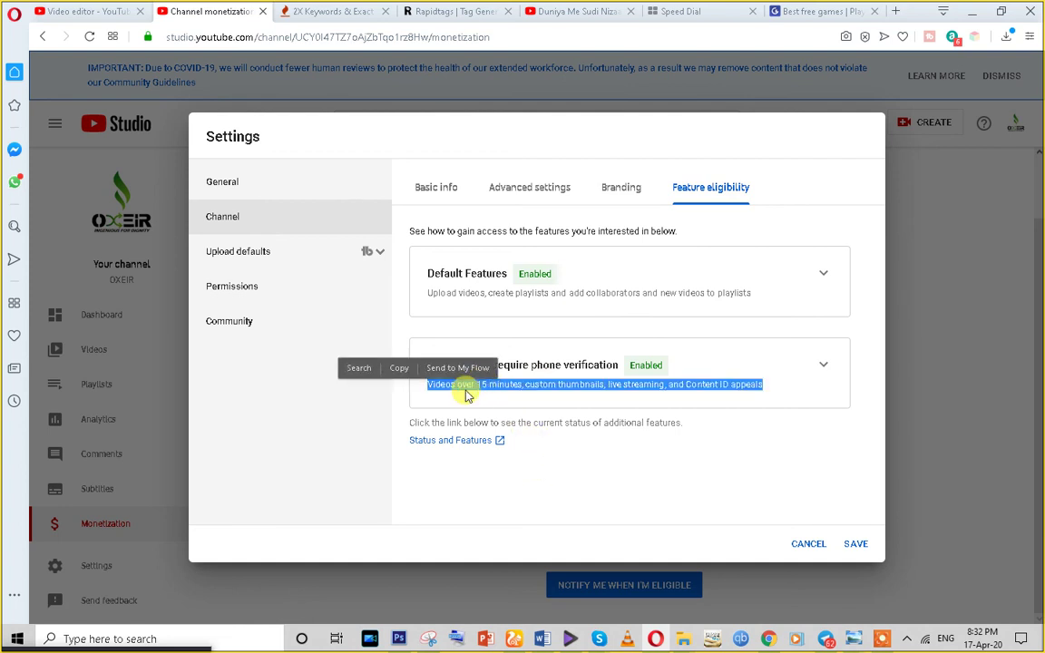
left_click(460, 387)
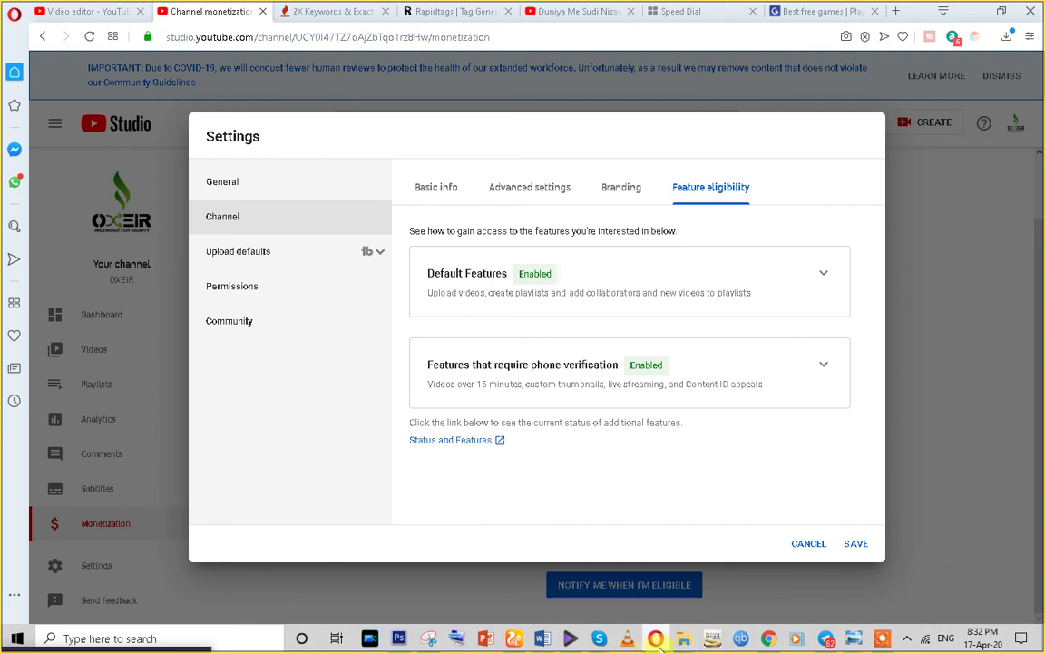
mouse_move(781, 611)
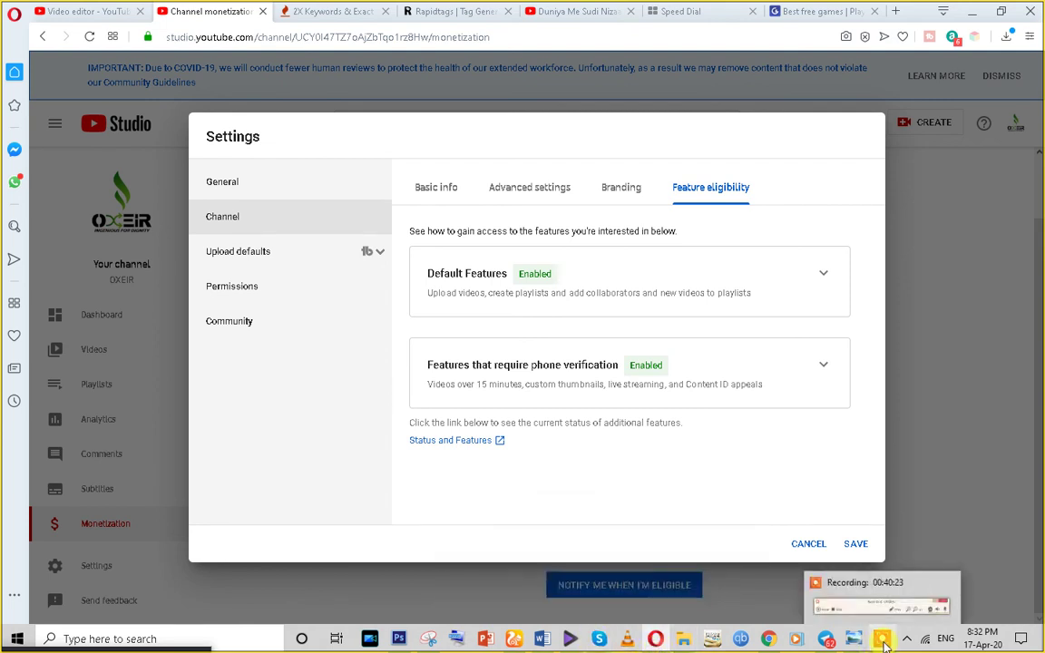
left_click(566, 617)
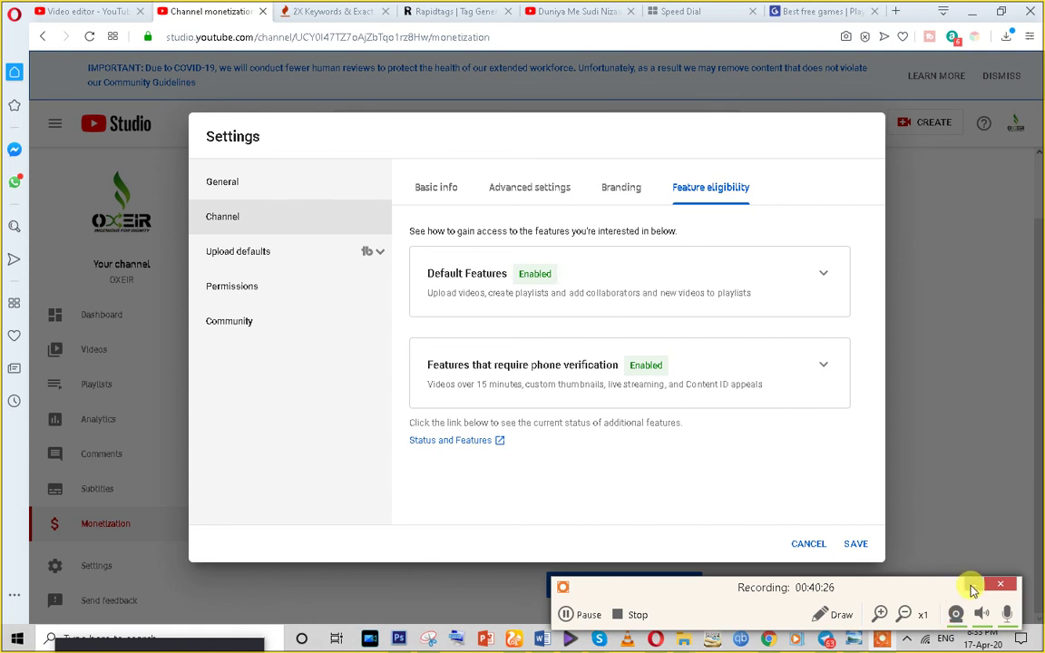
left_click(973, 586)
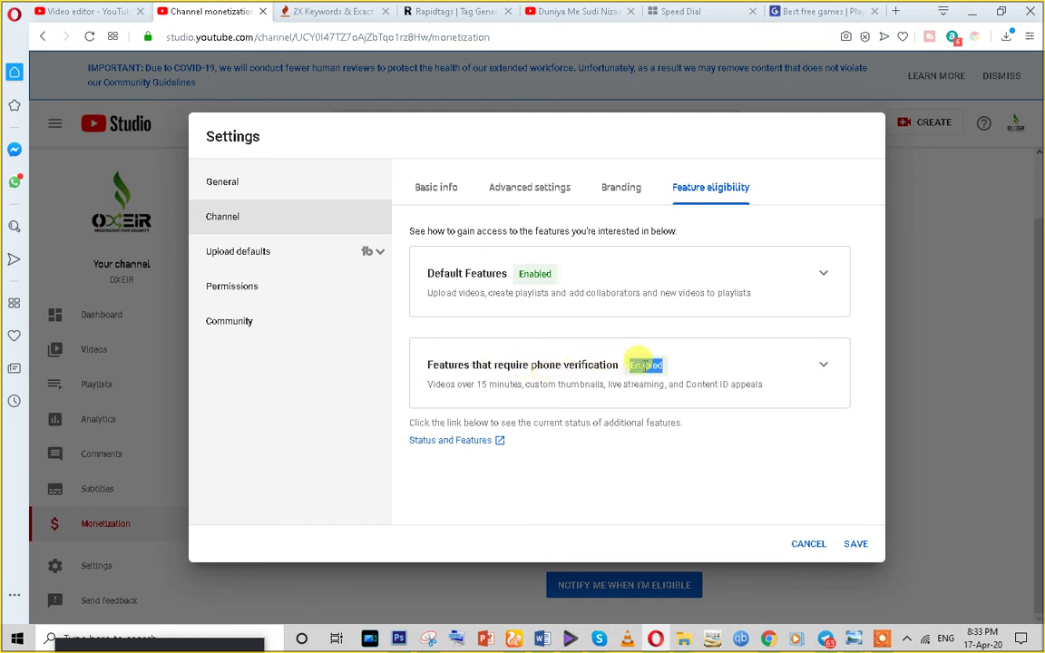
Read which features require phone verification, including long videos, custom thumbnails, live streaming and Content ID appeals
double_click(511, 363)
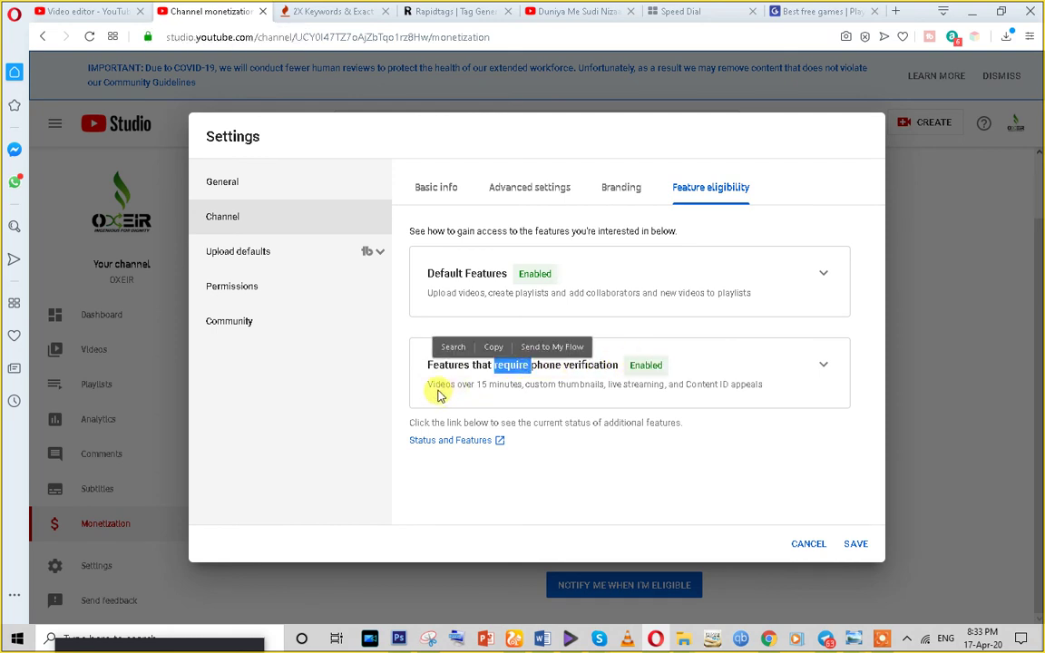
left_click(436, 389)
left_click_drag(432, 386, 739, 384)
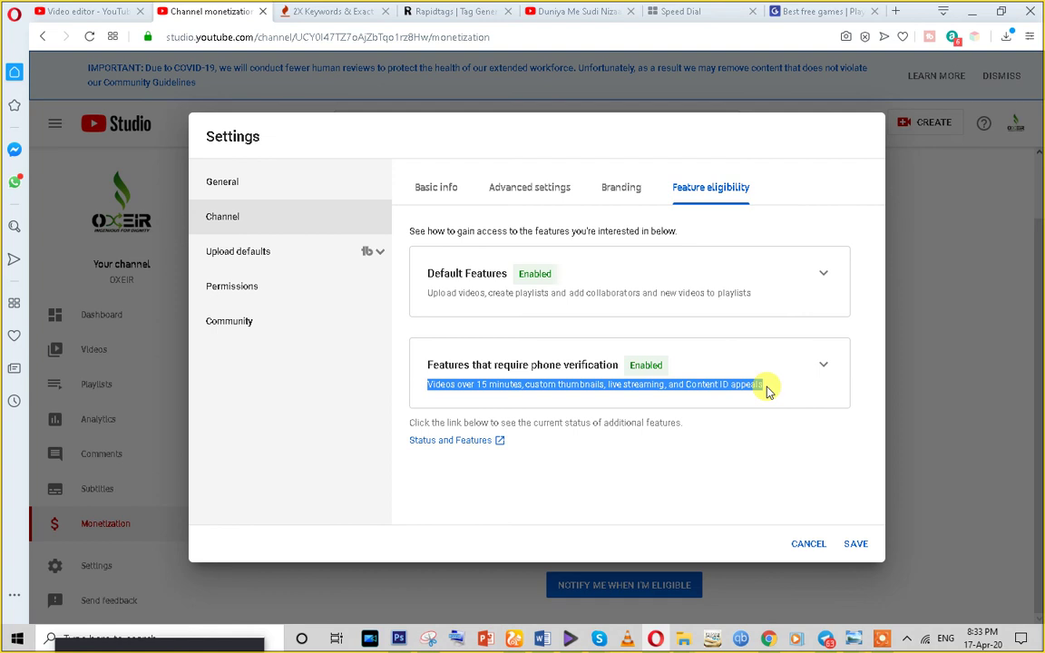
left_click(618, 384)
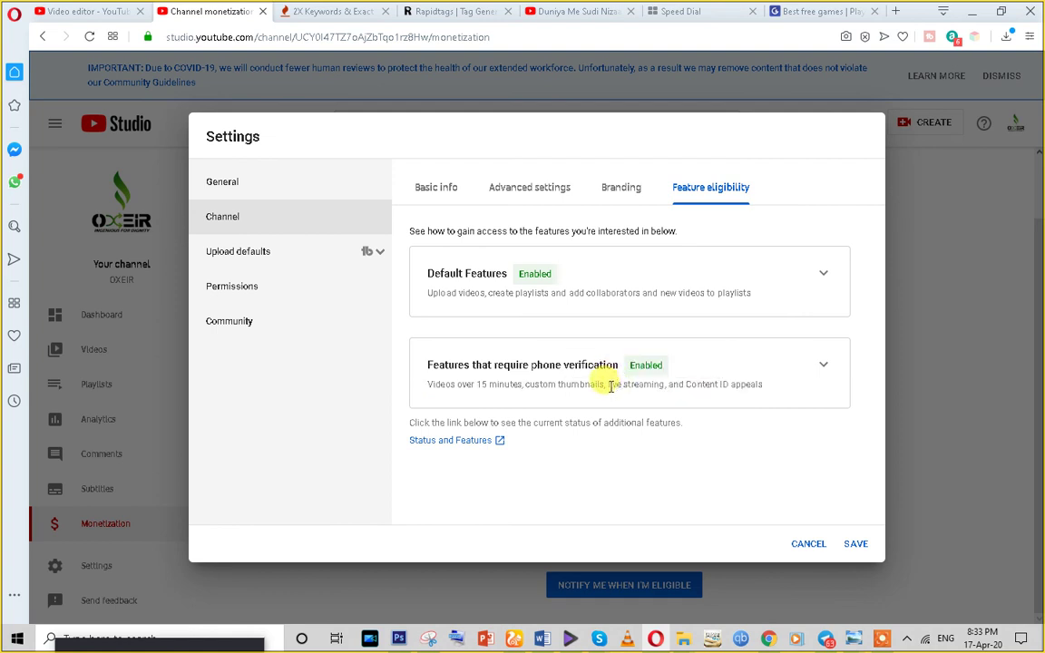
left_click_drag(607, 384, 658, 382)
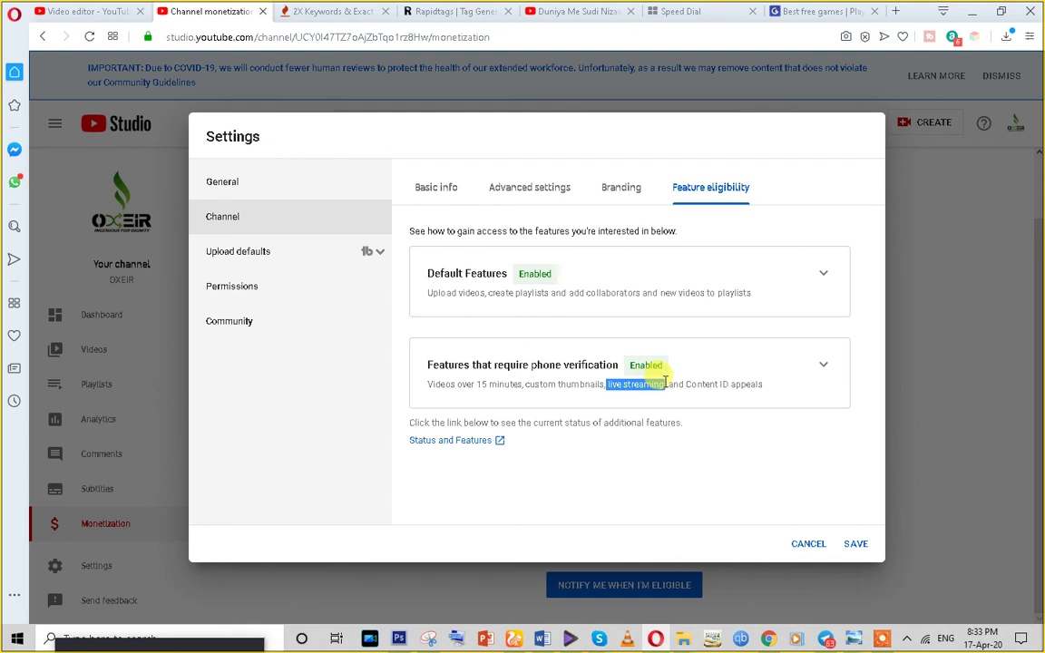
left_click_drag(665, 382, 760, 391)
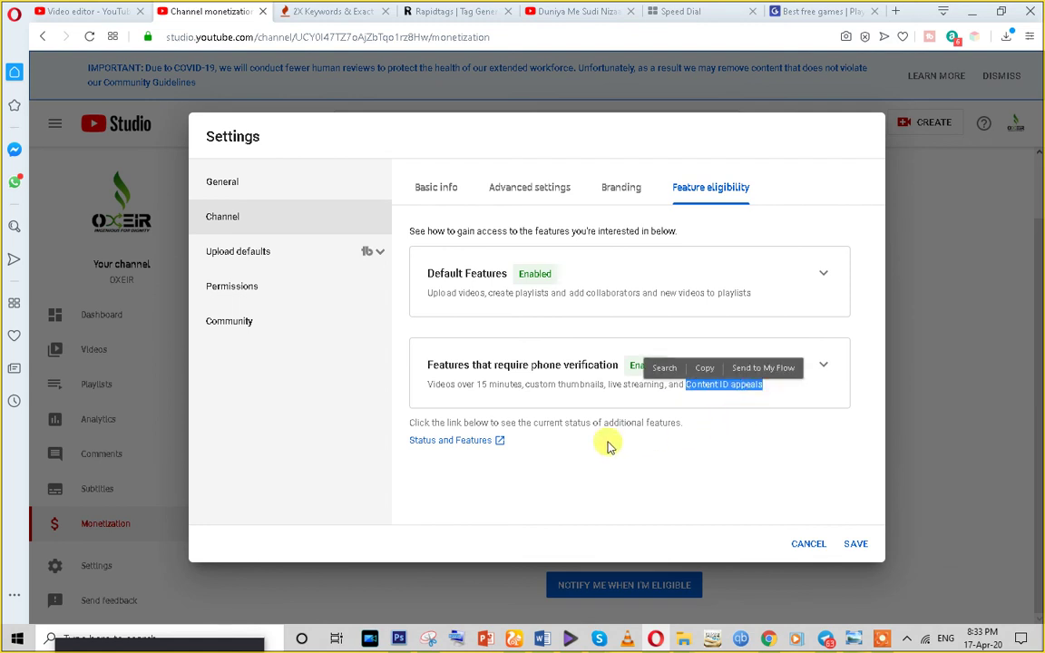
Open the channel's Status and Features page and examine its verification status, channel violations and feature availability
left_click(466, 443)
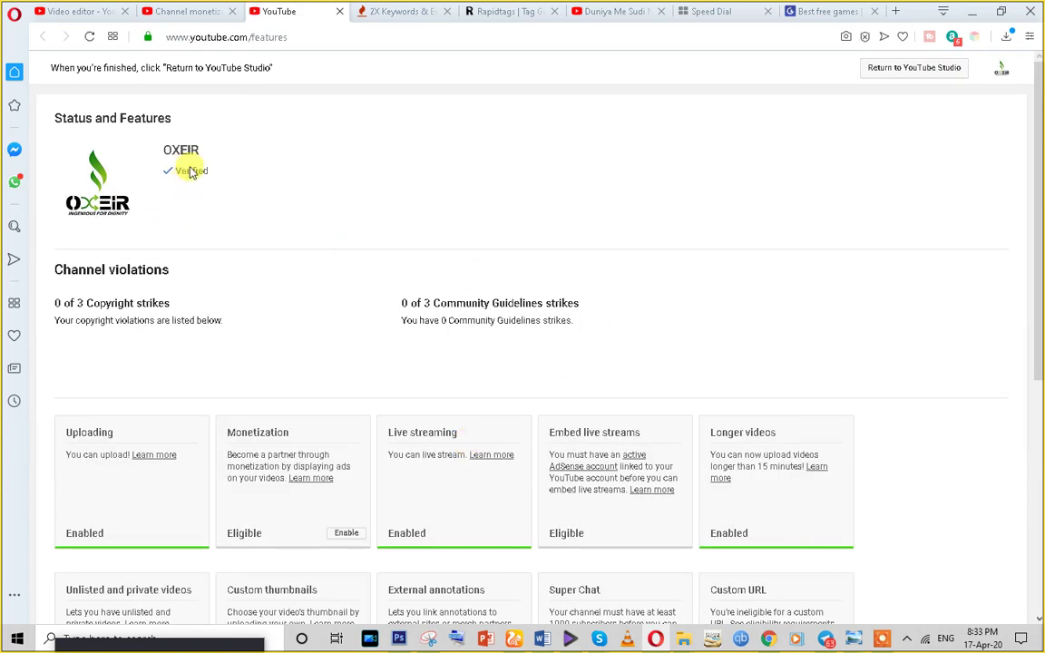
double_click(191, 172)
left_click(272, 186)
left_click(186, 13)
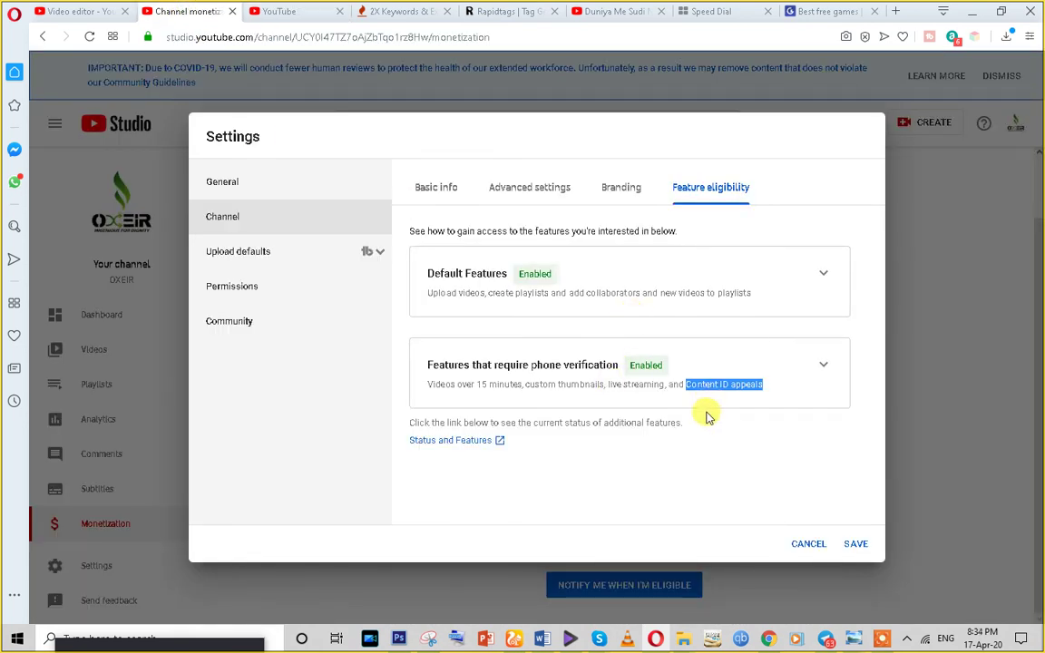
left_click(713, 457)
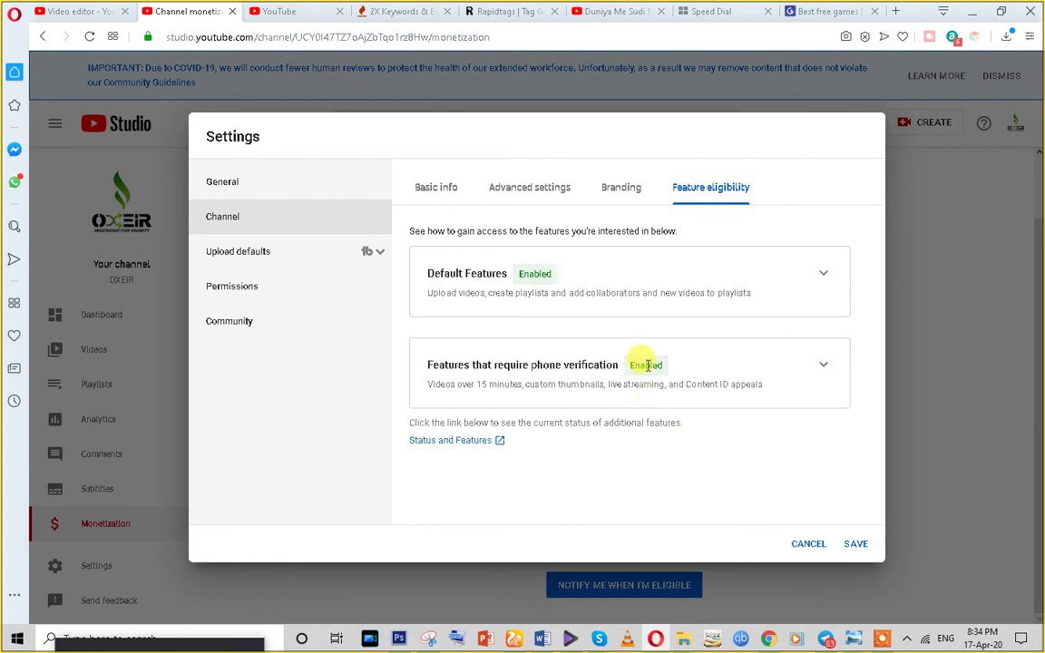
left_click(284, 6)
scroll(502, 385, "down", 5)
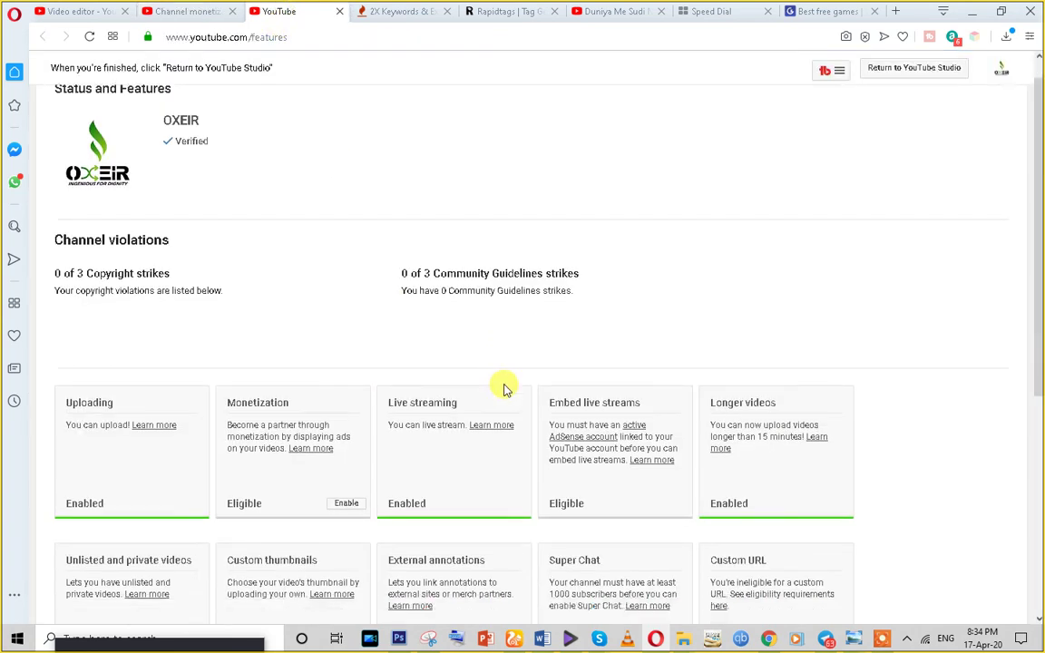
Review the copyright and Community Guidelines strikes in the channel violations section of the Status and Features page
scroll(506, 388, "up", 3)
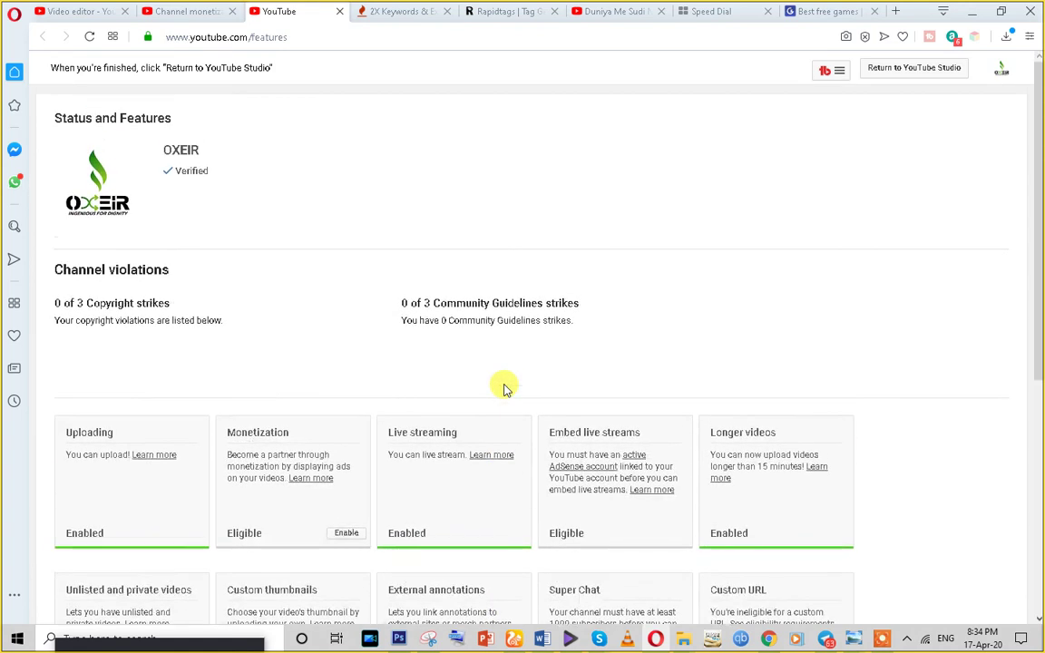
left_click_drag(53, 269, 215, 281)
left_click(144, 300)
triple_click(495, 313)
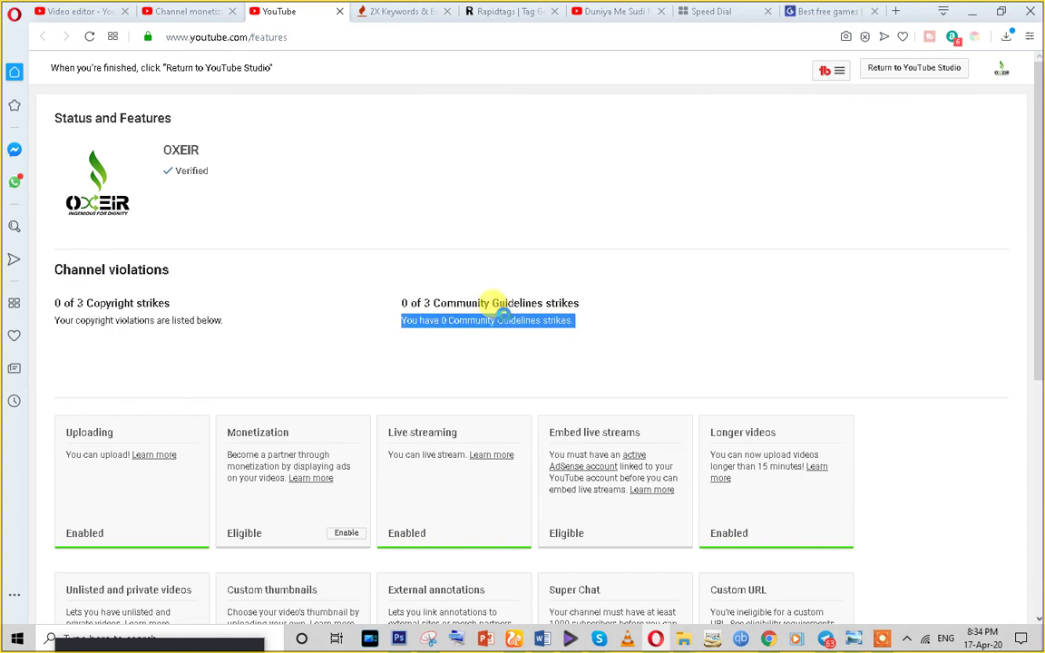
Look through the feature cards and examine the eligibility of Content ID appeals, Channel memberships and Super Stickers
scroll(190, 448, "down", 1)
scroll(191, 447, "down", 2)
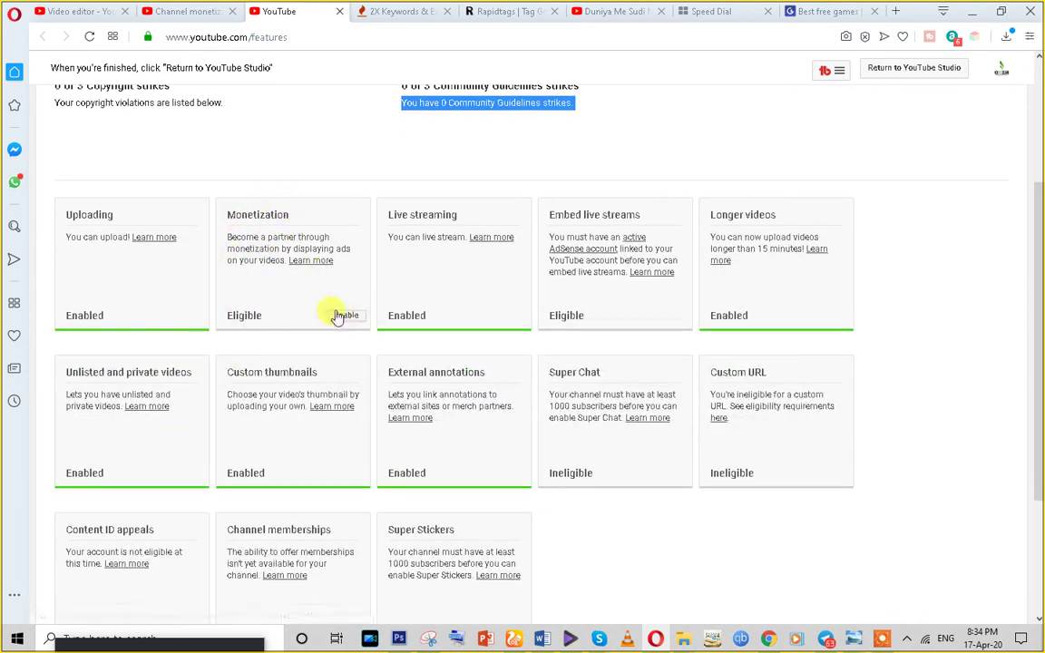
scroll(303, 356, "down", 2)
double_click(82, 385)
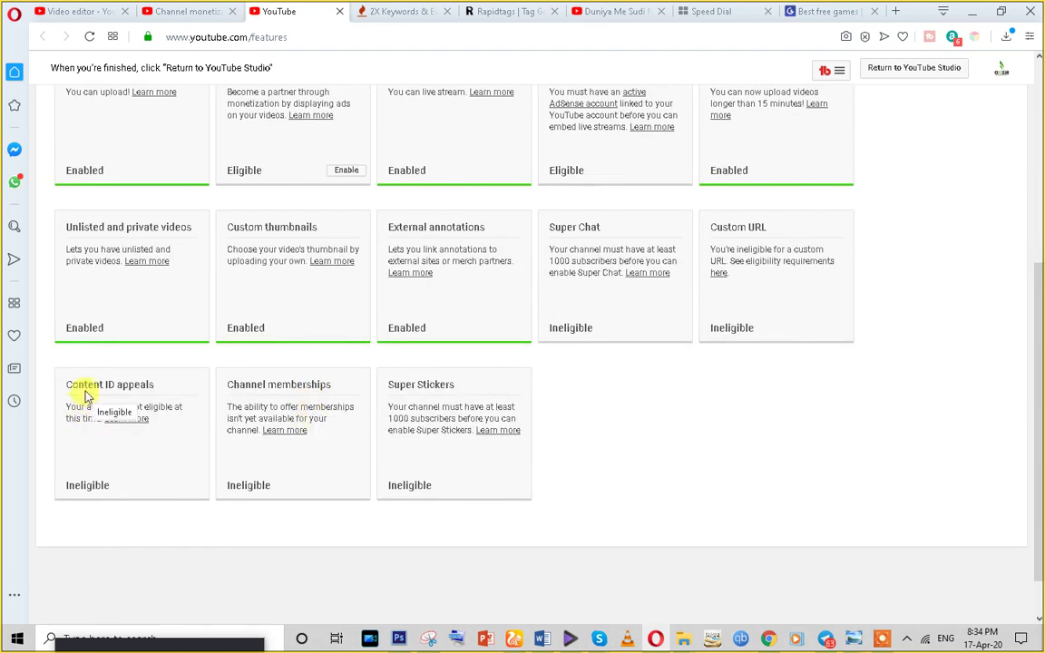
left_click(88, 385)
triple_click(276, 385)
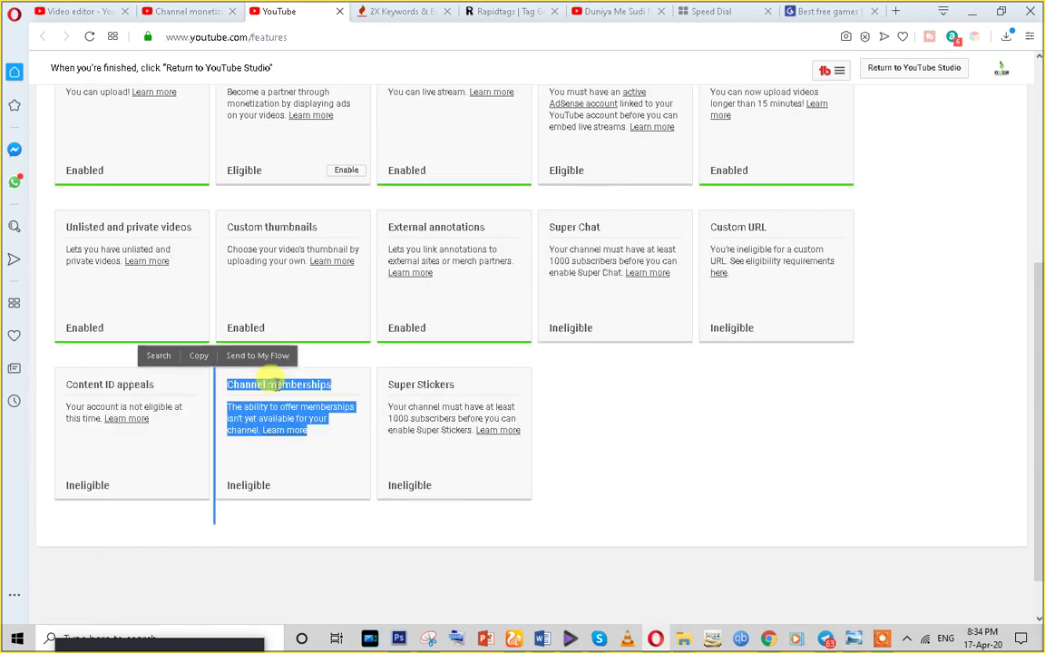
double_click(431, 384)
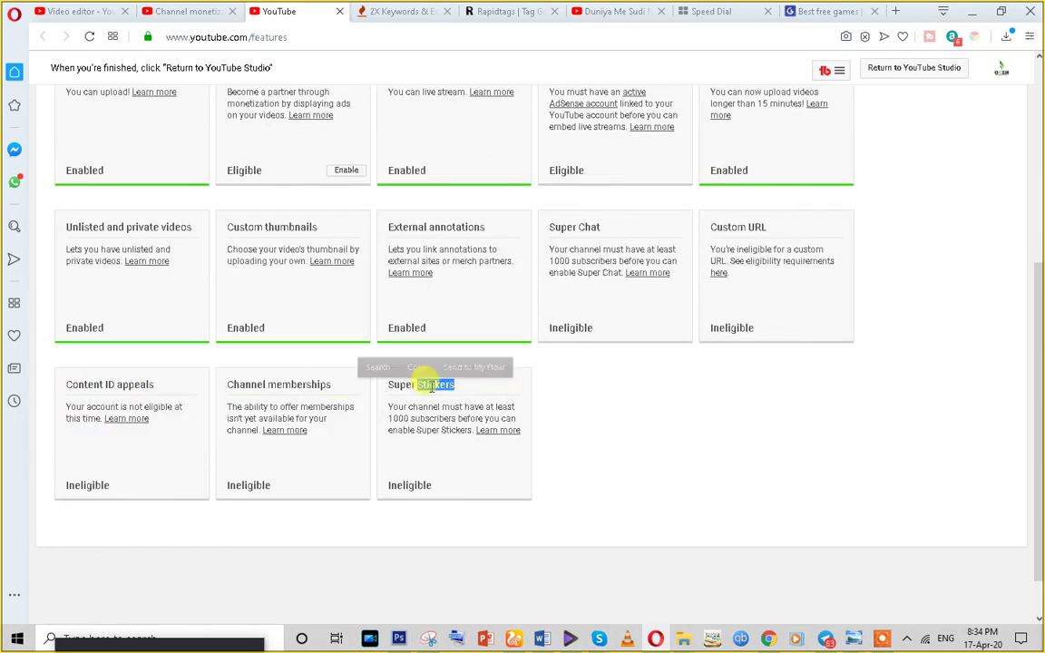
triple_click(275, 385)
left_click(307, 479)
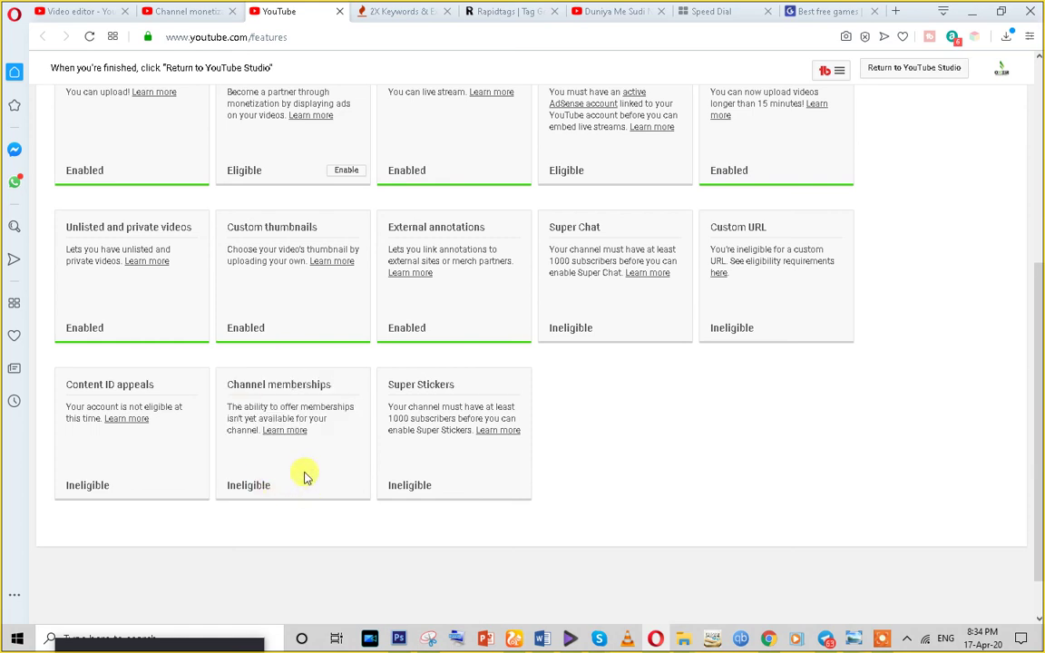
Examine the Custom URL and Super Chat eligibility cards and look over the channel's remaining features
scroll(305, 479, "up", 1)
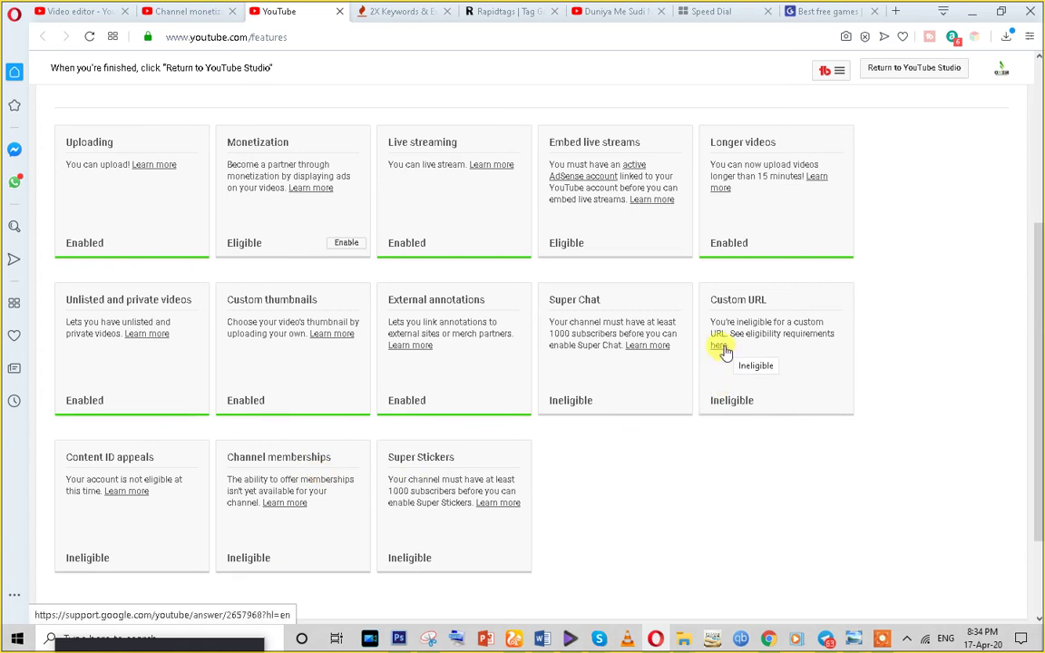
double_click(561, 299)
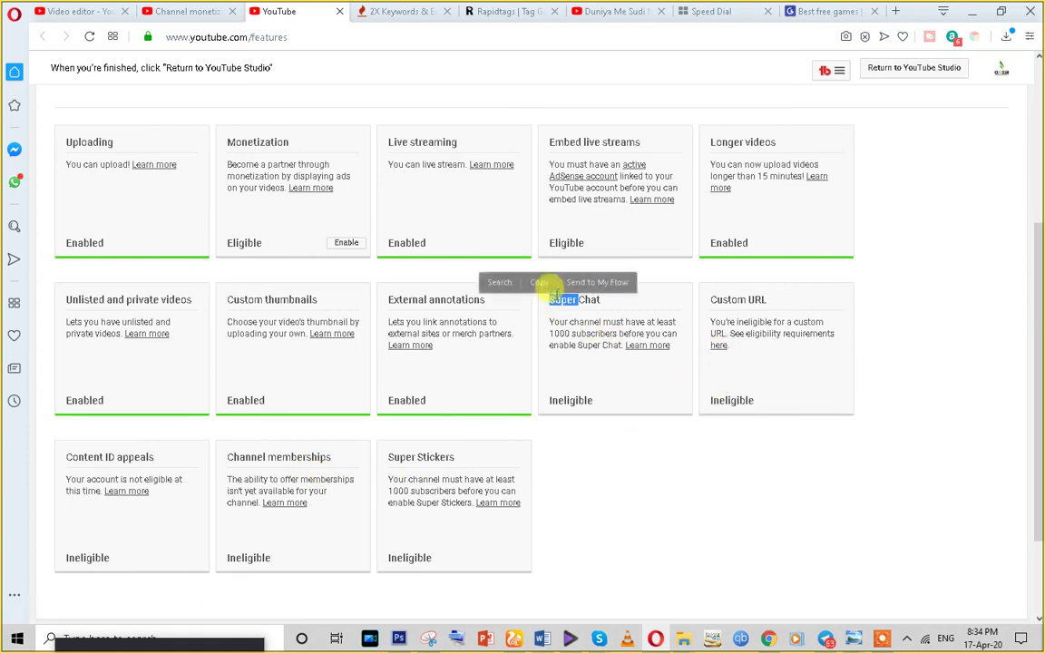
scroll(536, 433, "up", 1)
scroll(636, 425, "up", 2)
scroll(363, 407, "down", 2)
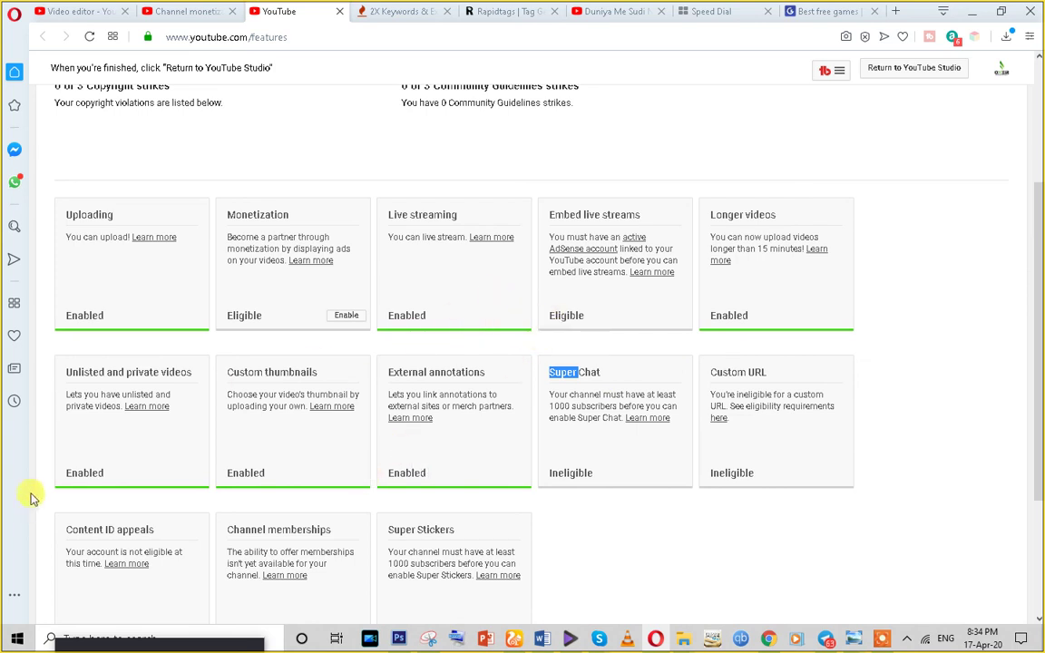
Return to the Studio settings and view the upload defaults, followed by the keywords in the channel's basic info
left_click(179, 7)
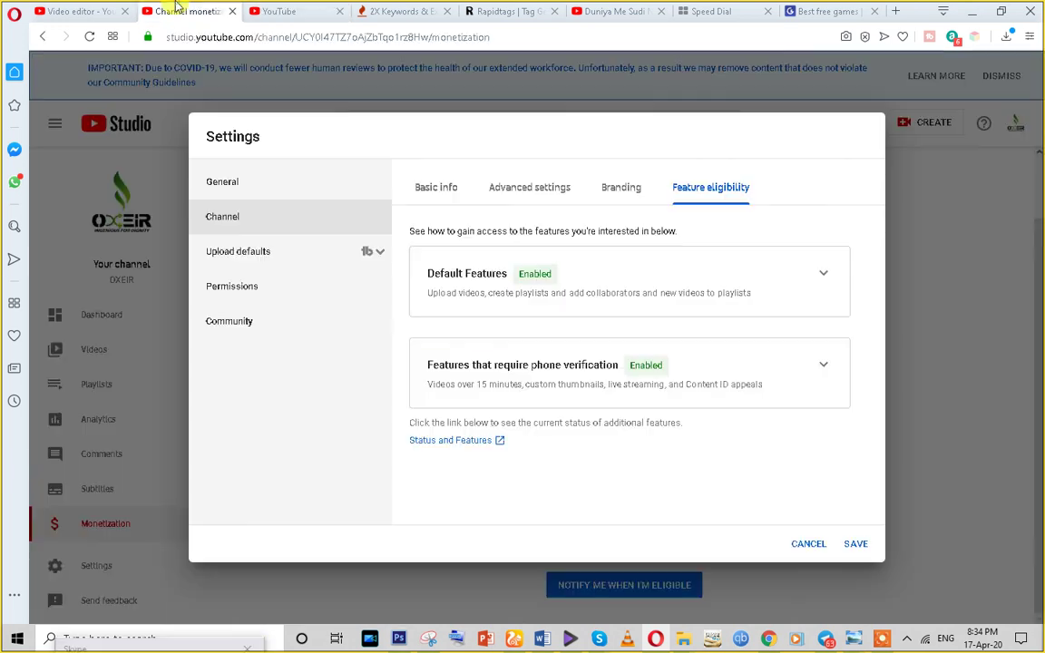
left_click(264, 258)
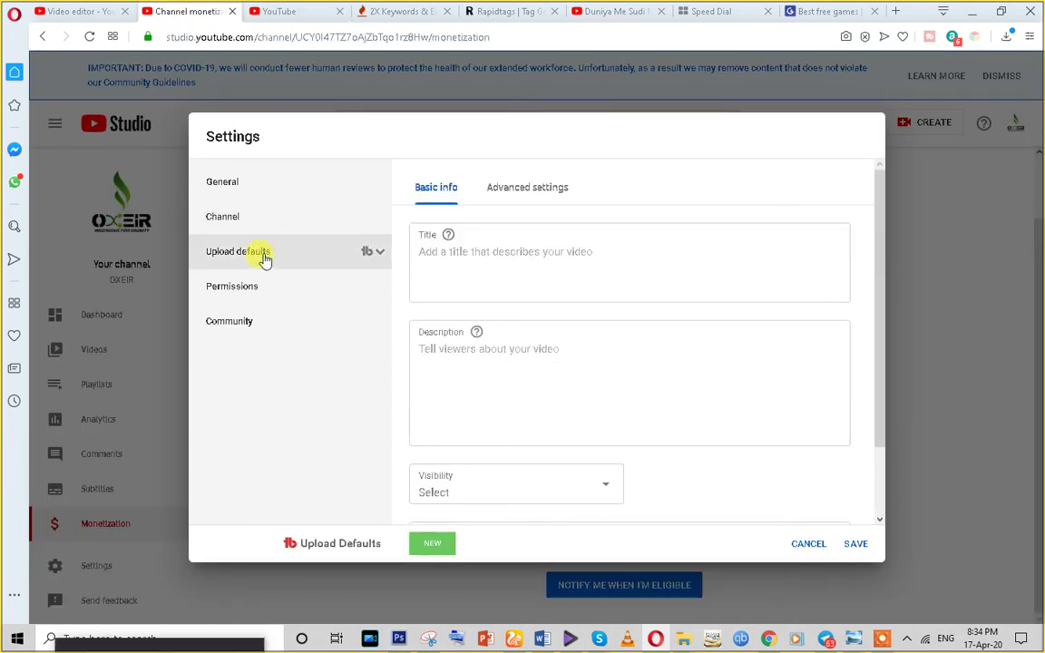
left_click(480, 350)
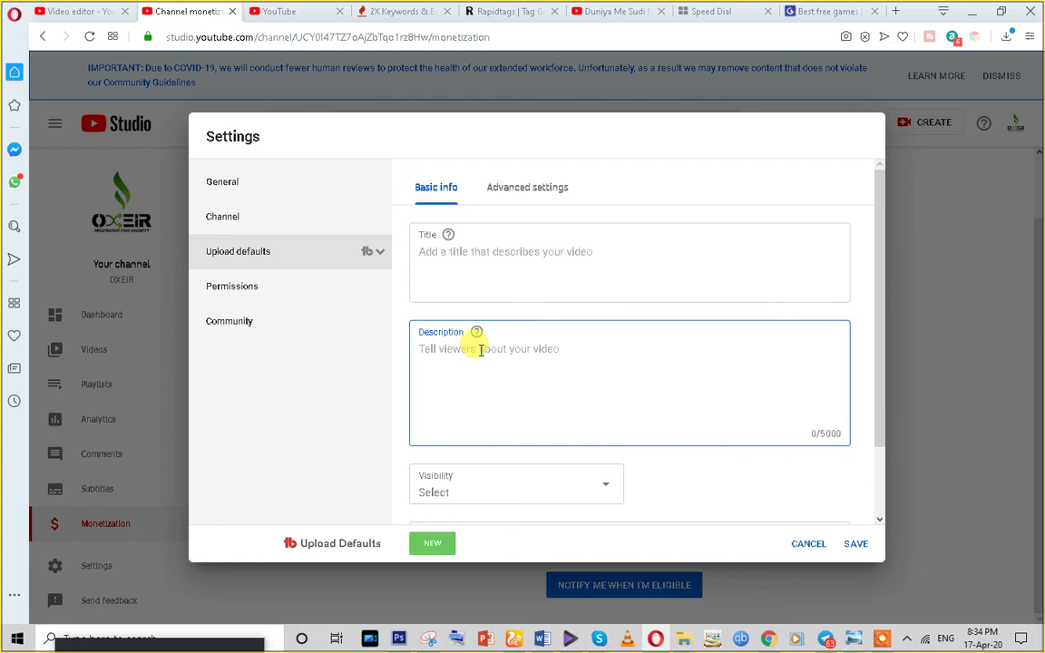
left_click(225, 221)
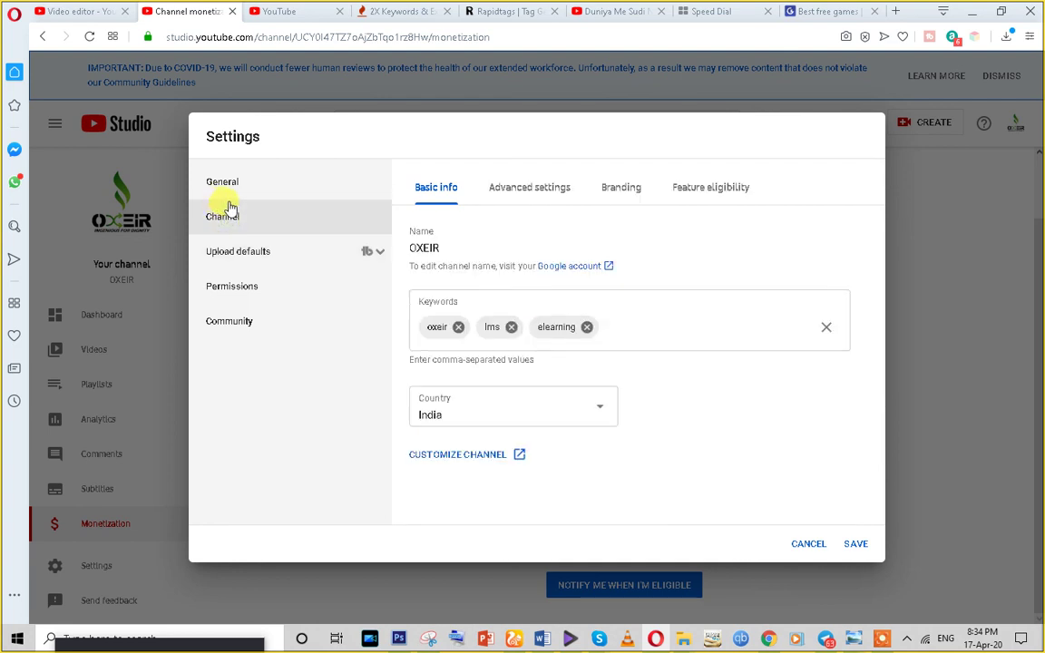
double_click(443, 300)
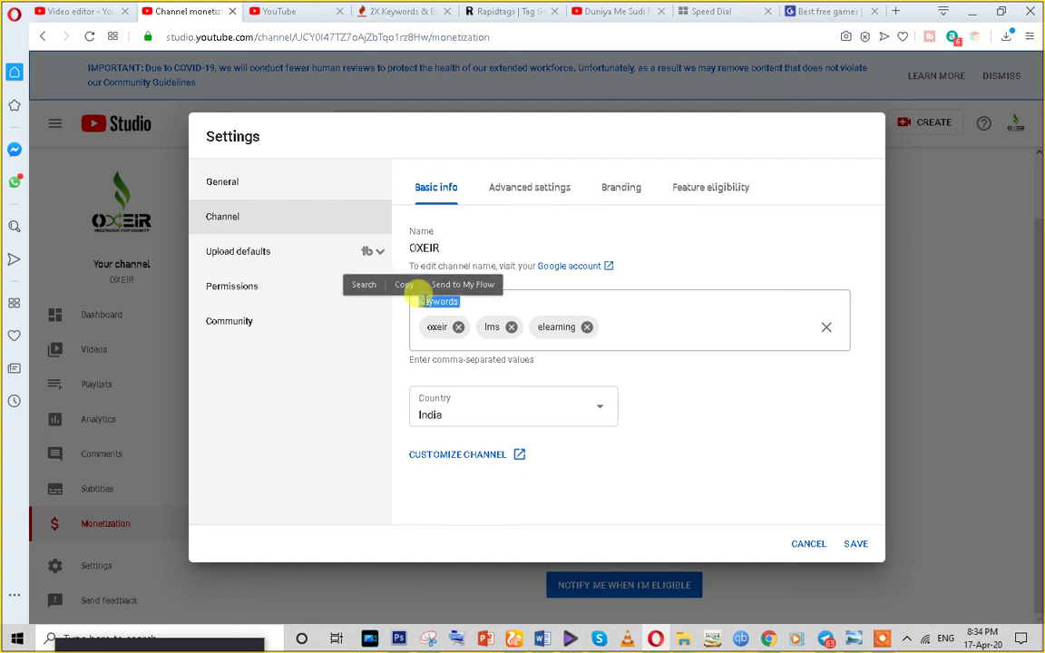
Look over the title, description, visibility and tags fields in the basic info of the upload defaults
left_click(247, 264)
scroll(490, 368, "down", 2)
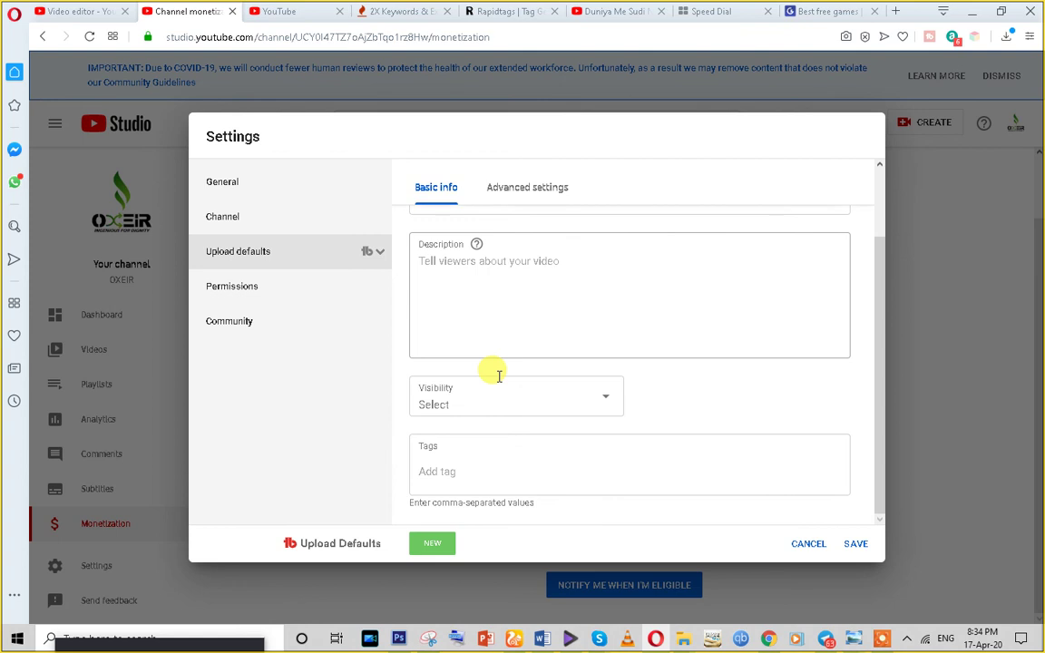
left_click(458, 472)
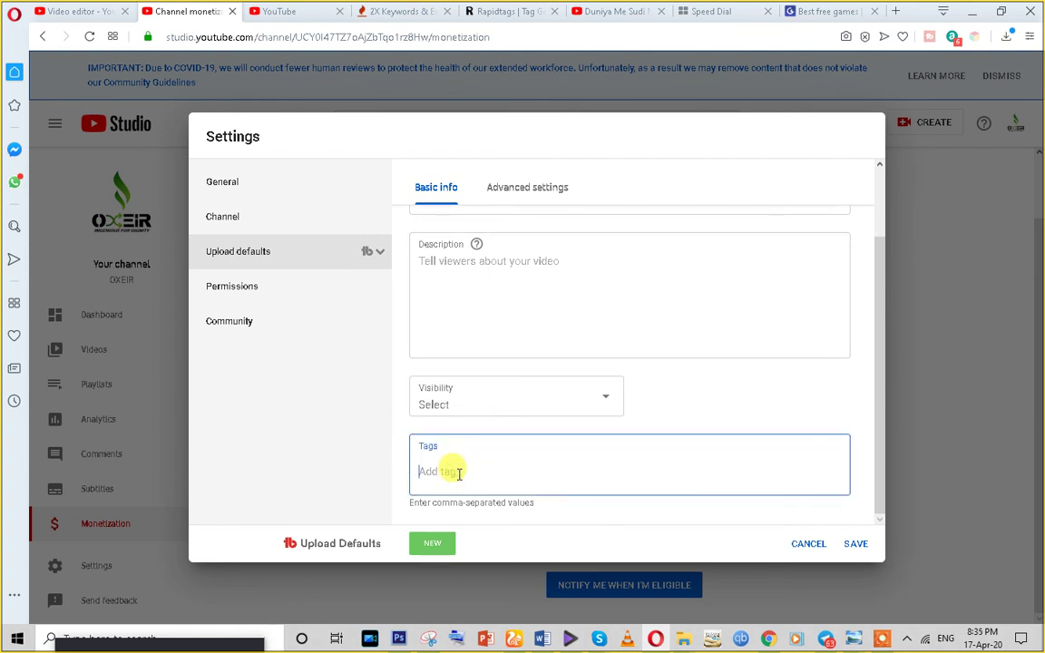
left_click(440, 471)
left_click(451, 295)
scroll(450, 290, "up", 2)
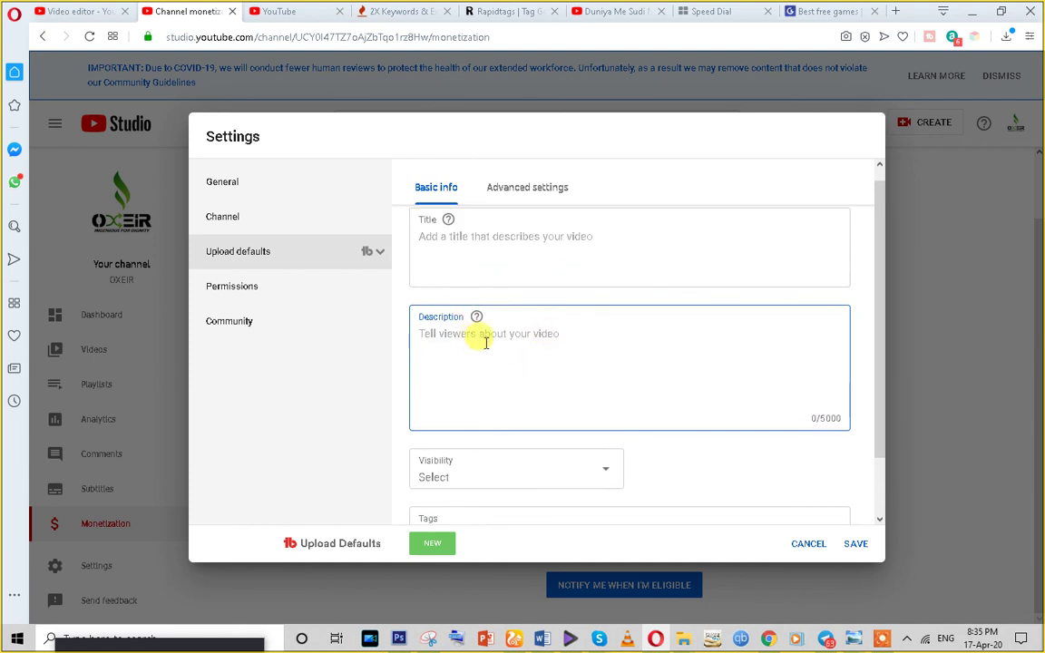
scroll(462, 365, "down", 2)
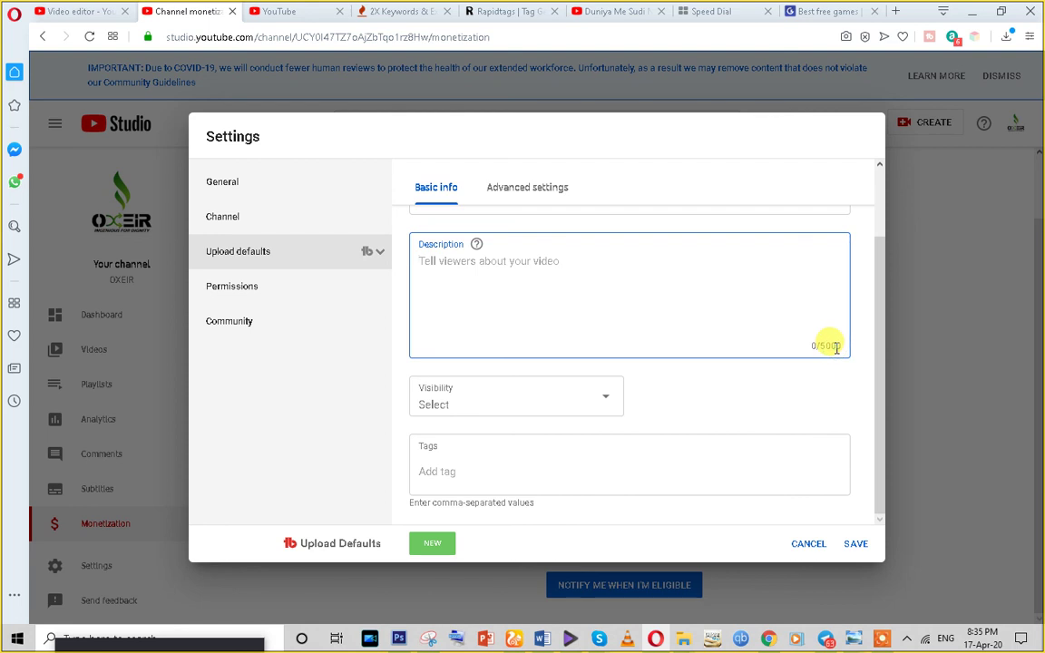
Open the channel's Brand Account details from the permissions settings and read the options for changing roles, inviting and removing users
left_click(248, 295)
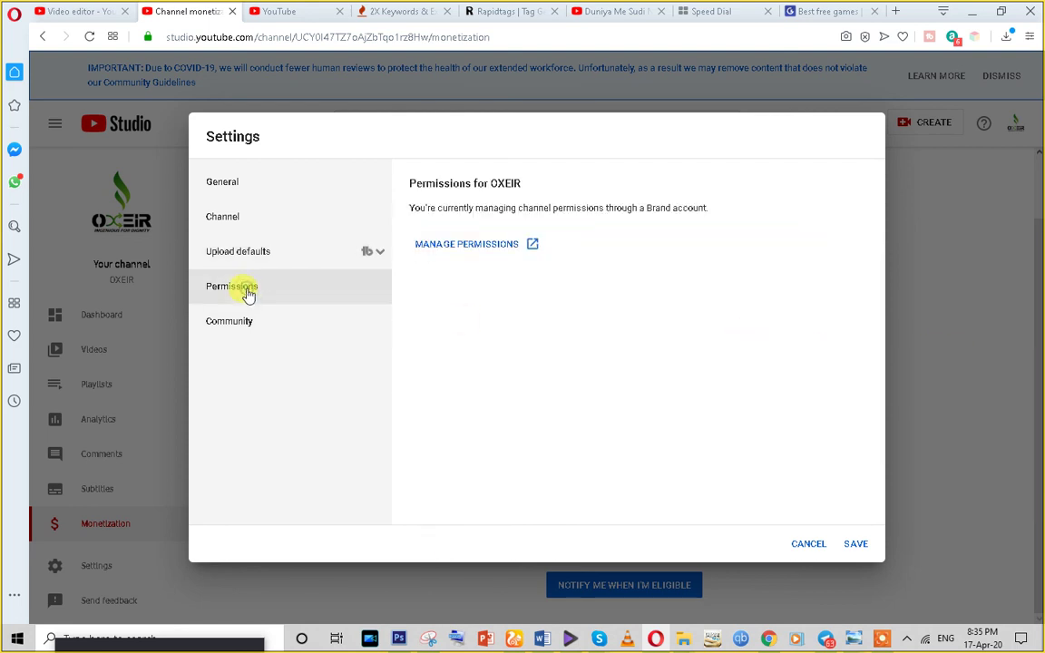
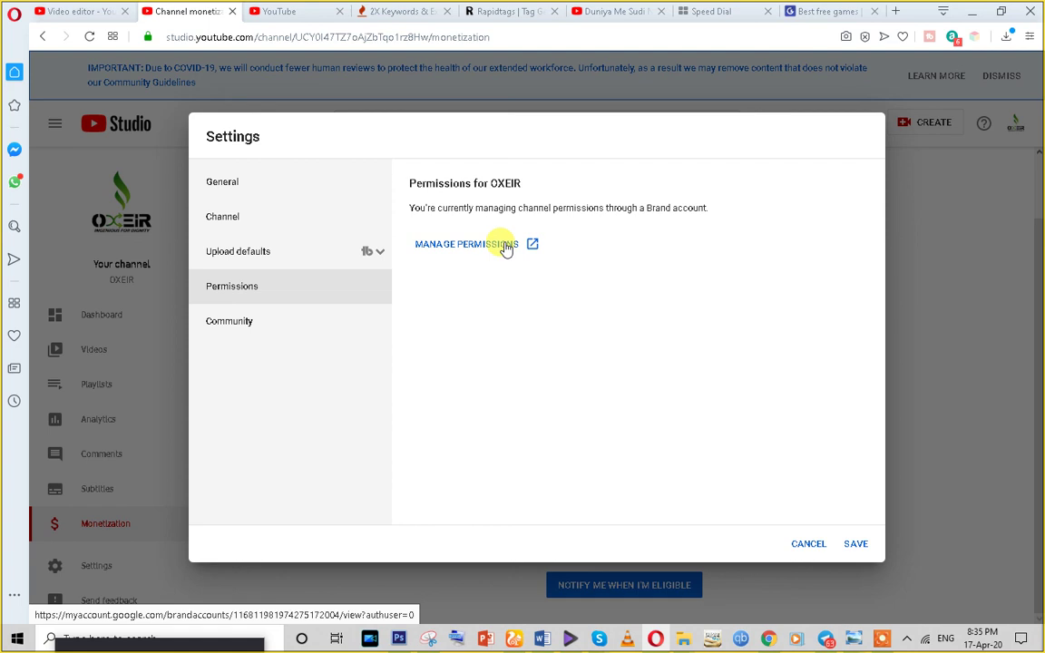
left_click(506, 248)
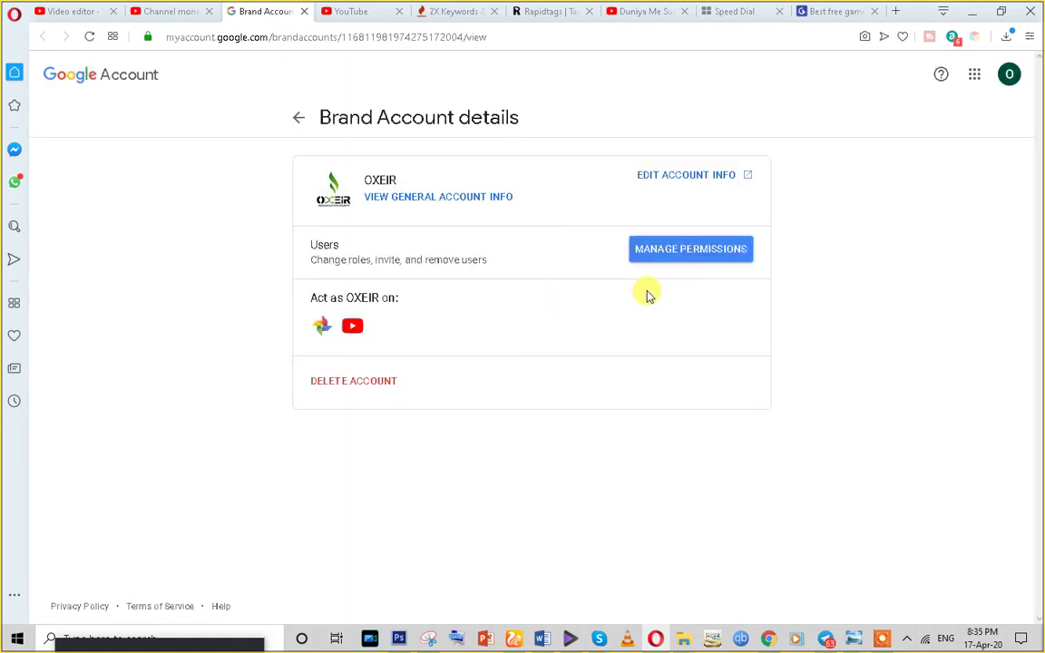
left_click(711, 251)
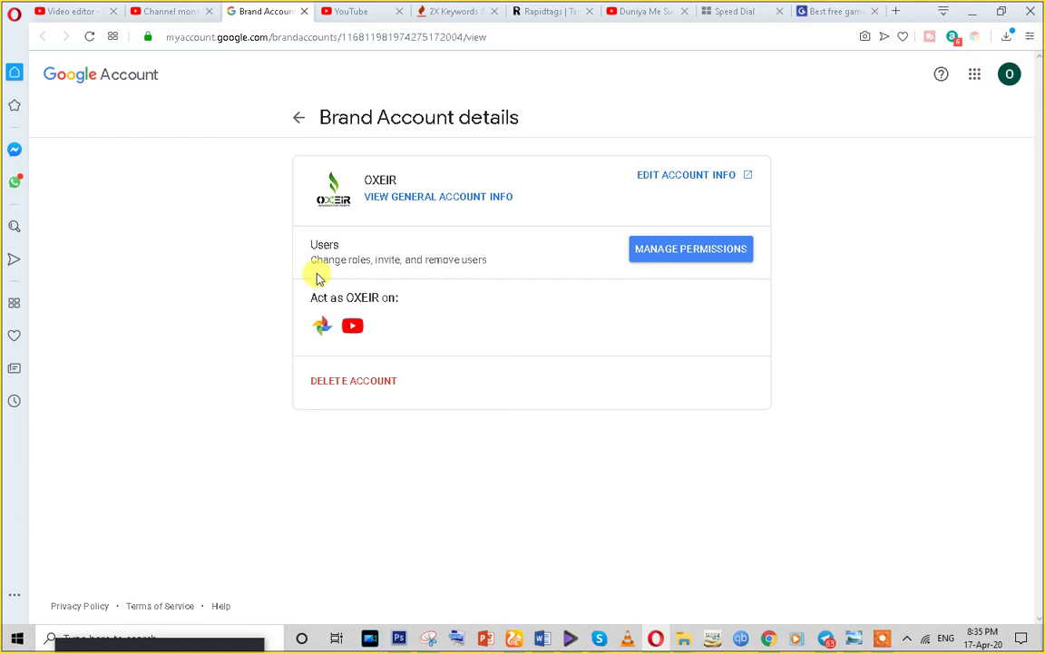
left_click_drag(314, 262, 381, 264)
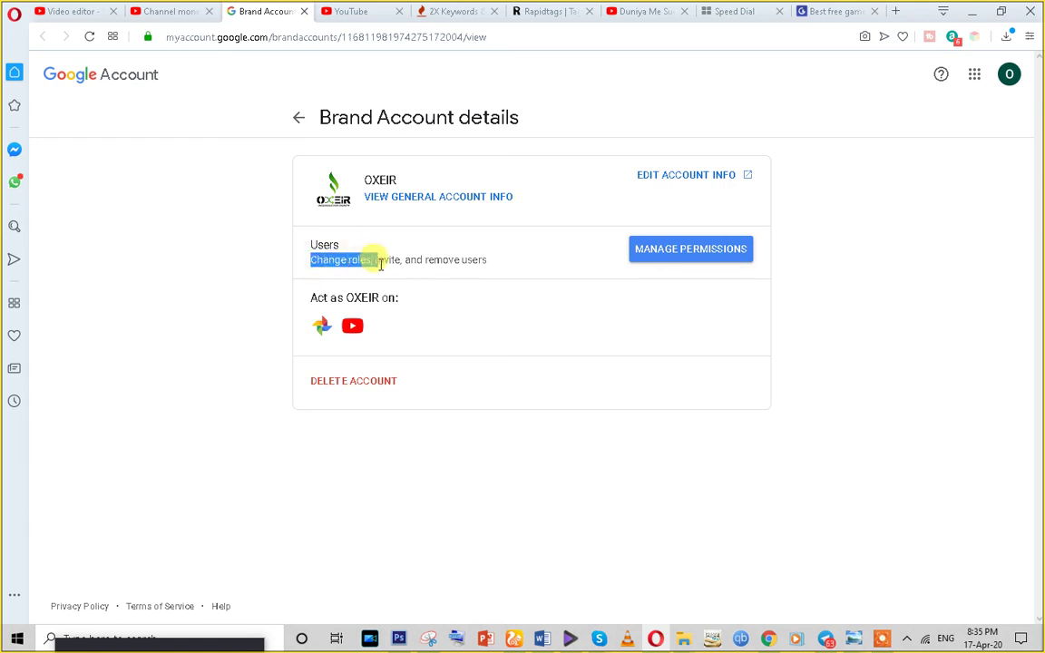
double_click(437, 261)
left_click(474, 263)
Open permission management for the OXEIR Brand Account and verify the identity with the account password
left_click(649, 257)
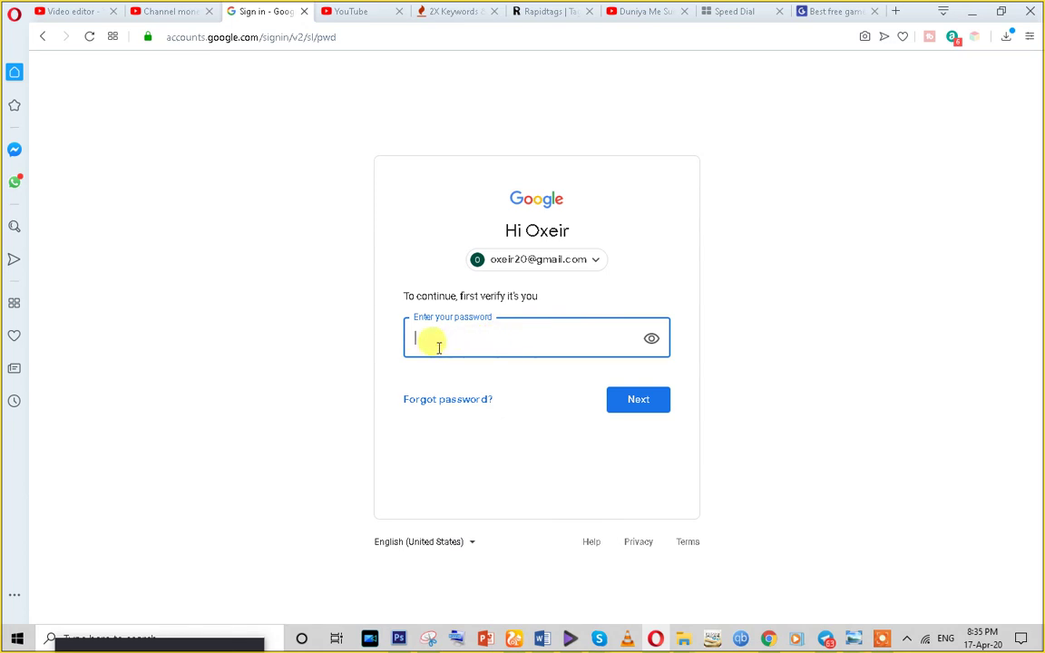
type("xxxxxxxxxx")
left_click(639, 408)
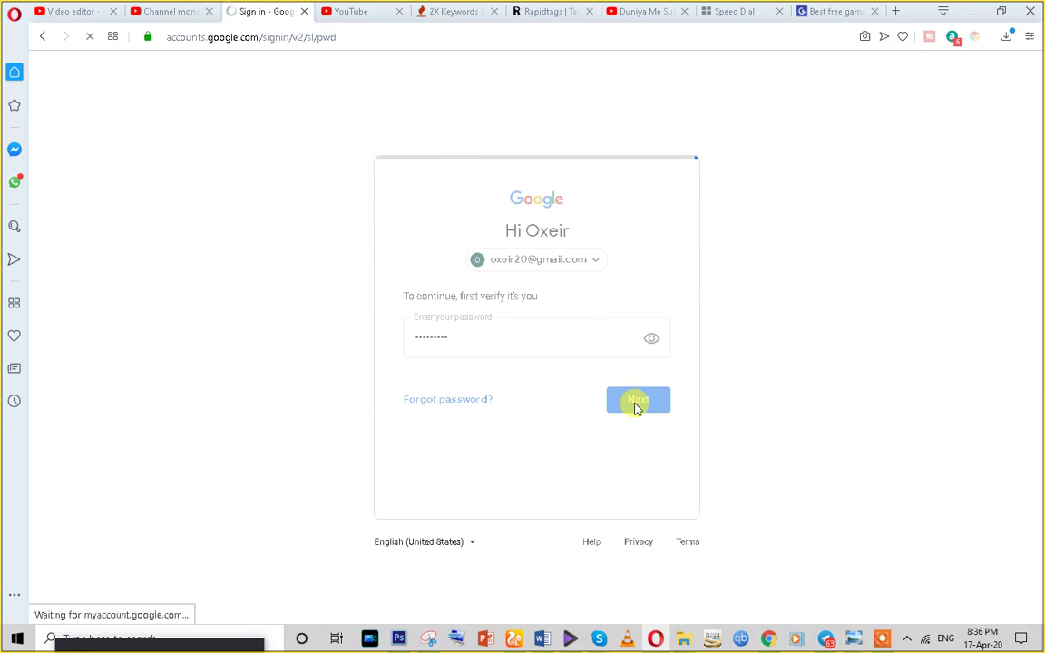
left_click(679, 276)
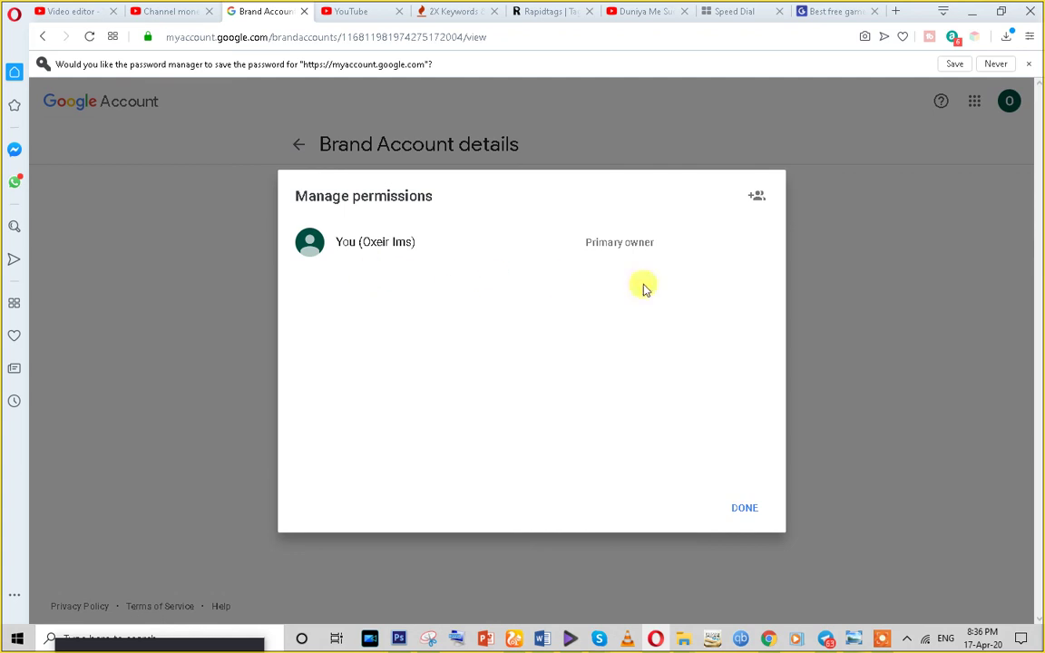
View the roles available for a new Brand Account user and cancel without inviting anyone
left_click(757, 197)
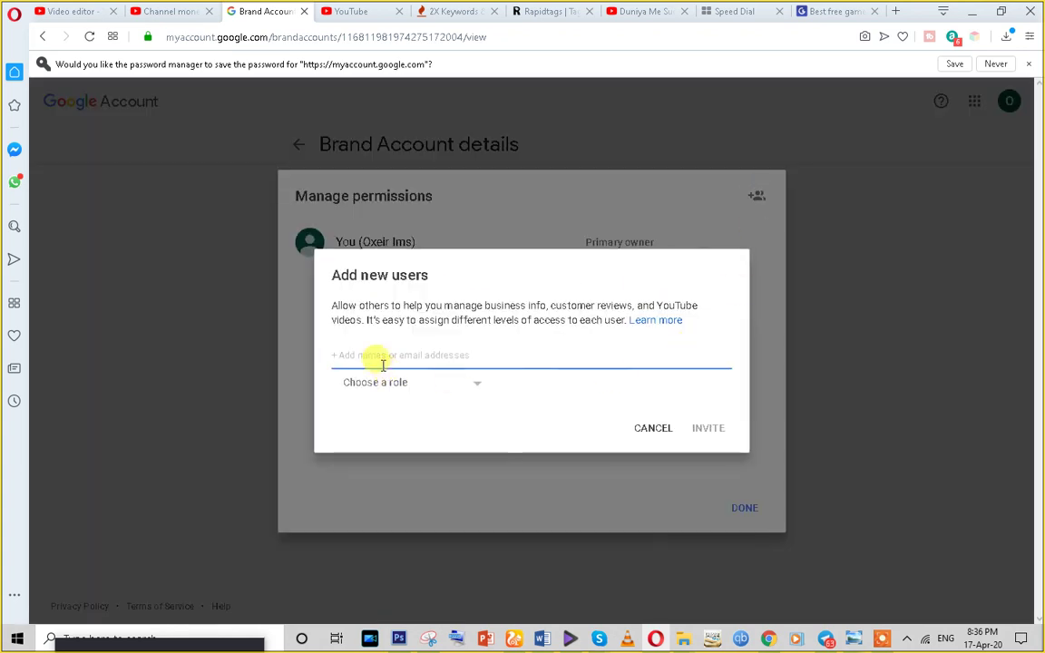
left_click(420, 388)
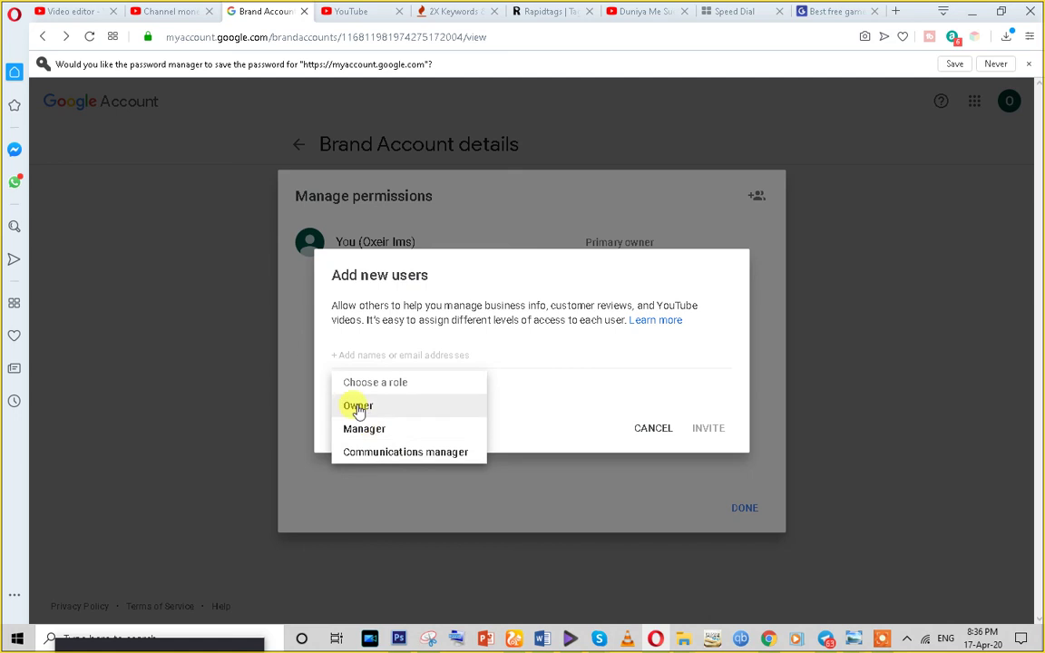
left_click(647, 438)
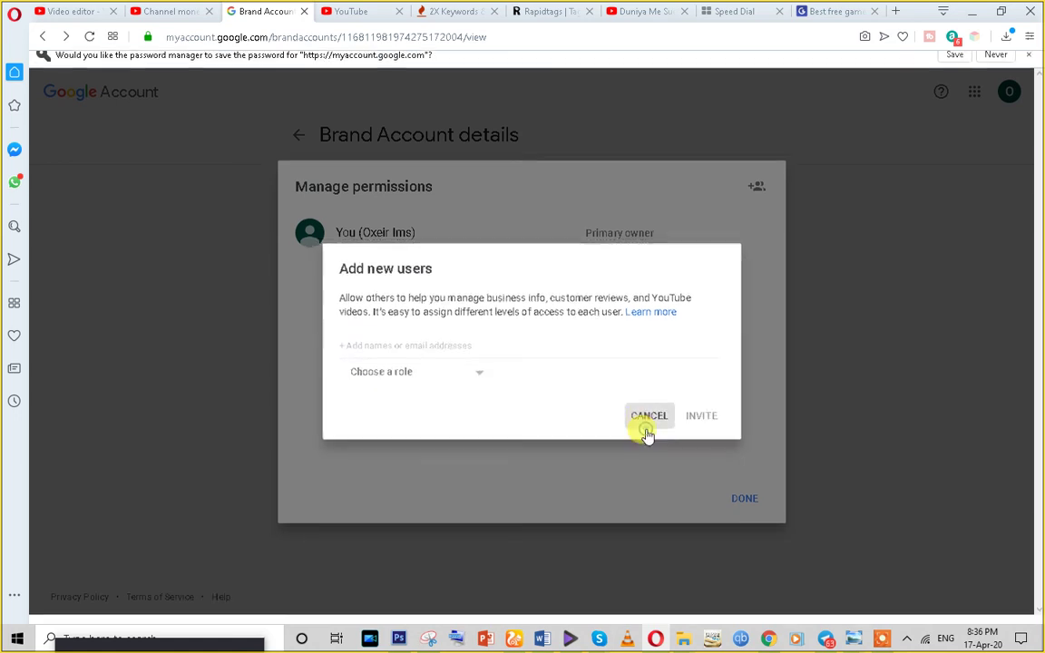
left_click(646, 433)
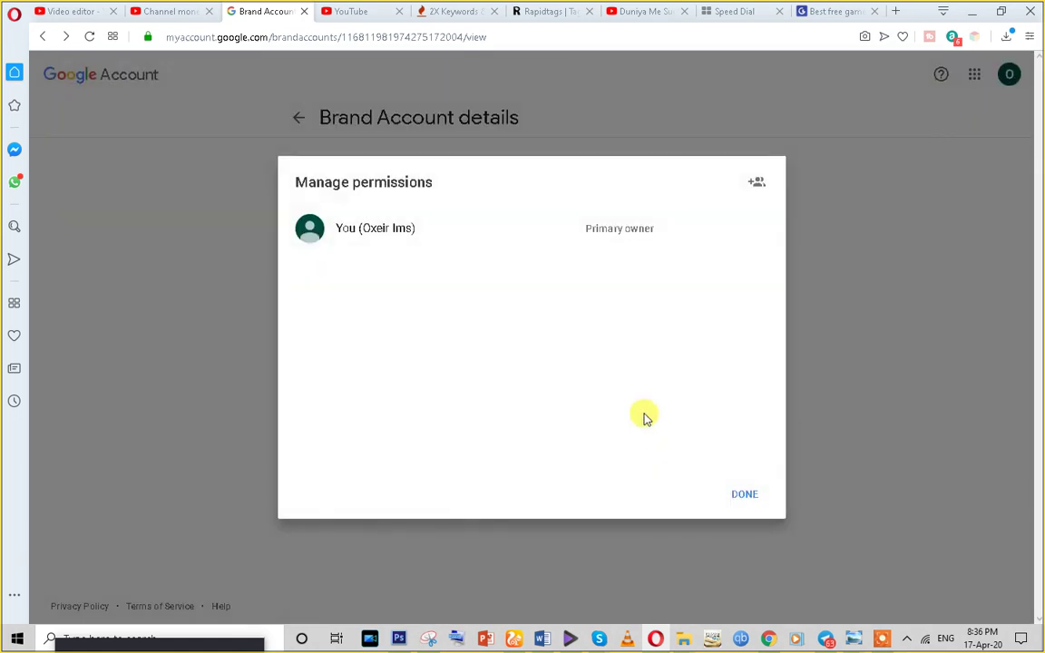
Check the Primary owner role, close permission management, view the Brand Accounts overview and return to the Studio settings
triple_click(623, 229)
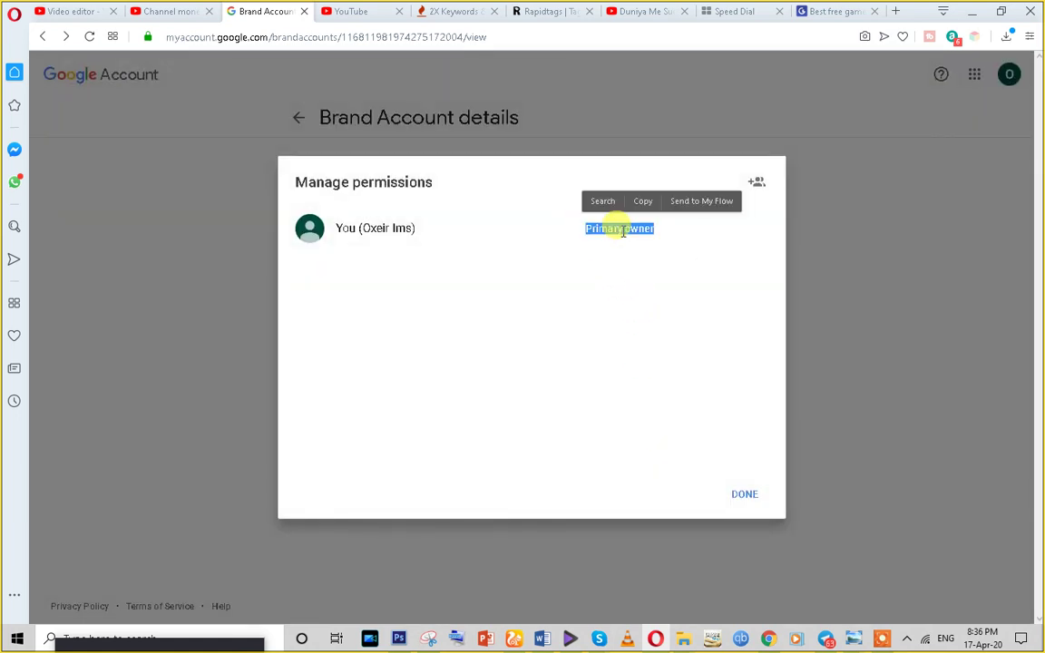
left_click(741, 498)
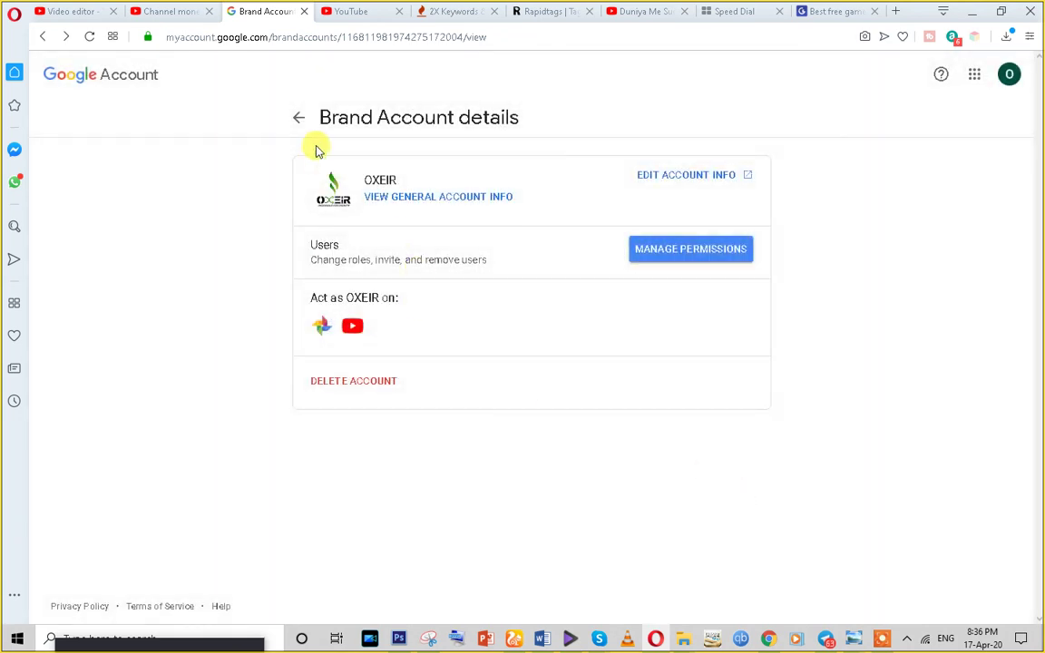
left_click(301, 120)
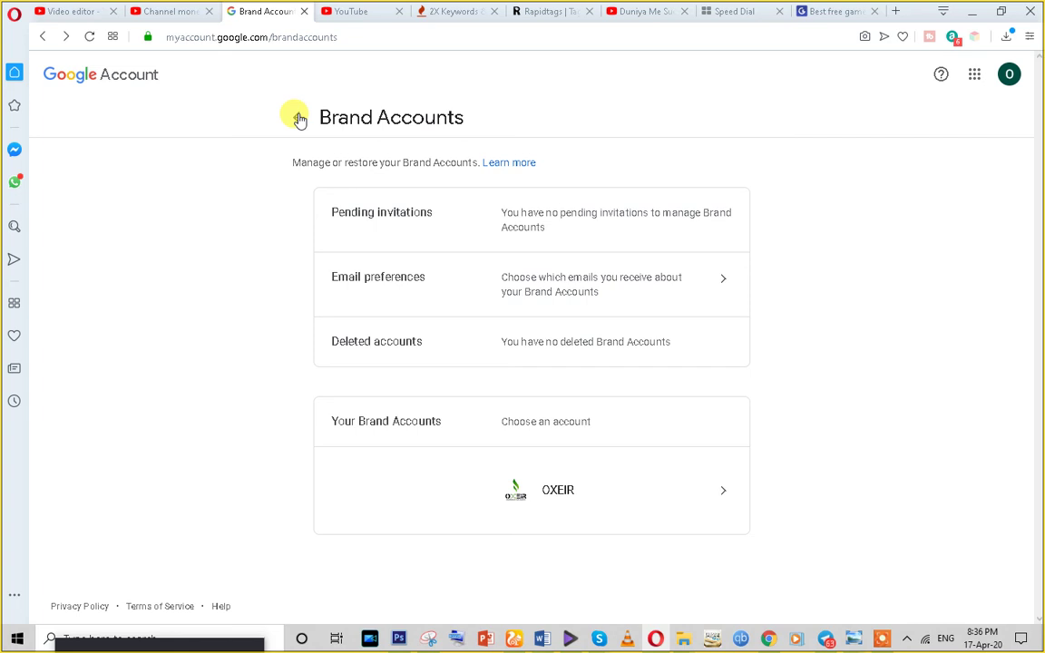
left_click(304, 12)
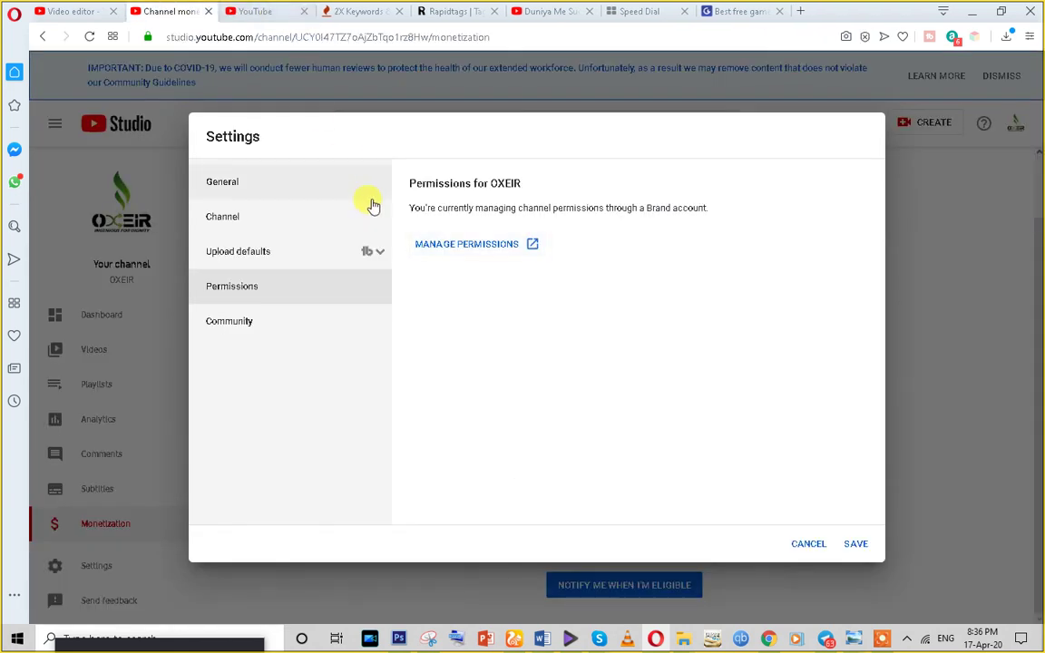
Open the Community settings and review the automated filter fields for moderators and approved users
left_click(231, 335)
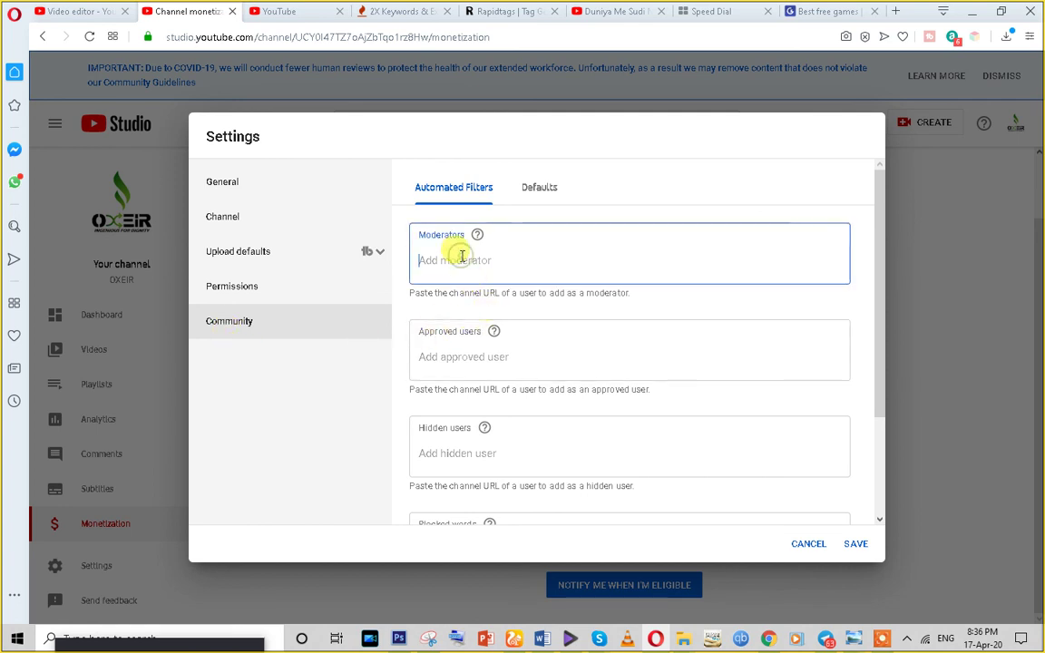
scroll(463, 272, "down", 2)
left_click(473, 413)
scroll(467, 408, "up", 2)
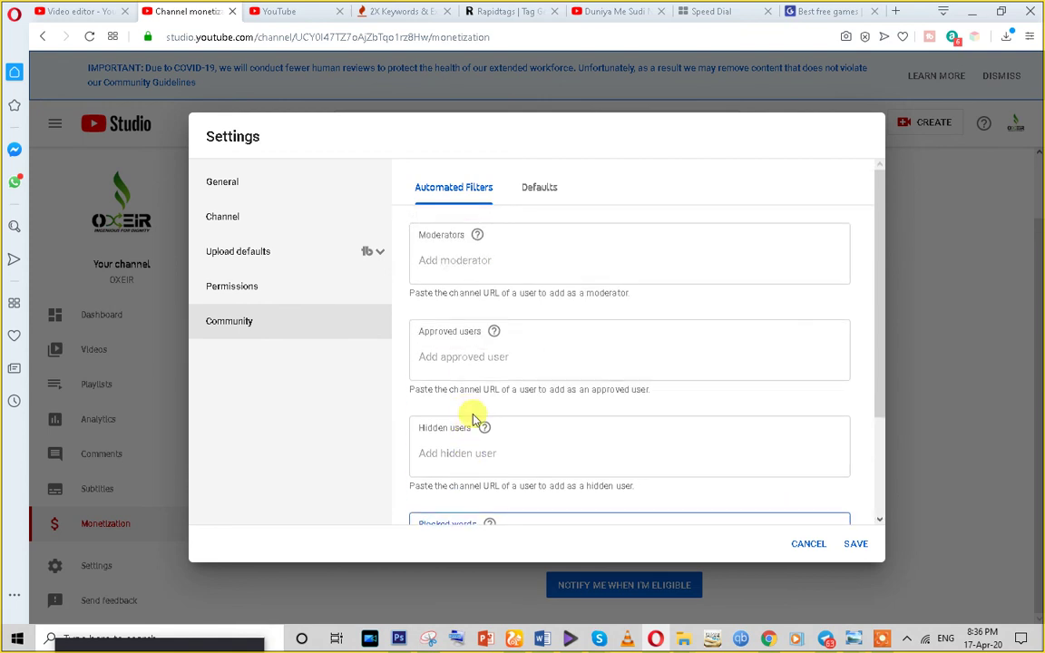
left_click(458, 356)
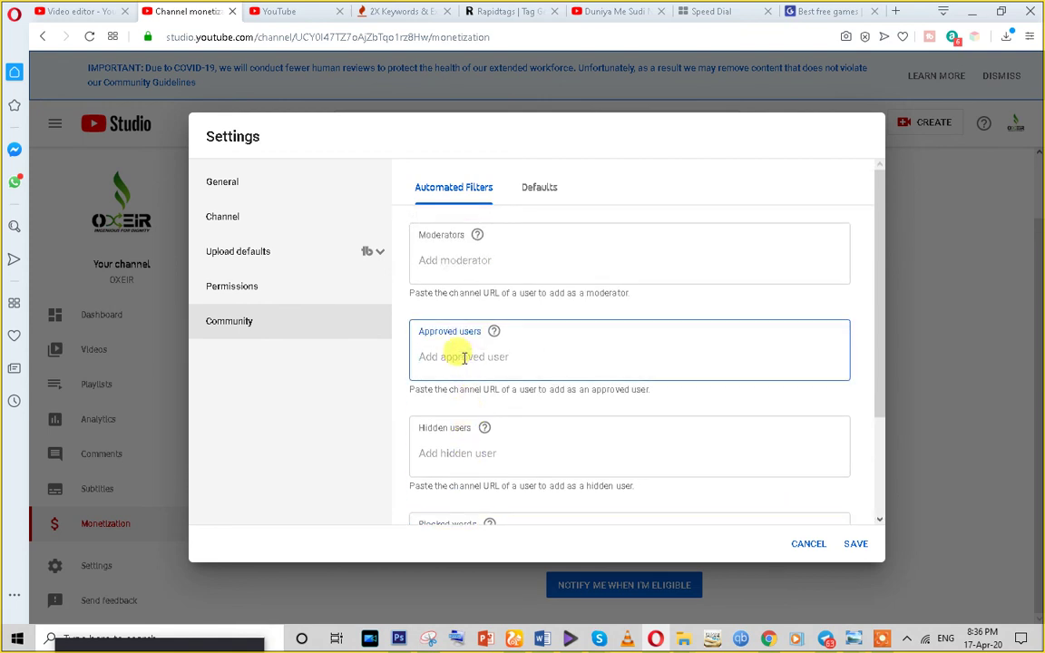
left_click(451, 260)
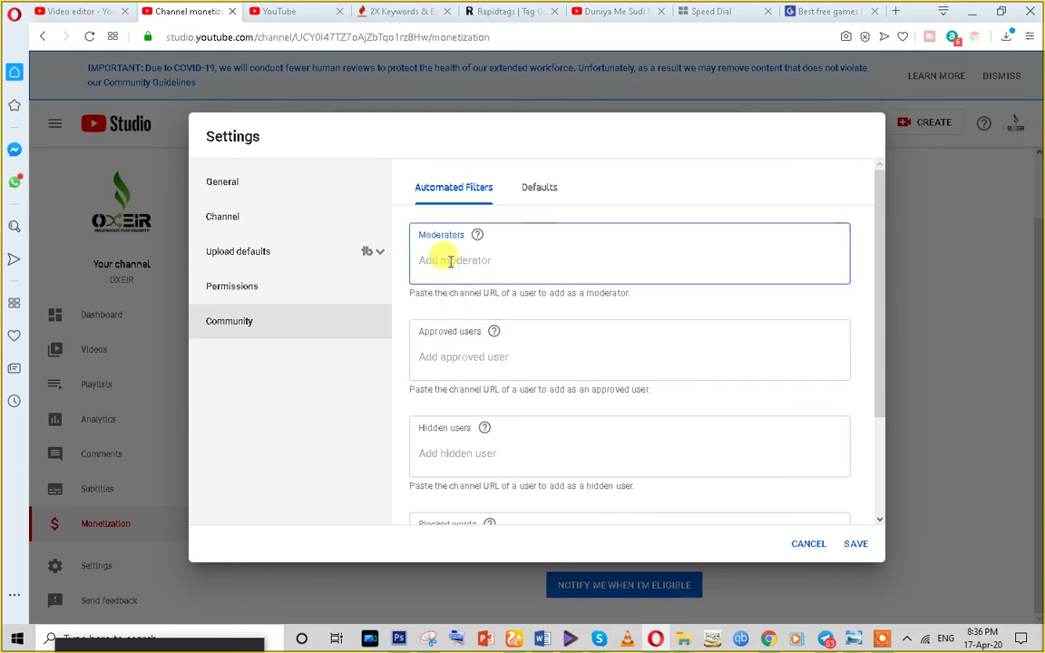
Check the blocked words, hidden users and block links options, and close the settings, discarding any changes
scroll(535, 381, "down", 2)
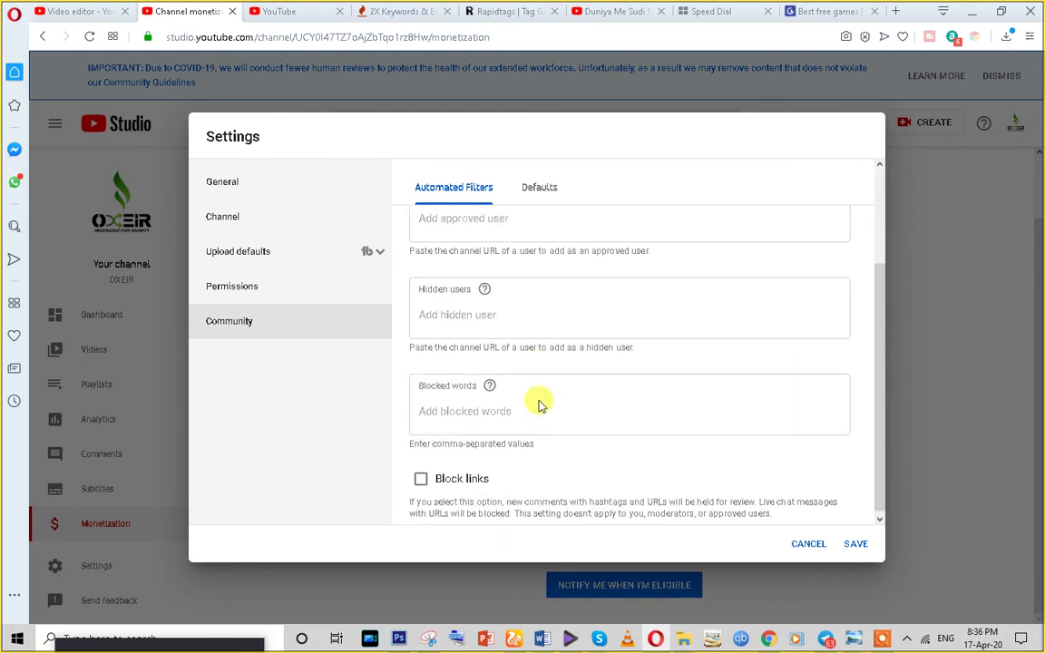
left_click(445, 410)
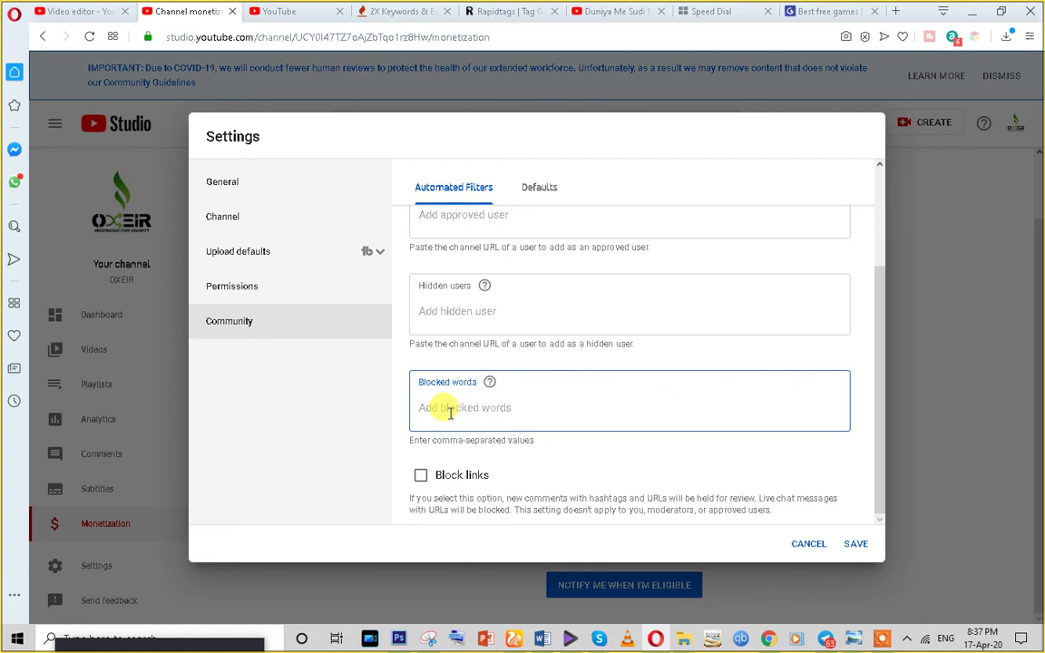
scroll(450, 413, "up", 1)
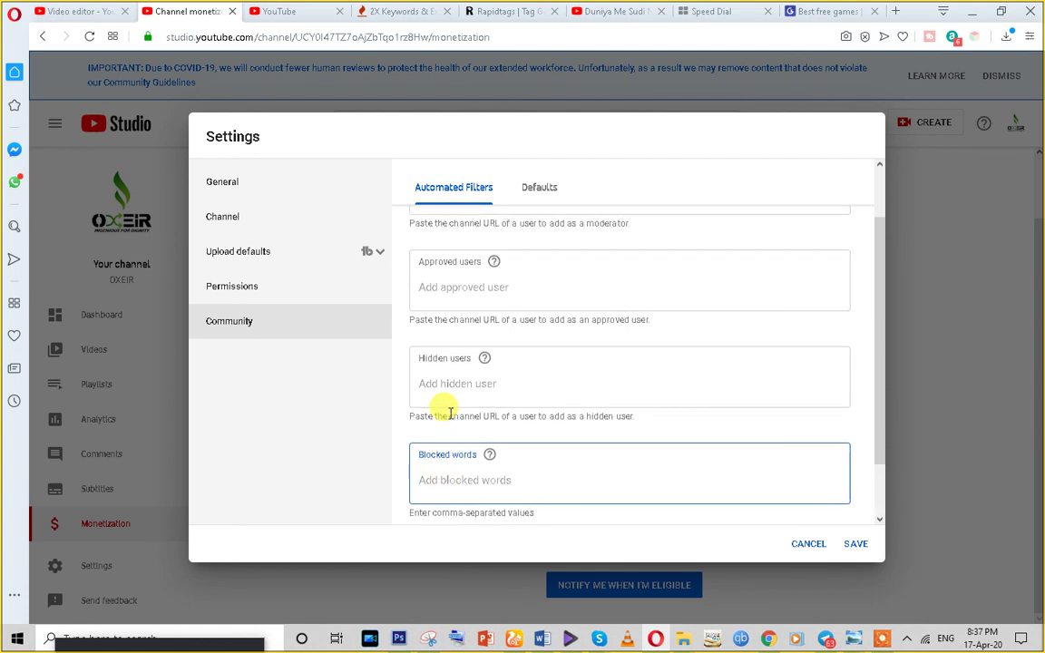
left_click(443, 389)
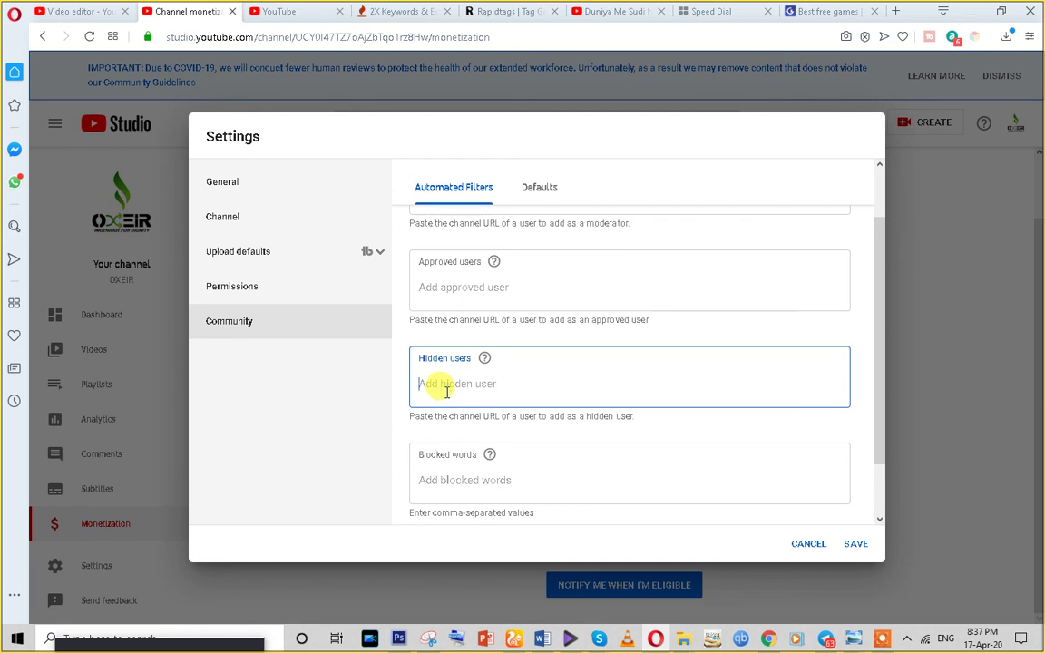
left_click(808, 545)
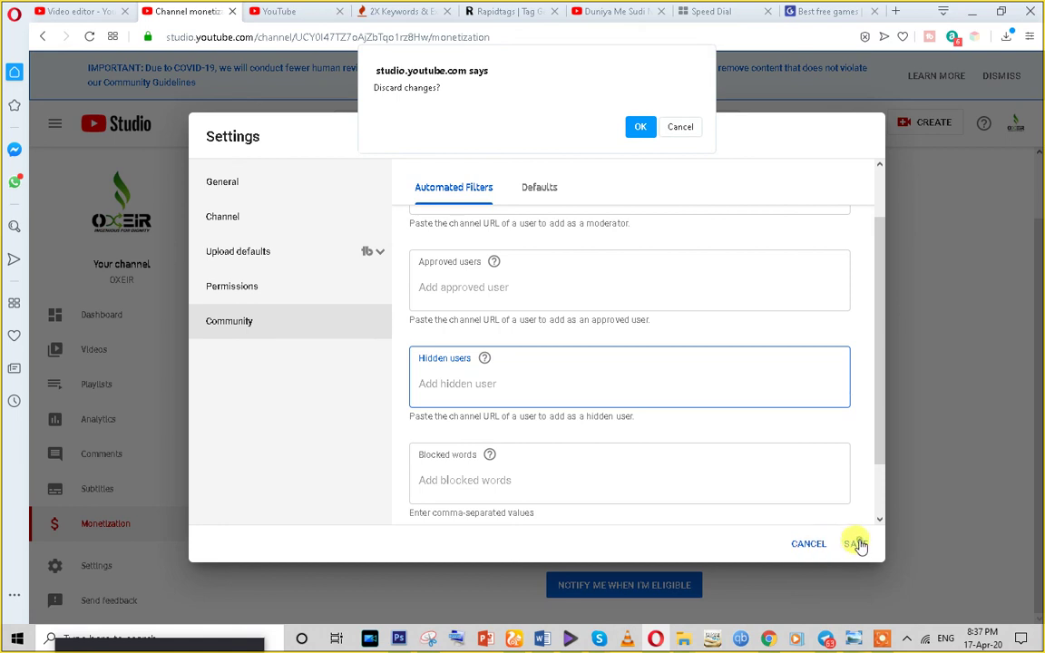
left_click(636, 127)
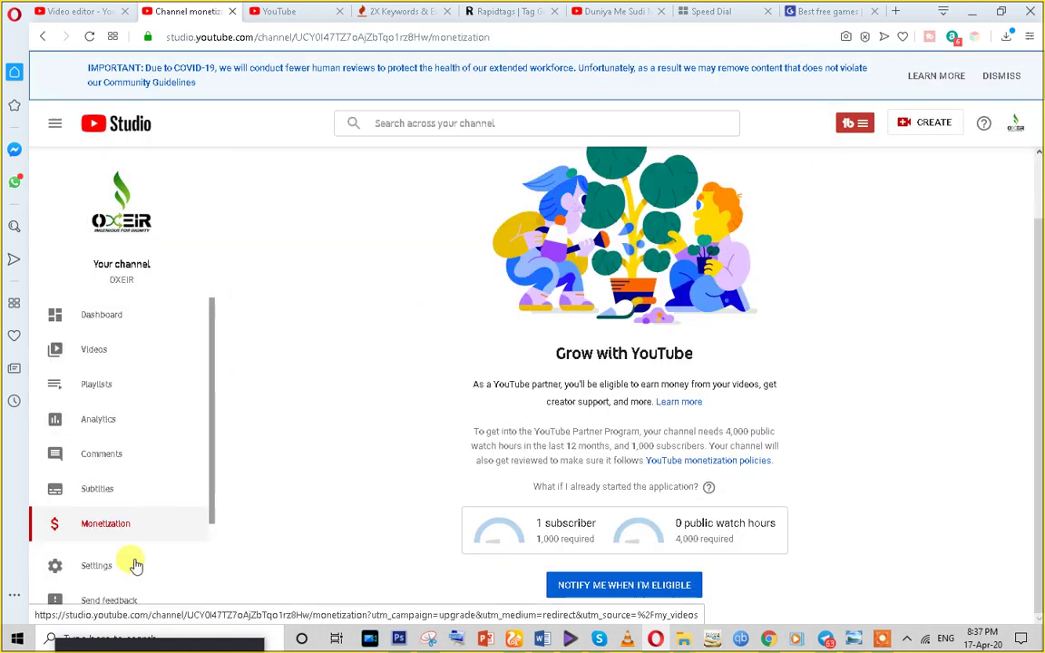
Go back to the channel dashboard and open the list of uploaded channel videos
left_click(113, 608)
left_click(43, 36)
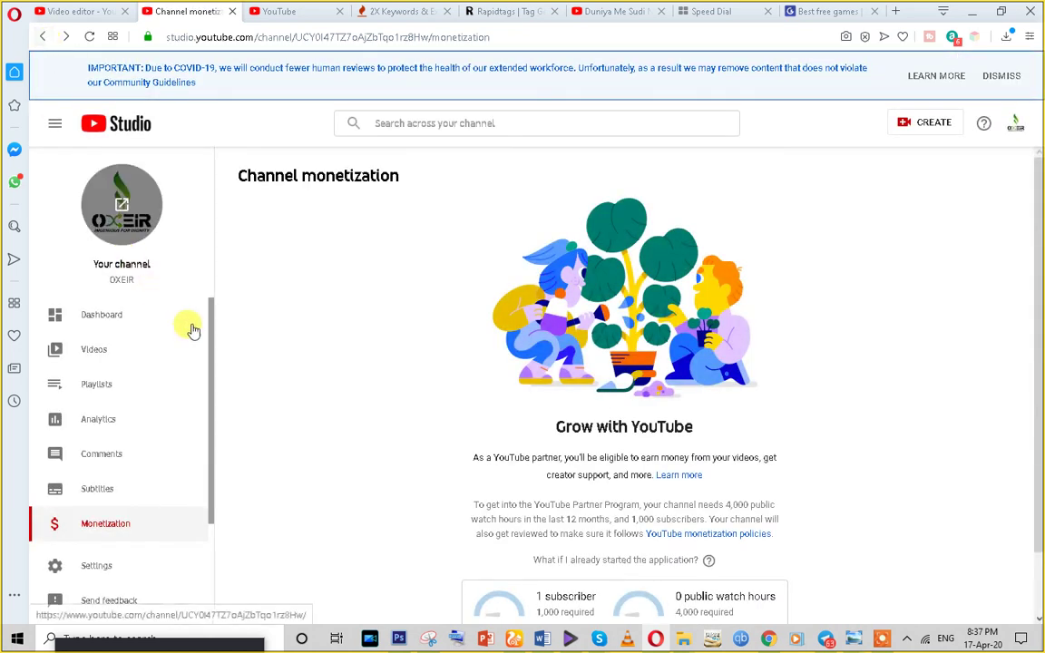
right_click(211, 288)
left_click(99, 327)
left_click(101, 325)
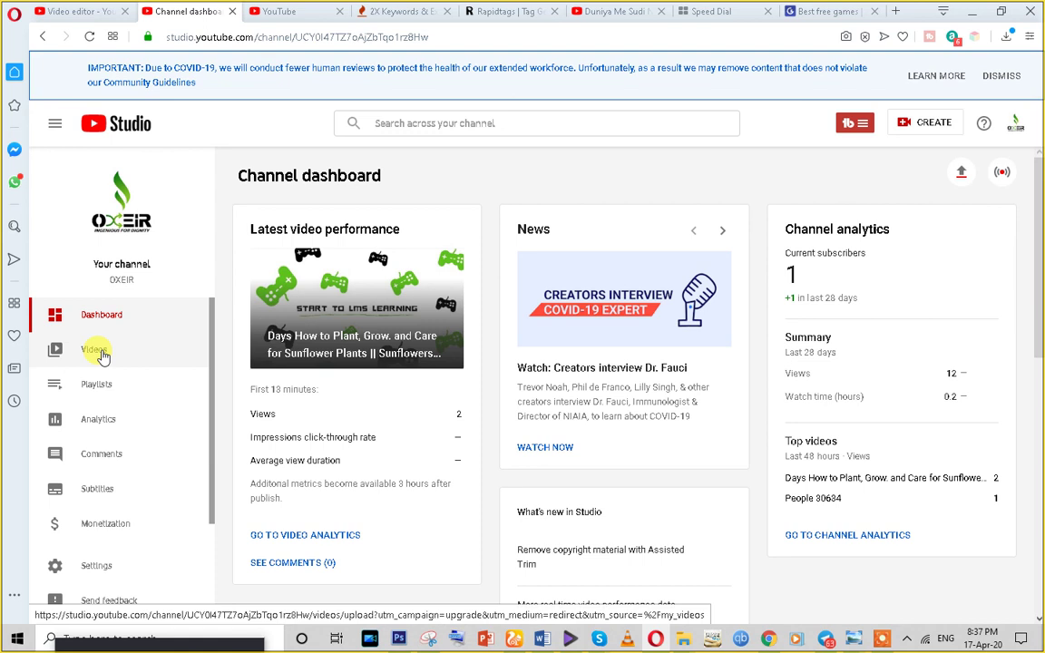
left_click(98, 352)
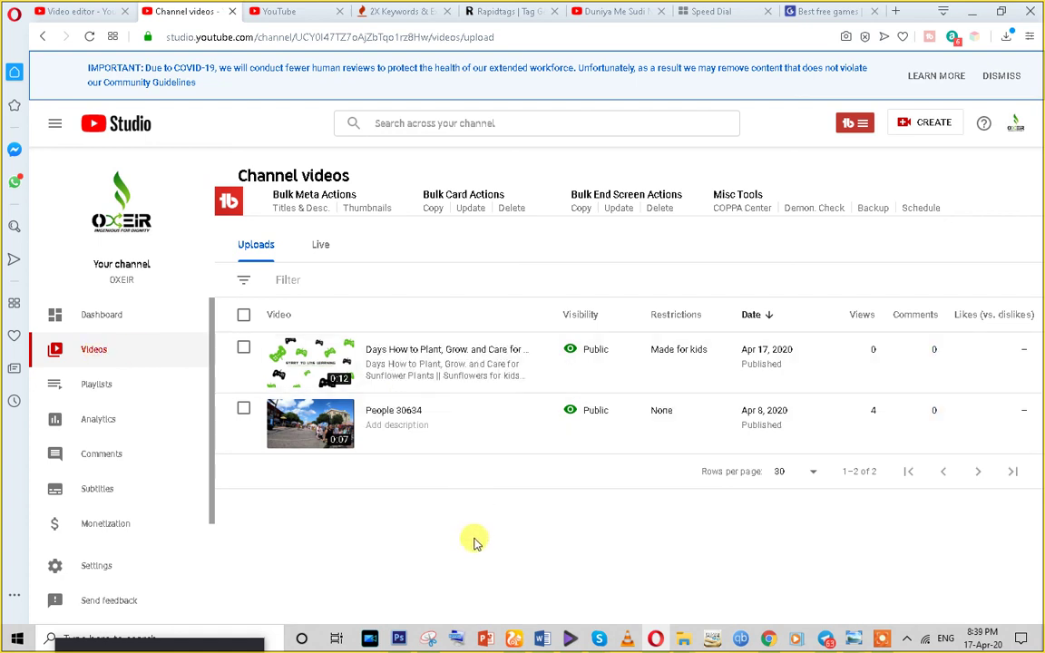
left_click(882, 641)
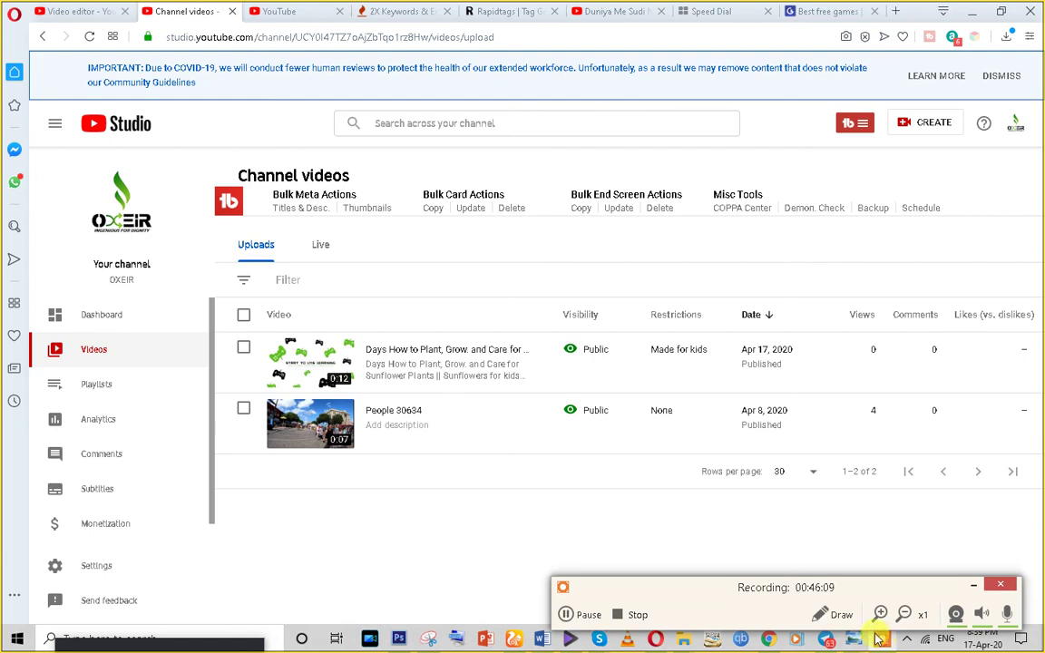